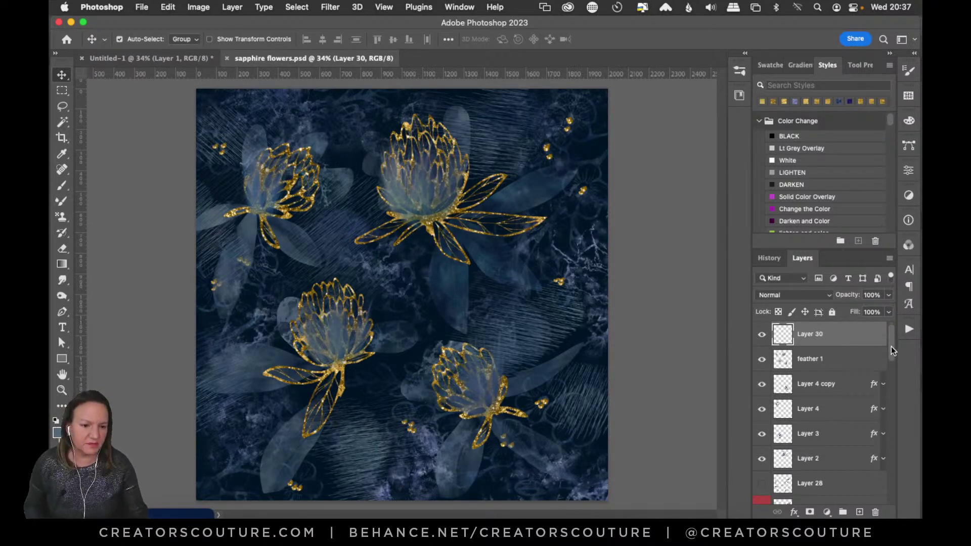
# Duplicate the Color Fill 1 and Background layers together into a new document and return to sapphire flowers.psd.
pyautogui.moveTo(890, 342); pyautogui.dragTo(893, 495)
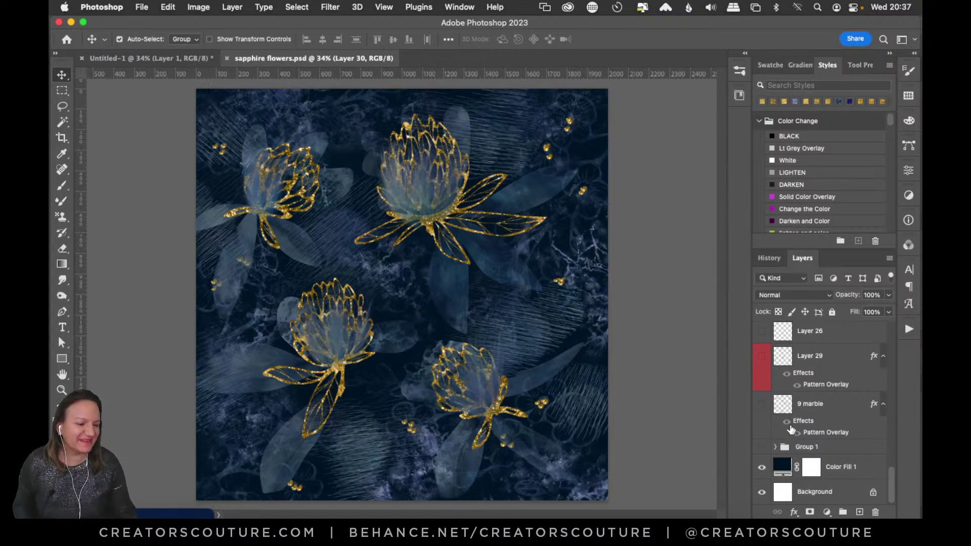
pyautogui.click(829, 473)
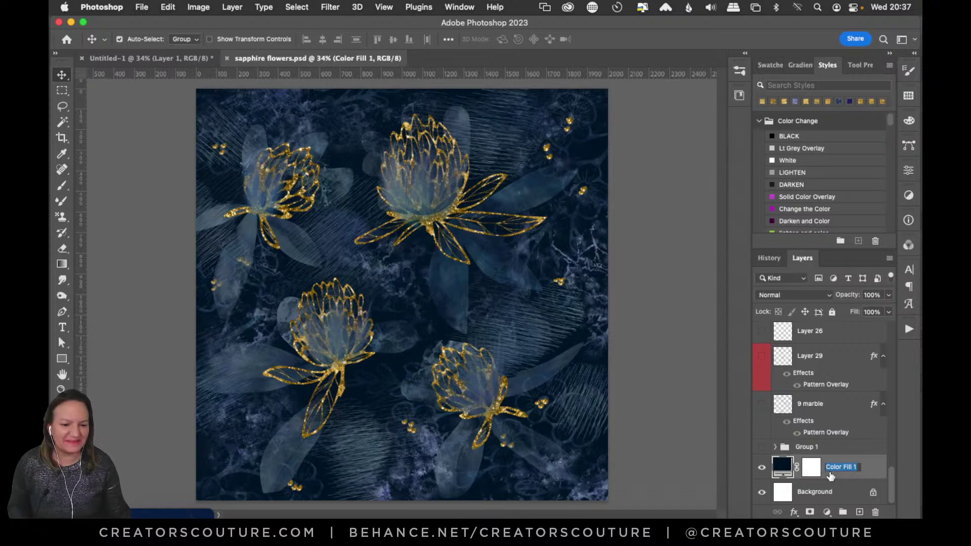
pyautogui.keyDown('shift'); pyautogui.click(842, 492); pyautogui.keyUp('shift')
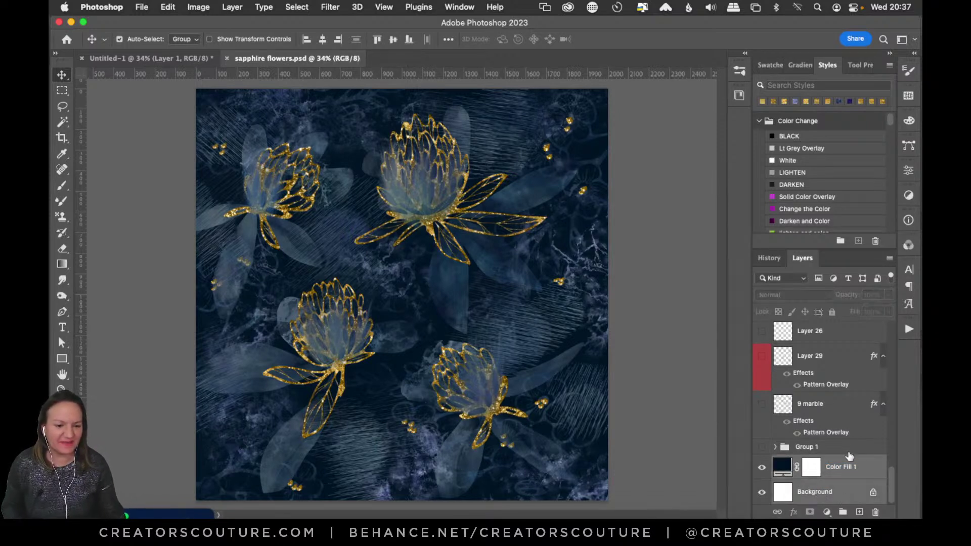
pyautogui.rightClick(850, 470)
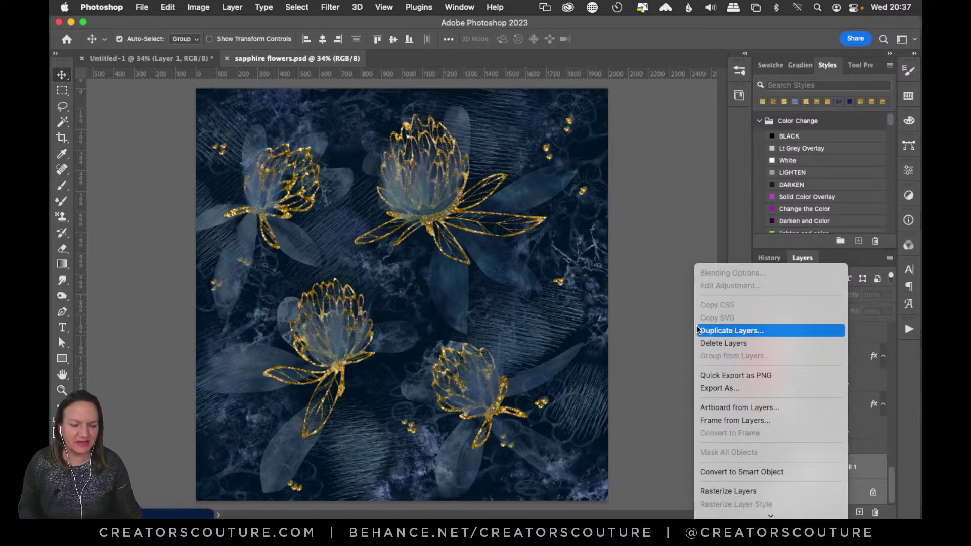
pyautogui.click(725, 332)
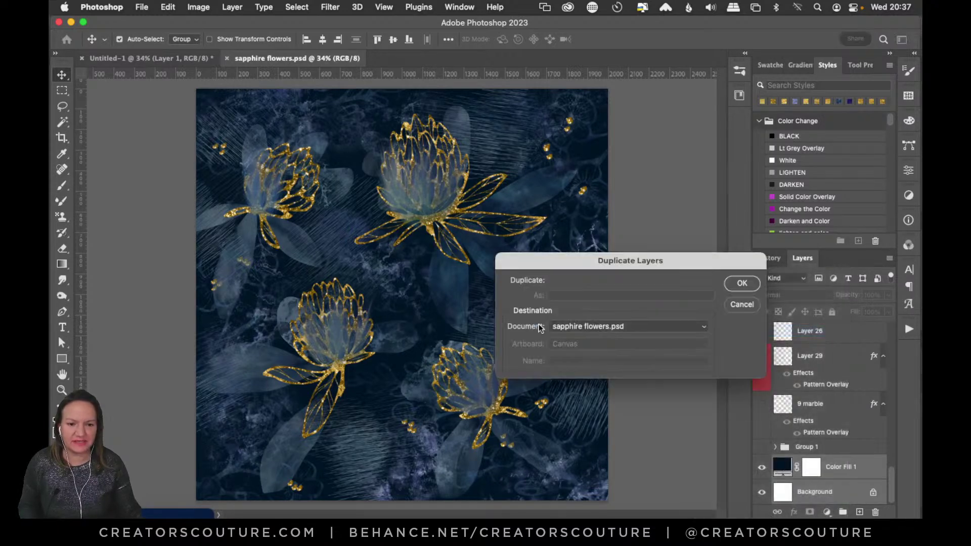
pyautogui.click(577, 326)
pyautogui.click(563, 335)
pyautogui.click(742, 283)
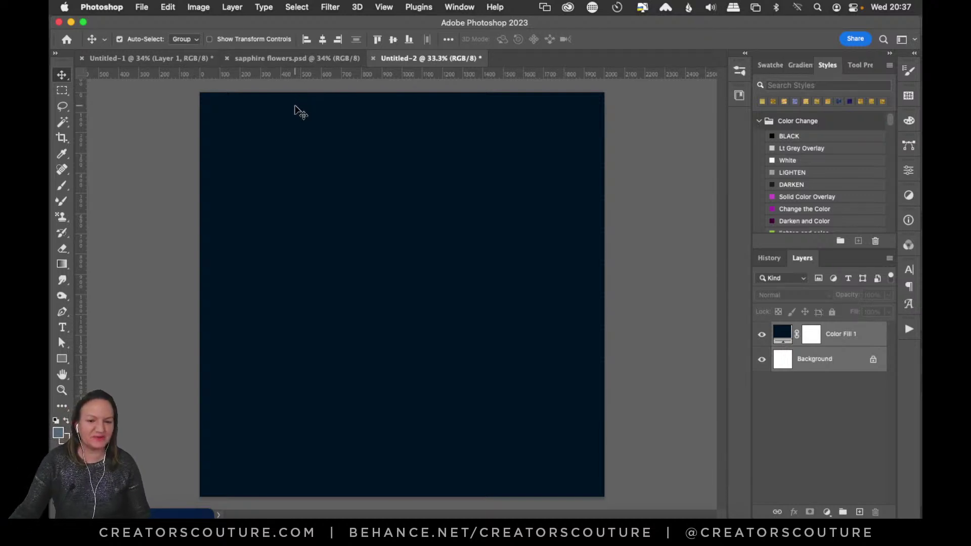
pyautogui.click(334, 59)
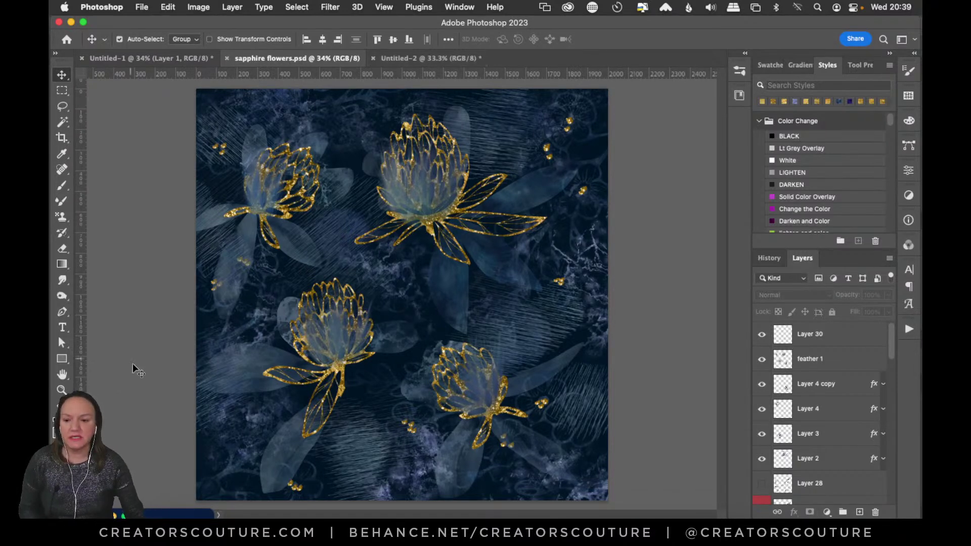
# Bring the Restream Chat window into view, read its messages, and tuck it back mostly off-screen.
pyautogui.moveTo(49, 518)
pyautogui.click(184, 483)
pyautogui.moveTo(146, 510); pyautogui.dragTo(156, 494)
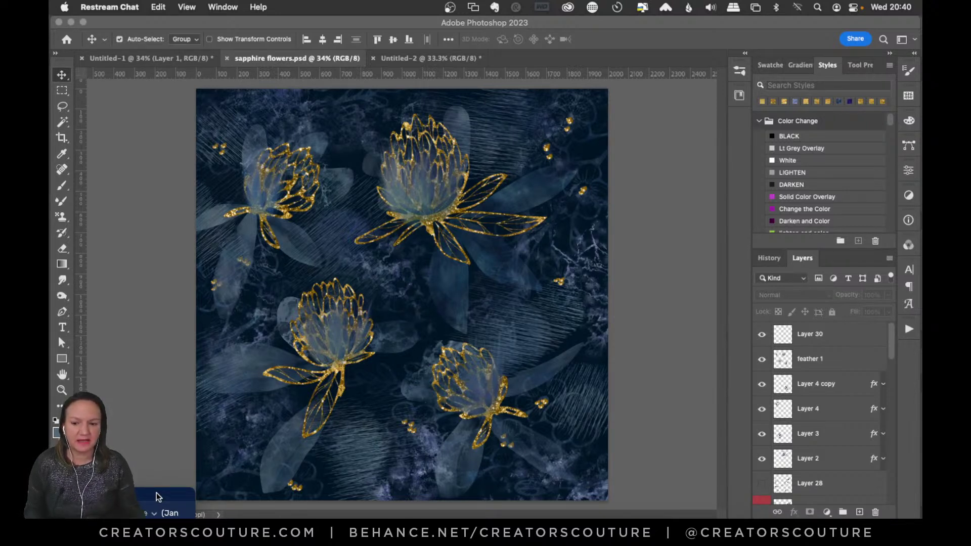
pyautogui.moveTo(156, 492); pyautogui.dragTo(172, 368)
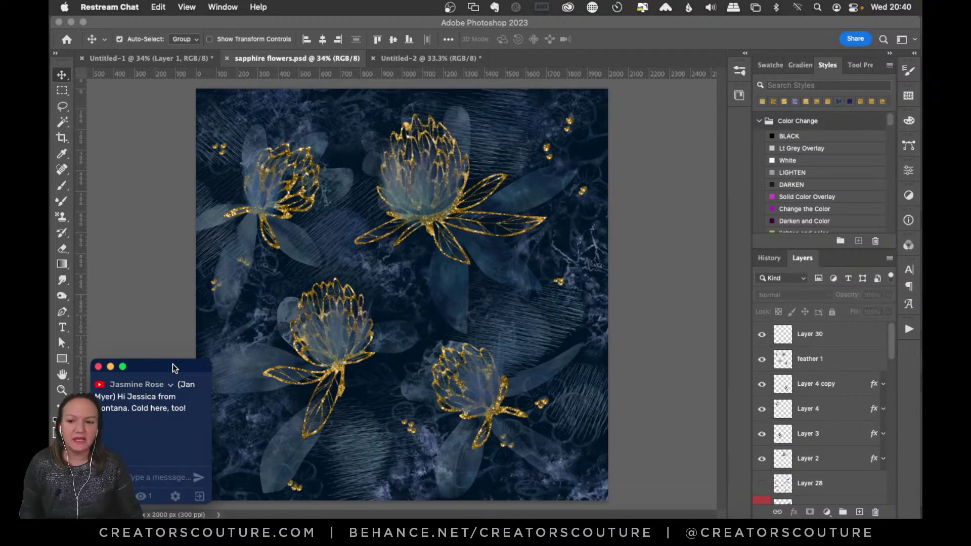
pyautogui.moveTo(172, 365); pyautogui.dragTo(123, 452)
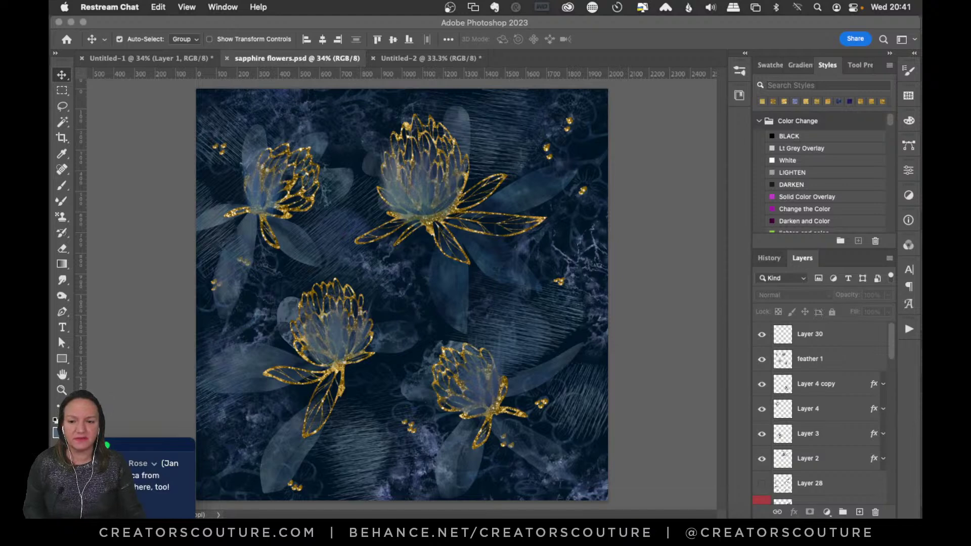
pyautogui.moveTo(130, 447); pyautogui.dragTo(129, 489)
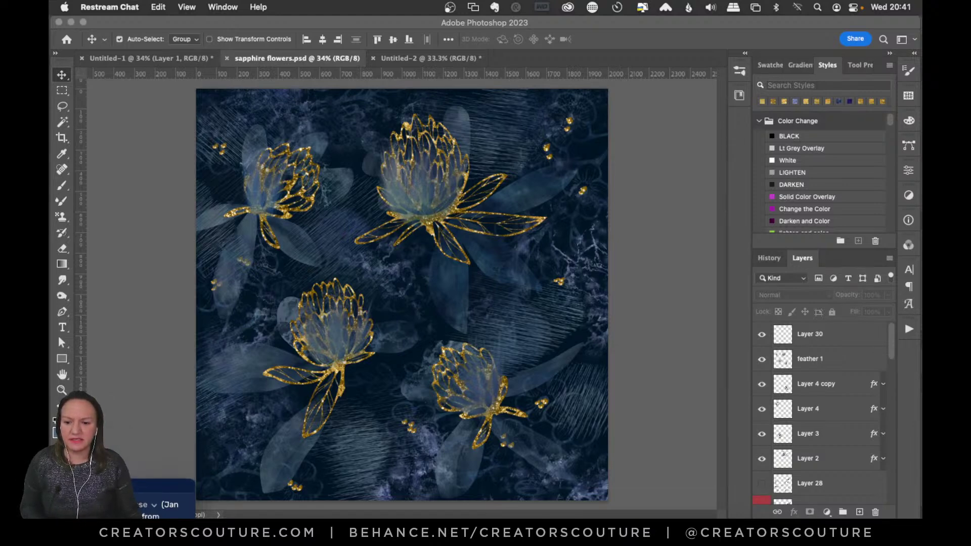
# Switch to Chrome and review the free wild flowers vector listing on Adobe Stock, including its file type and license.
pyautogui.click(325, 528)
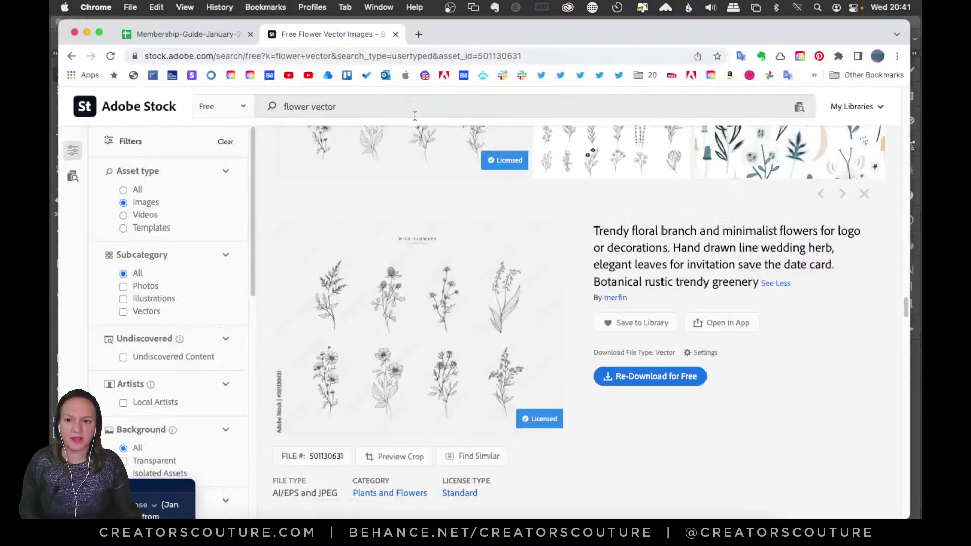
pyautogui.scroll(2, 523, 219)
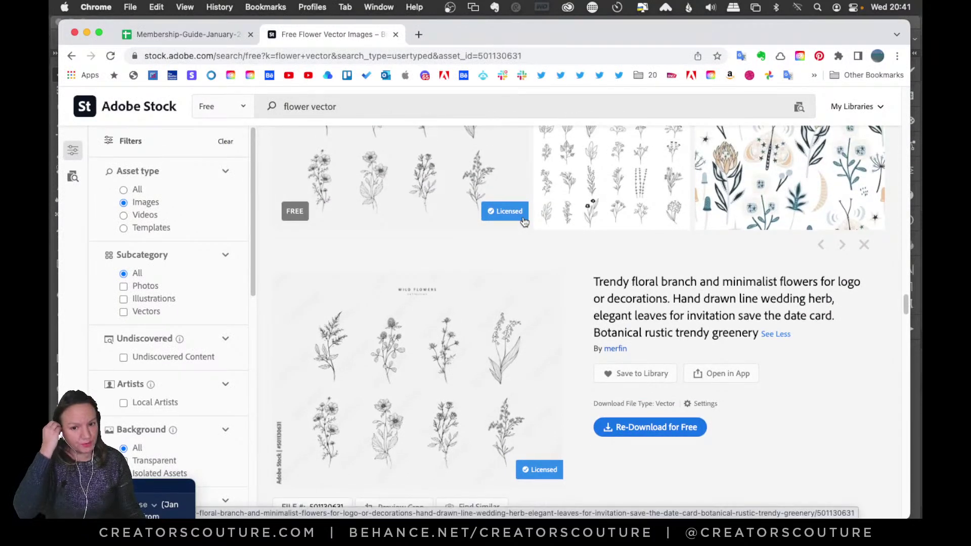
pyautogui.scroll(-4, 524, 221)
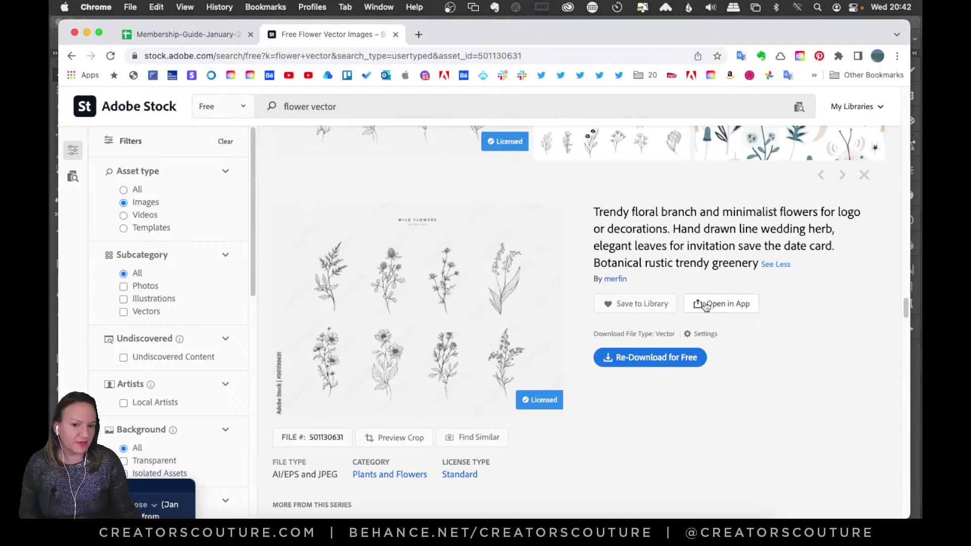
pyautogui.scroll(-1, 758, 360)
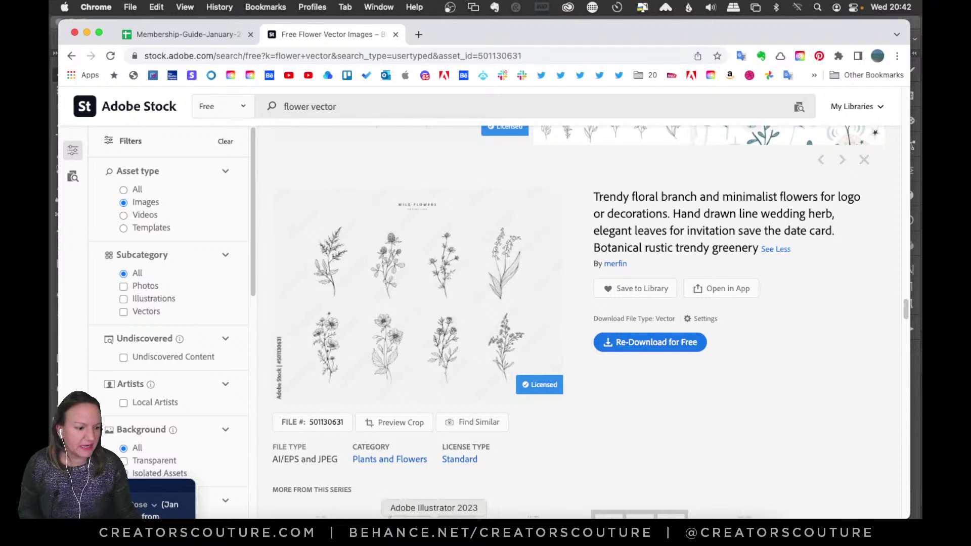
# Switch to Illustrator and cut the whole clover plant, the second drawing in the upper row of the wild flowers collection.
pyautogui.click(434, 526)
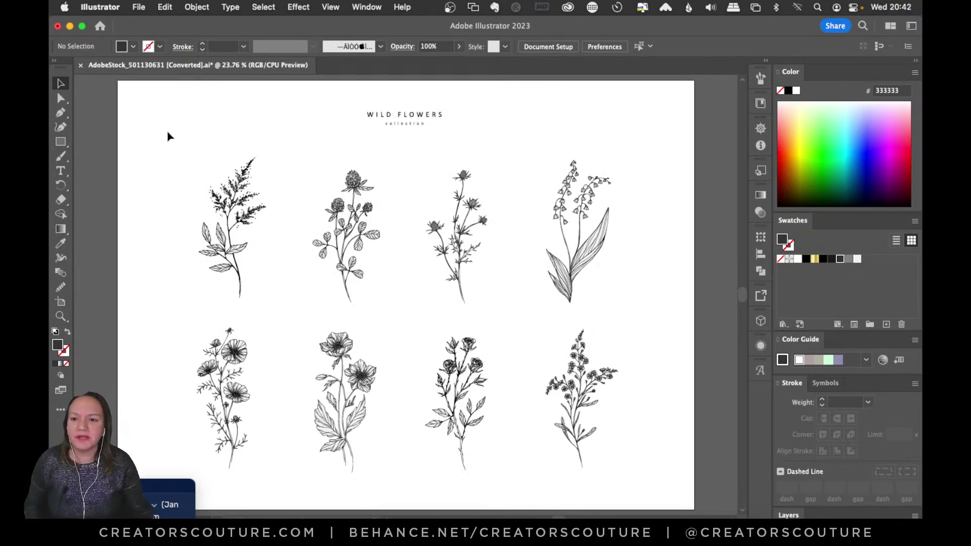
pyautogui.click(60, 316)
pyautogui.click(434, 241)
pyautogui.scroll(-3, 332, 312)
pyautogui.click(334, 275)
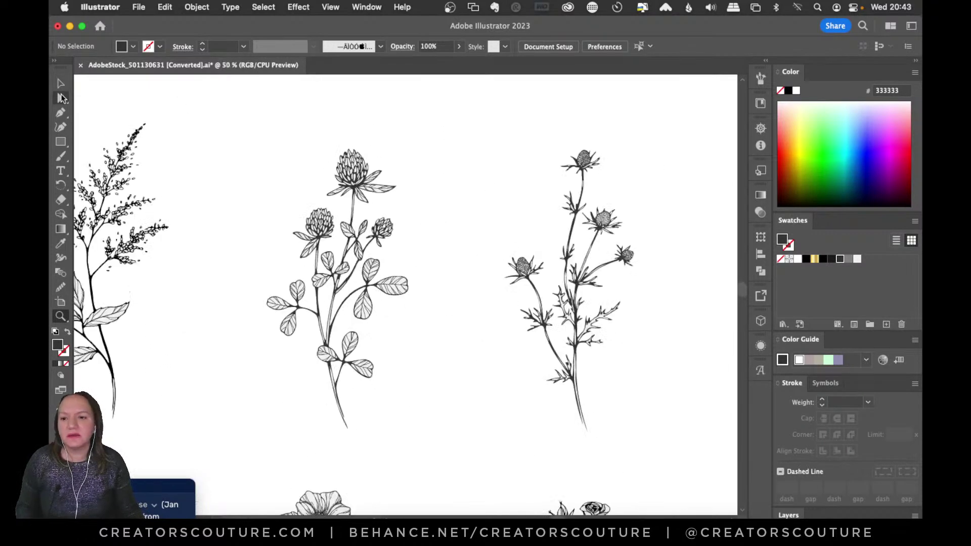
pyautogui.click(60, 83)
pyautogui.moveTo(234, 116); pyautogui.dragTo(479, 464)
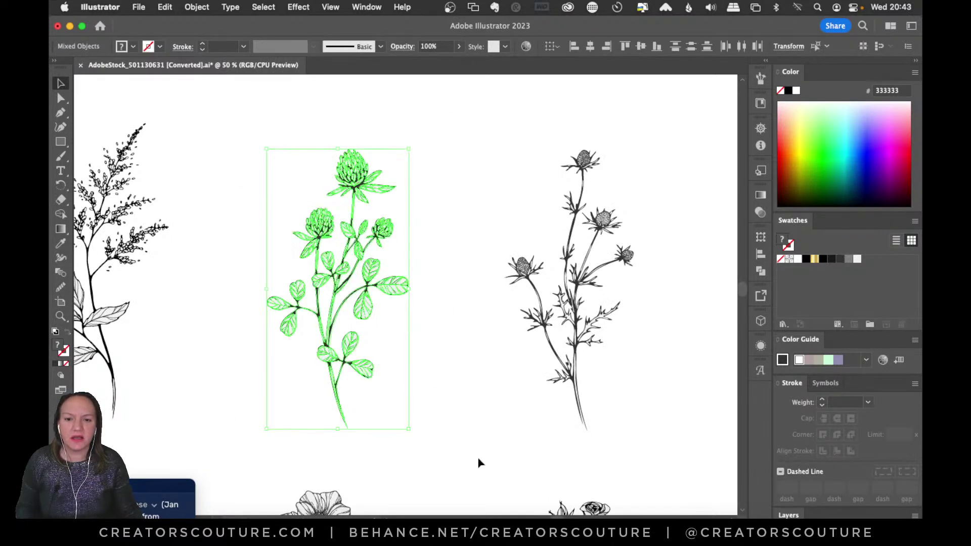
pyautogui.click(457, 206)
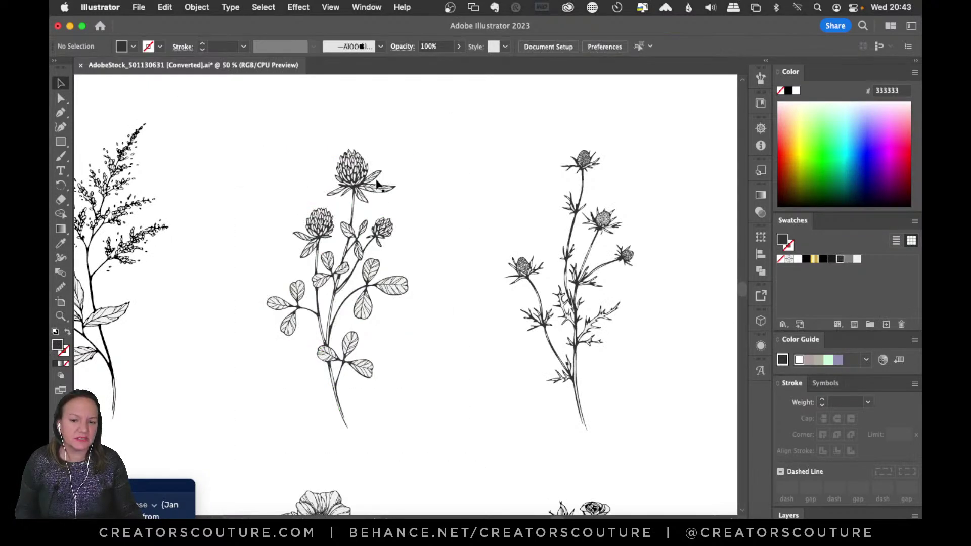
pyautogui.moveTo(248, 131); pyautogui.dragTo(459, 460)
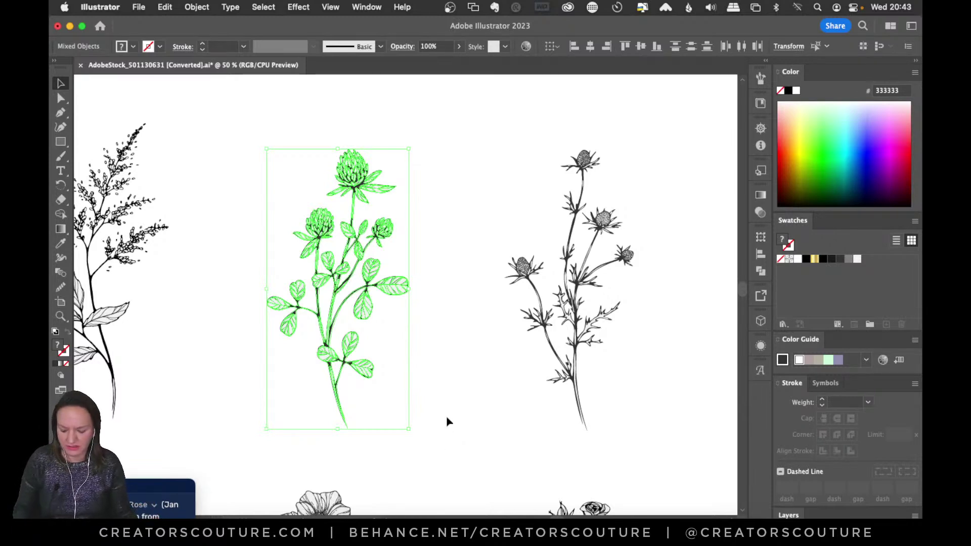
pyautogui.press('Delete')
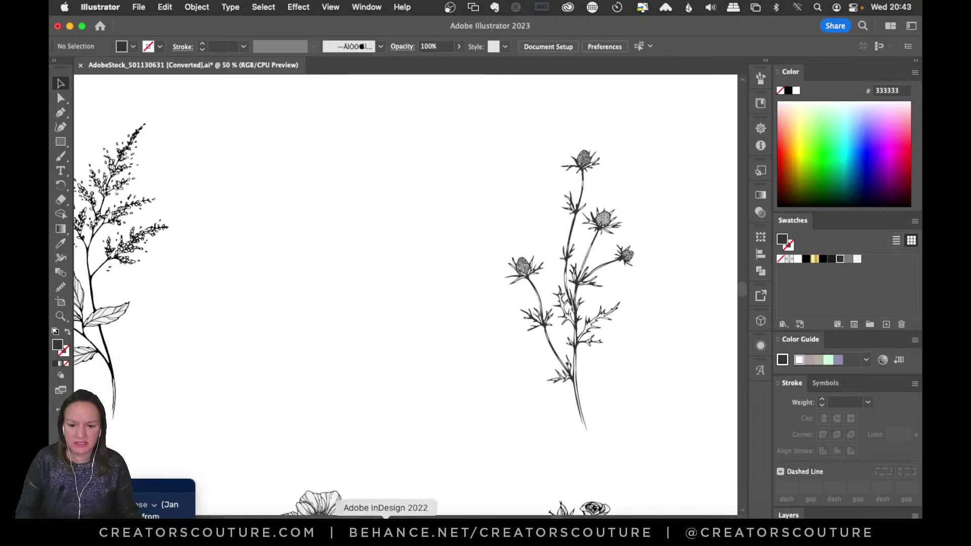
# Switch to Photoshop and paste the clover artwork into the Untitled-1 document as a Smart Object.
pyautogui.click(400, 516)
pyautogui.click(170, 58)
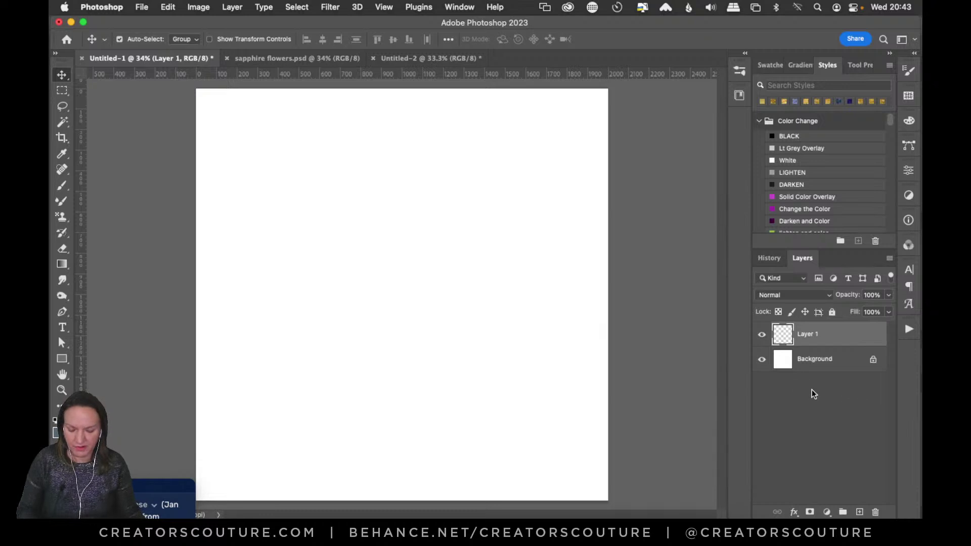
pyautogui.press('super+v')
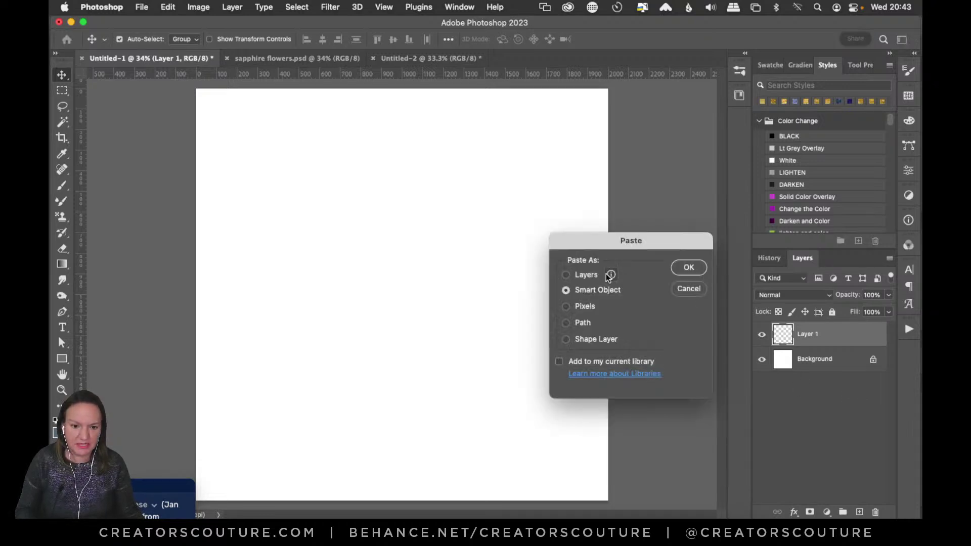
pyautogui.click(690, 271)
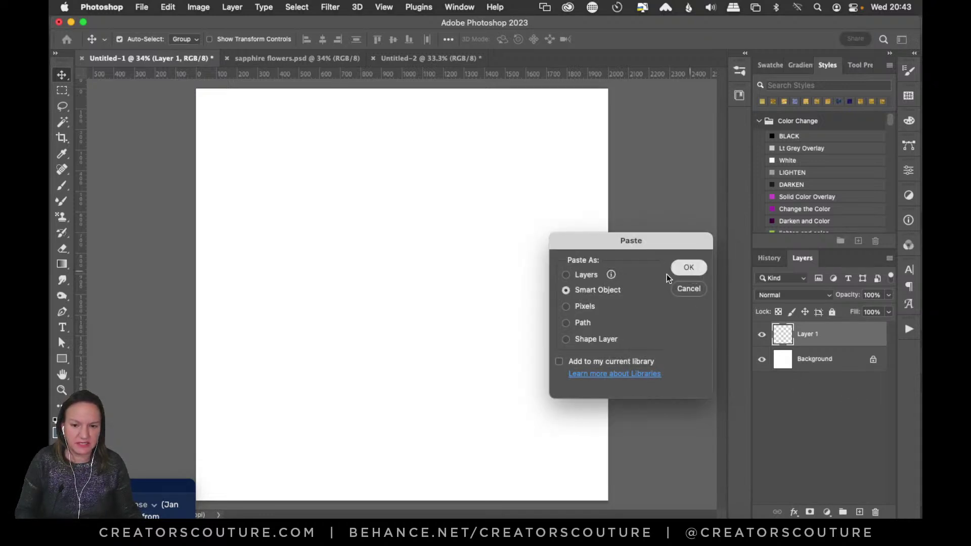
# Scale the pasted clover proportionally to about 133.5% and place its largest bloom near the canvas's upper edge.
pyautogui.moveTo(422, 129); pyautogui.dragTo(395, 249)
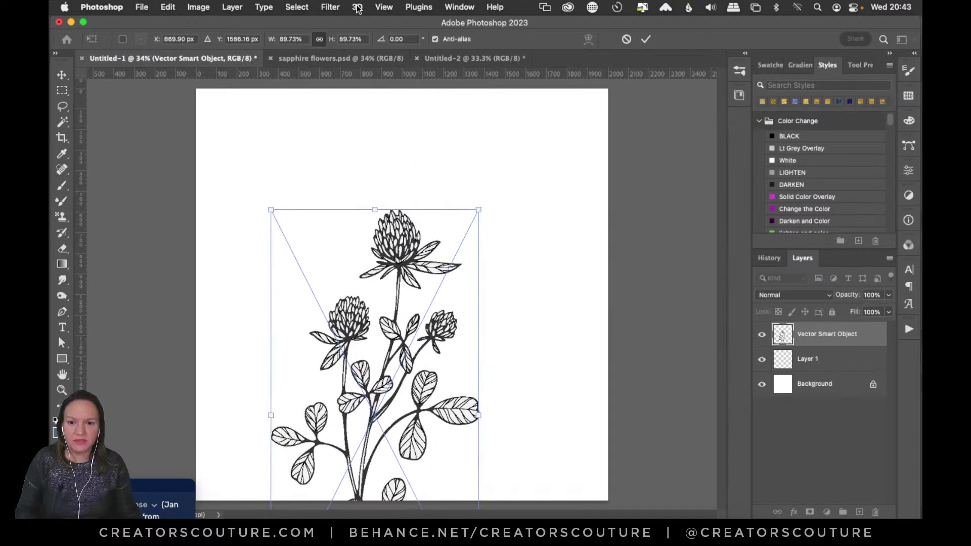
pyautogui.click(351, 39)
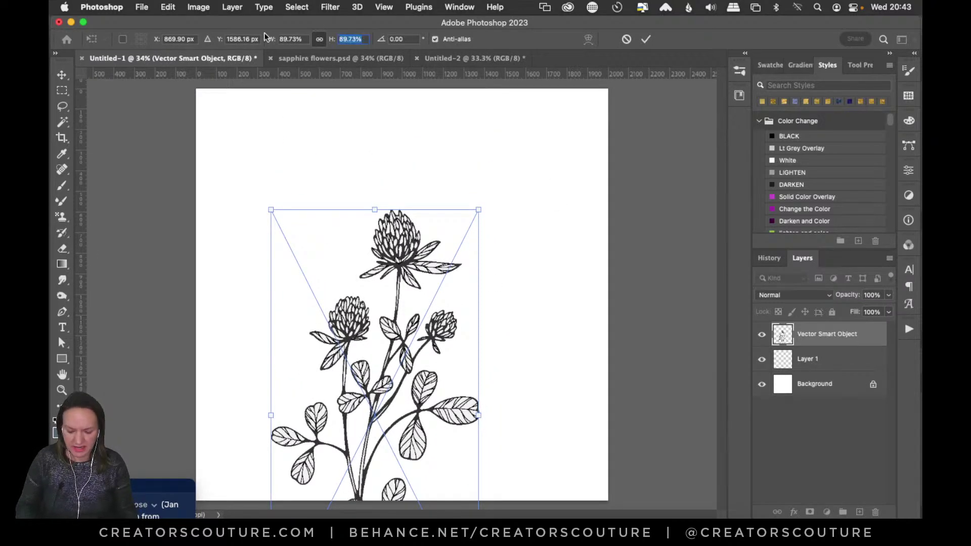
pyautogui.write('100')
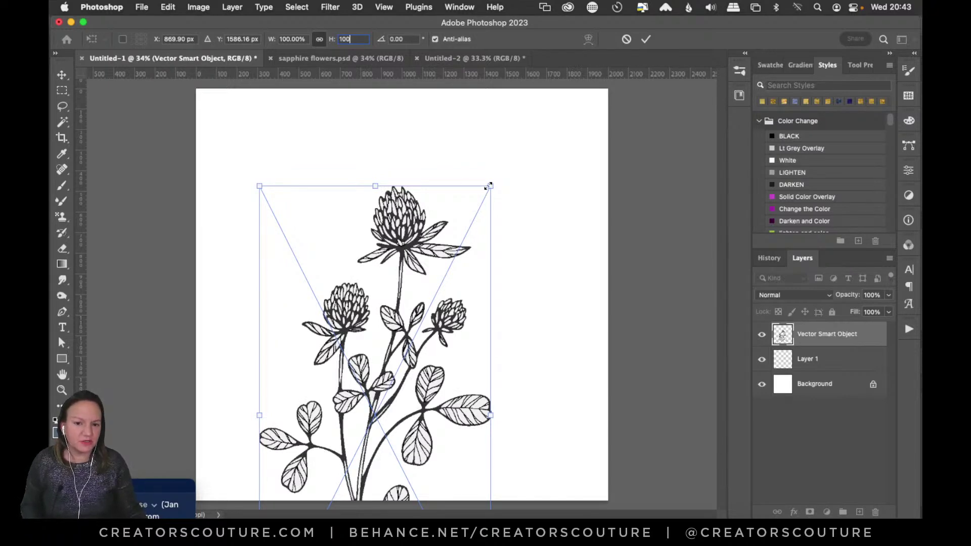
pyautogui.moveTo(489, 186); pyautogui.dragTo(544, 141)
pyautogui.moveTo(437, 182)
pyautogui.mouseDown()
pyautogui.moveTo(438, 222)
pyautogui.moveTo(446, 192)
pyautogui.mouseUp()
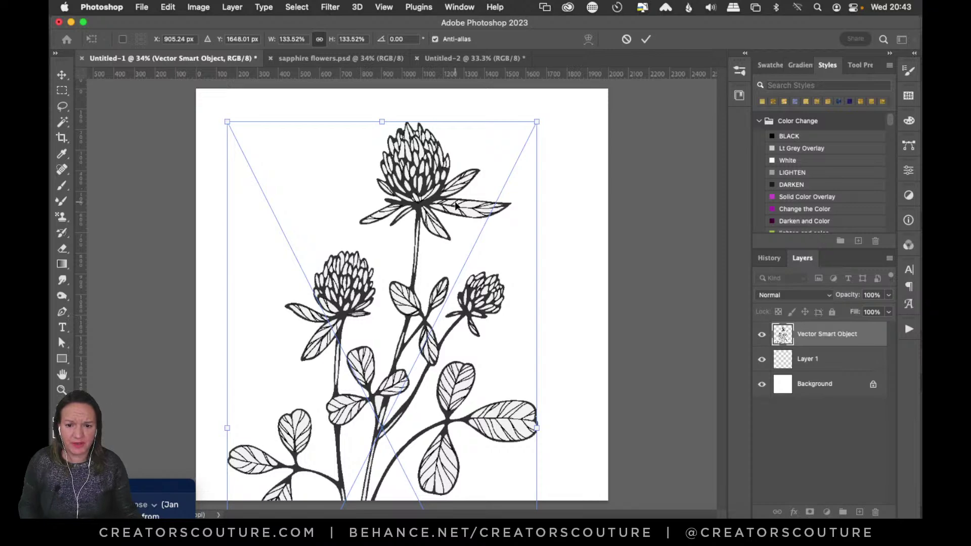
pyautogui.moveTo(414, 176); pyautogui.dragTo(419, 157)
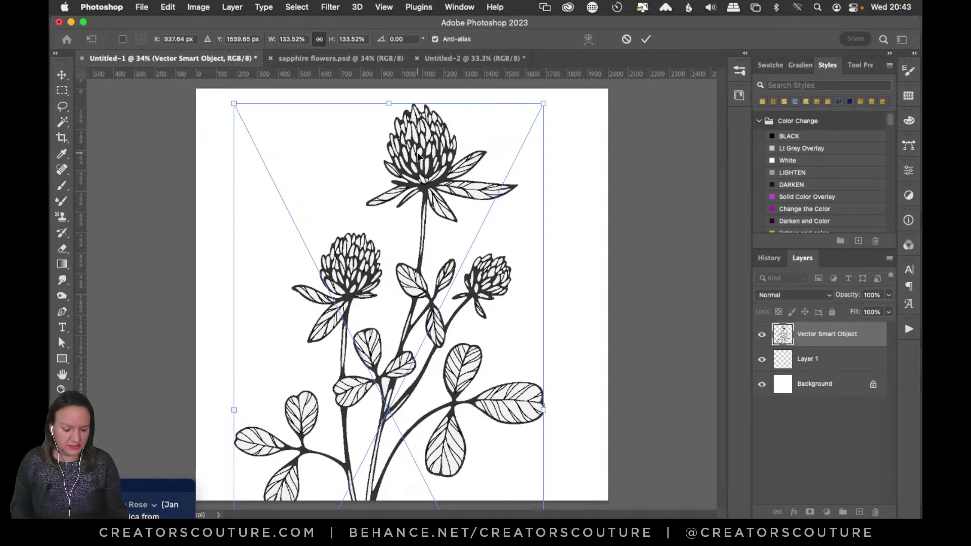
pyautogui.press('Return')
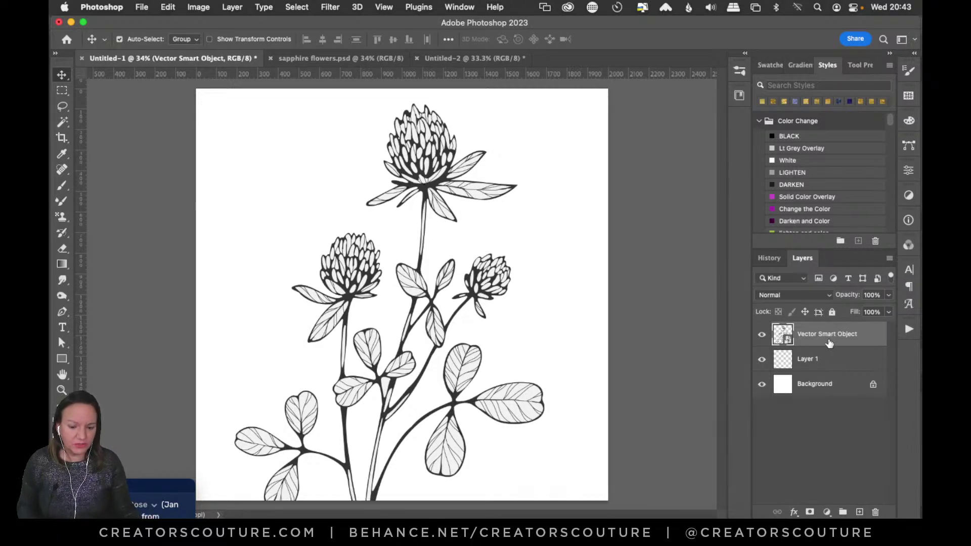
# Duplicate the Vector Smart Object layer, hide the original, and rasterize the copy.
pyautogui.click(763, 360)
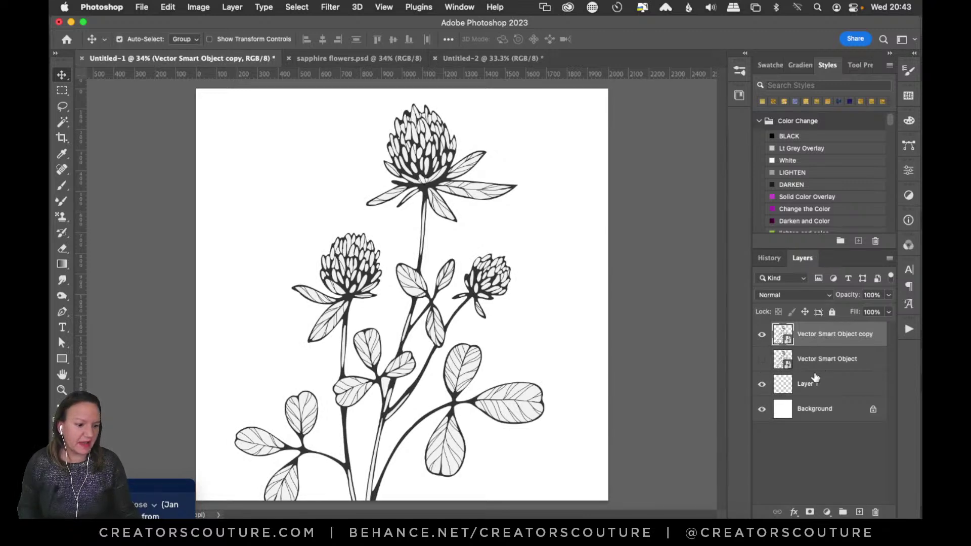
pyautogui.rightClick(812, 341)
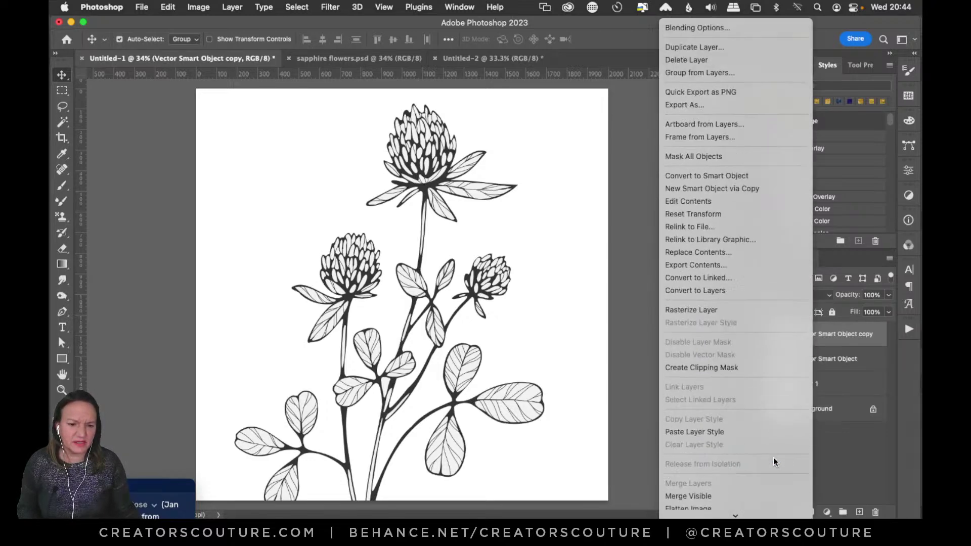
pyautogui.click(712, 298)
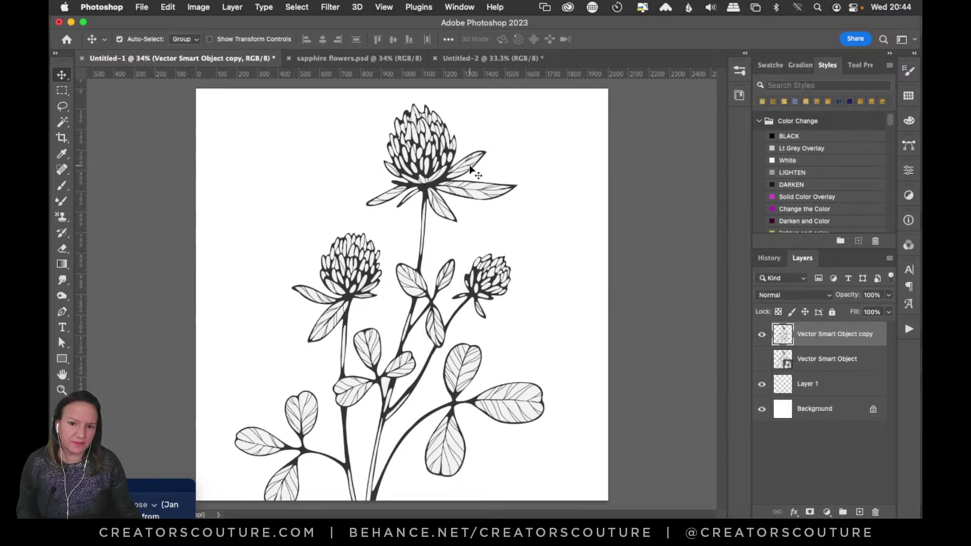
# Apply the BLACK style from the Color Change group to the rasterized clover copy.
pyautogui.click(61, 390)
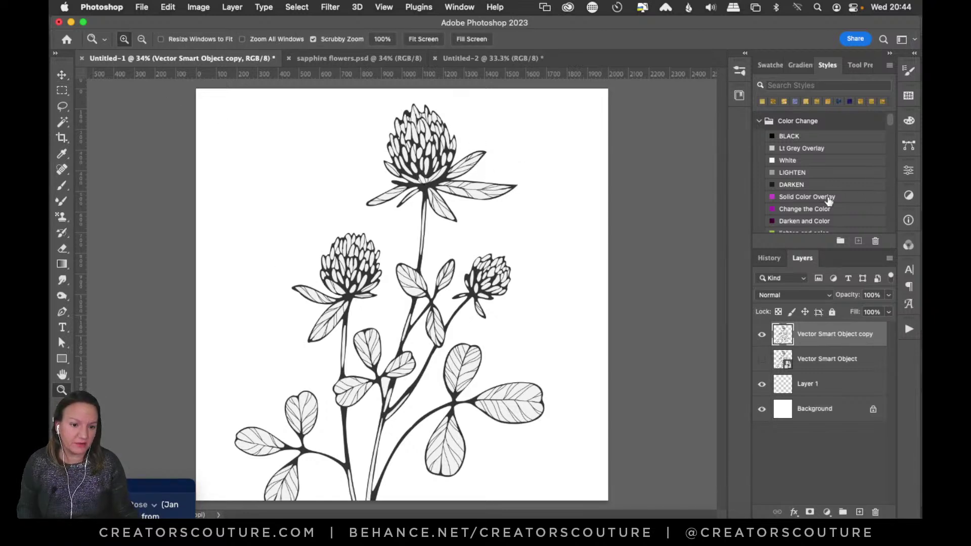
pyautogui.click(791, 139)
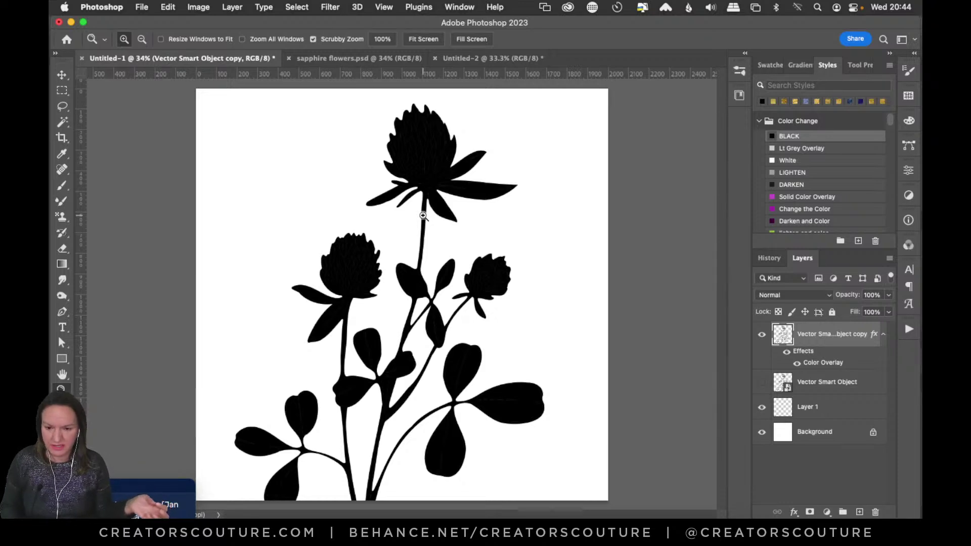
# Undo the BLACK style on the rasterized clover copy and shift the artwork slightly upward on the canvas.
pyautogui.press('super+z')
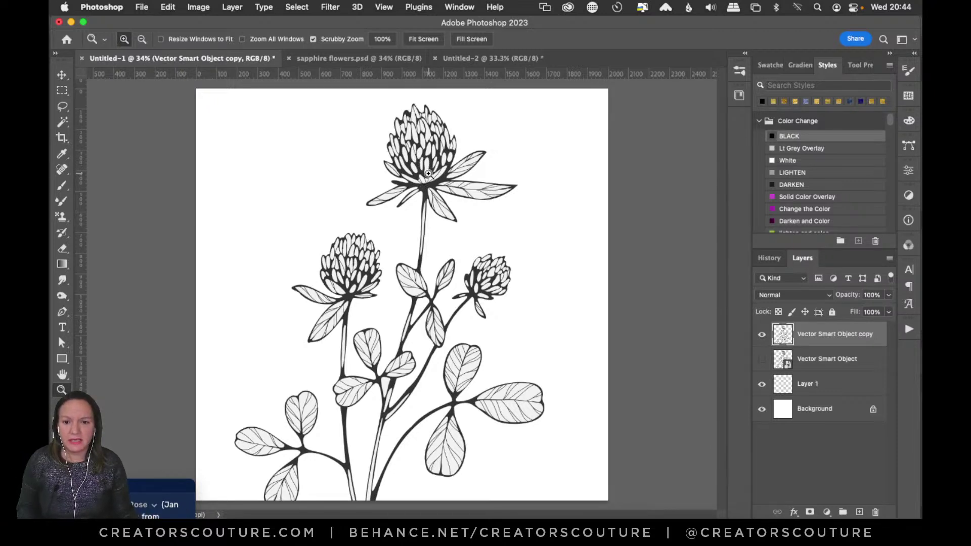
pyautogui.click(62, 76)
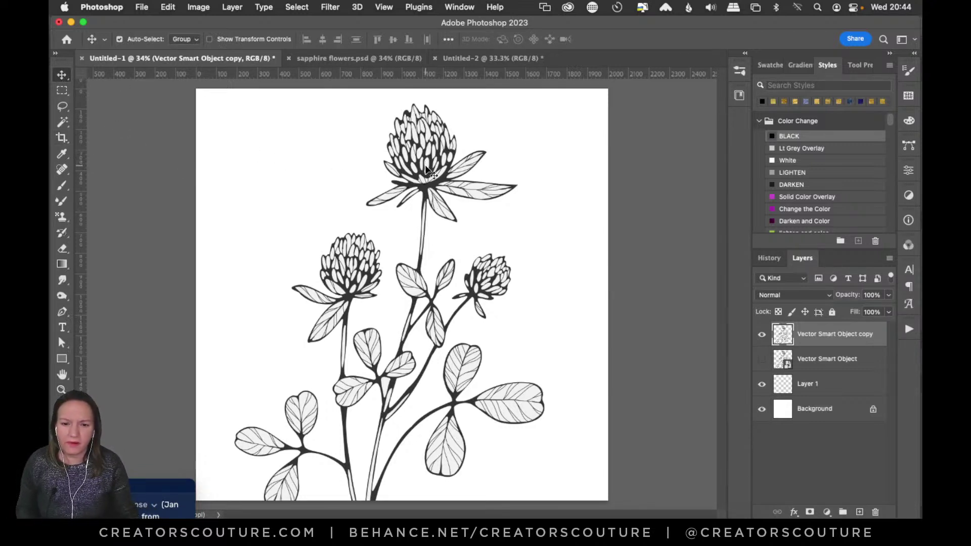
pyautogui.moveTo(434, 184)
pyautogui.mouseDown()
pyautogui.moveTo(408, 185)
pyautogui.moveTo(430, 177)
pyautogui.mouseUp()
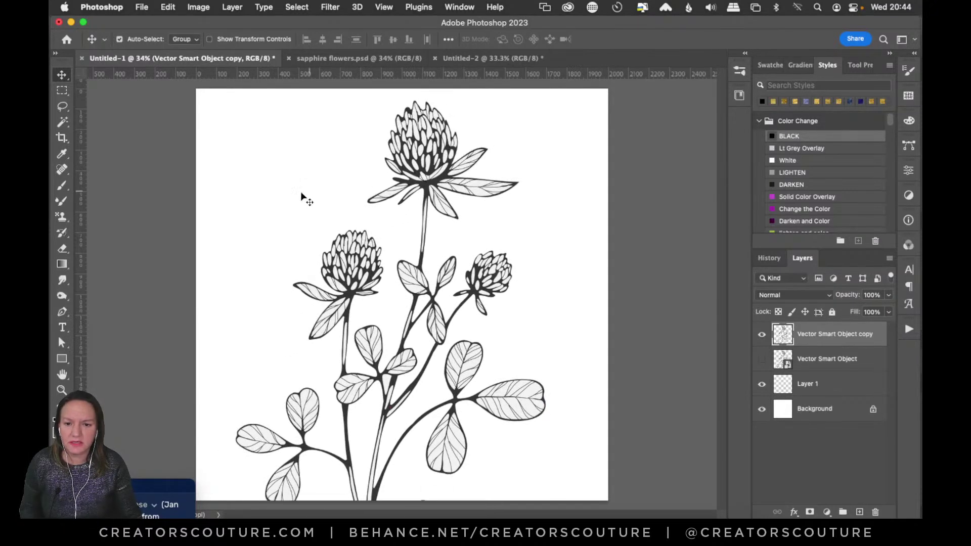
# Select all white fills in the clover copy with the non-contiguous Magic Wand at tolerance 32, delete them and deselect.
pyautogui.click(62, 123)
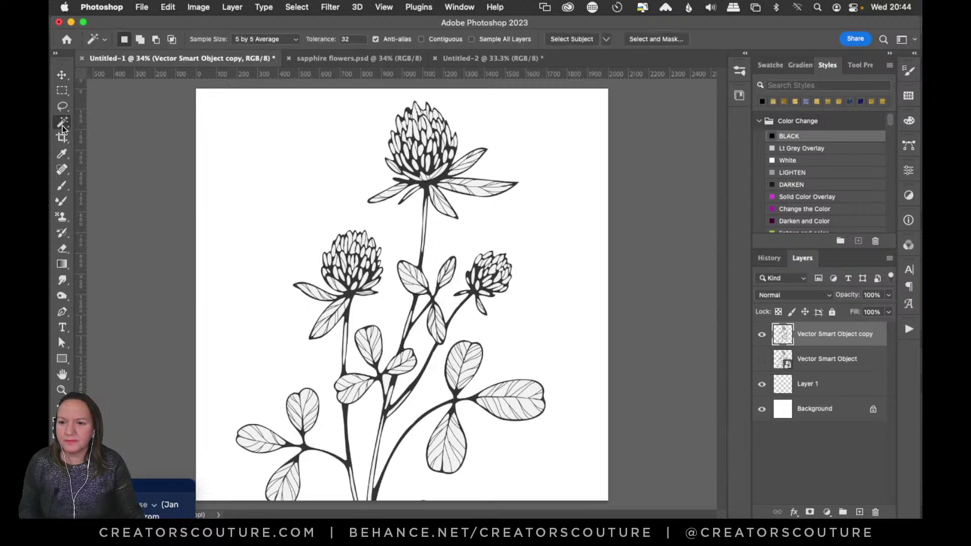
pyautogui.rightClick(68, 121)
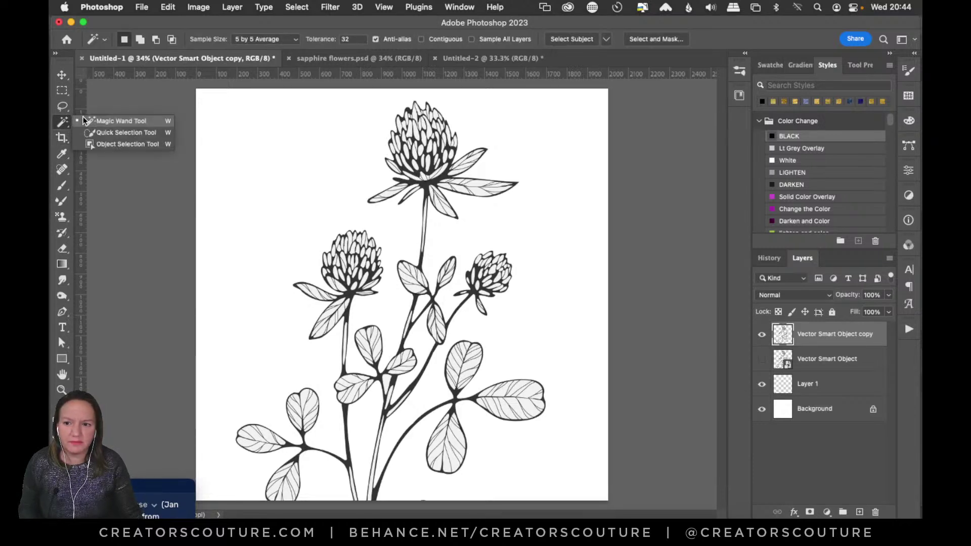
pyautogui.click(90, 120)
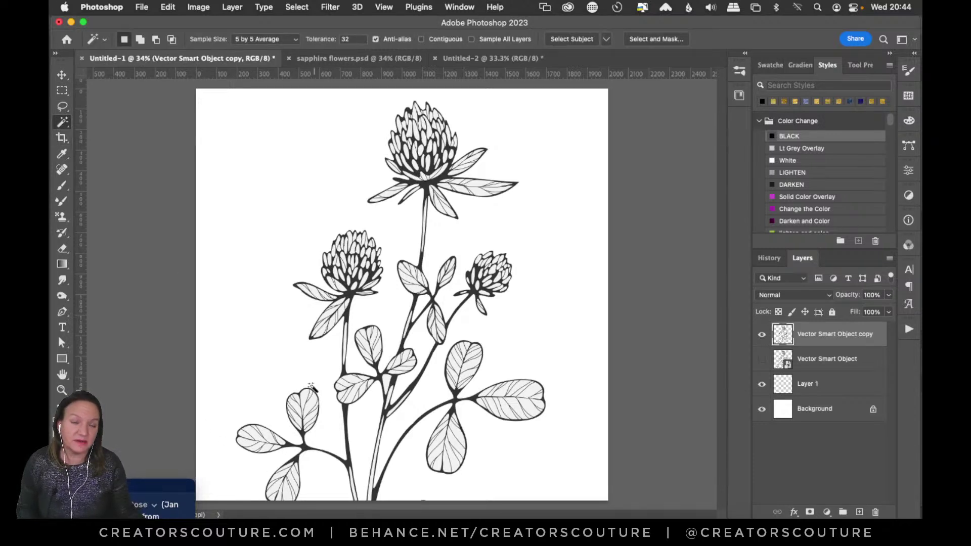
pyautogui.rightClick(63, 117)
pyautogui.click(107, 116)
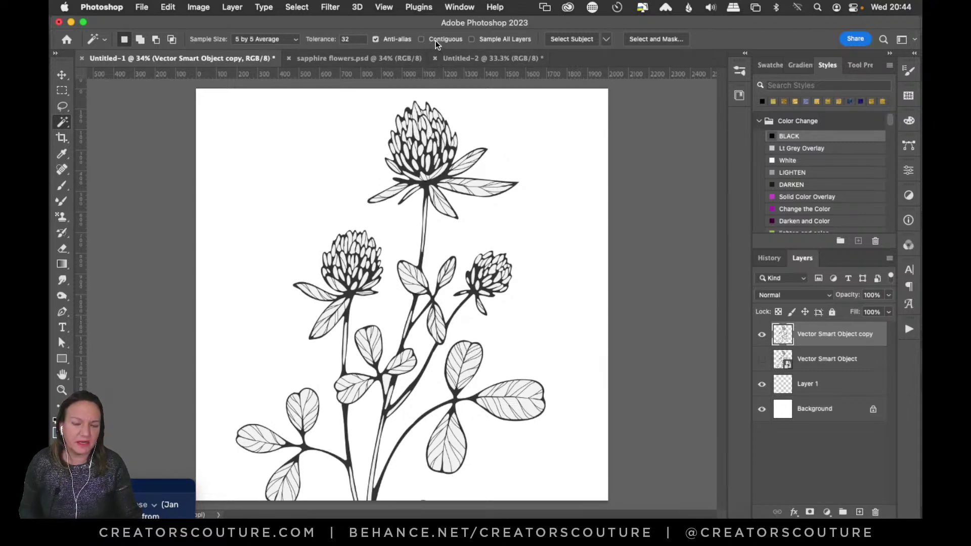
pyautogui.click(417, 136)
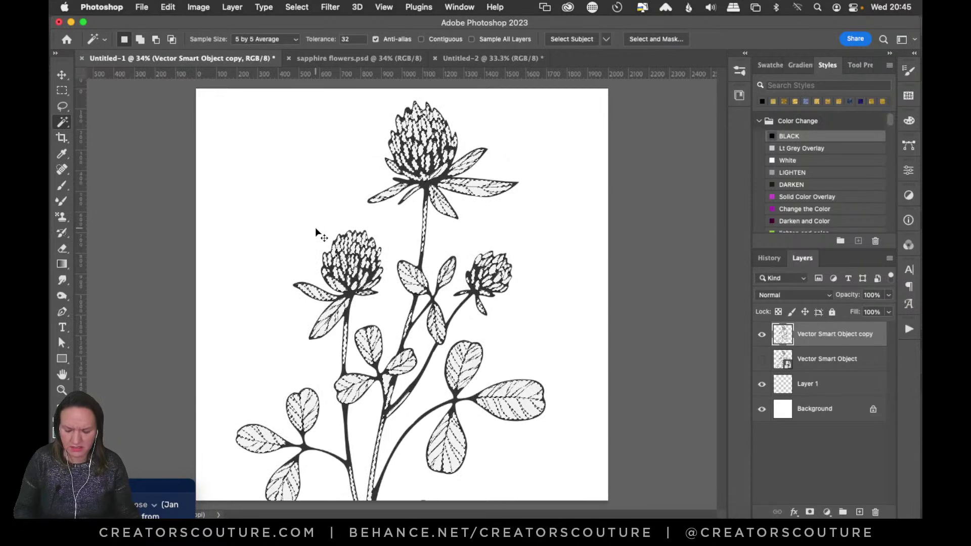
pyautogui.press('super+d')
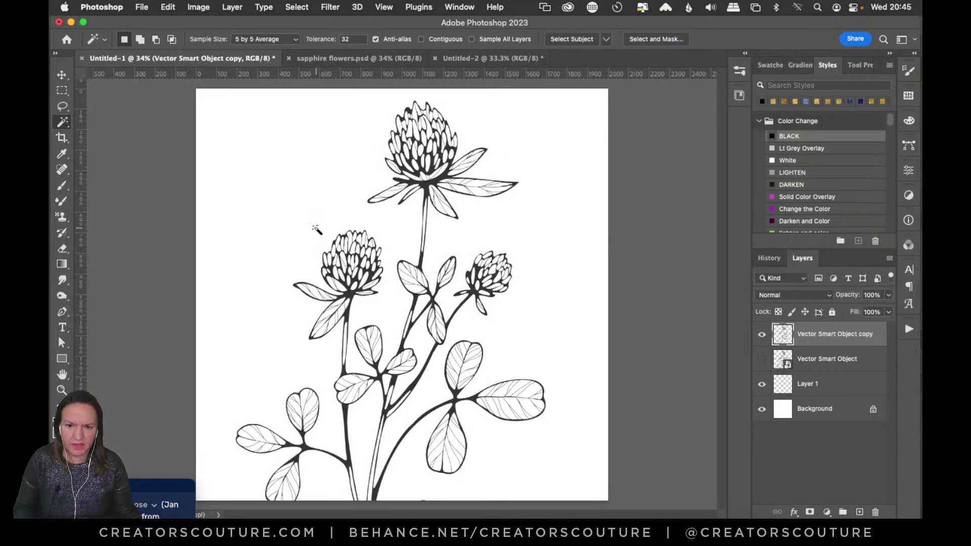
# Apply the BLACK style to the clover copy and fill Layer 1 with the slate-blue foreground color.
pyautogui.click(797, 138)
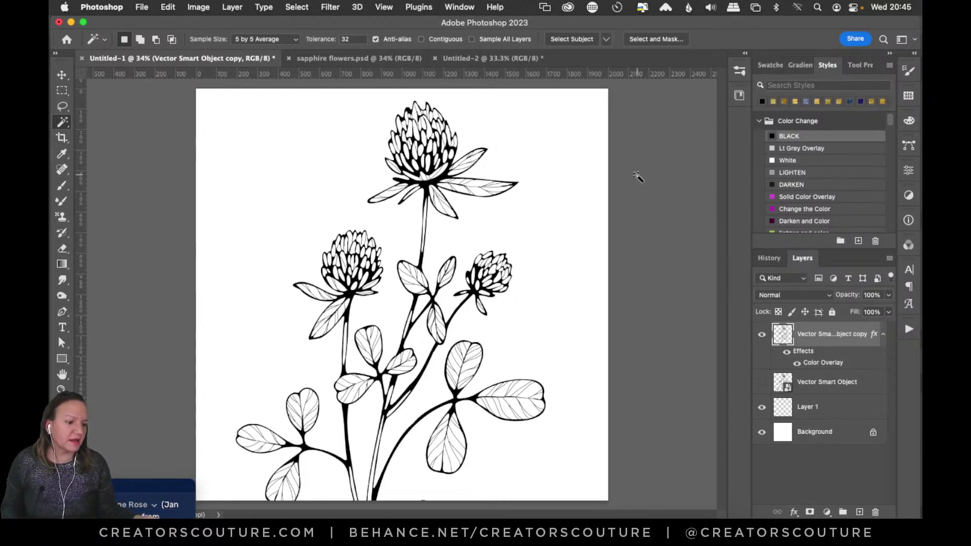
pyautogui.click(808, 418)
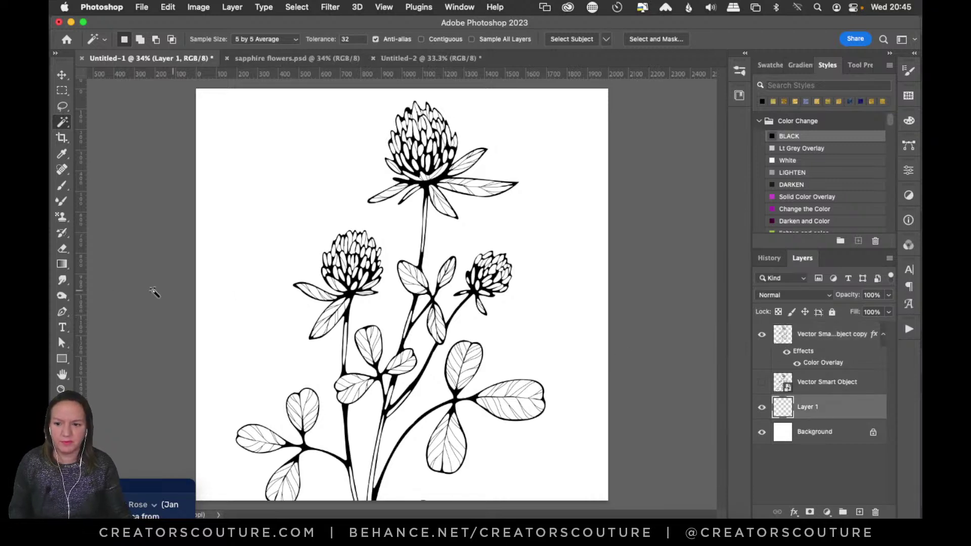
pyautogui.moveTo(62, 264); pyautogui.dragTo(132, 269)
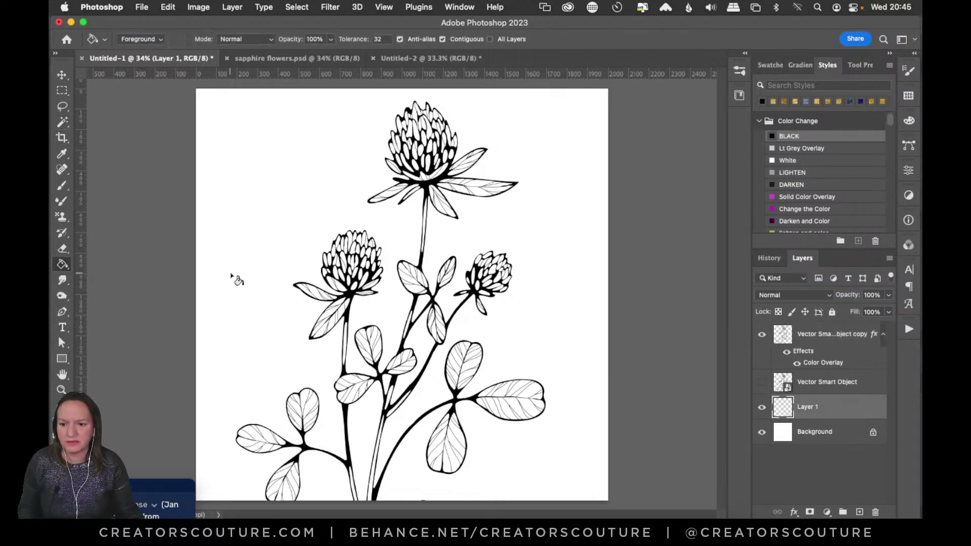
pyautogui.click(256, 355)
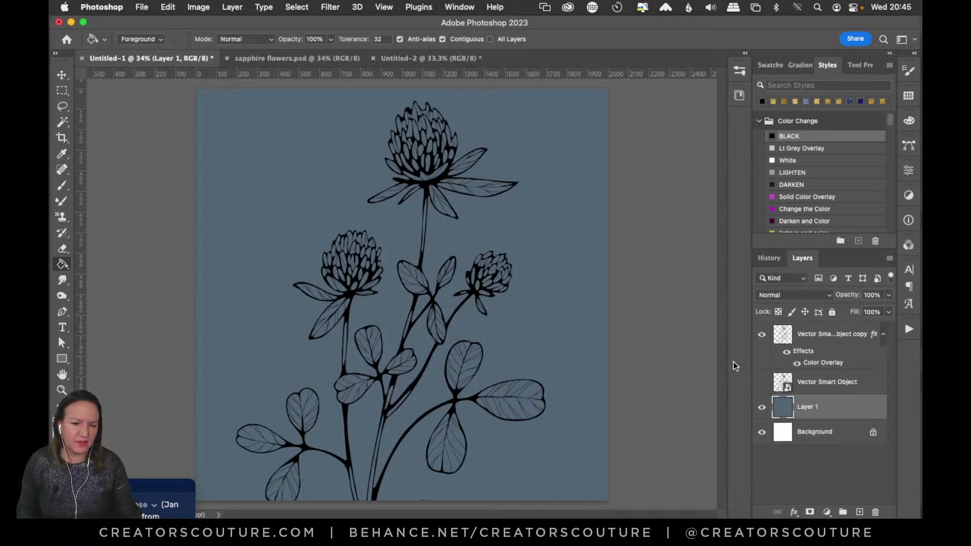
# Compare the original Vector Smart Object with the rasterized clover copy over the blue fill by switching their visibility.
pyautogui.click(762, 334)
pyautogui.click(761, 382)
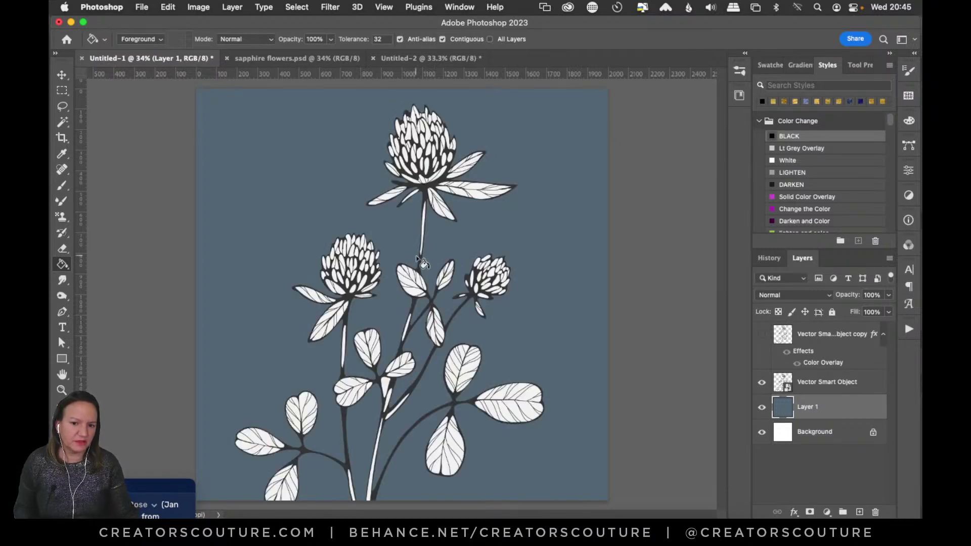
pyautogui.click(761, 334)
pyautogui.click(762, 382)
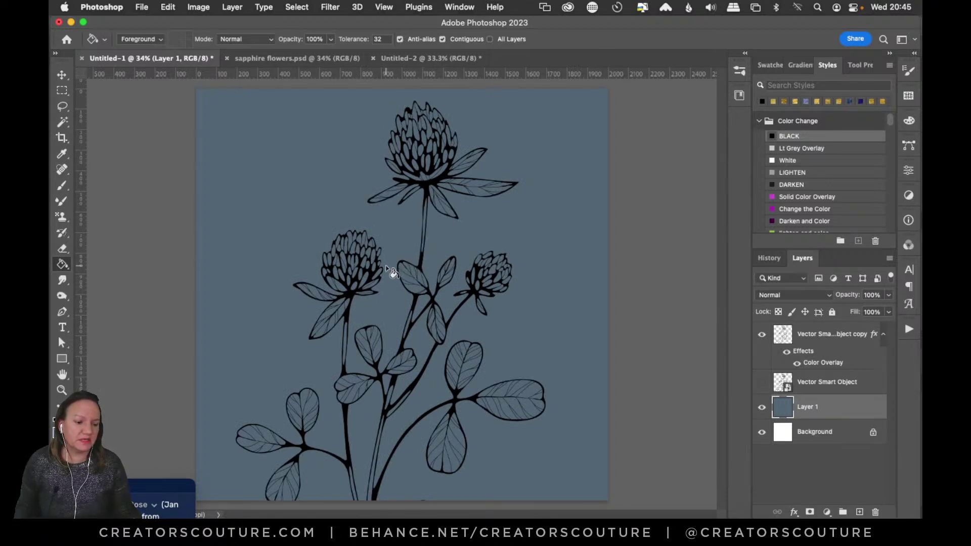
# Hide Layer 1, select the clover copy layer and compare the line art with and without its layer effects.
pyautogui.click(62, 106)
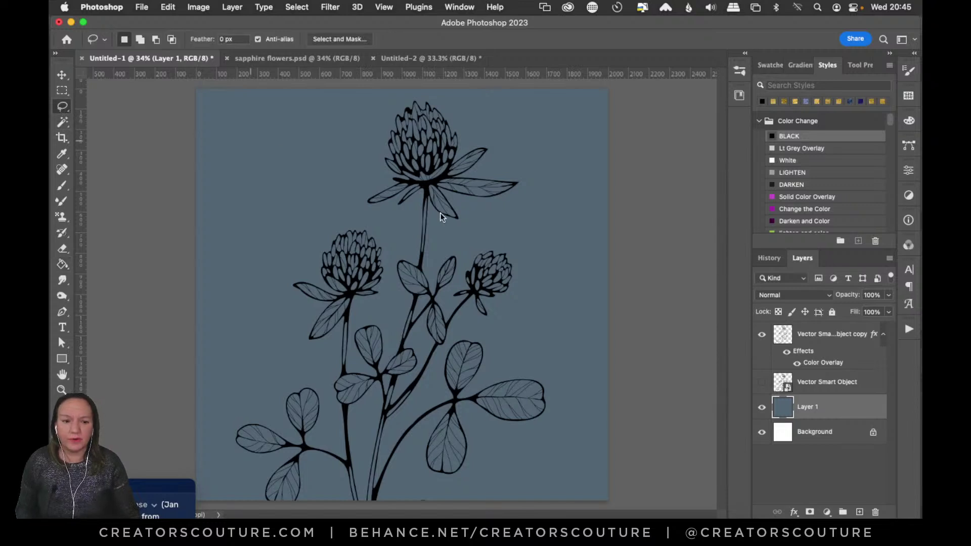
pyautogui.click(761, 409)
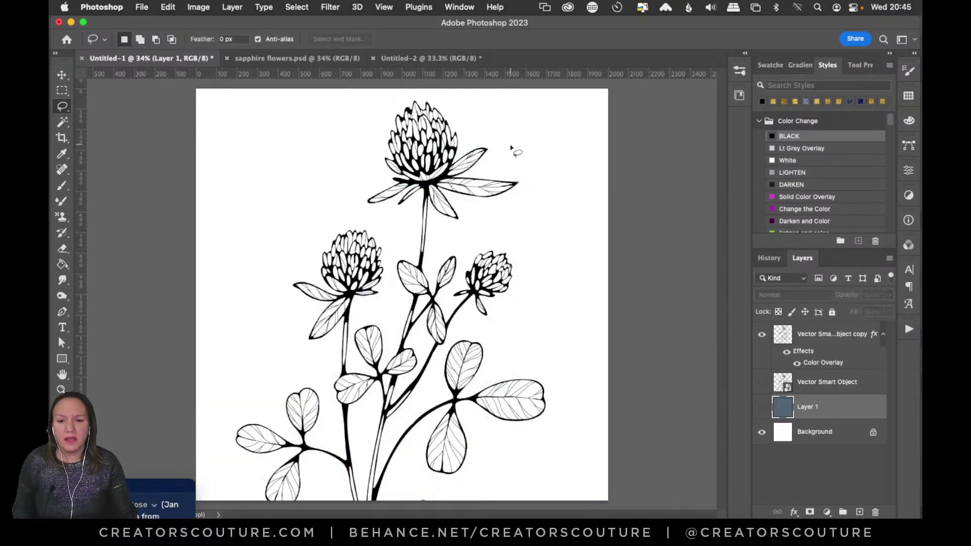
pyautogui.click(815, 337)
pyautogui.click(761, 335)
pyautogui.click(761, 335)
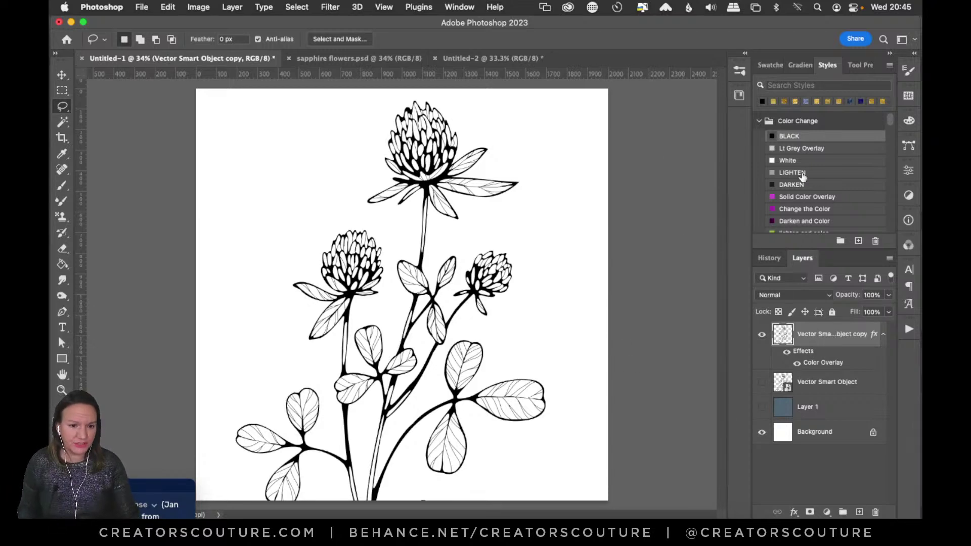
pyautogui.click(786, 353)
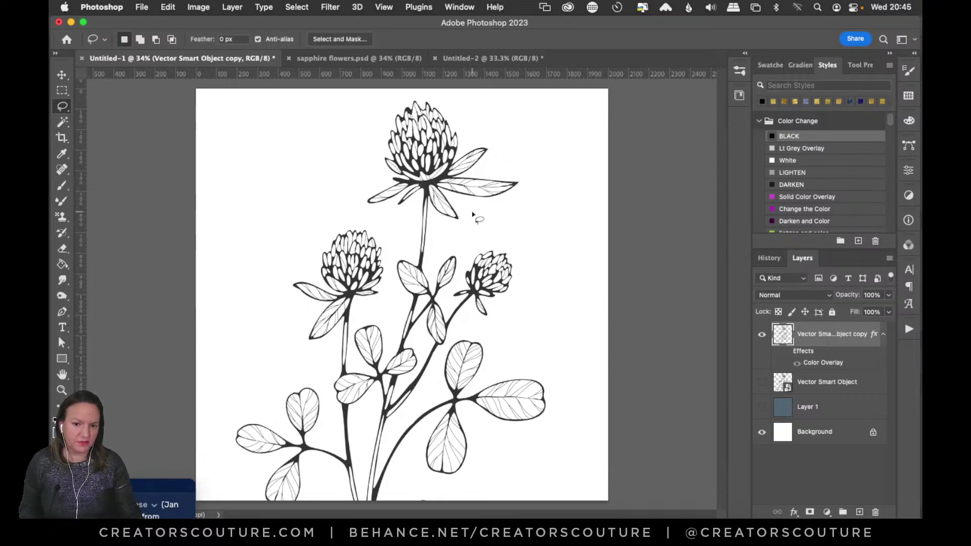
pyautogui.click(787, 353)
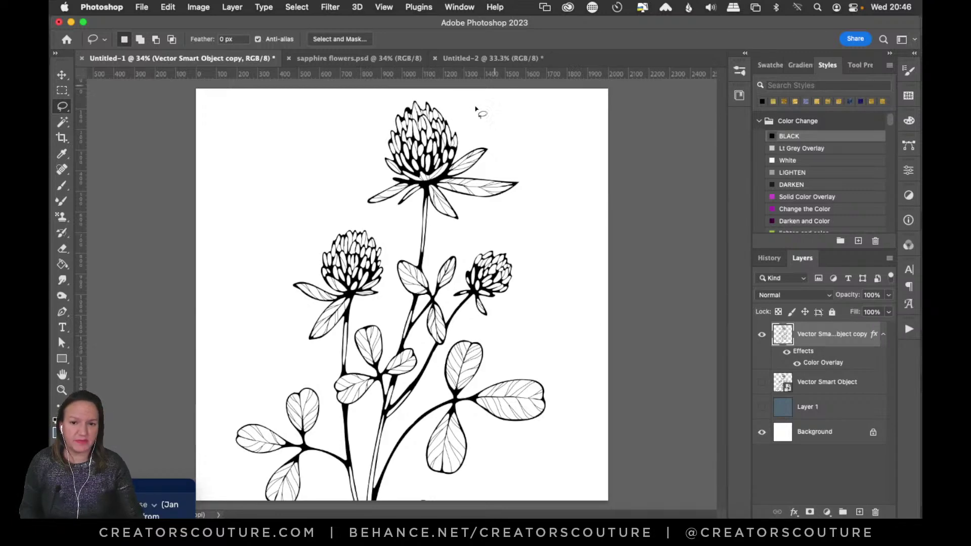
# Lasso the clover's largest bloom with its surrounding leaves, excluding the stem, and define it as a brush named flower 1.
pyautogui.click(62, 389)
pyautogui.click(479, 130)
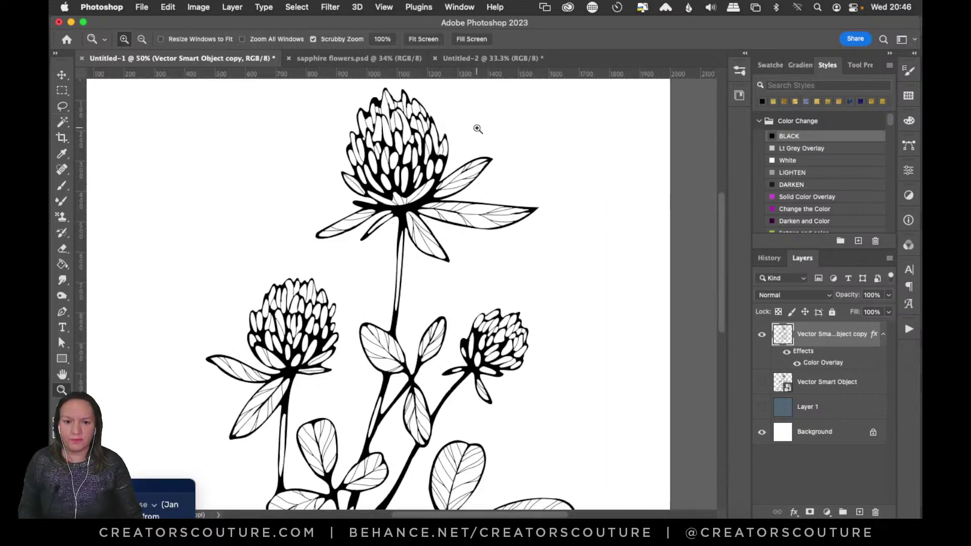
pyautogui.click(480, 130)
pyautogui.moveTo(474, 176); pyautogui.dragTo(445, 176)
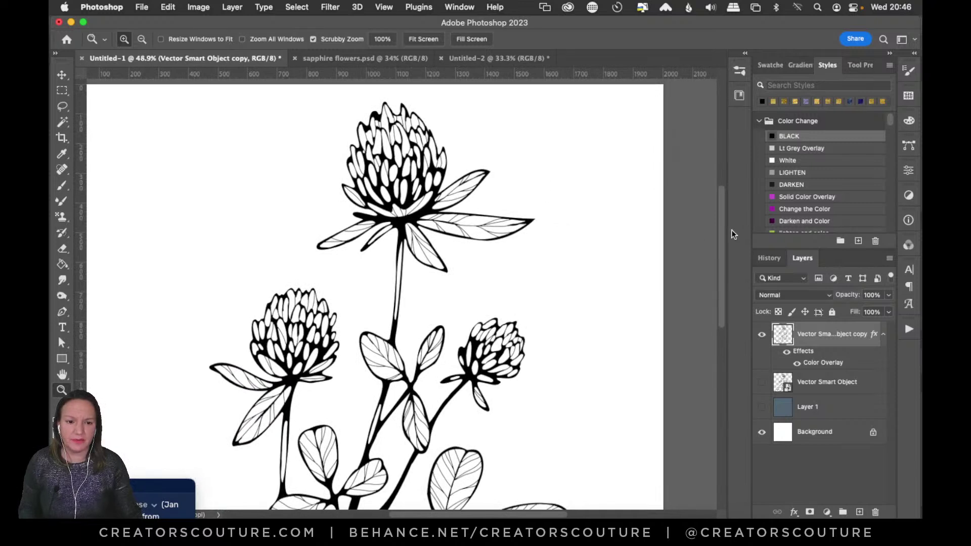
pyautogui.moveTo(721, 228); pyautogui.dragTo(721, 208)
pyautogui.click(63, 106)
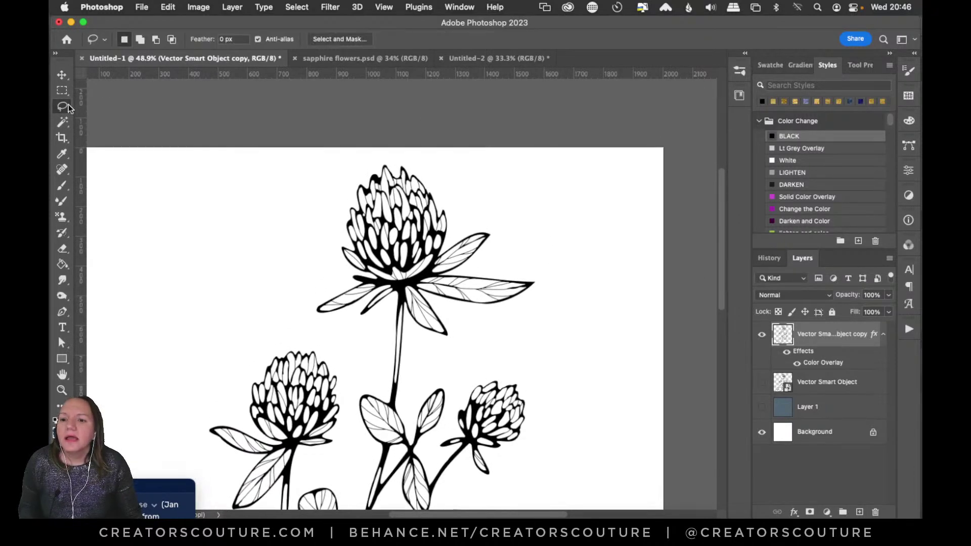
pyautogui.click(110, 106)
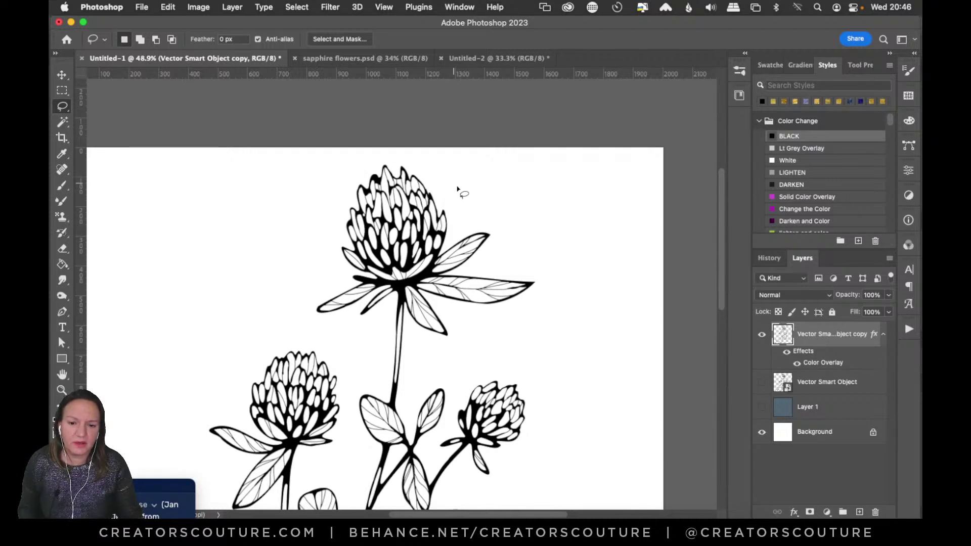
pyautogui.moveTo(471, 178)
pyautogui.mouseDown()
pyautogui.moveTo(426, 147)
pyautogui.moveTo(379, 141)
pyautogui.moveTo(326, 171)
pyautogui.moveTo(293, 214)
pyautogui.moveTo(280, 272)
pyautogui.moveTo(302, 313)
pyautogui.moveTo(330, 333)
pyautogui.moveTo(363, 335)
pyautogui.moveTo(399, 302)
pyautogui.moveTo(432, 353)
pyautogui.moveTo(467, 354)
pyautogui.moveTo(534, 347)
pyautogui.moveTo(572, 315)
pyautogui.moveTo(539, 250)
pyautogui.moveTo(465, 189)
pyautogui.moveTo(460, 161)
pyautogui.moveTo(428, 123)
pyautogui.mouseUp()
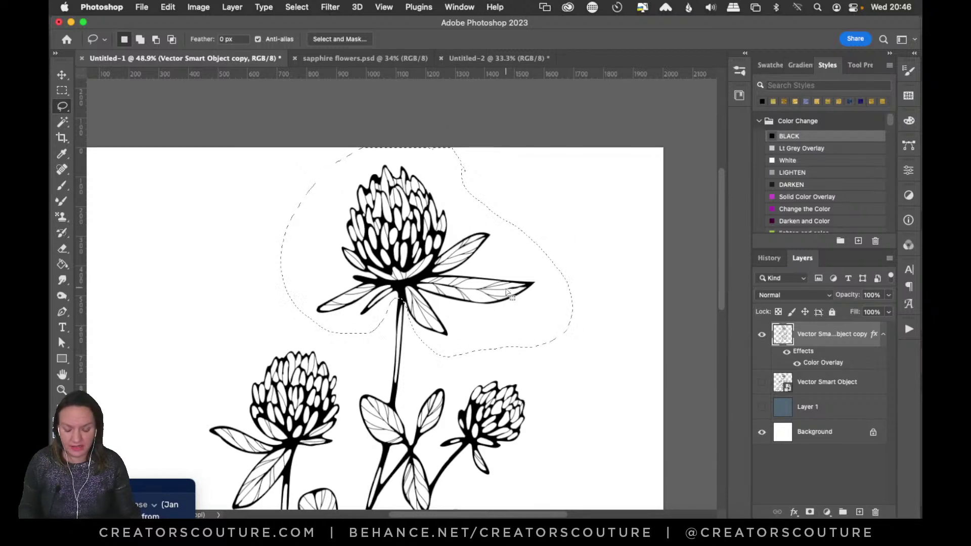
pyautogui.press('shift+super+b')
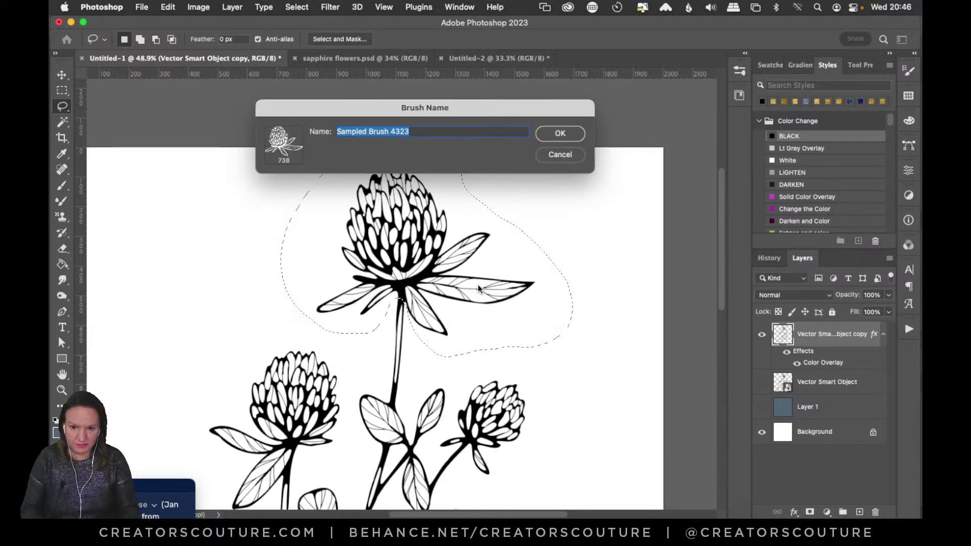
pyautogui.write('flower 1')
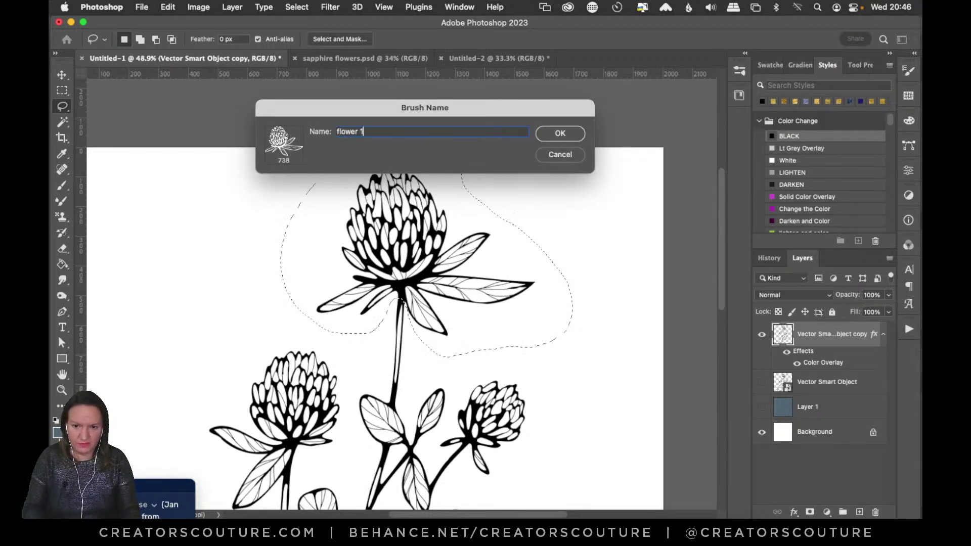
pyautogui.press('Return')
# Lasso the smallest clover bloom without its stem and define it as a brush preset with the default name.
pyautogui.scroll(-5, 719, 253)
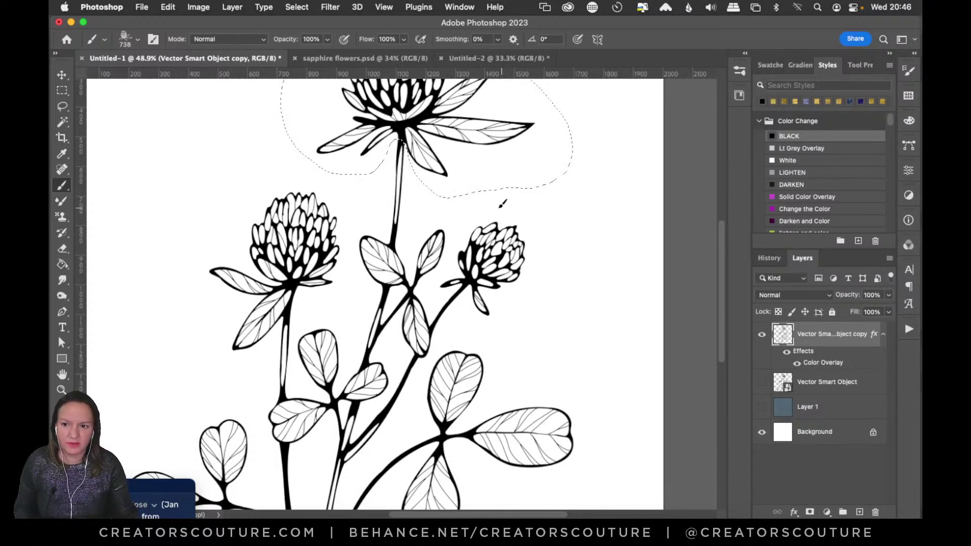
pyautogui.click(62, 107)
pyautogui.moveTo(525, 203)
pyautogui.mouseDown()
pyautogui.moveTo(473, 215)
pyautogui.moveTo(436, 279)
pyautogui.moveTo(431, 292)
pyautogui.moveTo(466, 287)
pyautogui.moveTo(474, 335)
pyautogui.moveTo(520, 333)
pyautogui.moveTo(547, 276)
pyautogui.moveTo(506, 186)
pyautogui.mouseUp()
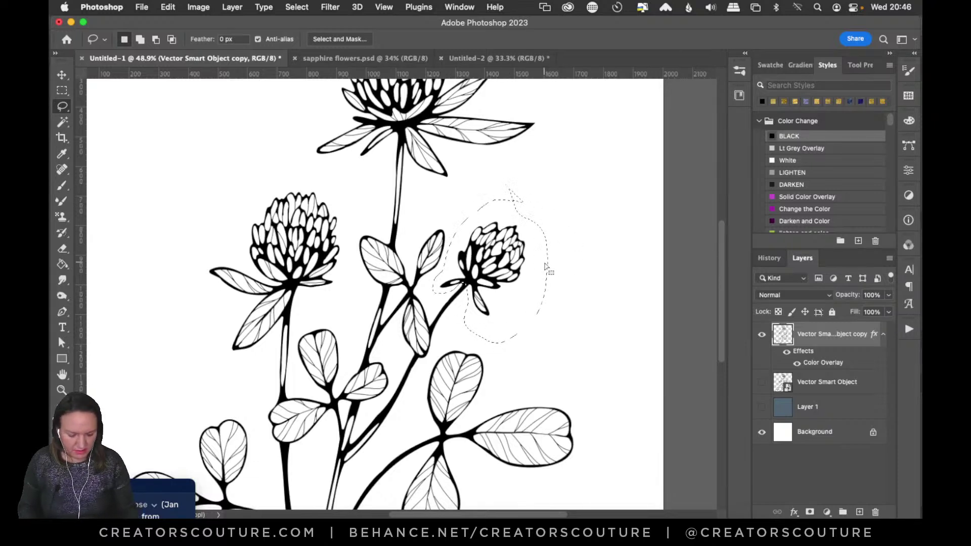
pyautogui.press('super+b')
pyautogui.press('Return')
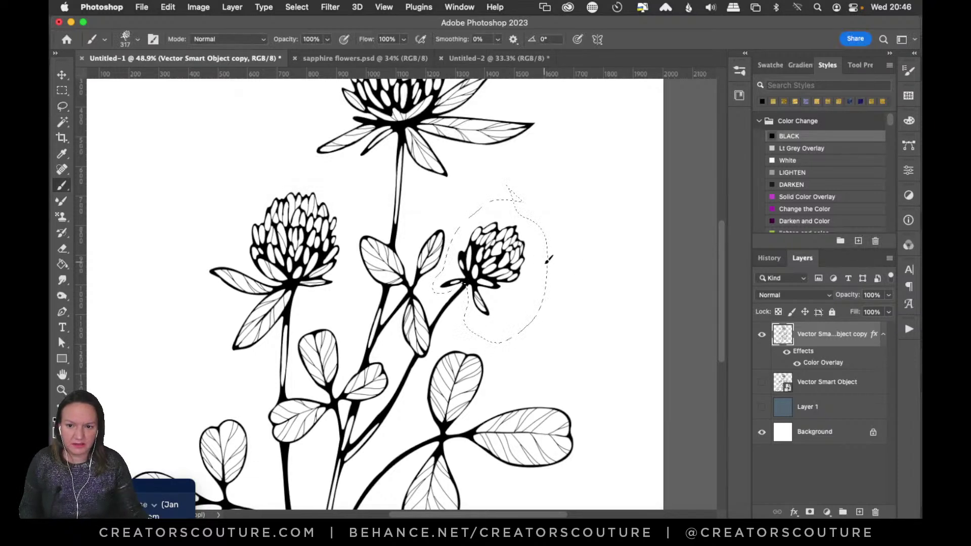
# Lasso the medium-sized clover bloom with its two leaves, define it as a brush preset with the default name, and deselect.
pyautogui.press('l')
pyautogui.moveTo(329, 183)
pyautogui.mouseDown()
pyautogui.moveTo(278, 174)
pyautogui.moveTo(190, 241)
pyautogui.moveTo(199, 368)
pyautogui.moveTo(240, 376)
pyautogui.moveTo(288, 309)
pyautogui.moveTo(350, 273)
pyautogui.moveTo(321, 163)
pyautogui.mouseUp()
pyautogui.press('super+b')
pyautogui.press('Return')
pyautogui.press('b')
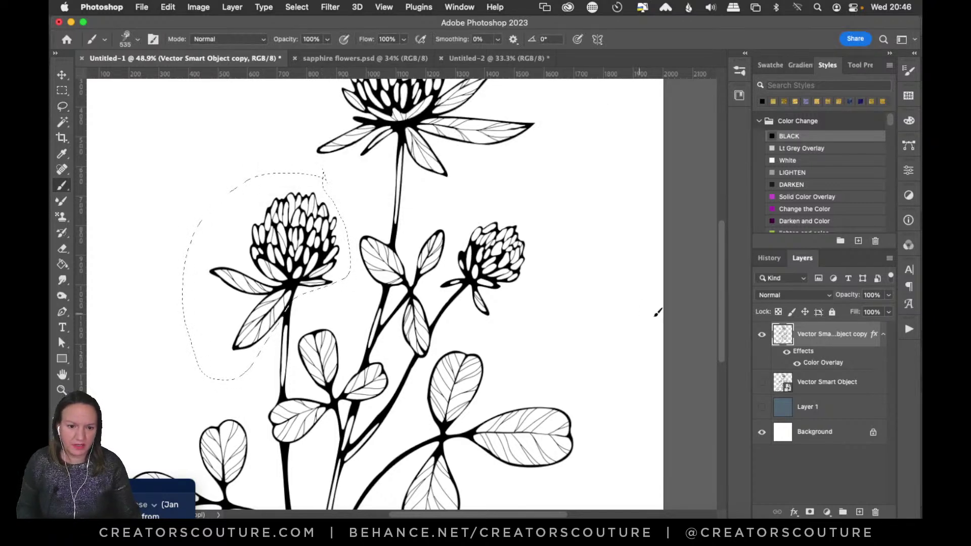
pyautogui.scroll(-3, 720, 337)
pyautogui.scroll(-2, 721, 337)
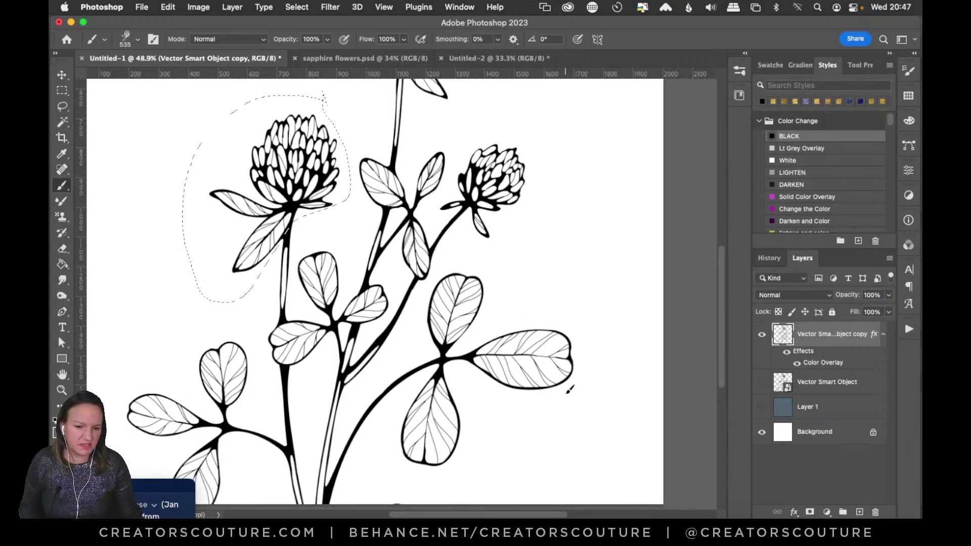
pyautogui.press('super+d')
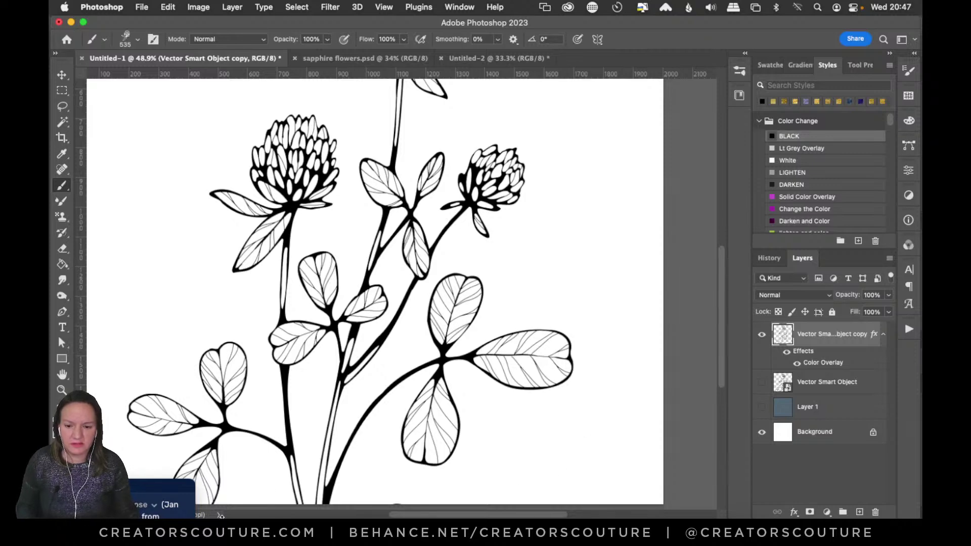
# Switch to Illustrator and cut the tall stem of small five-petal flowers beside the roses from the stock artwork.
pyautogui.click(434, 530)
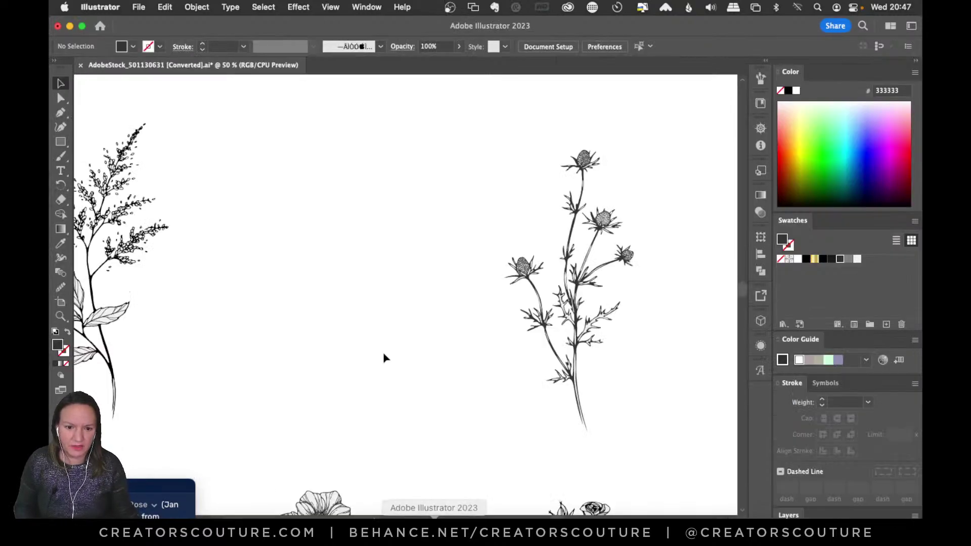
pyautogui.moveTo(742, 288); pyautogui.dragTo(740, 307)
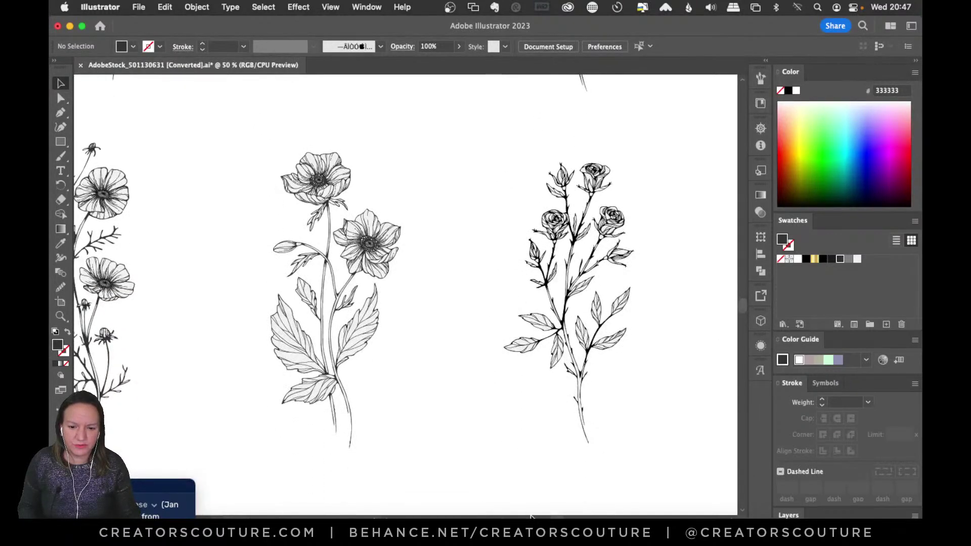
pyautogui.moveTo(556, 518); pyautogui.dragTo(572, 518)
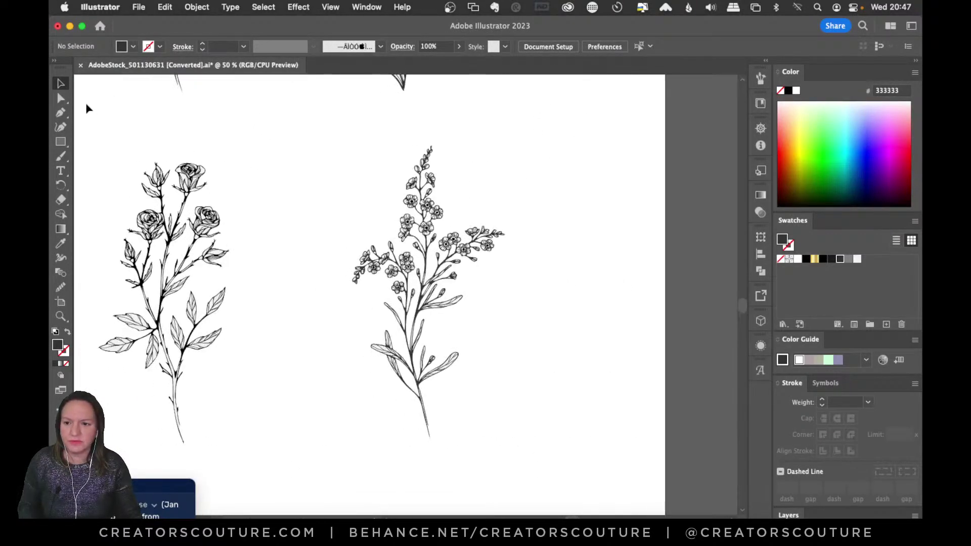
pyautogui.moveTo(323, 137); pyautogui.dragTo(539, 408)
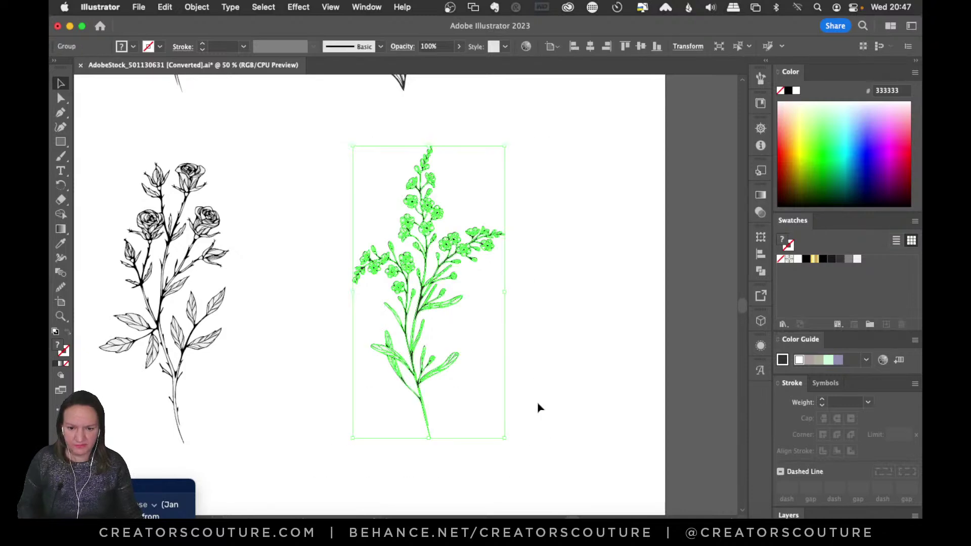
pyautogui.press('super+c')
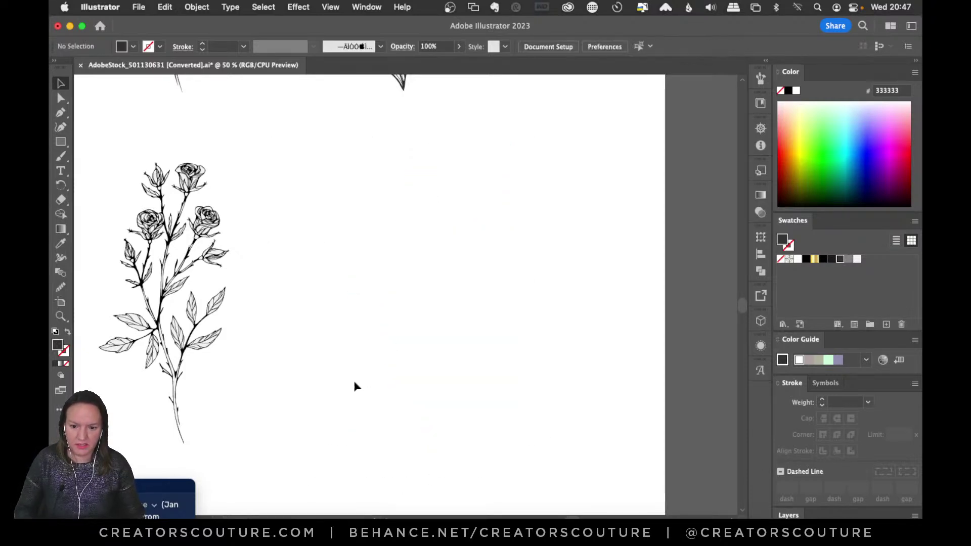
# Return to Photoshop, hide the clover copy layer, add a new layer and paste the flower stem as a Smart Object.
pyautogui.click(400, 528)
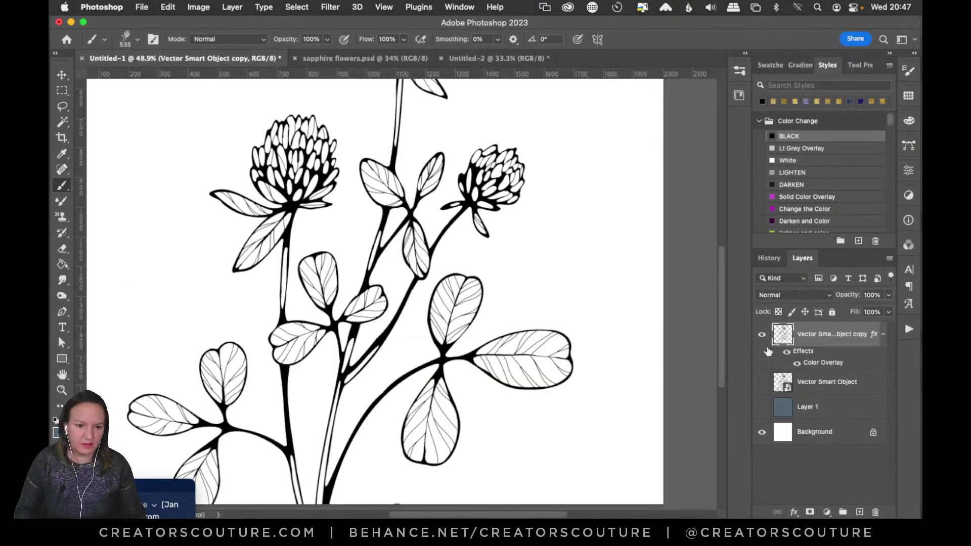
pyautogui.click(762, 334)
pyautogui.click(859, 511)
pyautogui.press('super+v')
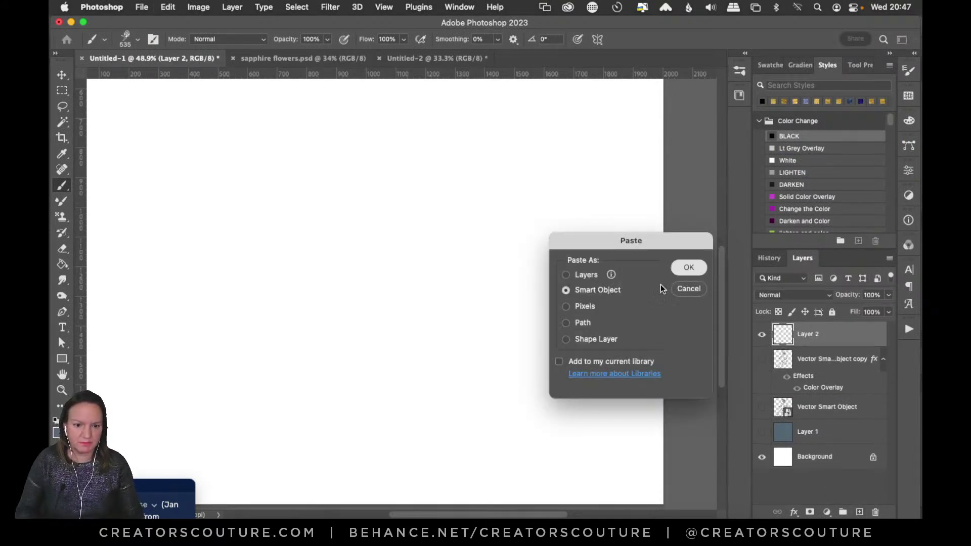
pyautogui.click(679, 273)
pyautogui.press('super+0')
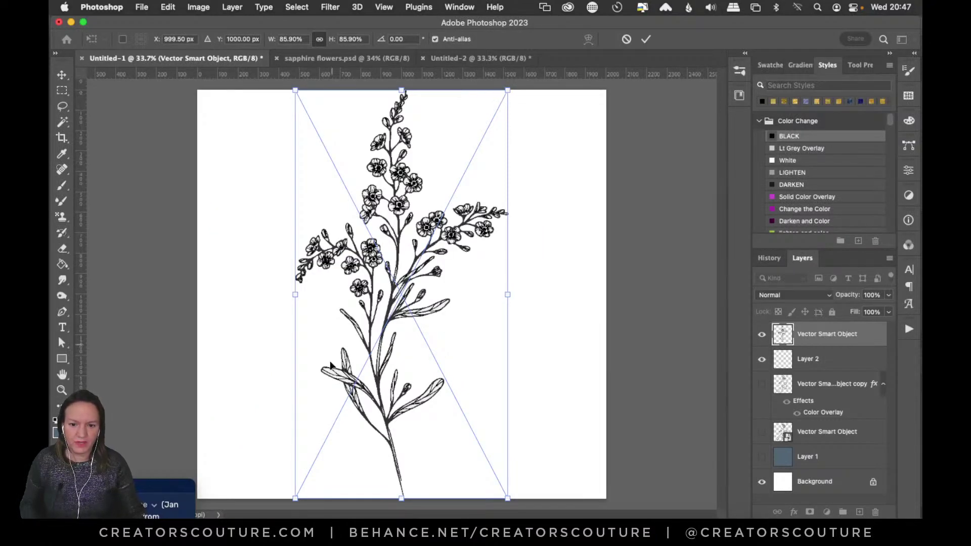
# Scale the pasted flower stem to about 176.56% and position it so the right-hand flowering branch lies fully on the canvas.
pyautogui.moveTo(398, 228); pyautogui.dragTo(328, 406)
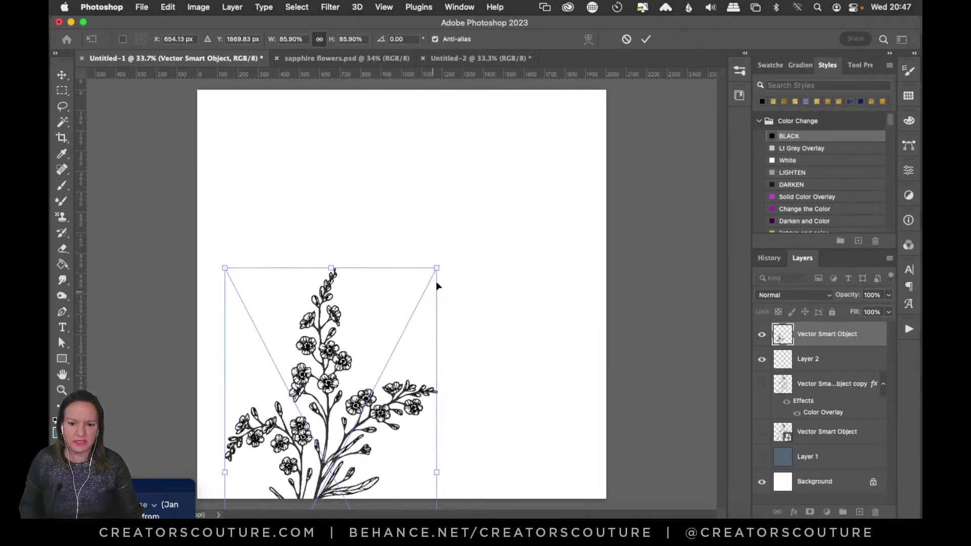
pyautogui.moveTo(433, 270); pyautogui.dragTo(678, 88)
pyautogui.moveTo(446, 287); pyautogui.dragTo(429, 341)
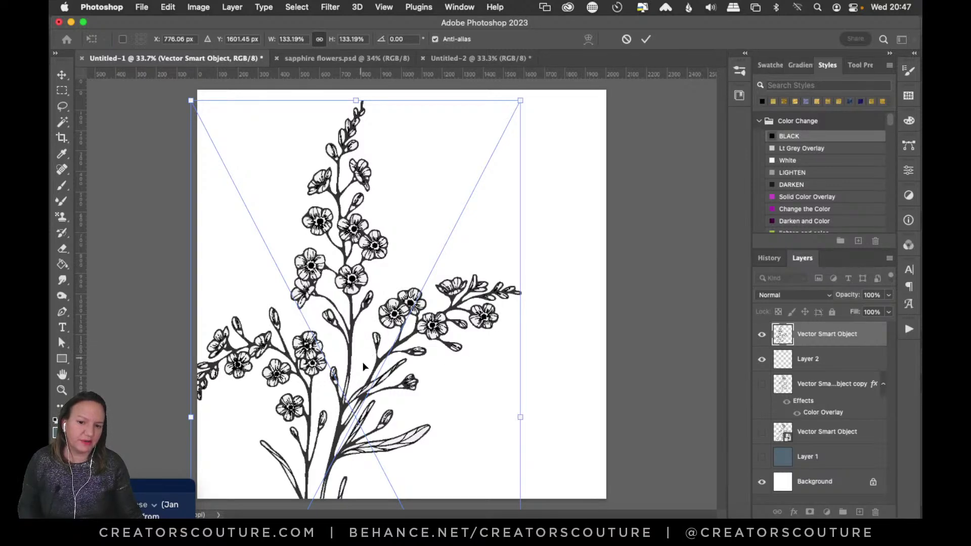
pyautogui.moveTo(418, 363); pyautogui.dragTo(436, 393)
pyautogui.moveTo(513, 142); pyautogui.dragTo(642, 144)
pyautogui.moveTo(535, 177); pyautogui.dragTo(460, 296)
pyautogui.moveTo(511, 145); pyautogui.dragTo(605, 92)
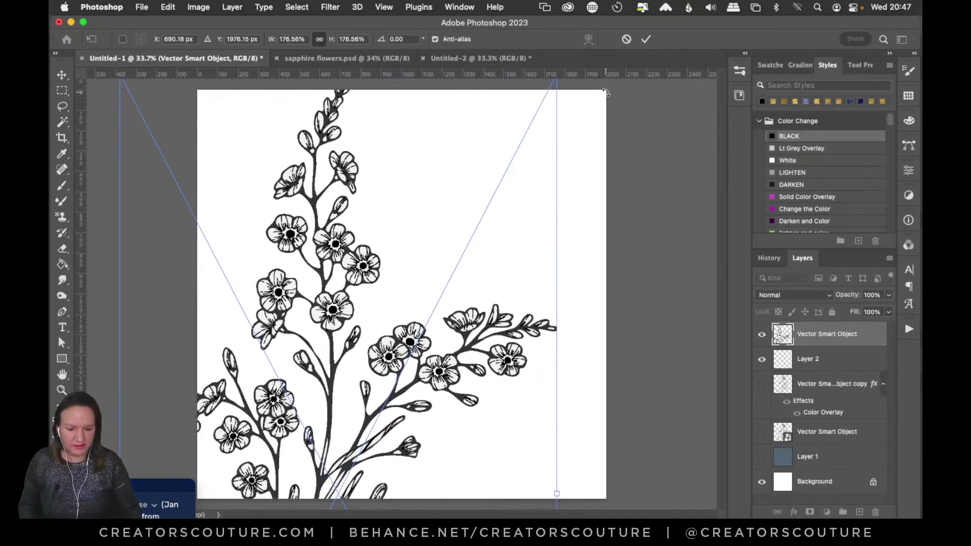
pyautogui.press('Return')
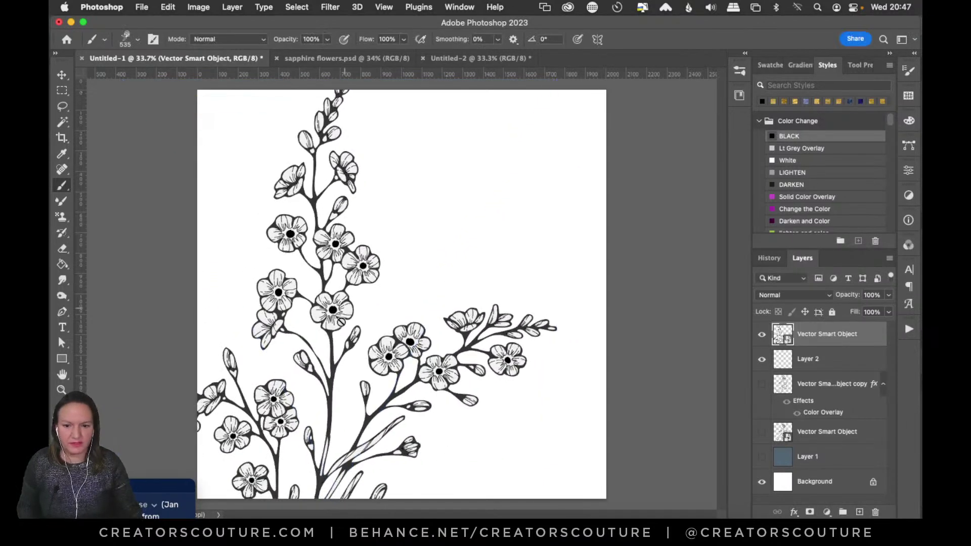
pyautogui.click(67, 79)
pyautogui.moveTo(445, 373); pyautogui.dragTo(421, 316)
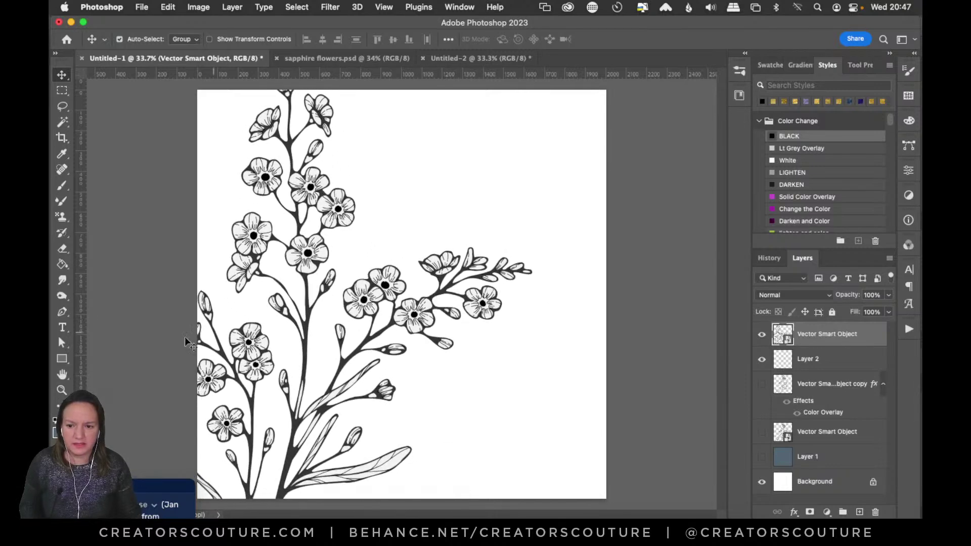
# Duplicate the flower stem's smart object layer below the original, hide the duplicate and select the original layer.
pyautogui.click(62, 390)
pyautogui.click(488, 306)
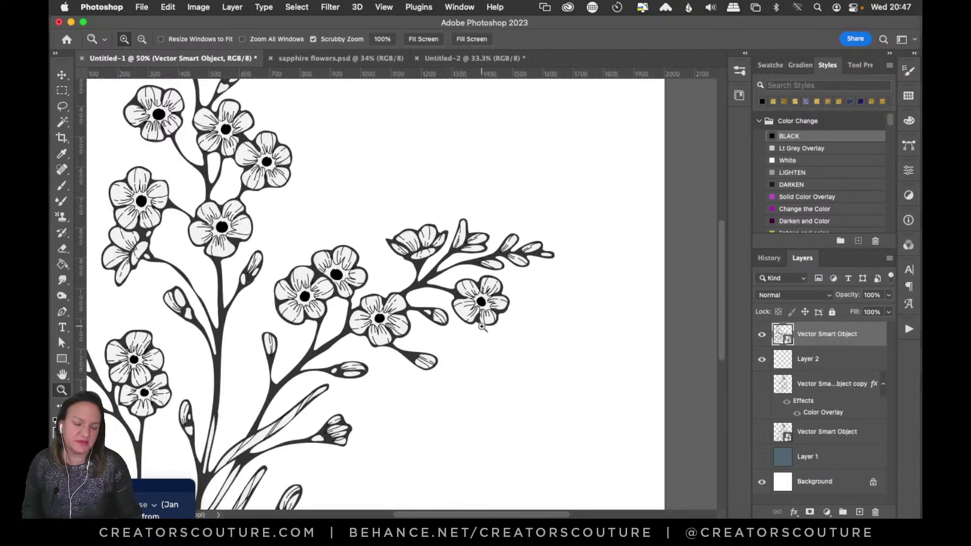
pyautogui.moveTo(721, 296); pyautogui.dragTo(722, 306)
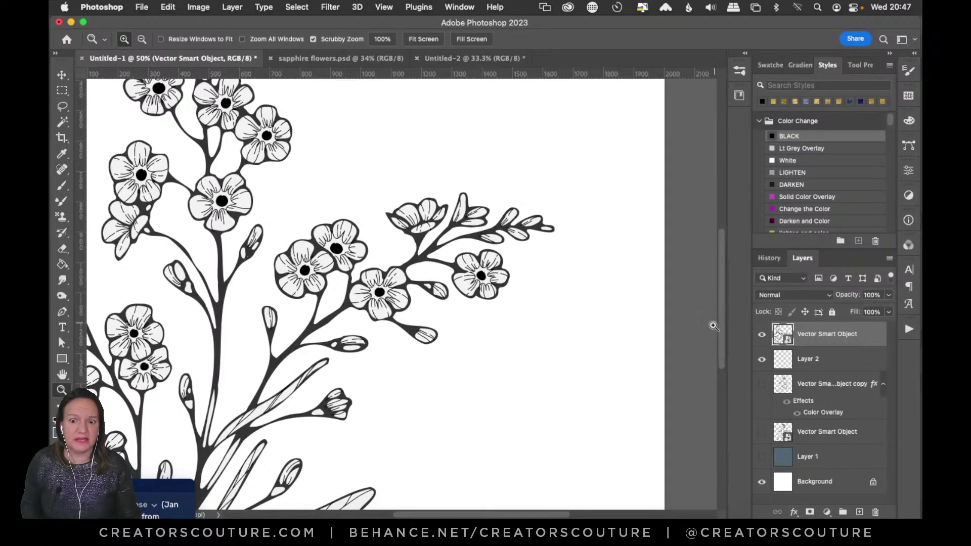
pyautogui.click(62, 75)
pyautogui.click(761, 335)
pyautogui.click(761, 334)
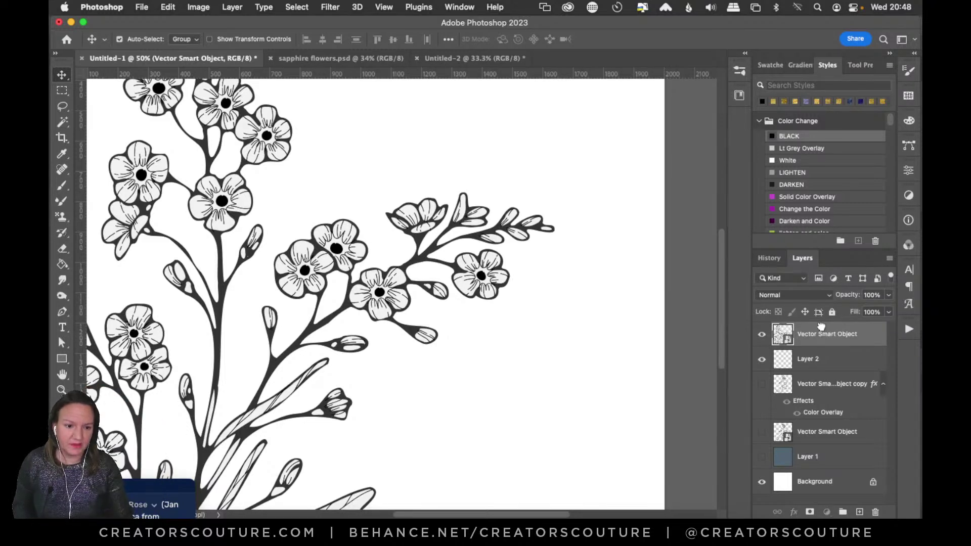
pyautogui.moveTo(836, 357); pyautogui.dragTo(826, 339)
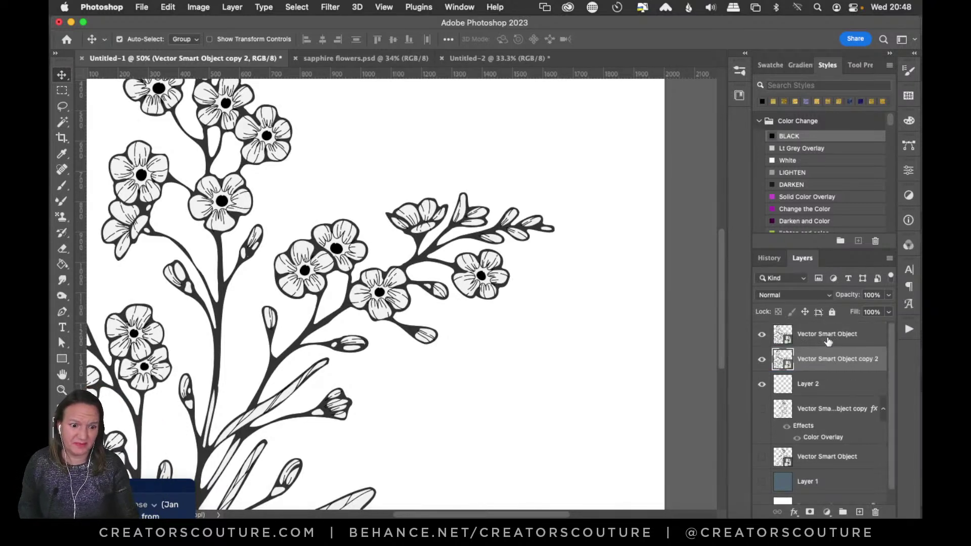
pyautogui.click(825, 338)
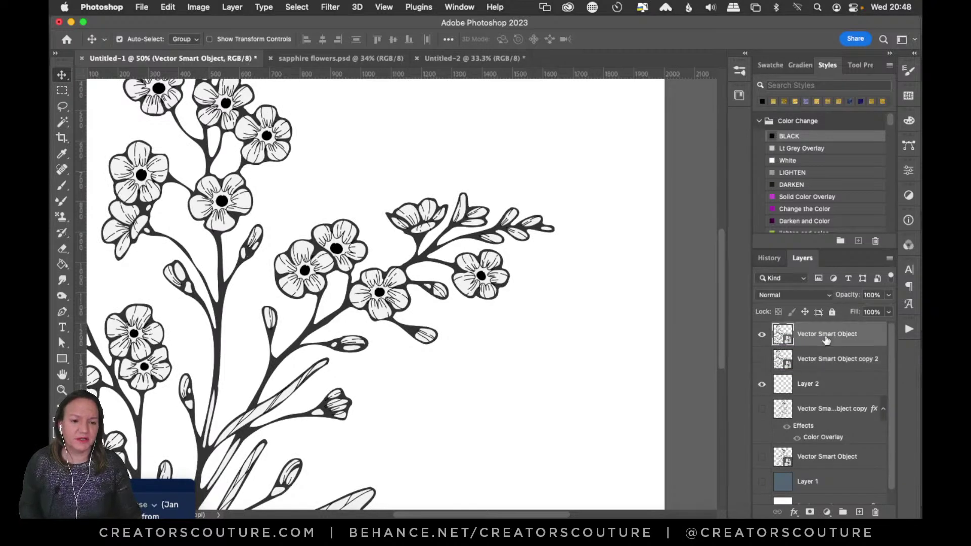
pyautogui.rightClick(824, 338)
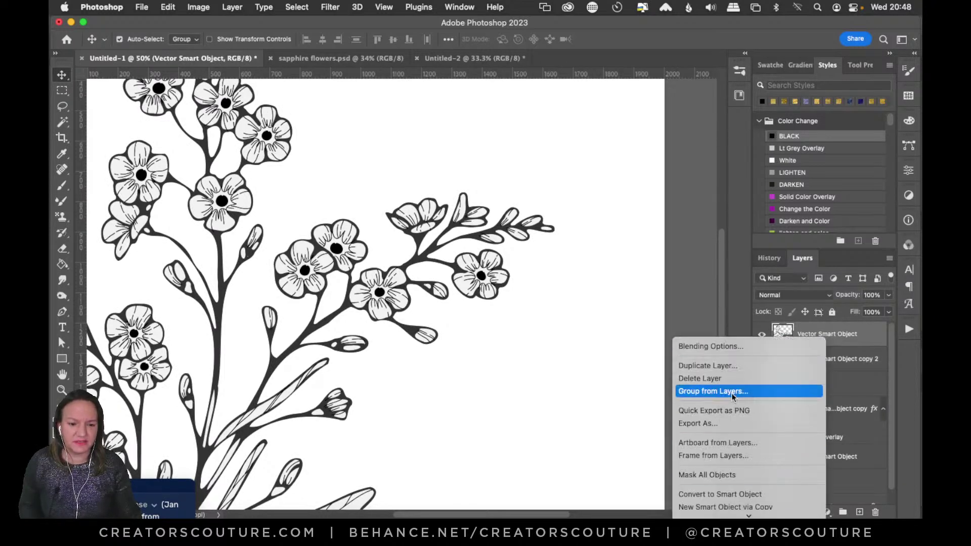
pyautogui.scroll(-2, 730, 486)
pyautogui.scroll(-3, 731, 487)
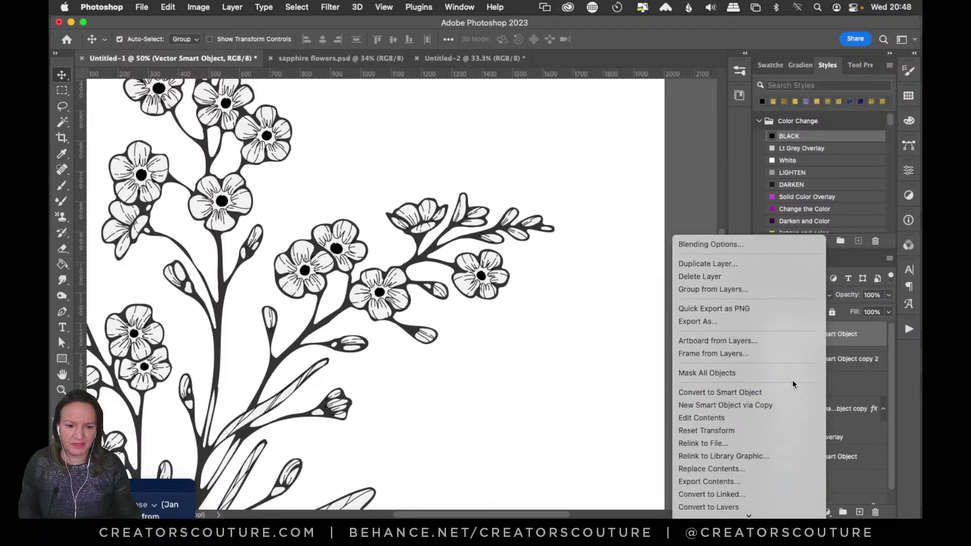
pyautogui.rightClick(854, 331)
pyautogui.click(865, 345)
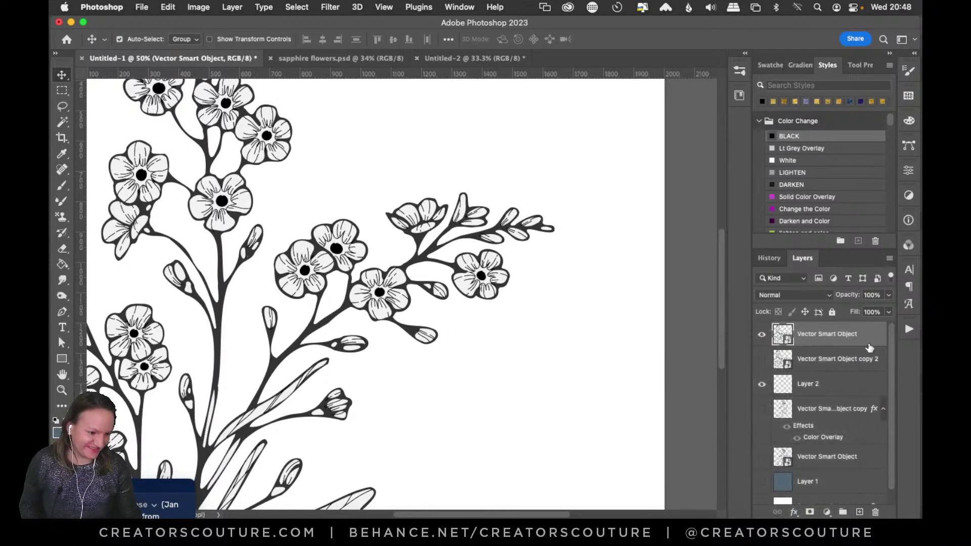
pyautogui.click(761, 335)
pyautogui.click(761, 334)
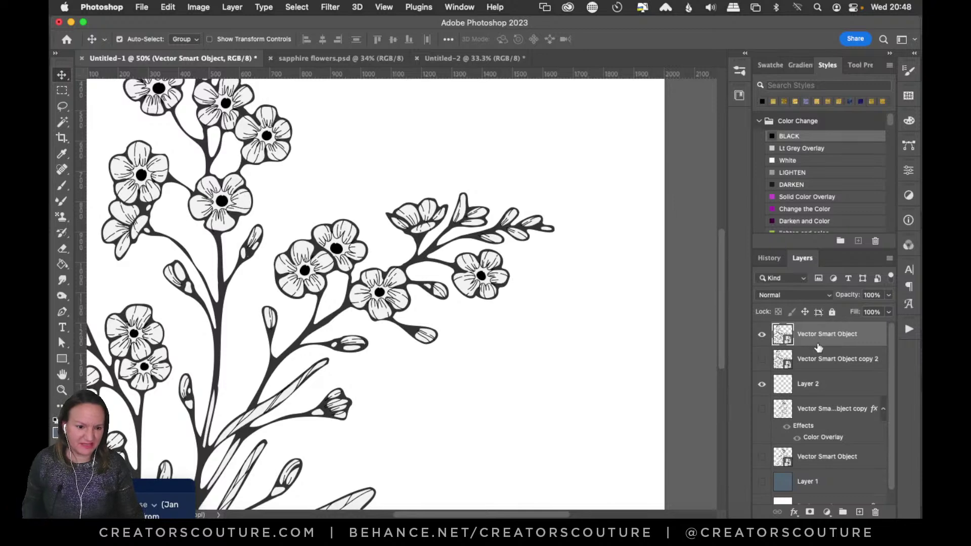
# Rasterize the visible flower stem layer.
pyautogui.rightClick(818, 348)
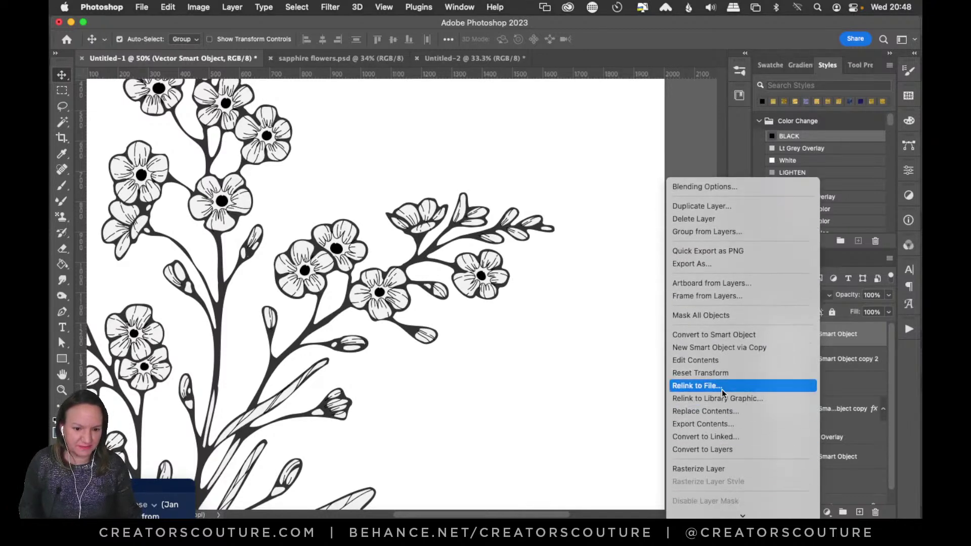
pyautogui.scroll(-3, 718, 385)
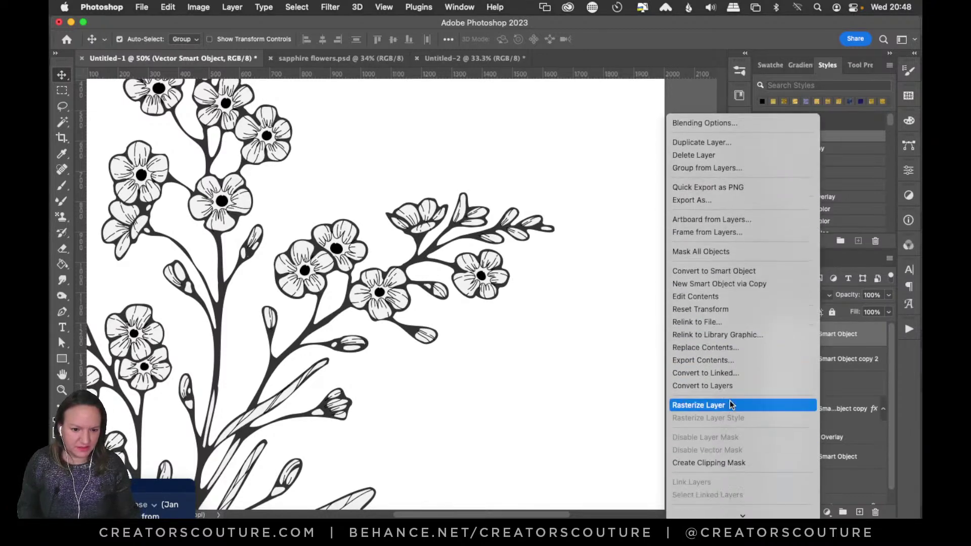
pyautogui.click(724, 405)
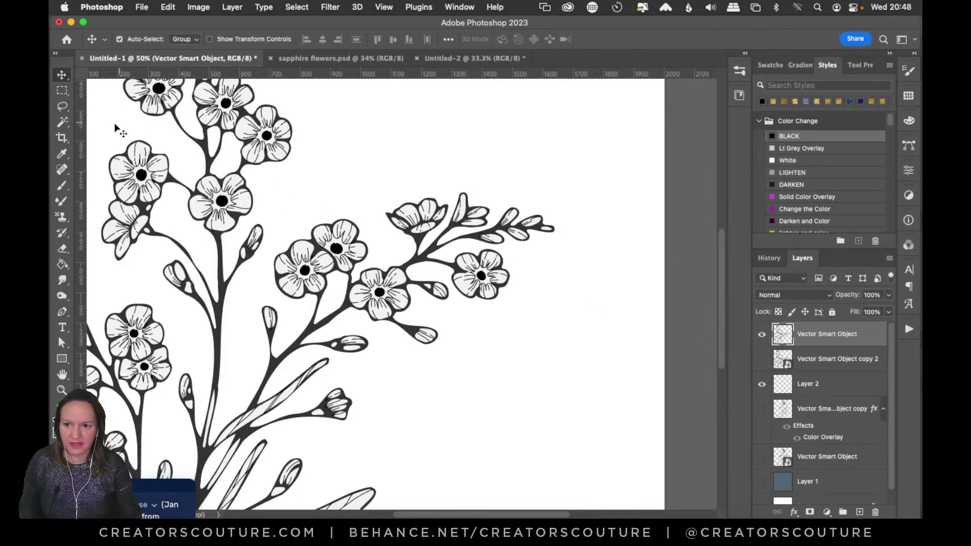
# Remove the pale petal fills with the Magic Wand at tolerance 32, and apply the BLACK style to the line art.
pyautogui.click(62, 107)
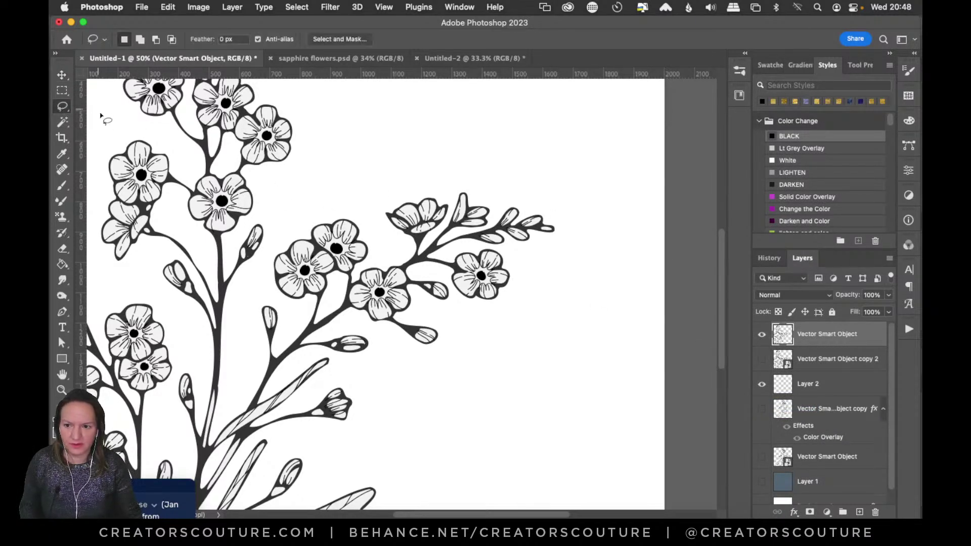
pyautogui.click(62, 123)
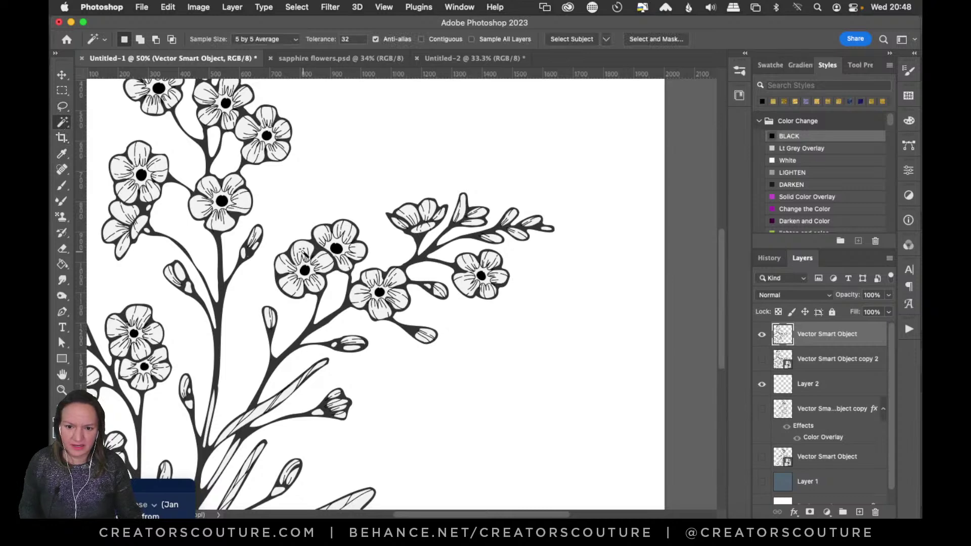
pyautogui.click(304, 251)
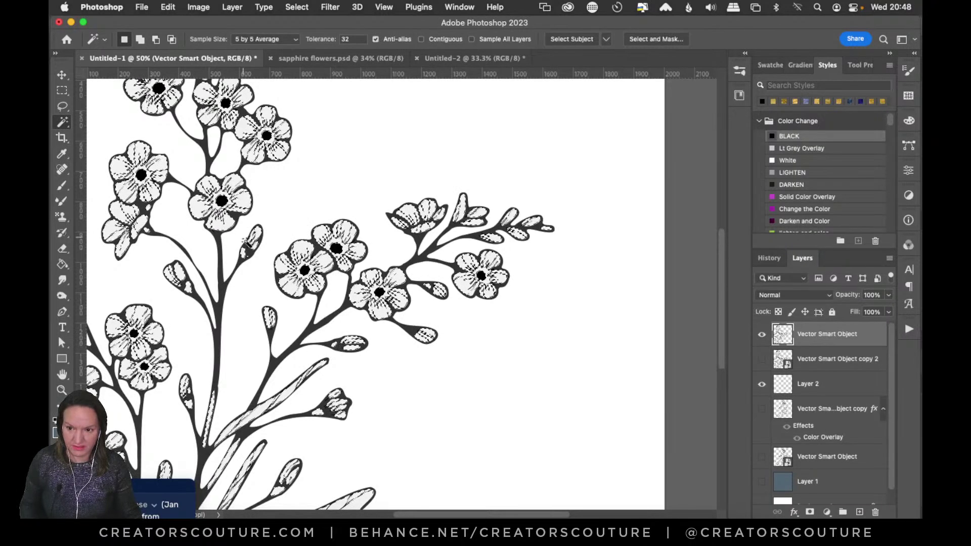
pyautogui.press('super+d')
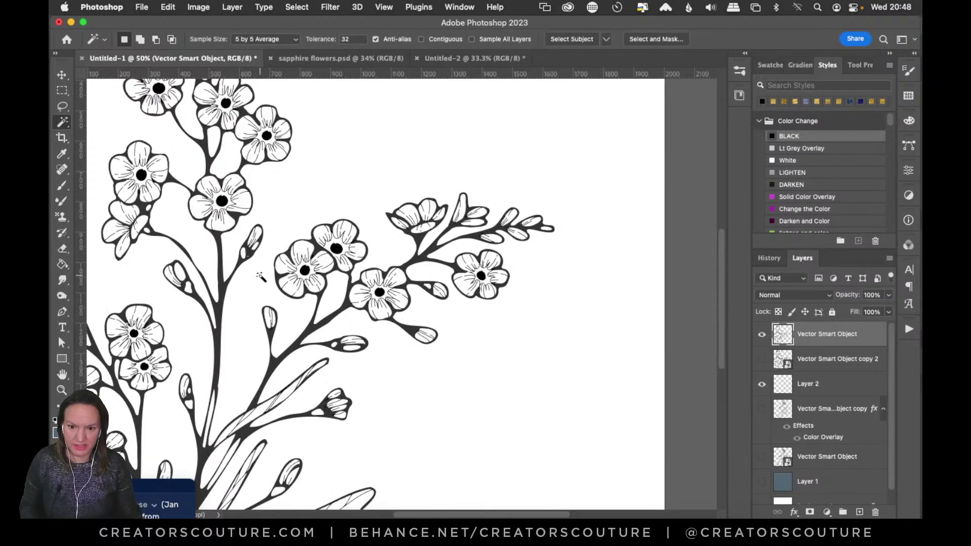
pyautogui.click(788, 137)
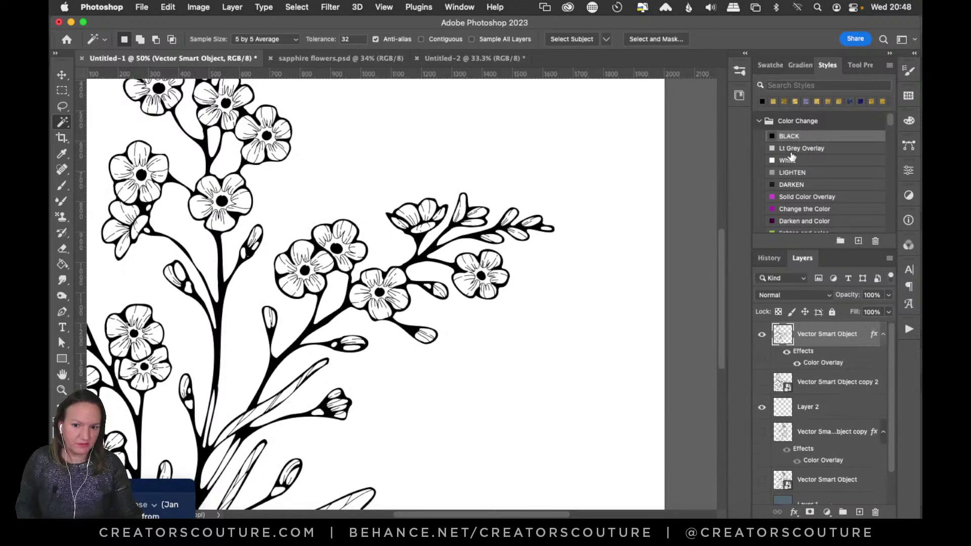
# Lasso the right-hand flowering branch, define it as a brush preset with the default name, and deselect.
pyautogui.click(73, 107)
pyautogui.moveTo(526, 166)
pyautogui.mouseDown()
pyautogui.moveTo(420, 162)
pyautogui.moveTo(319, 211)
pyautogui.moveTo(258, 283)
pyautogui.moveTo(242, 358)
pyautogui.moveTo(273, 375)
pyautogui.moveTo(320, 350)
pyautogui.moveTo(387, 385)
pyautogui.moveTo(522, 360)
pyautogui.moveTo(591, 299)
pyautogui.moveTo(567, 195)
pyautogui.moveTo(526, 166)
pyautogui.mouseUp()
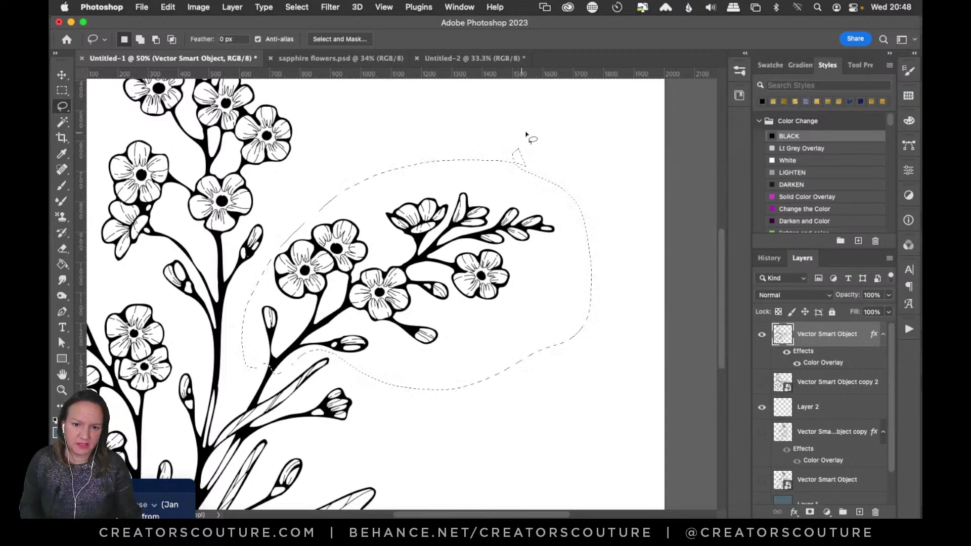
pyautogui.press('alt+shift+super+b')
pyautogui.press('Return')
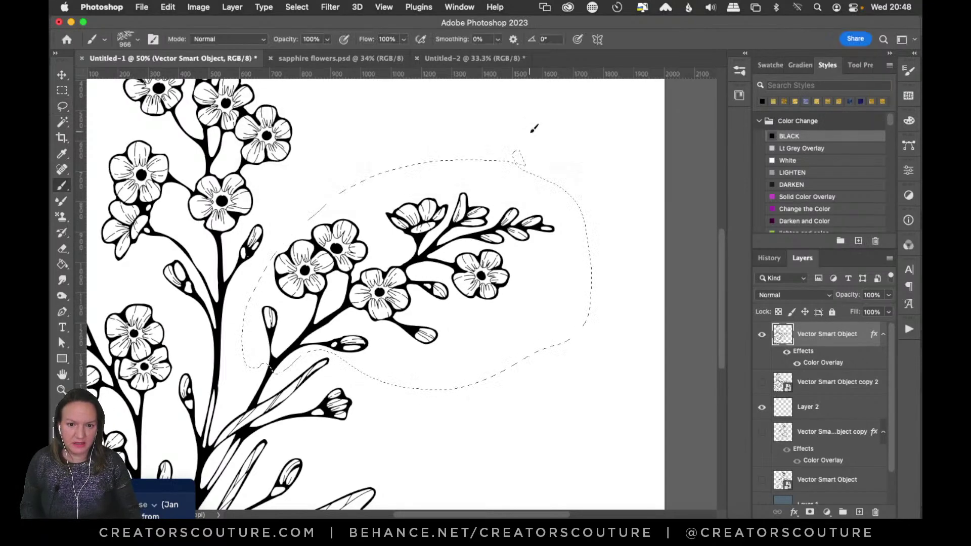
pyautogui.press('b')
pyautogui.press('super+0')
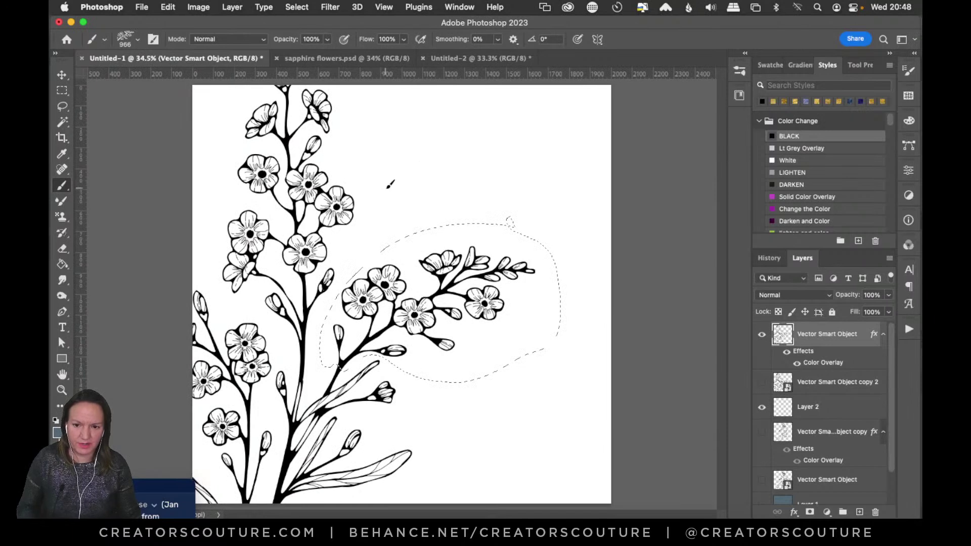
pyautogui.press('super+d')
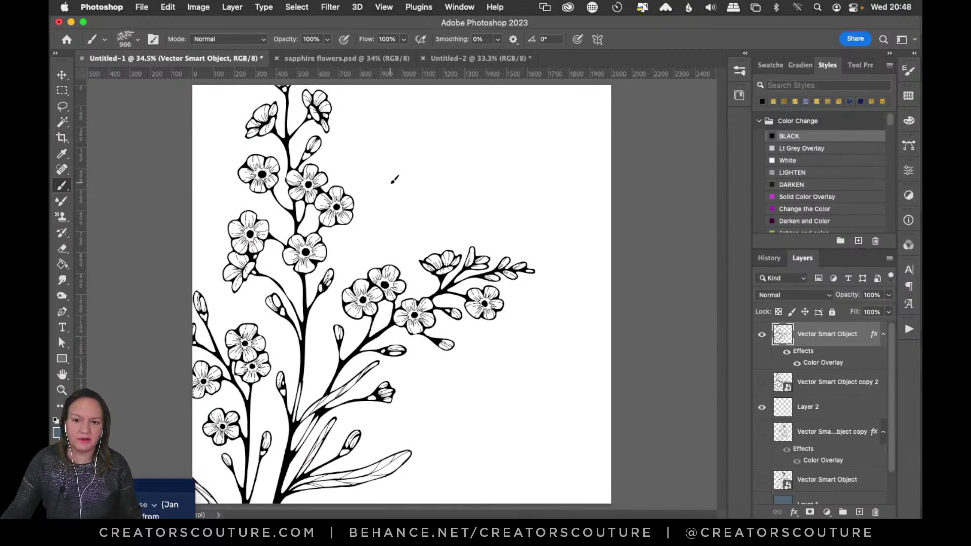
# Compare the open sapphire flowers.psd, Untitled-1 and Untitled-2 documents by viewing each in turn.
pyautogui.click(339, 59)
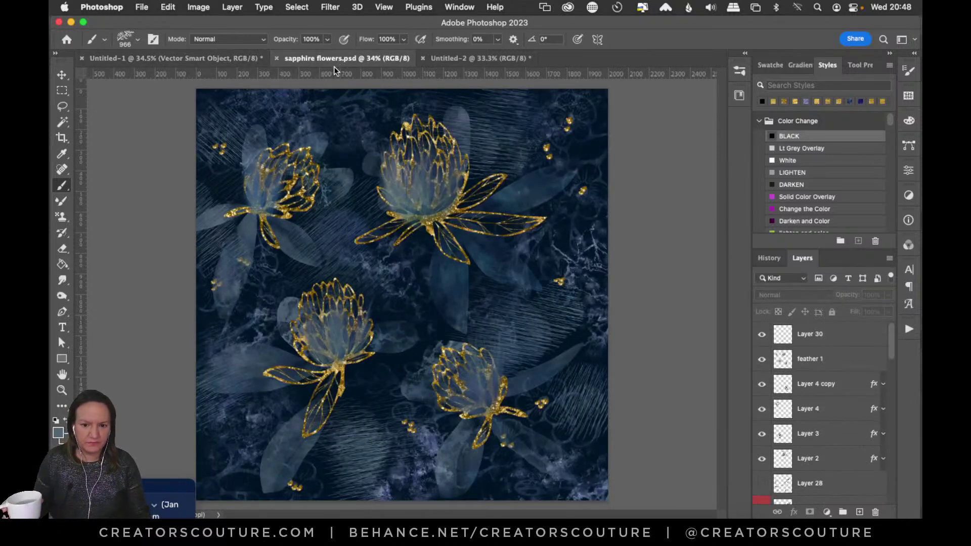
pyautogui.click(221, 56)
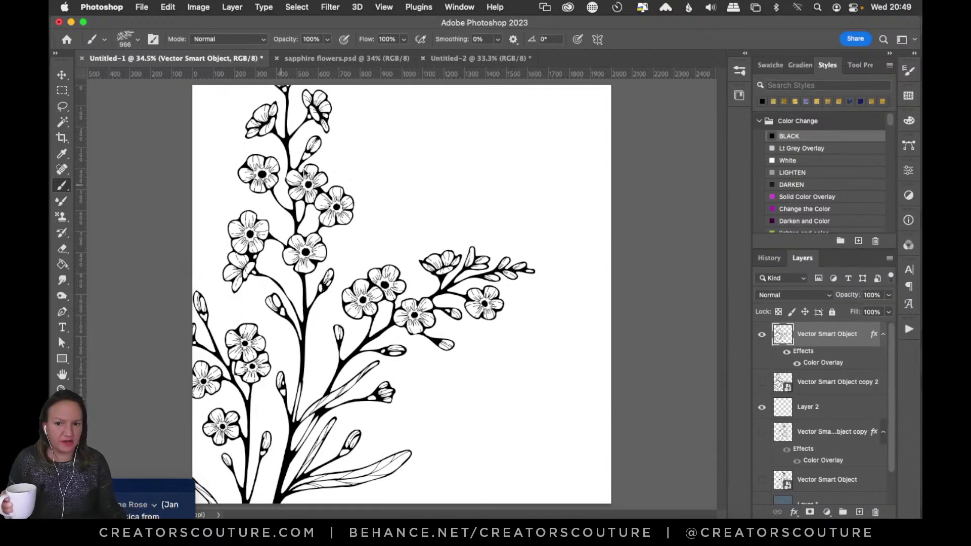
pyautogui.click(323, 59)
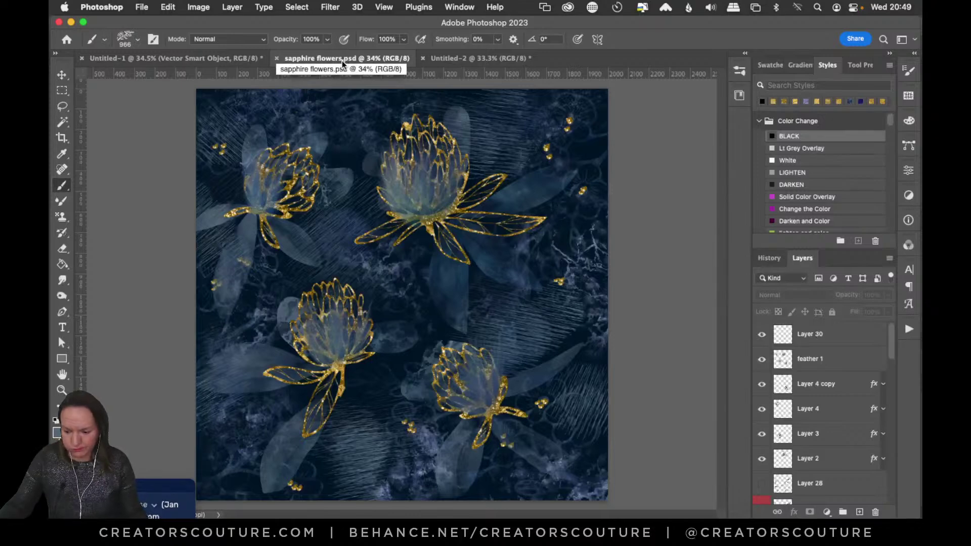
pyautogui.click(235, 57)
pyautogui.click(455, 59)
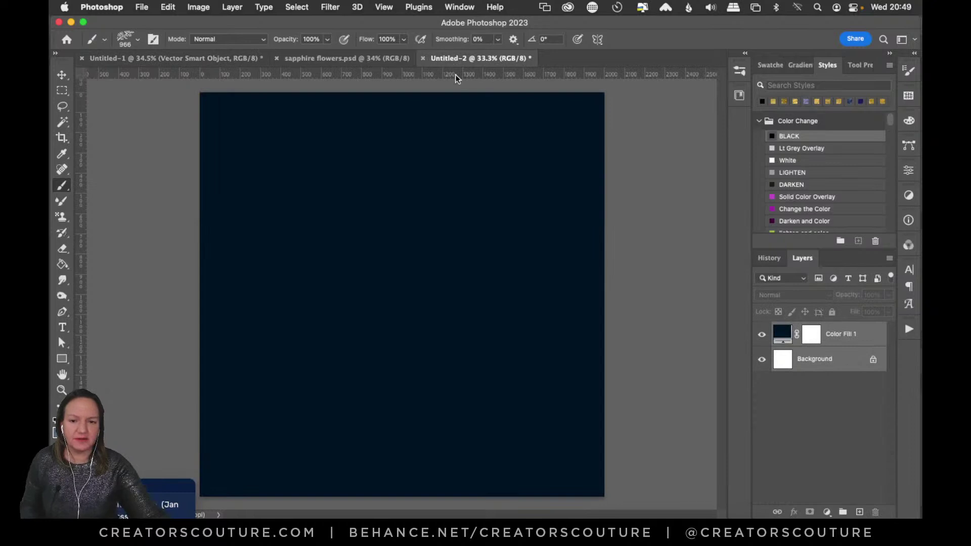
# Arrange the documents in the 3-up Vertical layout, group Untitled-1 with Untitled-2, and widen the sapphire flowers.psd pane until its whole canvas fits.
pyautogui.click(364, 59)
pyautogui.click(459, 7)
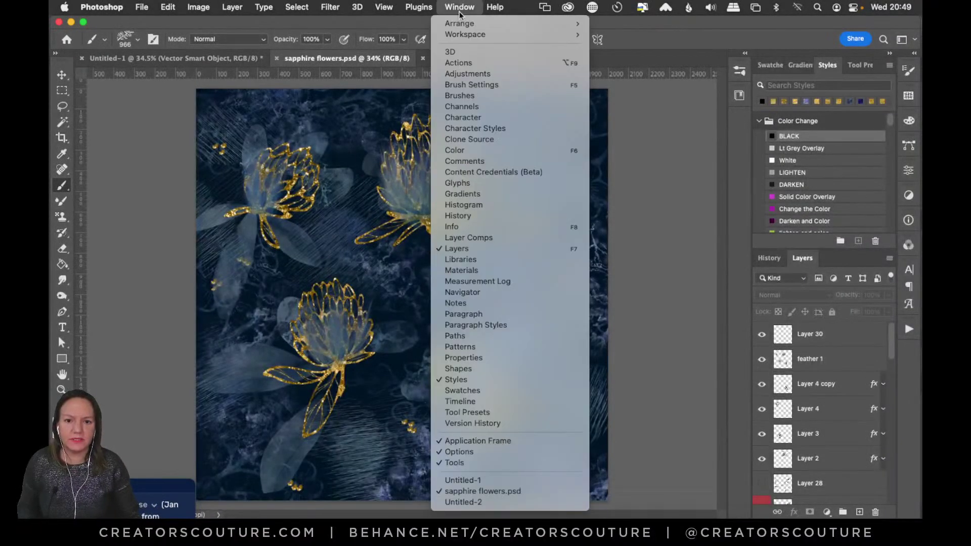
pyautogui.moveTo(466, 24)
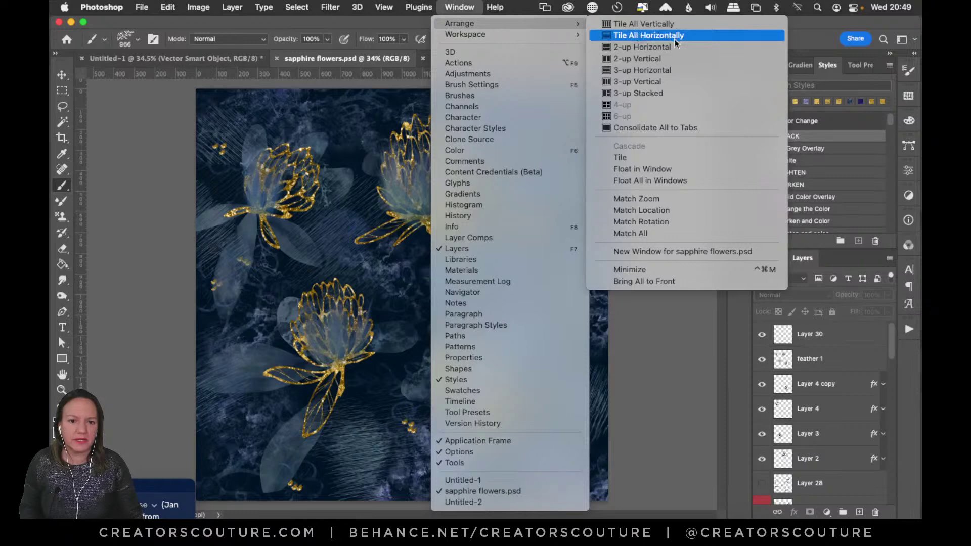
pyautogui.click(680, 80)
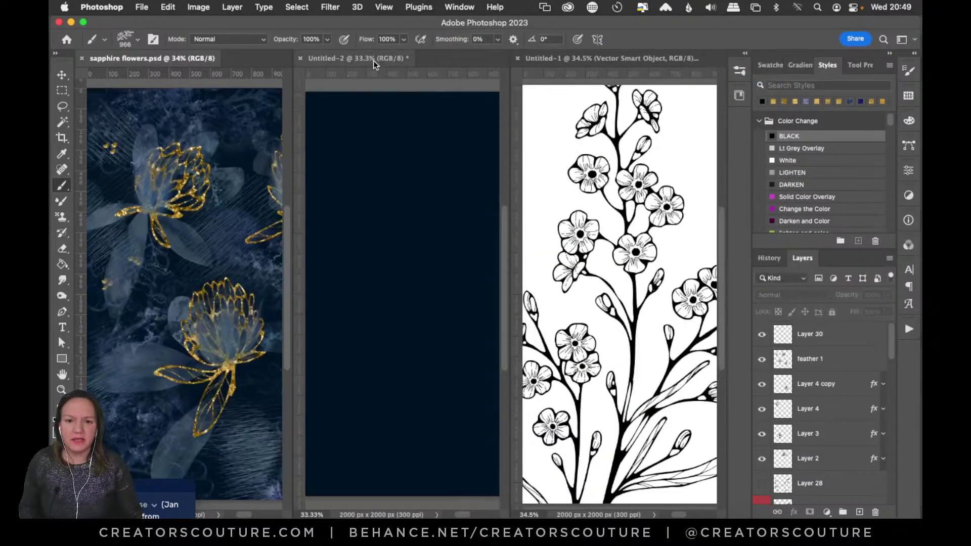
pyautogui.click(561, 59)
pyautogui.moveTo(552, 62); pyautogui.dragTo(405, 62)
pyautogui.click(438, 61)
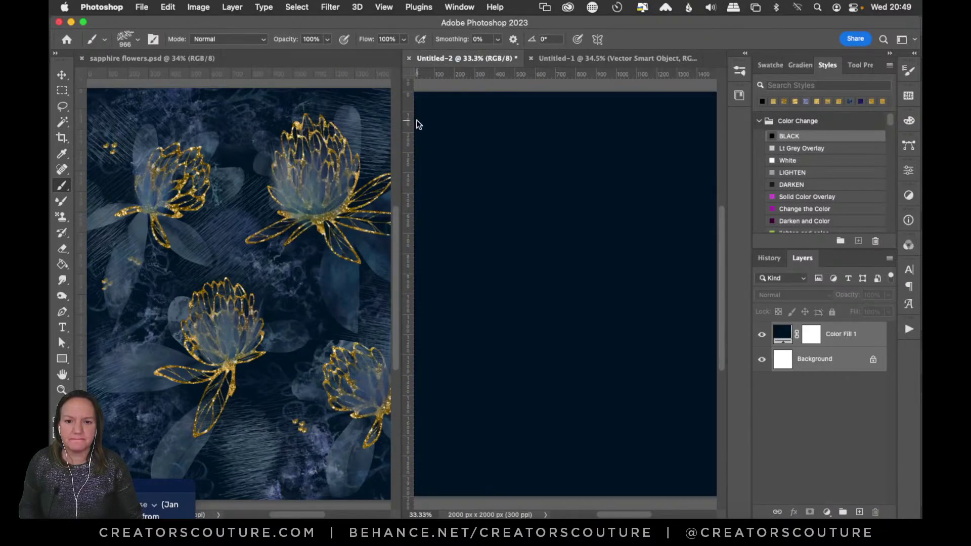
pyautogui.moveTo(402, 126); pyautogui.dragTo(587, 138)
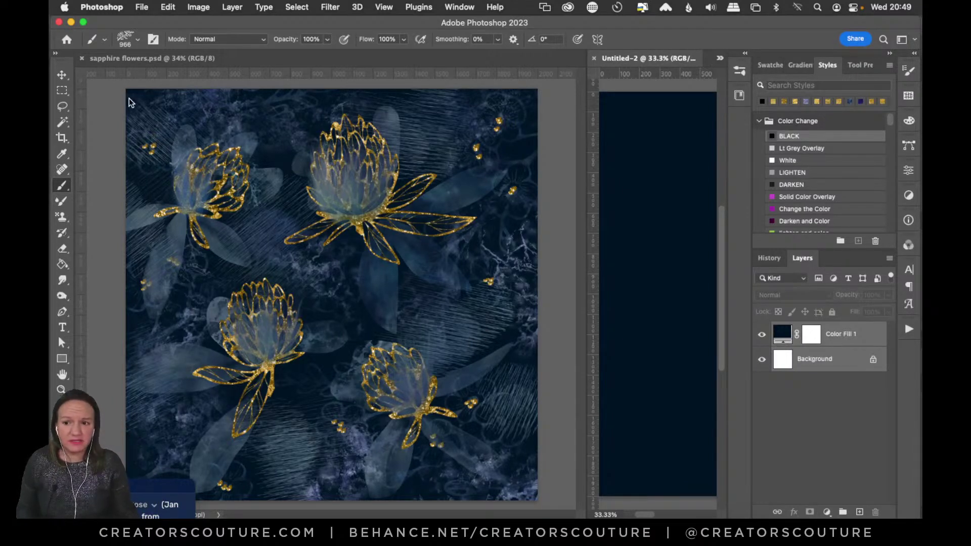
pyautogui.click(62, 75)
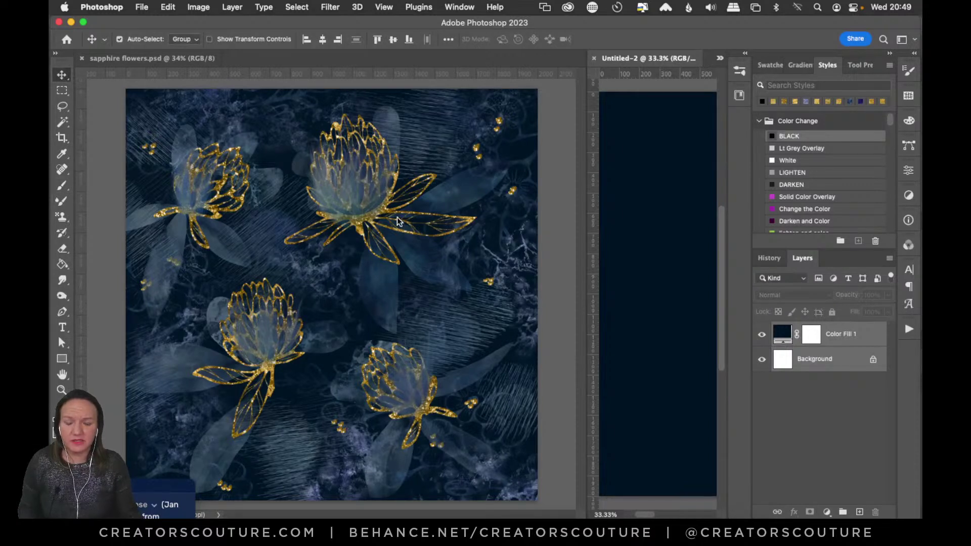
pyautogui.click(220, 188)
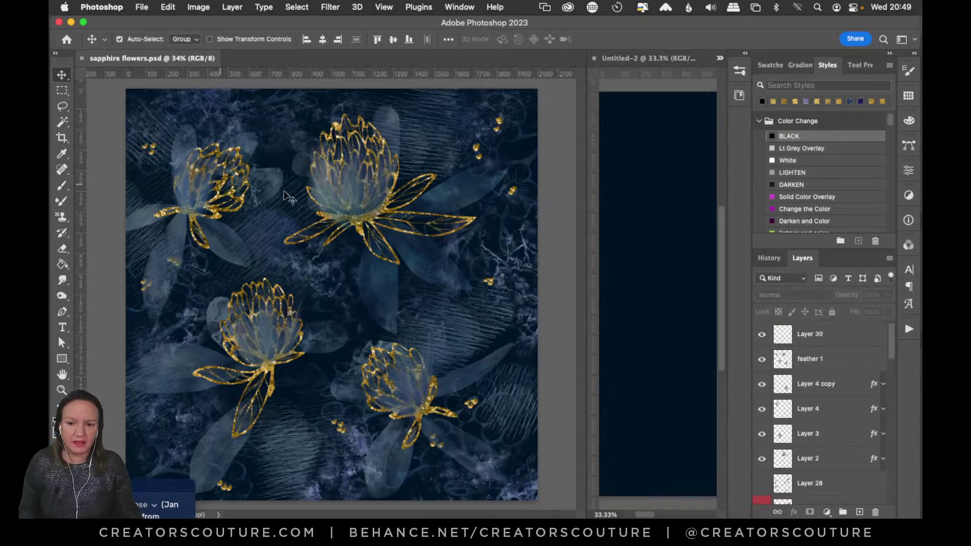
pyautogui.moveTo(385, 210); pyautogui.dragTo(456, 235)
pyautogui.press('super+z')
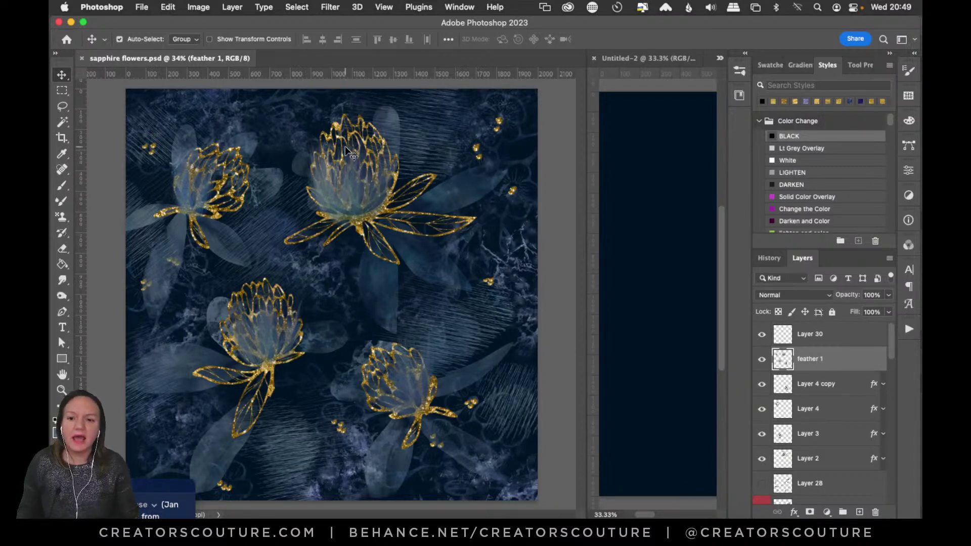
pyautogui.moveTo(528, 165)
pyautogui.mouseDown()
pyautogui.moveTo(541, 147)
pyautogui.moveTo(531, 164)
pyautogui.moveTo(547, 163)
pyautogui.mouseUp()
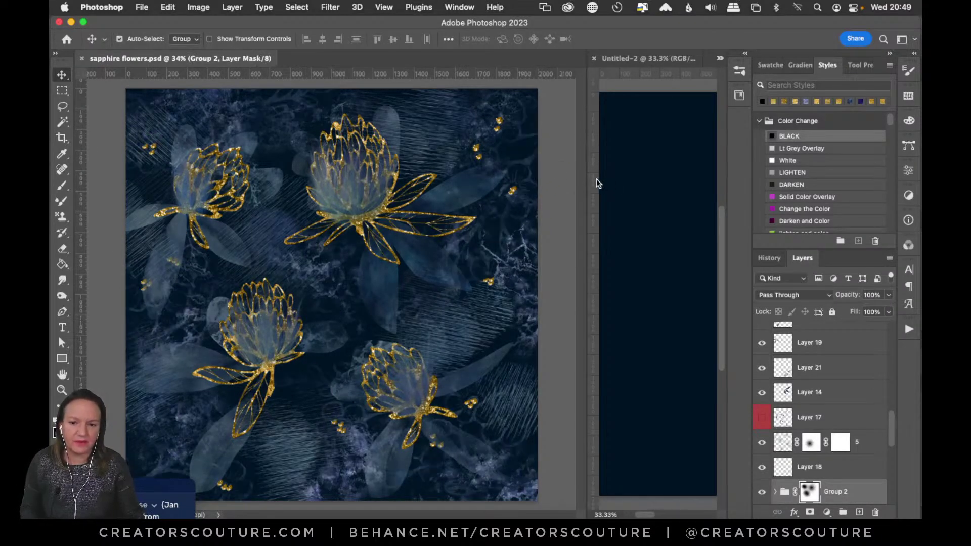
pyautogui.moveTo(268, 223); pyautogui.dragTo(274, 217)
pyautogui.press('super+z')
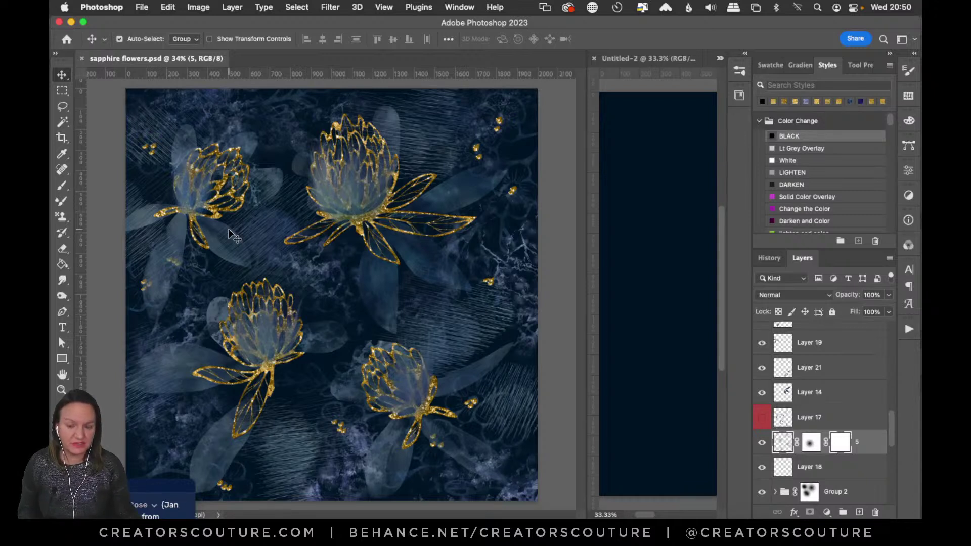
# Examine the sapphire pattern swatches available to the Pattern Stamp tool, from 1 to 19.
pyautogui.click(61, 216)
pyautogui.click(469, 39)
pyautogui.scroll(10, 475, 162)
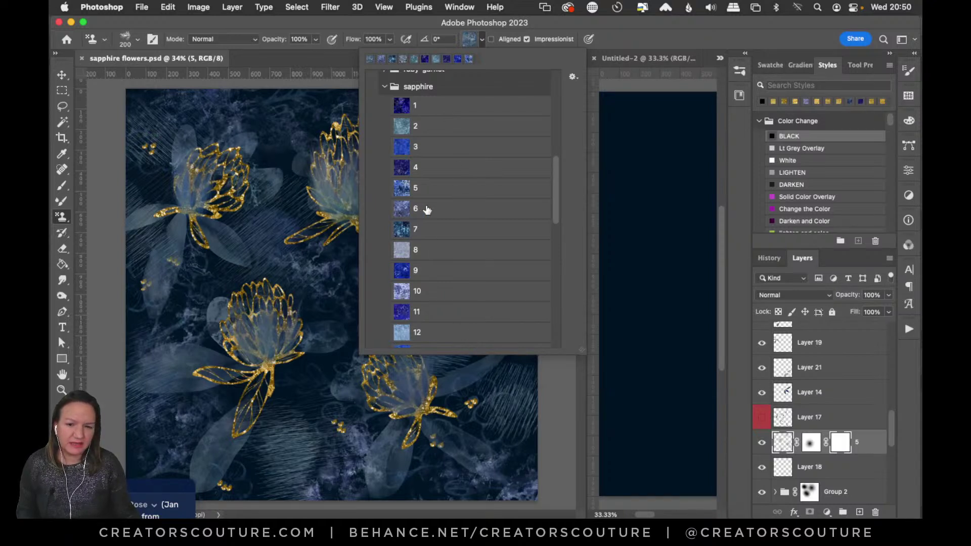
pyautogui.scroll(-2, 440, 212)
pyautogui.scroll(-3, 423, 195)
pyautogui.scroll(5, 425, 196)
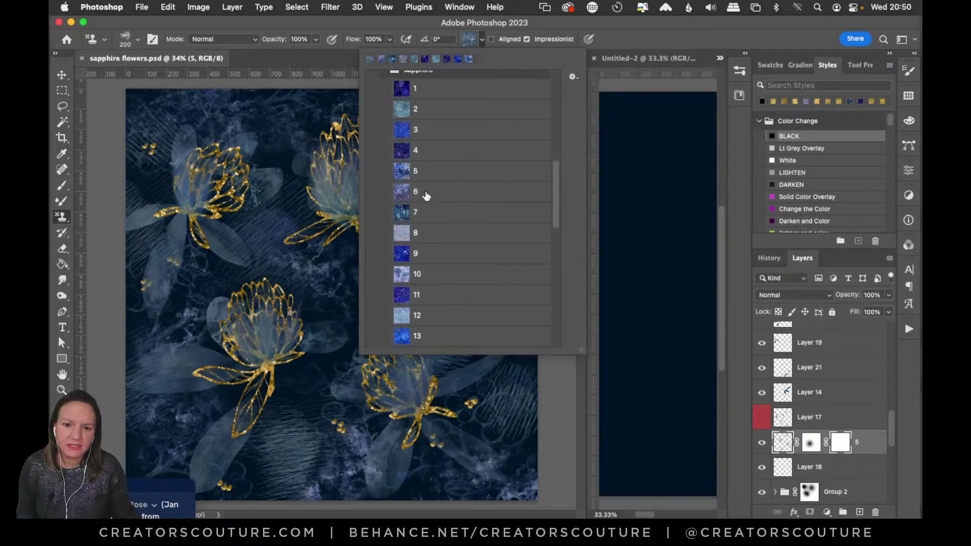
pyautogui.scroll(1, 426, 196)
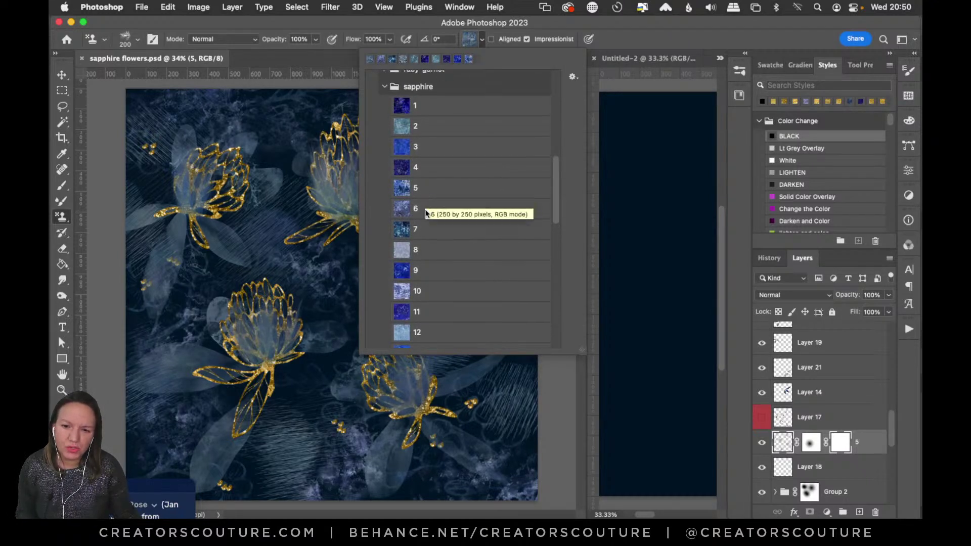
pyautogui.scroll(1, 472, 248)
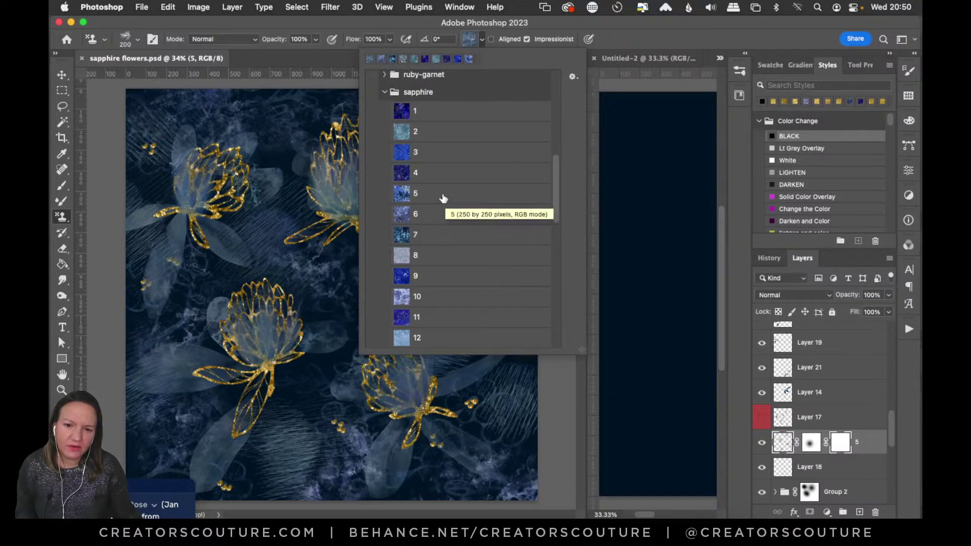
pyautogui.scroll(-5, 496, 245)
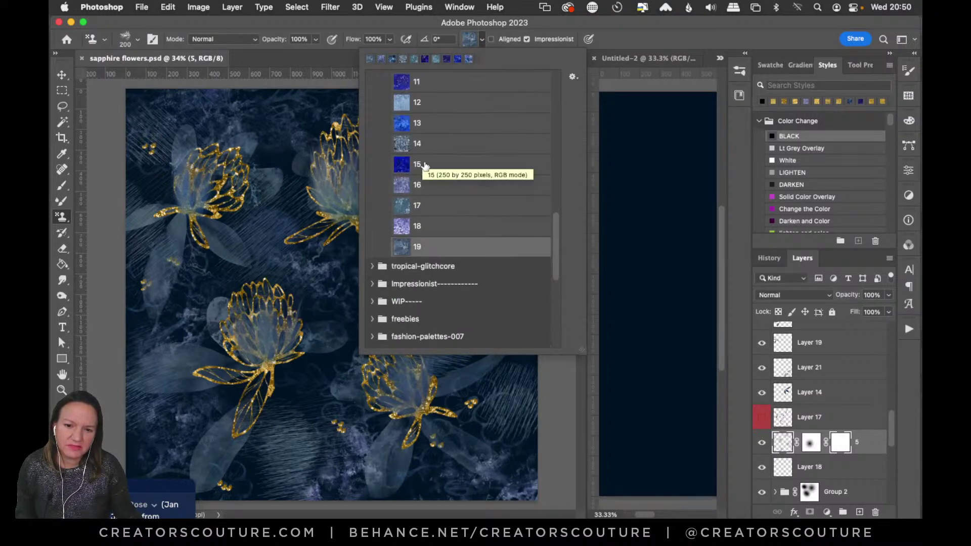
pyautogui.scroll(5, 491, 225)
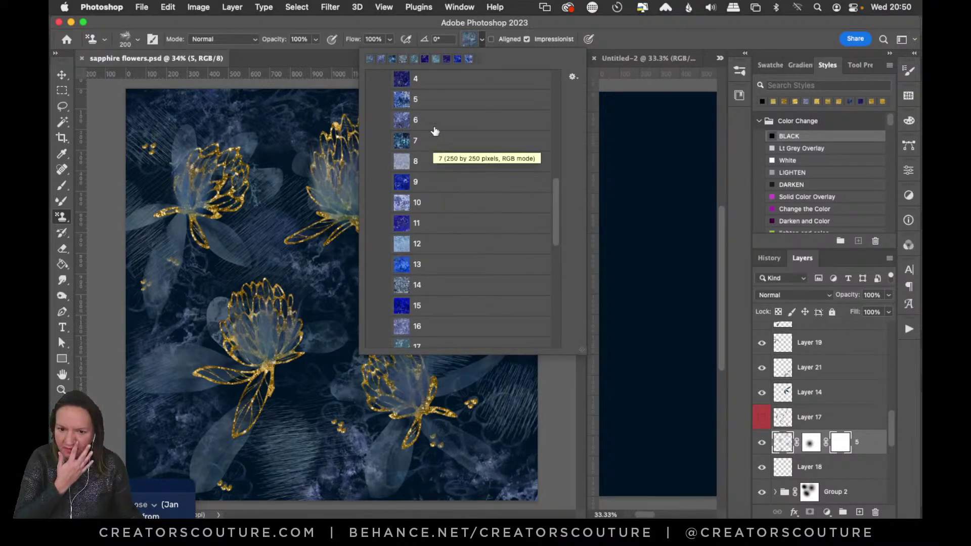
pyautogui.scroll(-2, 451, 303)
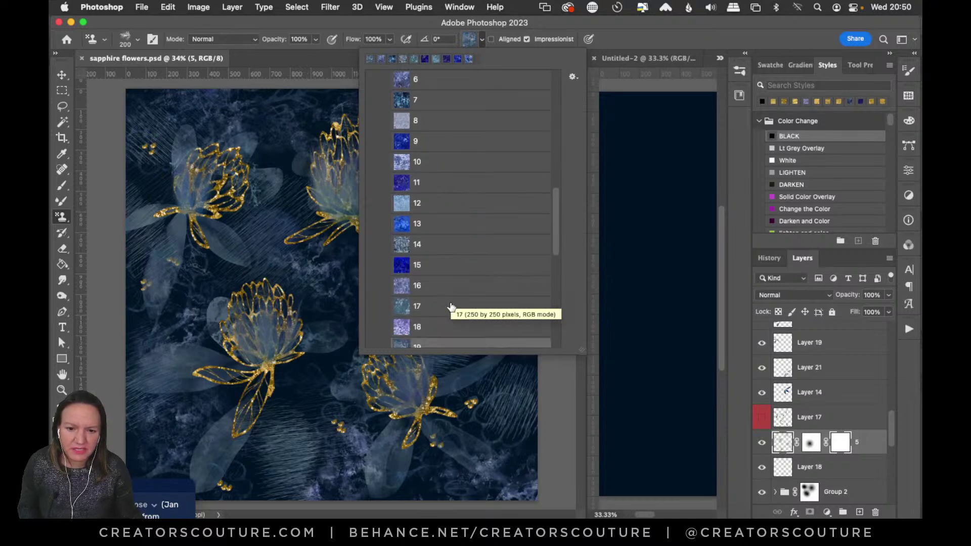
pyautogui.scroll(-5, 458, 319)
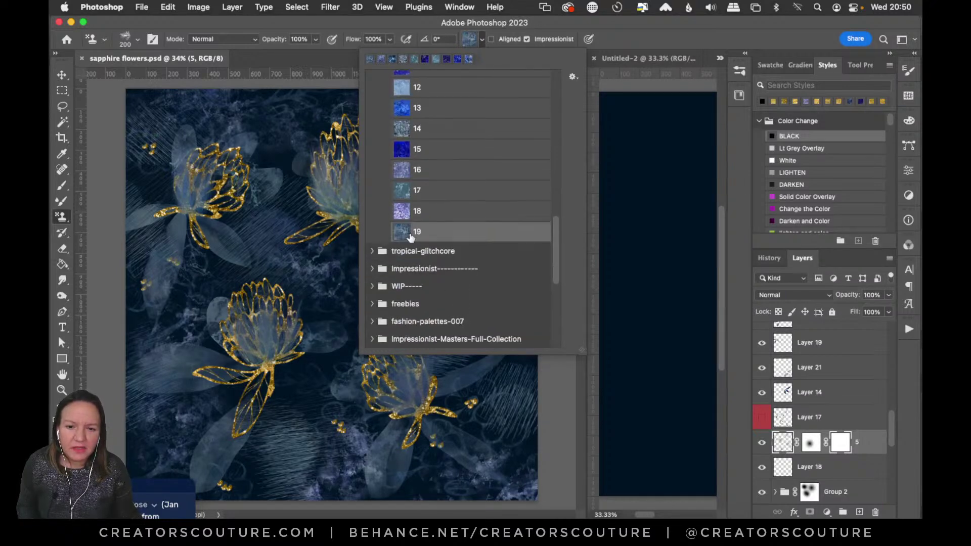
pyautogui.click(602, 23)
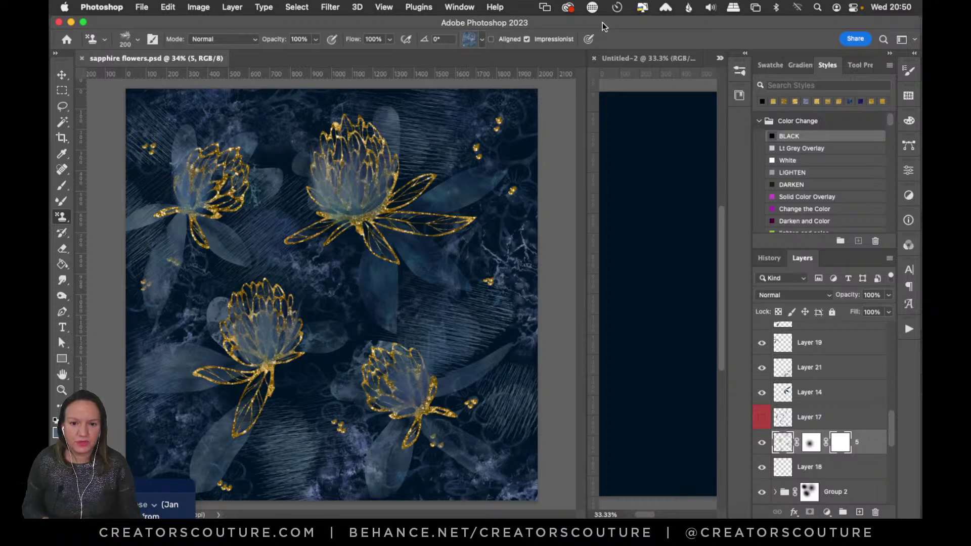
# Find the sapphire and My Gold Essentials groups among the layer styles, with the Move tool active.
pyautogui.click(62, 74)
pyautogui.scroll(-15, 824, 212)
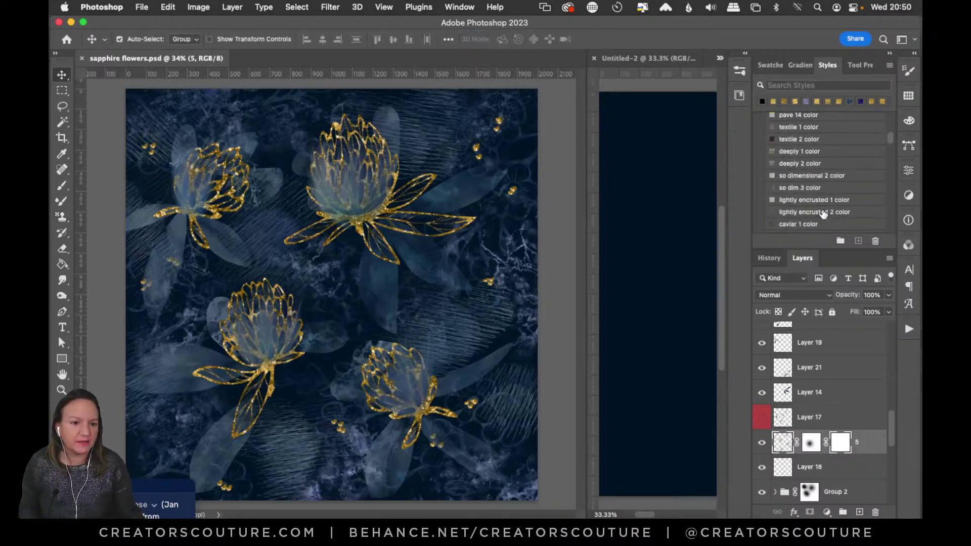
pyautogui.scroll(5, 824, 215)
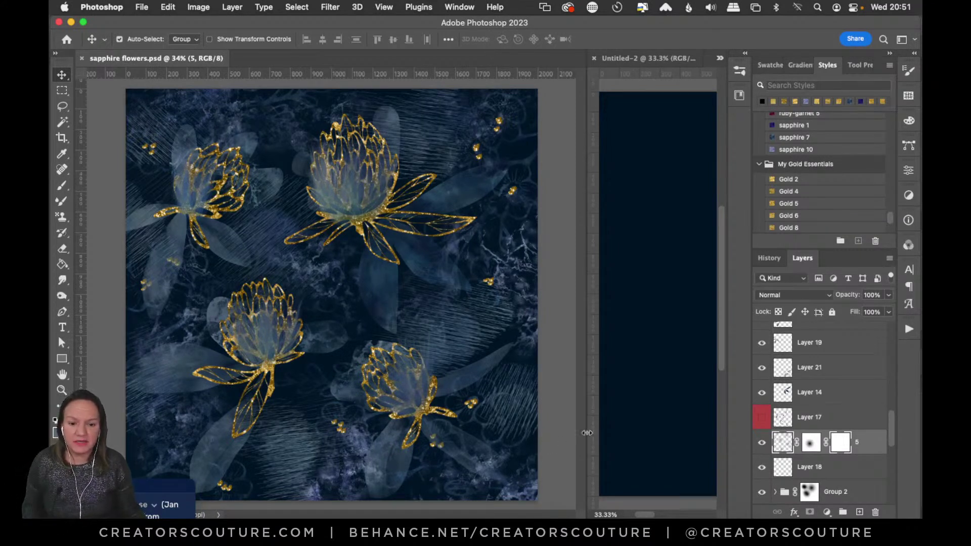
# Widen the sapphire flowers.psd pane further, and preview Layer 17 by showing and hiding it.
pyautogui.moveTo(584, 435); pyautogui.dragTo(627, 435)
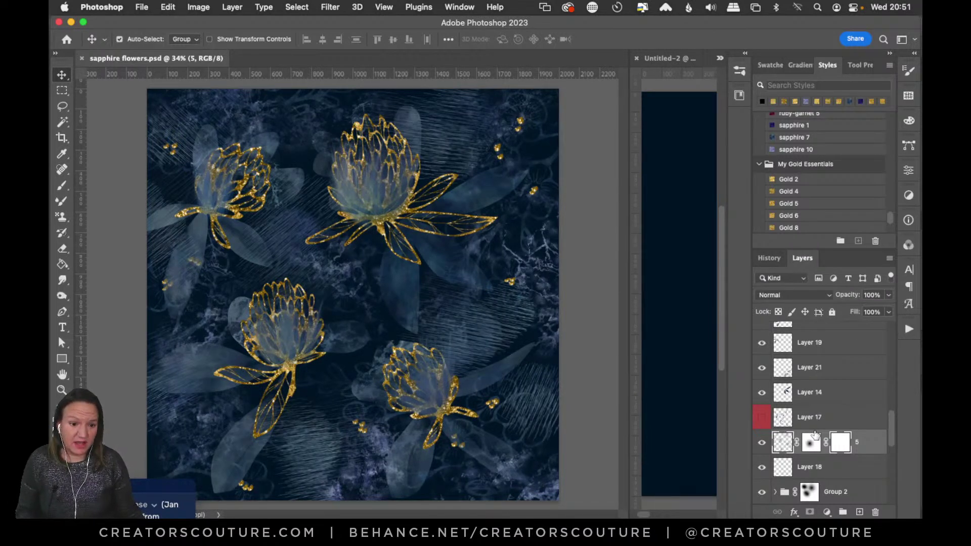
pyautogui.click(762, 417)
pyautogui.click(762, 423)
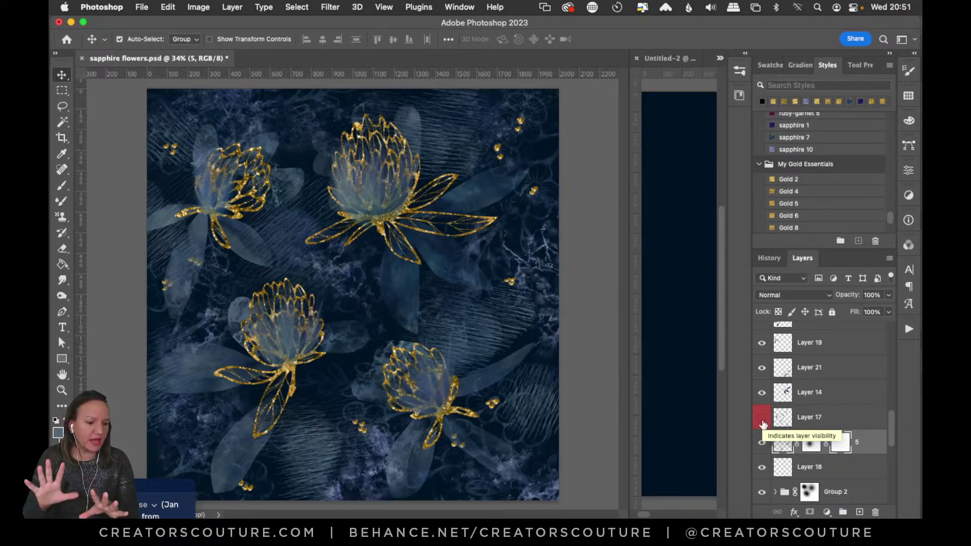
# Preview the pale leaf sprigs on Layer 28, hide them again, and show the dark sprigs on Layer 27.
pyautogui.scroll(5, 829, 393)
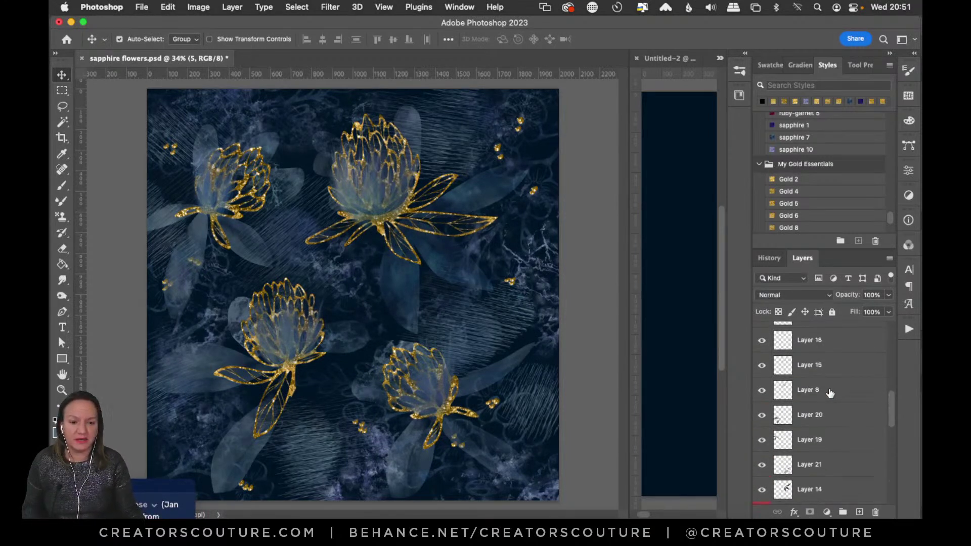
pyautogui.scroll(2, 829, 393)
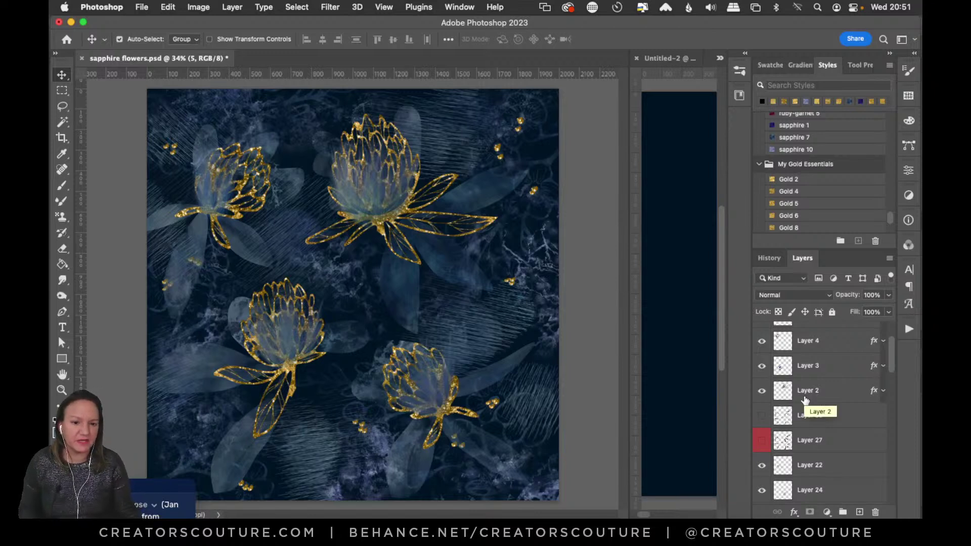
pyautogui.scroll(-1, 804, 402)
pyautogui.click(763, 410)
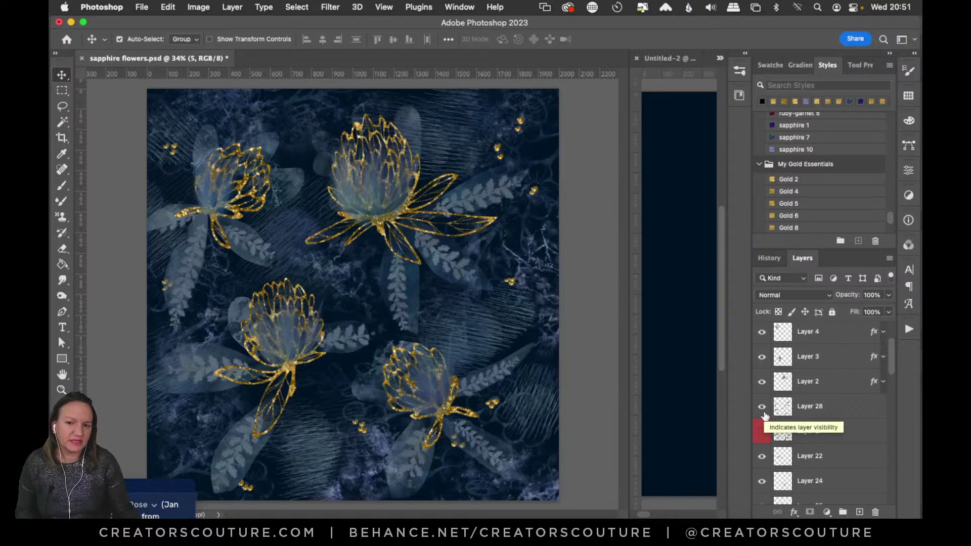
pyautogui.click(763, 410)
pyautogui.click(762, 432)
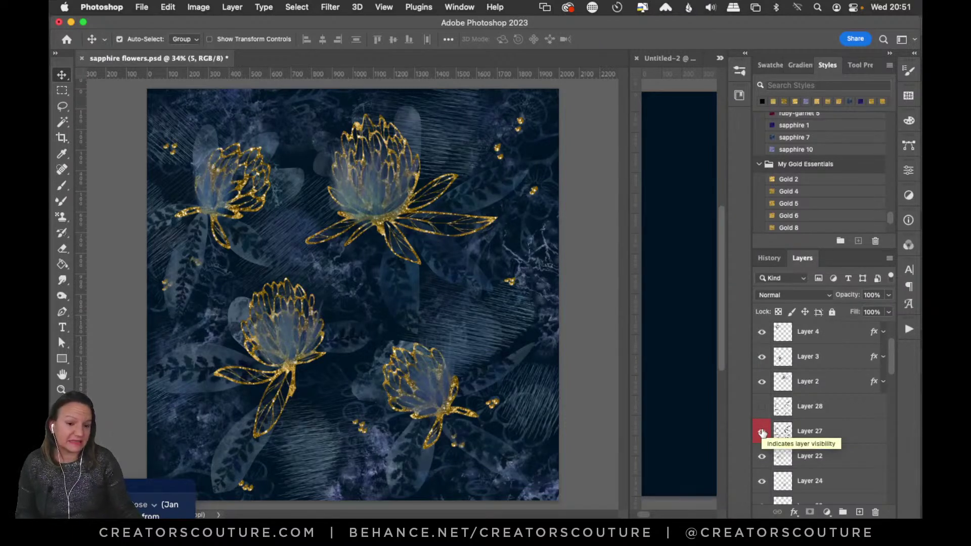
# Check the newly sampled brushes in the brush preset list with the Brush tool active, and close the list.
pyautogui.click(741, 71)
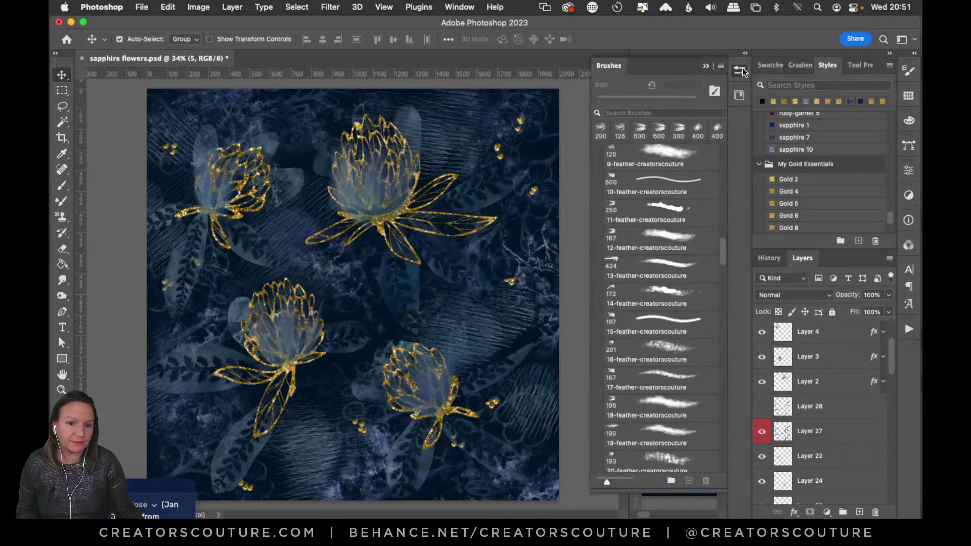
pyautogui.click(66, 187)
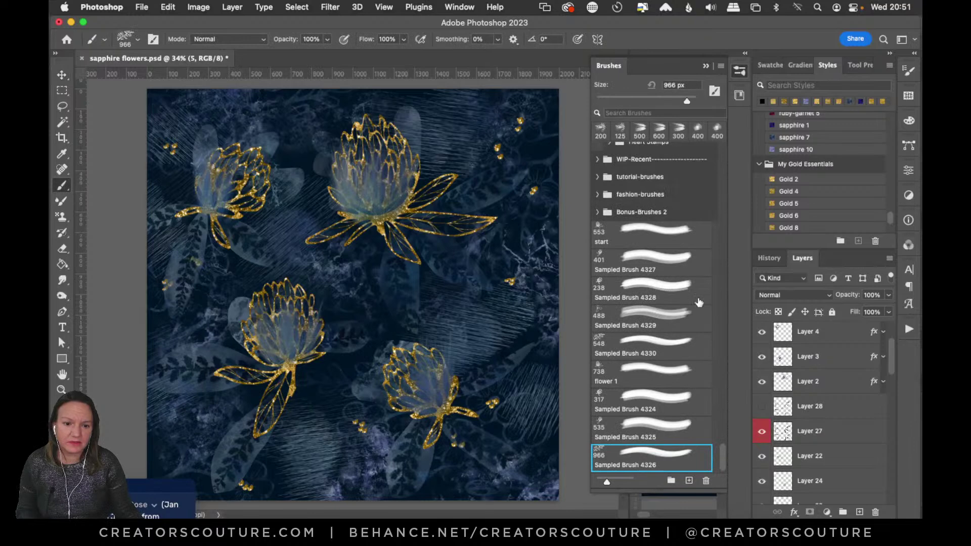
pyautogui.click(740, 76)
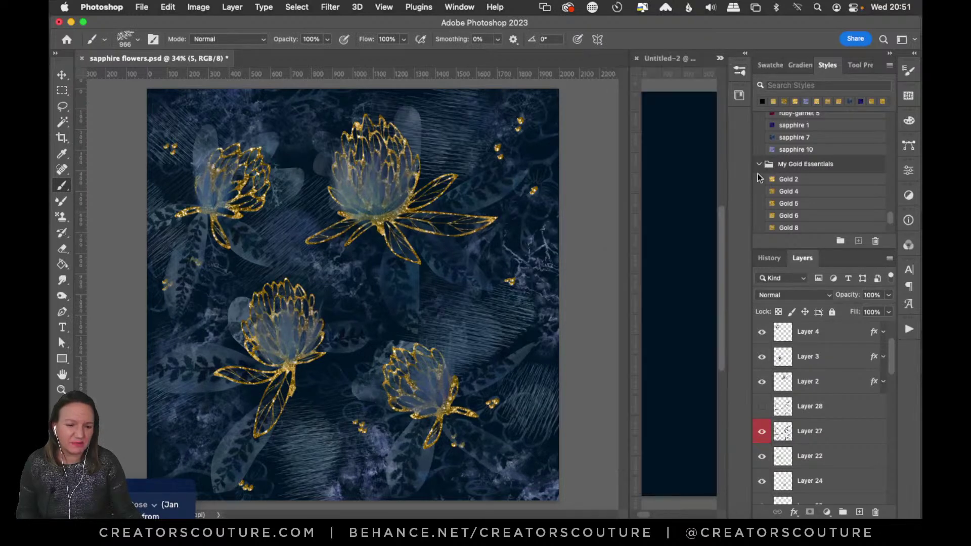
# Hide Layer 27 and show Layer 28 so the petals carry the pale leaf sprigs.
pyautogui.click(761, 431)
pyautogui.click(761, 407)
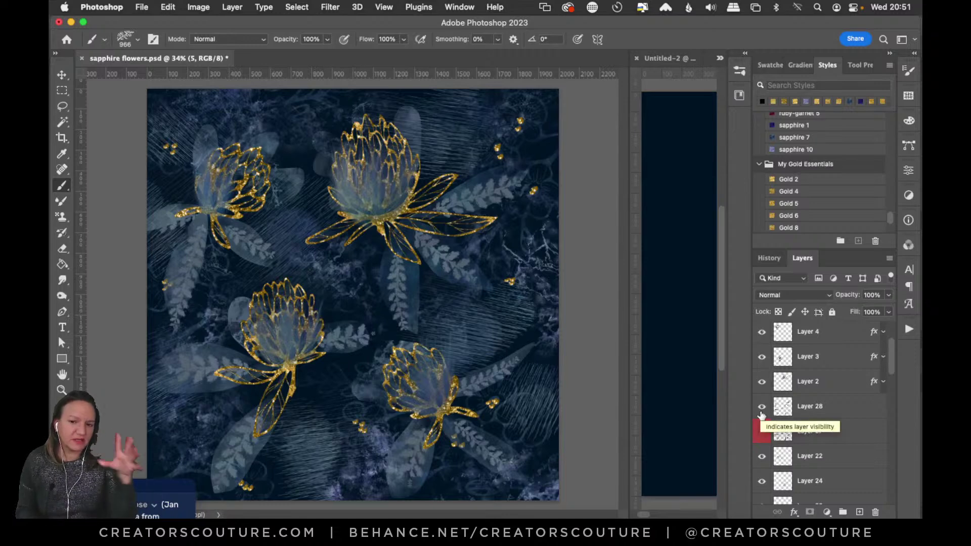
# Hide Layer 28's pale leaf sprigs, and preview the dark sprigs on Layer 27 by showing and hiding them.
pyautogui.click(762, 407)
pyautogui.click(761, 432)
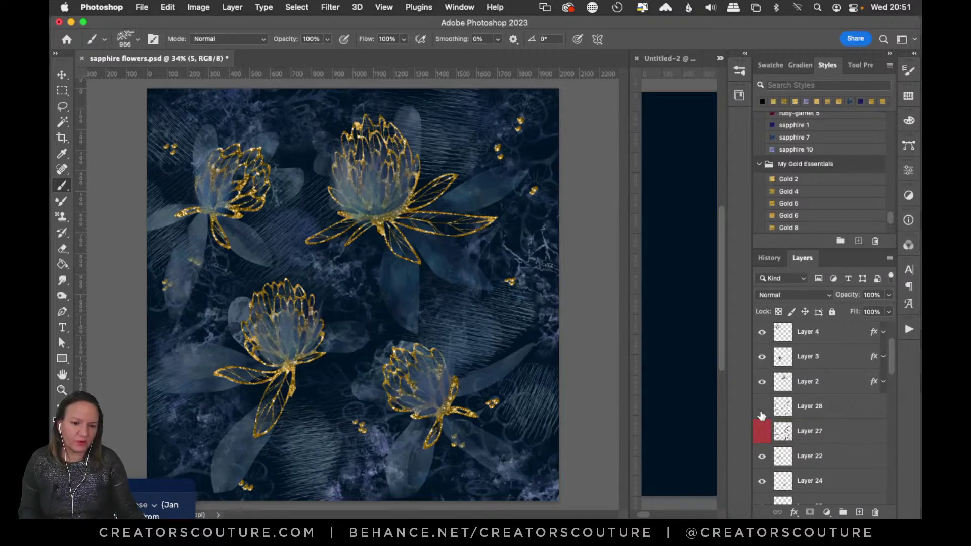
pyautogui.click(761, 432)
# Preview the gold texture on Layer 29 and the 9 marble layer by showing and hiding each one.
pyautogui.scroll(-5, 761, 399)
pyautogui.click(761, 358)
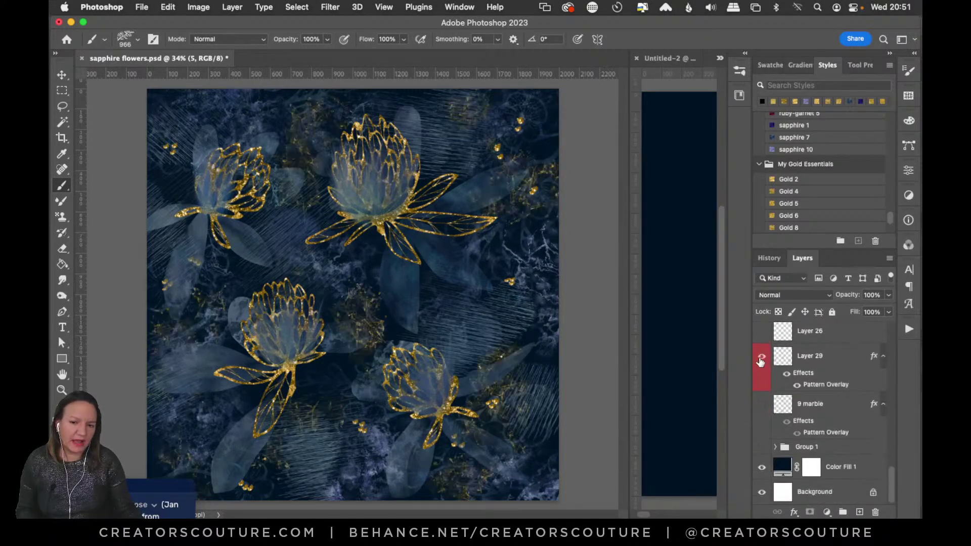
pyautogui.click(761, 358)
pyautogui.scroll(3, 761, 394)
pyautogui.scroll(-3, 762, 410)
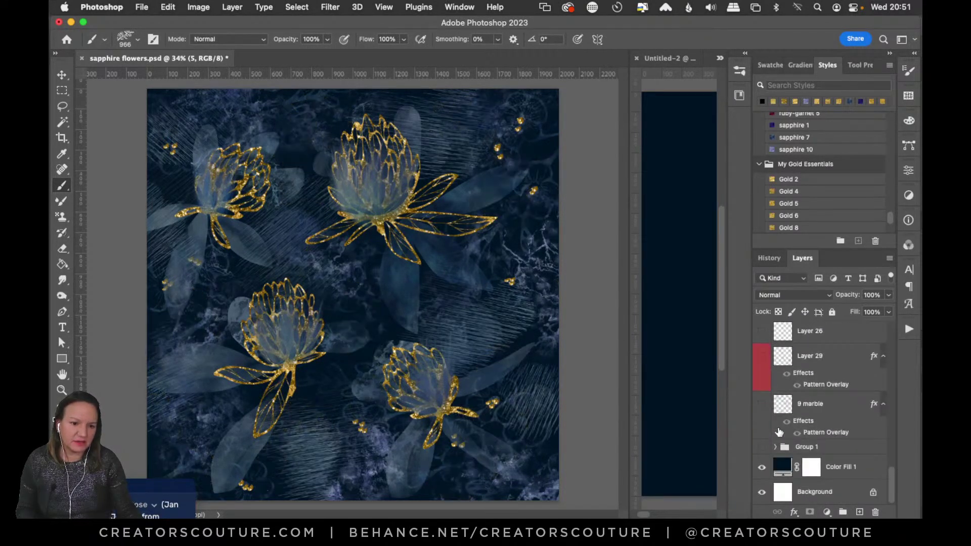
pyautogui.click(762, 414)
pyautogui.click(761, 415)
pyautogui.scroll(3, 758, 409)
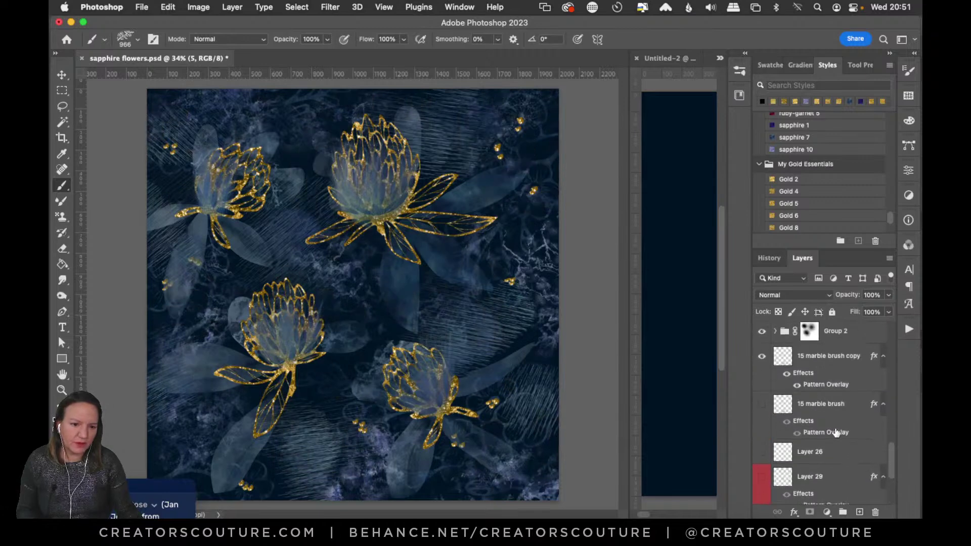
pyautogui.scroll(3, 760, 445)
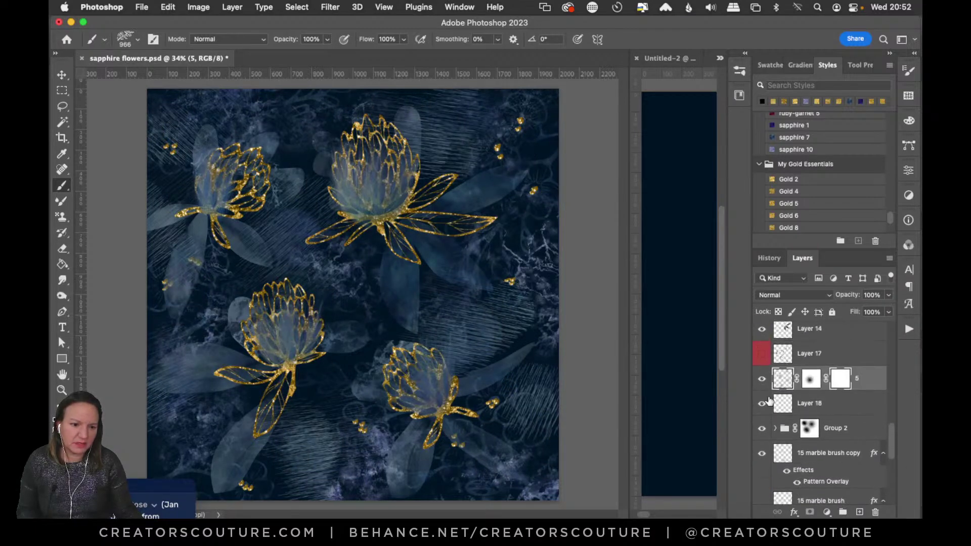
# Compare the artwork with and without the leaf sprigs on Layer 17, select that layer, and leave it hidden.
pyautogui.click(761, 354)
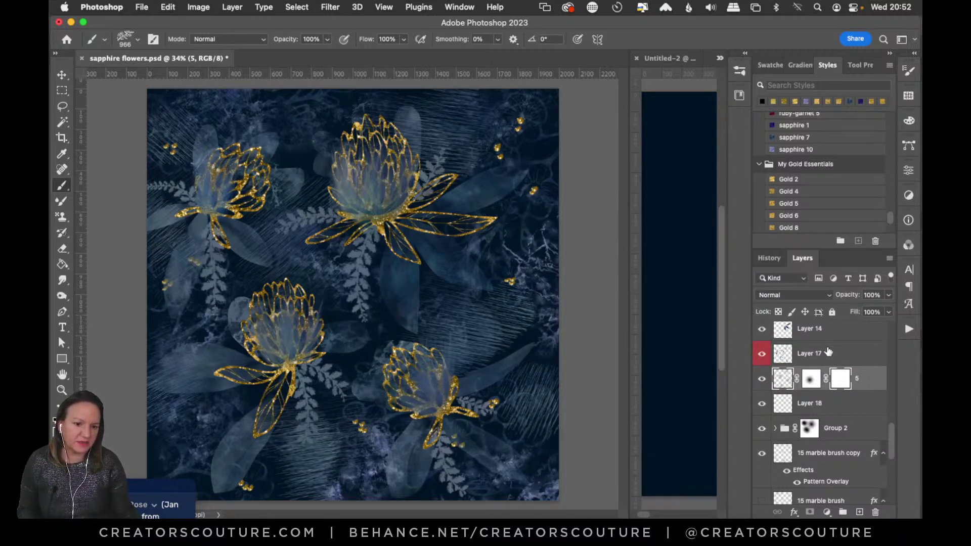
pyautogui.click(767, 354)
pyautogui.click(762, 354)
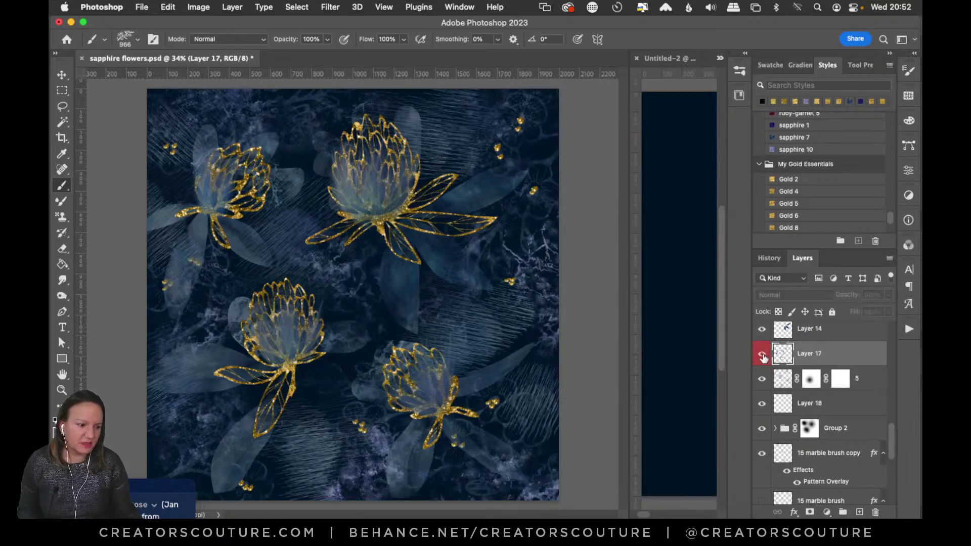
pyautogui.click(762, 355)
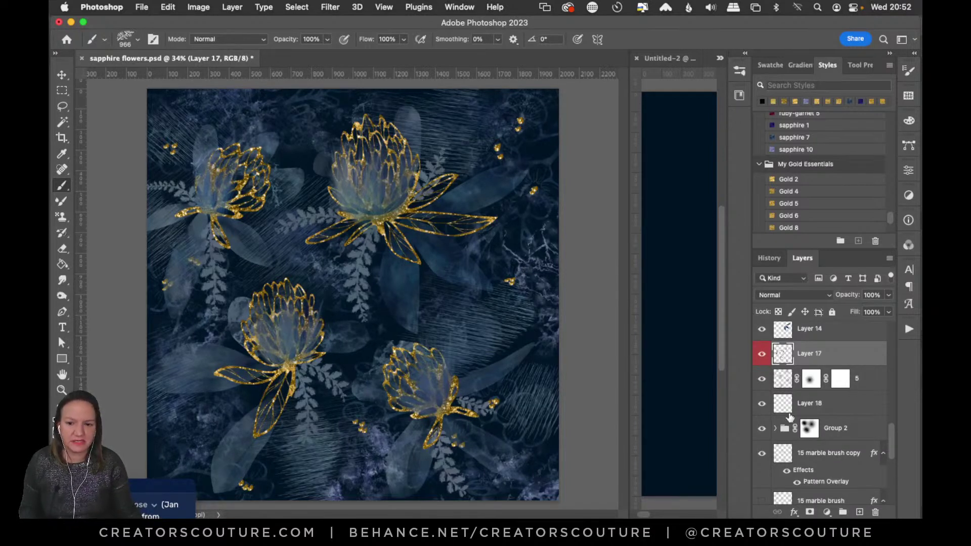
pyautogui.click(761, 354)
# Compare Layer 27's dark sprigs with Layer 28's pale sprigs by alternating their visibility, leaving both layers hidden.
pyautogui.scroll(2, 799, 379)
pyautogui.scroll(10, 809, 404)
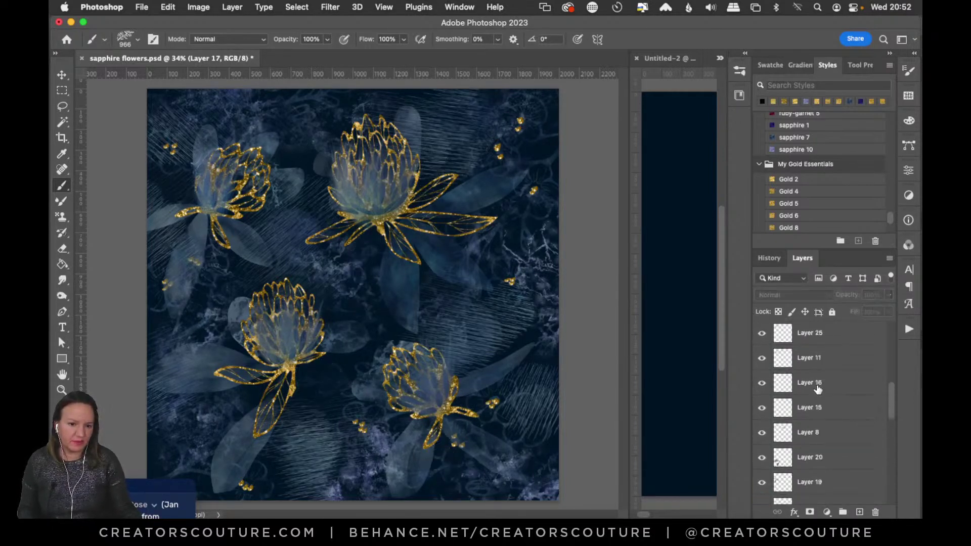
pyautogui.click(761, 428)
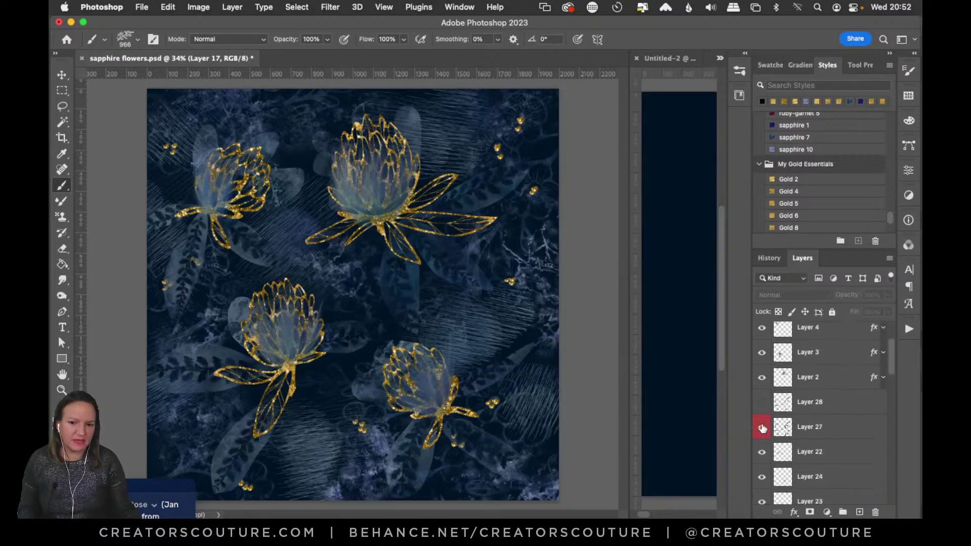
pyautogui.click(762, 427)
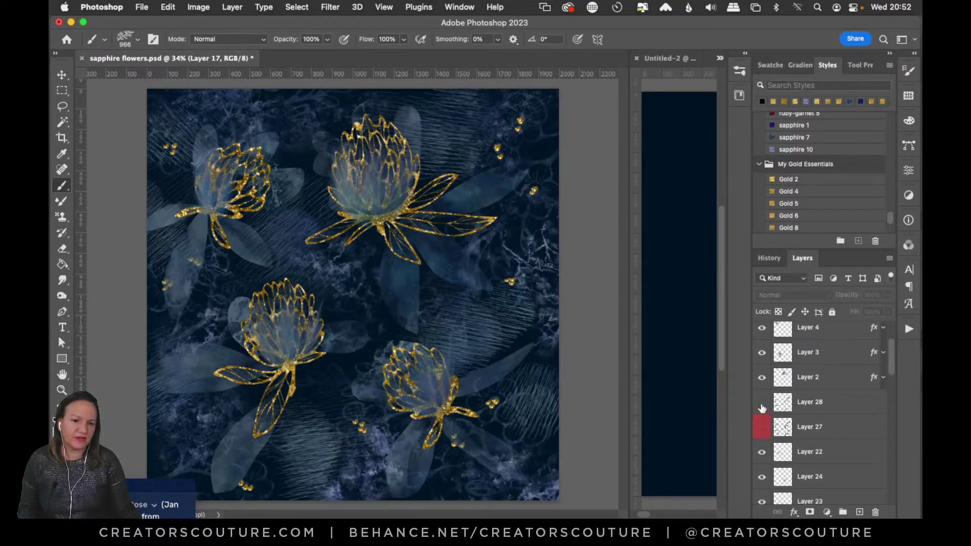
pyautogui.click(761, 402)
pyautogui.click(761, 404)
pyautogui.click(762, 404)
pyautogui.click(761, 403)
pyautogui.click(761, 428)
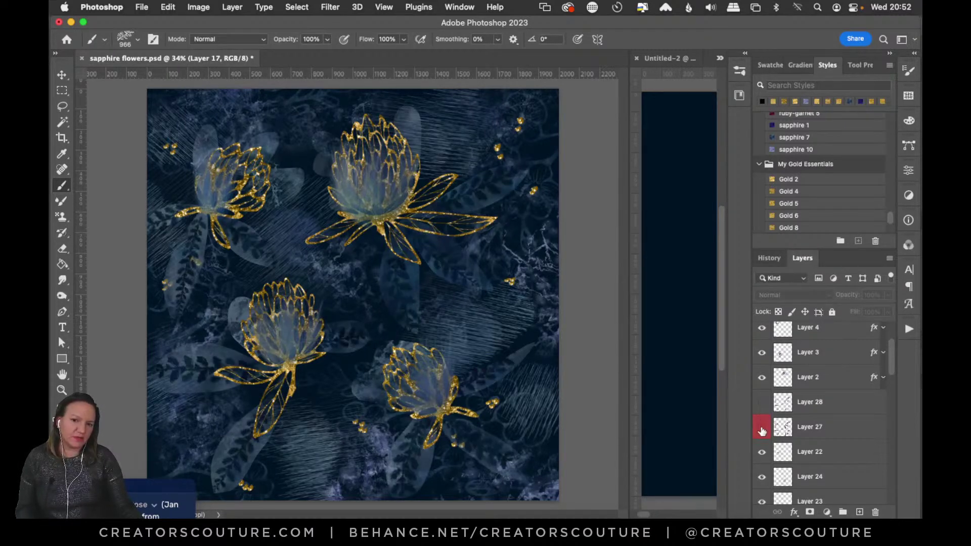
pyautogui.click(761, 428)
pyautogui.click(761, 403)
pyautogui.click(761, 402)
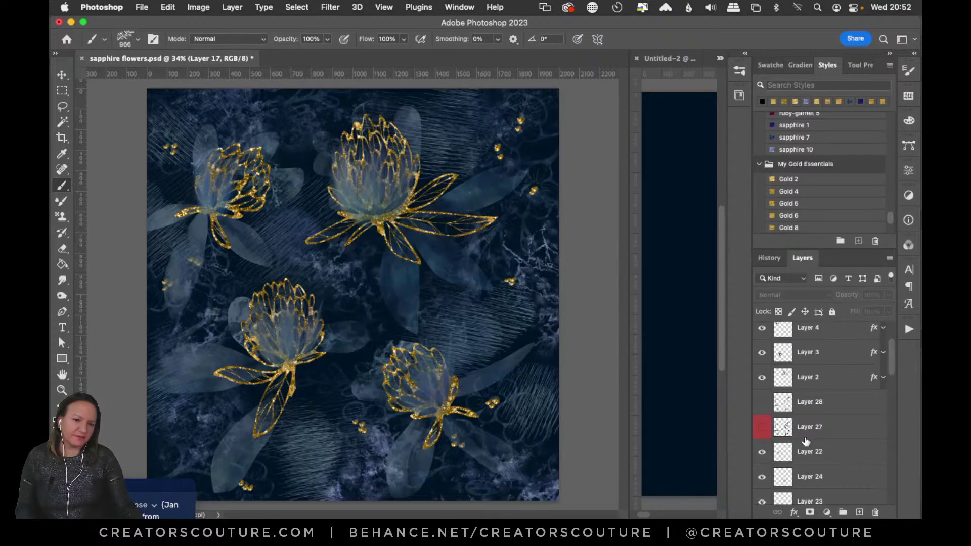
# Look through the marble brush and texture layers, and preview Layer 17's leaf sprigs behind the flowers again.
pyautogui.scroll(-3, 763, 414)
pyautogui.scroll(-2, 786, 416)
pyautogui.scroll(5, 773, 405)
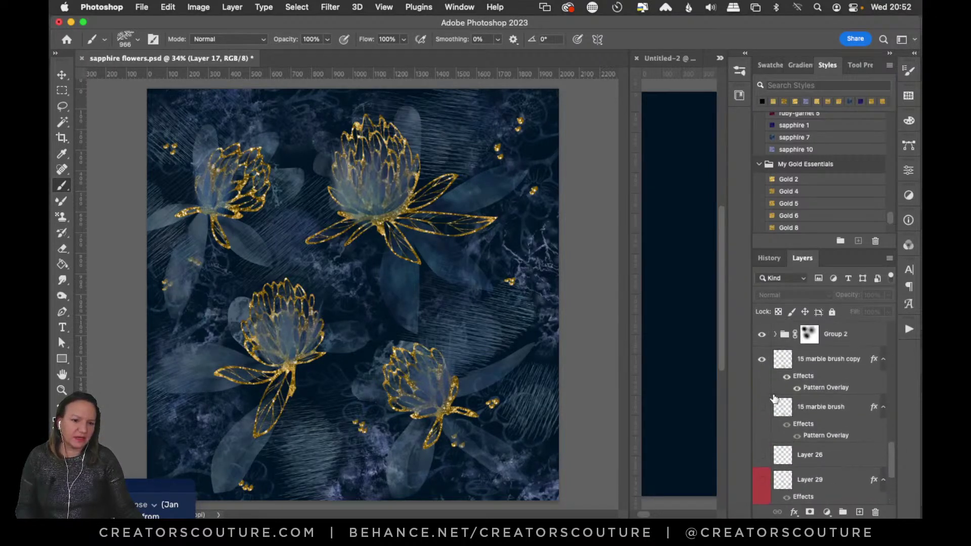
pyautogui.scroll(-8, 764, 399)
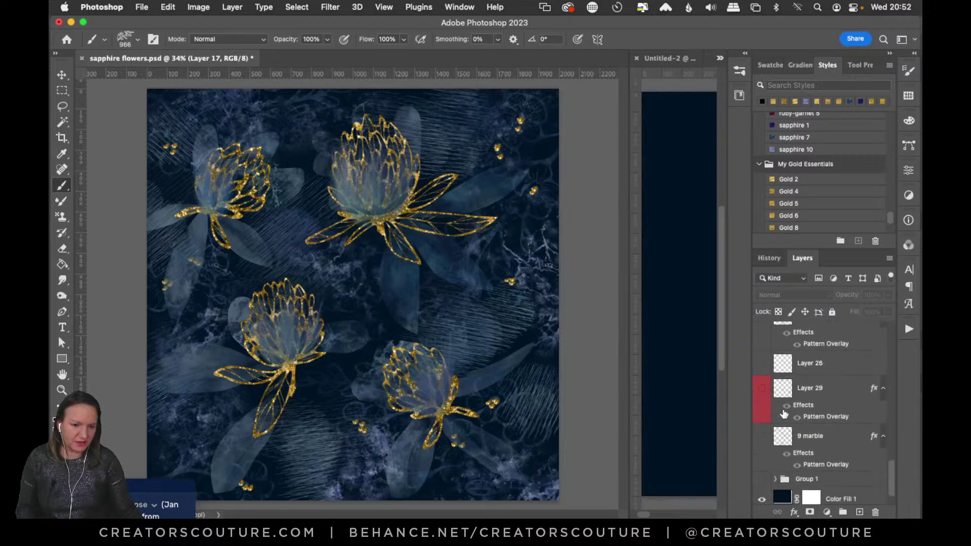
pyautogui.scroll(8, 764, 412)
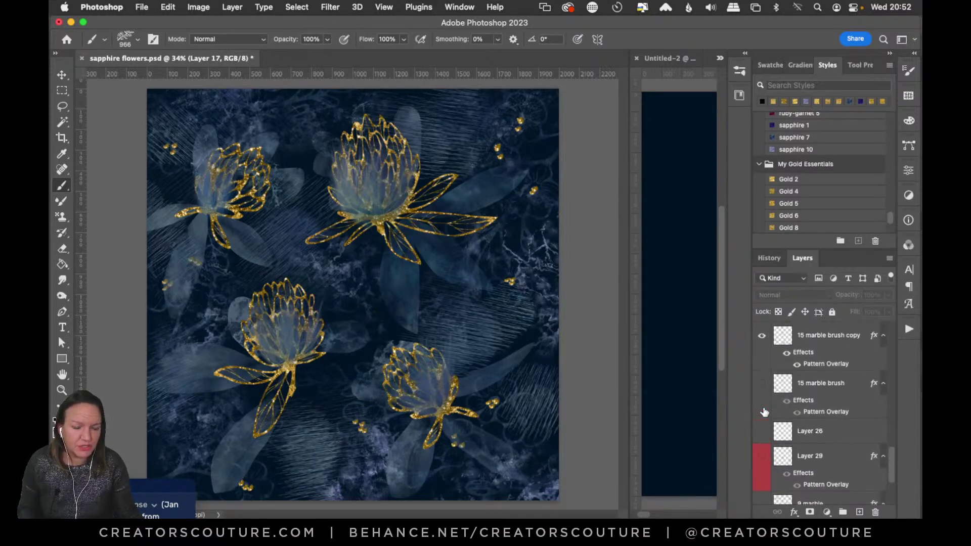
pyautogui.click(761, 389)
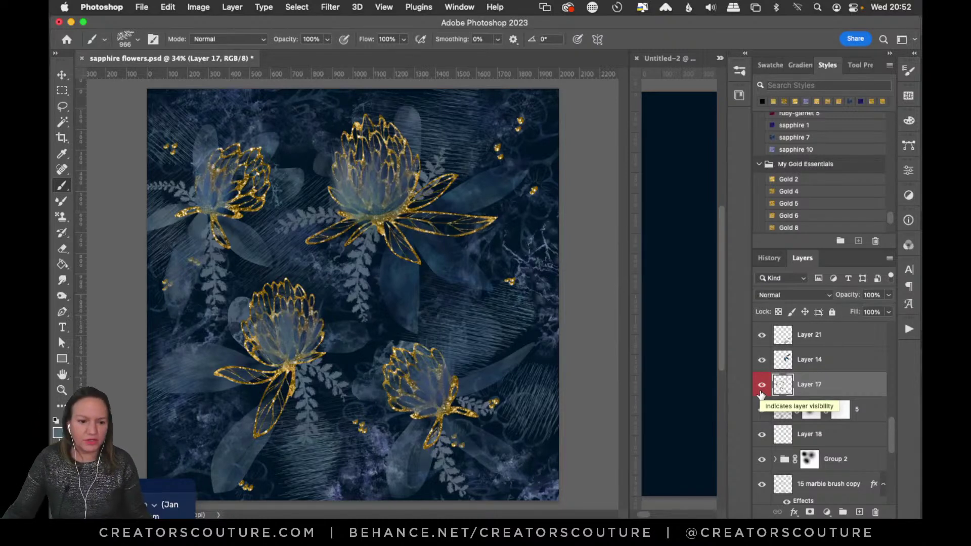
pyautogui.click(762, 390)
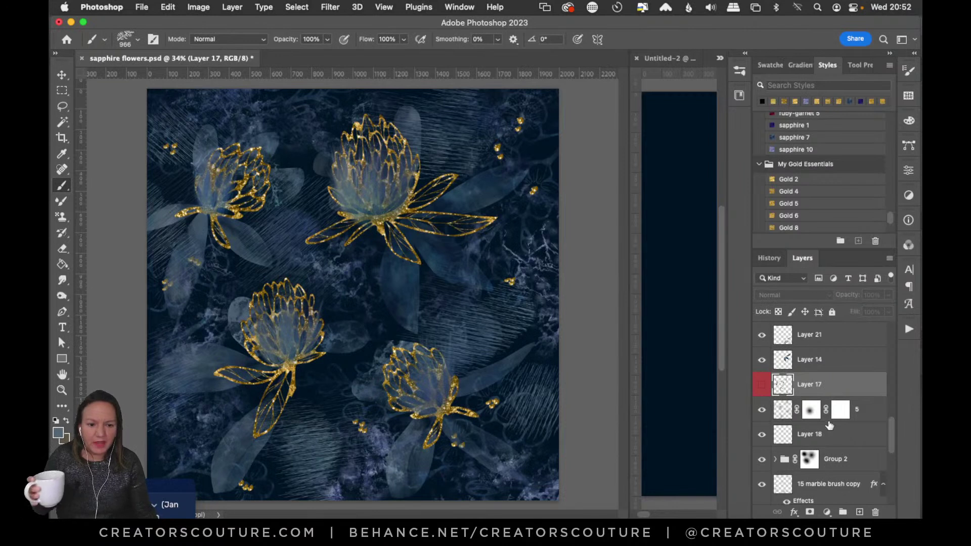
# Show Layer 17 and reduce its opacity to 63% so the leaf sprigs recede into the background.
pyautogui.scroll(-3, 824, 419)
pyautogui.scroll(-3, 818, 439)
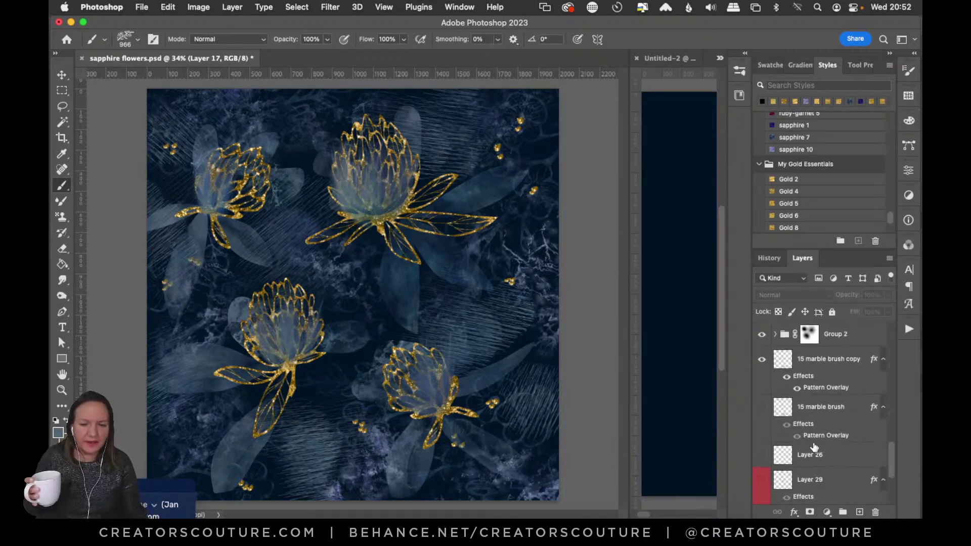
pyautogui.scroll(2, 812, 465)
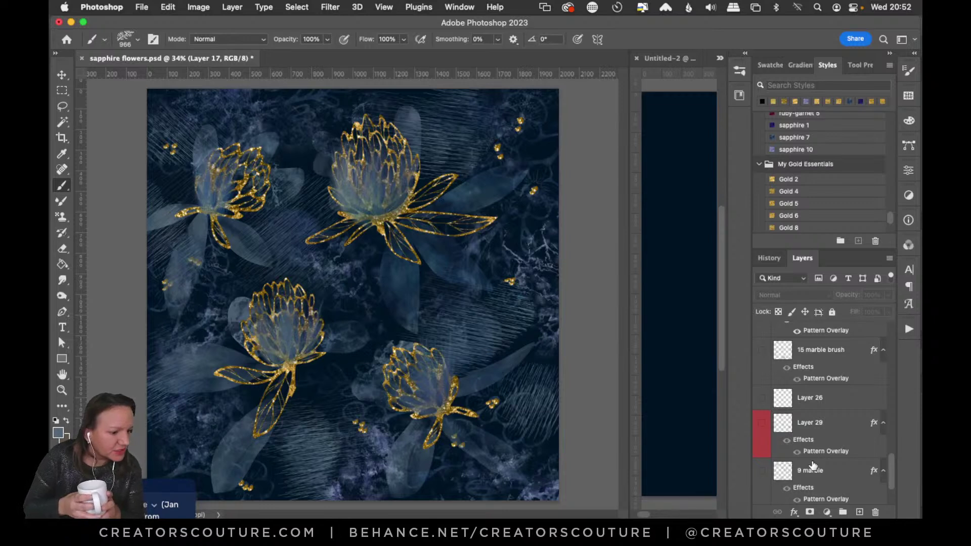
pyautogui.scroll(5, 812, 465)
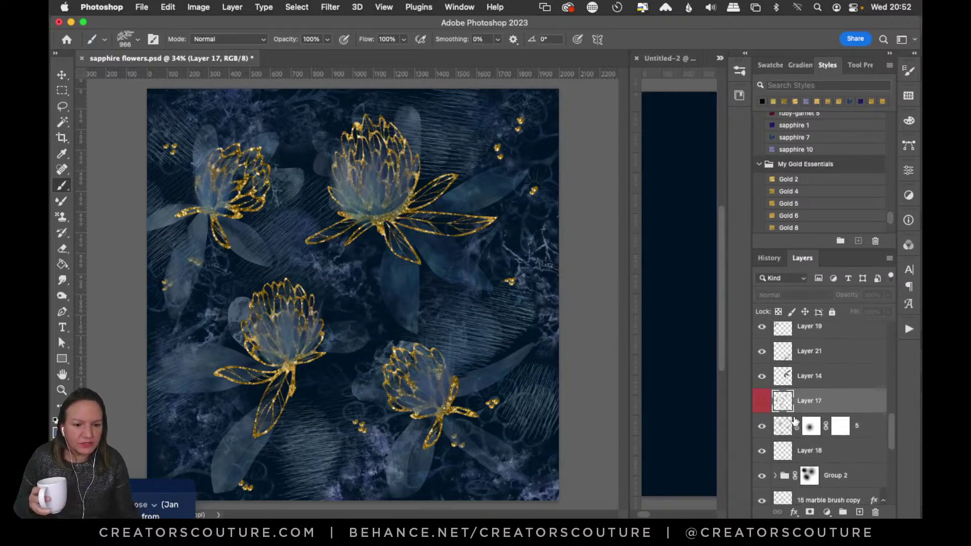
pyautogui.click(762, 402)
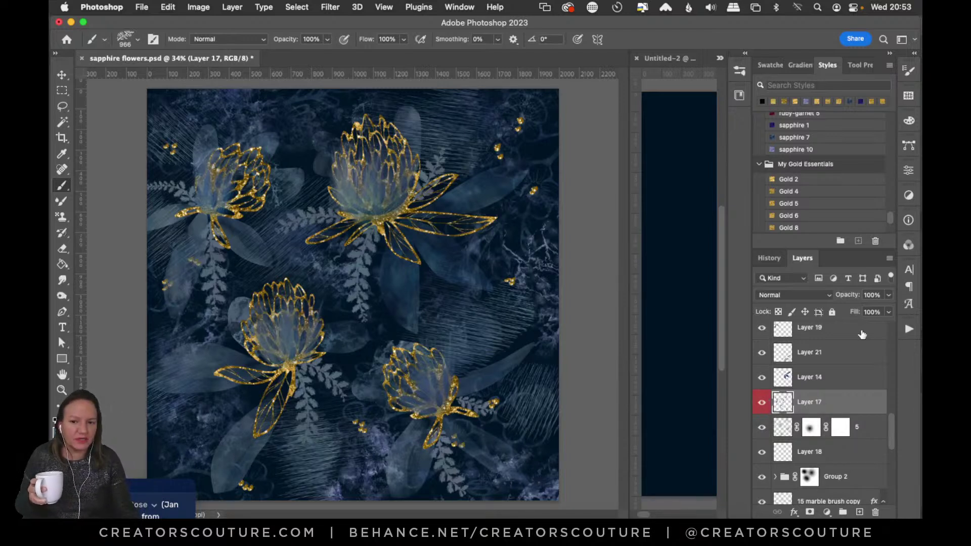
pyautogui.click(888, 296)
pyautogui.moveTo(888, 309)
pyautogui.mouseDown()
pyautogui.moveTo(851, 312)
pyautogui.moveTo(877, 311)
pyautogui.mouseUp()
pyautogui.click(866, 311)
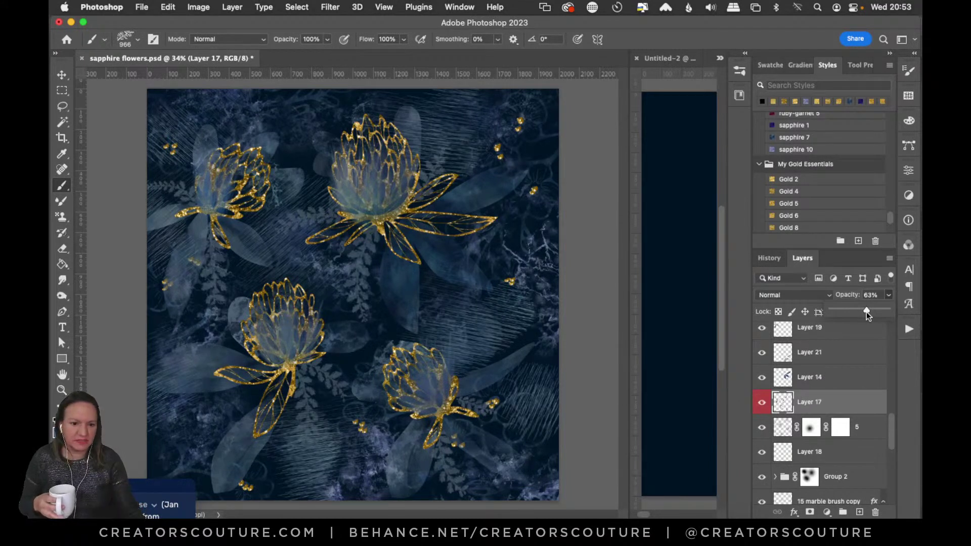
# Compare the artwork with and without the faded Layer 17, and leave the layer hidden.
pyautogui.click(759, 409)
pyautogui.click(760, 408)
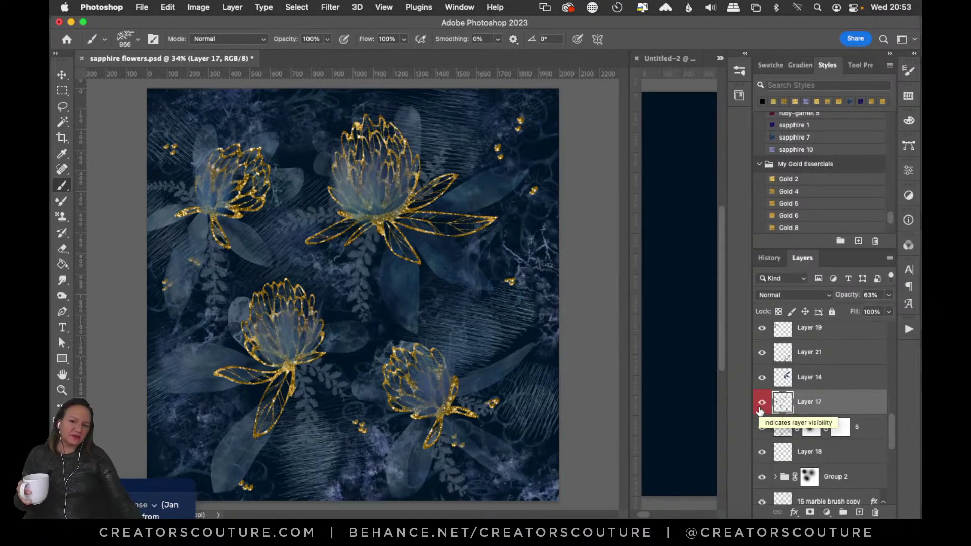
pyautogui.click(760, 404)
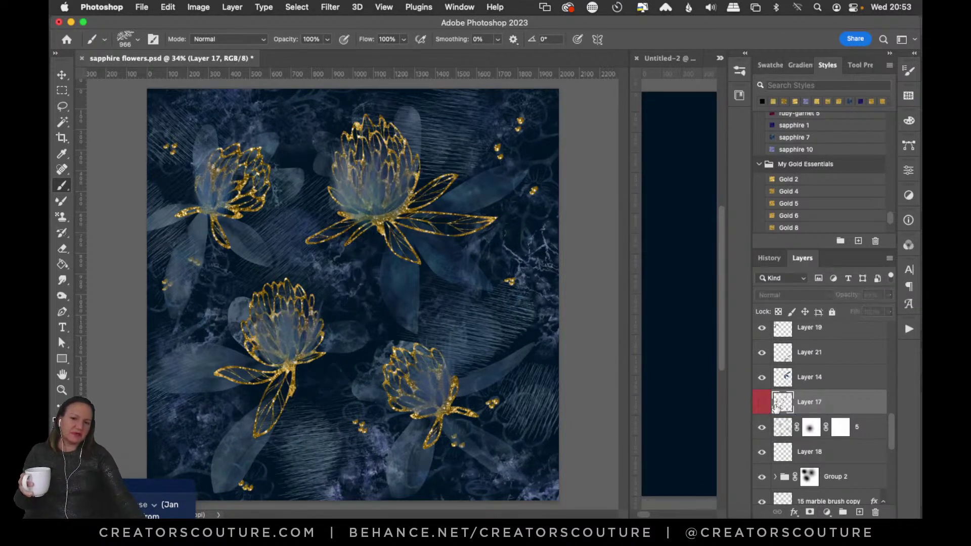
# Preview the dark leaf sprigs on Layer 27 over the petals, and hide them again.
pyautogui.scroll(10, 781, 407)
pyautogui.scroll(-3, 783, 409)
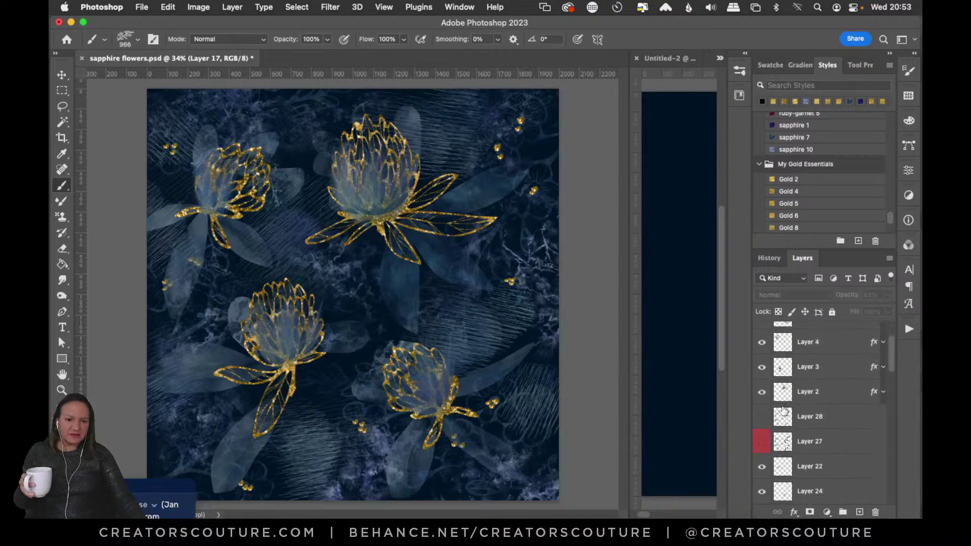
pyautogui.click(761, 436)
pyautogui.click(761, 435)
# Show and select Layer 28, and lower the opacity of its pale leaf sprigs to 57%.
pyautogui.click(762, 414)
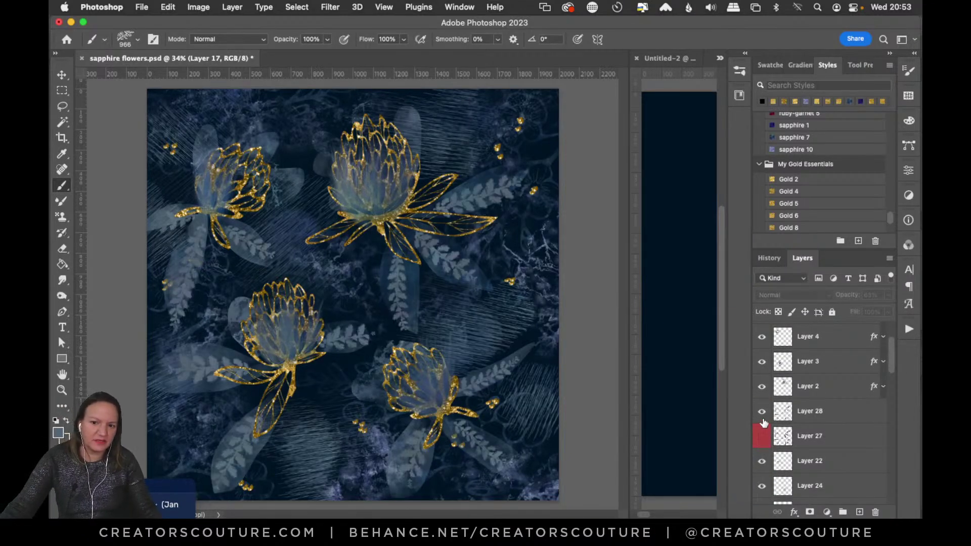
pyautogui.click(810, 413)
pyautogui.click(888, 296)
pyautogui.click(859, 311)
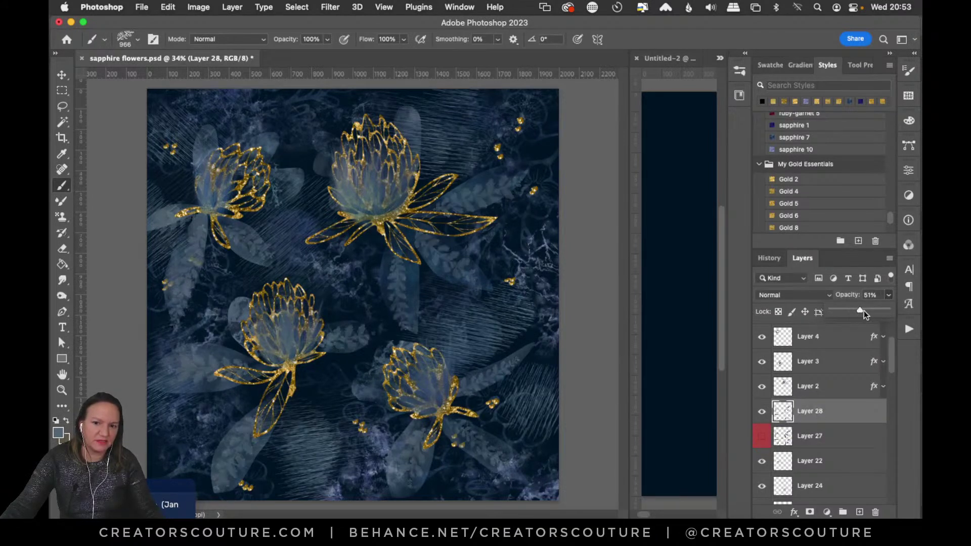
pyautogui.moveTo(864, 310); pyautogui.dragTo(861, 312)
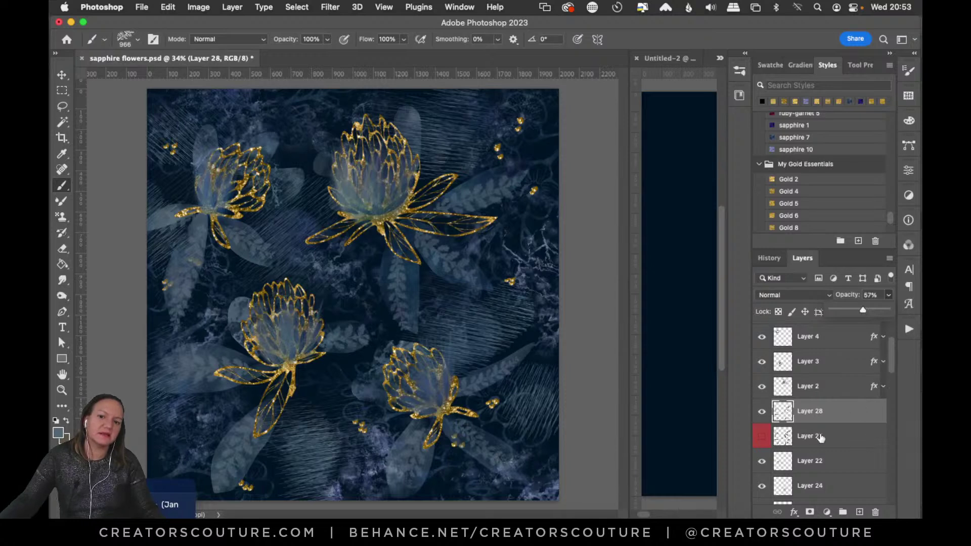
# Toggle Layer 28 repeatedly to compare the petals with and without the softened leaf sprigs.
pyautogui.click(765, 412)
pyautogui.click(765, 412)
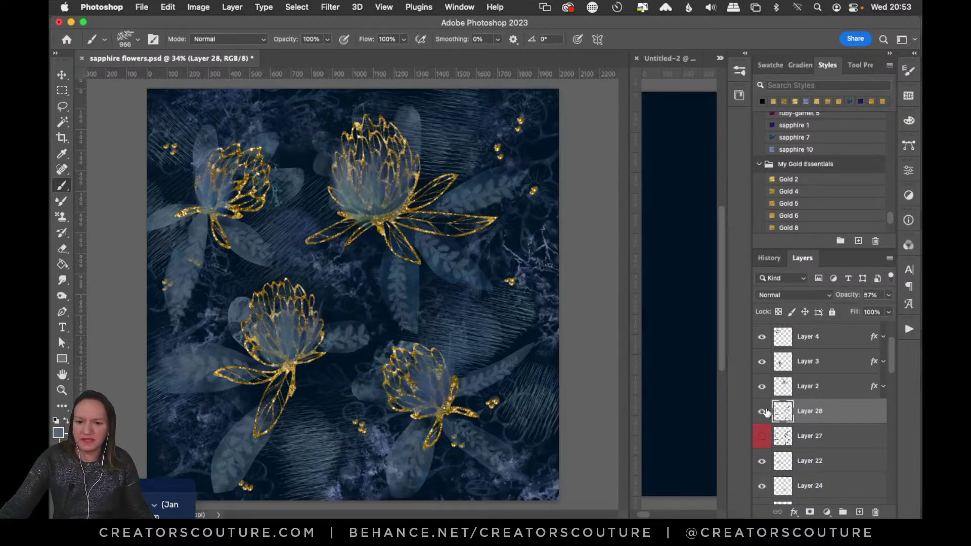
pyautogui.click(766, 412)
pyautogui.click(765, 412)
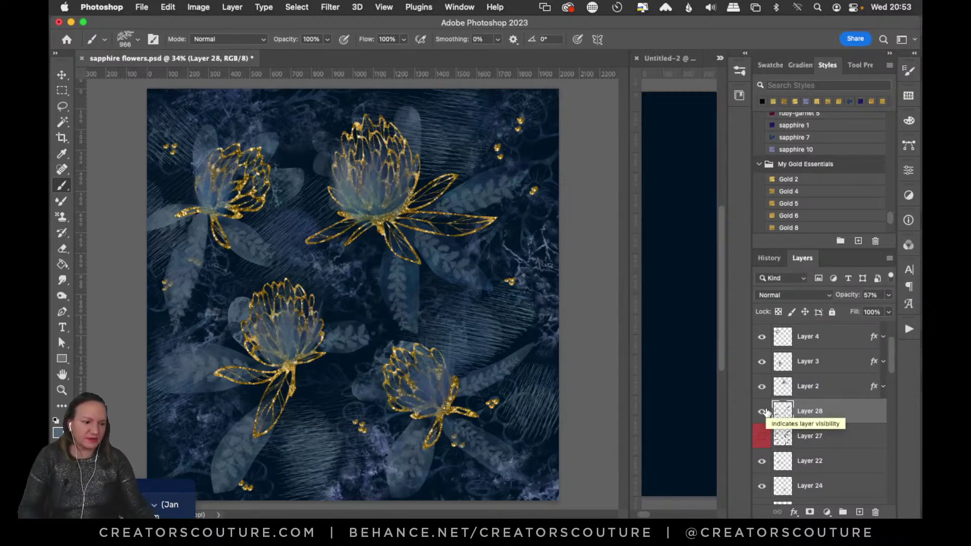
pyautogui.click(763, 411)
pyautogui.click(763, 411)
# Lower Layer 28's opacity slightly further, and select Layer 2.
pyautogui.click(887, 298)
pyautogui.moveTo(863, 312); pyautogui.dragTo(856, 313)
pyautogui.click(860, 382)
# Compare the background with and without the 15 marble brush copy texture, and select that layer.
pyautogui.scroll(-5, 853, 457)
pyautogui.scroll(-2, 854, 459)
pyautogui.click(763, 356)
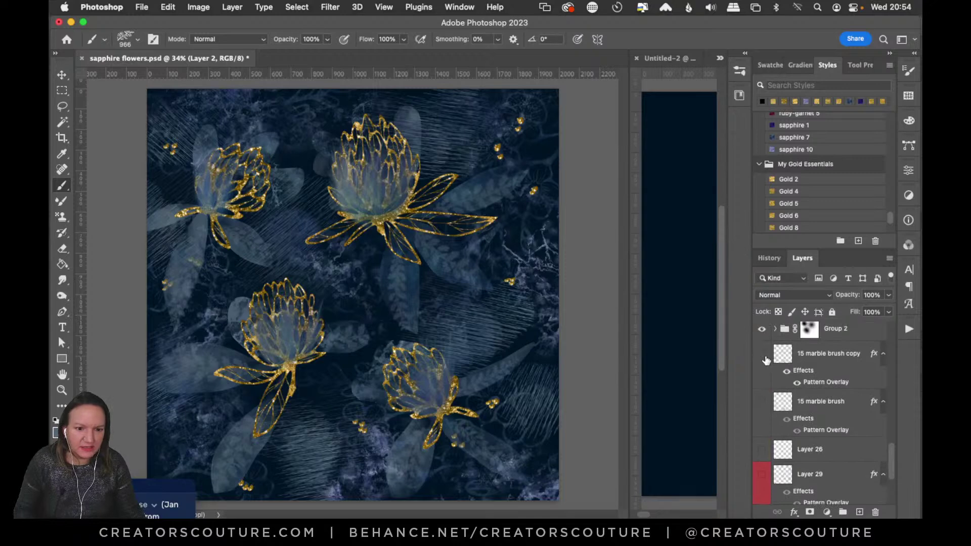
pyautogui.click(765, 357)
pyautogui.click(763, 356)
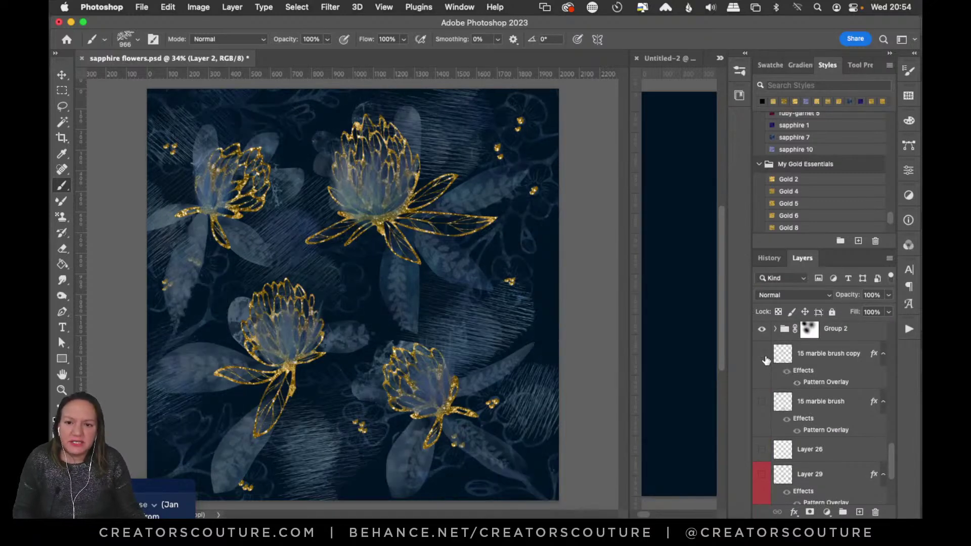
pyautogui.click(762, 355)
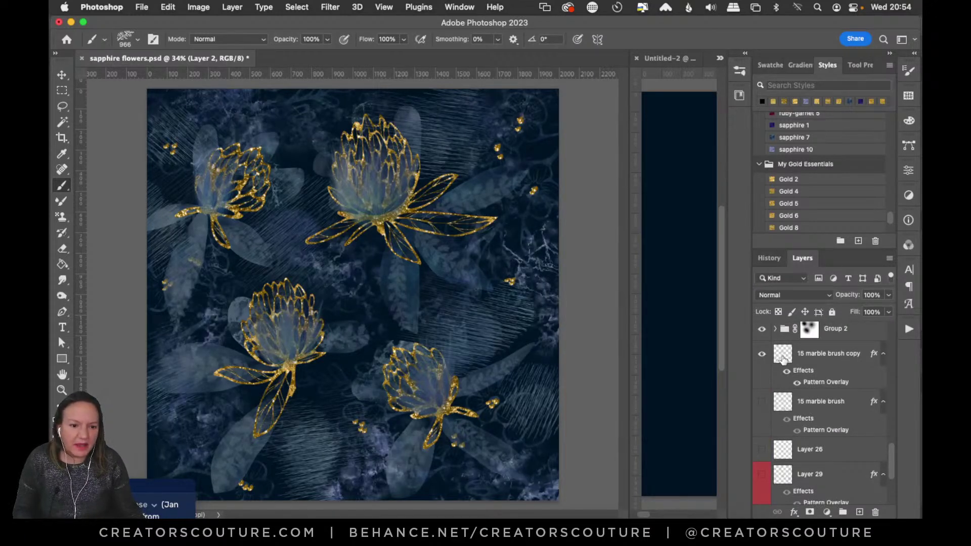
pyautogui.click(782, 360)
pyautogui.click(761, 358)
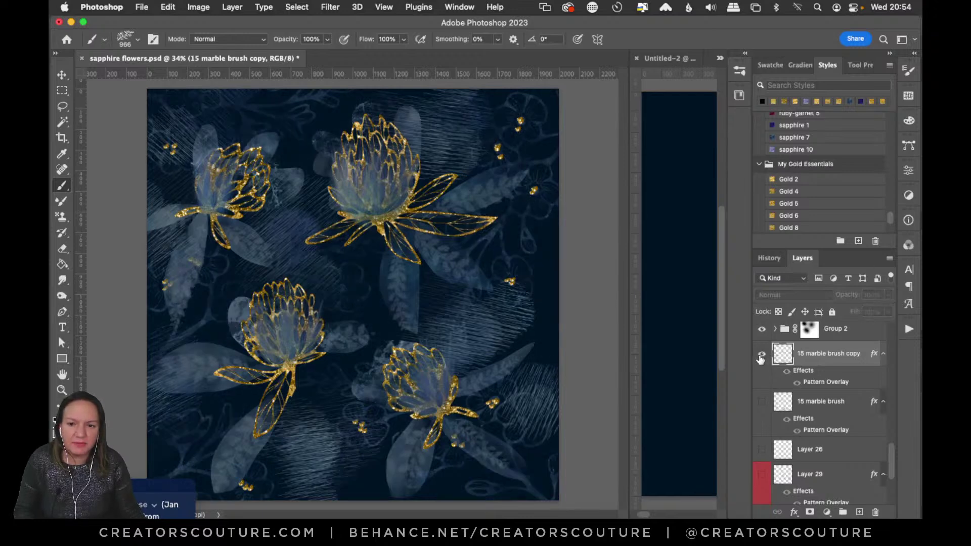
# Compare the background with the 15 marble brush copy and the green 15 marble brush textures, leaving only 15 marble brush copy shown.
pyautogui.click(761, 357)
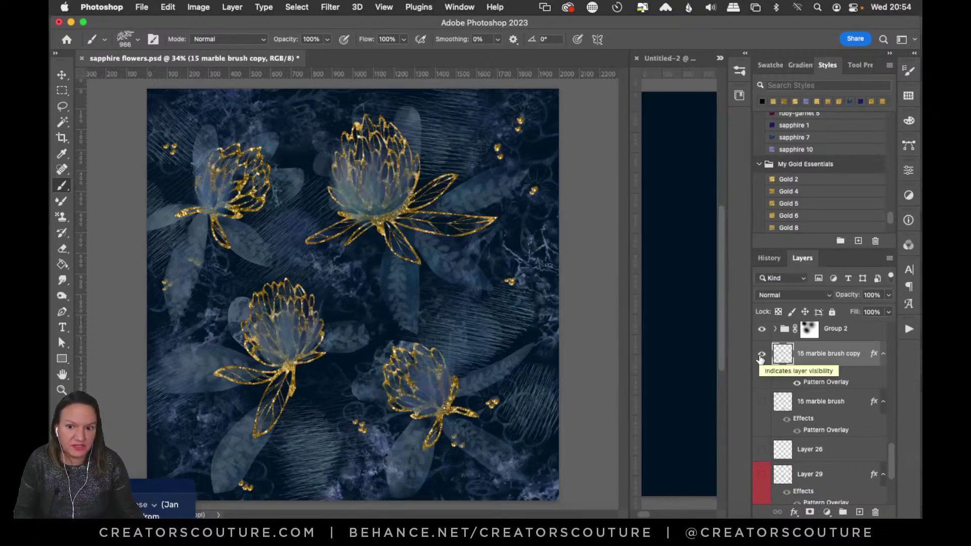
pyautogui.click(761, 358)
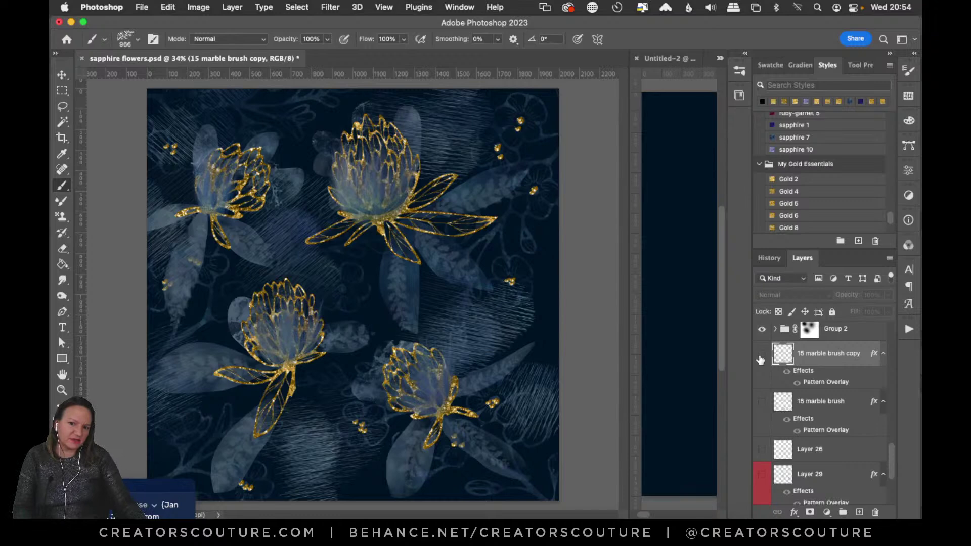
pyautogui.click(761, 358)
pyautogui.click(761, 358)
pyautogui.click(761, 401)
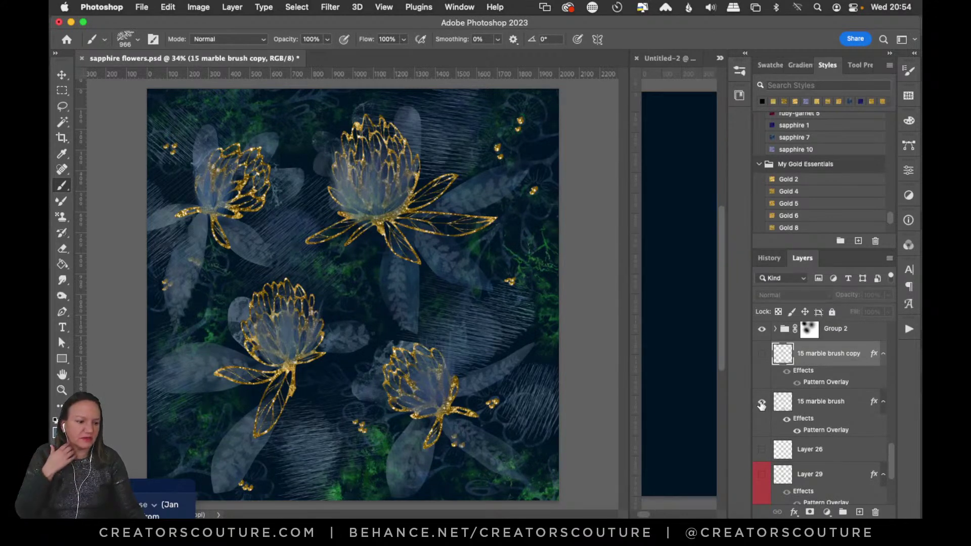
pyautogui.click(761, 403)
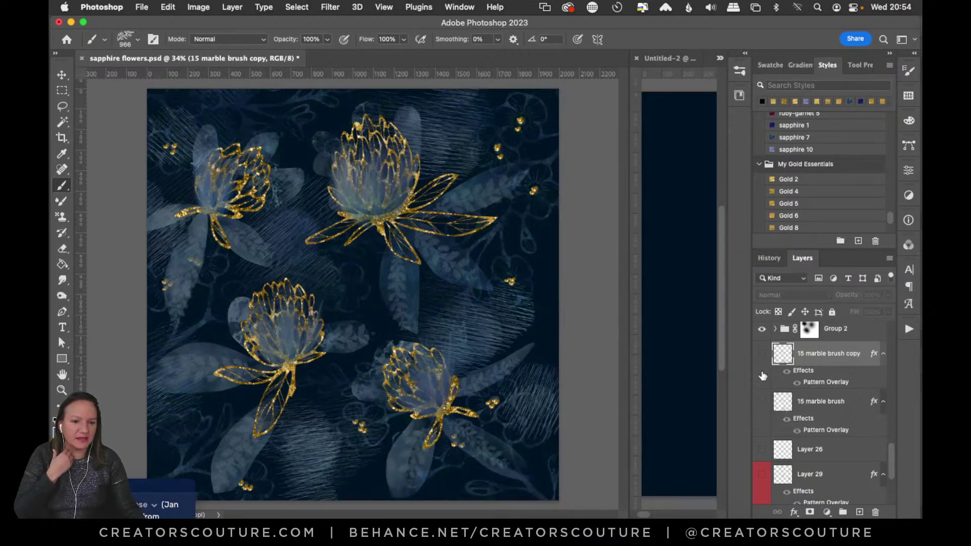
pyautogui.click(762, 355)
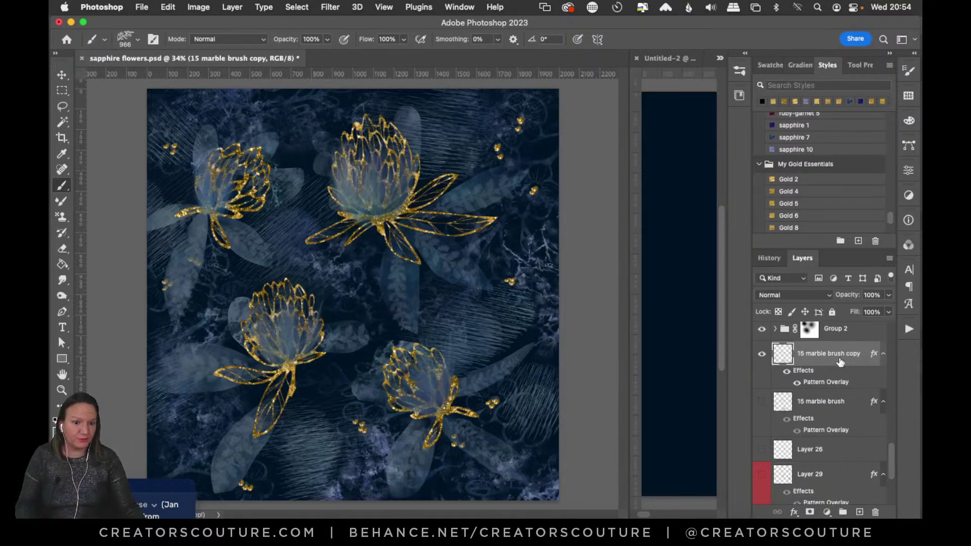
# Lower the 15 marble brush copy layer's opacity to 61%, and select the 15 marble brush layer.
pyautogui.click(889, 295)
pyautogui.moveTo(890, 309); pyautogui.dragTo(865, 310)
pyautogui.click(835, 376)
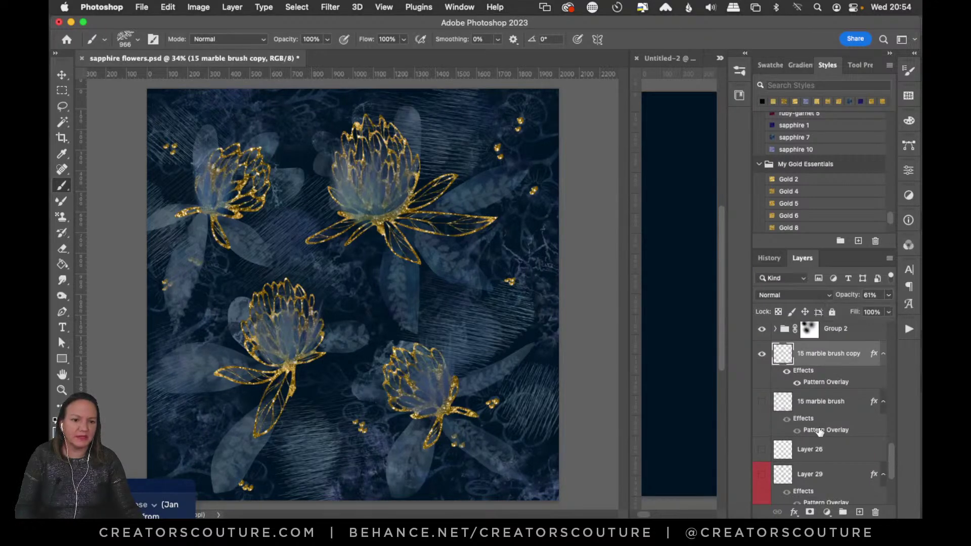
pyautogui.click(820, 430)
# Compare the gold textures of Layer 29 and 9 marble over the background, leaving 9 marble shown and selected.
pyautogui.scroll(-5, 789, 438)
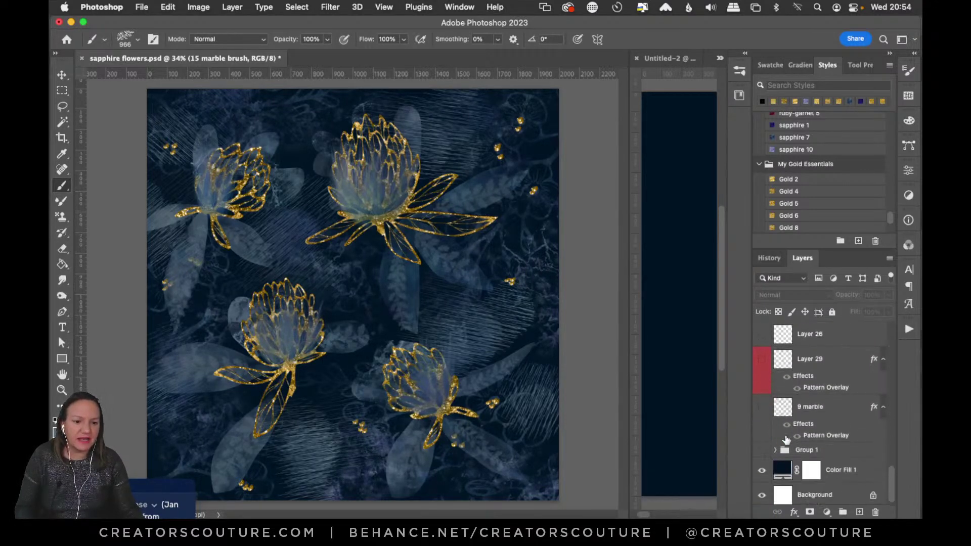
pyautogui.click(760, 409)
pyautogui.click(760, 409)
pyautogui.click(761, 360)
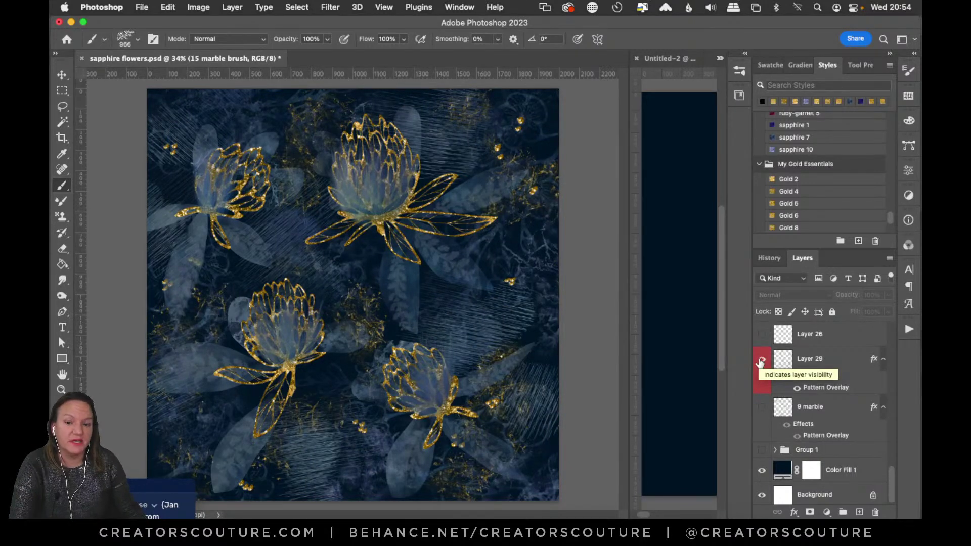
pyautogui.click(761, 360)
pyautogui.click(761, 407)
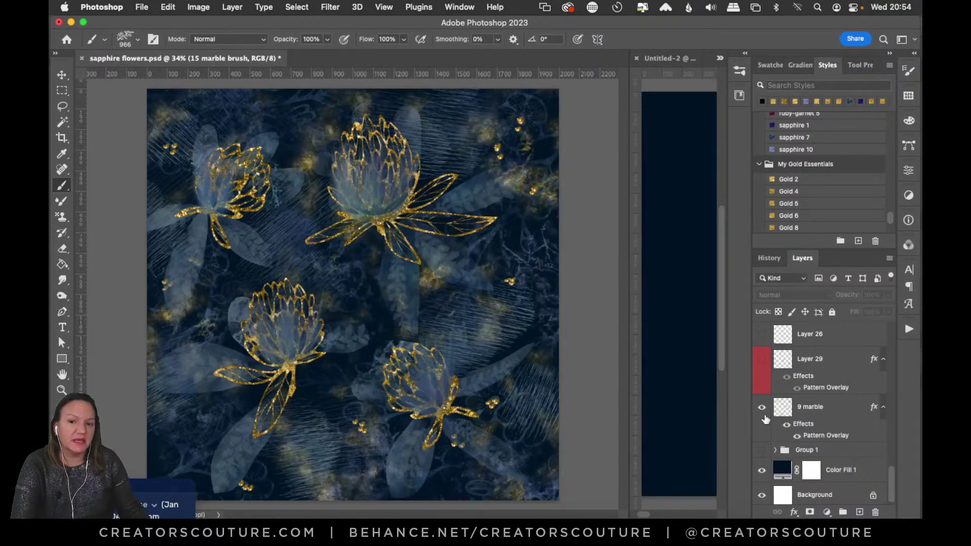
pyautogui.click(829, 411)
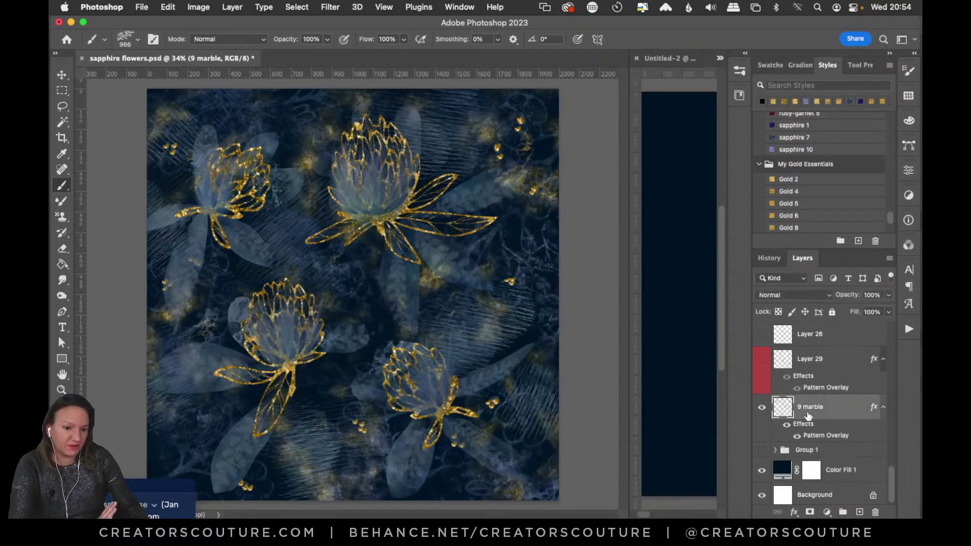
# Look through the brush presets for the PS Marble-Metamorphis set, and close the brush list.
pyautogui.click(739, 71)
pyautogui.scroll(15, 693, 311)
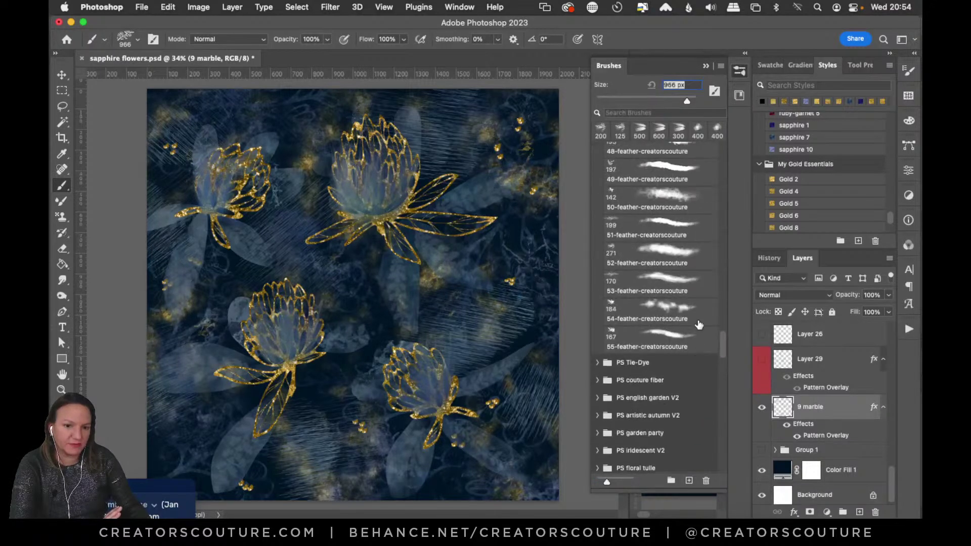
pyautogui.scroll(-1, 652, 313)
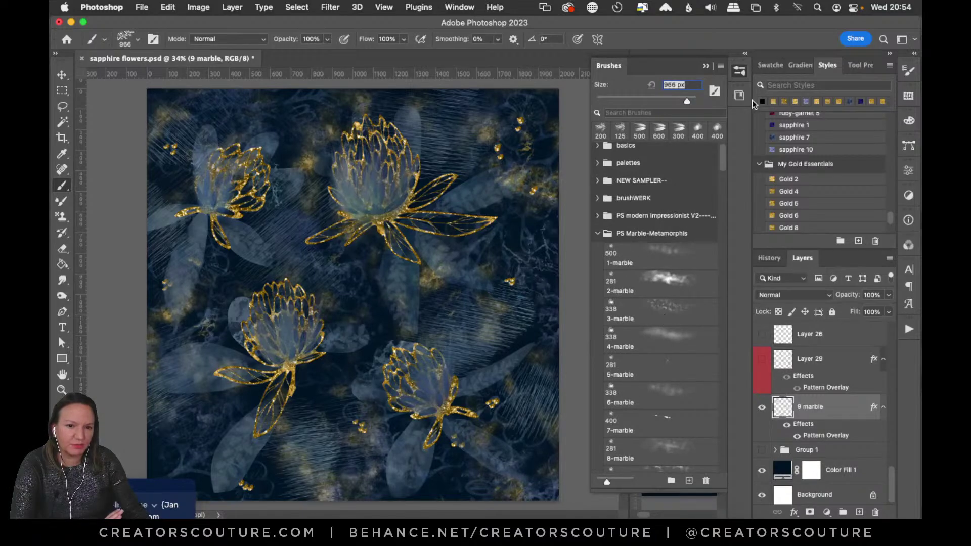
pyautogui.click(739, 71)
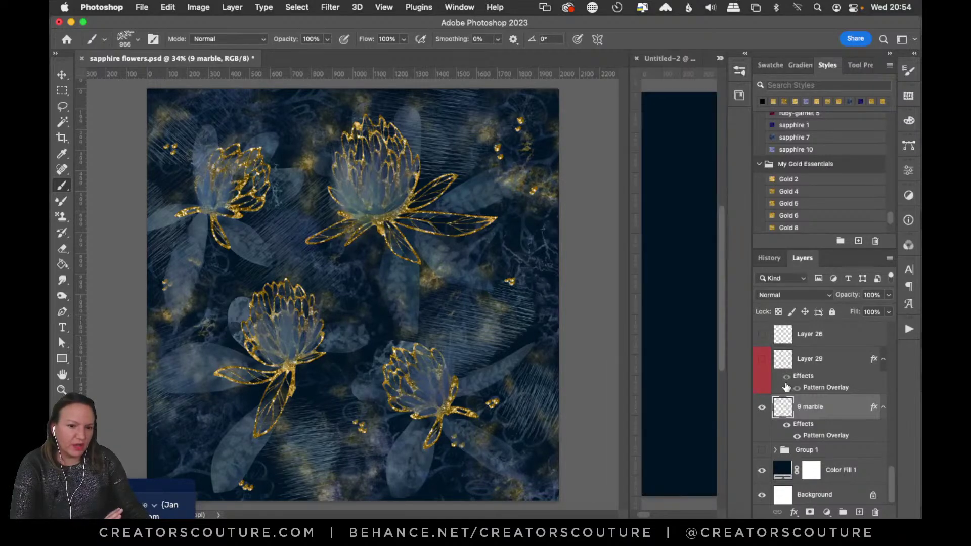
# Hide the 9 marble texture and view Layer 29's finer gold texture instead.
pyautogui.click(762, 408)
pyautogui.click(761, 359)
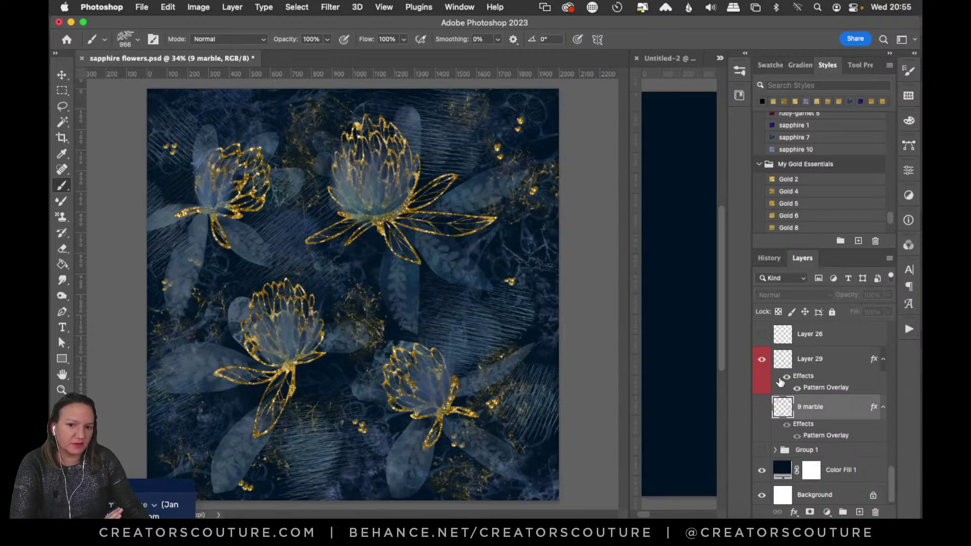
pyautogui.scroll(1, 796, 385)
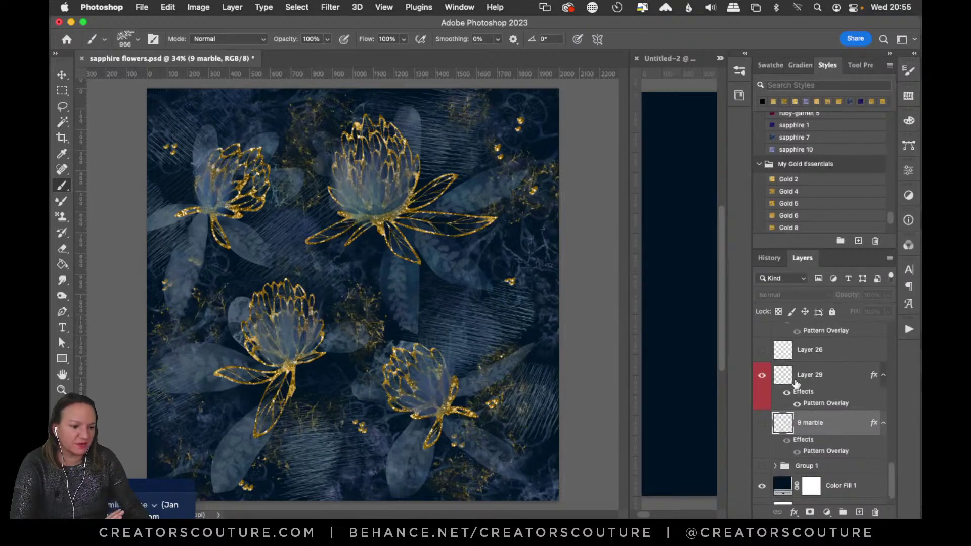
pyautogui.scroll(1, 796, 384)
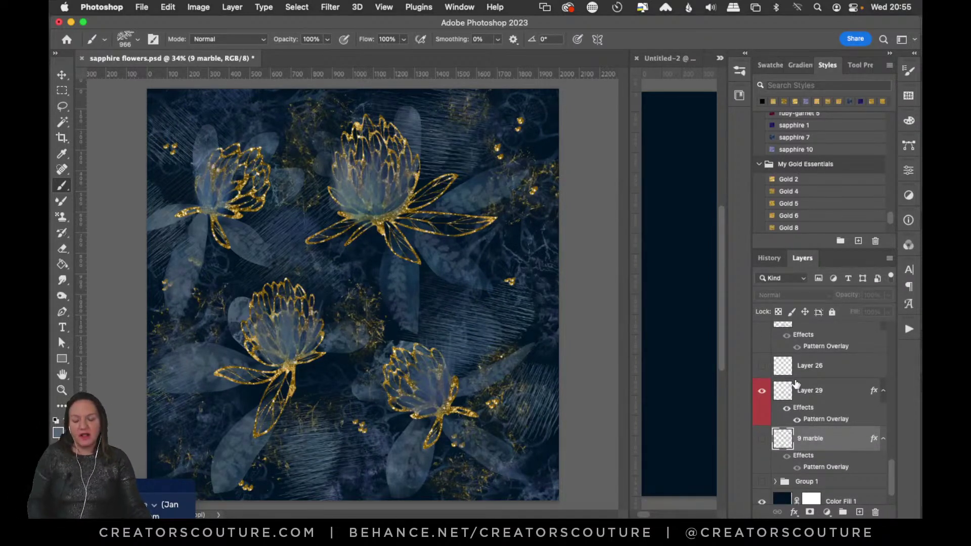
pyautogui.click(762, 401)
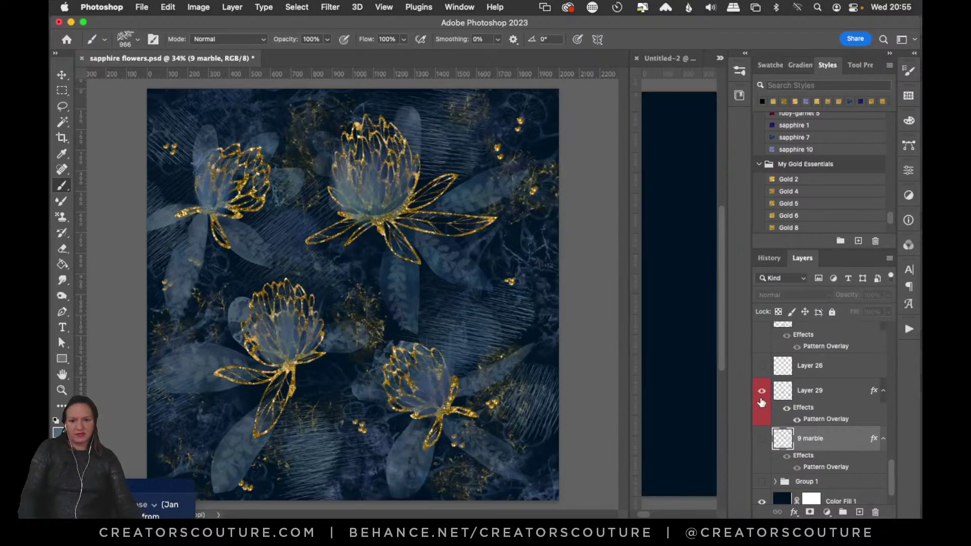
# Save sapphire flowers.psd and compare the background with and without the 9 marble and Layer 29 gold textures, leaving both hidden.
pyautogui.press('super+s')
pyautogui.click(762, 402)
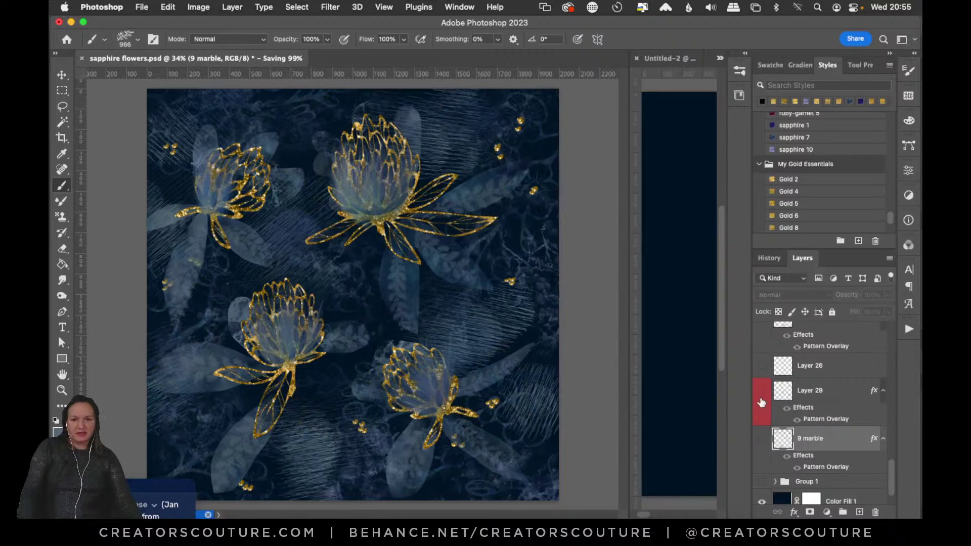
pyautogui.click(763, 441)
pyautogui.click(762, 440)
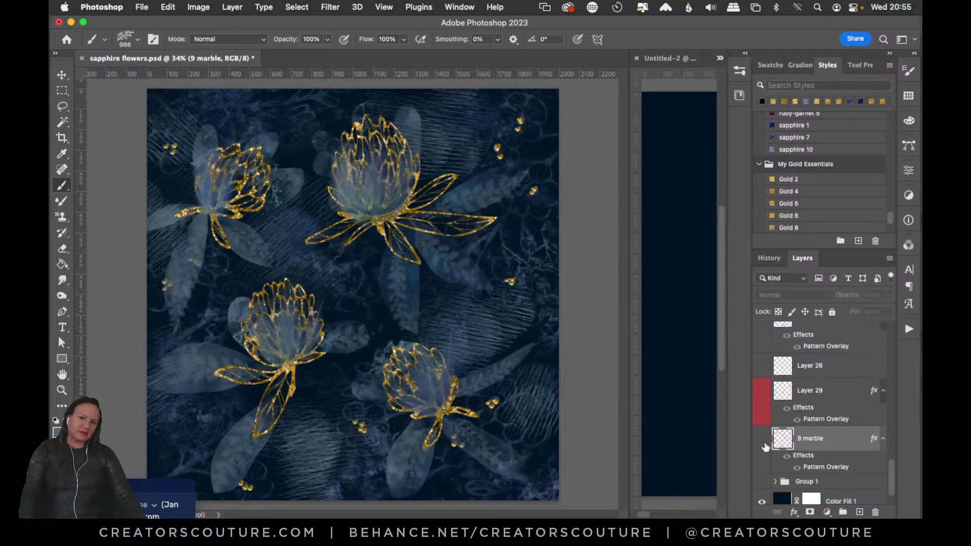
pyautogui.press('super+s')
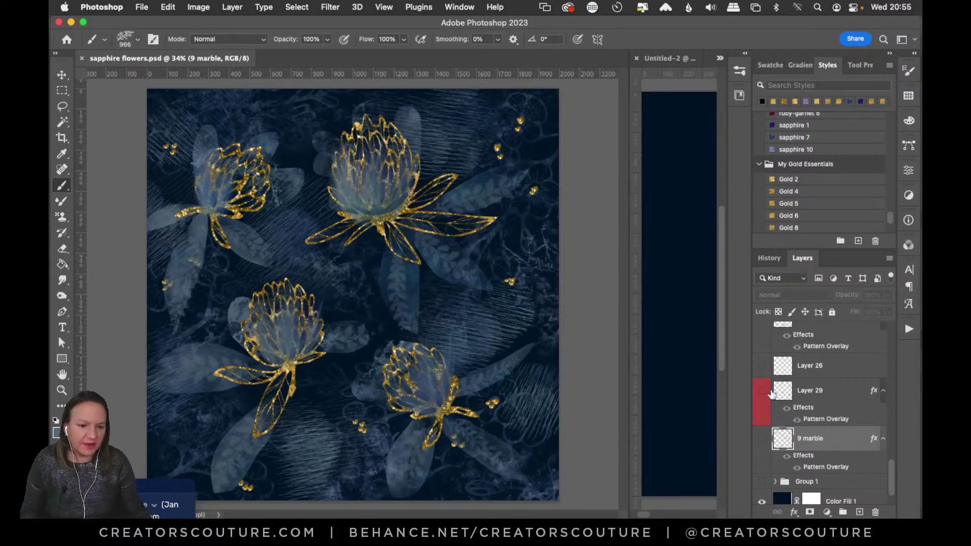
pyautogui.click(762, 392)
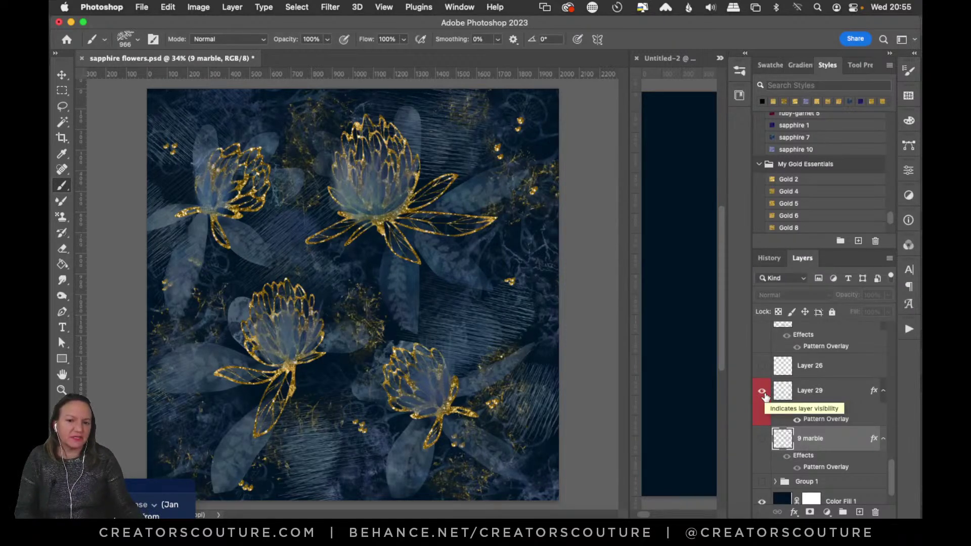
pyautogui.click(762, 392)
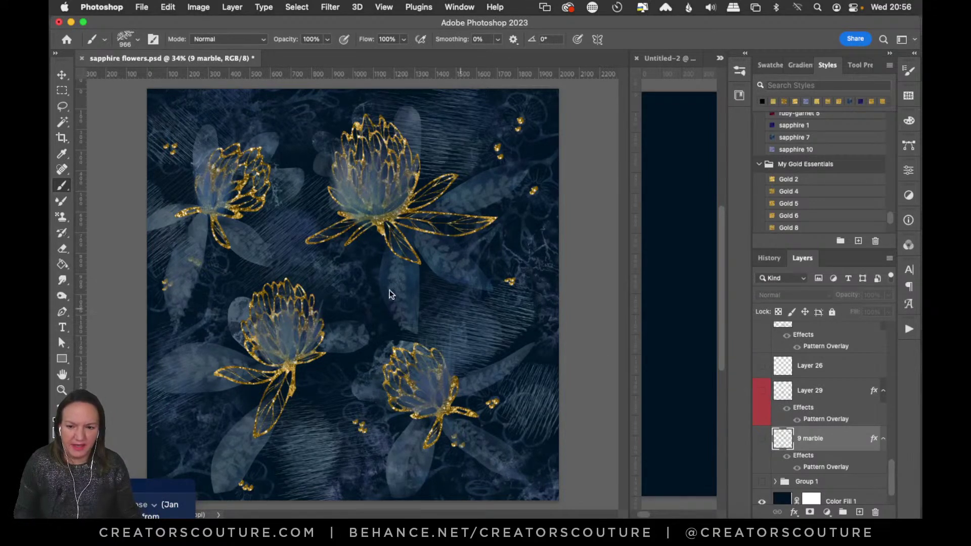
# With the Move tool, select the feather 1 layer by picking its strokes on the upper flower.
pyautogui.click(64, 76)
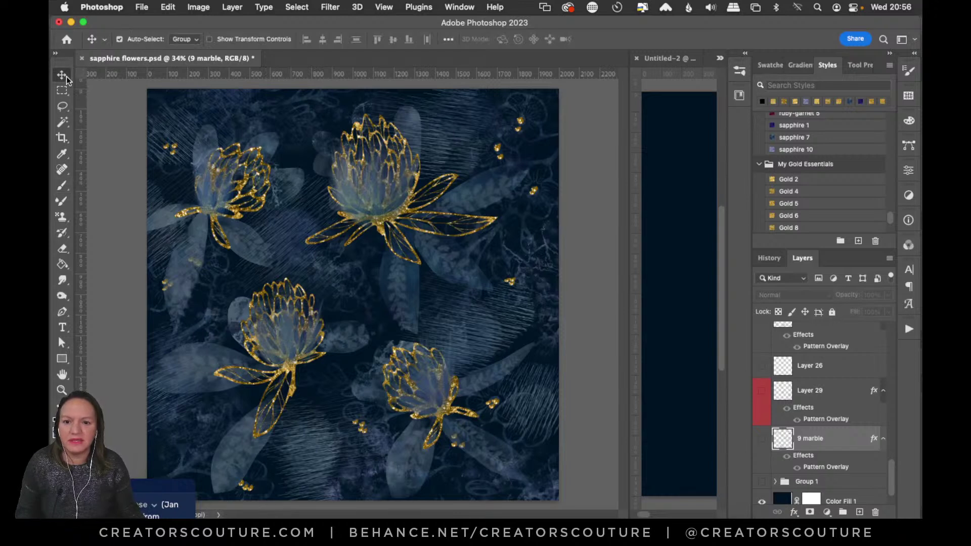
pyautogui.click(343, 191)
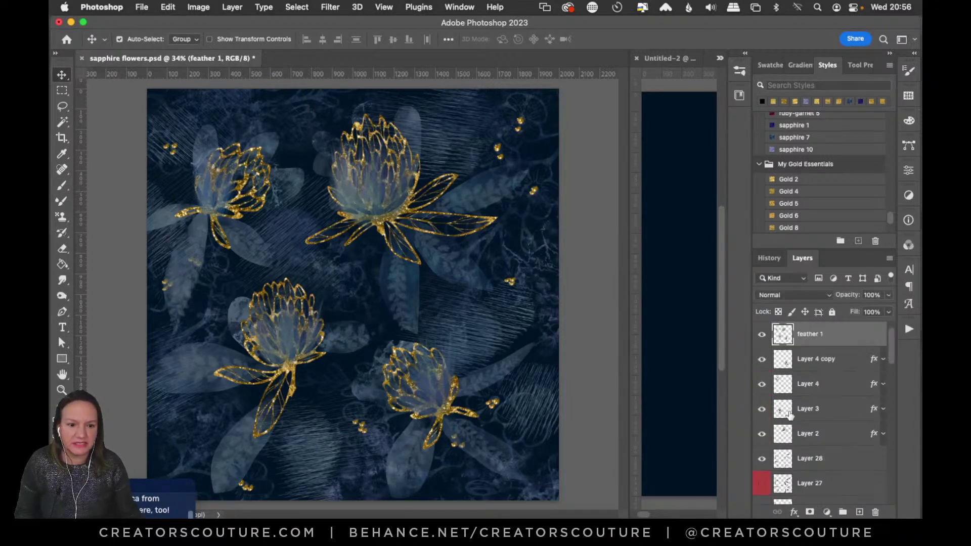
pyautogui.click(144, 488)
pyautogui.moveTo(142, 435); pyautogui.dragTo(142, 481)
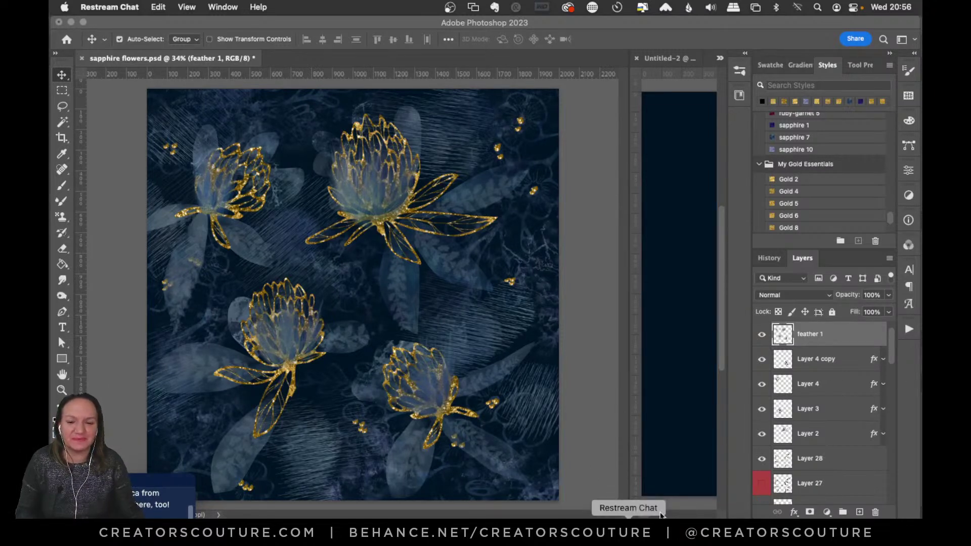
# Toggle the feather 1 layer to compare the gold flowers with and without its feather strokes, leaving it shown.
pyautogui.click(762, 335)
pyautogui.click(761, 334)
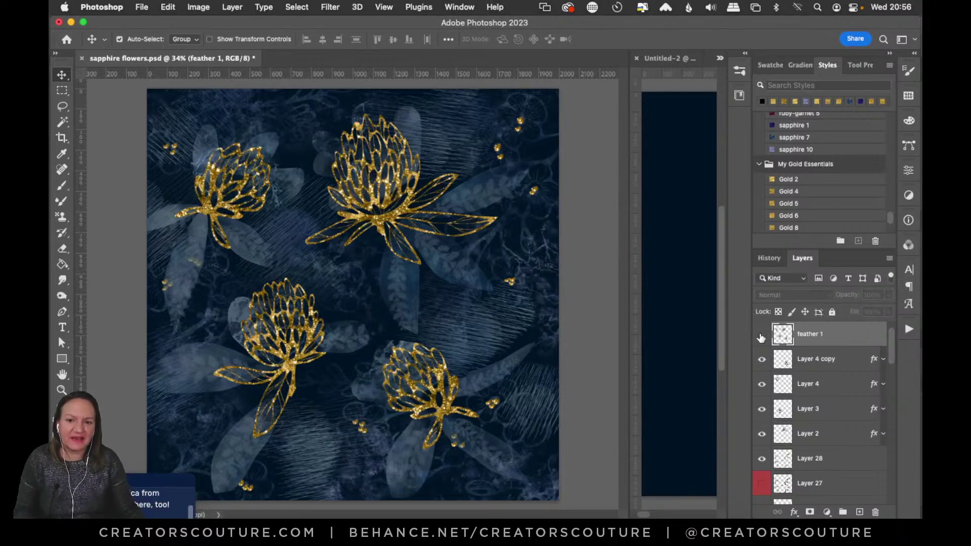
pyautogui.click(762, 335)
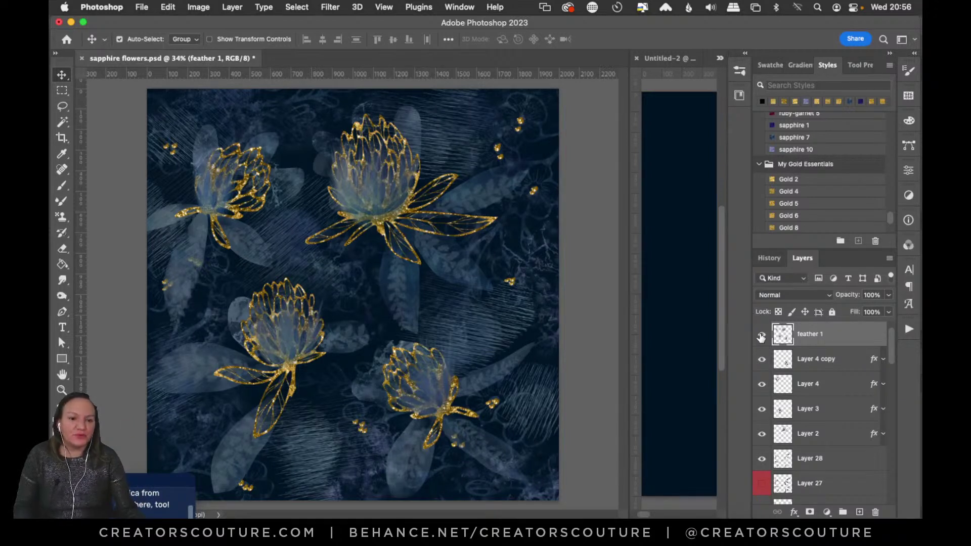
pyautogui.click(762, 335)
pyautogui.click(761, 335)
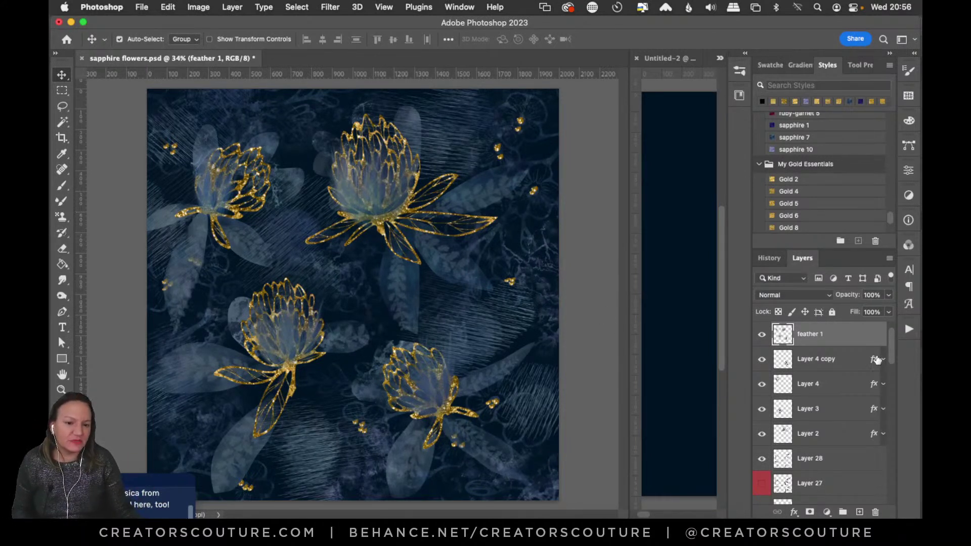
# Add a new layer above feather 1, and choose the 17-marble brush at 400 px for the Pattern Stamp Tool.
pyautogui.click(859, 512)
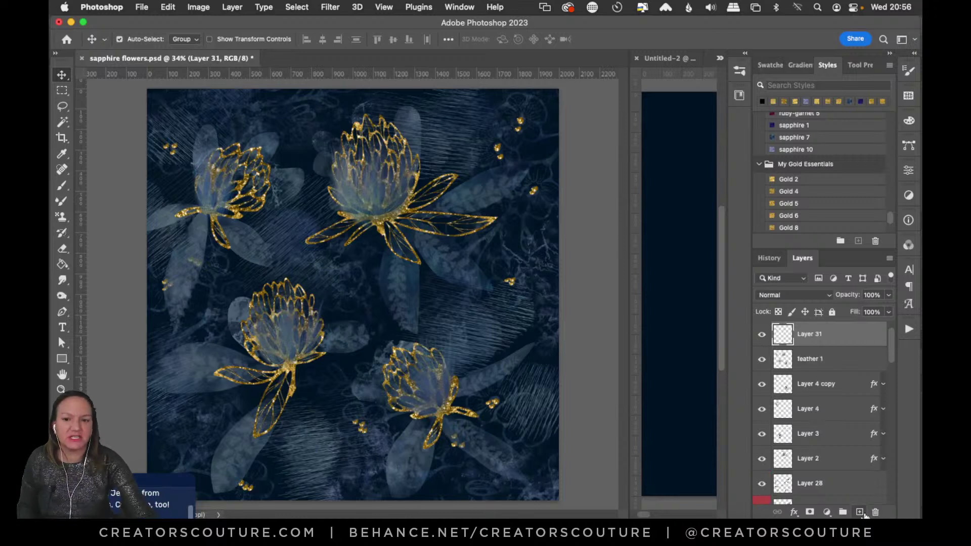
pyautogui.click(61, 217)
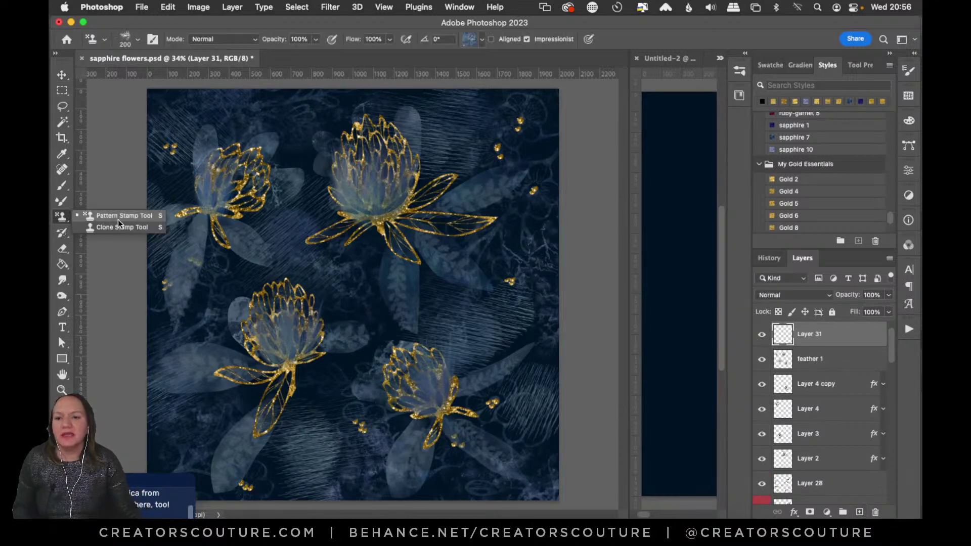
pyautogui.click(738, 95)
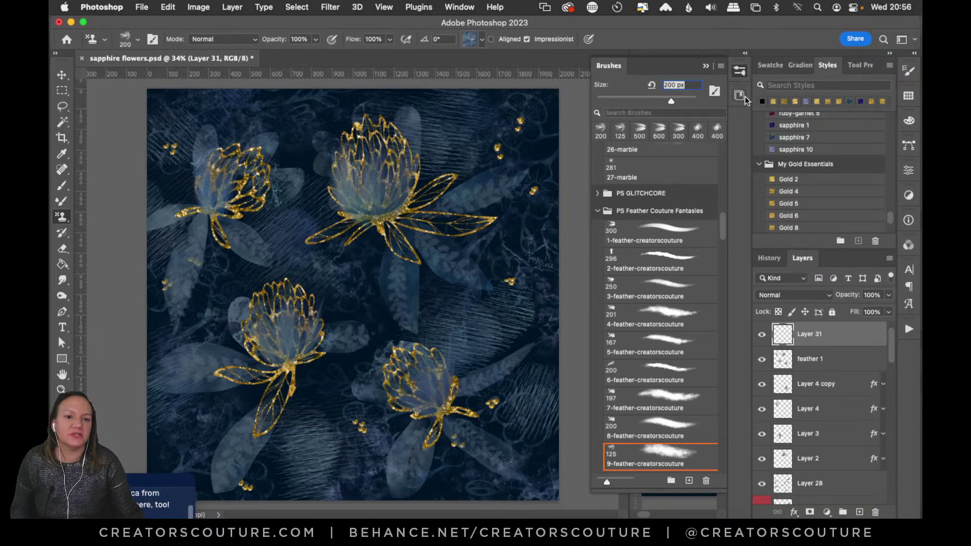
pyautogui.moveTo(721, 237); pyautogui.dragTo(728, 156)
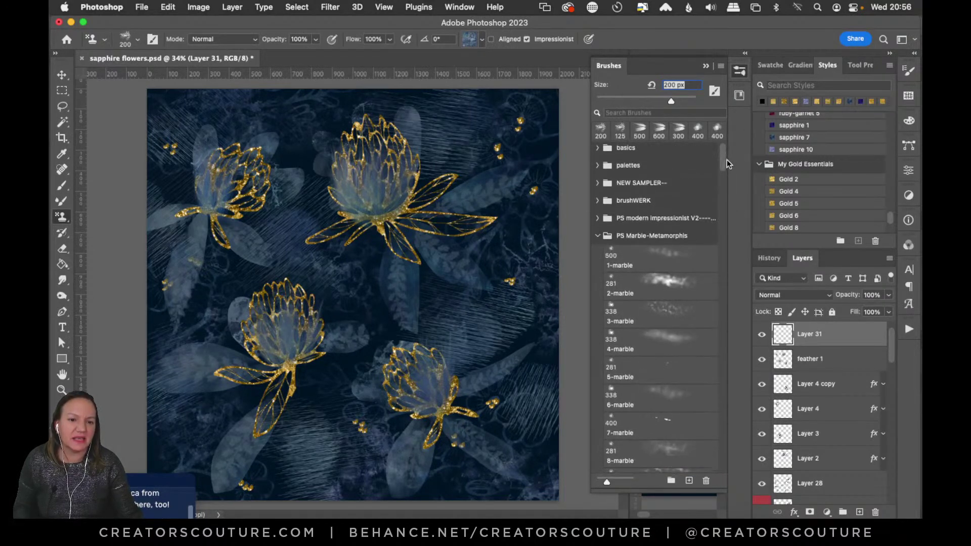
pyautogui.scroll(-10, 718, 184)
pyautogui.click(652, 286)
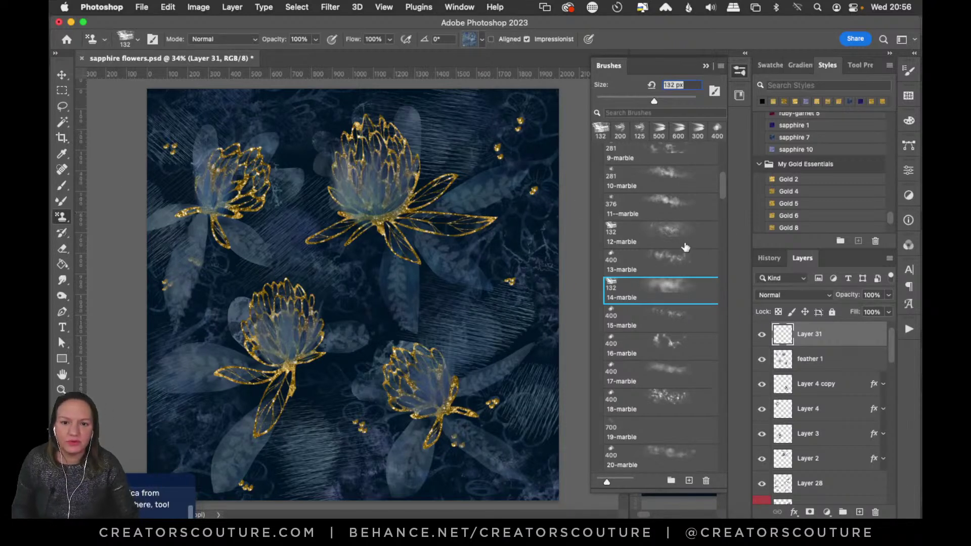
pyautogui.click(662, 374)
# Try painting pattern strokes across the artwork with the 17-marble brush on the new layer, and clear them all.
pyautogui.moveTo(543, 141)
pyautogui.mouseDown()
pyautogui.moveTo(506, 162)
pyautogui.moveTo(458, 279)
pyautogui.moveTo(385, 310)
pyautogui.mouseUp()
pyautogui.moveTo(266, 132)
pyautogui.mouseDown()
pyautogui.moveTo(245, 124)
pyautogui.moveTo(134, 177)
pyautogui.mouseUp()
pyautogui.press('super+z')
pyautogui.moveTo(334, 149)
pyautogui.mouseDown()
pyautogui.moveTo(276, 256)
pyautogui.moveTo(205, 291)
pyautogui.moveTo(174, 342)
pyautogui.moveTo(296, 433)
pyautogui.moveTo(231, 461)
pyautogui.moveTo(374, 390)
pyautogui.moveTo(466, 467)
pyautogui.moveTo(539, 454)
pyautogui.mouseUp()
pyautogui.press('super+a')
pyautogui.press('super+x')
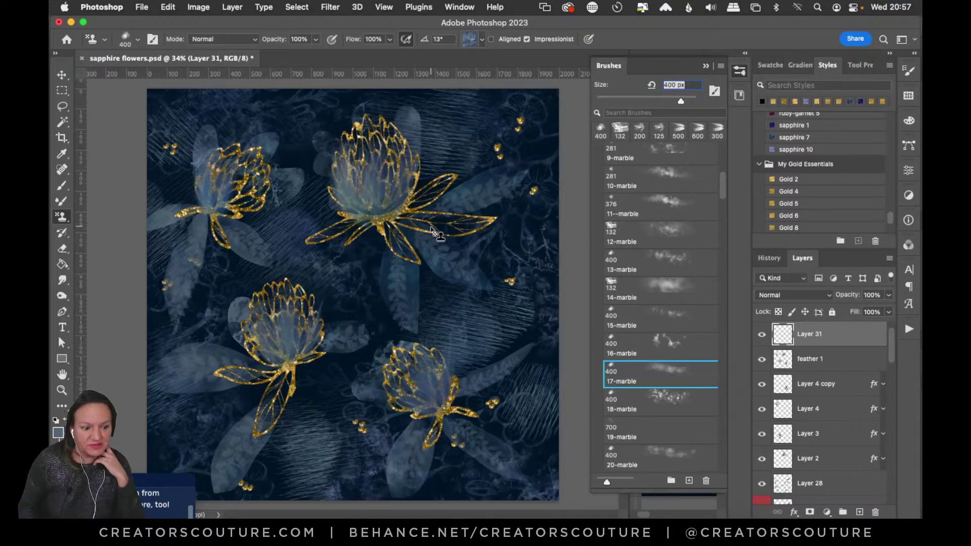
# Save the sapphire flowers.psd document.
pyautogui.press('super+s')
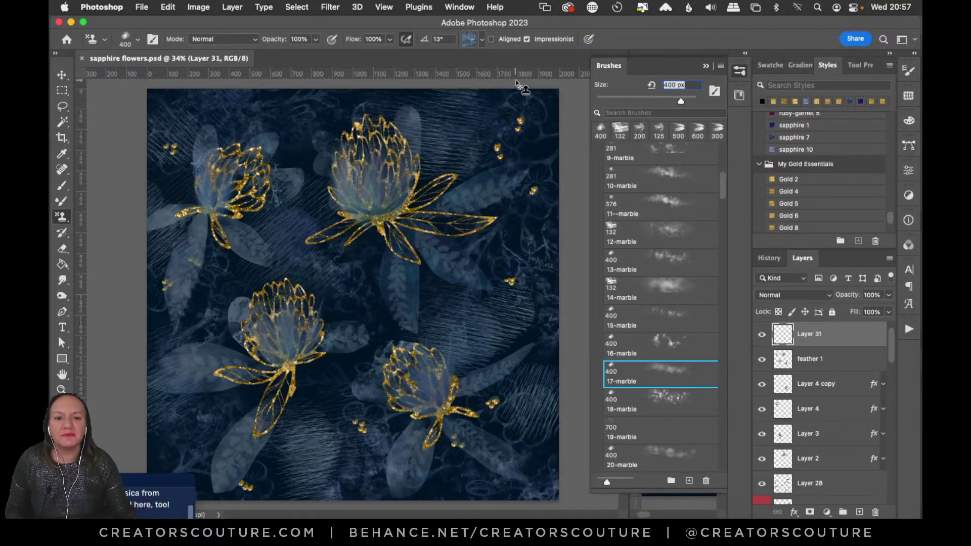
# Narrow the sapphire flowers.psd pane so the whole dark blue Untitled-2 canvas shows beside it, with the Move tool active.
pyautogui.click(739, 75)
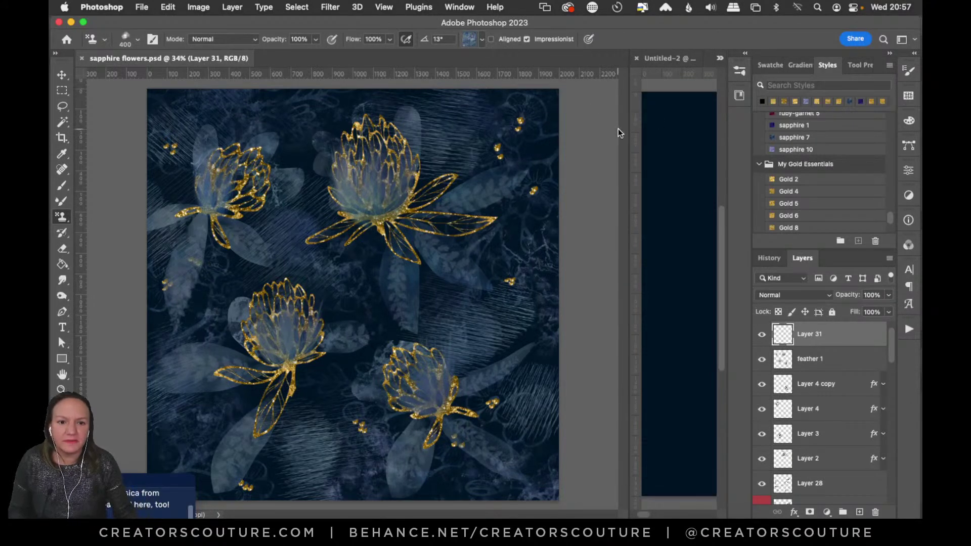
pyautogui.moveTo(629, 129); pyautogui.dragTo(291, 177)
pyautogui.hscroll(-2, 265, 181)
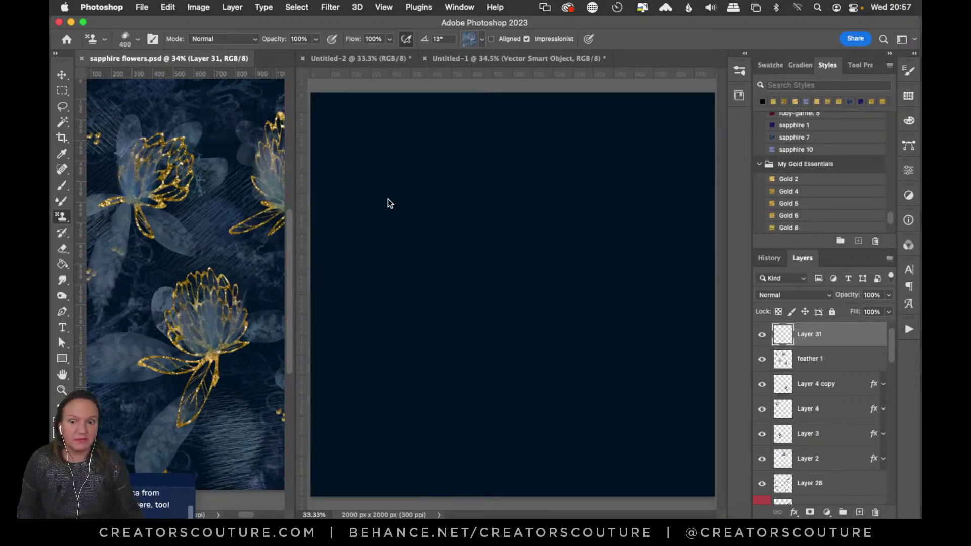
pyautogui.press('v')
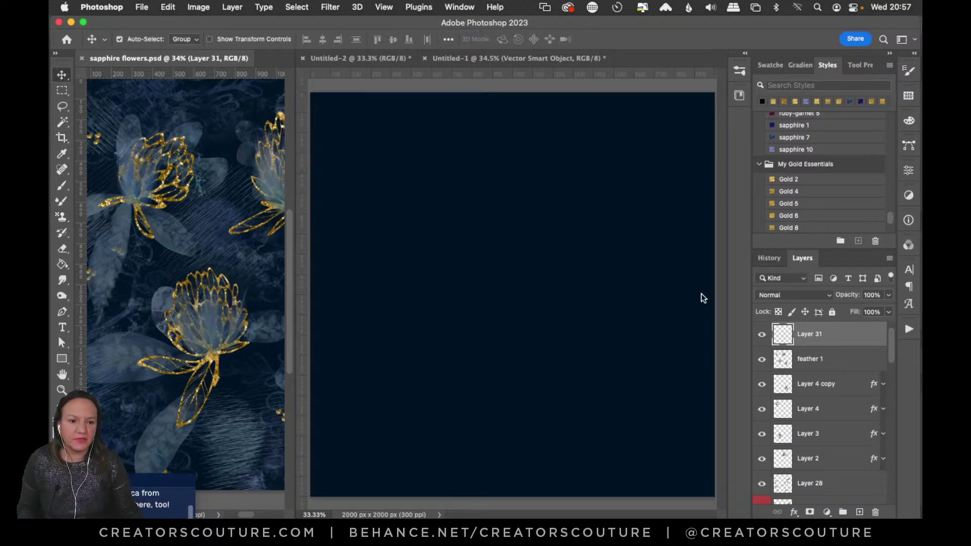
pyautogui.hscroll(-1, 175, 162)
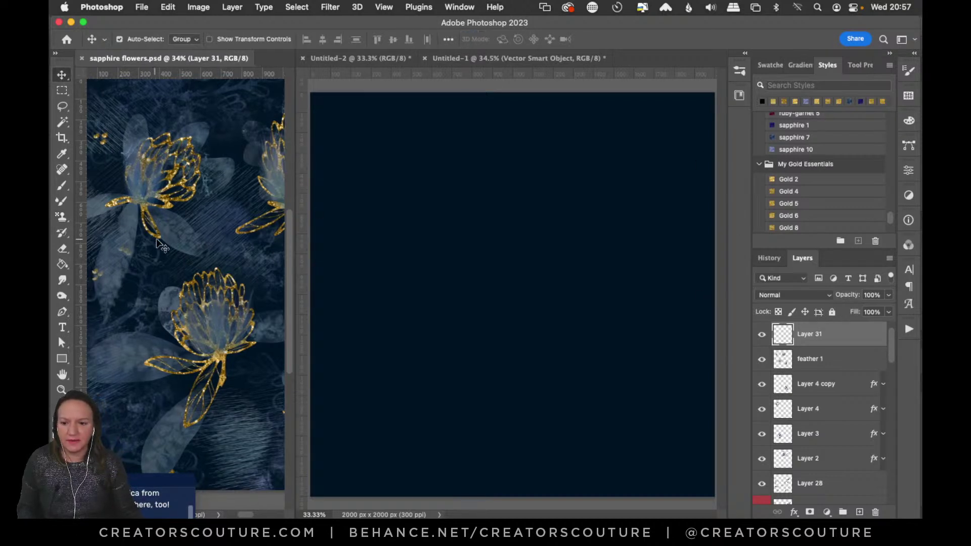
pyautogui.scroll(1, 805, 409)
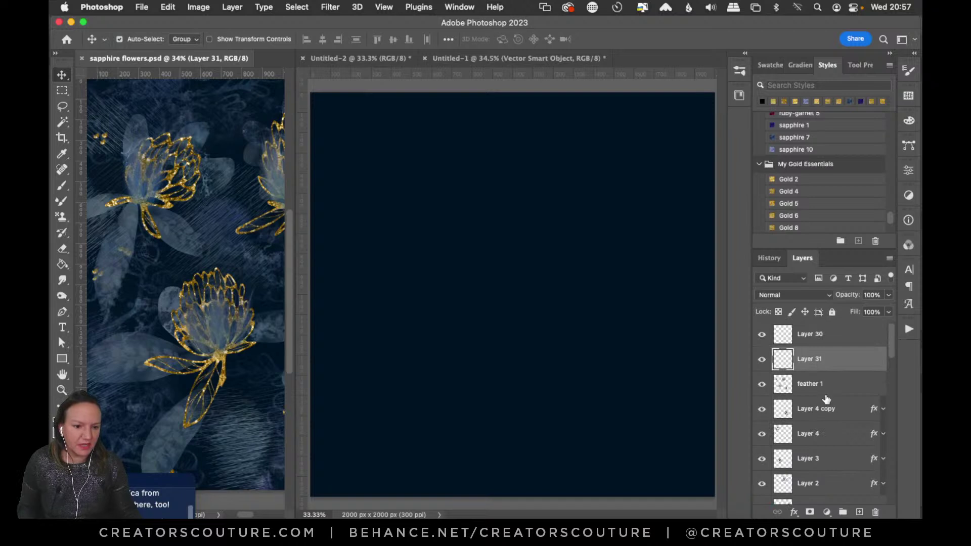
pyautogui.scroll(-1, 826, 393)
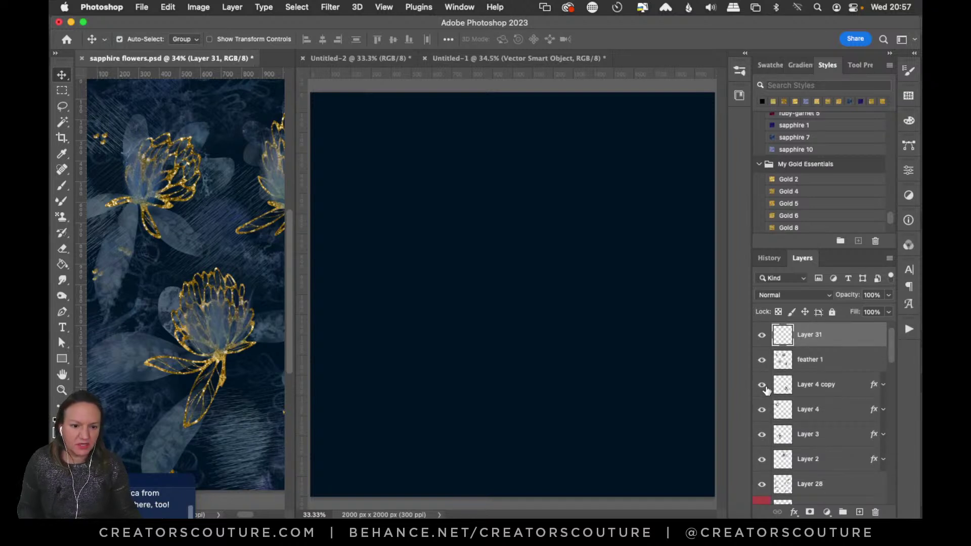
# Select Layer 4 copy in sapphire flowers.psd and toggle its visibility to check which gold flower it holds, leaving it shown.
pyautogui.click(825, 396)
pyautogui.hscroll(10, 194, 299)
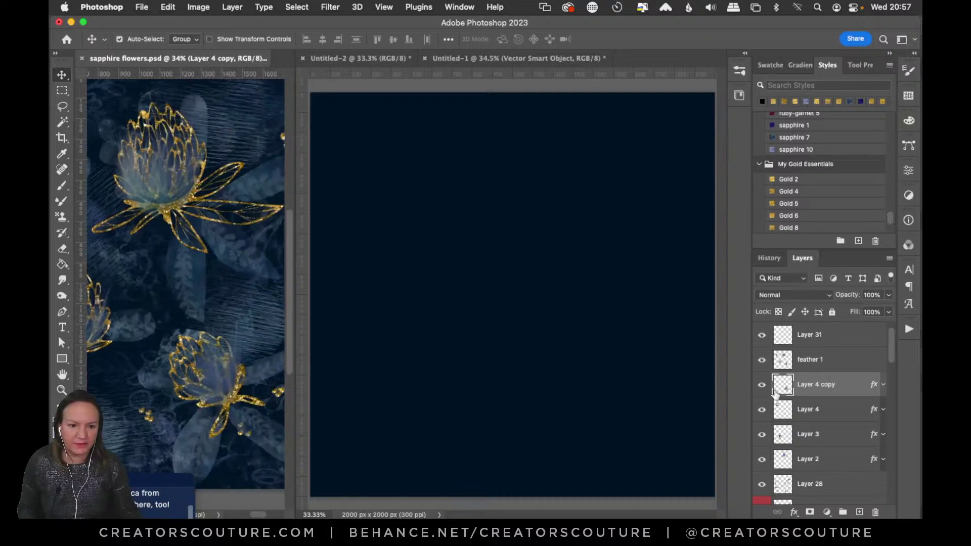
pyautogui.click(761, 385)
pyautogui.click(763, 385)
pyautogui.scroll(-2, 822, 424)
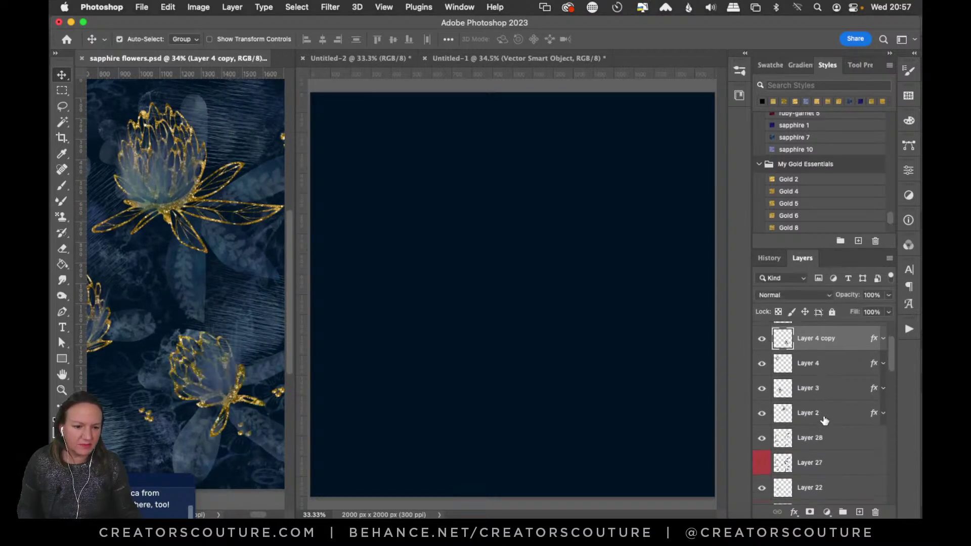
pyautogui.click(823, 422)
pyautogui.click(831, 349)
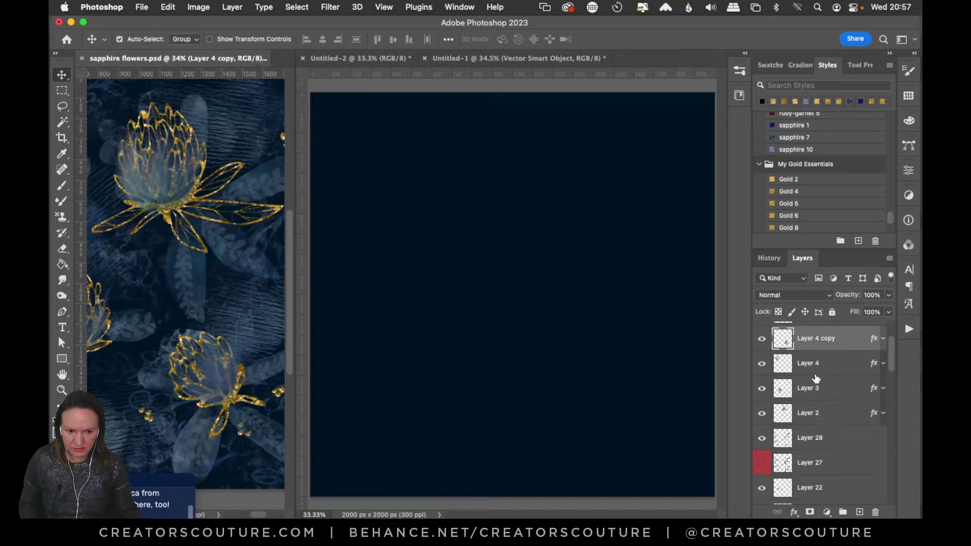
# Set sapphire flowers.psd to 33.3% zoom around its gold flowers, and widen the Untitled-2 pane beside it slightly.
pyautogui.click(585, 310)
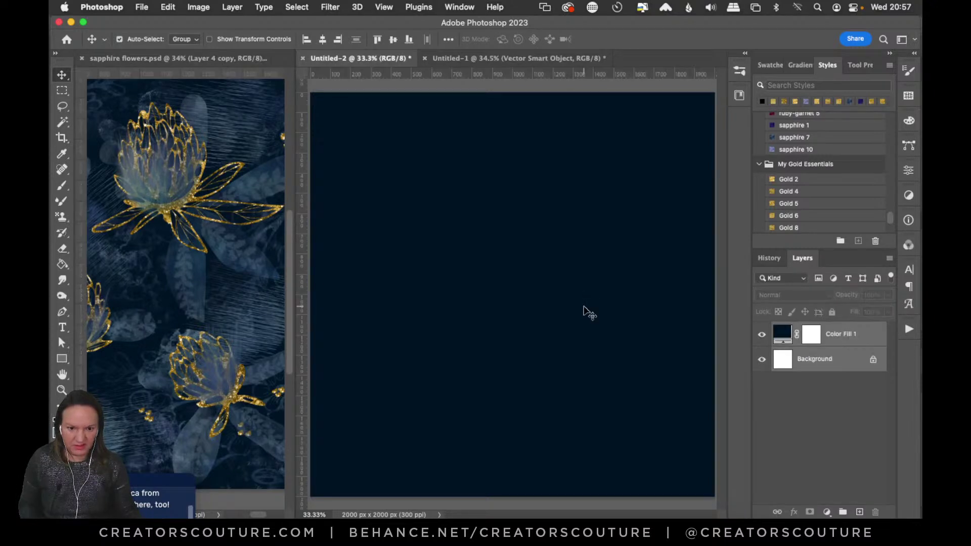
pyautogui.click(291, 204)
pyautogui.press('super+0')
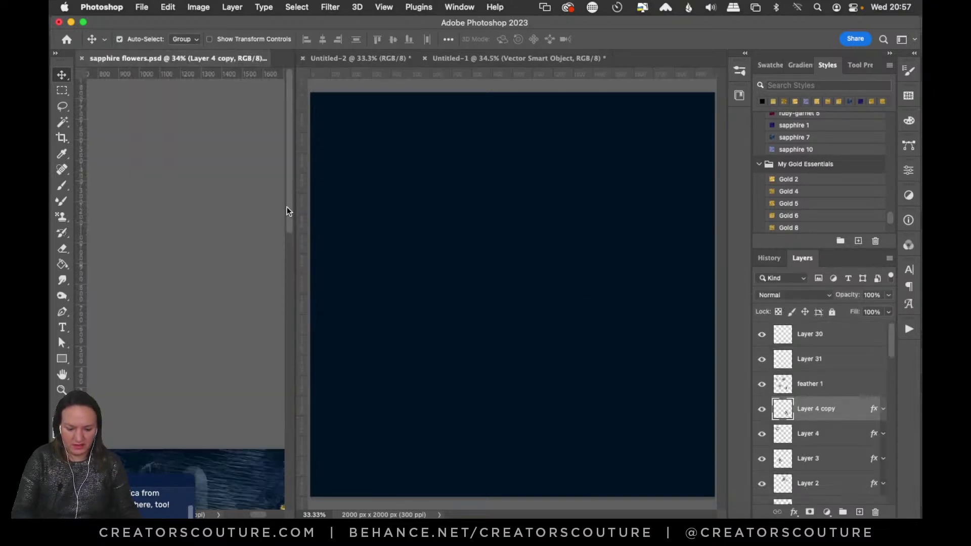
pyautogui.press('z')
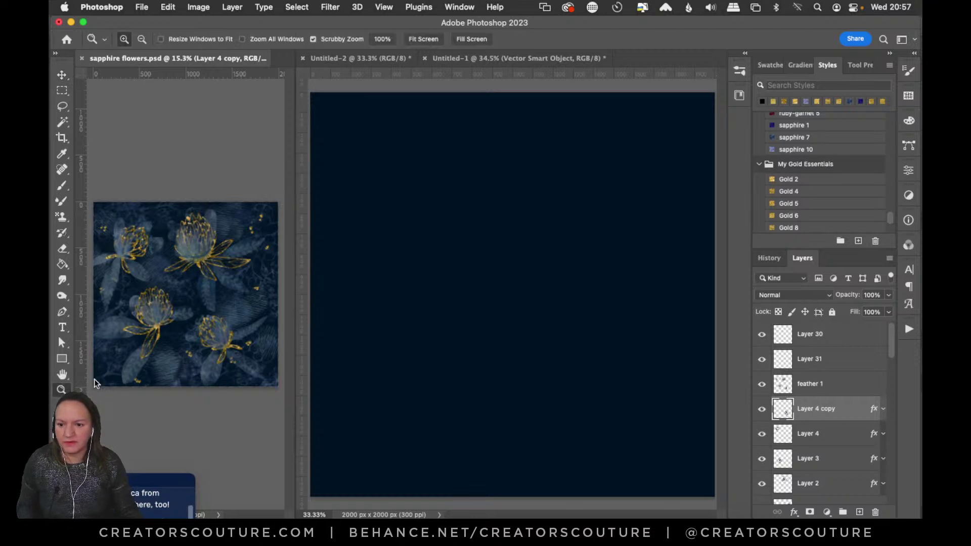
pyautogui.click(215, 313)
pyautogui.click(216, 314)
pyautogui.click(215, 314)
pyautogui.scroll(-5, 216, 299)
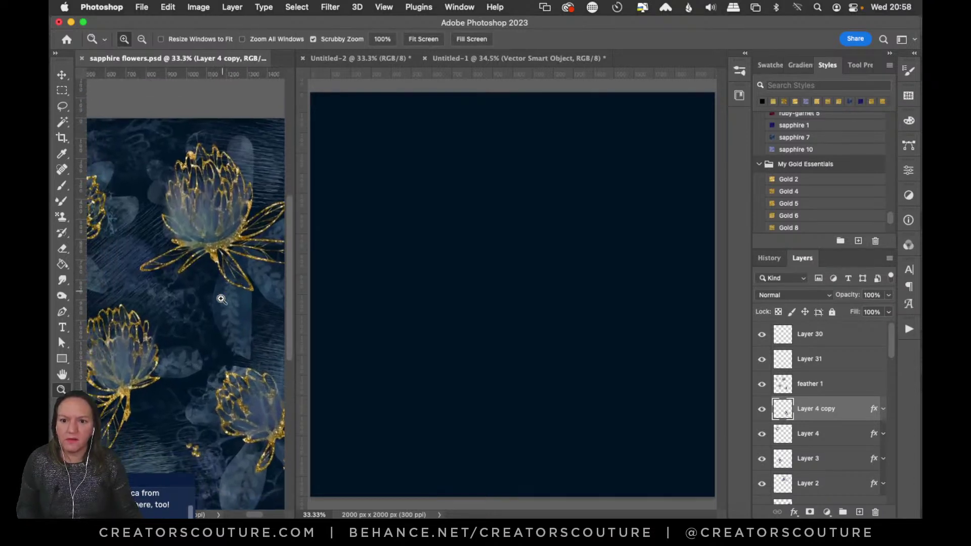
pyautogui.click(489, 257)
pyautogui.moveTo(294, 204); pyautogui.dragTo(275, 210)
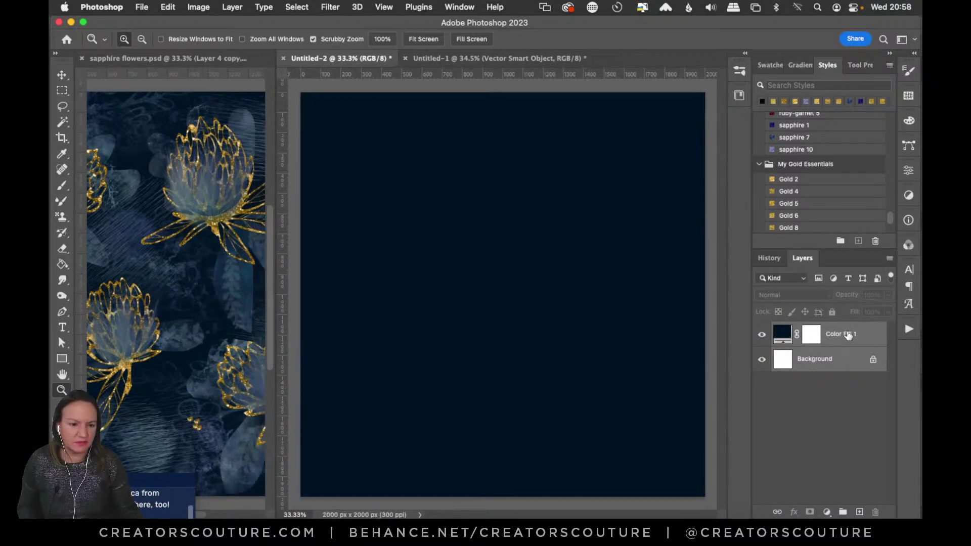
# Add a new layer above Color Fill 1 in Untitled-2, and choose the flower 1 brush at 738 px for the Brush tool.
pyautogui.click(848, 335)
pyautogui.click(859, 512)
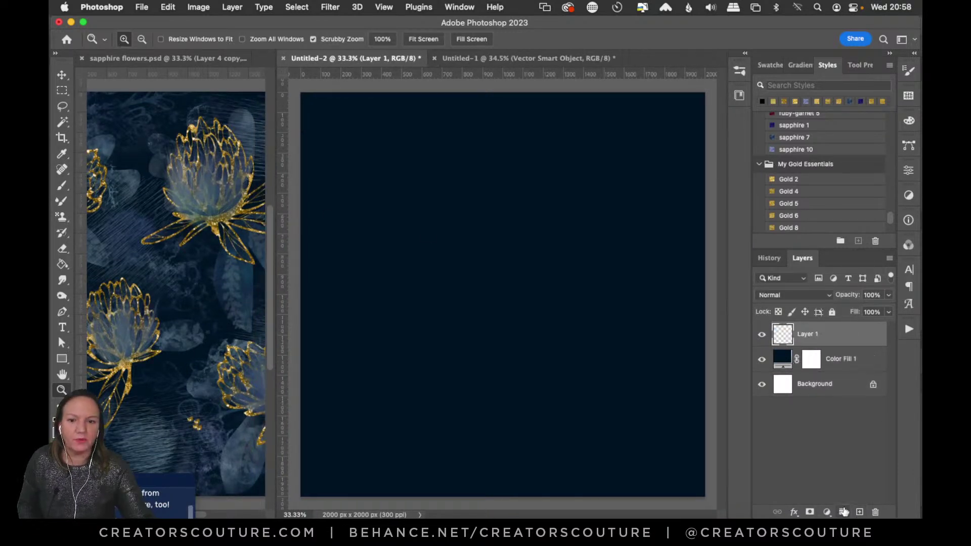
pyautogui.click(69, 183)
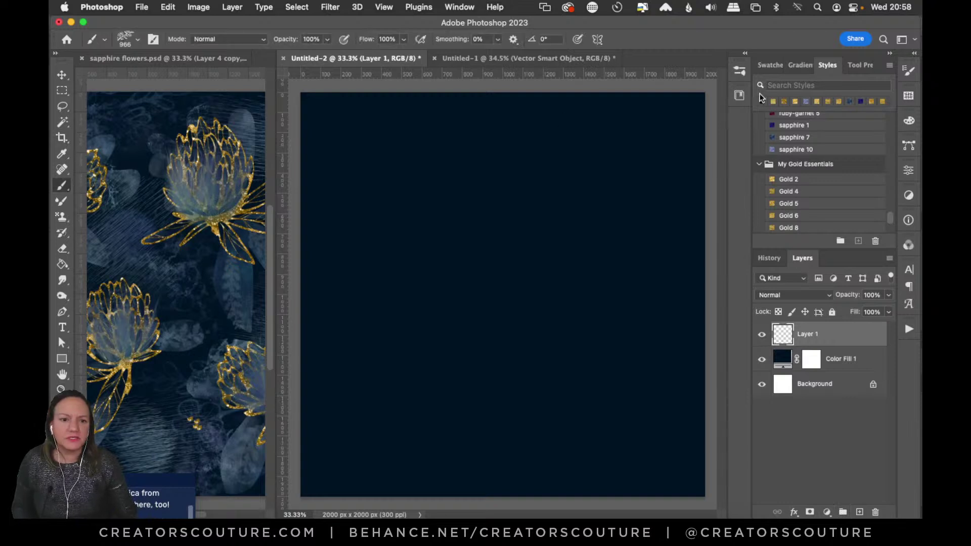
pyautogui.click(739, 70)
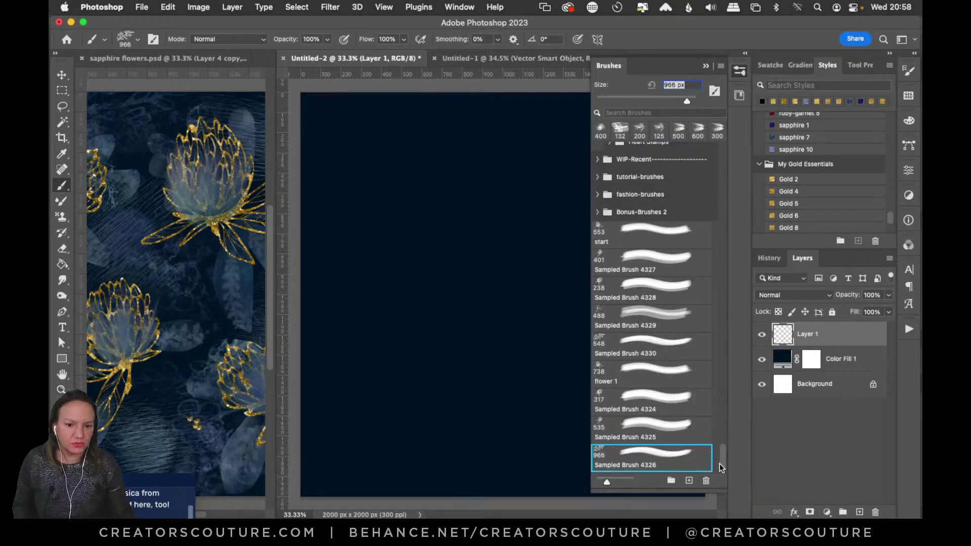
pyautogui.click(646, 383)
# Stamp a single flower 1 motif in the canvas's upper right area, undoing the trial stamps made before it.
pyautogui.click(440, 229)
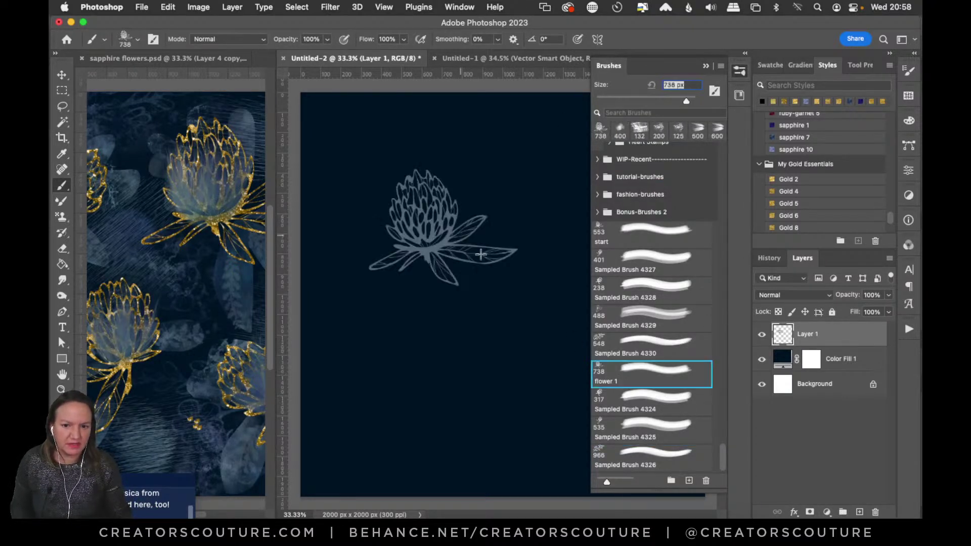
pyautogui.click(739, 71)
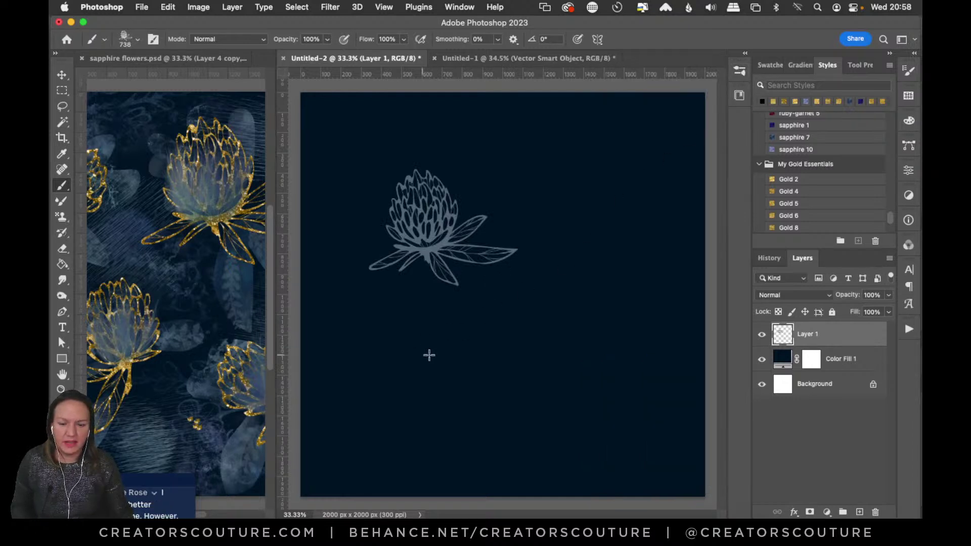
pyautogui.click(593, 186)
pyautogui.press('super+z')
pyautogui.press('super+z')
pyautogui.click(589, 185)
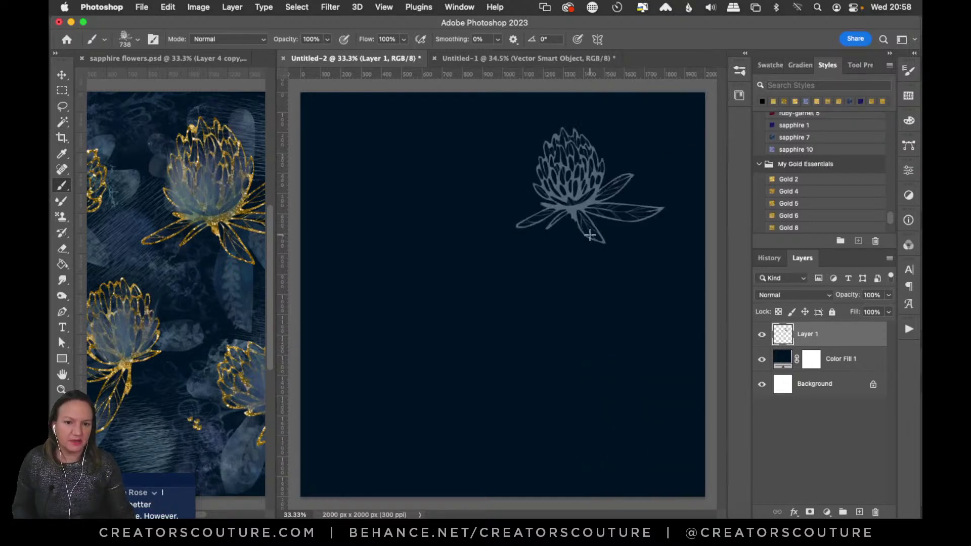
# Try stamping a second flower 1 motif near the lower middle of the canvas, and undo it.
pyautogui.click(739, 73)
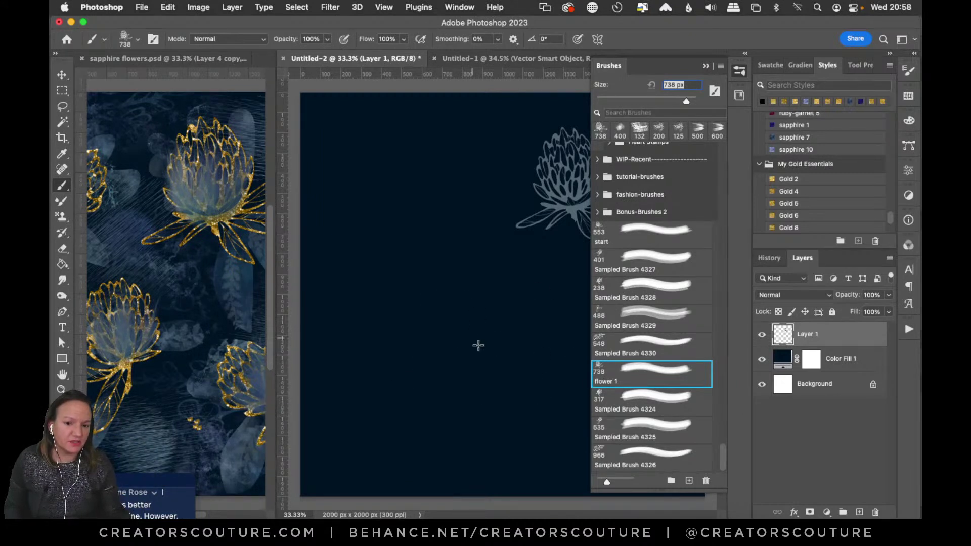
pyautogui.click(474, 342)
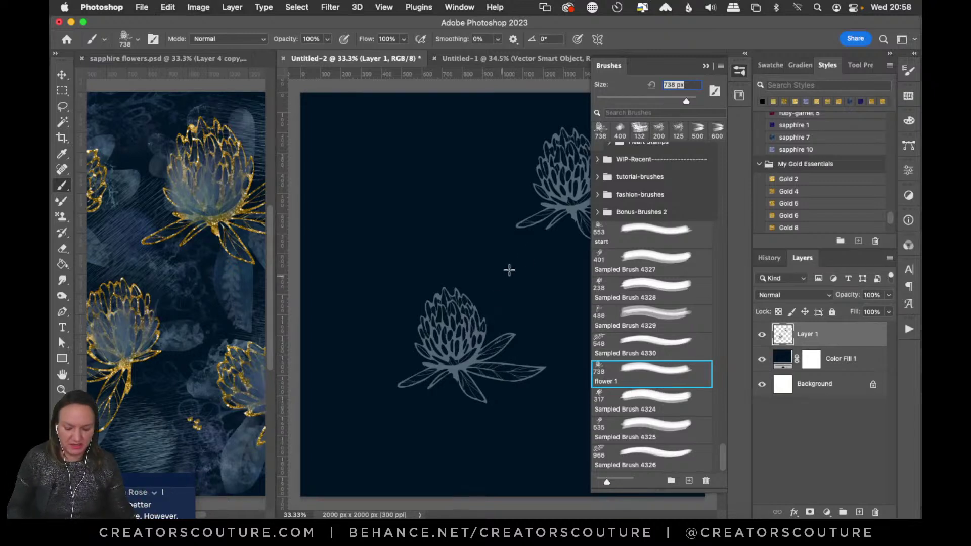
pyautogui.moveTo(161, 480); pyautogui.dragTo(177, 352)
pyautogui.click(374, 277)
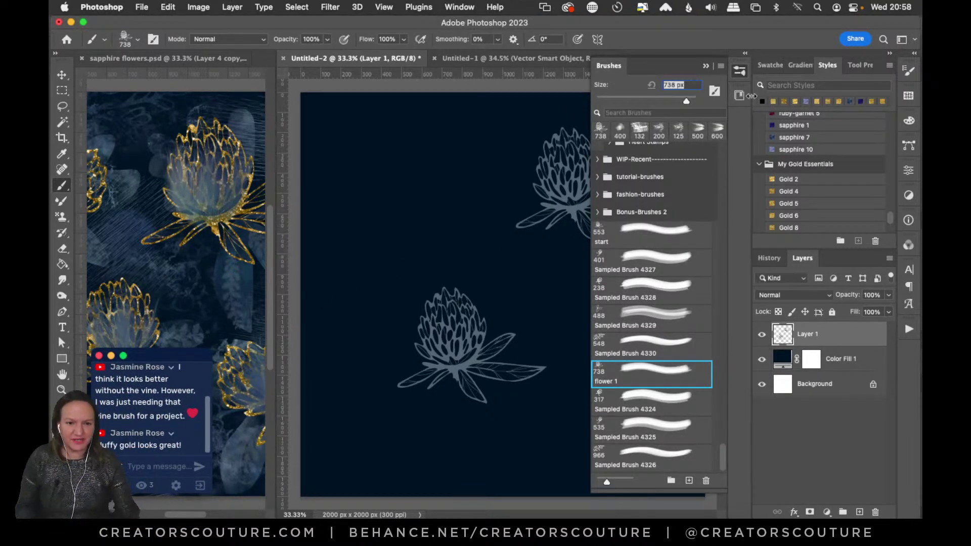
pyautogui.click(738, 72)
pyautogui.press('super+z')
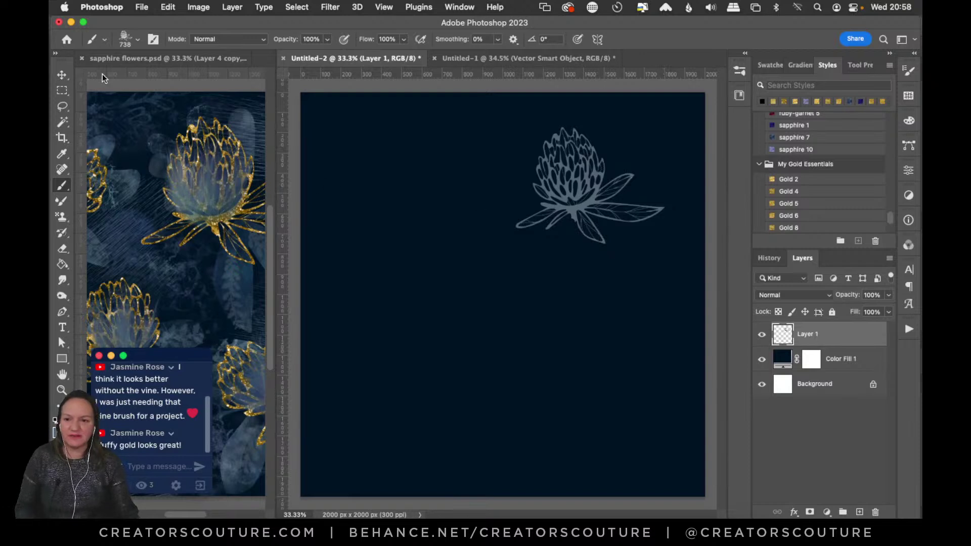
# Move the stamped flower slightly up and apply the Gold 17 style to Layer 1.
pyautogui.click(62, 75)
pyautogui.moveTo(578, 196); pyautogui.dragTo(581, 183)
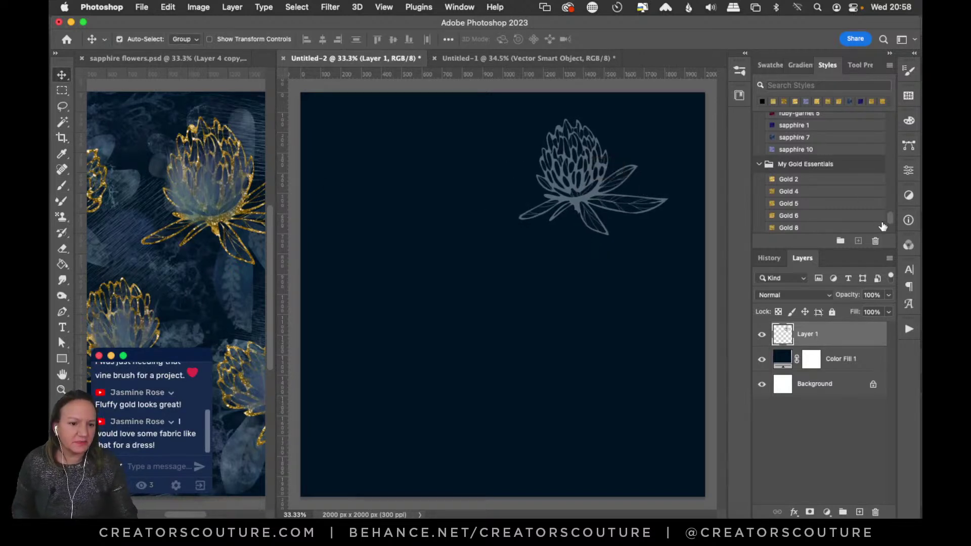
pyautogui.scroll(-3, 887, 216)
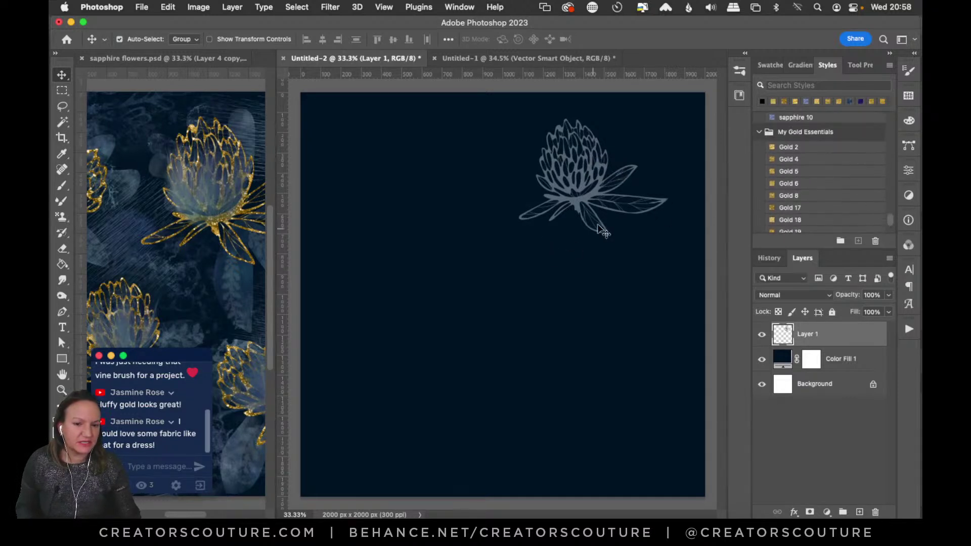
pyautogui.click(794, 208)
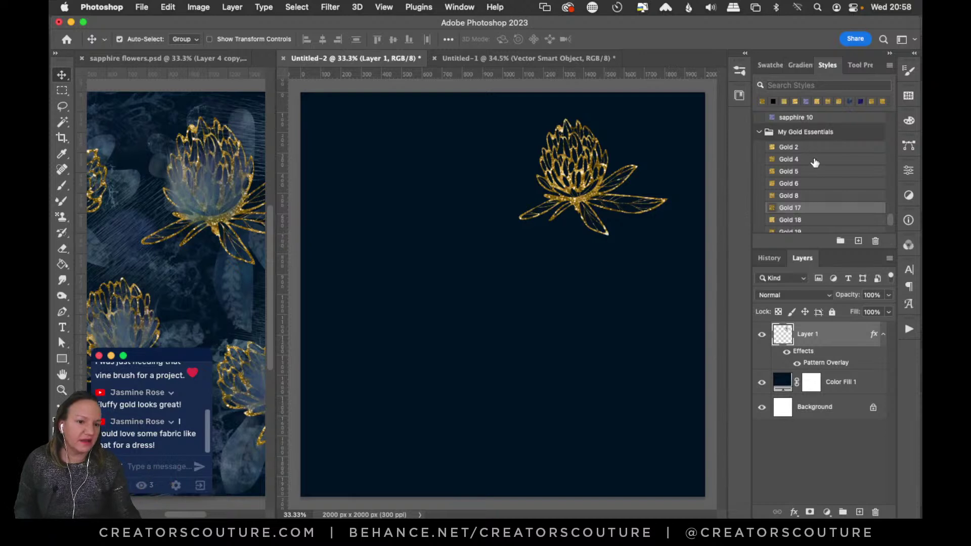
pyautogui.scroll(-3, 888, 222)
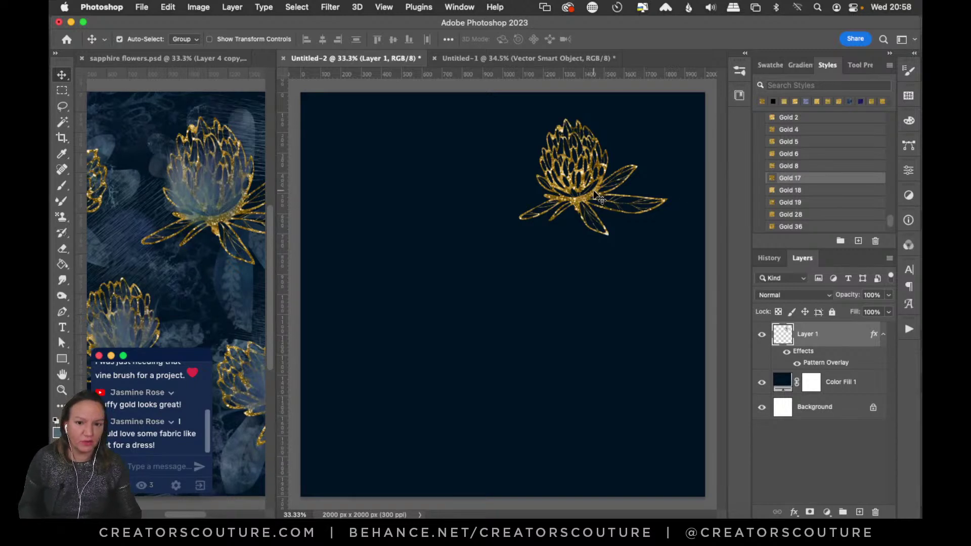
# Rotate the gold flower on Layer 1 about 13° counterclockwise.
pyautogui.hotkey('ctrl', 't')
pyautogui.moveTo(668, 171); pyautogui.dragTo(700, 152)
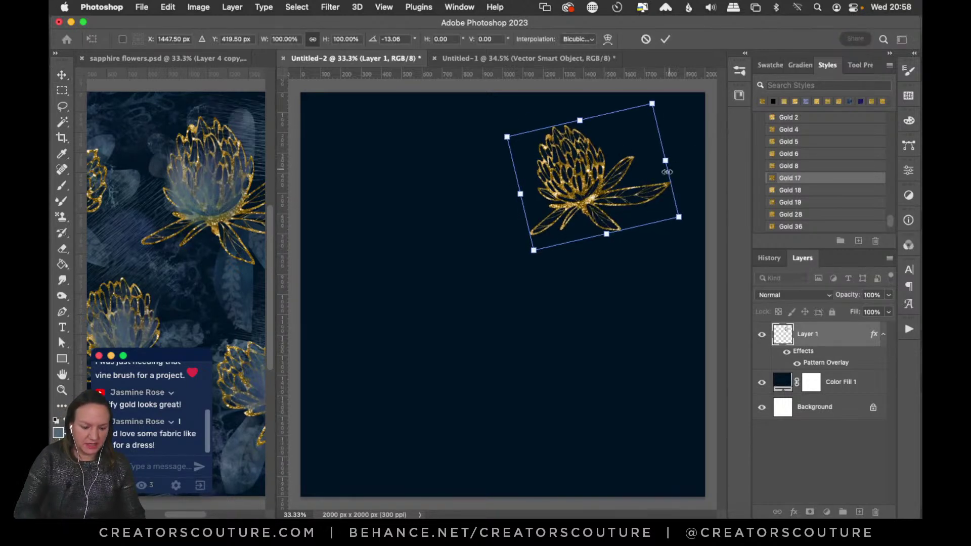
pyautogui.press('Escape')
pyautogui.moveTo(600, 179); pyautogui.dragTo(598, 180)
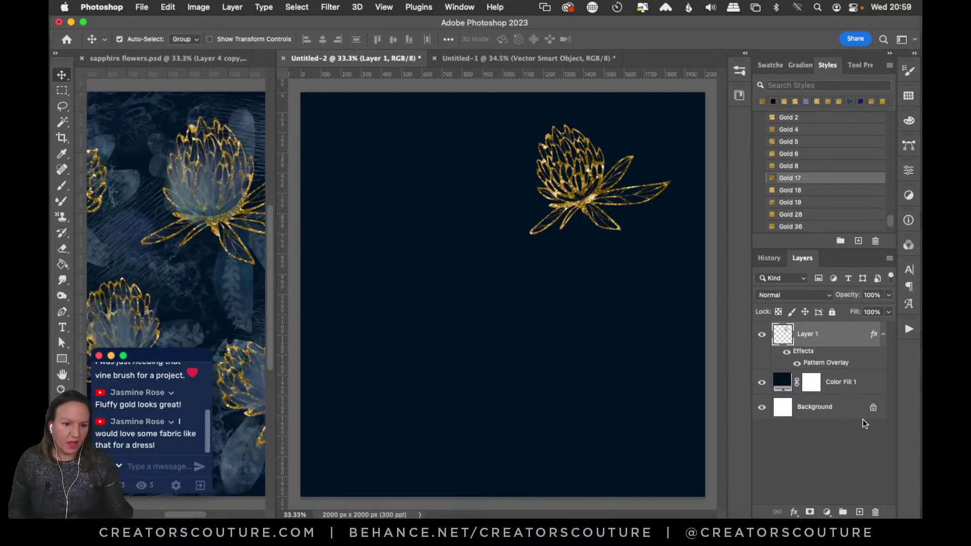
# Add a new layer above Layer 1 with the Gold 17 style, and choose Sampled Brush 4324 for painting.
pyautogui.click(859, 511)
pyautogui.click(806, 178)
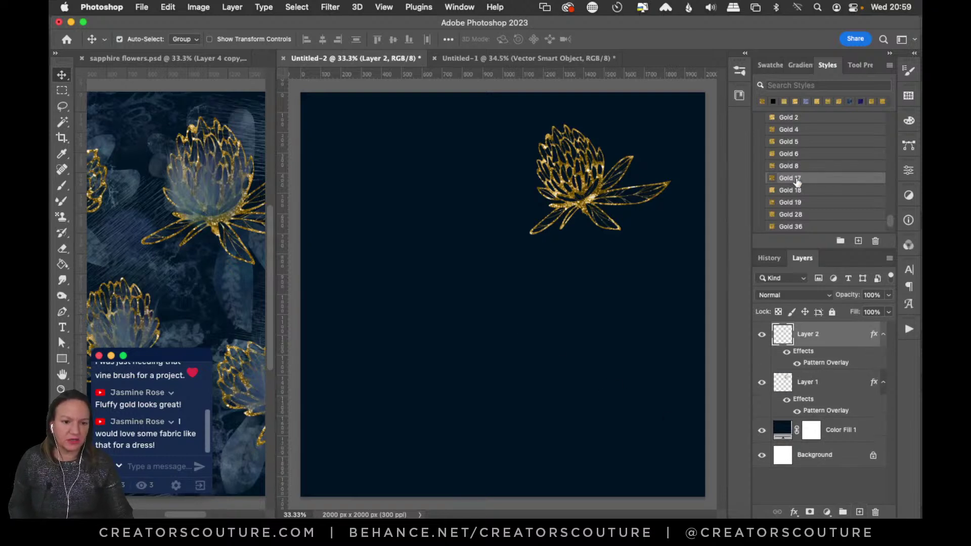
pyautogui.click(739, 71)
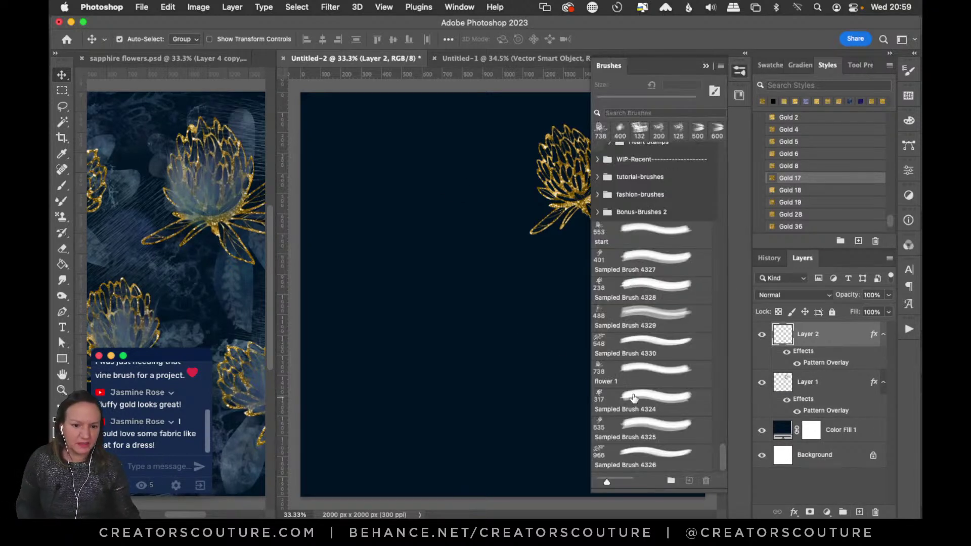
pyautogui.click(630, 412)
# Enlarge the brush to 600 px and stamp its flower in the upper left area of the canvas, undoing the smaller trial stamp.
pyautogui.click(398, 246)
pyautogui.press('super+z')
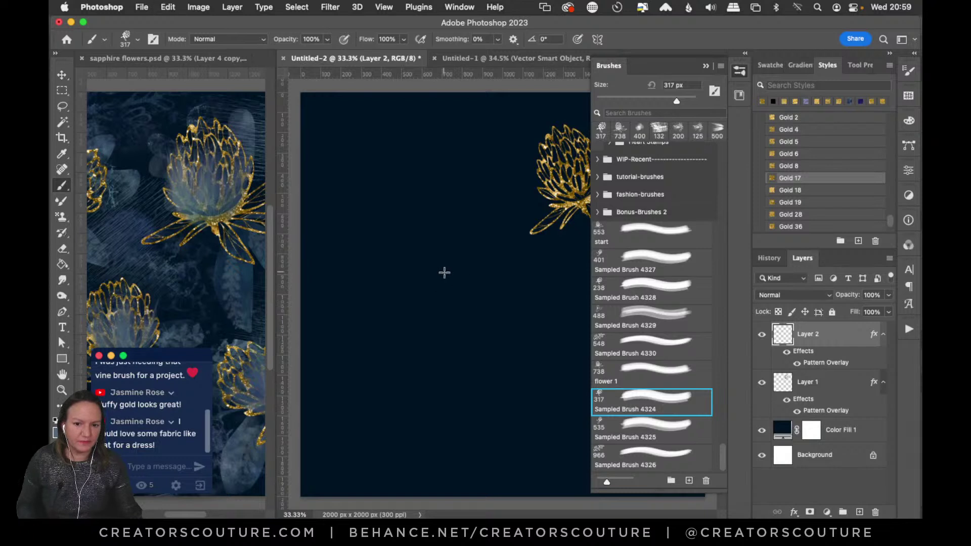
pyautogui.press(']')
pyautogui.press(']')
pyautogui.press(']')
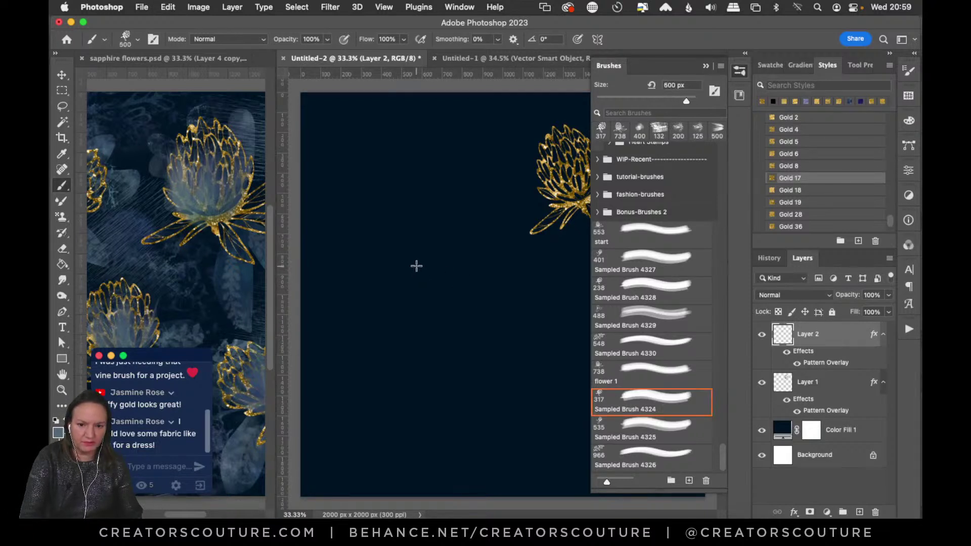
pyautogui.click(405, 245)
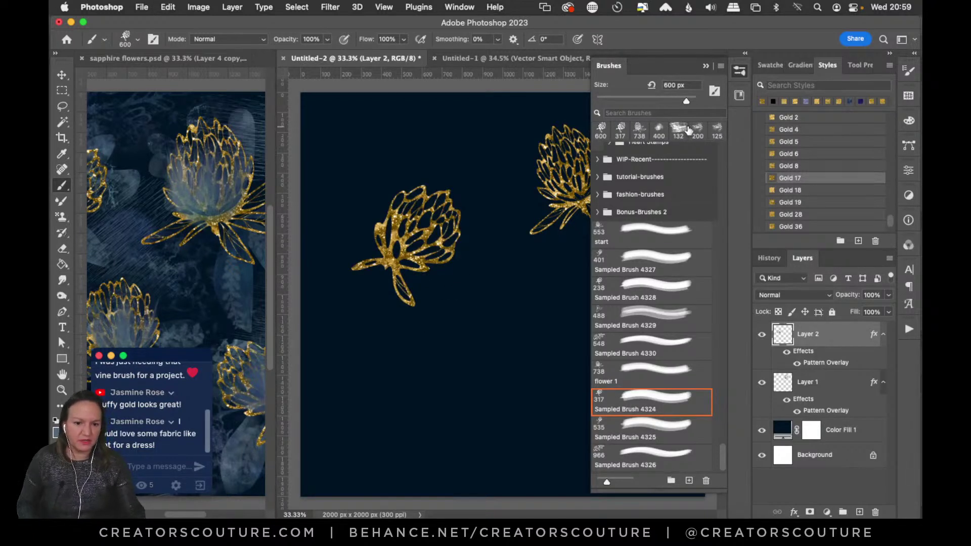
# Rotate the gold flower on Layer 2 slightly counterclockwise, undoing the stray brush stamp.
pyautogui.click(737, 73)
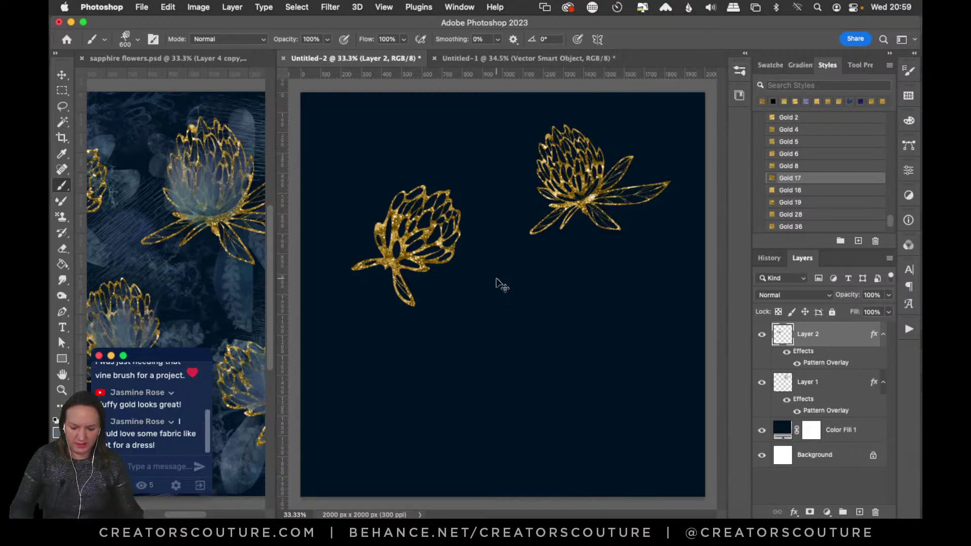
pyautogui.press('super+t')
pyautogui.moveTo(508, 300); pyautogui.dragTo(516, 278)
pyautogui.press('Return')
pyautogui.click(425, 246)
pyautogui.press('super+z')
# Move the rotated gold flower on Layer 2 slightly to the left.
pyautogui.click(61, 74)
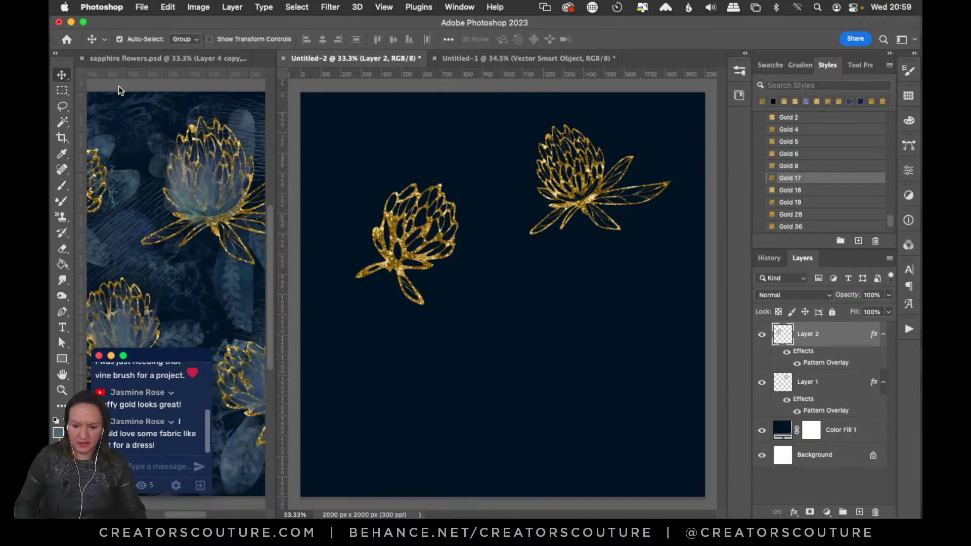
pyautogui.press('super+t')
pyautogui.moveTo(400, 241)
pyautogui.mouseDown()
pyautogui.moveTo(382, 248)
pyautogui.moveTo(389, 243)
pyautogui.mouseUp()
pyautogui.press('Return')
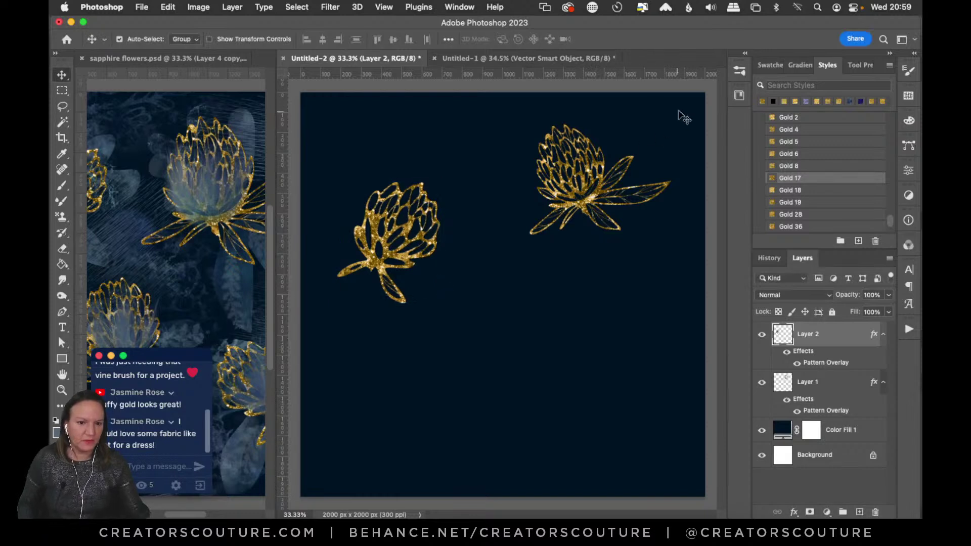
# Choose Sampled Brush 4325 for painting and add a new layer above Layer 2.
pyautogui.click(739, 70)
pyautogui.doubleClick(654, 434)
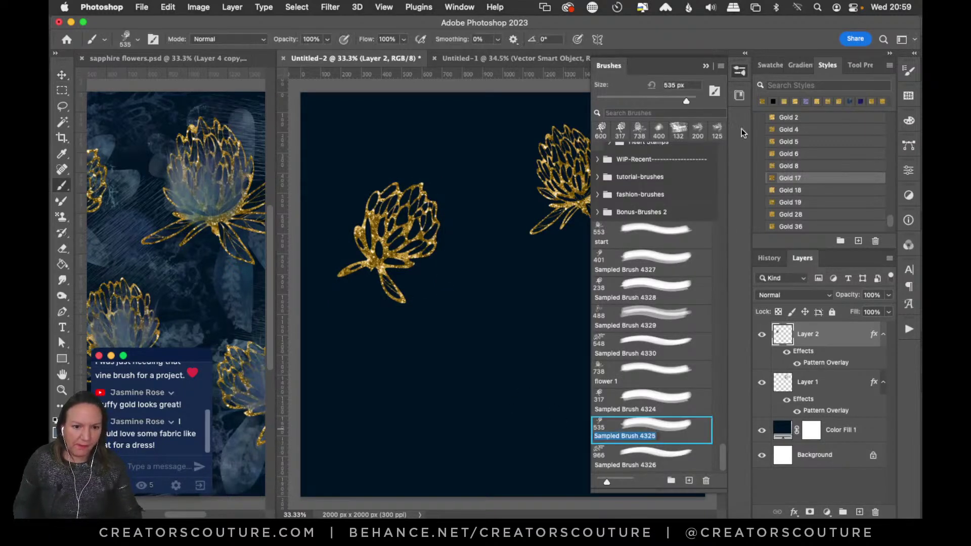
pyautogui.click(858, 512)
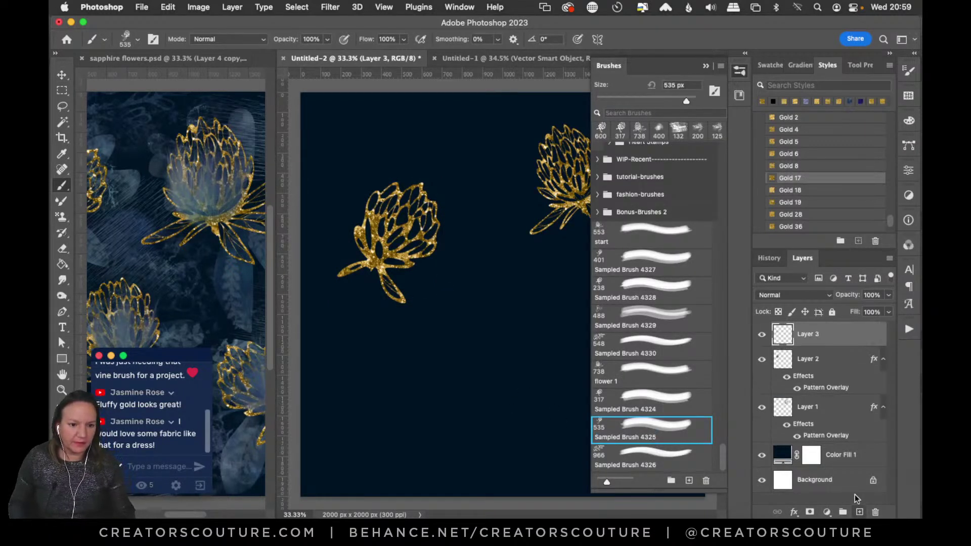
# Stamp the brush's flower at 800 px in the lower right canvas area, undoing smaller trial stamps, and apply the Gold 17 style to Layer 3.
pyautogui.click(489, 405)
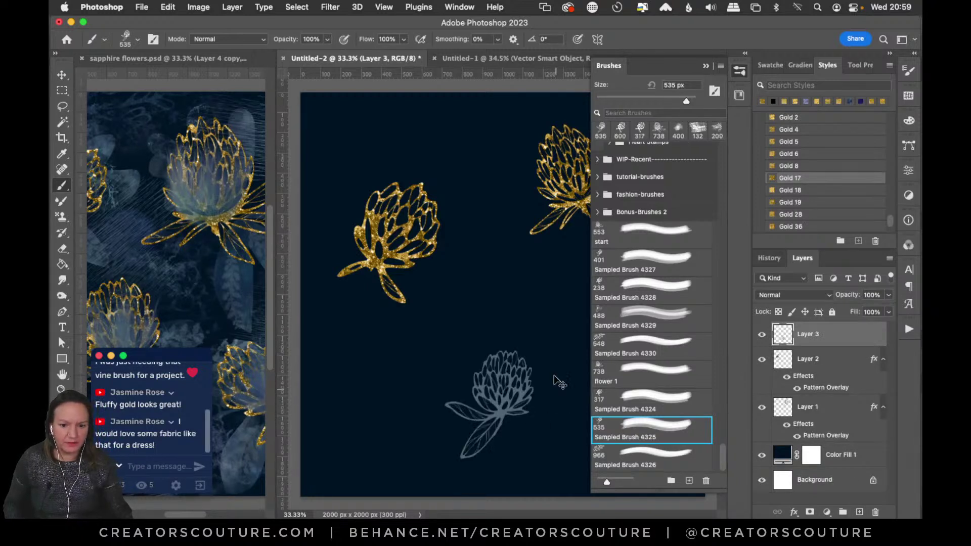
pyautogui.press('super+z')
pyautogui.press(']')
pyautogui.press(']')
pyautogui.click(524, 381)
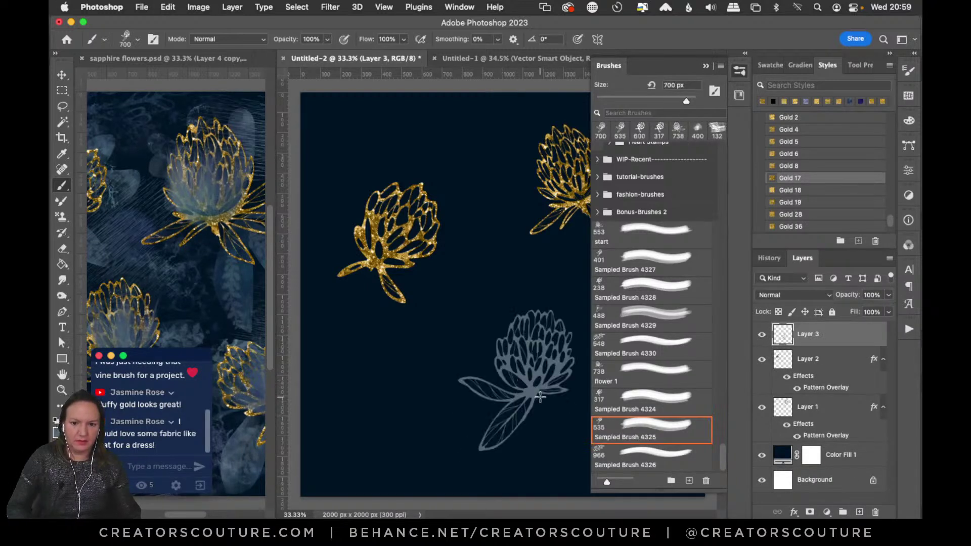
pyautogui.press('super+z')
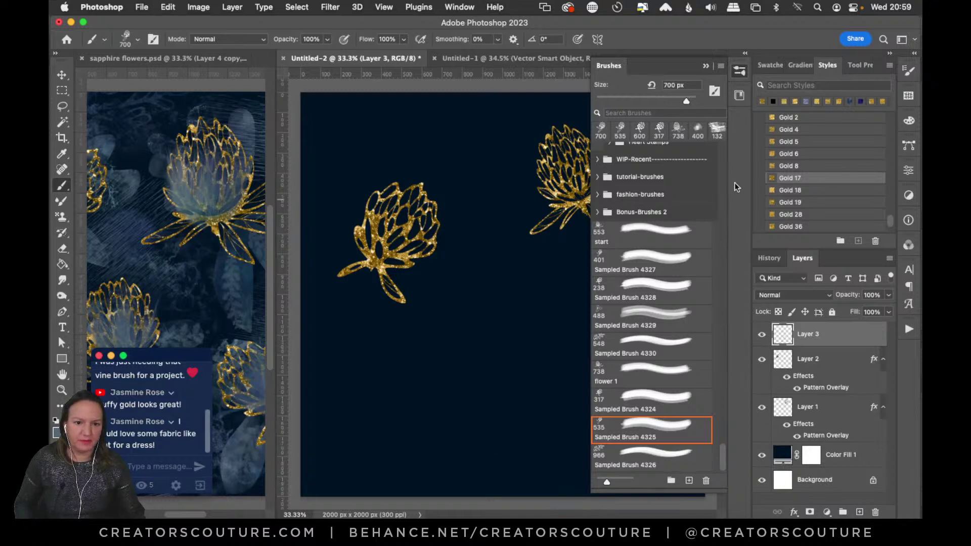
pyautogui.click(738, 75)
pyautogui.click(593, 377)
pyautogui.press('super+z')
pyautogui.click(572, 367)
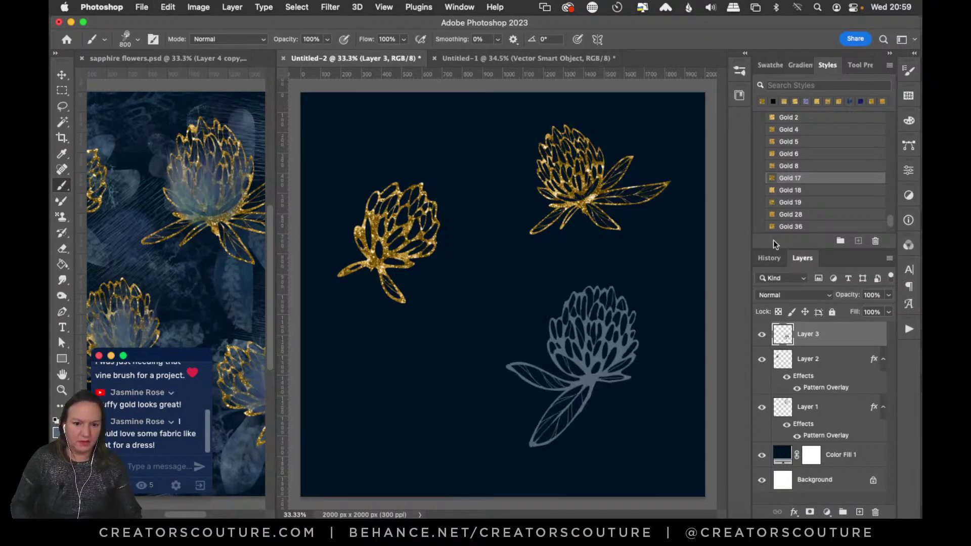
pyautogui.click(791, 189)
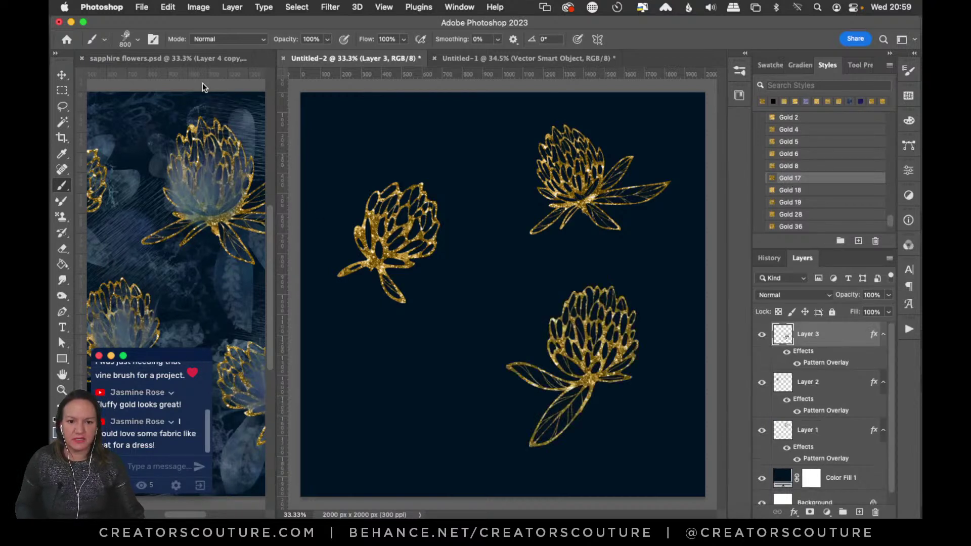
# Shift the lower right flower slightly down and left, and the two upper flowers slightly up and left.
pyautogui.click(62, 74)
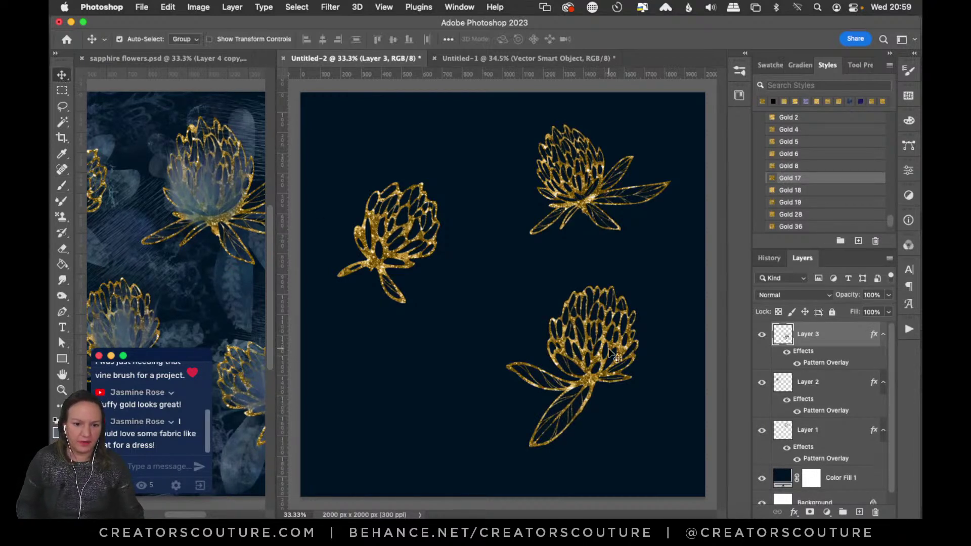
pyautogui.moveTo(603, 348); pyautogui.dragTo(594, 358)
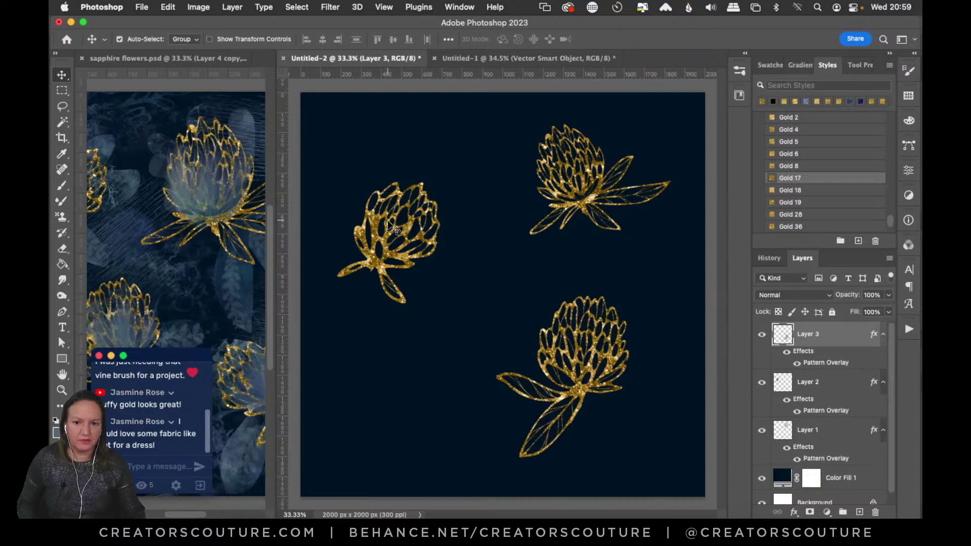
pyautogui.moveTo(383, 227); pyautogui.dragTo(372, 200)
pyautogui.moveTo(589, 182); pyautogui.dragTo(584, 171)
# Add a new layer above Layer 3 with the Gold 17 style and choose Sampled Brush 4325 at 535 px.
pyautogui.click(859, 512)
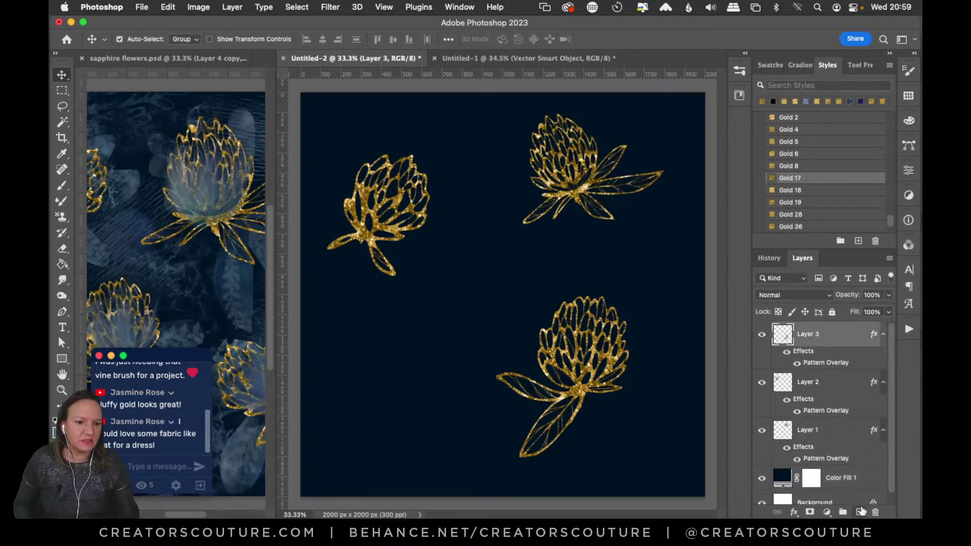
pyautogui.click(809, 178)
pyautogui.click(739, 71)
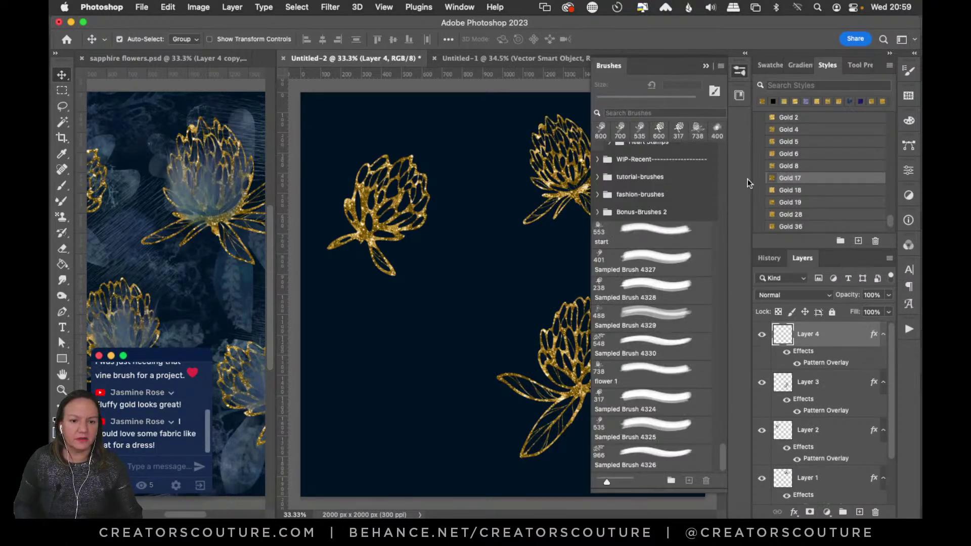
pyautogui.click(654, 464)
pyautogui.click(626, 423)
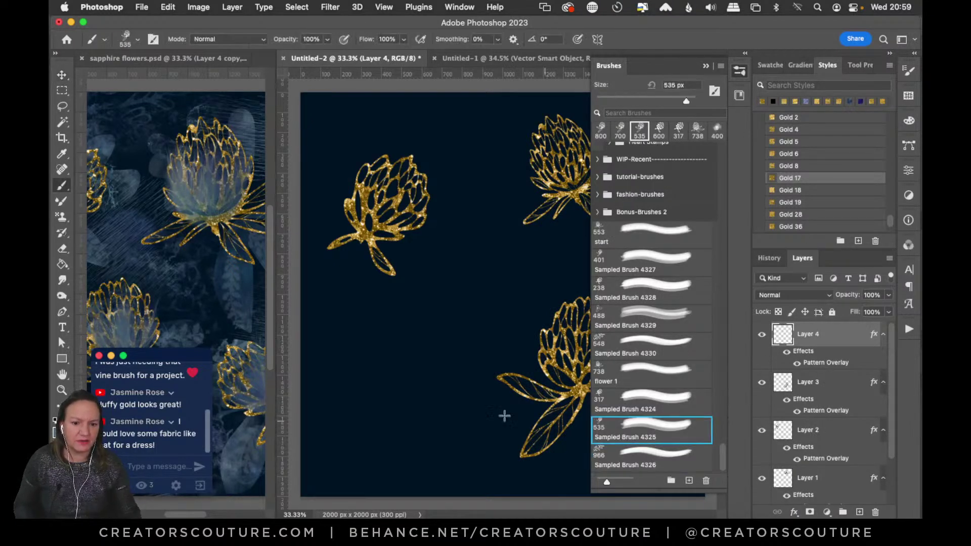
pyautogui.click(739, 72)
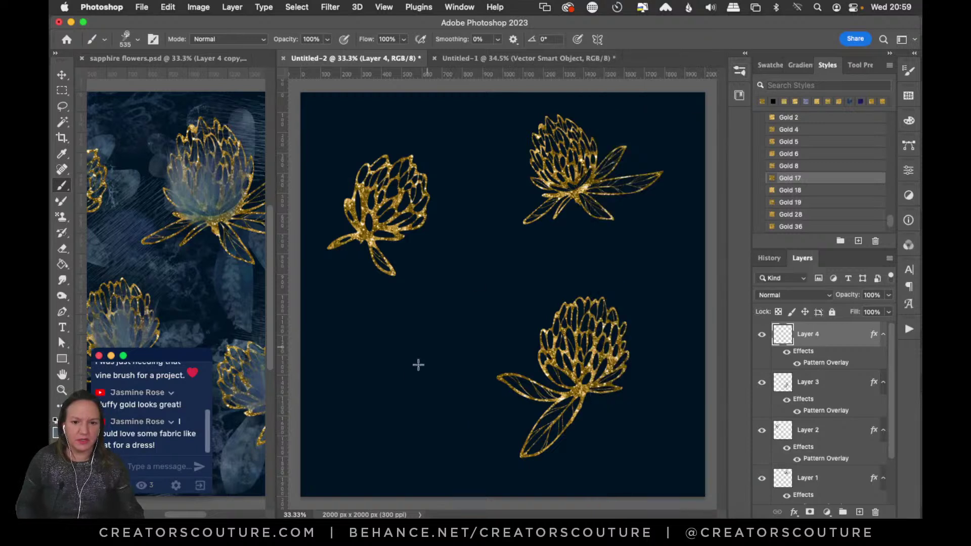
# Duplicate the upper right flower on Layer 1 and place the copy in the lower left area of the canvas.
pyautogui.click(62, 75)
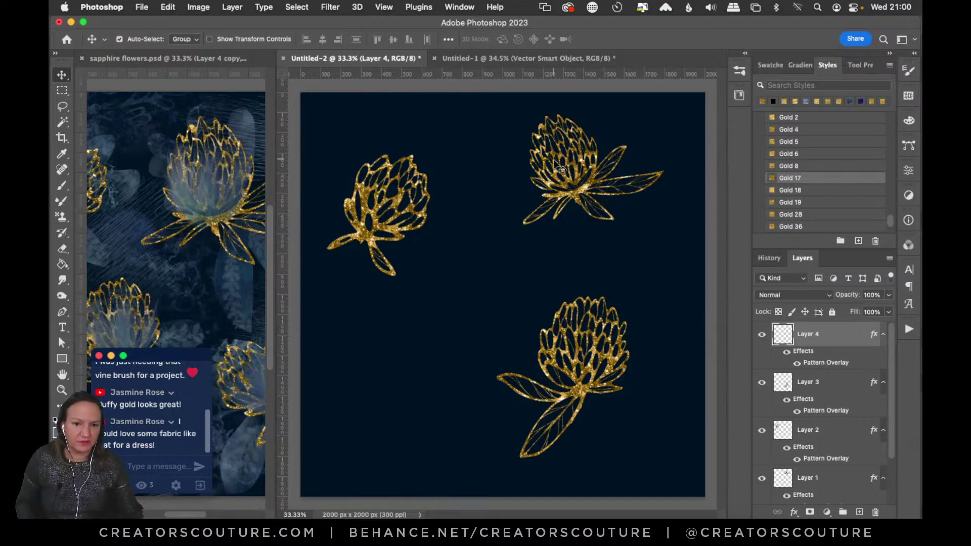
pyautogui.click(567, 185)
pyautogui.click(762, 444)
pyautogui.click(761, 444)
pyautogui.moveTo(812, 448); pyautogui.dragTo(828, 431)
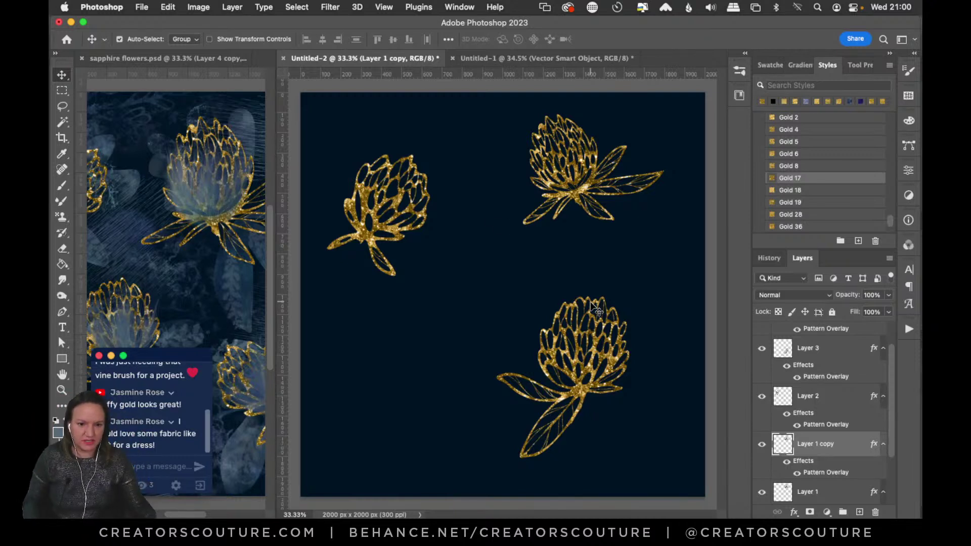
pyautogui.moveTo(586, 191); pyautogui.dragTo(399, 412)
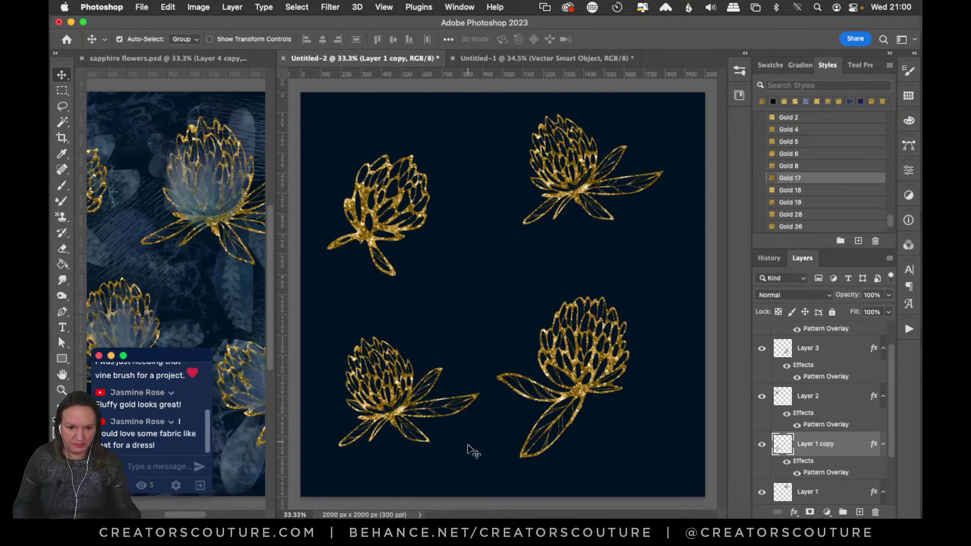
# Flip the copied flower on Layer 1 copy horizontally.
pyautogui.click(168, 6)
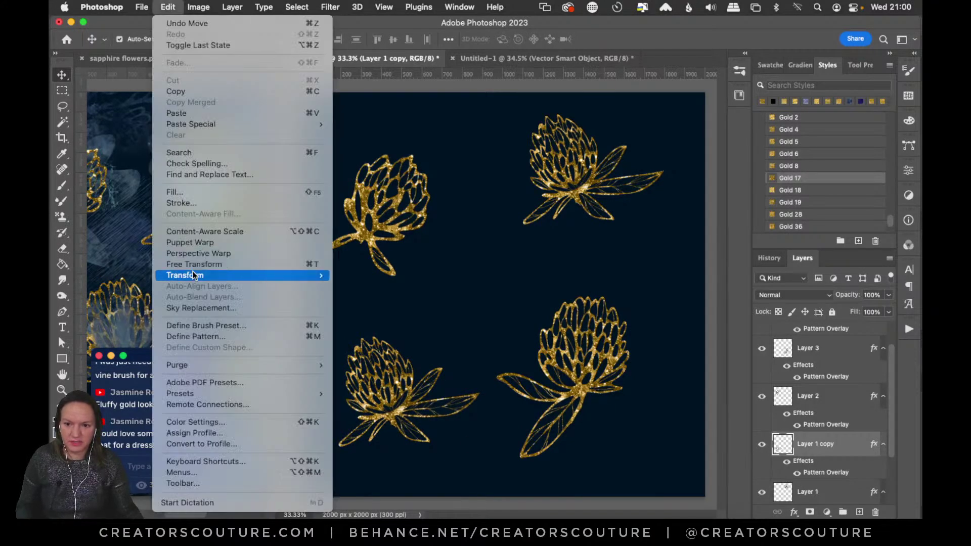
pyautogui.moveTo(191, 275)
pyautogui.click(391, 489)
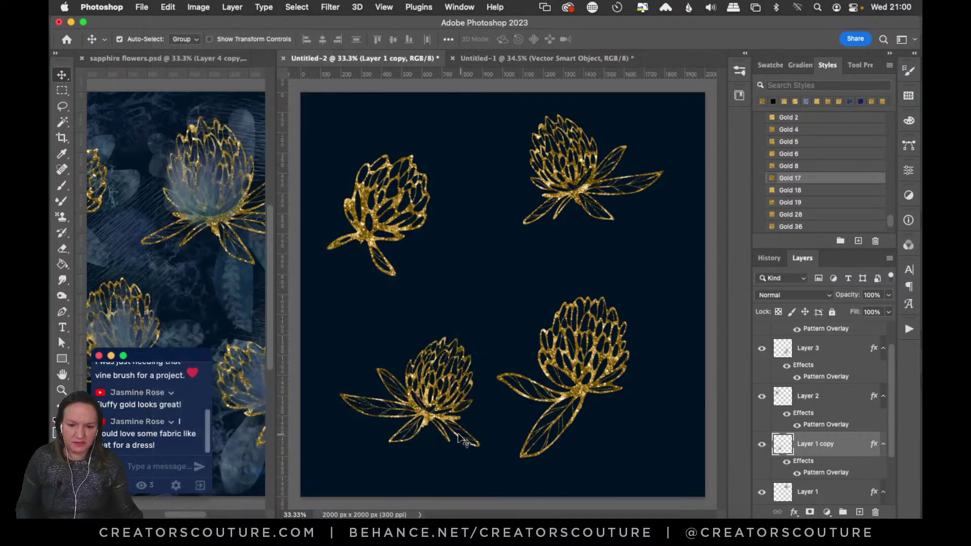
# Move the Layer 3 flower up and right, and the flipped copy down toward the canvas's lower left corner.
pyautogui.moveTo(589, 382); pyautogui.dragTo(616, 362)
pyautogui.moveTo(441, 397); pyautogui.dragTo(396, 416)
pyautogui.moveTo(600, 350); pyautogui.dragTo(600, 328)
pyautogui.moveTo(606, 316); pyautogui.dragTo(613, 307)
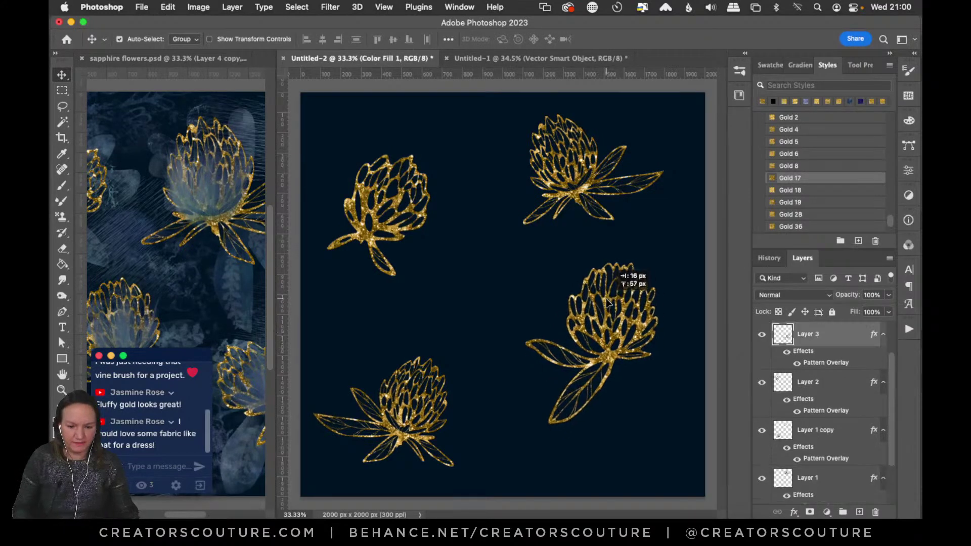
# Rotate the gold flower on Layer 3 about 17° clockwise.
pyautogui.hotkey('ctrl', 't')
pyautogui.moveTo(661, 252); pyautogui.dragTo(681, 276)
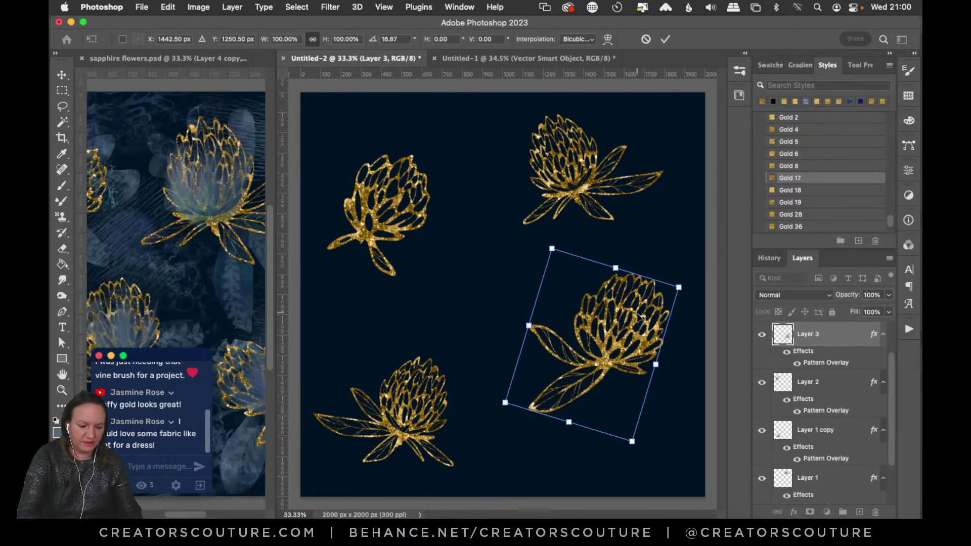
pyautogui.press('Return')
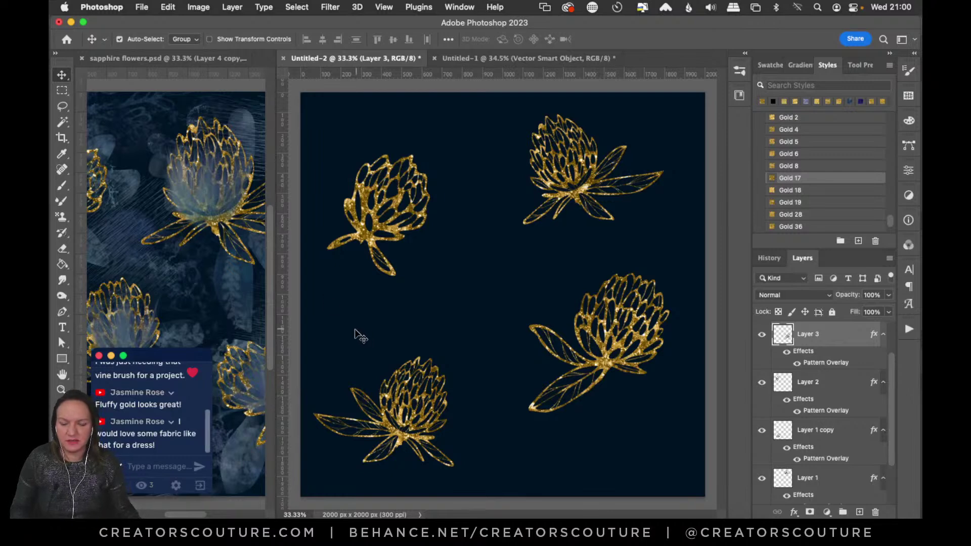
# Save the document in Photoshop format on the Desktop as demo-live.psd.
pyautogui.hotkey('ctrl', 's')
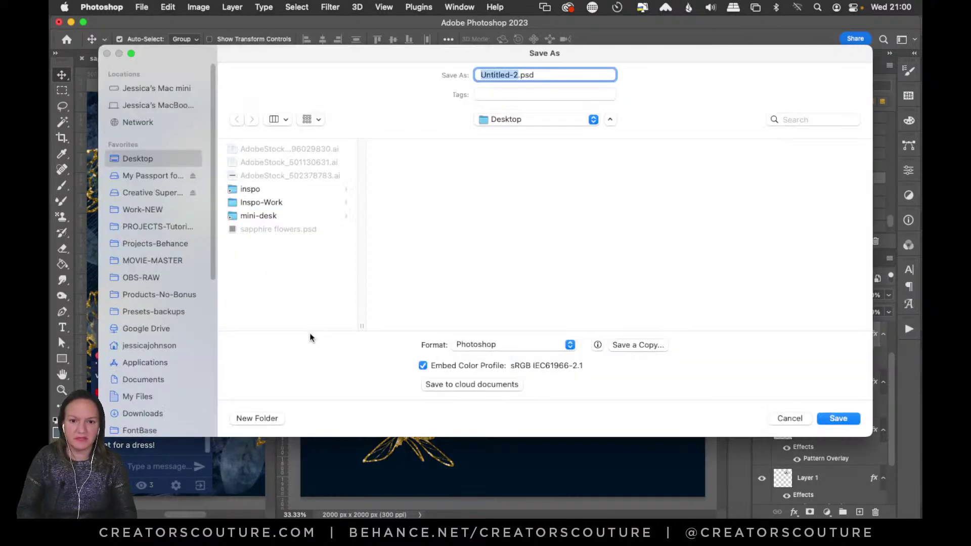
pyautogui.write('DEMO')
pyautogui.press('BackSpace')
pyautogui.press('BackSpace')
pyautogui.press('BackSpace')
pyautogui.write('demo-live')
pyautogui.press('Return')
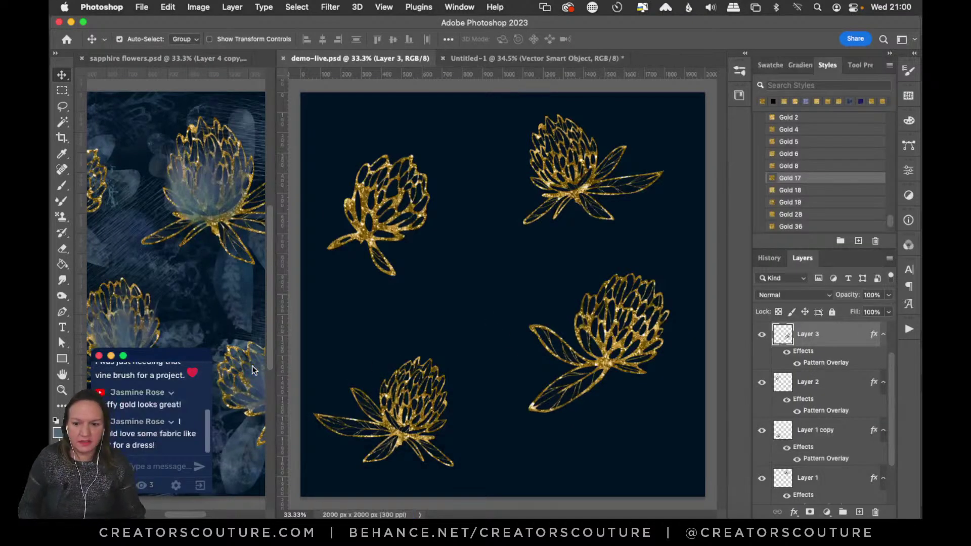
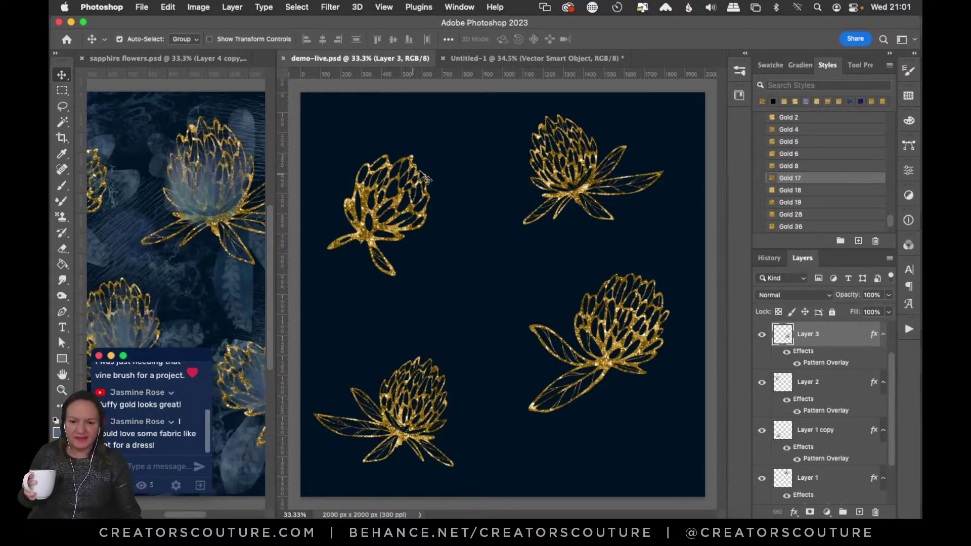
# Move the upper left flower on Layer 2 slightly right and toggle Layer 4's visibility to check its content.
pyautogui.moveTo(361, 204); pyautogui.dragTo(371, 205)
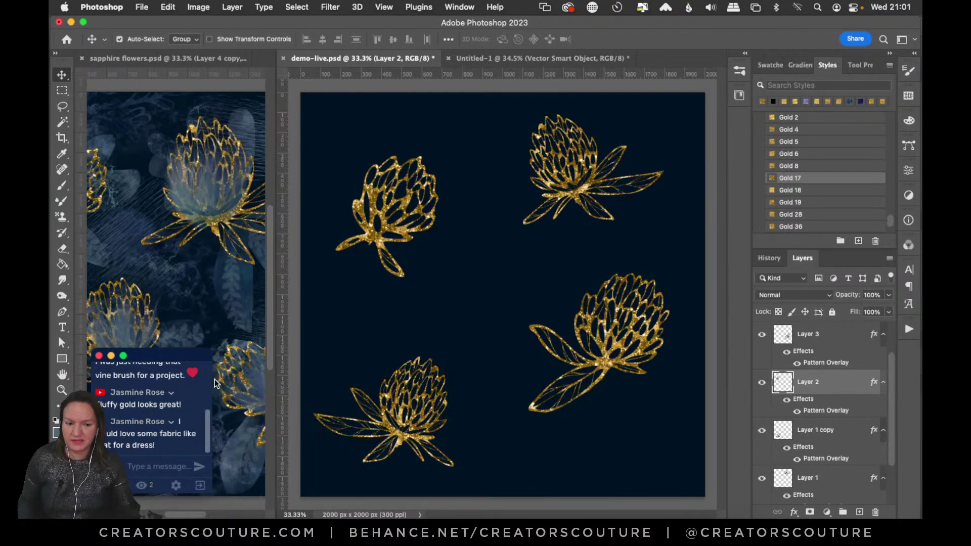
pyautogui.moveTo(887, 371); pyautogui.dragTo(896, 344)
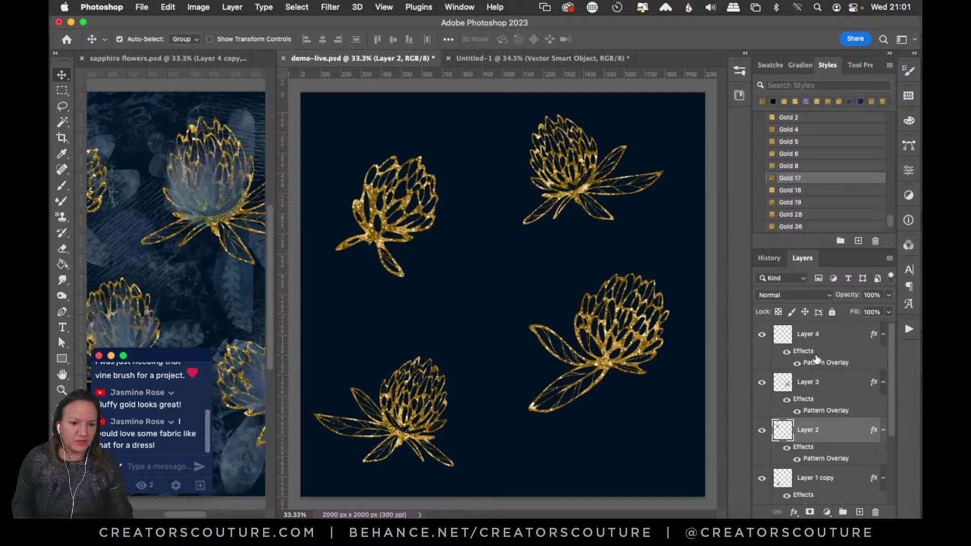
pyautogui.click(760, 336)
pyautogui.click(762, 336)
pyautogui.click(761, 337)
pyautogui.click(761, 337)
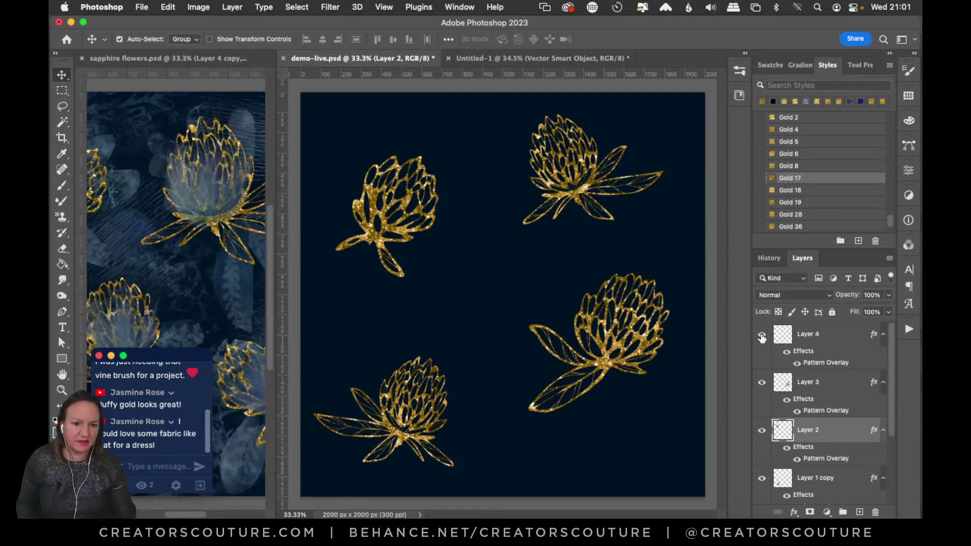
# Try to transform Layer 4, and delete that empty layer.
pyautogui.click(813, 339)
pyautogui.press('super+t')
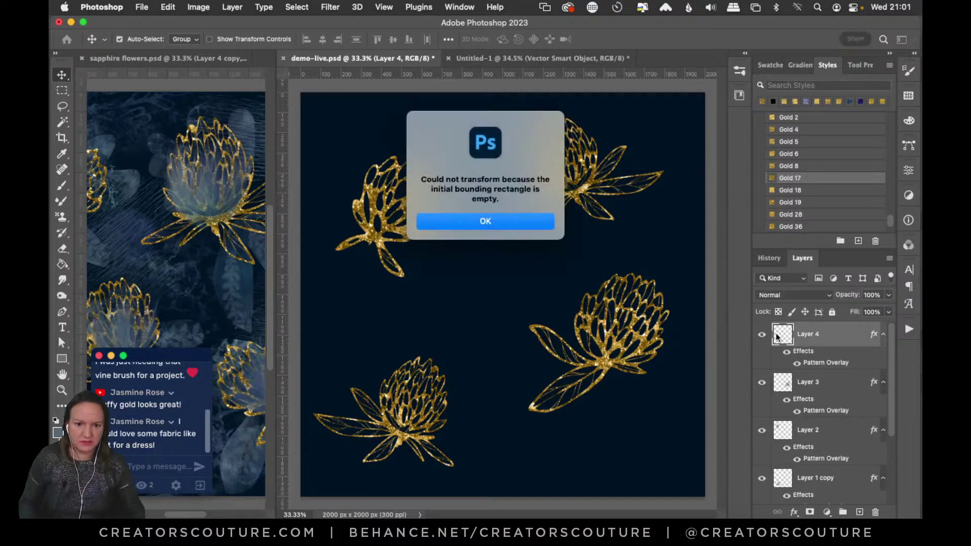
pyautogui.press('Return')
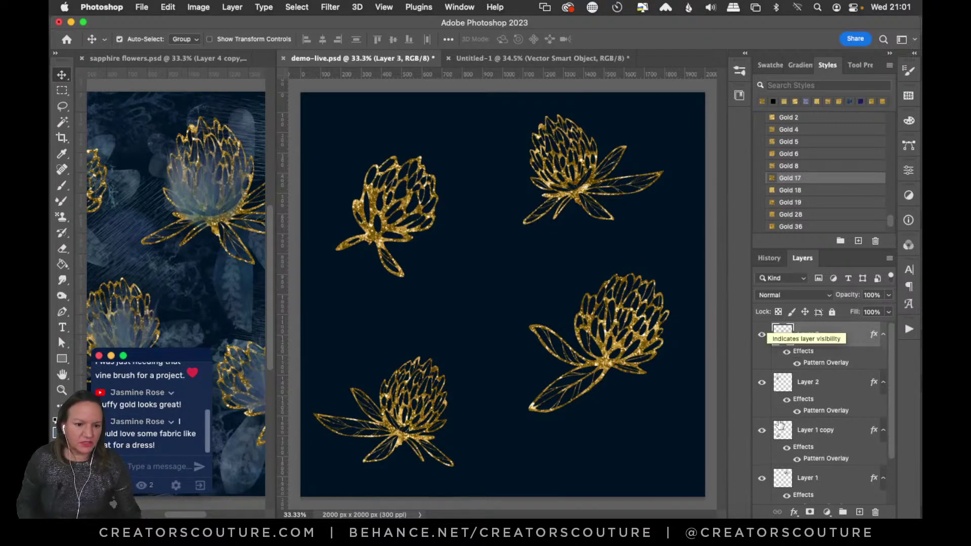
pyautogui.press('Delete')
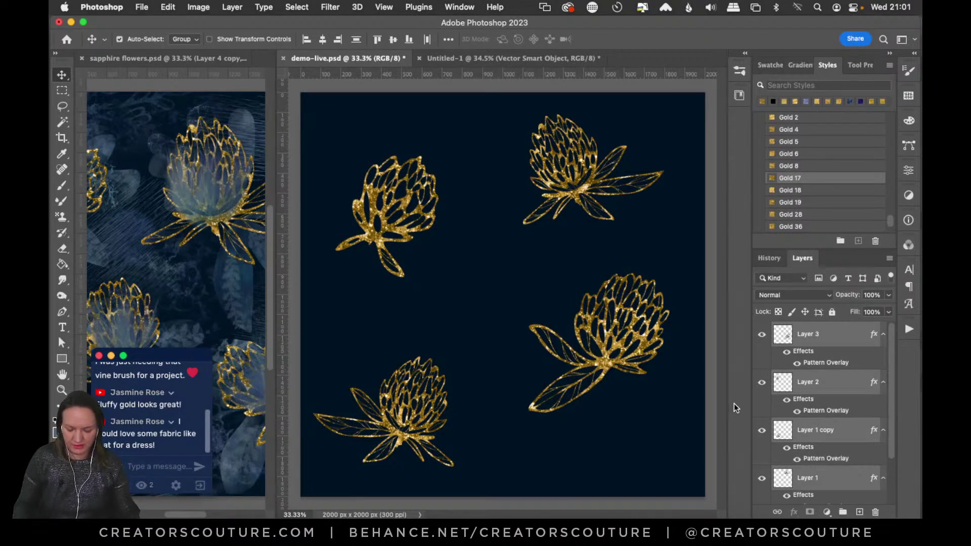
# Group the four gold flower layers and name the group "flower".
pyautogui.press('super+g')
pyautogui.doubleClick(821, 329)
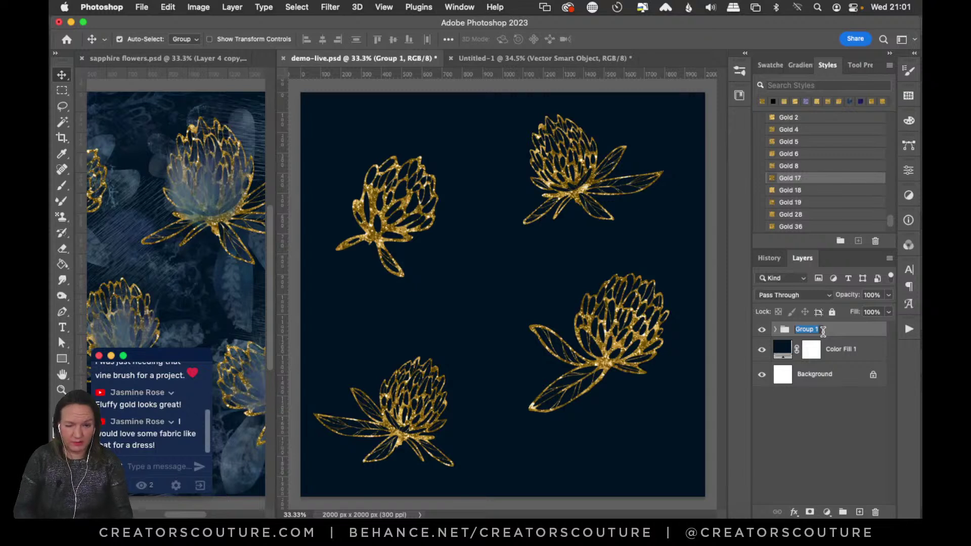
pyautogui.write('flower')
pyautogui.press('Return')
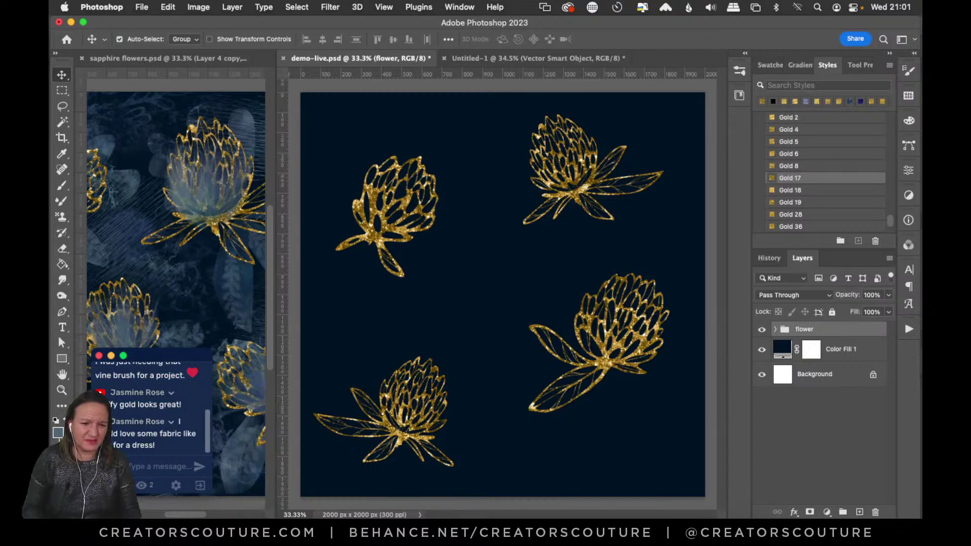
# Add a new layer above Color Fill 1 and lasso three leaf shapes around the base of the upper right flower.
pyautogui.click(834, 349)
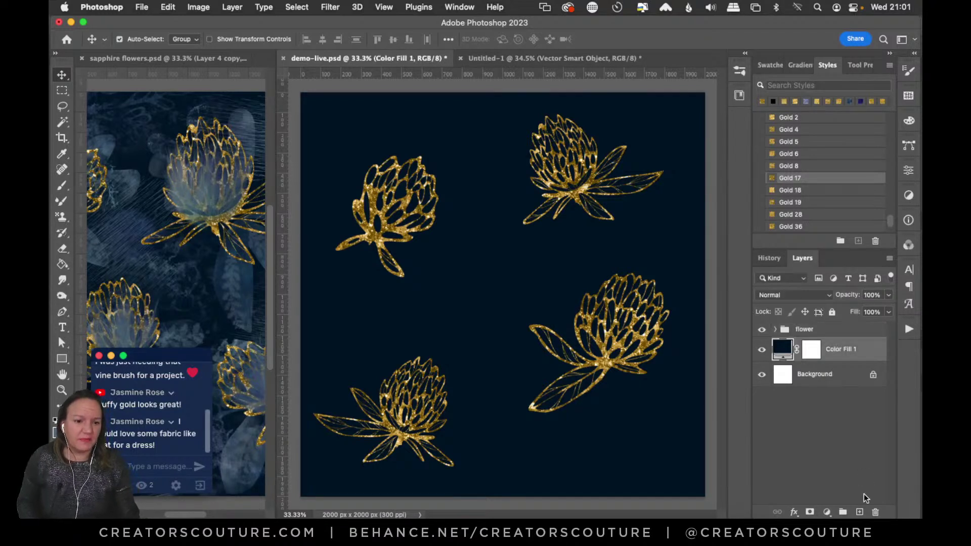
pyautogui.click(859, 511)
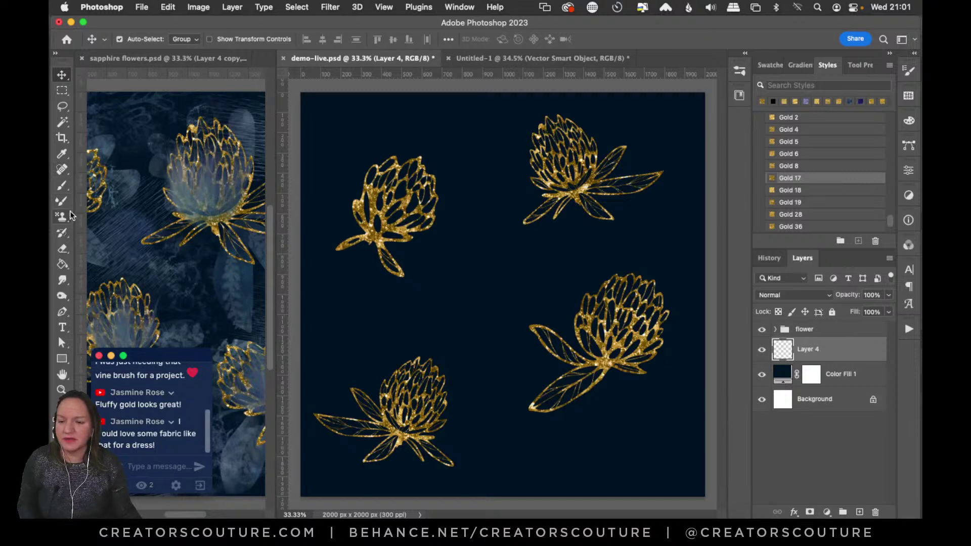
pyautogui.click(62, 106)
pyautogui.click(109, 107)
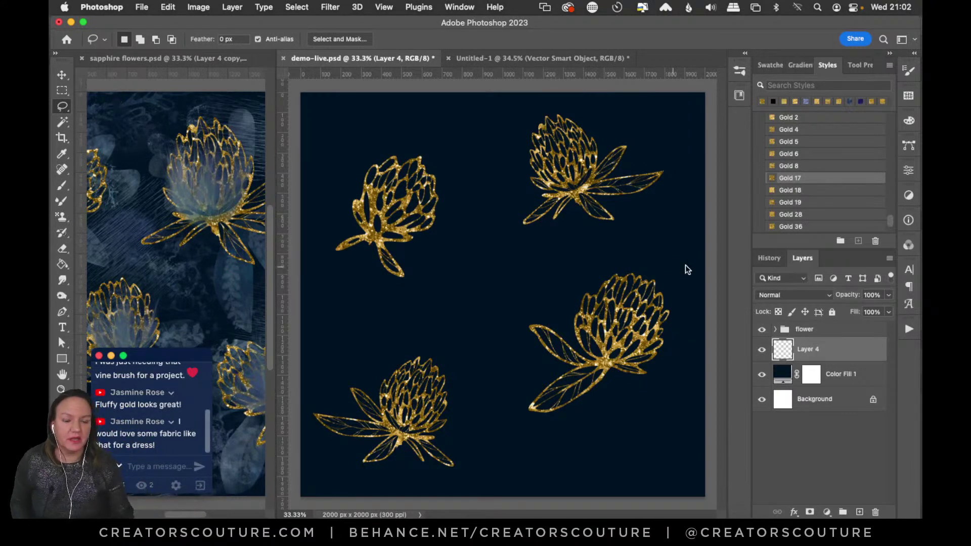
pyautogui.moveTo(192, 513); pyautogui.dragTo(189, 514)
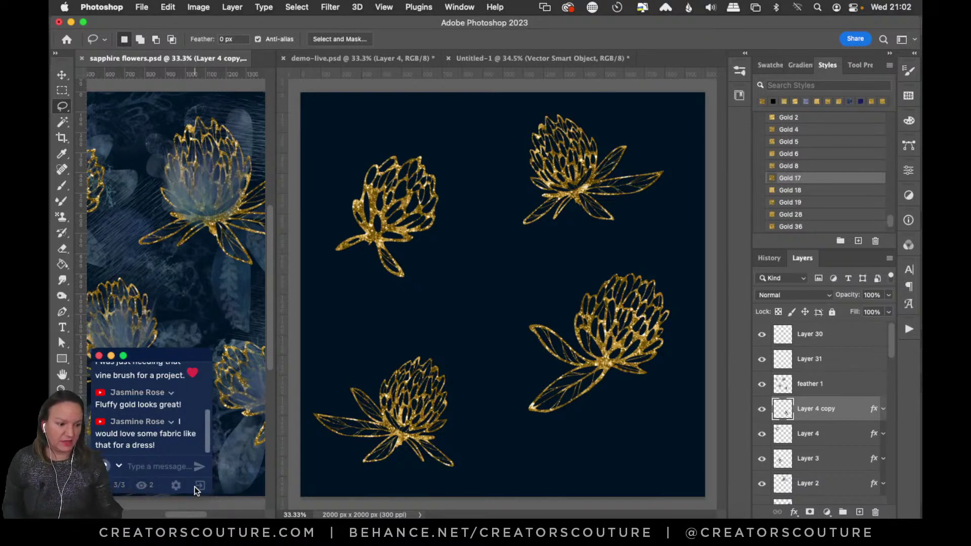
pyautogui.click(554, 160)
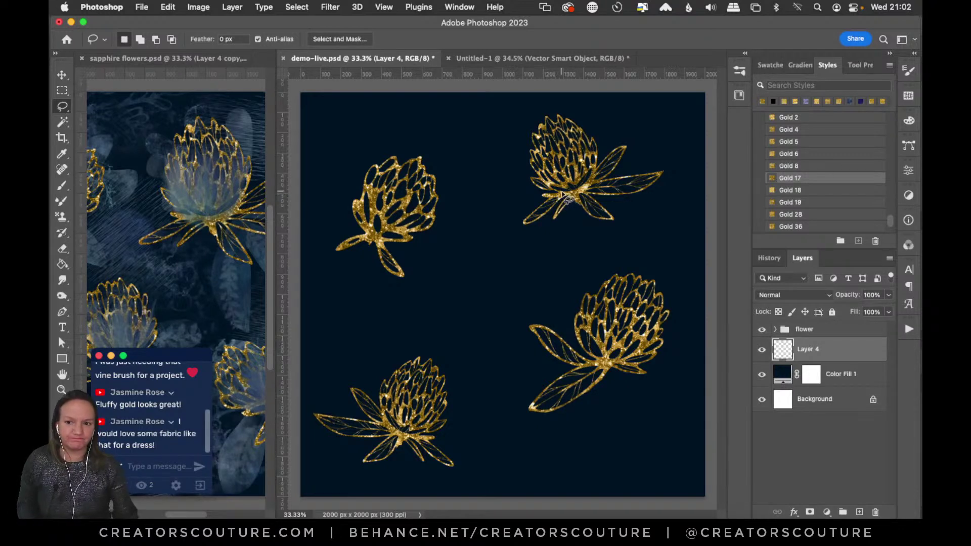
pyautogui.moveTo(571, 190)
pyautogui.mouseDown()
pyautogui.moveTo(515, 268)
pyautogui.moveTo(511, 293)
pyautogui.moveTo(550, 257)
pyautogui.moveTo(570, 191)
pyautogui.moveTo(582, 236)
pyautogui.moveTo(627, 263)
pyautogui.moveTo(625, 241)
pyautogui.moveTo(568, 190)
pyautogui.moveTo(586, 193)
pyautogui.moveTo(641, 166)
pyautogui.moveTo(684, 110)
pyautogui.moveTo(628, 138)
pyautogui.moveTo(579, 196)
pyautogui.mouseUp()
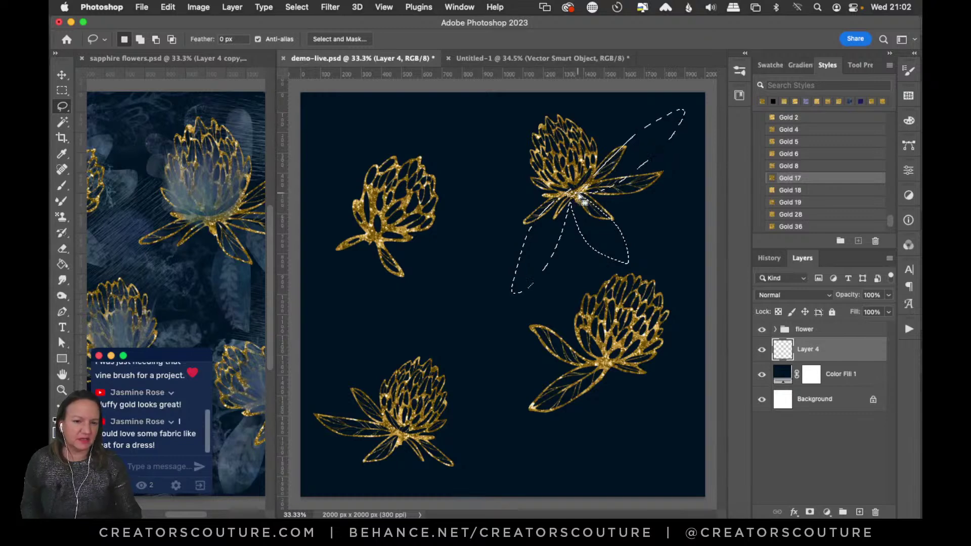
# Set up the Pattern Stamp tool with the 200 px brush "23 artistic-creatorscouture" from the PS artistic autumn V2 set.
pyautogui.click(738, 74)
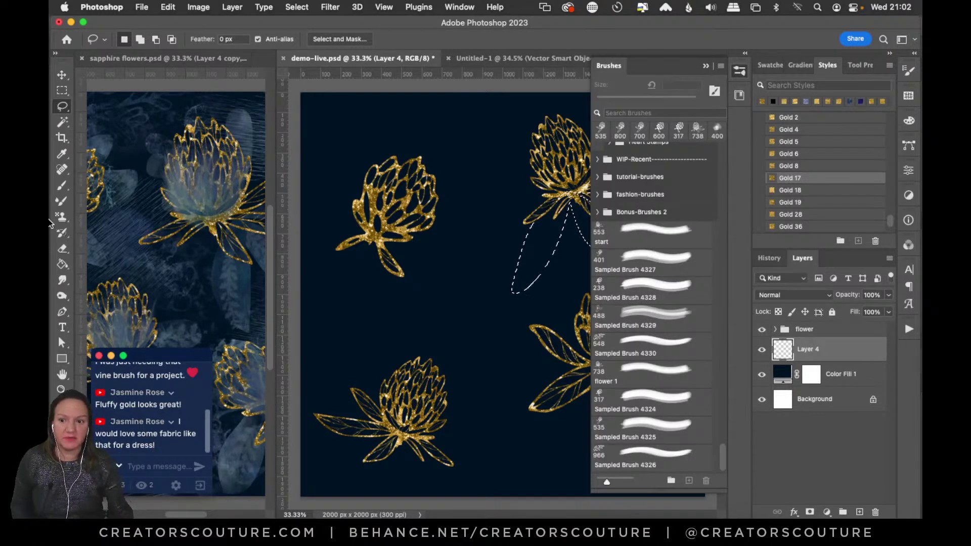
pyautogui.press('super+Tab')
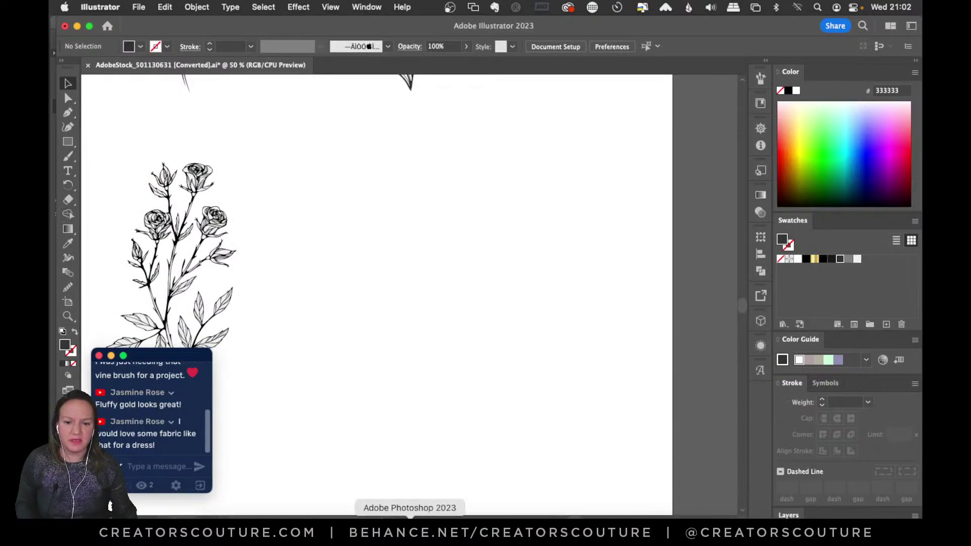
pyautogui.click(433, 521)
pyautogui.click(61, 218)
pyautogui.click(117, 218)
pyautogui.moveTo(721, 207)
pyautogui.mouseDown()
pyautogui.moveTo(722, 268)
pyautogui.moveTo(724, 227)
pyautogui.mouseUp()
pyautogui.scroll(-1, 724, 227)
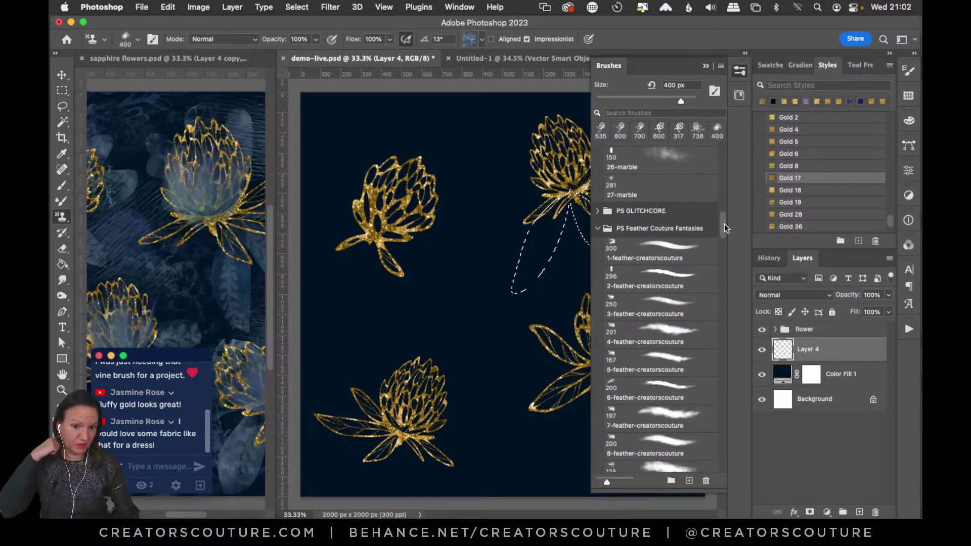
pyautogui.scroll(-1, 721, 227)
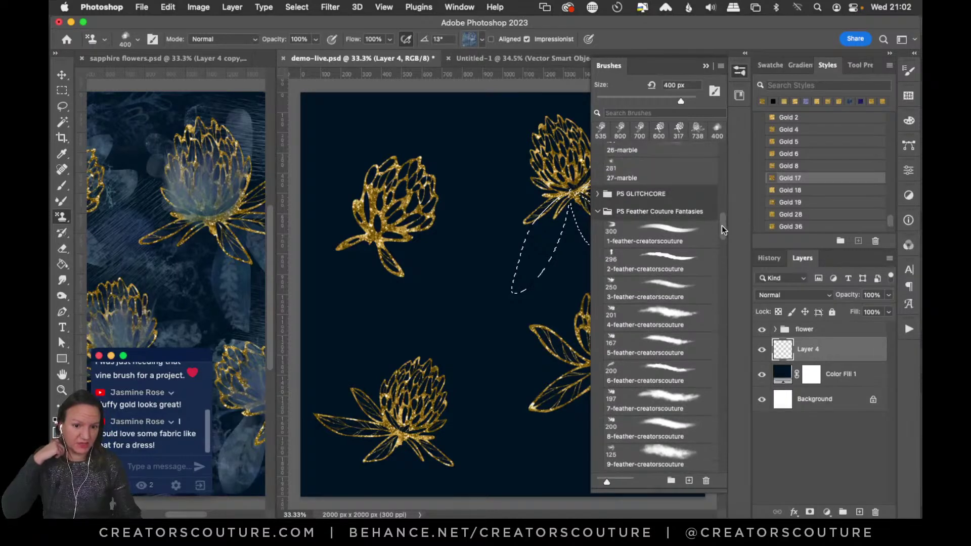
pyautogui.click(598, 214)
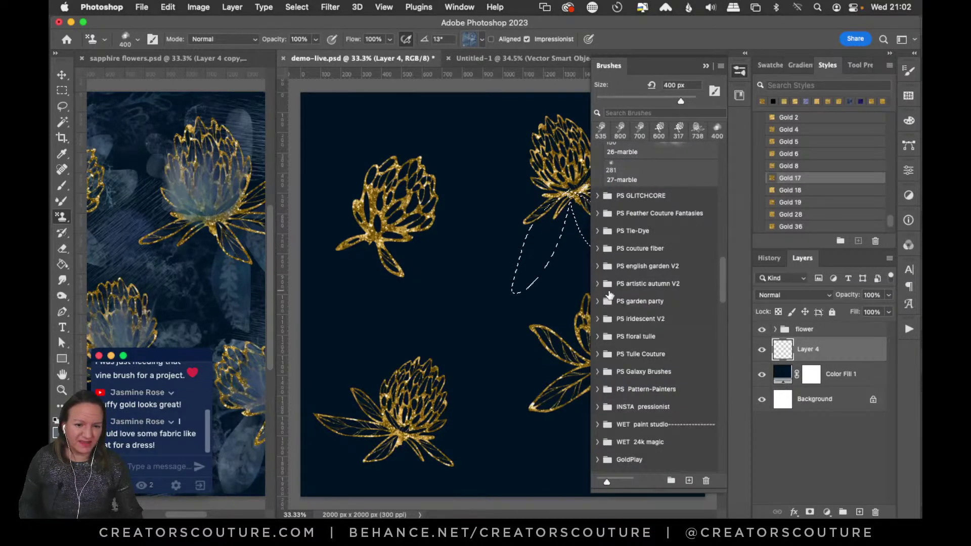
pyautogui.click(608, 286)
pyautogui.moveTo(721, 214); pyautogui.dragTo(714, 250)
pyautogui.scroll(-4, 714, 250)
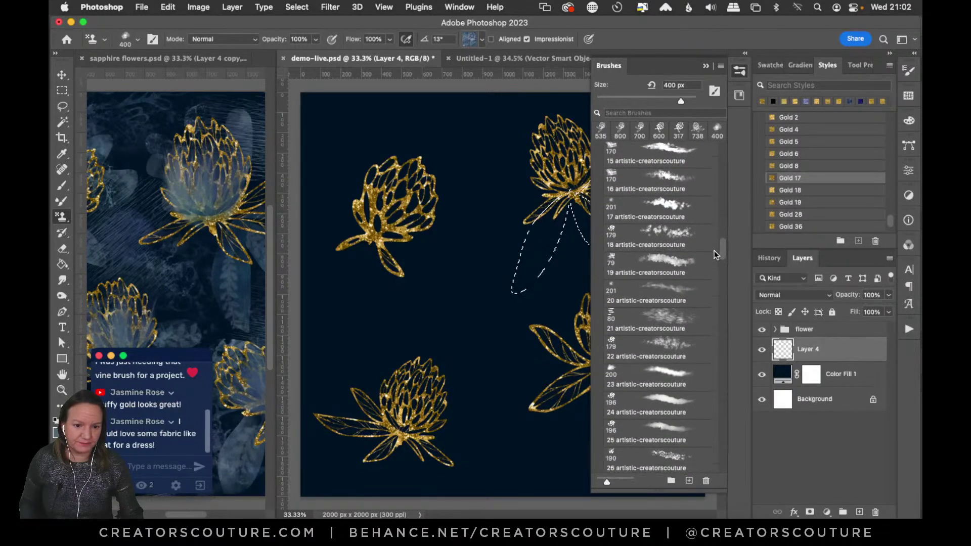
pyautogui.click(660, 311)
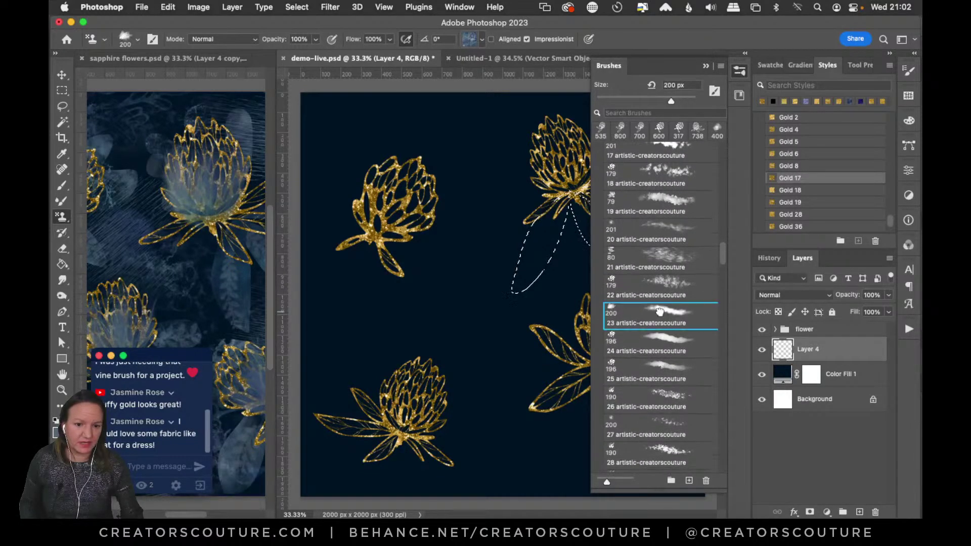
pyautogui.click(739, 71)
# Paint the three selected leaves around the upper right flower with the blue pattern on Layer 4.
pyautogui.moveTo(549, 244); pyautogui.dragTo(535, 313)
pyautogui.press('super+z')
pyautogui.moveTo(563, 209)
pyautogui.mouseDown()
pyautogui.moveTo(526, 290)
pyautogui.moveTo(532, 337)
pyautogui.mouseUp()
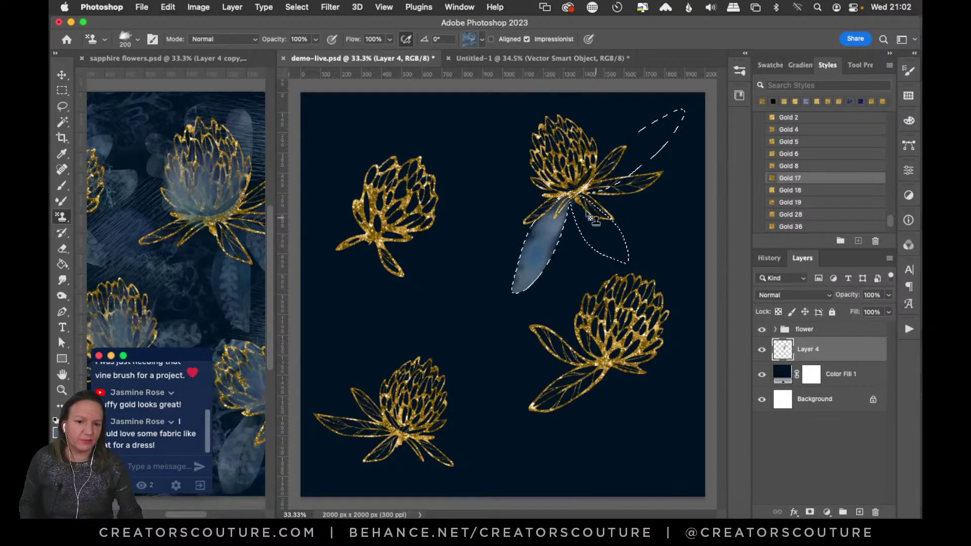
pyautogui.click(741, 70)
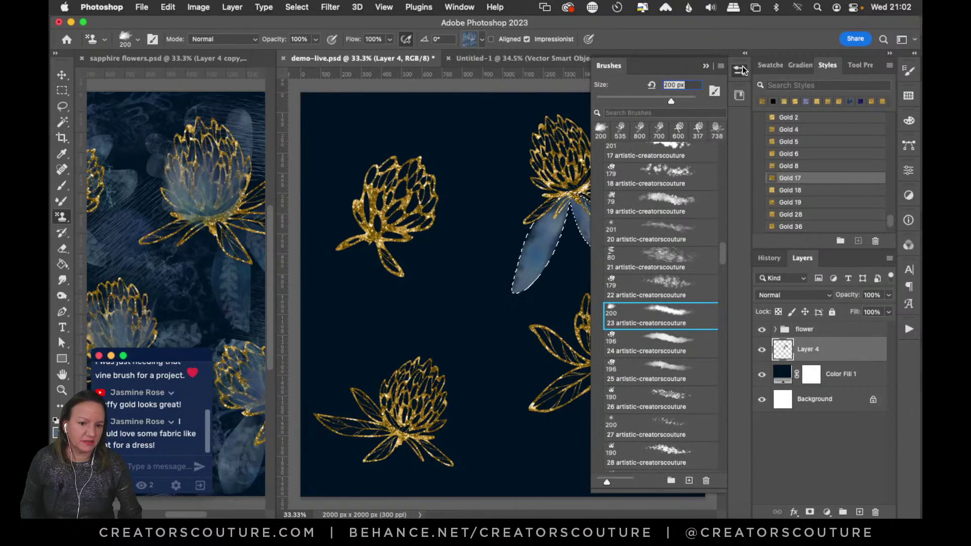
pyautogui.click(741, 70)
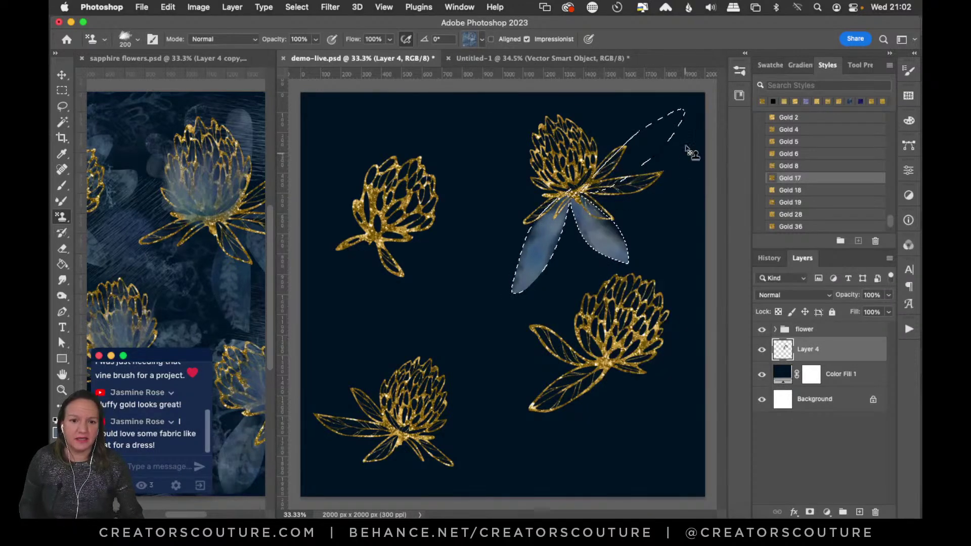
pyautogui.moveTo(692, 111); pyautogui.dragTo(637, 156)
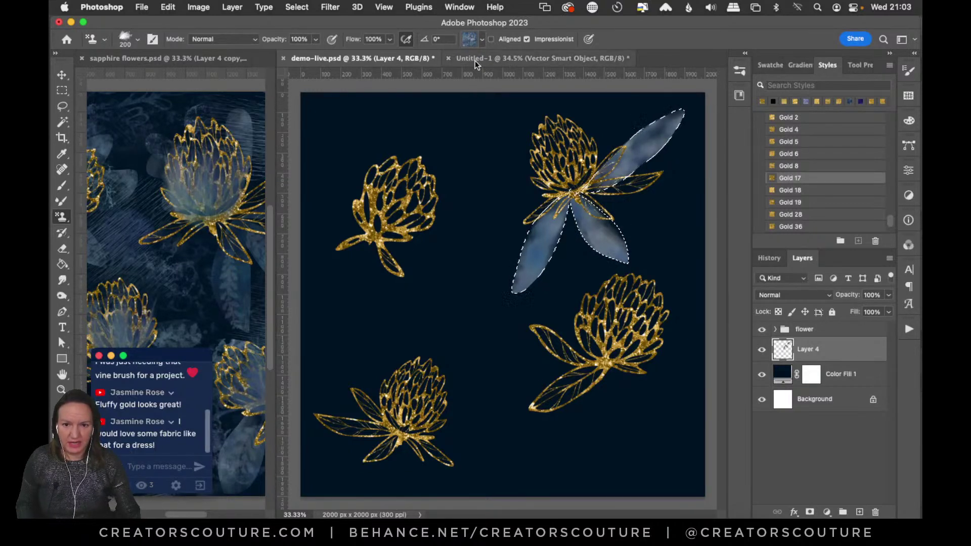
# Switch the Pattern Stamp to pattern 14 and clear the leaf selection.
pyautogui.click(470, 39)
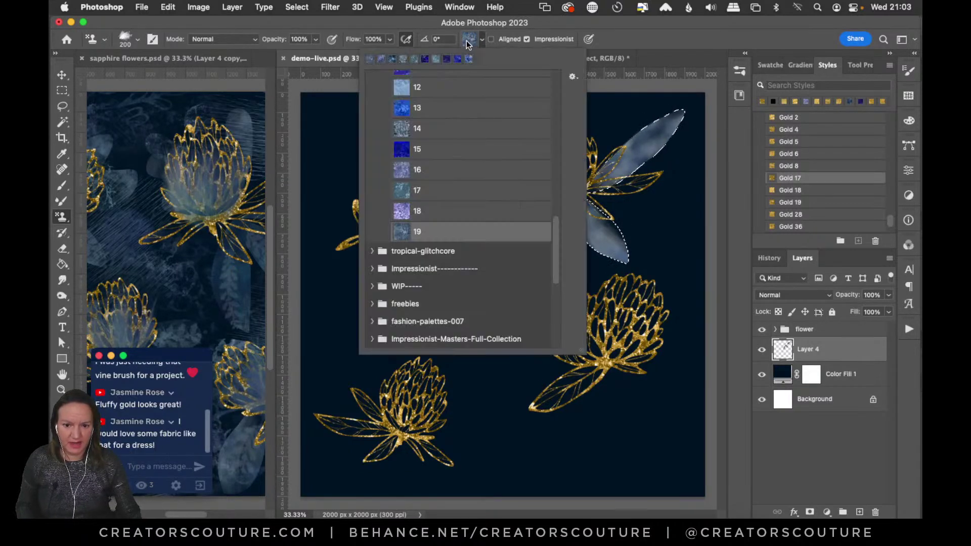
pyautogui.click(430, 132)
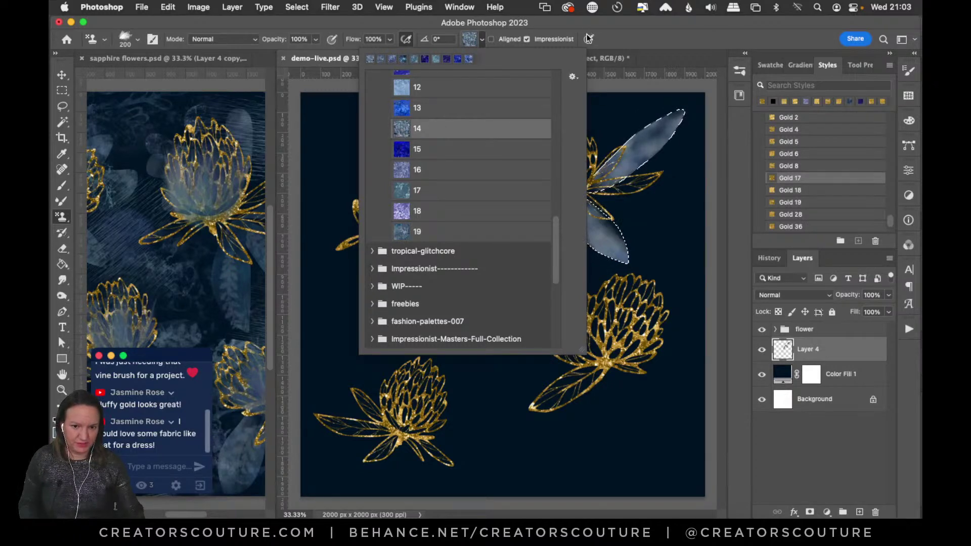
pyautogui.click(608, 27)
pyautogui.press('super+d')
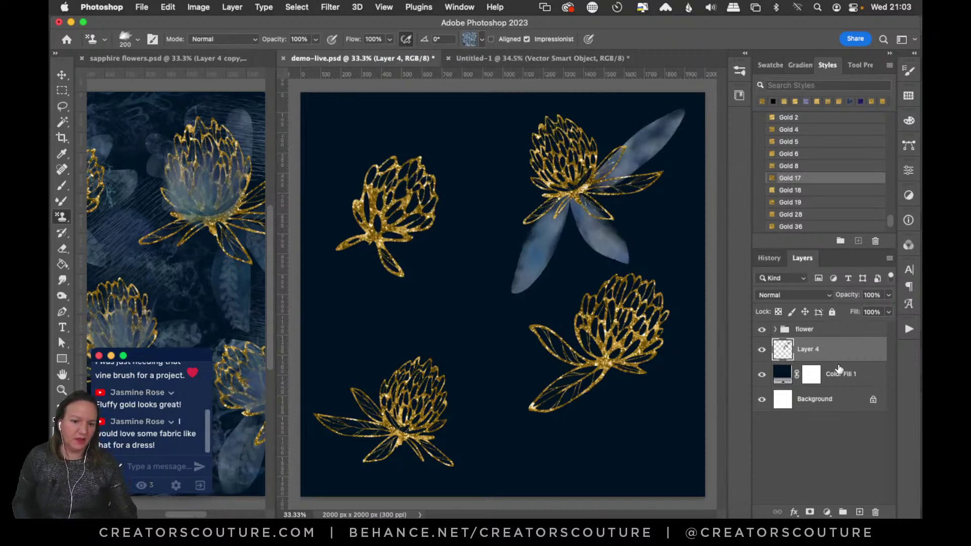
# Toggle Layer 4's visibility to check the painted leaves, and lower the layer's opacity to 59%.
pyautogui.click(760, 351)
pyautogui.click(762, 351)
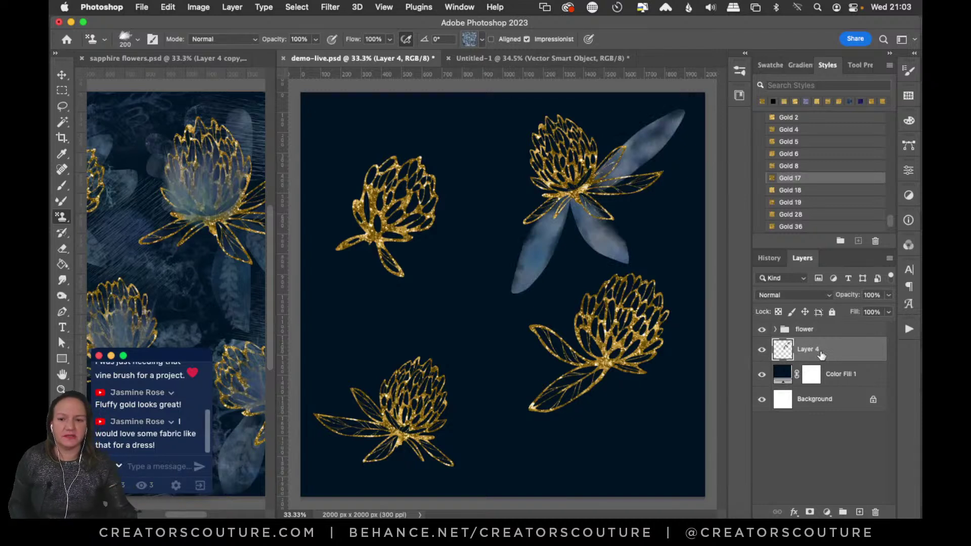
pyautogui.click(888, 295)
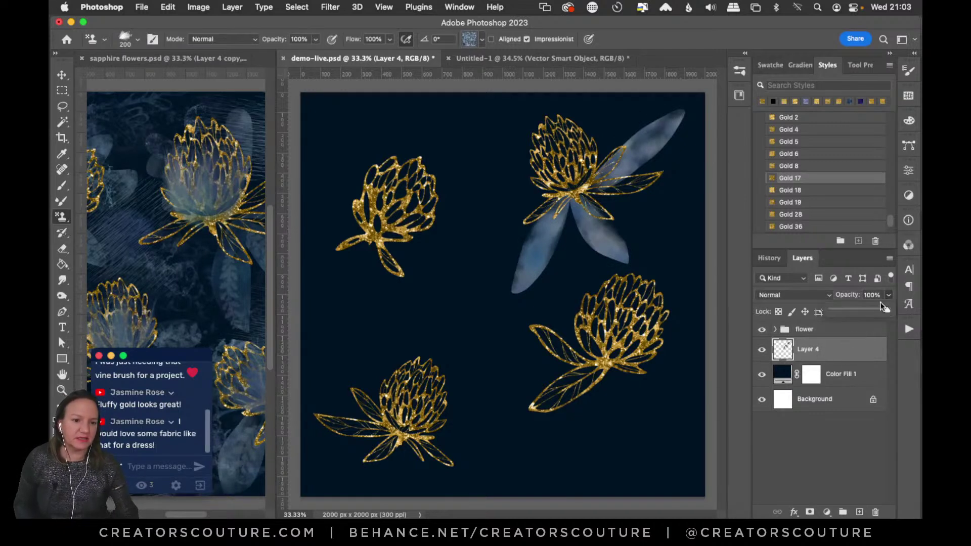
pyautogui.moveTo(888, 310); pyautogui.dragTo(864, 311)
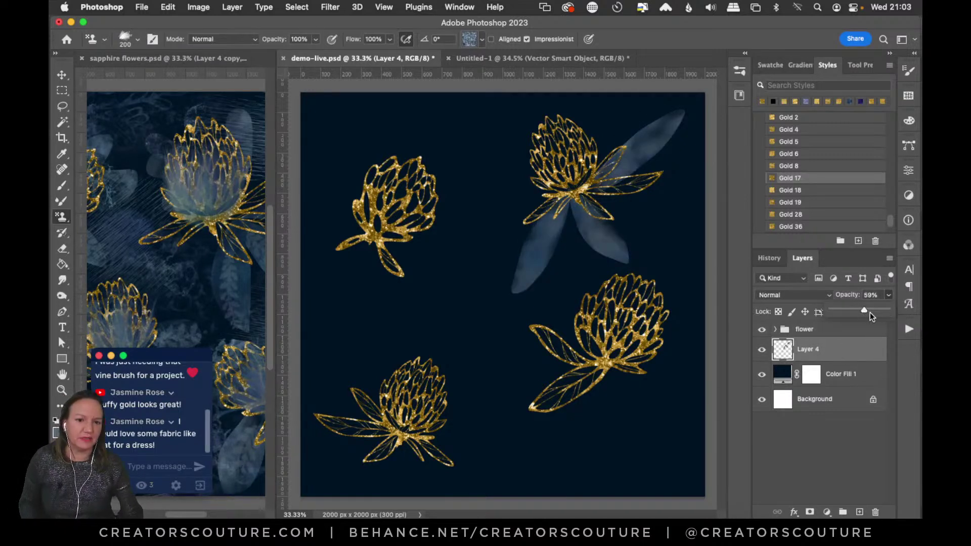
# Add a new layer above Layer 4 and lasso three leaf shapes at the base of the upper left flower.
pyautogui.click(859, 511)
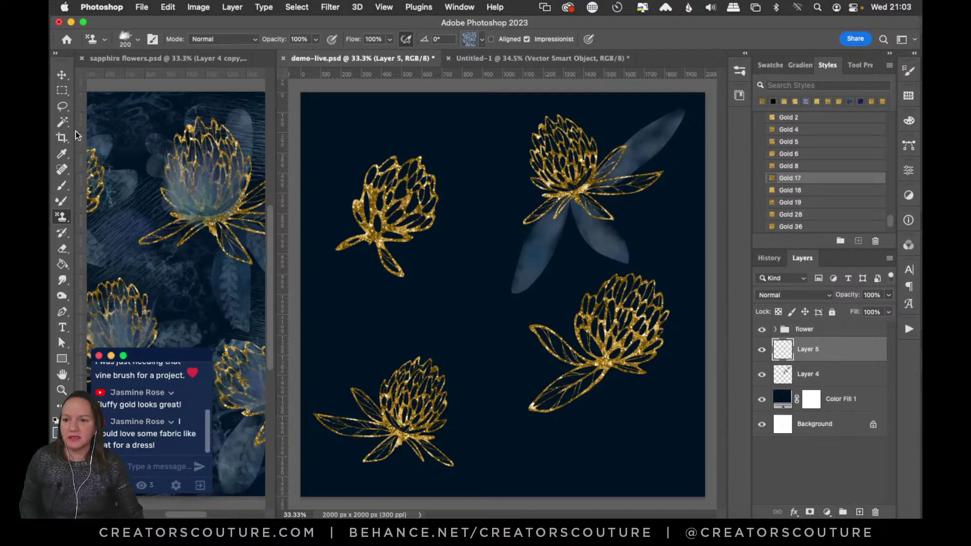
pyautogui.click(62, 106)
pyautogui.click(115, 104)
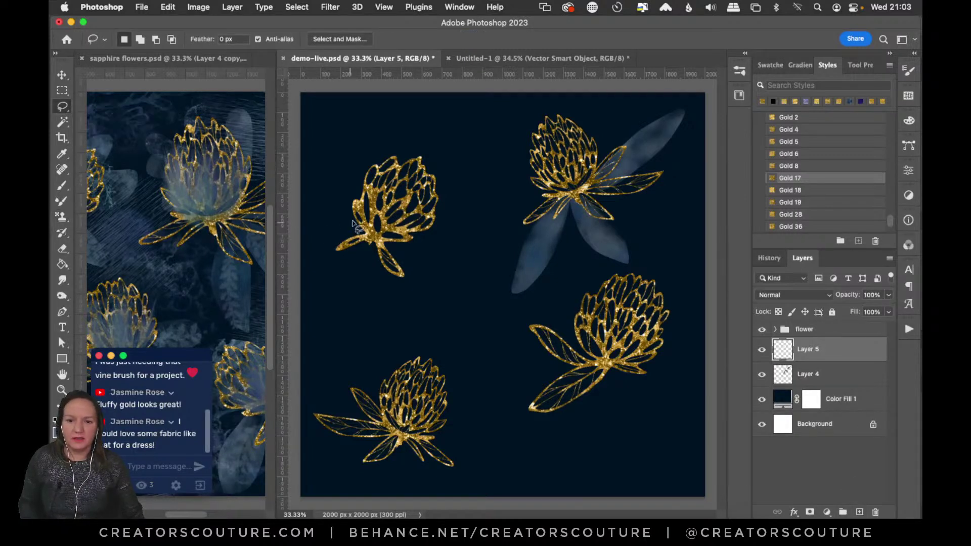
pyautogui.moveTo(364, 228)
pyautogui.mouseDown()
pyautogui.moveTo(286, 239)
pyautogui.moveTo(325, 250)
pyautogui.moveTo(368, 231)
pyautogui.moveTo(322, 265)
pyautogui.moveTo(302, 307)
pyautogui.moveTo(335, 310)
pyautogui.moveTo(367, 240)
pyautogui.moveTo(379, 280)
pyautogui.moveTo(420, 310)
pyautogui.moveTo(464, 322)
pyautogui.moveTo(366, 231)
pyautogui.mouseUp()
# Paint the three selected leaves under the upper left flower with pattern 14, deselect, and lower Layer 5's opacity to 66%.
pyautogui.click(62, 218)
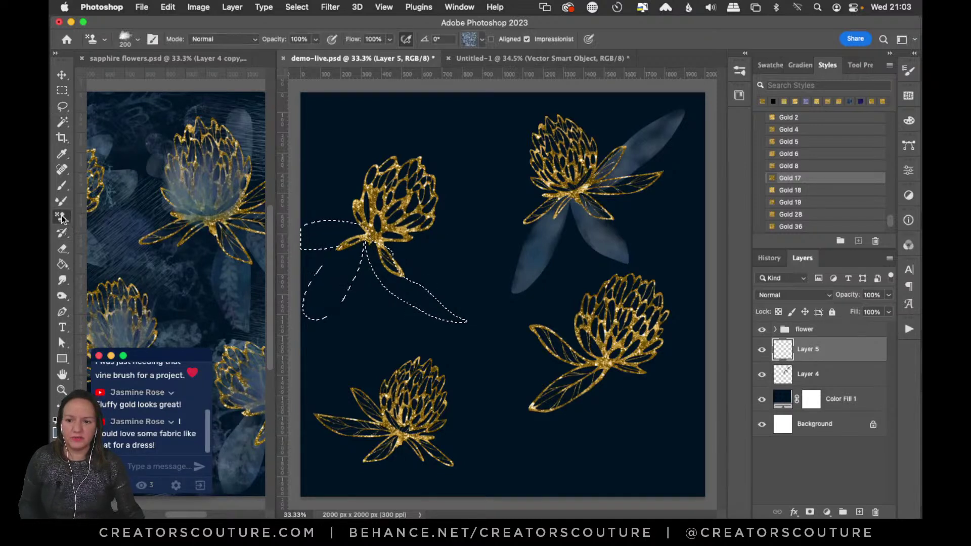
pyautogui.moveTo(303, 250); pyautogui.dragTo(405, 249)
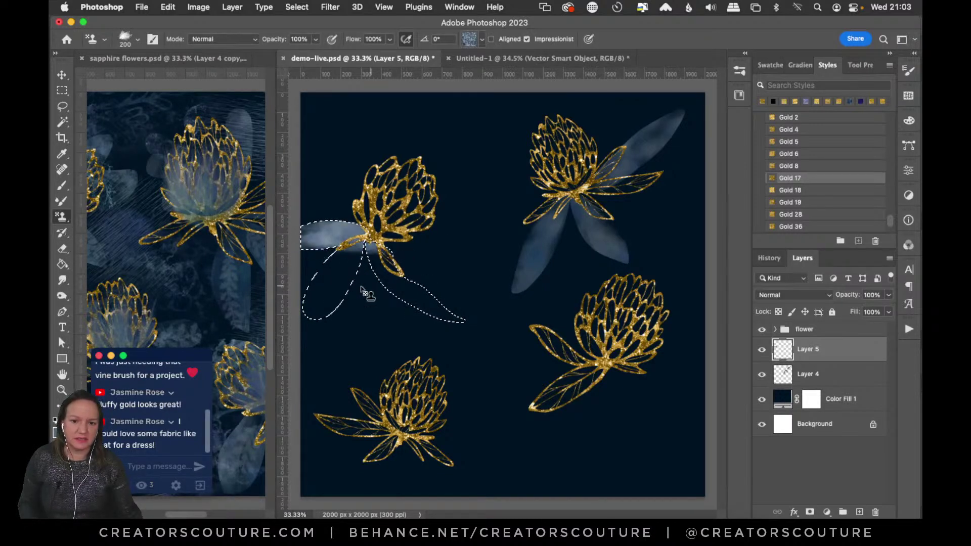
pyautogui.moveTo(357, 278)
pyautogui.mouseDown()
pyautogui.moveTo(321, 332)
pyautogui.moveTo(342, 268)
pyautogui.moveTo(314, 324)
pyautogui.moveTo(359, 287)
pyautogui.moveTo(328, 334)
pyautogui.moveTo(388, 263)
pyautogui.moveTo(474, 331)
pyautogui.moveTo(354, 249)
pyautogui.moveTo(435, 324)
pyautogui.mouseUp()
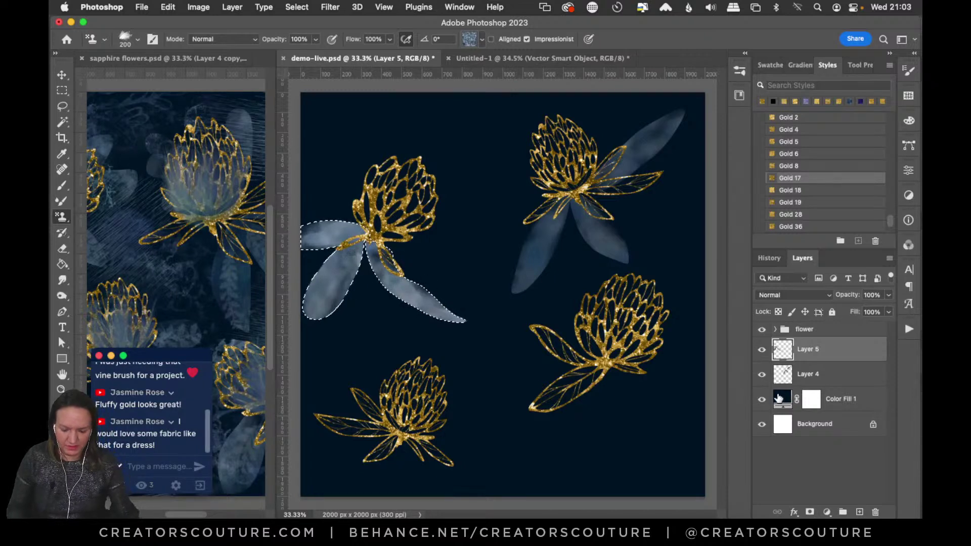
pyautogui.press('super+d')
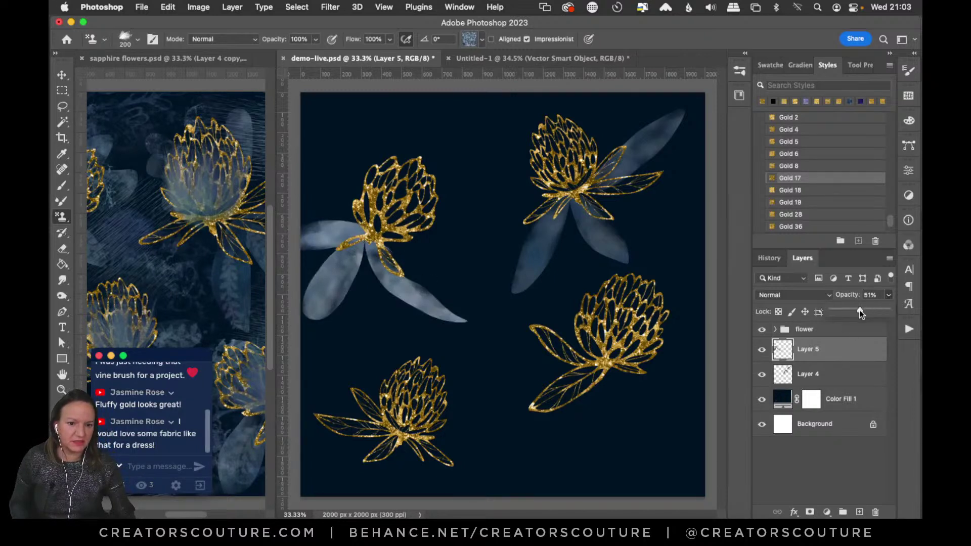
pyautogui.moveTo(860, 310); pyautogui.dragTo(867, 310)
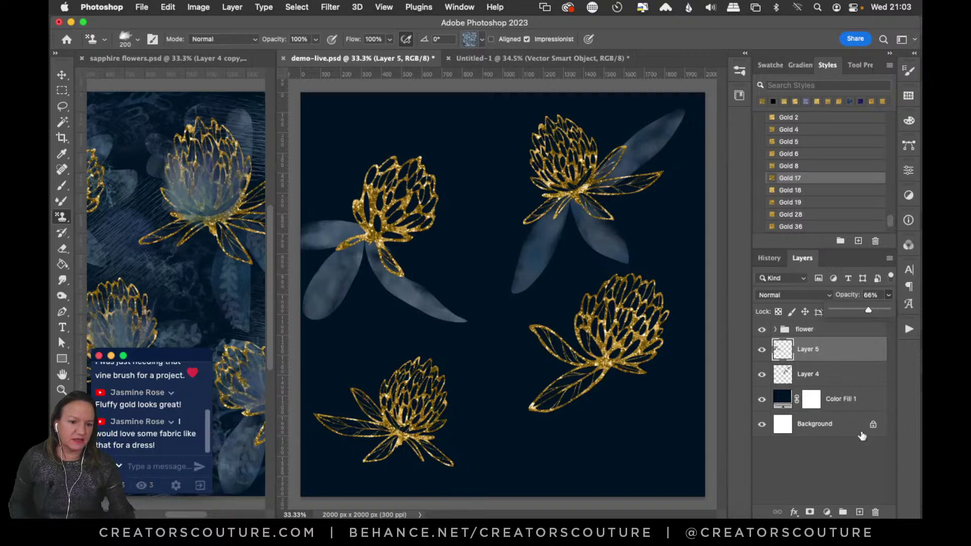
# Add a new layer above Layer 5 and activate the Lasso tool for the next leaves.
pyautogui.click(859, 512)
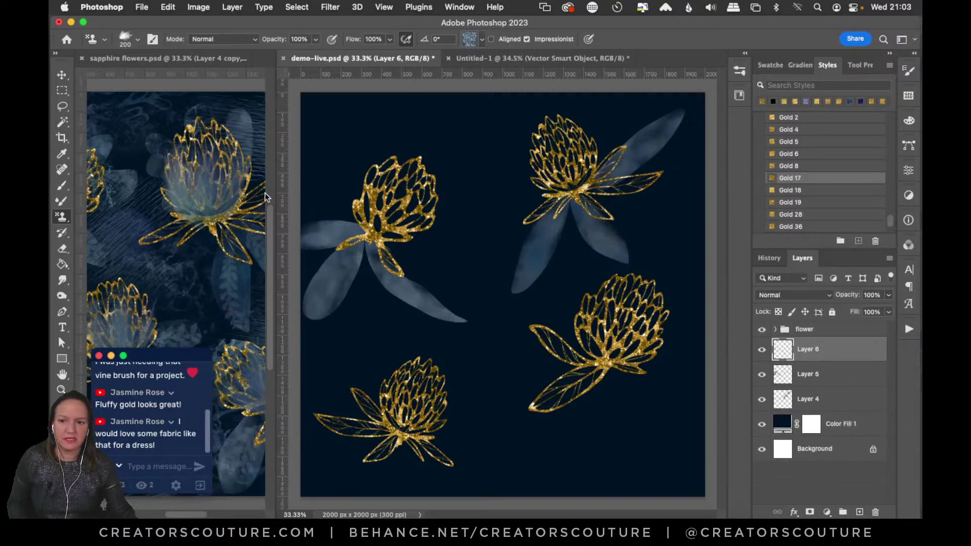
pyautogui.click(62, 107)
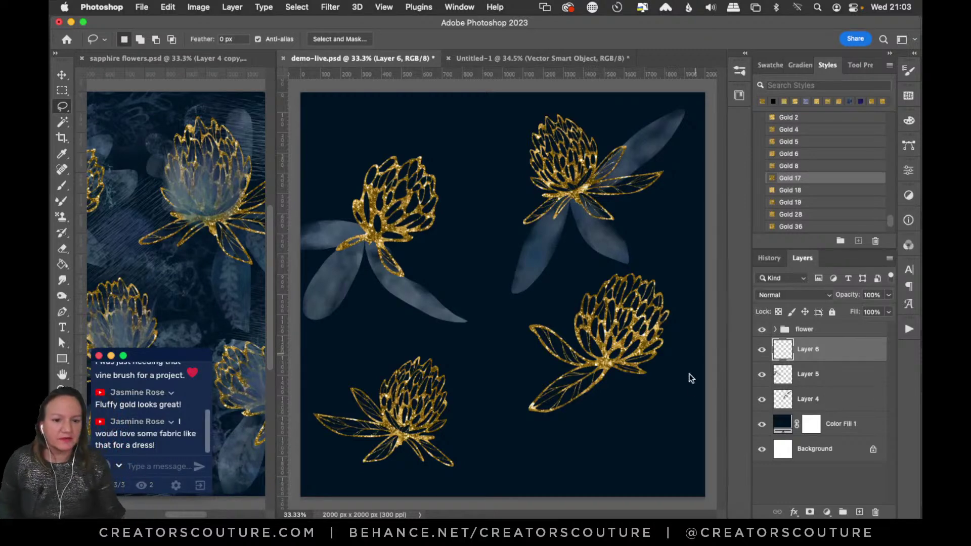
# Check the Color Fill 1 background colour, keep it as is, and save the document.
pyautogui.doubleClick(781, 427)
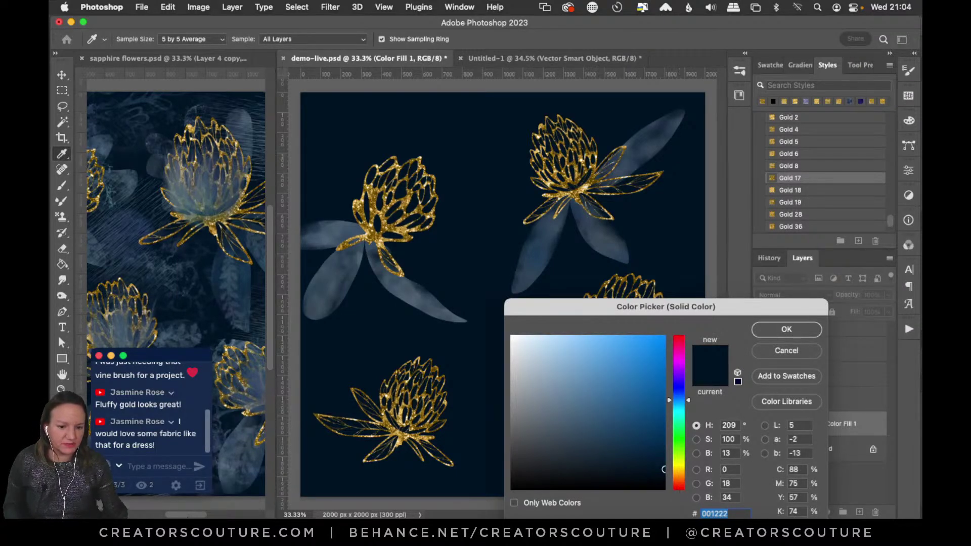
pyautogui.click(774, 331)
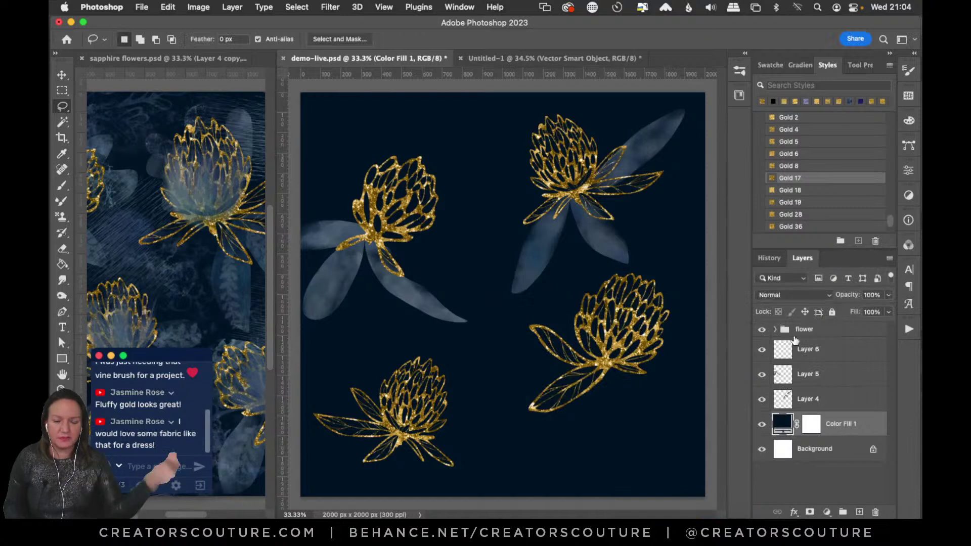
pyautogui.press('super+s')
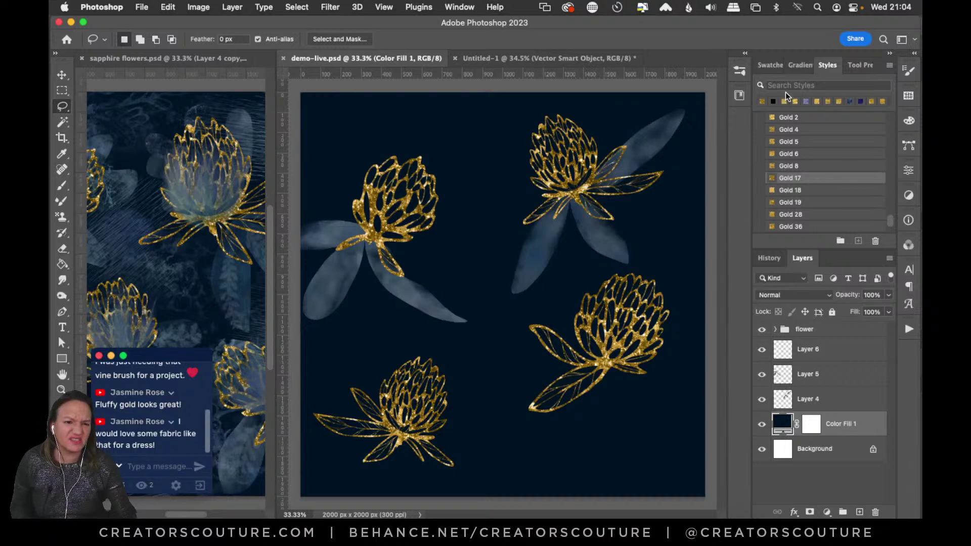
# On Layer 6, lasso a long horizontal leaf shape extending outward from the base of the lower right flower.
pyautogui.click(804, 348)
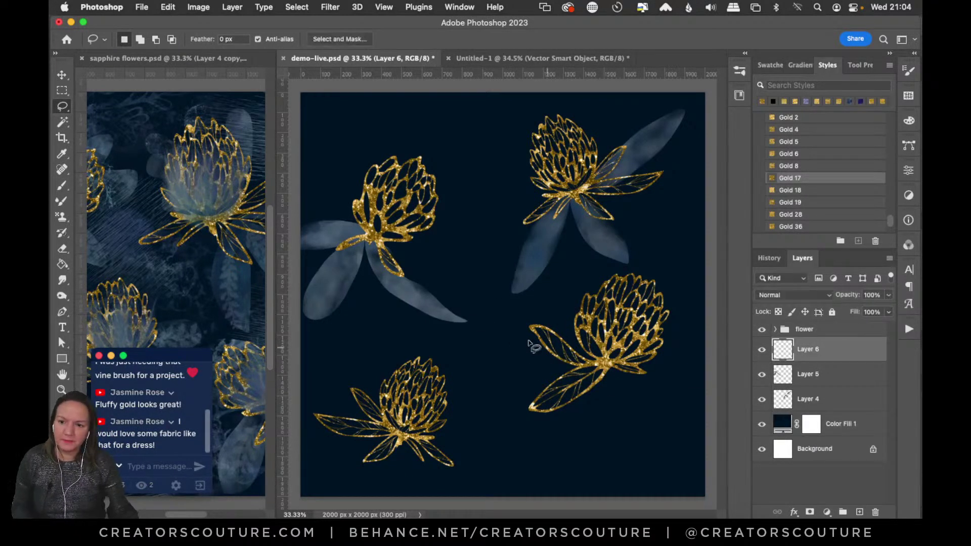
pyautogui.moveTo(598, 360)
pyautogui.mouseDown()
pyautogui.moveTo(478, 349)
pyautogui.moveTo(481, 364)
pyautogui.moveTo(520, 377)
pyautogui.moveTo(585, 365)
pyautogui.moveTo(476, 333)
pyautogui.moveTo(480, 351)
pyautogui.moveTo(526, 372)
pyautogui.moveTo(500, 356)
pyautogui.moveTo(475, 370)
pyautogui.moveTo(485, 377)
pyautogui.moveTo(580, 371)
pyautogui.moveTo(590, 353)
pyautogui.moveTo(586, 377)
pyautogui.moveTo(563, 395)
pyautogui.mouseUp()
pyautogui.press('super+z')
pyautogui.press('super+z')
pyautogui.press('super+z')
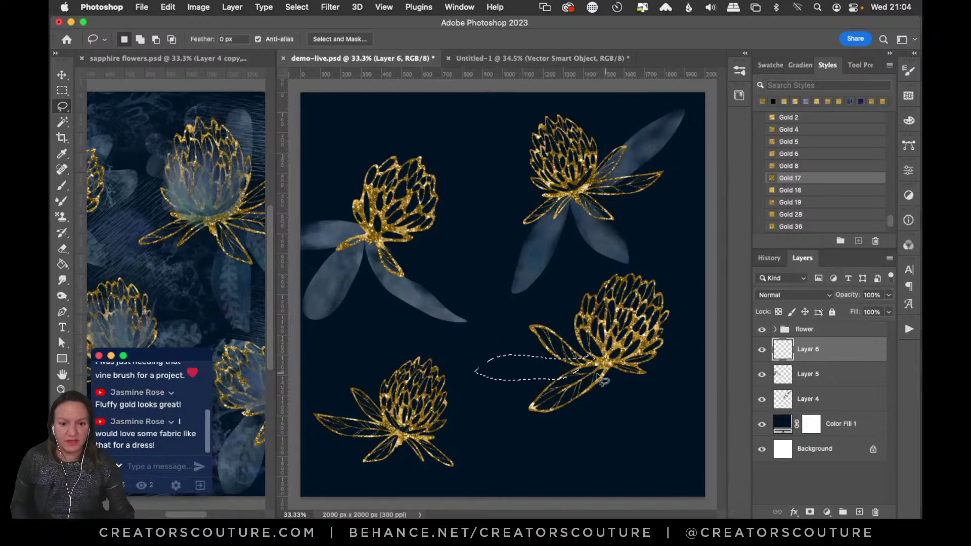
pyautogui.moveTo(593, 359)
pyautogui.mouseDown()
pyautogui.moveTo(564, 414)
pyautogui.moveTo(578, 396)
pyautogui.moveTo(641, 403)
pyautogui.moveTo(626, 379)
pyautogui.moveTo(684, 428)
pyautogui.mouseUp()
pyautogui.press('super+z')
pyautogui.press('super+z')
pyautogui.press('super+z')
pyautogui.press('super+z')
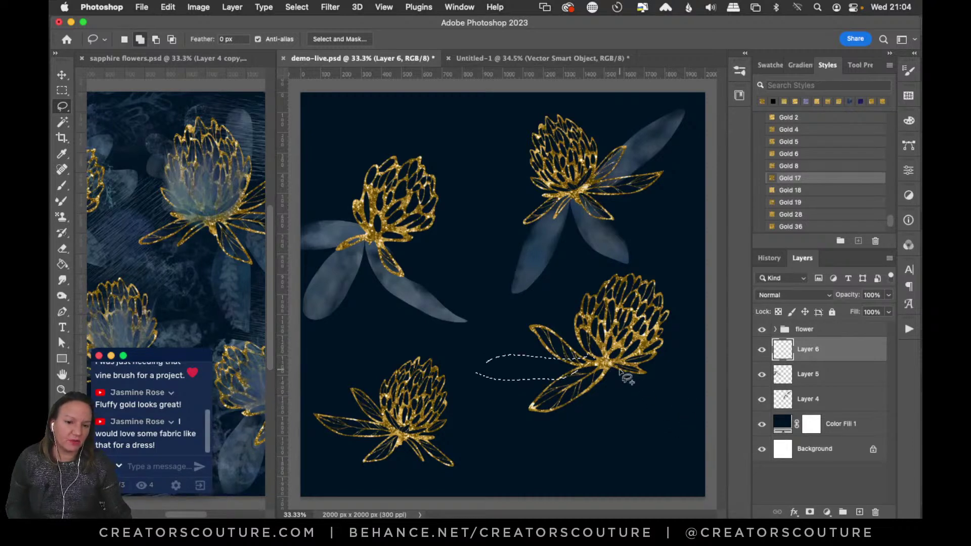
# Add two downward-pointing leaf shapes beneath the lower right flower to the lasso selection.
pyautogui.moveTo(609, 365)
pyautogui.mouseDown()
pyautogui.moveTo(656, 402)
pyautogui.moveTo(678, 460)
pyautogui.moveTo(627, 438)
pyautogui.moveTo(609, 368)
pyautogui.mouseUp()
pyautogui.moveTo(589, 411)
pyautogui.mouseDown()
pyautogui.moveTo(534, 471)
pyautogui.moveTo(505, 477)
pyautogui.moveTo(612, 362)
pyautogui.moveTo(516, 472)
pyautogui.moveTo(556, 462)
pyautogui.moveTo(602, 398)
pyautogui.mouseUp()
pyautogui.press('super+z')
pyautogui.press('shift')
pyautogui.moveTo(612, 364)
pyautogui.mouseDown()
pyautogui.moveTo(626, 430)
pyautogui.moveTo(670, 457)
pyautogui.moveTo(607, 362)
pyautogui.mouseUp()
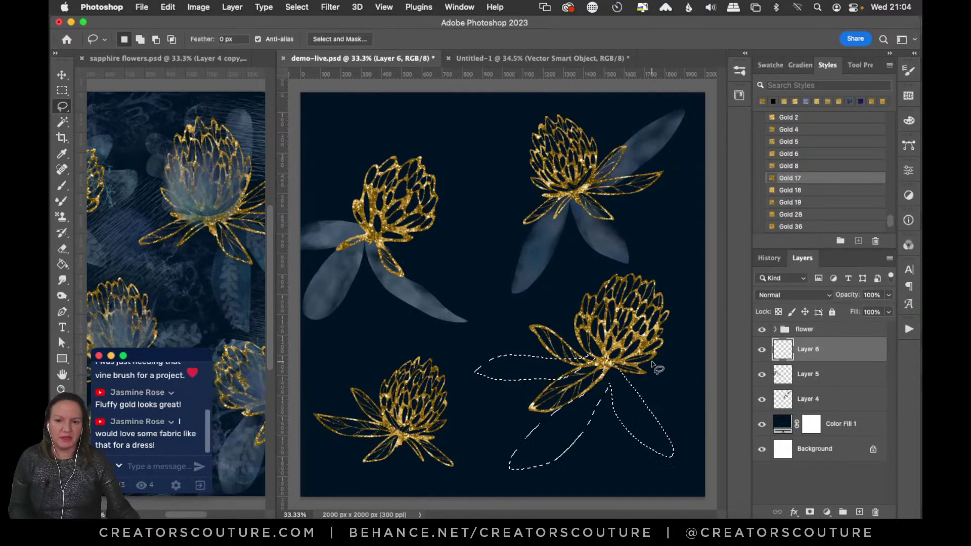
# Paint the three selected leaves under the lower right flower with the Pattern Stamp, deselect, and lower Layer 6's opacity to 49%.
pyautogui.click(62, 216)
pyautogui.moveTo(523, 371)
pyautogui.mouseDown()
pyautogui.moveTo(615, 367)
pyautogui.moveTo(501, 388)
pyautogui.moveTo(515, 366)
pyautogui.moveTo(607, 397)
pyautogui.moveTo(519, 392)
pyautogui.moveTo(588, 375)
pyautogui.moveTo(590, 422)
pyautogui.moveTo(572, 400)
pyautogui.moveTo(512, 480)
pyautogui.moveTo(570, 440)
pyautogui.moveTo(596, 393)
pyautogui.moveTo(537, 465)
pyautogui.moveTo(601, 389)
pyautogui.moveTo(573, 468)
pyautogui.moveTo(658, 413)
pyautogui.moveTo(612, 376)
pyautogui.moveTo(685, 453)
pyautogui.mouseUp()
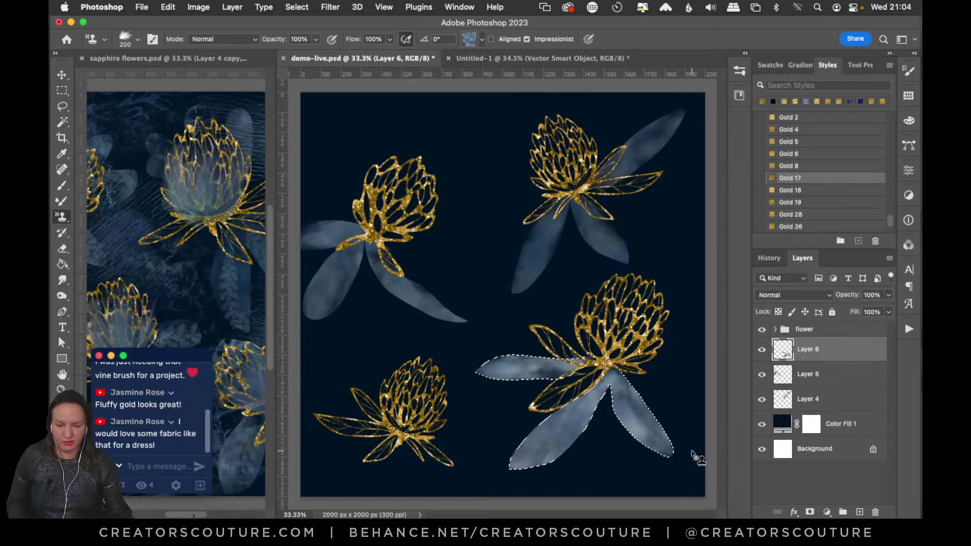
pyautogui.press('super+d')
pyautogui.moveTo(886, 296); pyautogui.dragTo(860, 312)
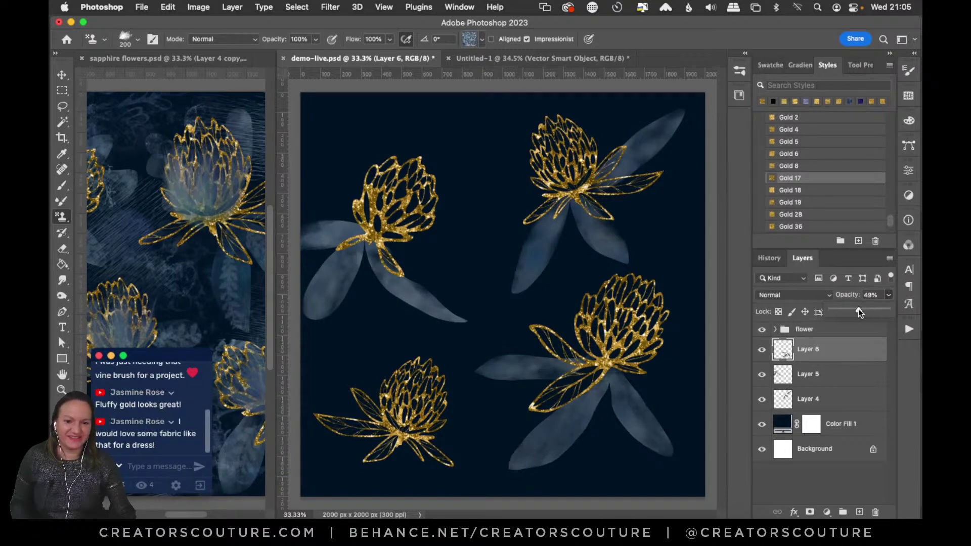
# Add a new layer above Layer 6 and lasso three leaf shapes around the base of the lower left flower.
pyautogui.click(859, 512)
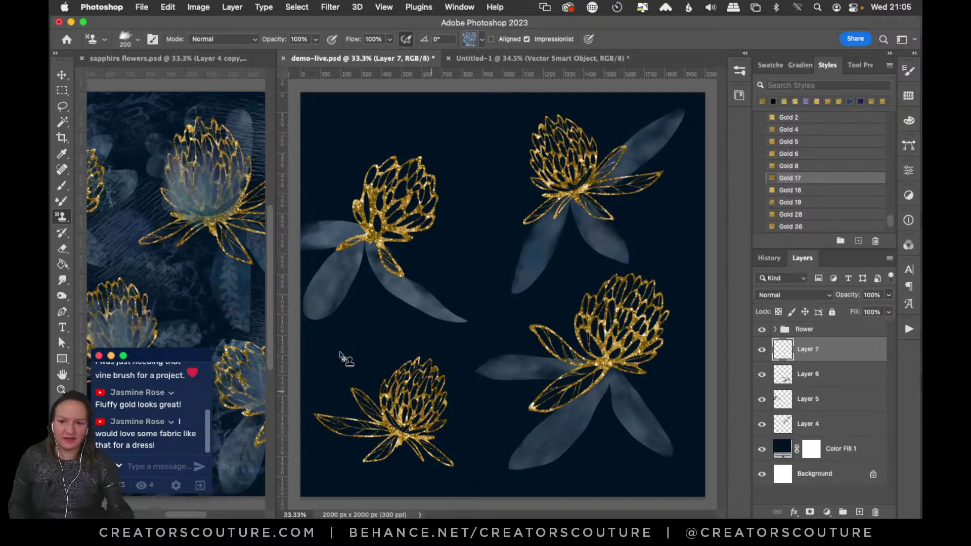
pyautogui.click(62, 107)
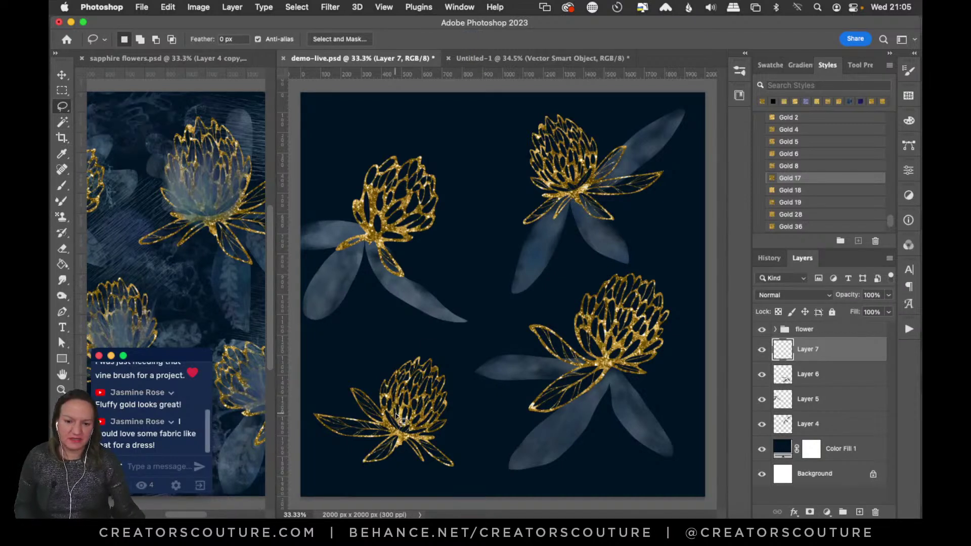
pyautogui.moveTo(399, 422)
pyautogui.mouseDown()
pyautogui.moveTo(366, 362)
pyautogui.moveTo(344, 348)
pyautogui.moveTo(352, 389)
pyautogui.moveTo(402, 429)
pyautogui.moveTo(312, 461)
pyautogui.moveTo(297, 480)
pyautogui.moveTo(349, 476)
pyautogui.moveTo(401, 423)
pyautogui.moveTo(388, 459)
pyautogui.moveTo(396, 500)
pyautogui.moveTo(432, 506)
pyautogui.moveTo(401, 426)
pyautogui.mouseUp()
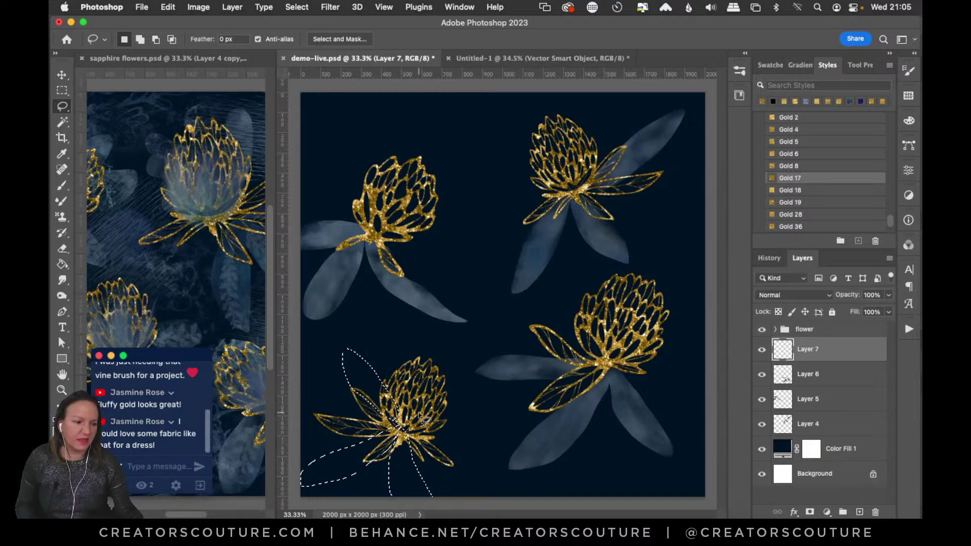
# Pattern-stamp the three selected leaves around the lower left flower, deselect, set Layer 7's opacity to 62%, and save.
pyautogui.press('s')
pyautogui.moveTo(348, 348)
pyautogui.mouseDown()
pyautogui.moveTo(417, 430)
pyautogui.moveTo(374, 370)
pyautogui.moveTo(416, 448)
pyautogui.moveTo(345, 494)
pyautogui.moveTo(302, 486)
pyautogui.moveTo(389, 459)
pyautogui.moveTo(337, 495)
pyautogui.moveTo(401, 427)
pyautogui.moveTo(384, 457)
pyautogui.moveTo(412, 493)
pyautogui.moveTo(395, 475)
pyautogui.moveTo(424, 490)
pyautogui.mouseUp()
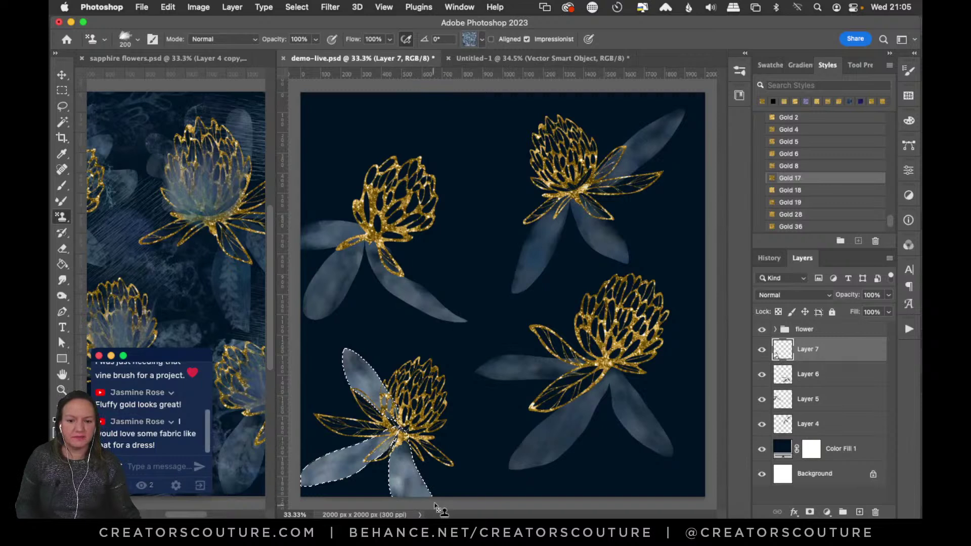
pyautogui.press('super+d')
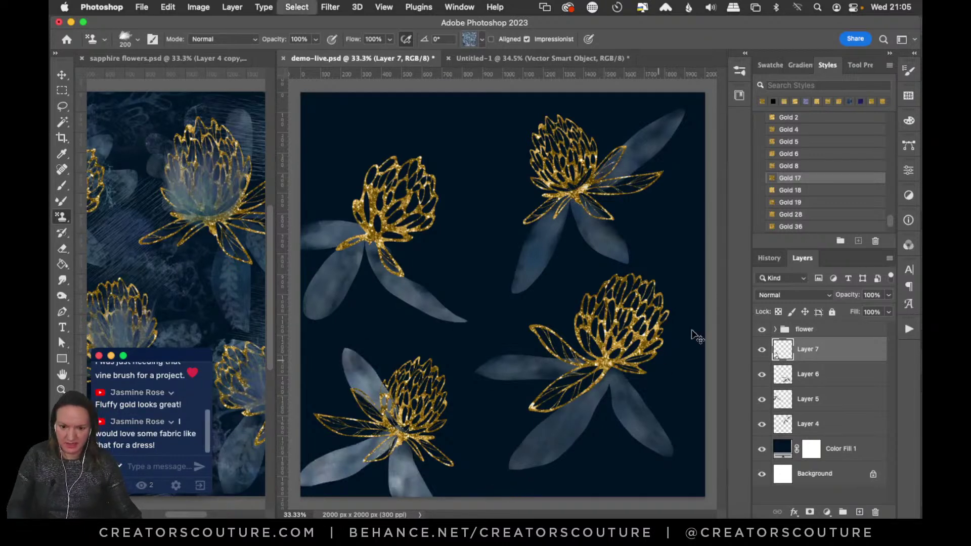
pyautogui.moveTo(888, 295); pyautogui.dragTo(865, 311)
pyautogui.press('super+s')
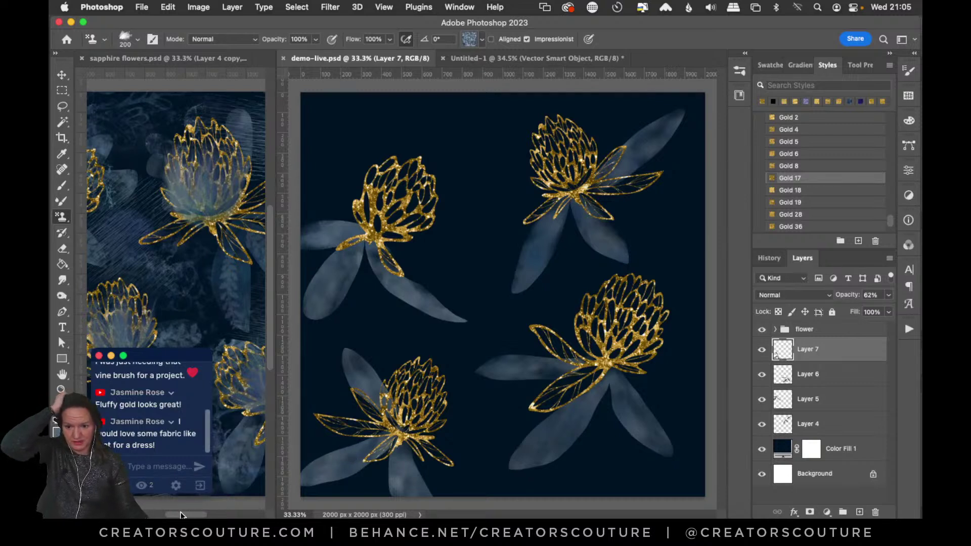
# Group the leaf layers of demo-live.psd into a group named leaves and save the document.
pyautogui.moveTo(176, 515)
pyautogui.mouseDown()
pyautogui.moveTo(208, 515)
pyautogui.moveTo(191, 514)
pyautogui.mouseUp()
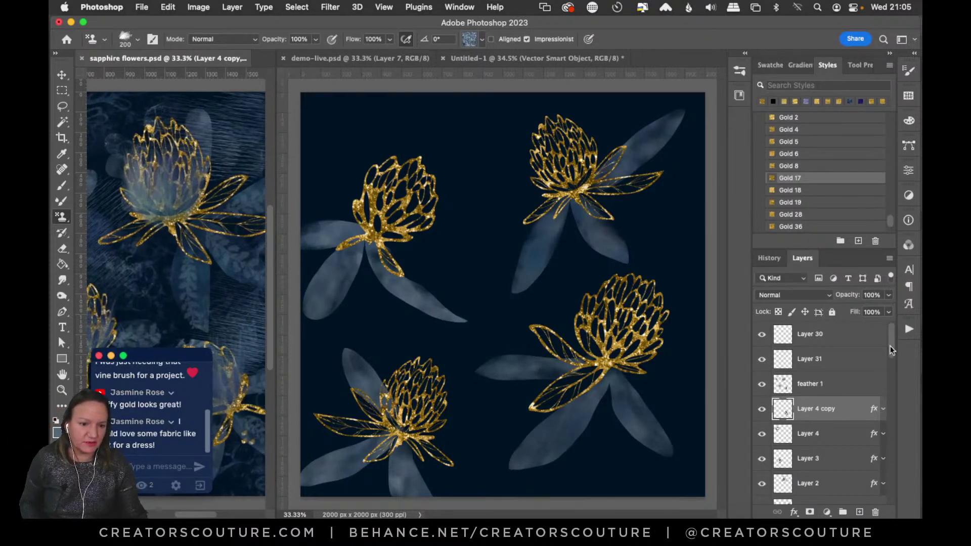
pyautogui.click(360, 58)
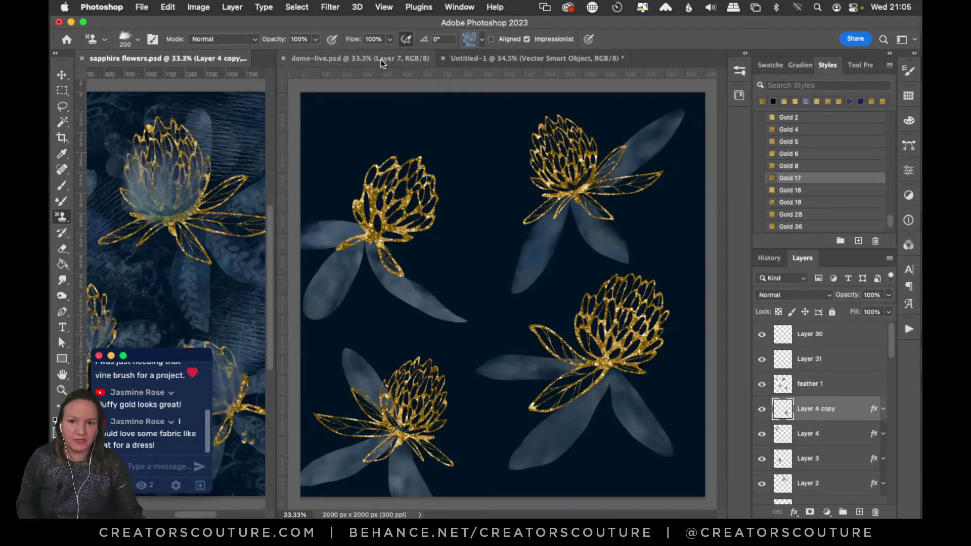
pyautogui.keyDown('shift'); pyautogui.click(823, 428); pyautogui.keyUp('shift')
pyautogui.press('super+g')
pyautogui.doubleClick(808, 345)
pyautogui.write('leaves')
pyautogui.press('Return')
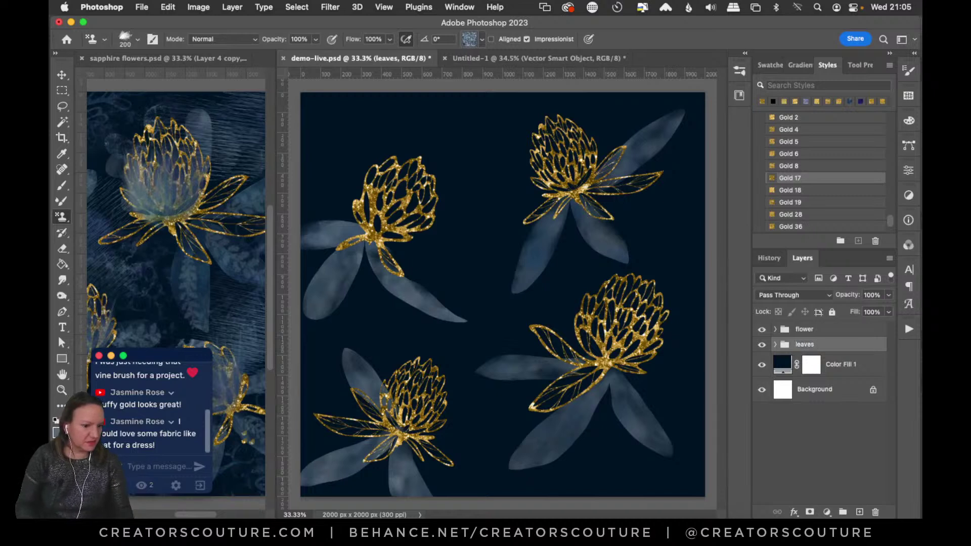
pyautogui.press('super+s')
# Add a new layer directly above Color Fill 1 and activate the Pattern Stamp tool.
pyautogui.click(854, 376)
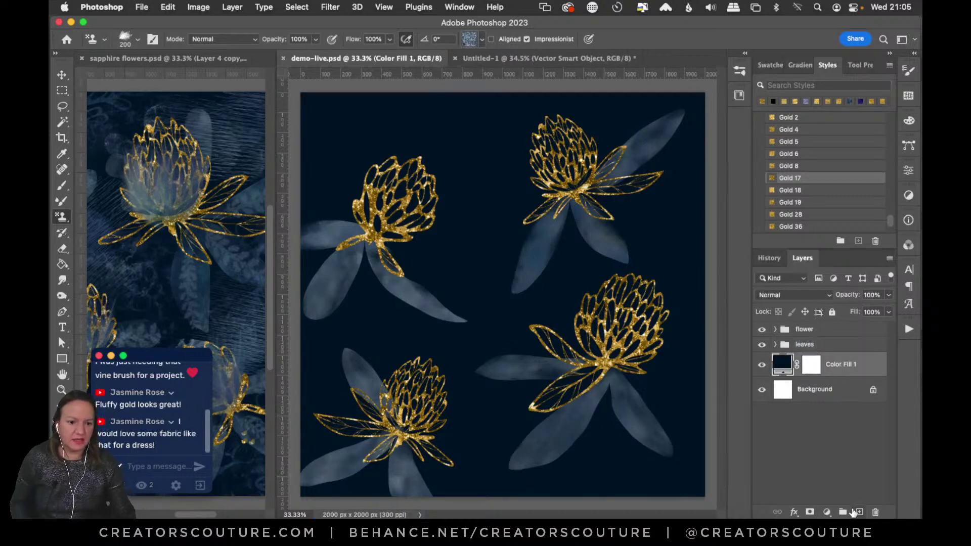
pyautogui.click(855, 512)
pyautogui.click(63, 186)
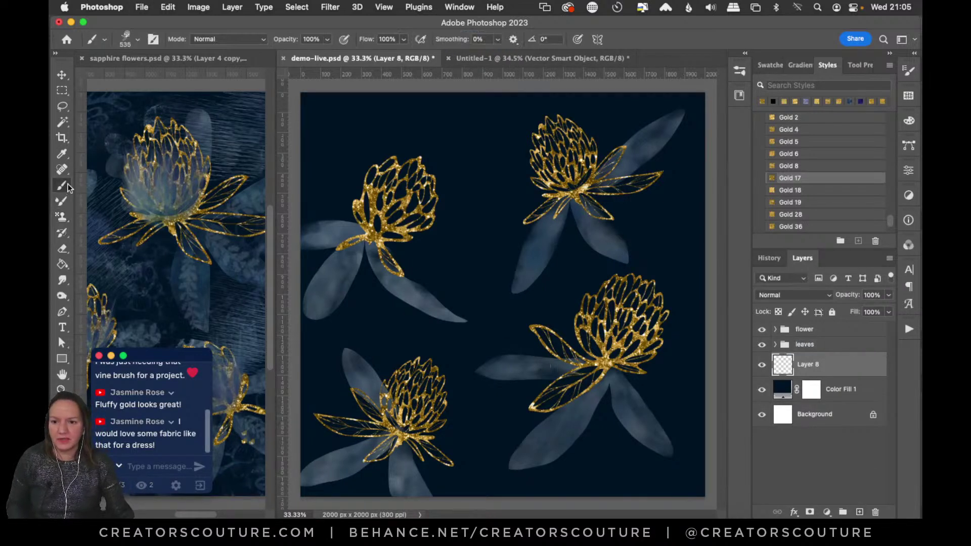
pyautogui.click(62, 216)
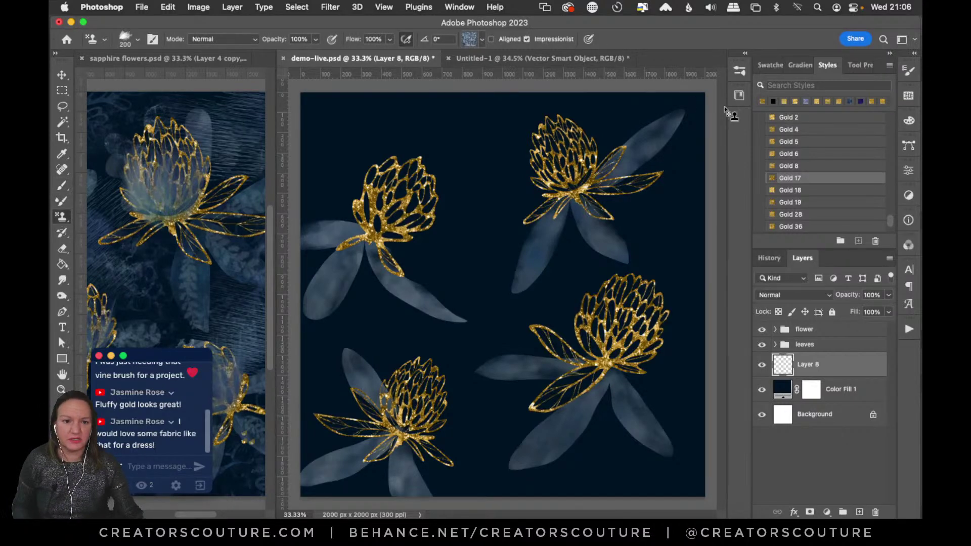
# Choose the 966 px flowering branch brush for the Pattern Stamp and check the branch illustration in Untitled-1.
pyautogui.click(739, 71)
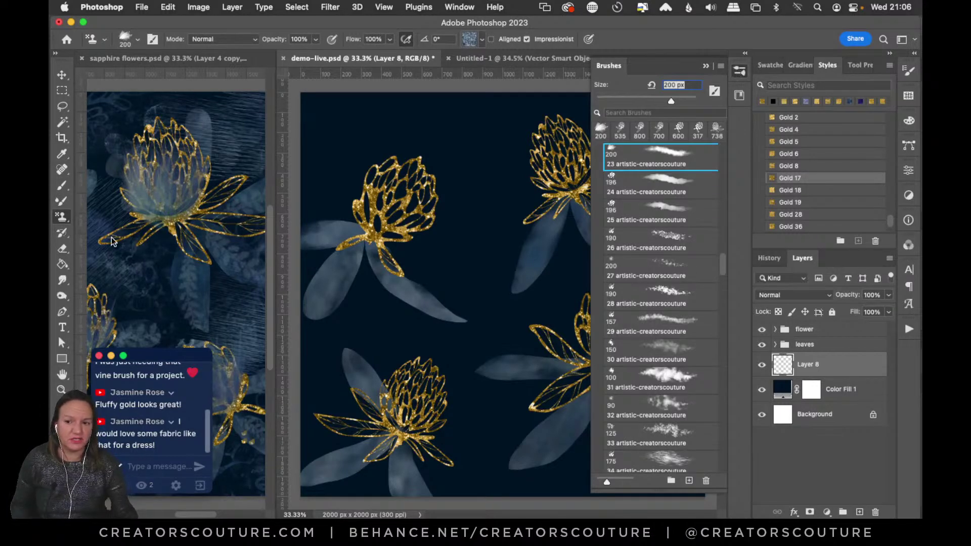
pyautogui.moveTo(722, 260); pyautogui.dragTo(725, 483)
pyautogui.click(638, 464)
pyautogui.click(738, 92)
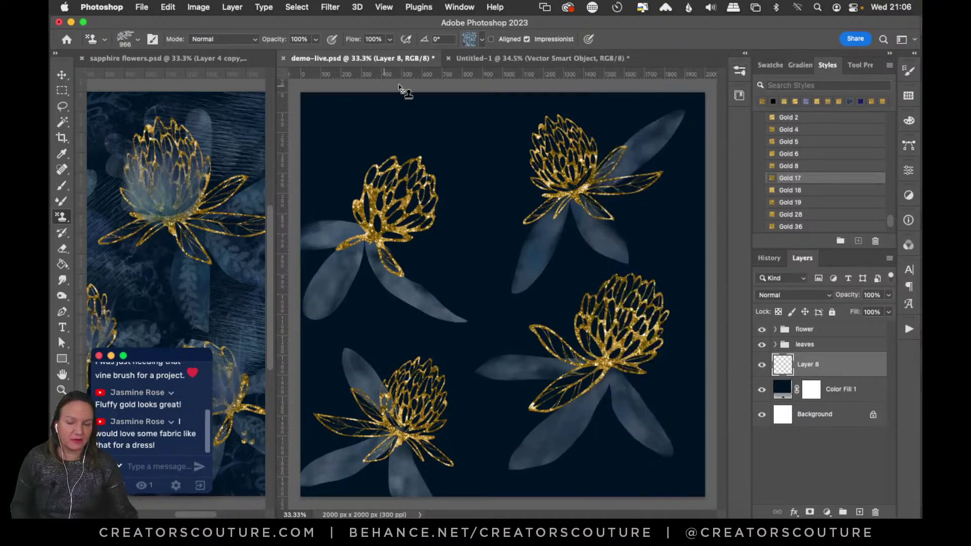
pyautogui.click(502, 62)
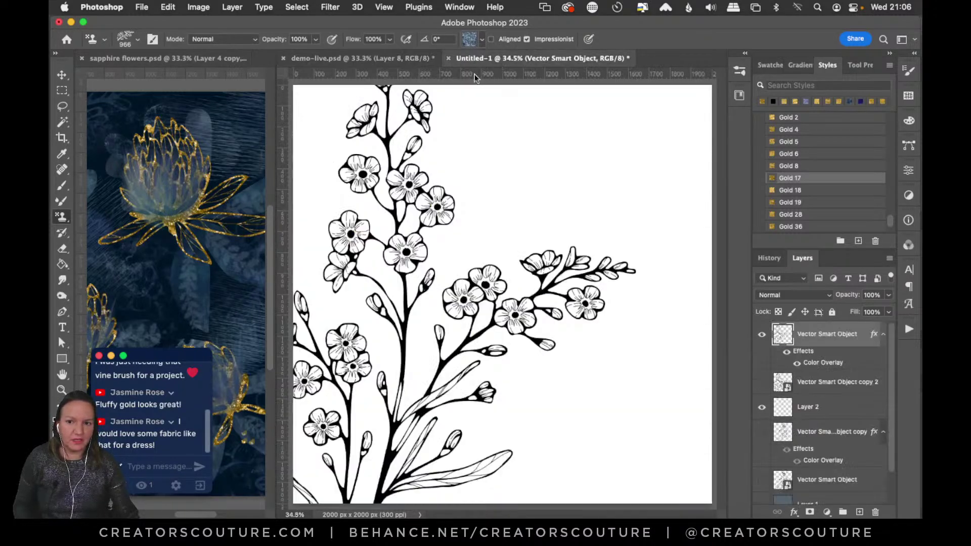
pyautogui.click(384, 57)
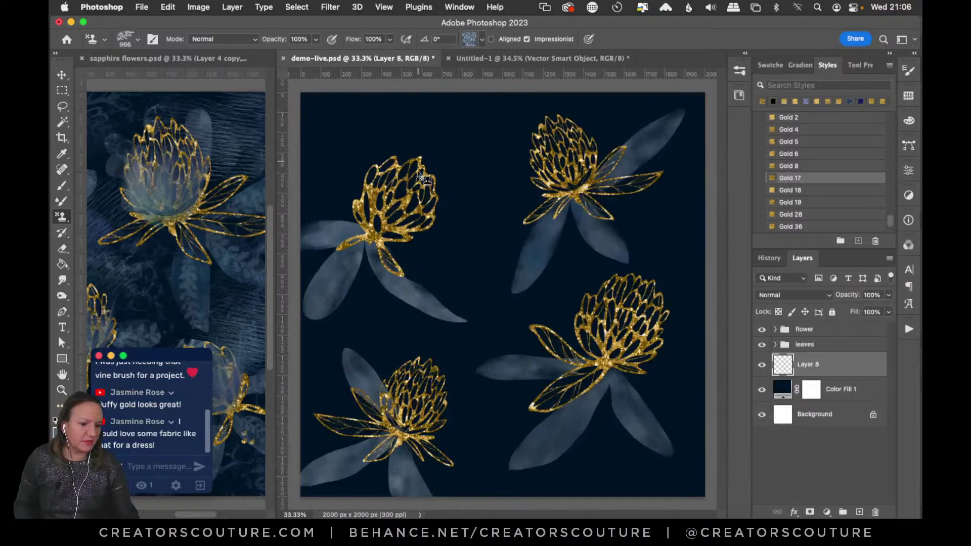
pyautogui.click(434, 134)
pyautogui.press('super+z')
pyautogui.click(473, 245)
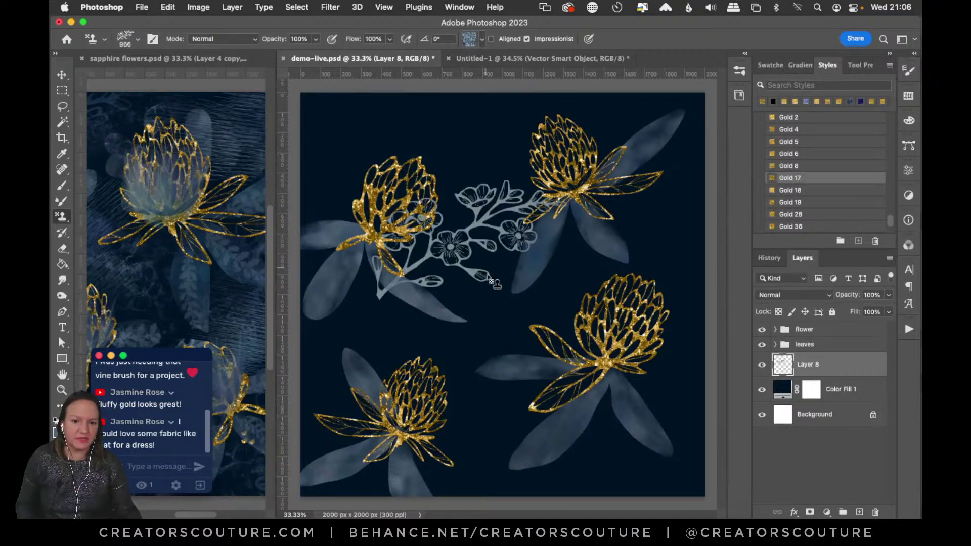
pyautogui.press('super+z')
# Enlarge the branch brush to 1100 px, stamp a flowering branch between the two upper flowers on Layer 8, and activate the Move tool.
pyautogui.press(']')
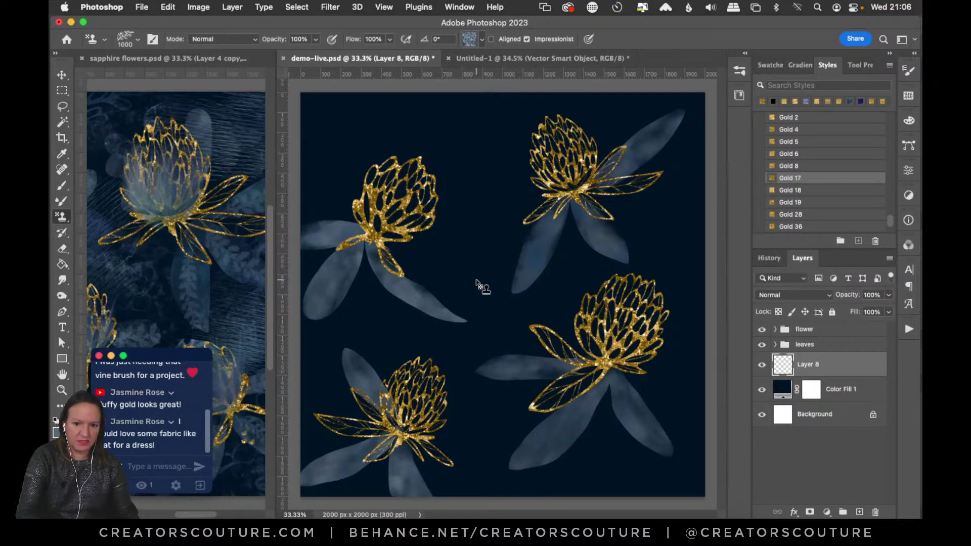
pyautogui.click(477, 248)
pyautogui.press('super+z')
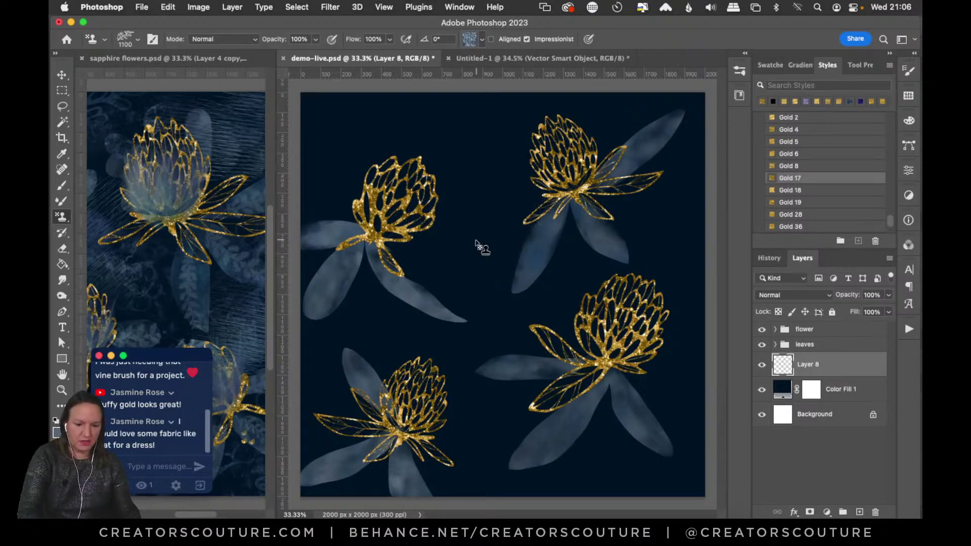
pyautogui.press(']')
pyautogui.click(478, 251)
pyautogui.click(68, 74)
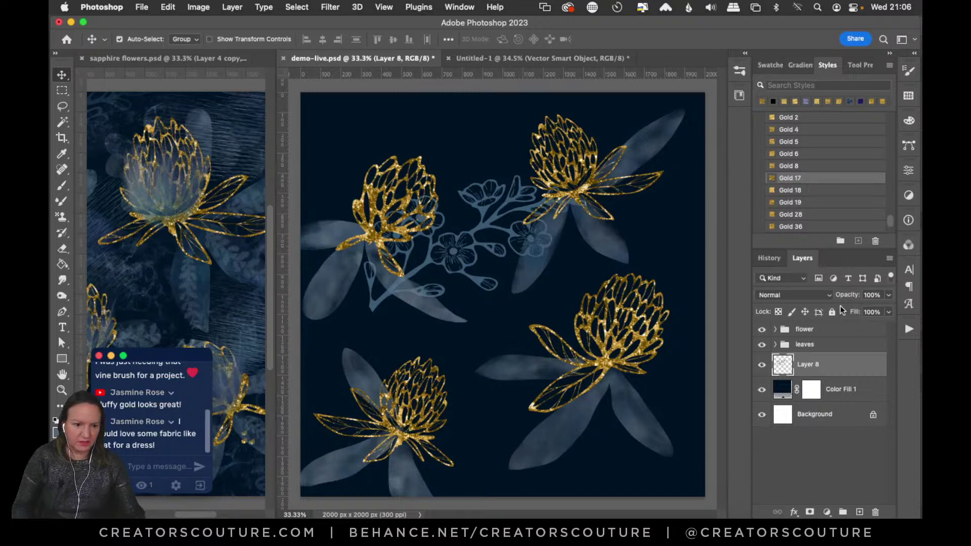
# Try Layer 8 at 41% opacity and restore it to 100%.
pyautogui.click(884, 298)
pyautogui.click(856, 309)
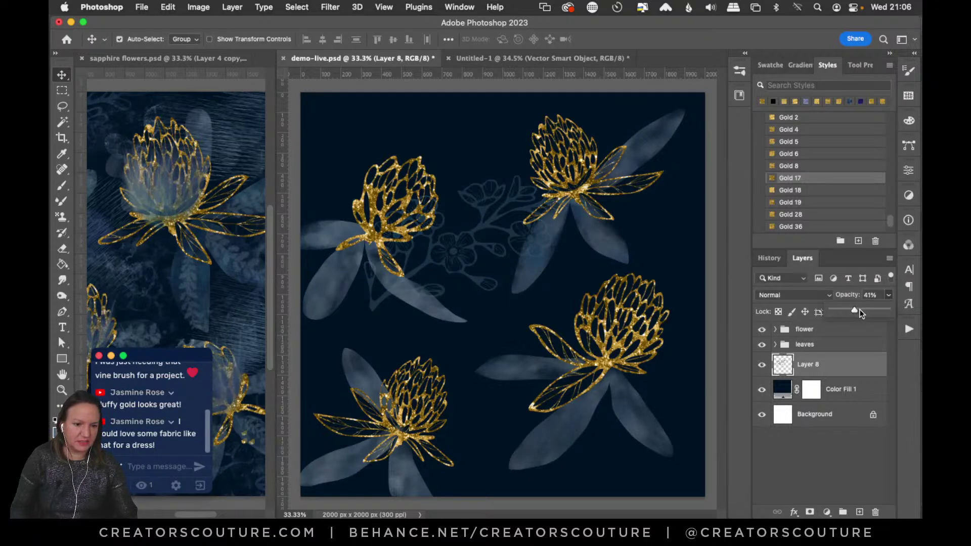
pyautogui.moveTo(482, 259); pyautogui.dragTo(505, 305)
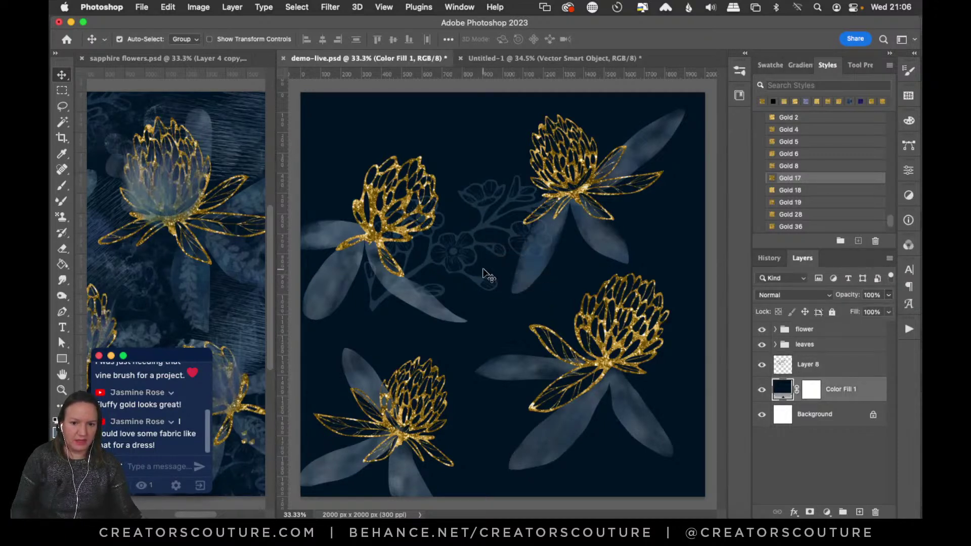
pyautogui.click(809, 369)
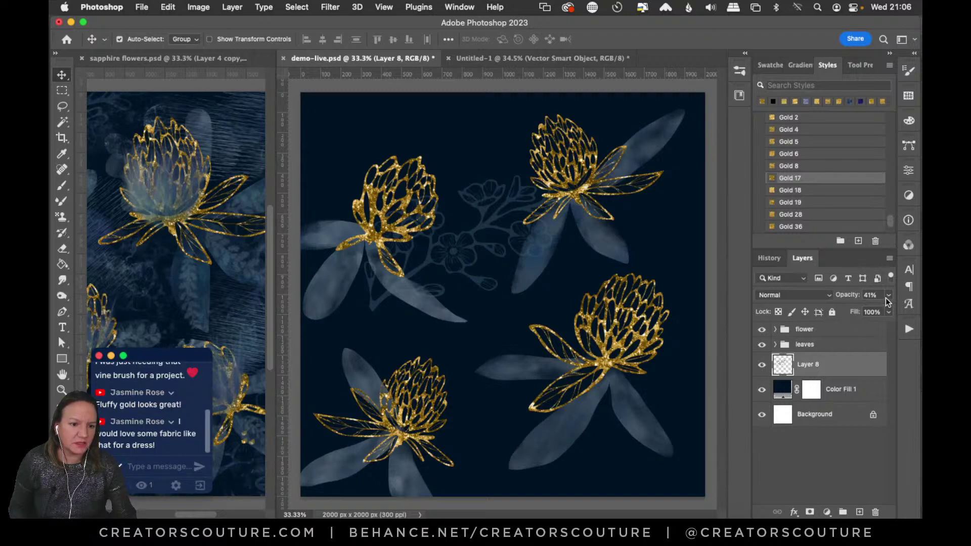
pyautogui.moveTo(882, 308); pyautogui.dragTo(921, 300)
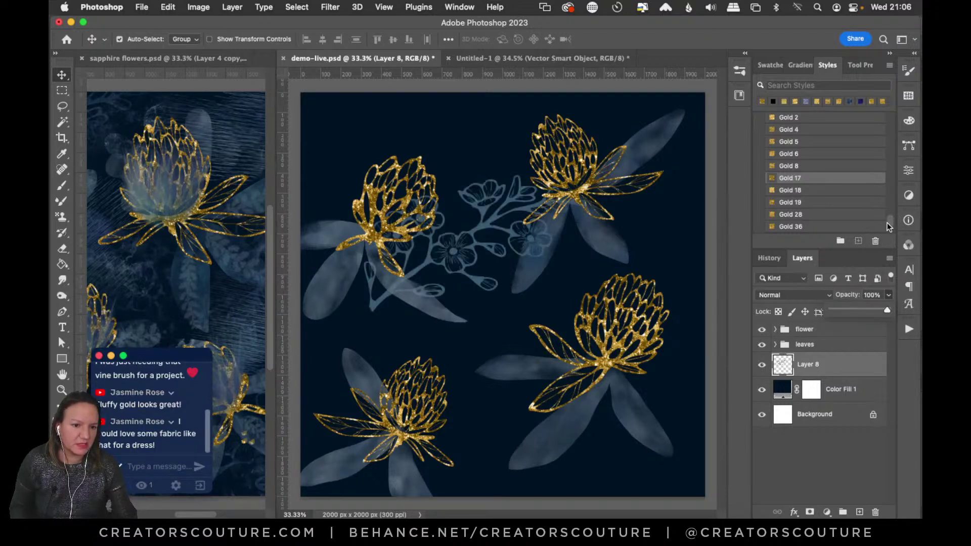
# Try the sapphire 7 style on Layer 8's flowering branch.
pyautogui.scroll(-10, 886, 225)
pyautogui.scroll(-3, 886, 213)
pyautogui.click(799, 186)
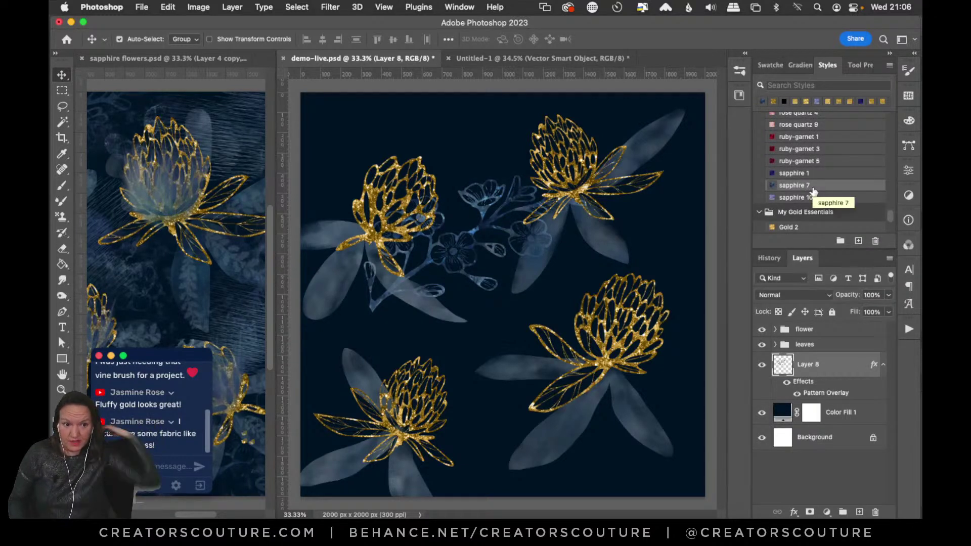
# Apply the sapphire 17 style from the 0 JEWEL STYLES library to the flowering branch on Layer 8.
pyautogui.click(739, 96)
pyautogui.moveTo(721, 278); pyautogui.dragTo(721, 469)
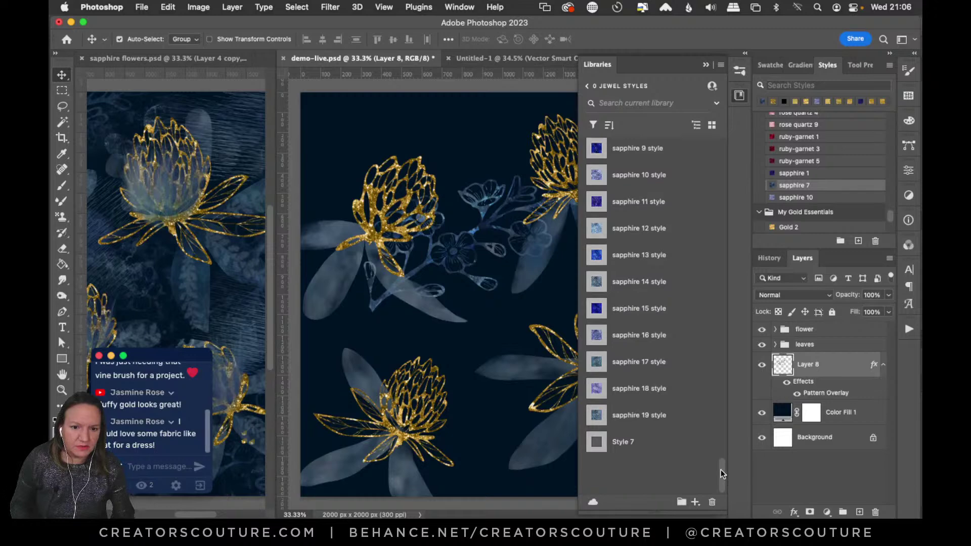
pyautogui.click(633, 365)
pyautogui.click(738, 94)
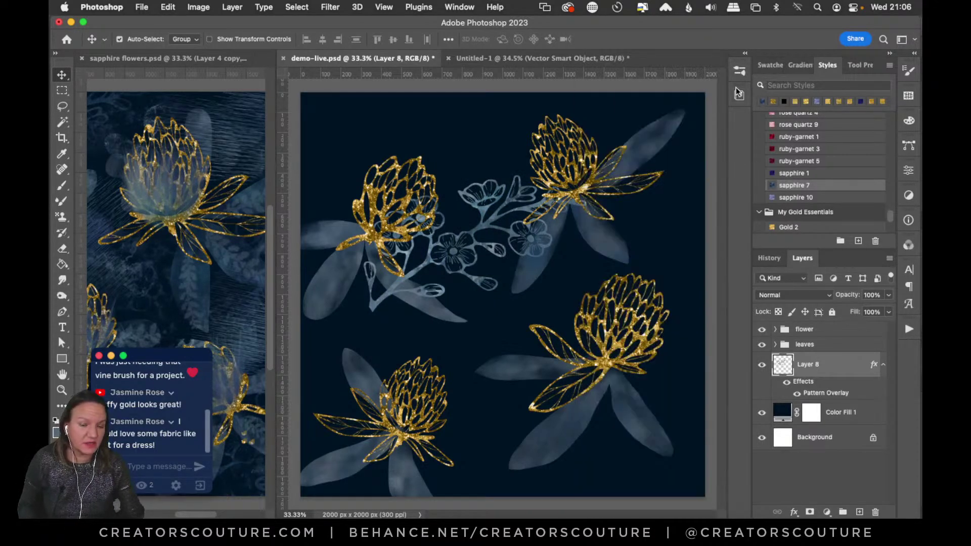
# Move the flowering branch down to the centre of the artwork and lower Layer 8's opacity to 29%.
pyautogui.moveTo(486, 229); pyautogui.dragTo(518, 274)
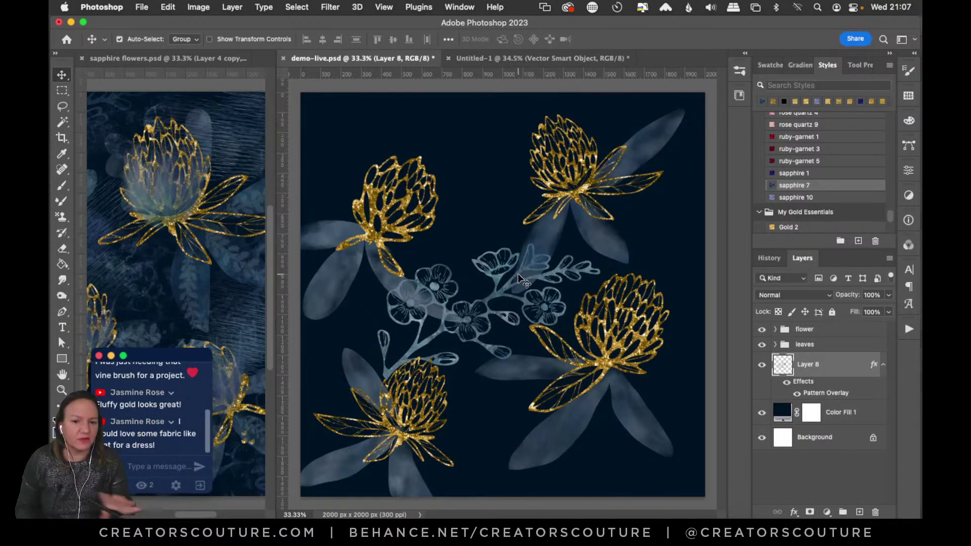
pyautogui.click(888, 296)
pyautogui.moveTo(836, 313); pyautogui.dragTo(847, 311)
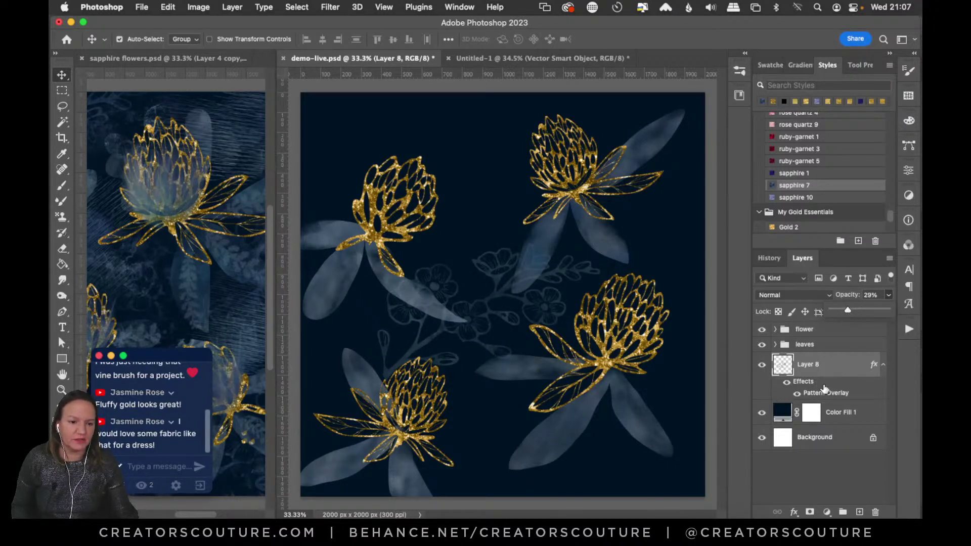
# Move the flowering branch on Layer 8 behind the lower-left flower and rotate it about 14° counterclockwise.
pyautogui.click(837, 413)
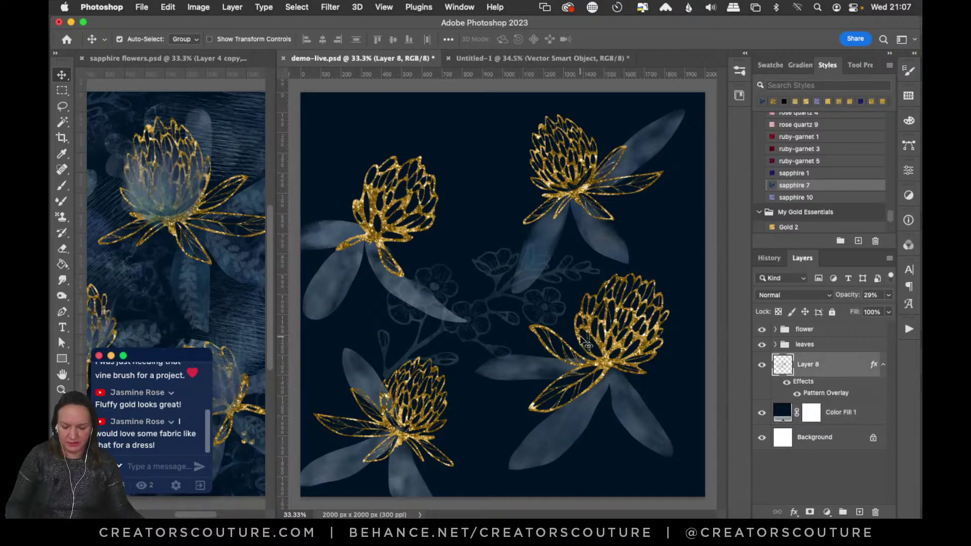
pyautogui.press('super+t')
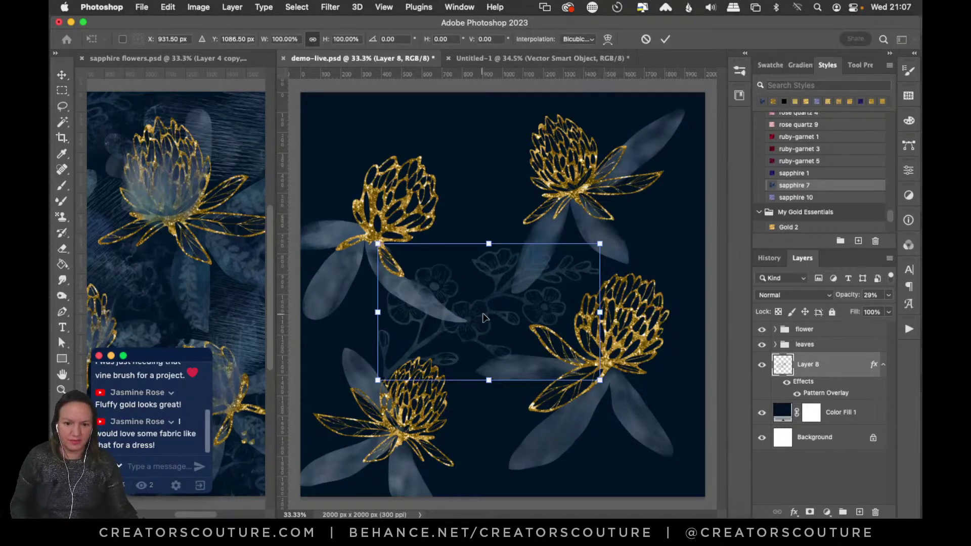
pyautogui.moveTo(496, 301); pyautogui.dragTo(396, 343)
pyautogui.moveTo(500, 358); pyautogui.dragTo(502, 325)
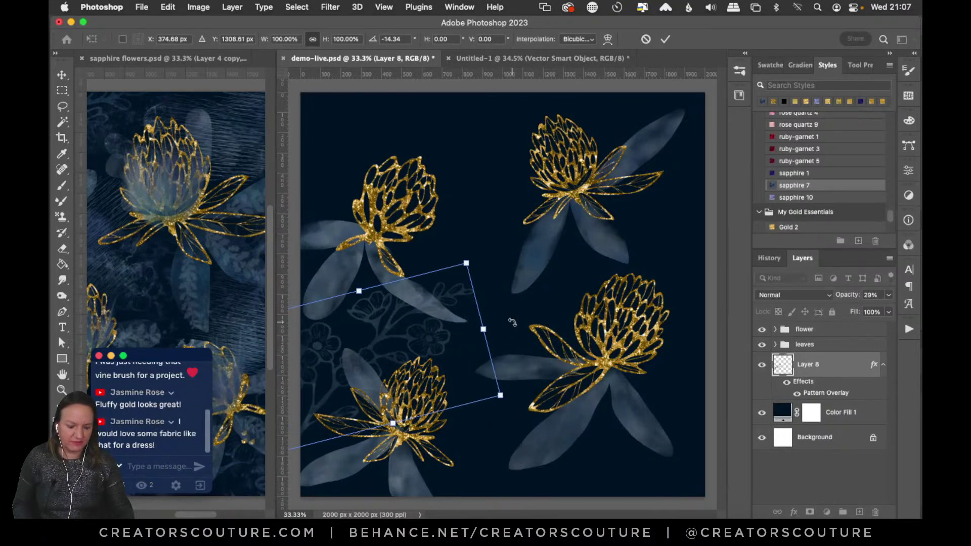
pyautogui.press('Return')
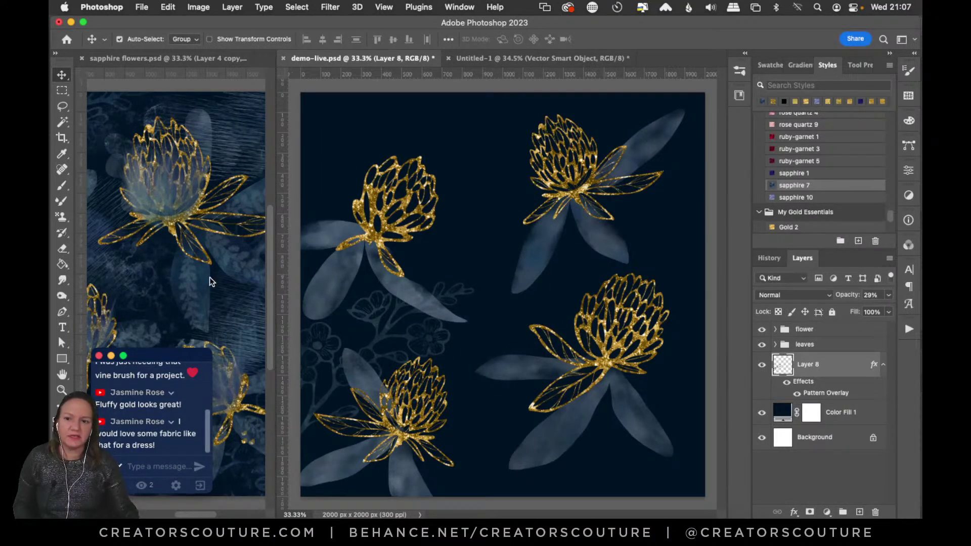
# Duplicate Layer 8 and place the copied branch, rotated nearly upside down, behind the upper-right flower at the artwork's top edge.
pyautogui.moveTo(194, 515)
pyautogui.mouseDown()
pyautogui.moveTo(238, 515)
pyautogui.moveTo(194, 515)
pyautogui.mouseUp()
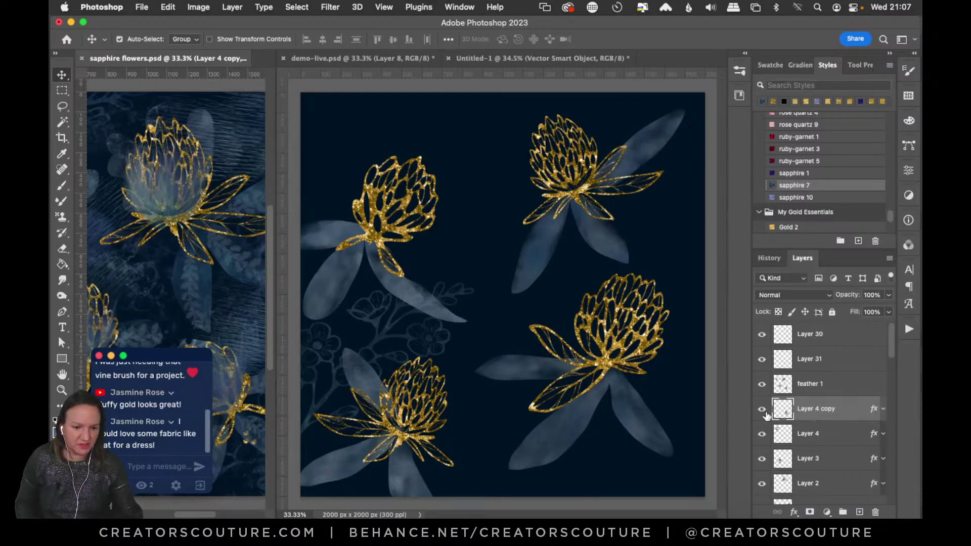
pyautogui.click(535, 235)
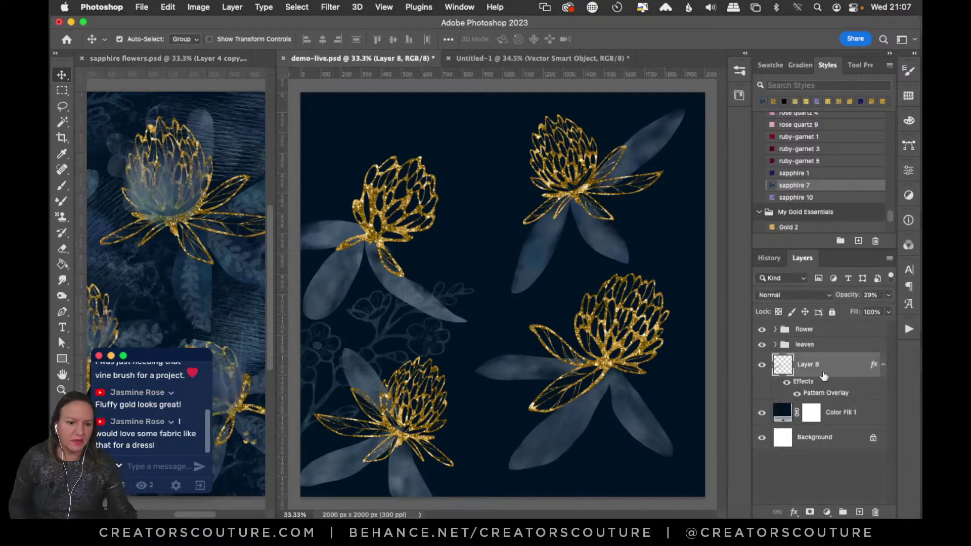
pyautogui.hotkey('ctrl', 'j')
pyautogui.click(384, 341)
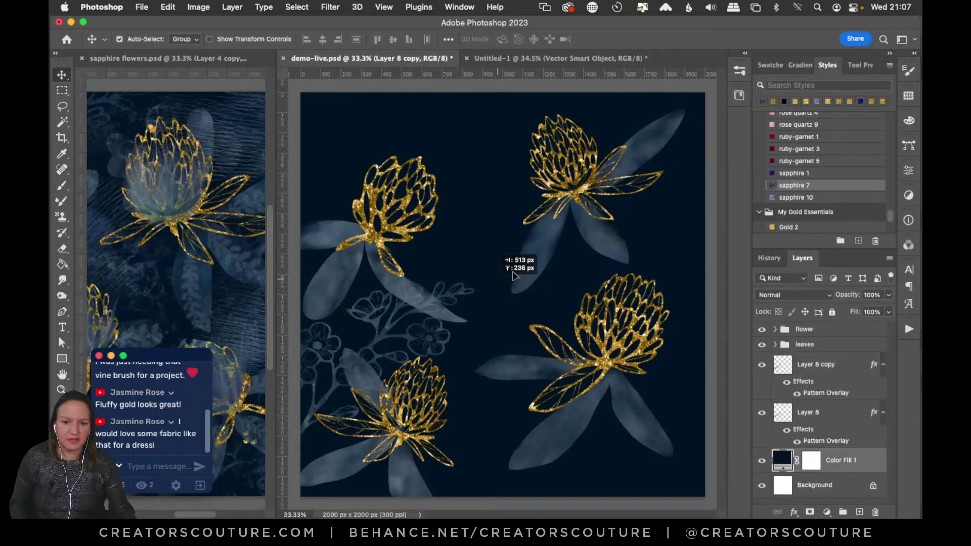
pyautogui.moveTo(390, 346)
pyautogui.mouseDown()
pyautogui.moveTo(445, 229)
pyautogui.moveTo(508, 169)
pyautogui.mouseUp()
pyautogui.hotkey('ctrl', 't')
pyautogui.moveTo(660, 232); pyautogui.dragTo(396, 217)
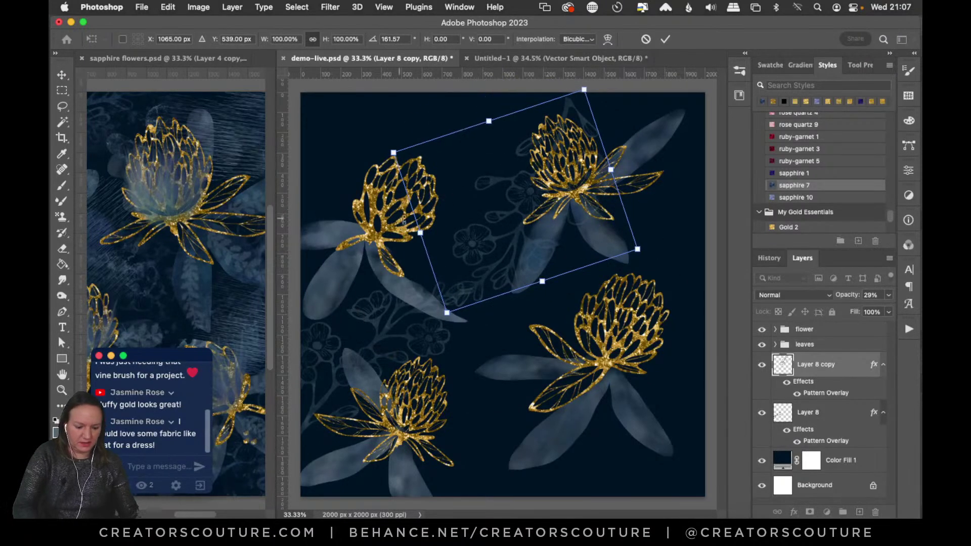
pyautogui.press('Return')
pyautogui.moveTo(499, 184); pyautogui.dragTo(512, 142)
# Duplicate the upper branch and place the copy nearly upright behind the leaves of the lower-right flower, reaching the bottom edge.
pyautogui.press('super+j')
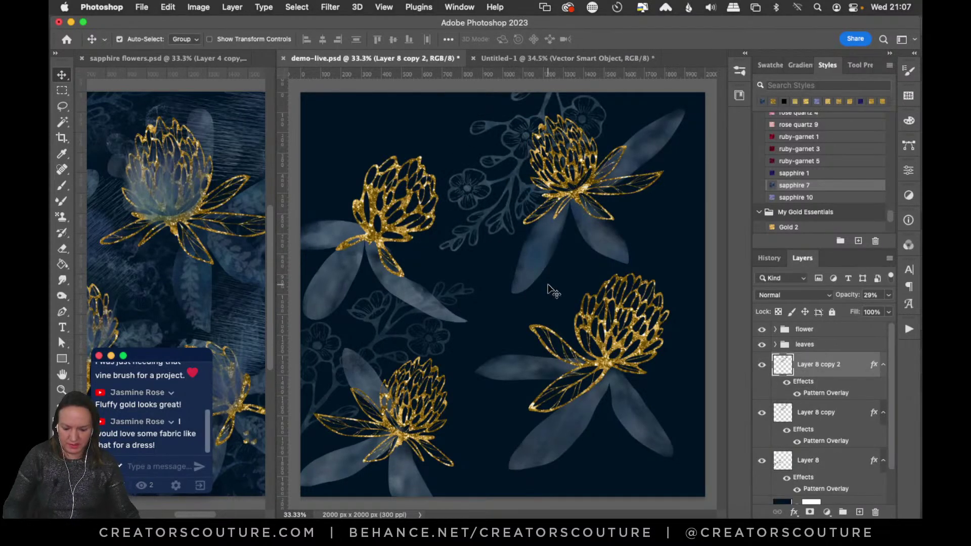
pyautogui.press('super+t')
pyautogui.moveTo(509, 187); pyautogui.dragTo(577, 427)
pyautogui.moveTo(559, 277); pyautogui.dragTo(659, 298)
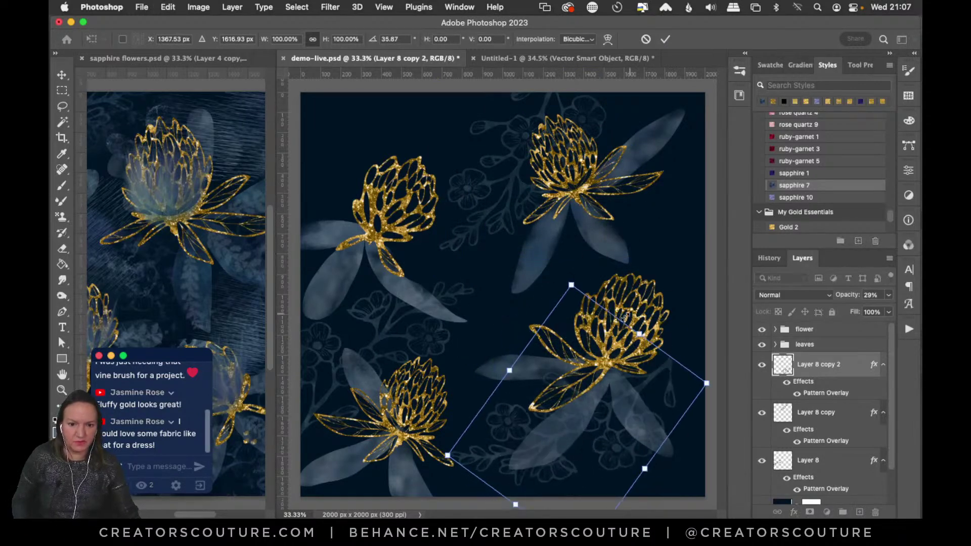
pyautogui.moveTo(571, 285); pyautogui.dragTo(569, 227)
pyautogui.moveTo(635, 225); pyautogui.dragTo(548, 490)
pyautogui.press('Return')
# Duplicate the lower branch and place the copy at the artwork's right edge, rotated about 2° counterclockwise.
pyautogui.hotkey('ctrl', 'j')
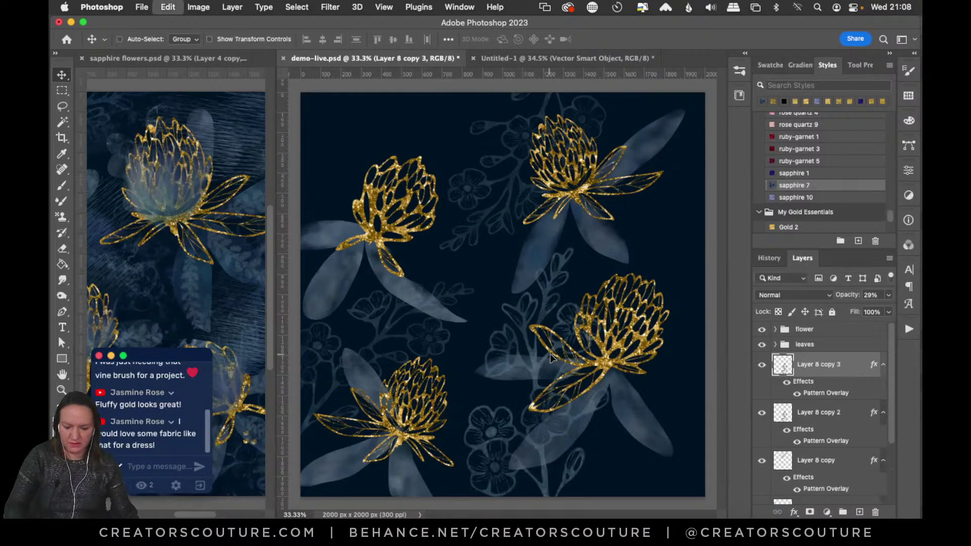
pyautogui.hotkey('ctrl', 't')
pyautogui.moveTo(635, 382); pyautogui.dragTo(558, 307)
pyautogui.moveTo(493, 340); pyautogui.dragTo(616, 258)
pyautogui.moveTo(668, 202); pyautogui.dragTo(708, 284)
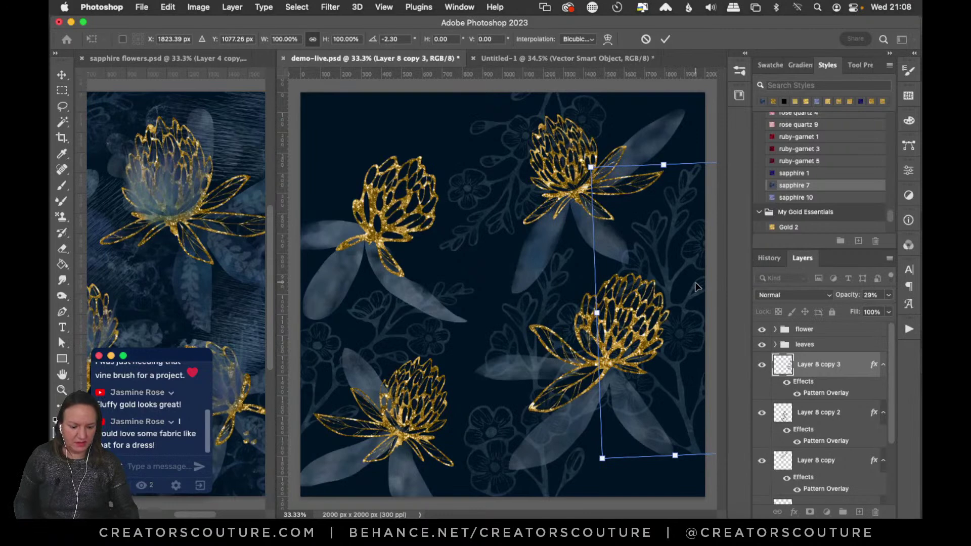
pyautogui.press('Return')
# Flip the right-edge branch horizontally, rotate it about 25° counterclockwise and fit it between the two right-hand flowers.
pyautogui.click(168, 7)
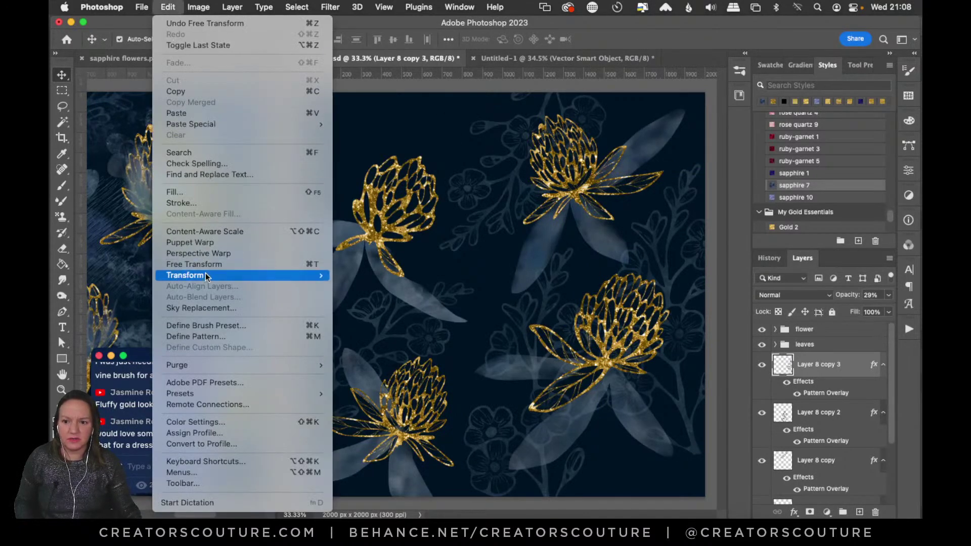
pyautogui.moveTo(192, 275)
pyautogui.click(411, 489)
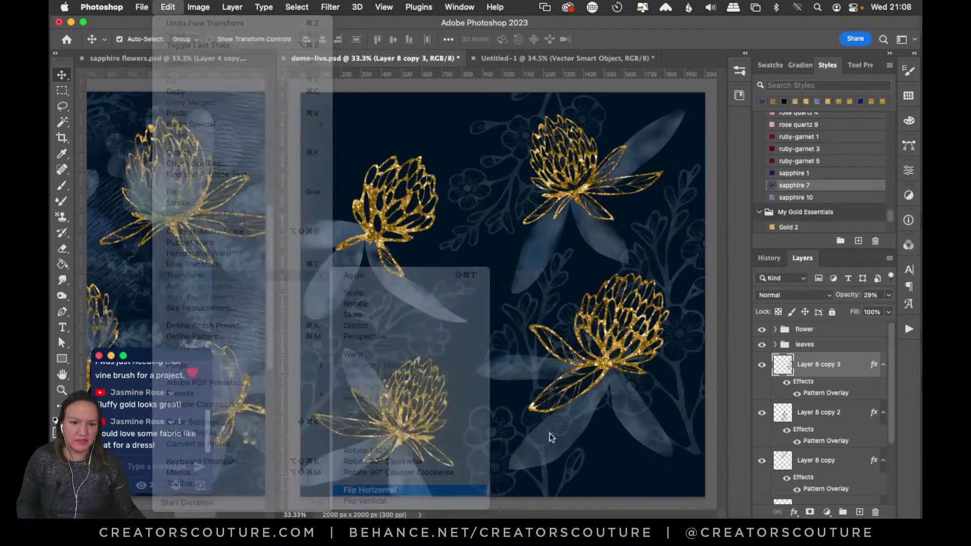
pyautogui.moveTo(678, 281); pyautogui.dragTo(708, 271)
pyautogui.press('cmd+t')
pyautogui.moveTo(639, 164); pyautogui.dragTo(598, 201)
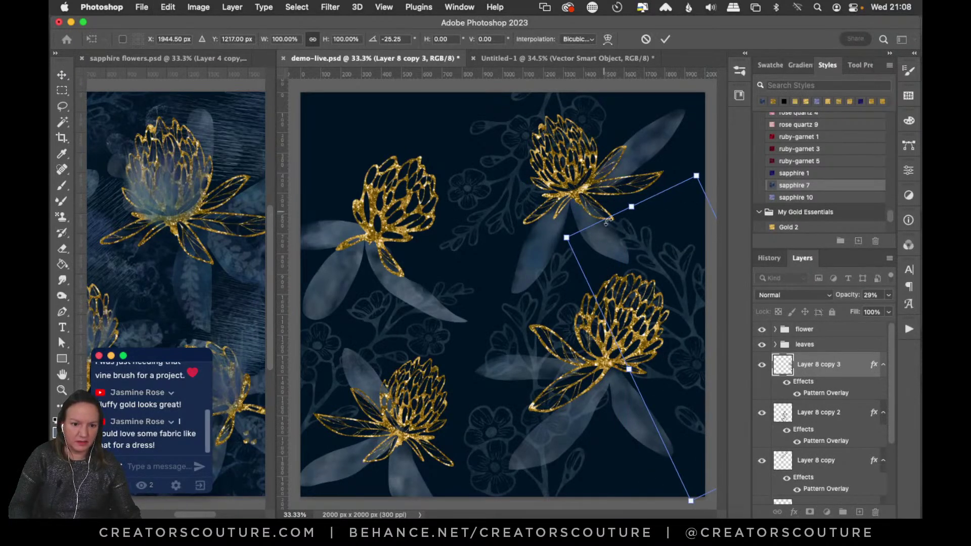
pyautogui.press('Return')
pyautogui.moveTo(679, 310); pyautogui.dragTo(693, 288)
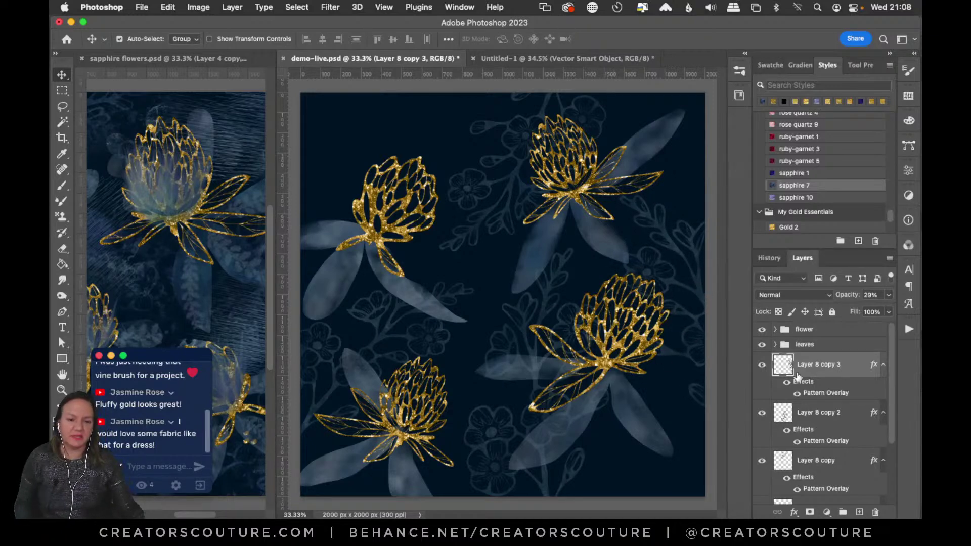
# Duplicate the Layer 8 copy branch behind the upper-right flower.
pyautogui.click(516, 159)
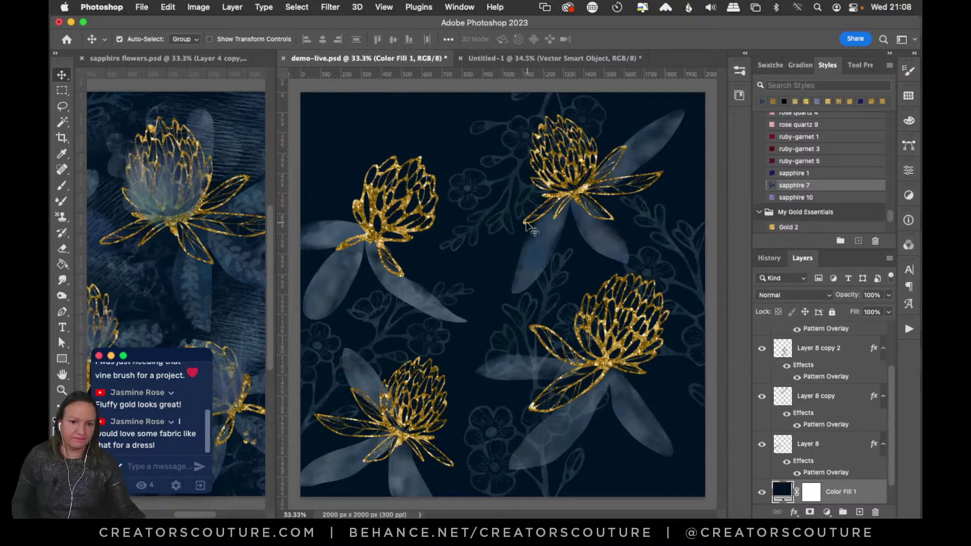
pyautogui.click(760, 445)
pyautogui.click(804, 400)
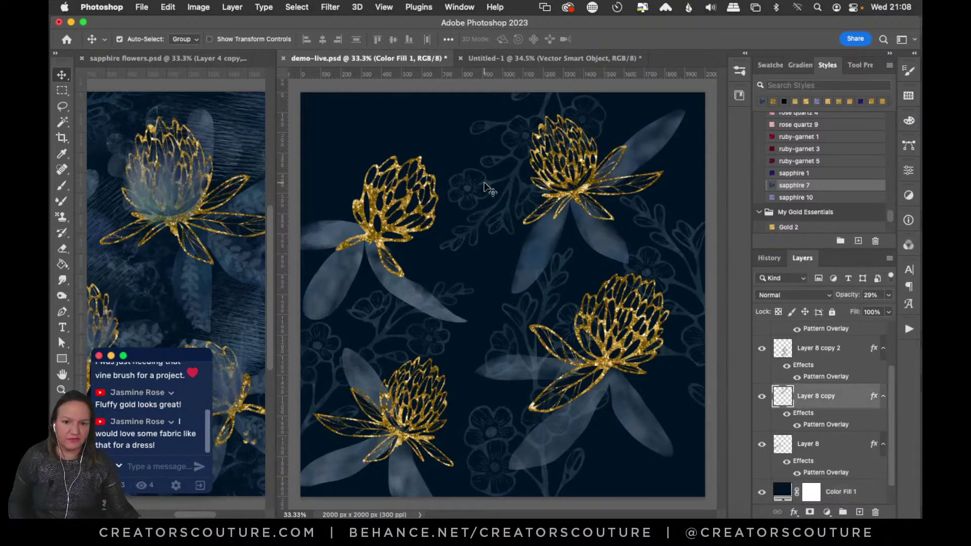
pyautogui.press('super+j')
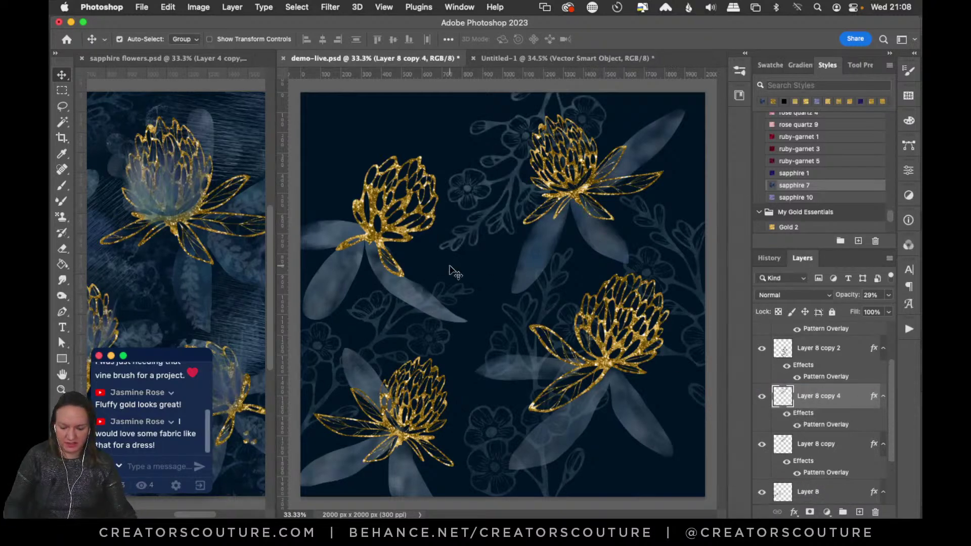
pyautogui.press('super+t')
pyautogui.press('Return')
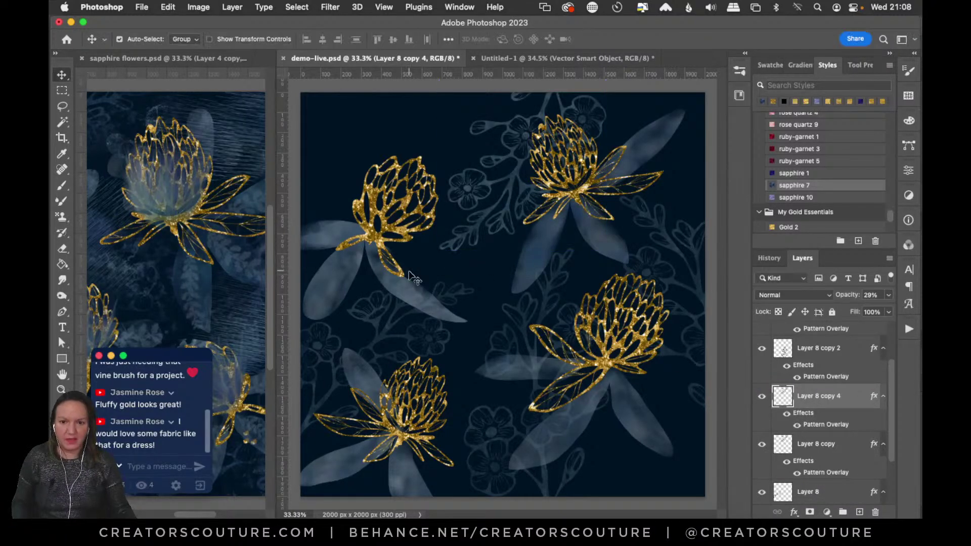
# Flip the duplicated branch horizontally and move it to the artwork's upper-left corner behind the gold flower.
pyautogui.click(171, 10)
pyautogui.moveTo(207, 275)
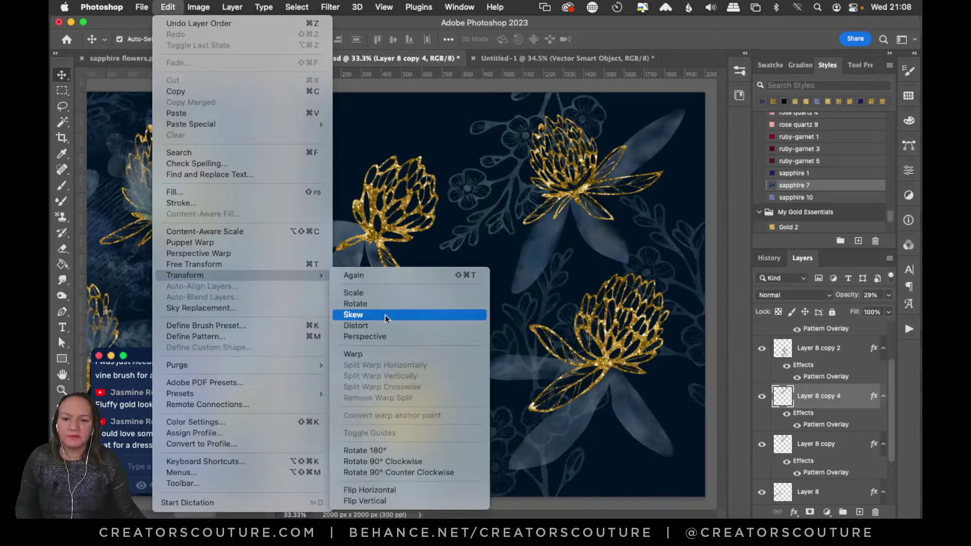
pyautogui.click(371, 490)
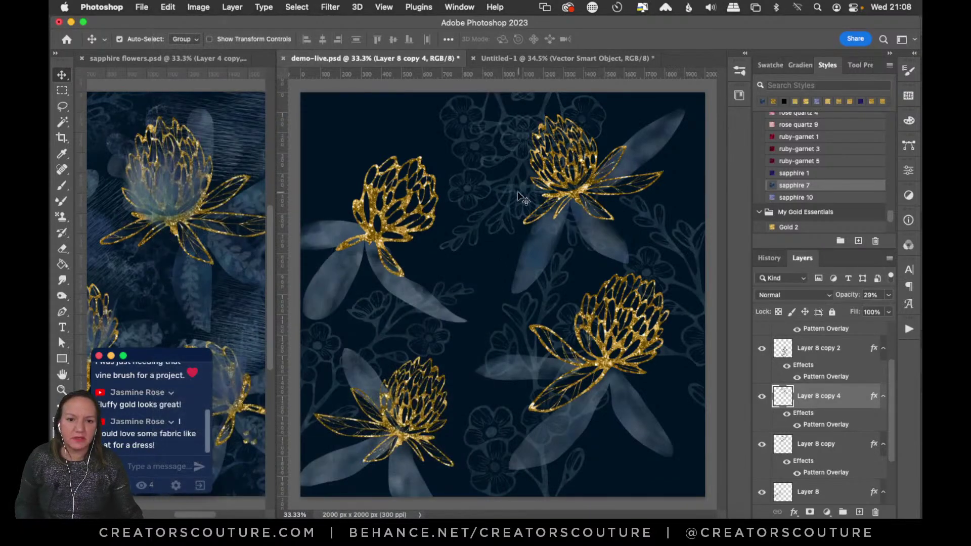
pyautogui.moveTo(503, 115); pyautogui.dragTo(318, 87)
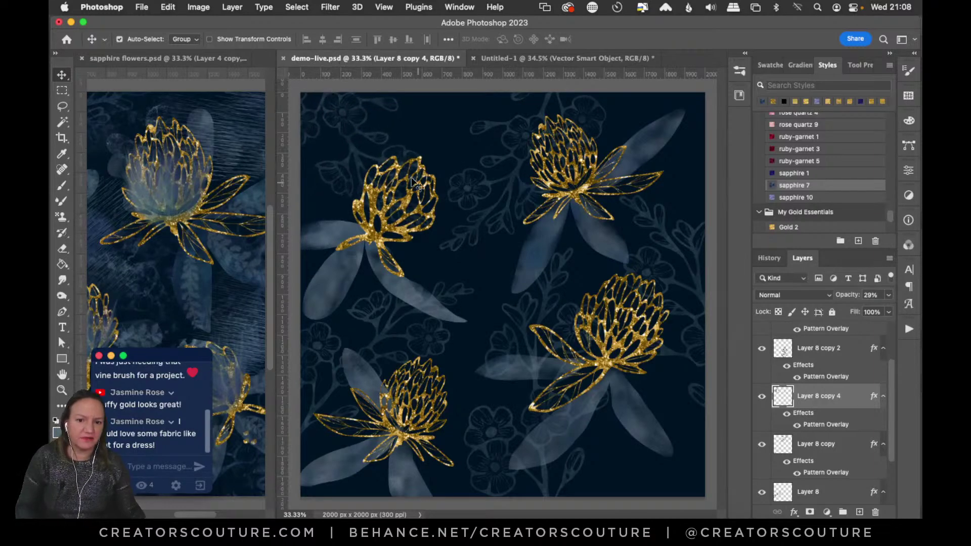
pyautogui.moveTo(358, 131); pyautogui.dragTo(378, 142)
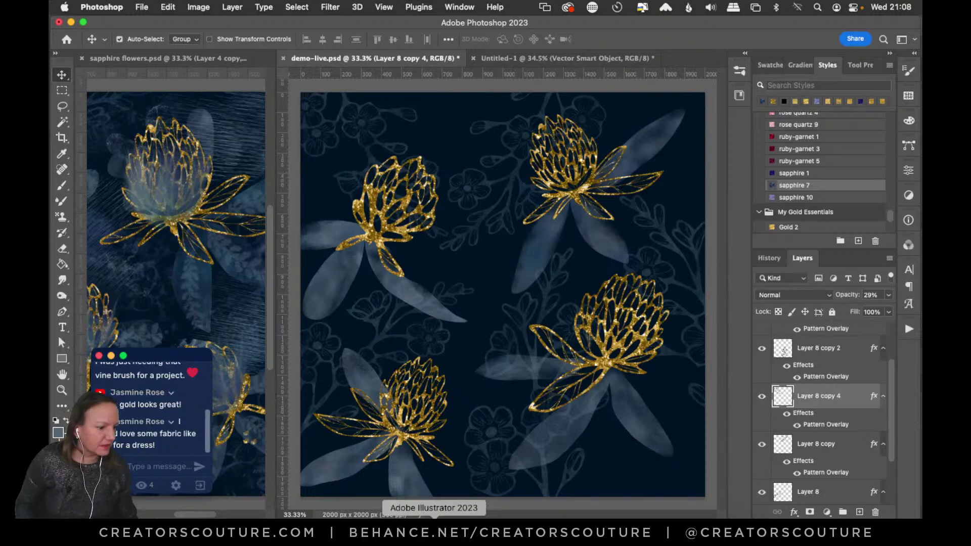
# Save the document, and group Layer 8 and all its branch copies under the name bg.
pyautogui.press('super+s')
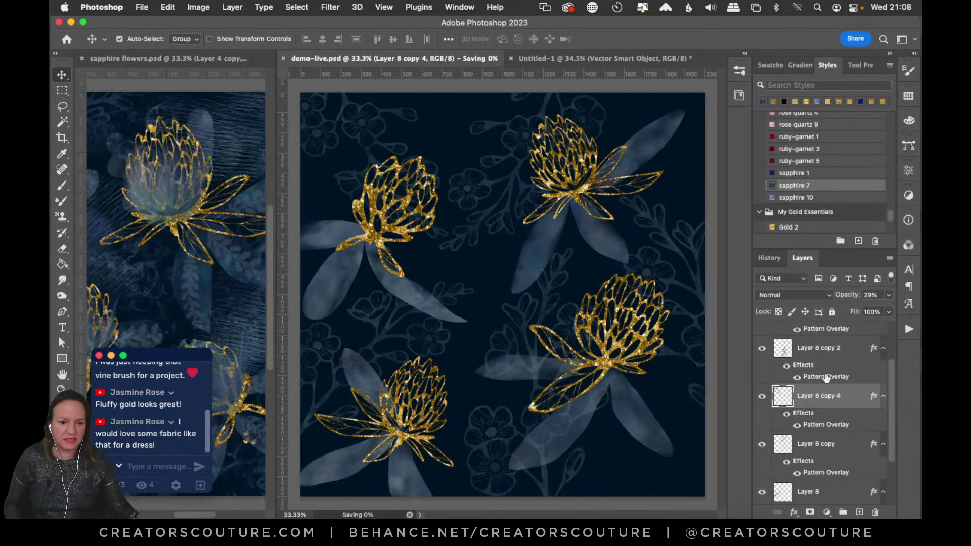
pyautogui.moveTo(887, 423)
pyautogui.mouseDown()
pyautogui.moveTo(889, 386)
pyautogui.moveTo(885, 438)
pyautogui.mouseUp()
pyautogui.click(829, 373)
pyautogui.keyDown('shift'); pyautogui.click(816, 449); pyautogui.keyUp('shift')
pyautogui.press('super+g')
pyautogui.doubleClick(805, 360)
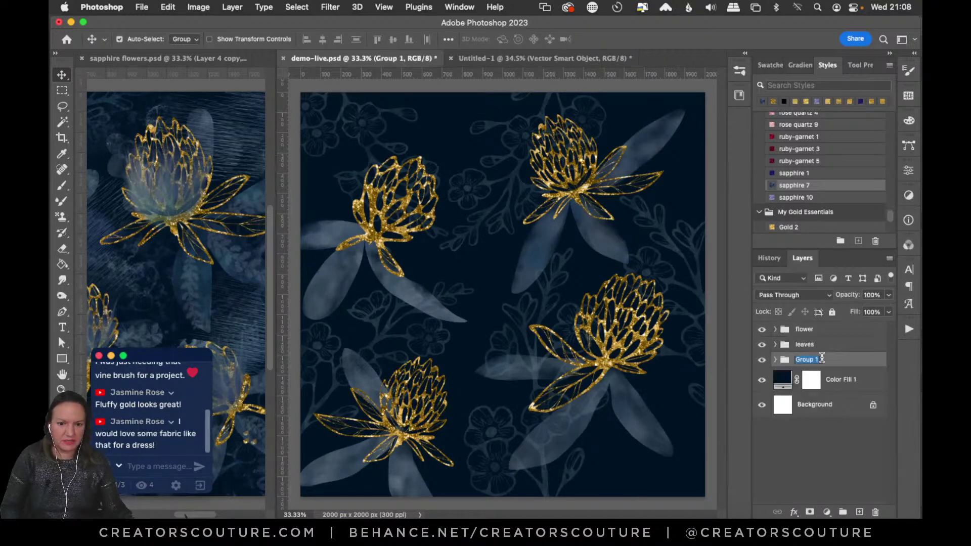
pyautogui.write('bg')
pyautogui.press('Return')
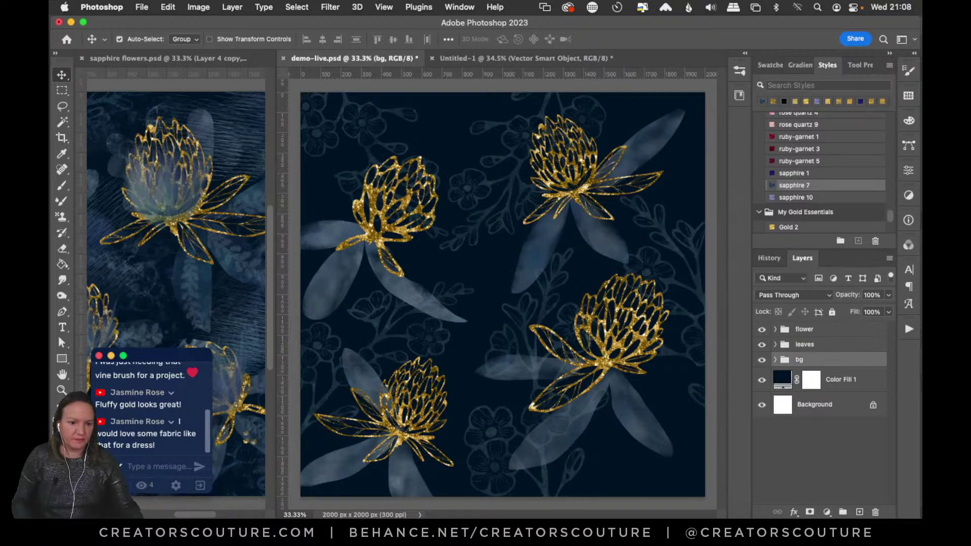
# Add a layer mask to the bg group and activate the Rectangle tool.
pyautogui.click(809, 512)
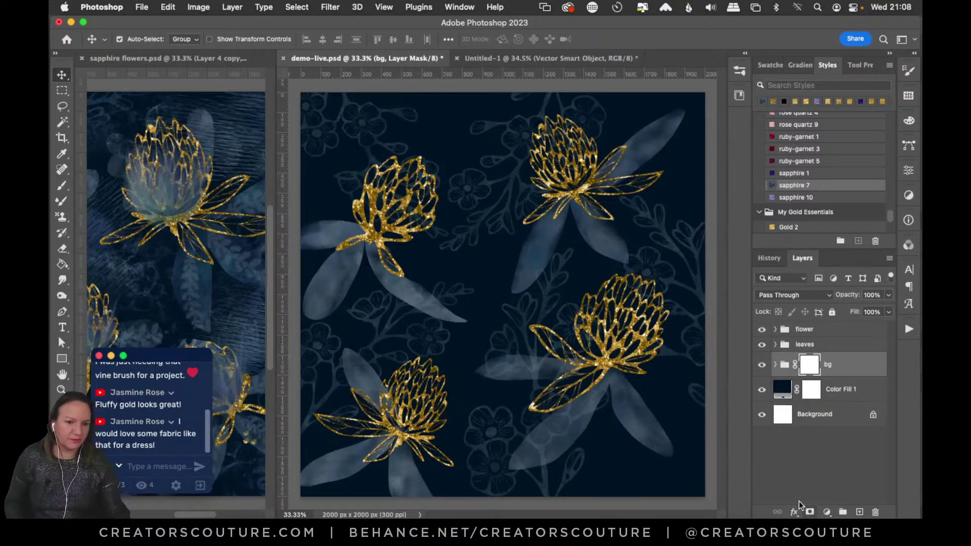
pyautogui.click(62, 357)
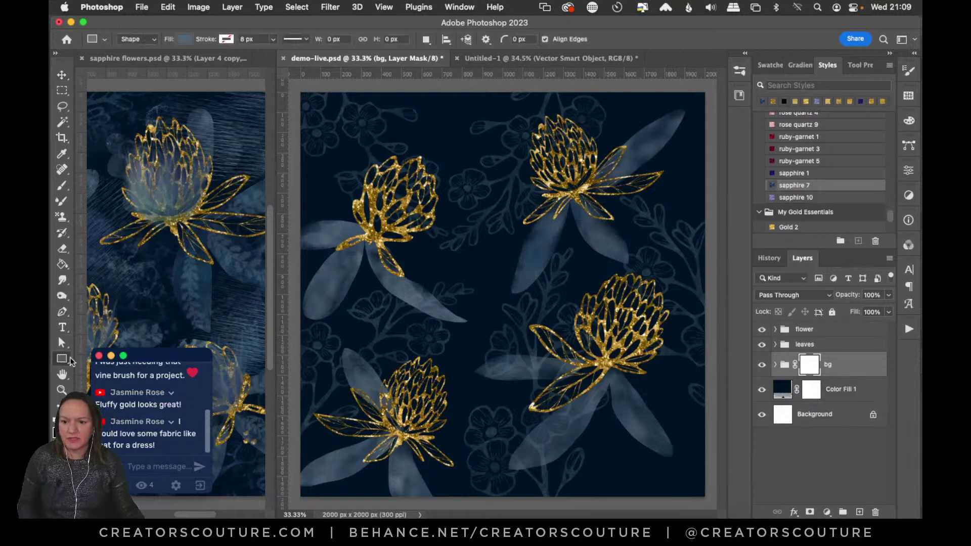
# Set up the Gradient tool as a radial gradient using the Foreground to Transparent preset from the BASICS group.
pyautogui.click(63, 264)
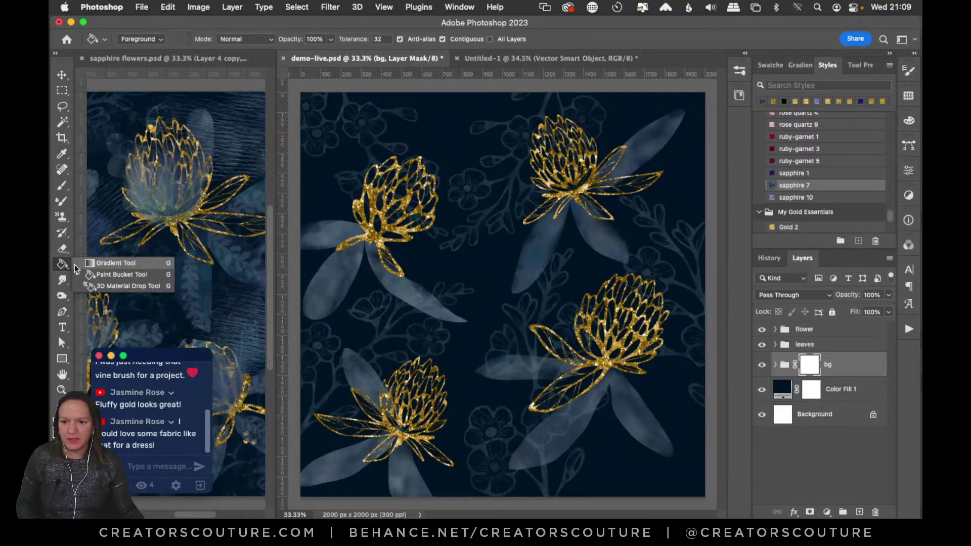
pyautogui.click(111, 261)
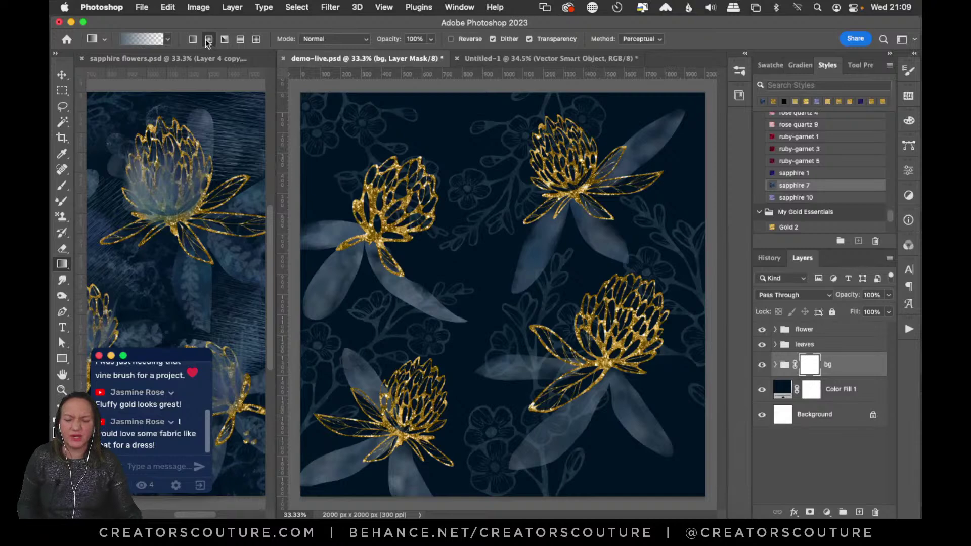
pyautogui.click(144, 38)
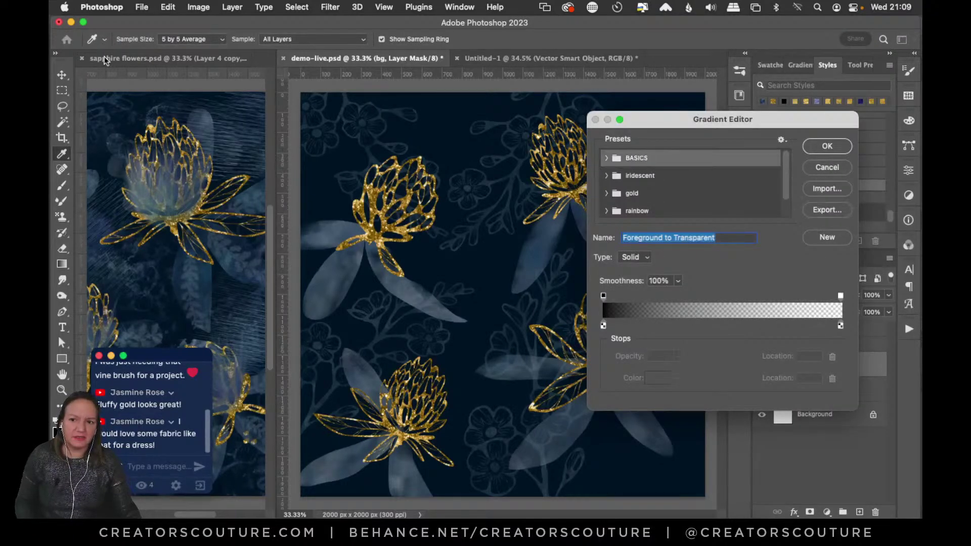
pyautogui.click(606, 157)
pyautogui.click(642, 180)
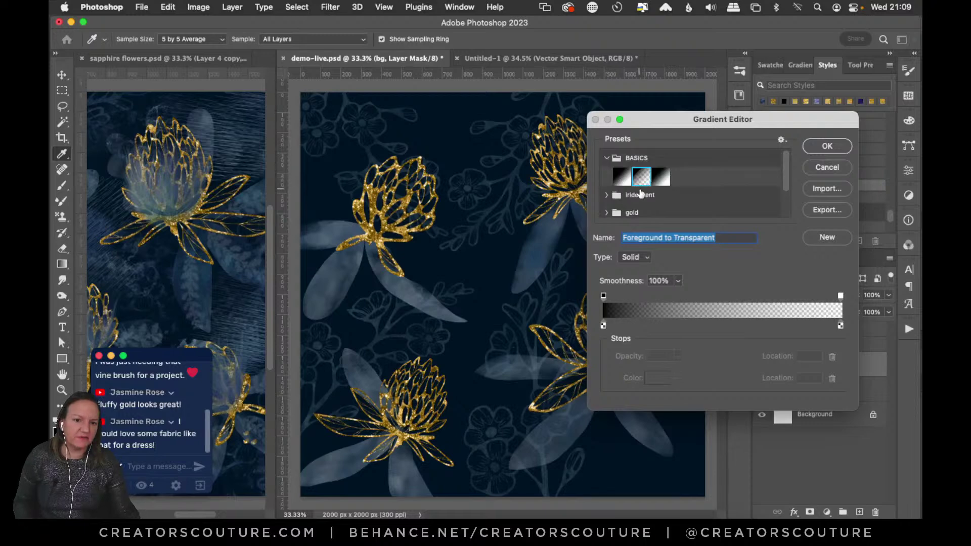
pyautogui.click(814, 146)
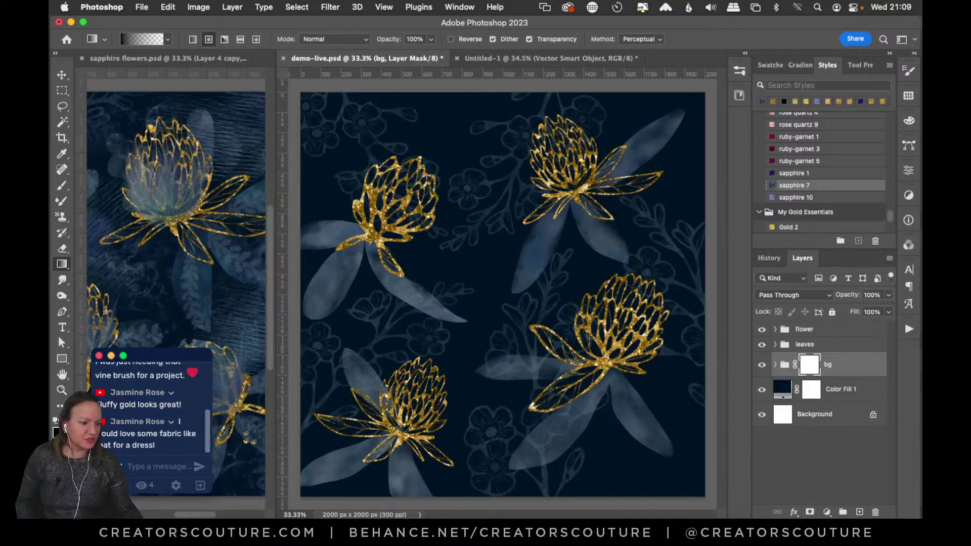
# Fade the background florals behind the two upper flowers with black-to-transparent radial gradients on the bg group's mask.
pyautogui.moveTo(398, 197); pyautogui.dragTo(481, 88)
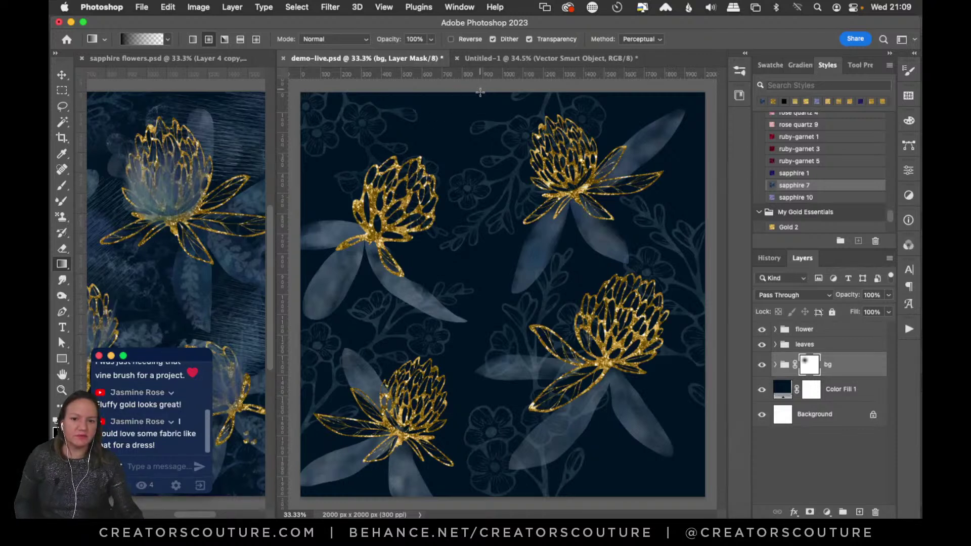
pyautogui.moveTo(389, 232); pyautogui.dragTo(419, 111)
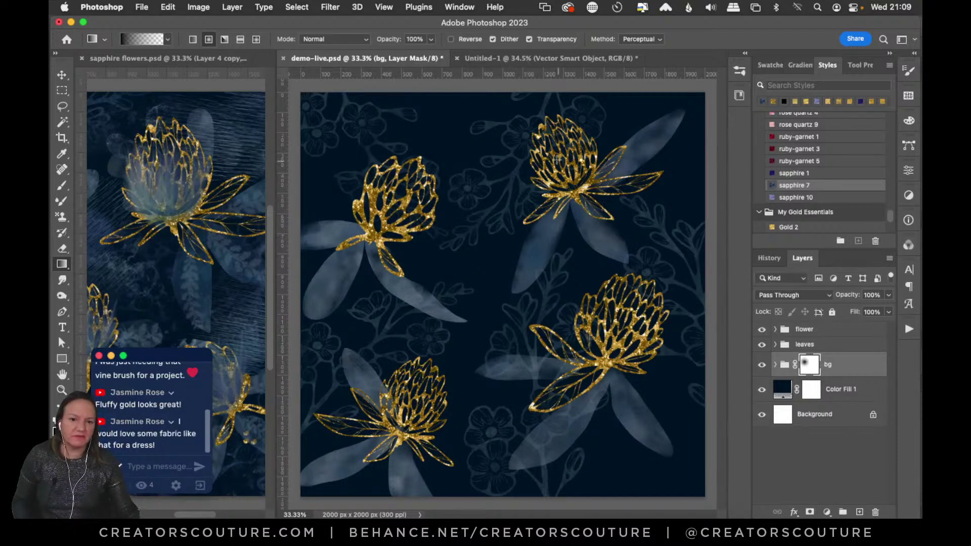
pyautogui.press('super+z')
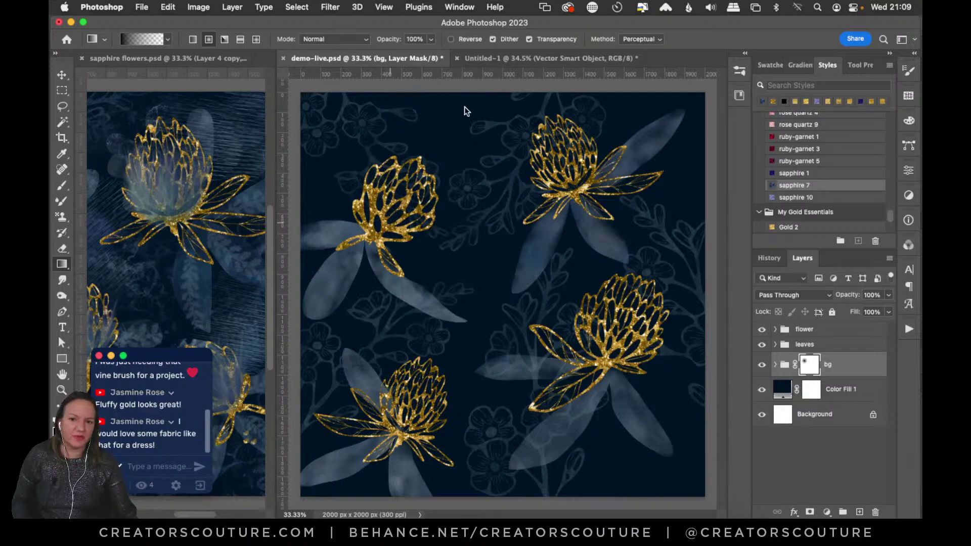
pyautogui.moveTo(561, 172); pyautogui.dragTo(493, 126)
pyautogui.moveTo(586, 203); pyautogui.dragTo(612, 222)
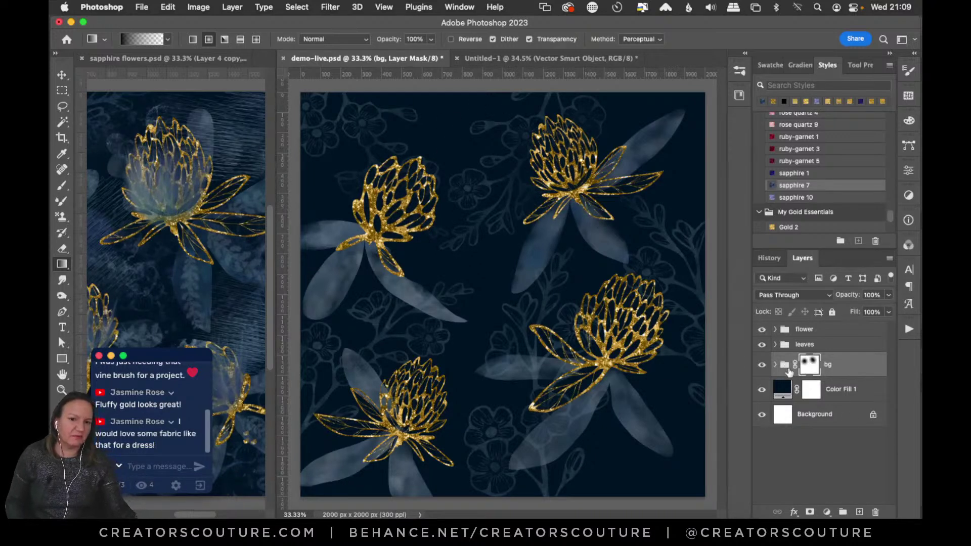
# Fade the background florals around the two lower flowers with radial gradients on the bg group's mask.
pyautogui.moveTo(591, 385); pyautogui.dragTo(497, 270)
pyautogui.press('super+z')
pyautogui.moveTo(550, 401); pyautogui.dragTo(518, 273)
pyautogui.press('super+z')
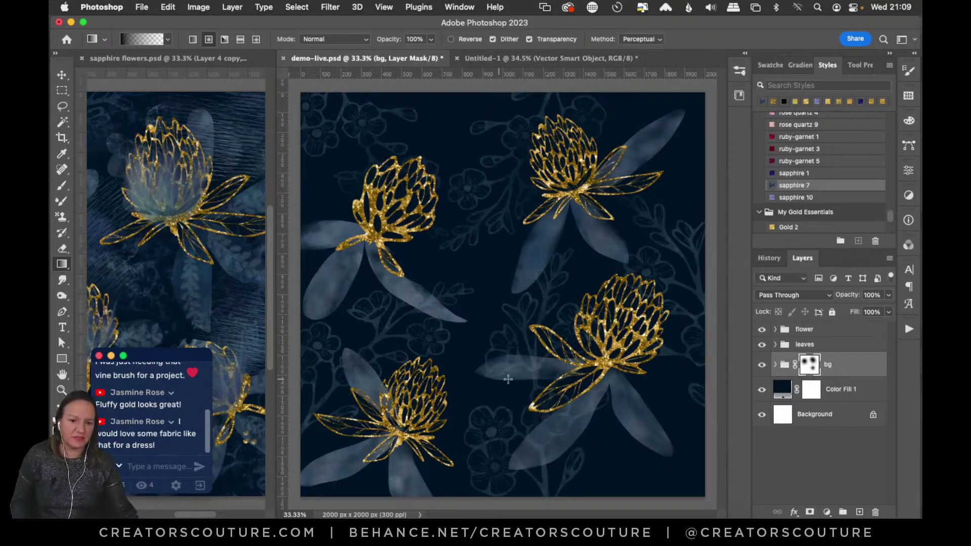
pyautogui.moveTo(529, 377); pyautogui.dragTo(521, 390)
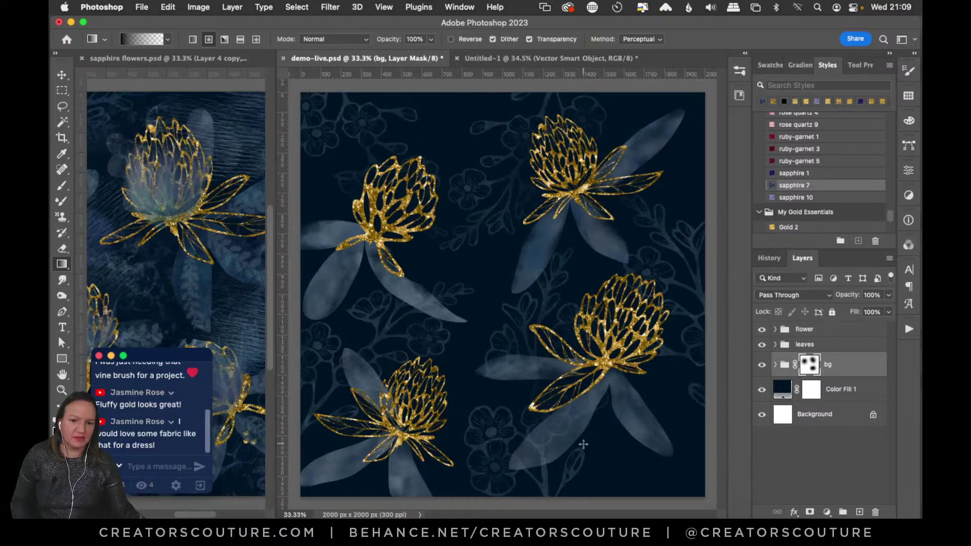
pyautogui.moveTo(405, 410); pyautogui.dragTo(349, 293)
pyautogui.moveTo(347, 438); pyautogui.dragTo(372, 372)
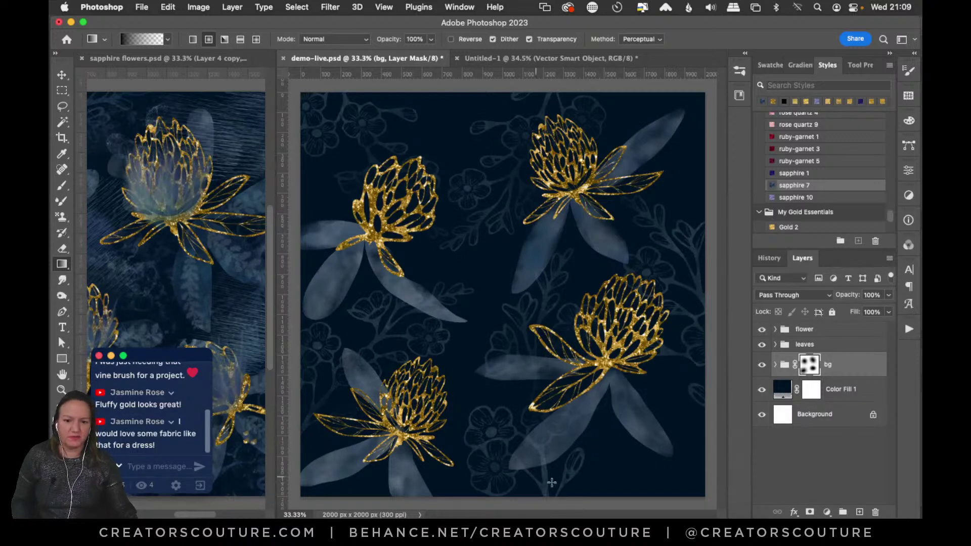
# Add more radial fades near the canvas edges on the bg group's mask and save the document.
pyautogui.moveTo(715, 320); pyautogui.dragTo(708, 274)
pyautogui.press('super+z')
pyautogui.moveTo(701, 444); pyautogui.dragTo(695, 369)
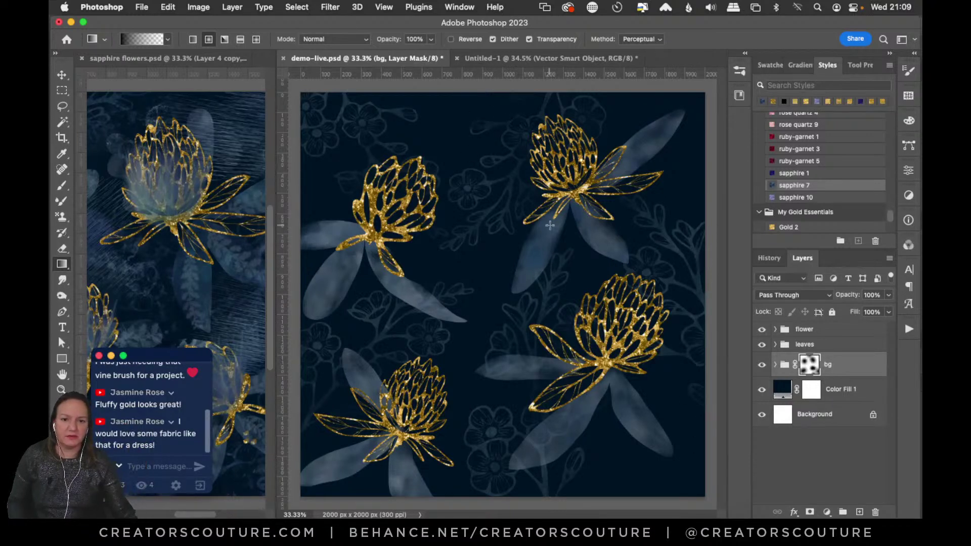
pyautogui.moveTo(328, 110); pyautogui.dragTo(332, 120)
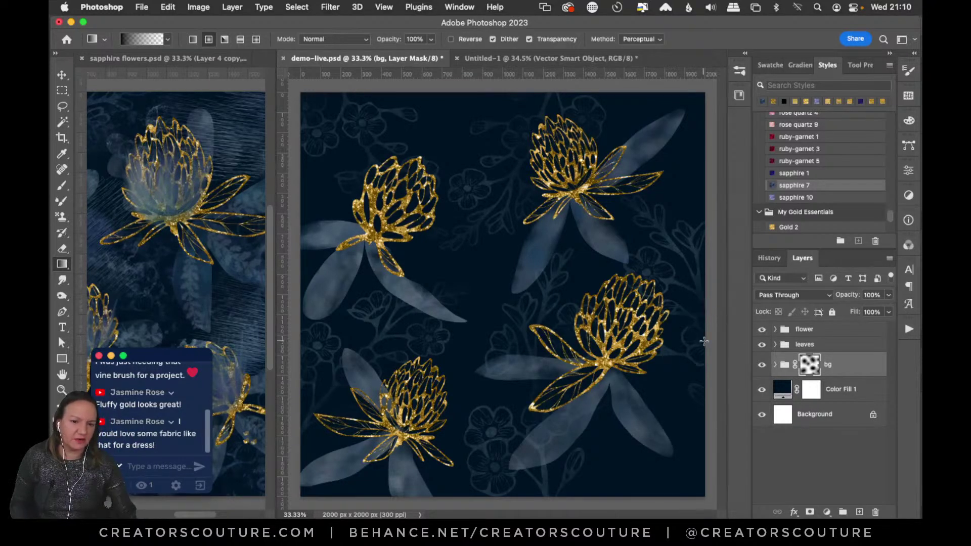
pyautogui.press('super+s')
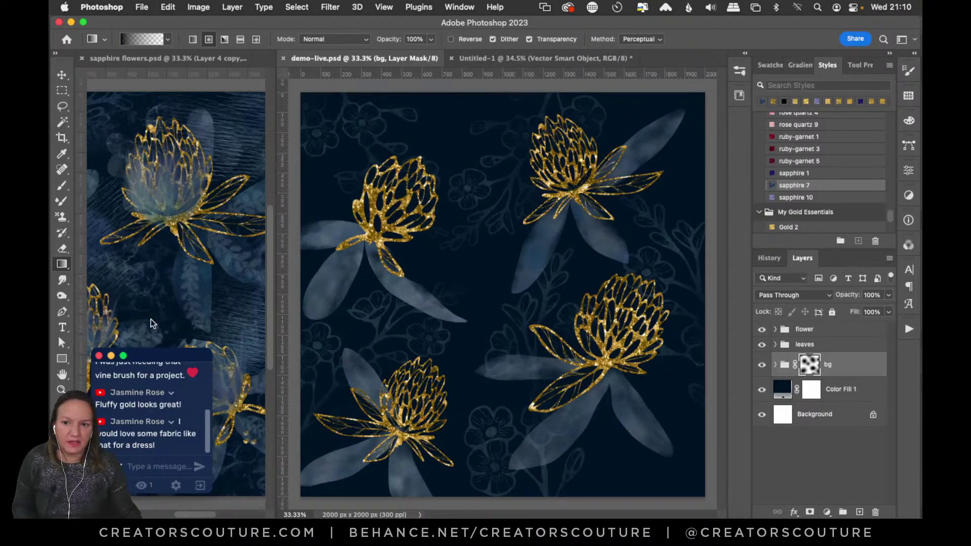
# Examine the hatched texture layer 5 in sapphire flowers.psd by toggling its visibility and temporarily shifting it.
pyautogui.click(61, 74)
pyautogui.click(235, 135)
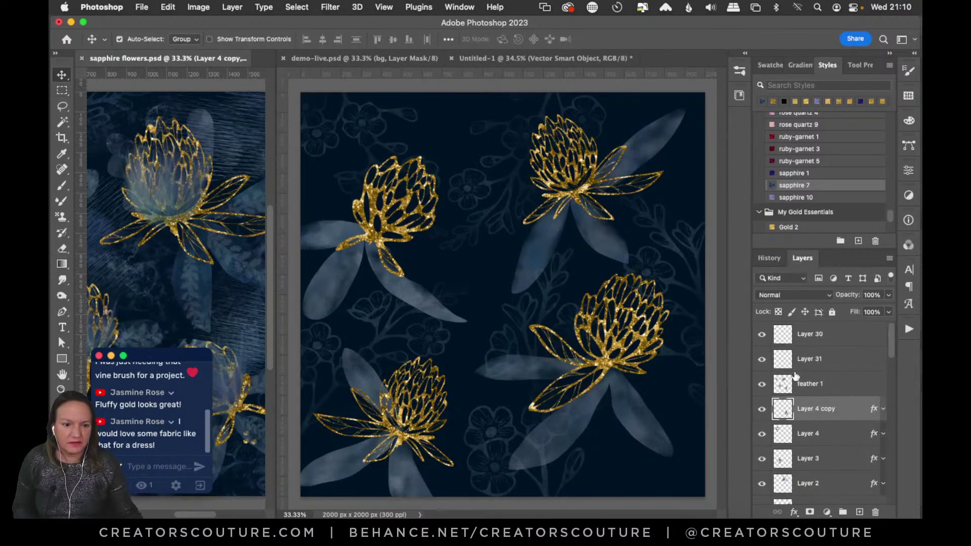
pyautogui.click(259, 141)
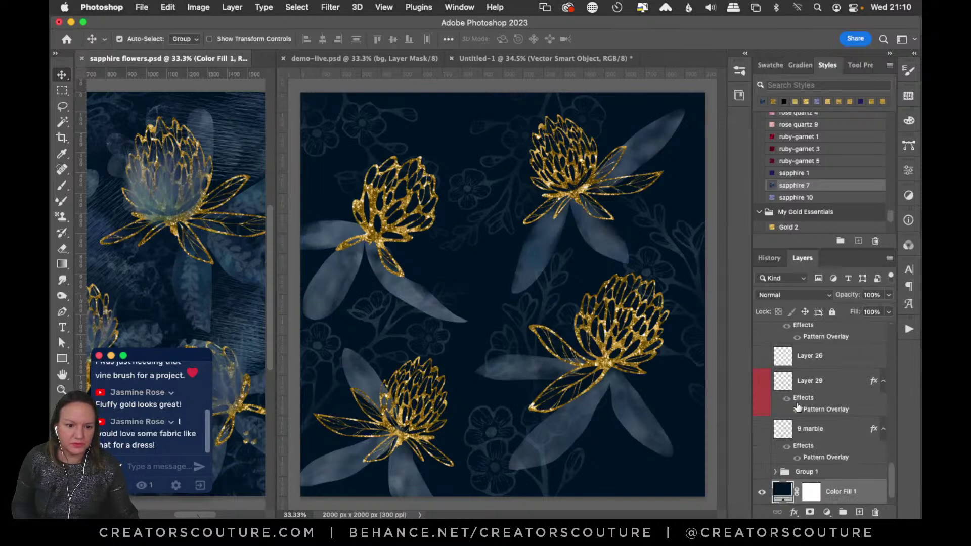
pyautogui.click(256, 143)
pyautogui.click(761, 334)
pyautogui.click(762, 334)
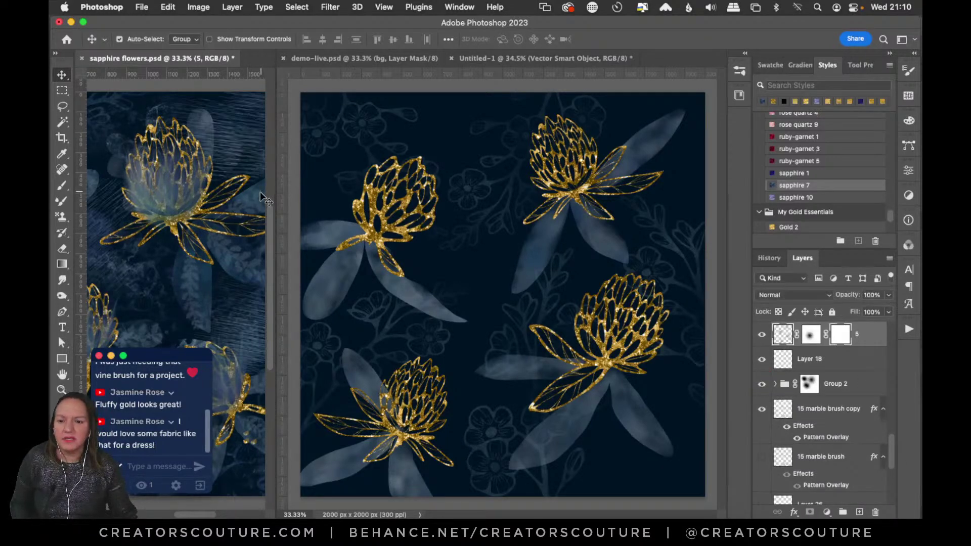
pyautogui.click(444, 178)
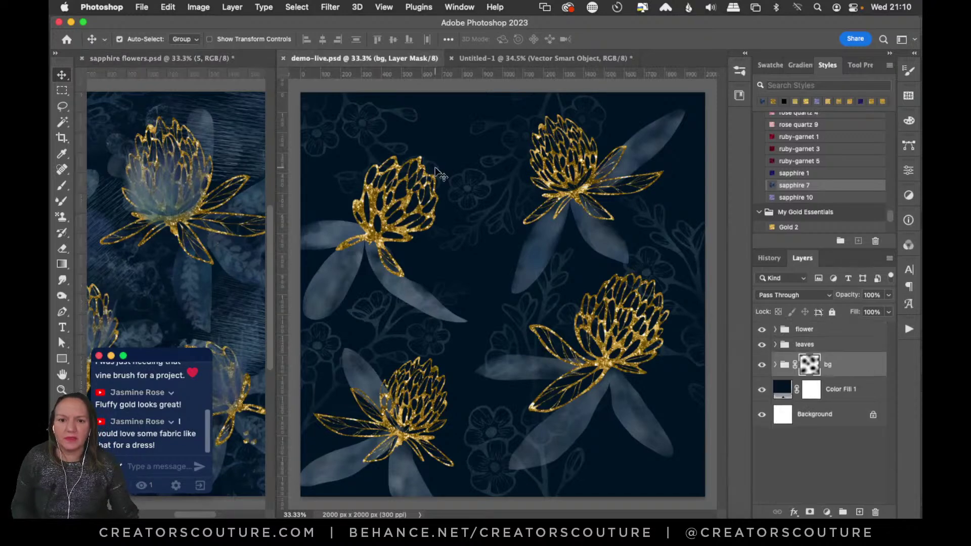
pyautogui.click(230, 151)
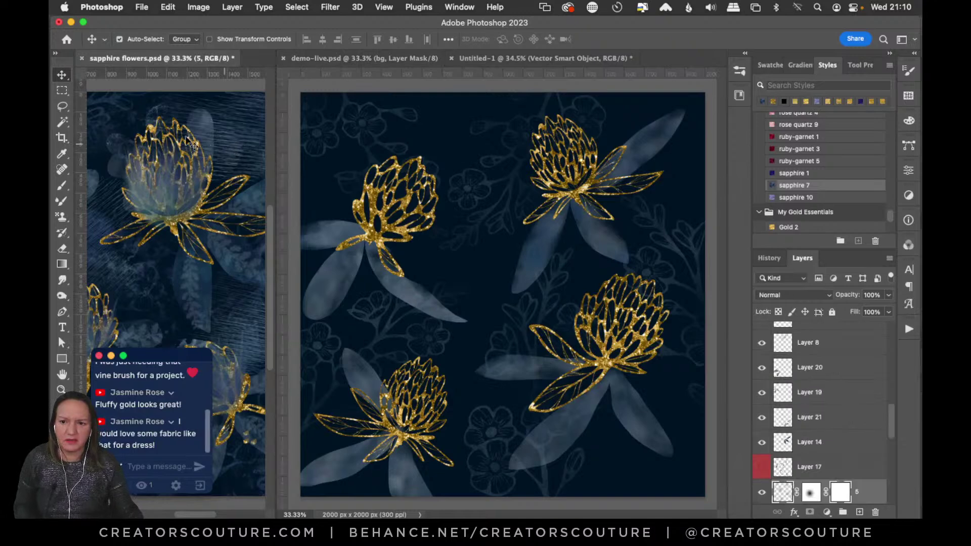
pyautogui.moveTo(228, 147); pyautogui.dragTo(126, 137)
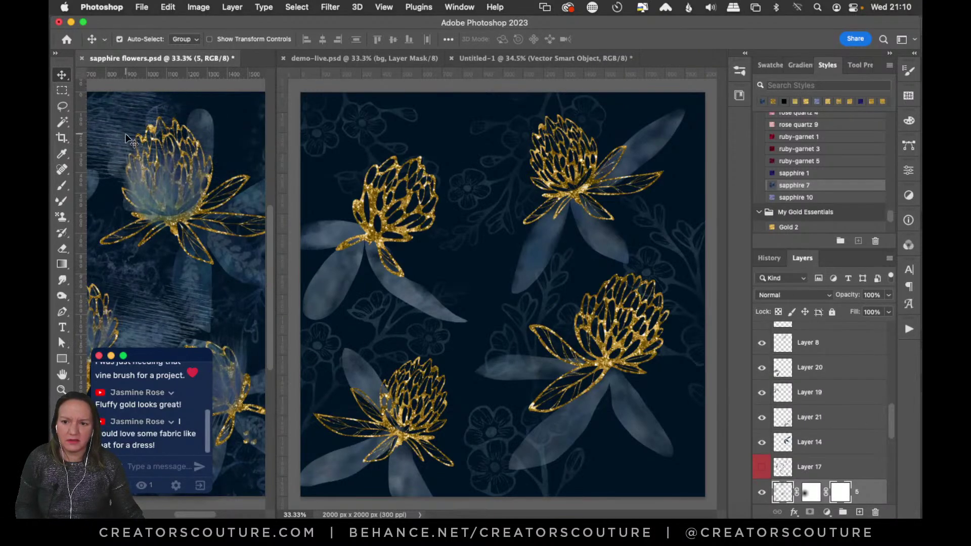
pyautogui.moveTo(888, 418); pyautogui.dragTo(887, 442)
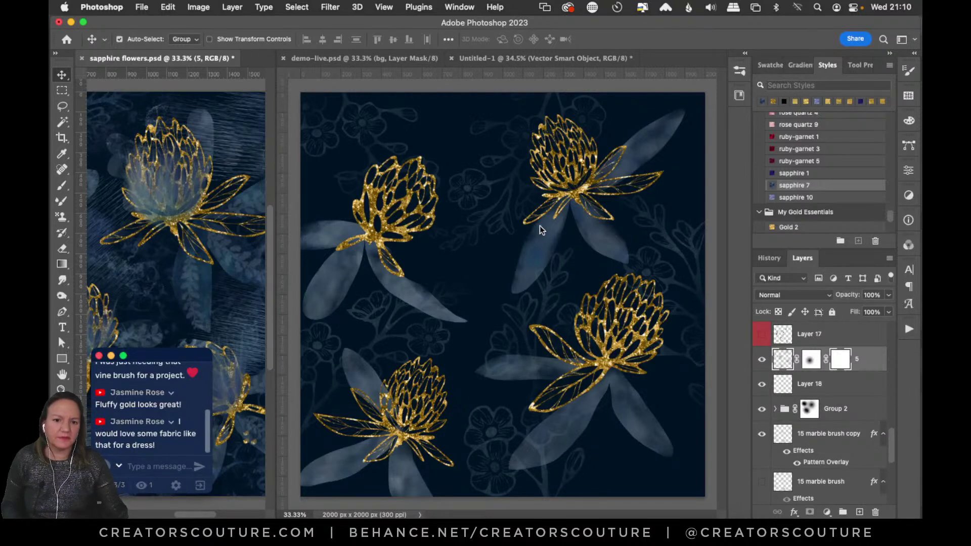
# Add a new layer above the bg group in demo-live.psd and choose the Pattern Stamp tool.
pyautogui.click(467, 161)
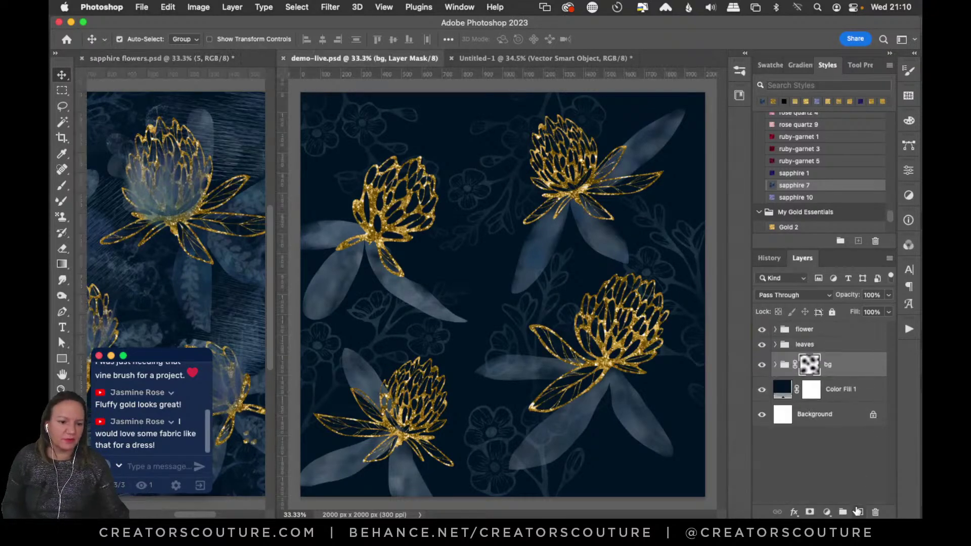
pyautogui.click(859, 512)
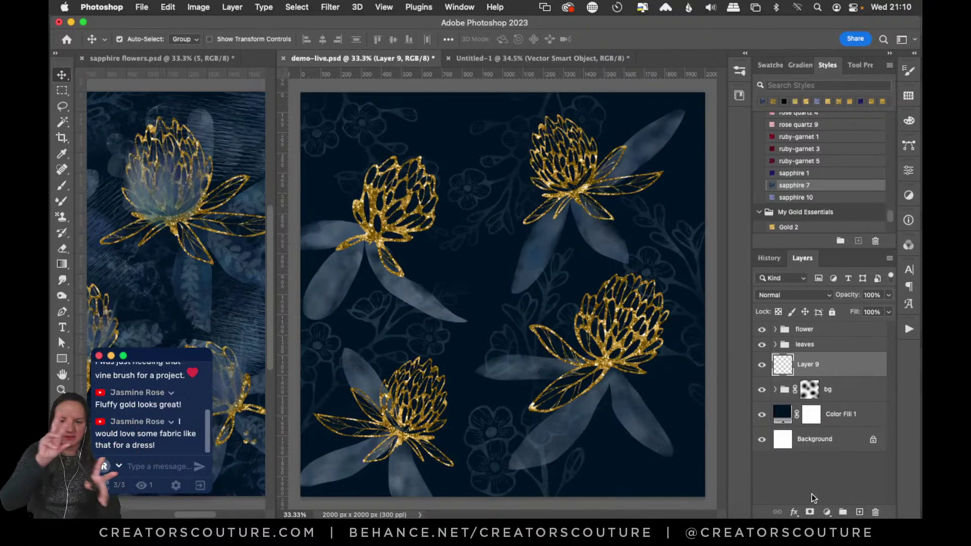
pyautogui.click(61, 217)
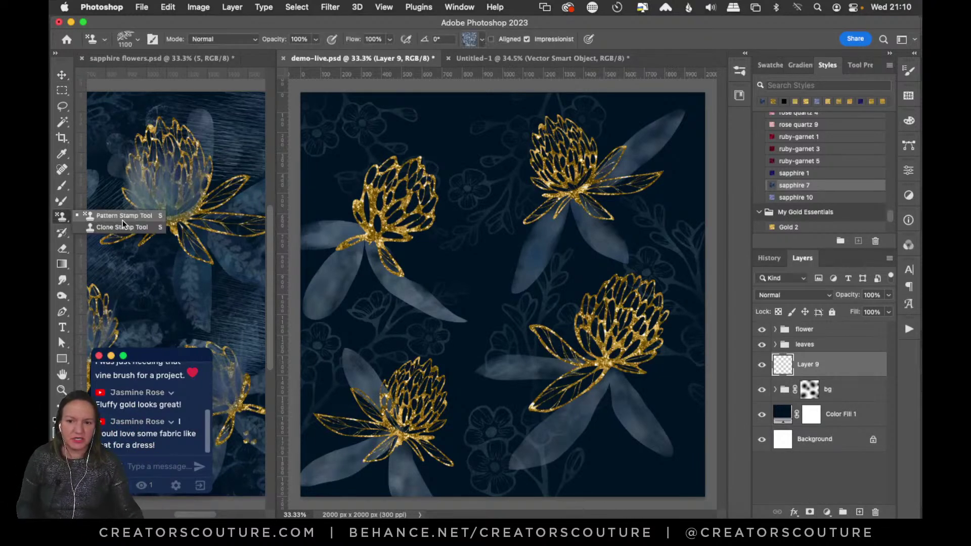
# Choose brush 5 at 300 px from the PS GLITCHCORE brush set.
pyautogui.click(739, 70)
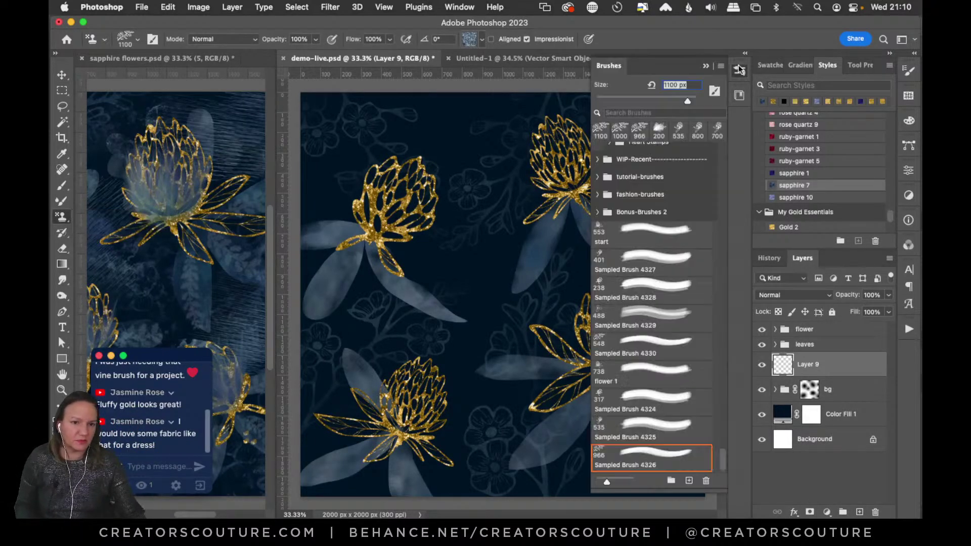
pyautogui.moveTo(727, 468); pyautogui.dragTo(700, 133)
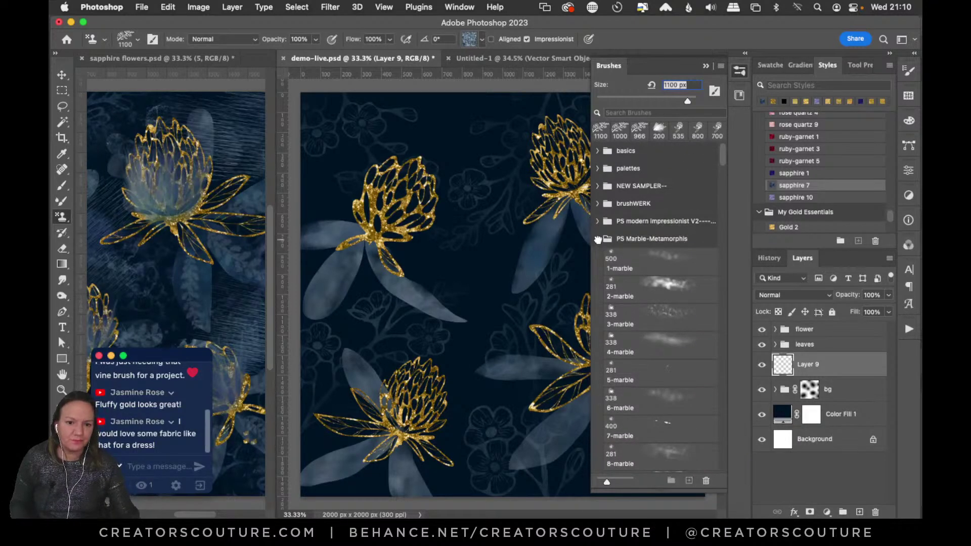
pyautogui.click(598, 239)
pyautogui.click(598, 256)
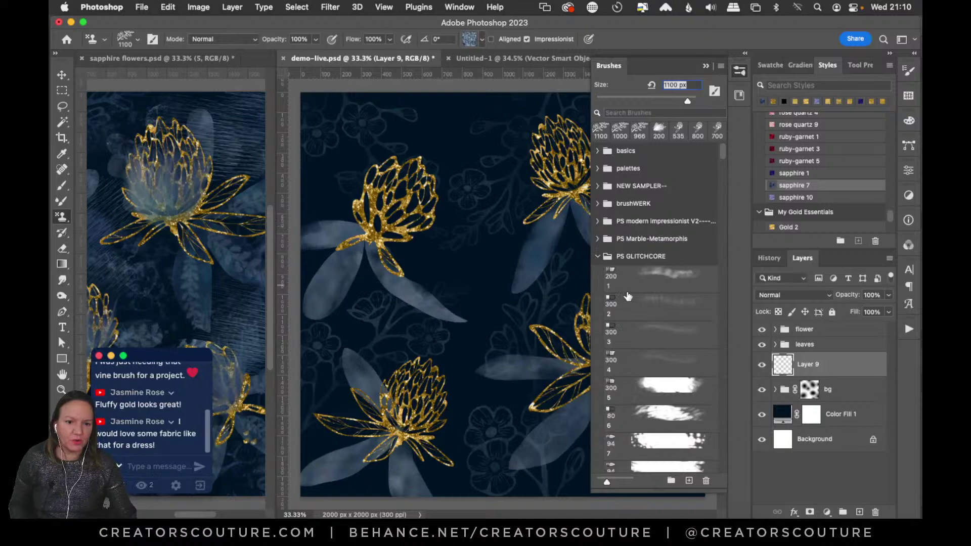
pyautogui.click(667, 389)
pyautogui.click(739, 95)
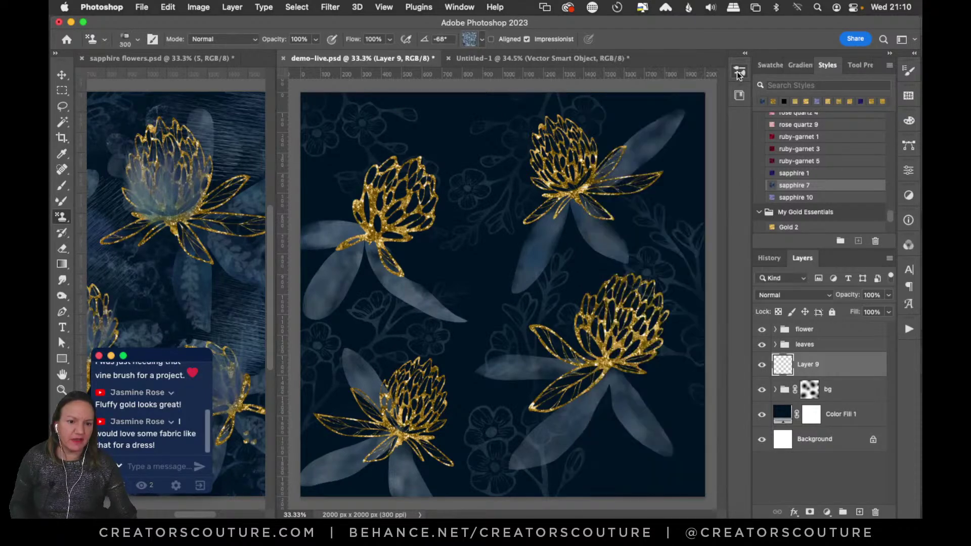
# Try several hatched Pattern Stamp strokes in the gap between the flowers on the new layer, undoing each.
pyautogui.moveTo(489, 218); pyautogui.dragTo(414, 303)
pyautogui.press('super+z')
pyautogui.moveTo(467, 255)
pyautogui.mouseDown()
pyautogui.moveTo(457, 349)
pyautogui.moveTo(439, 334)
pyautogui.mouseUp()
pyautogui.press('super+z')
pyautogui.moveTo(448, 273); pyautogui.dragTo(470, 287)
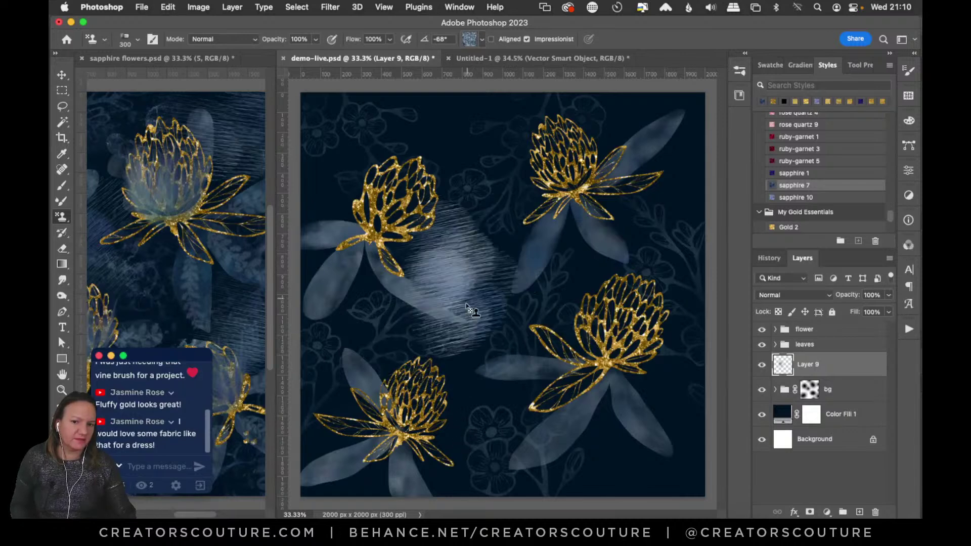
pyautogui.press('super+z')
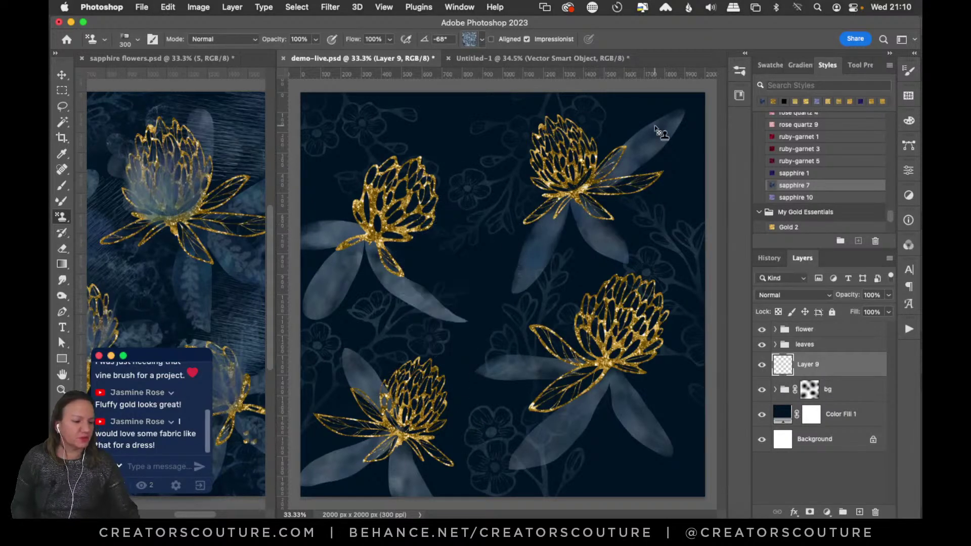
# Compare the sapphire flowers.psd artwork with and without its hatched texture layer 5.
pyautogui.click(69, 79)
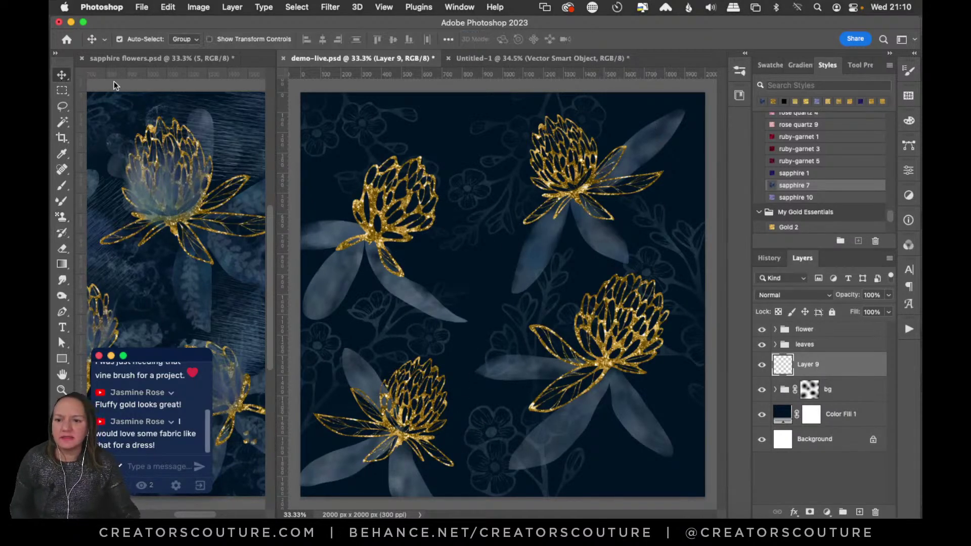
pyautogui.click(233, 138)
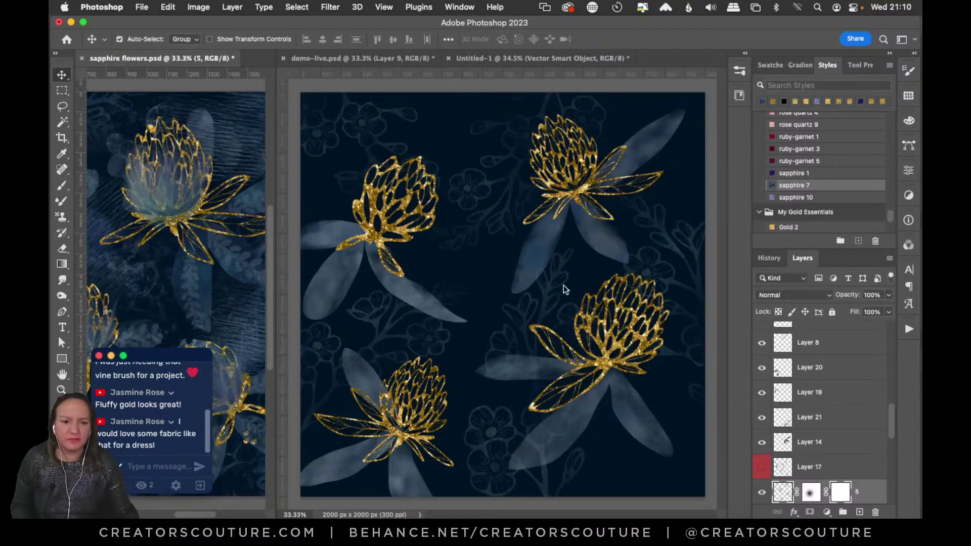
pyautogui.click(762, 493)
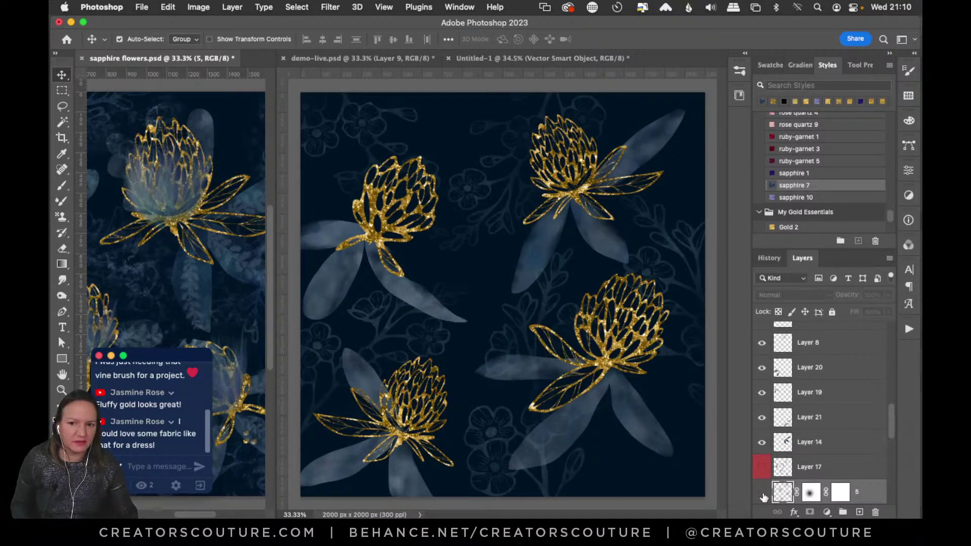
# Stamp hatched Pattern Stamp texture on Layer 9 of demo-live.psd in the upper gap between the two top flowers, replacing the existing trial stroke.
pyautogui.click(487, 178)
pyautogui.click(66, 219)
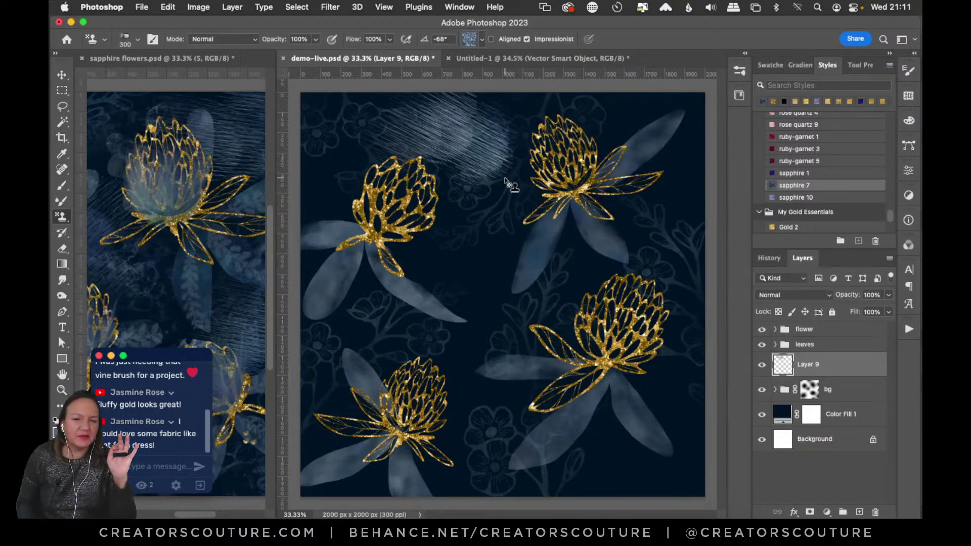
pyautogui.click(465, 152)
pyautogui.press('super+z')
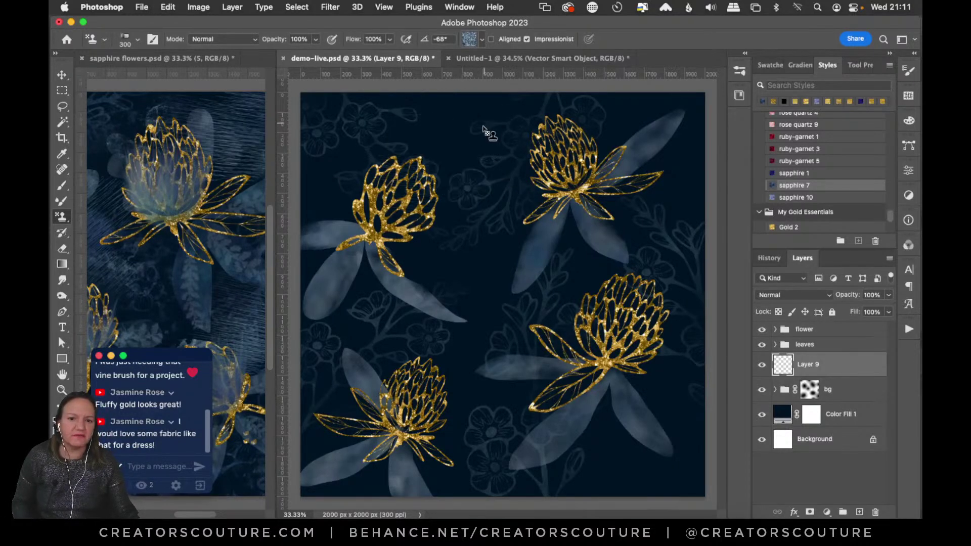
pyautogui.click(479, 132)
# Stamp a patch of hatched texture in the centre gap beside the upper-left flower's long leaf, undoing unsatisfactory strokes.
pyautogui.click(464, 267)
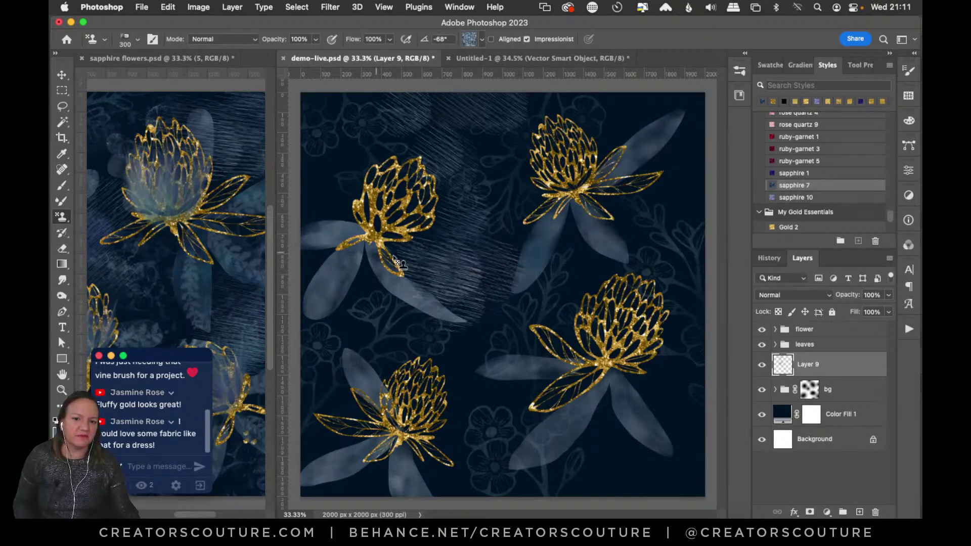
pyautogui.press('super+z')
pyautogui.click(442, 279)
pyautogui.press('super+z')
pyautogui.click(486, 286)
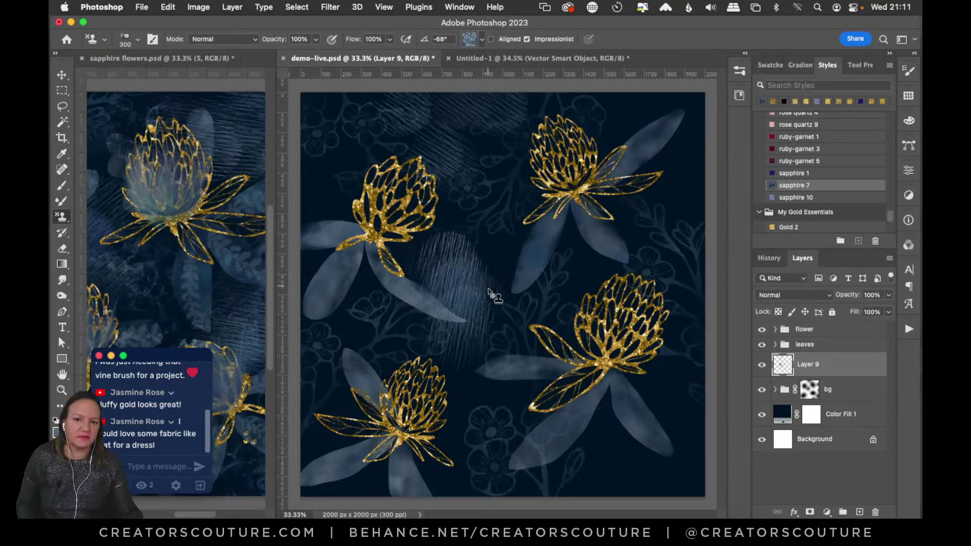
# Check the sapphire patterns and stamp hatched texture along the left edge beside the upper-left flower, redoing strokes as needed.
pyautogui.moveTo(322, 163); pyautogui.dragTo(325, 193)
pyautogui.press('super+z')
pyautogui.moveTo(326, 146); pyautogui.dragTo(335, 178)
pyautogui.press('super+z')
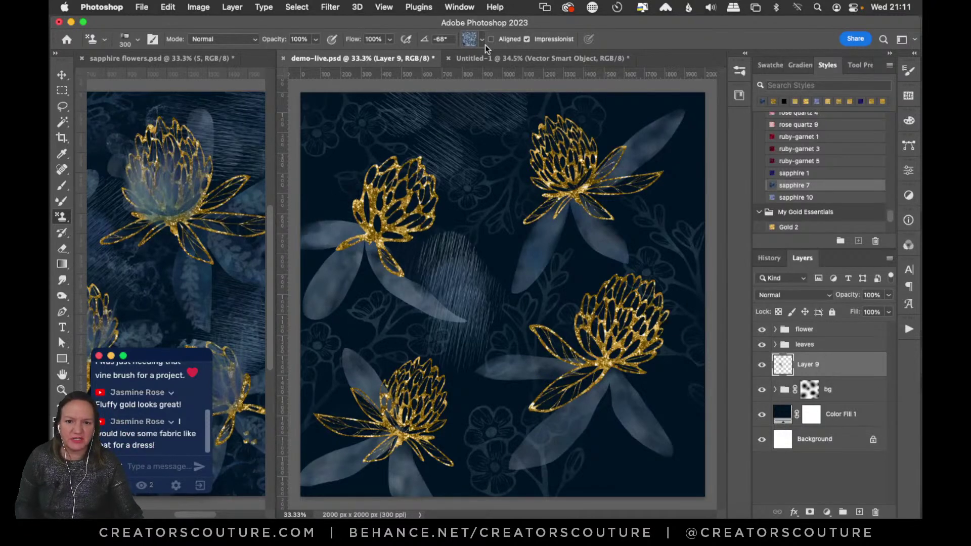
pyautogui.click(473, 41)
pyautogui.moveTo(551, 248); pyautogui.dragTo(565, 182)
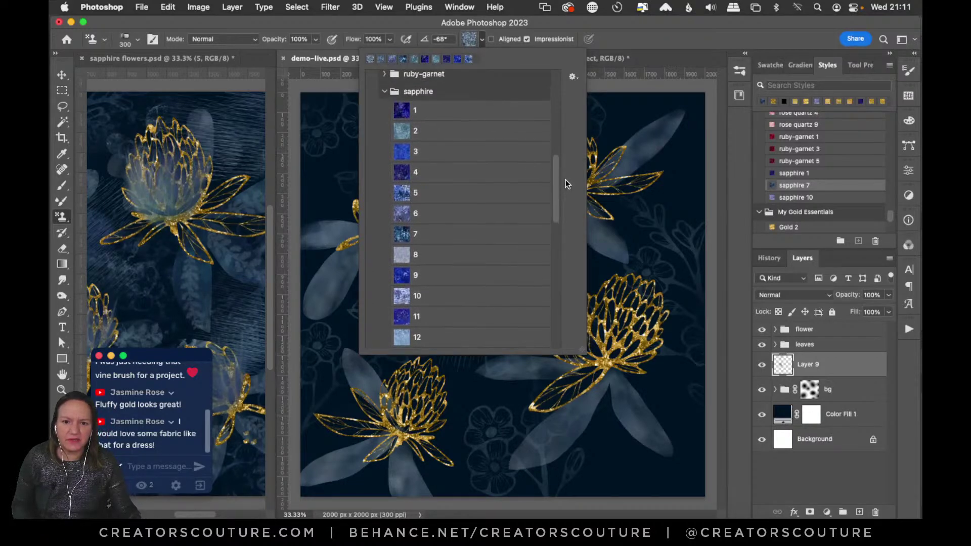
pyautogui.click(584, 43)
pyautogui.click(331, 205)
pyautogui.press('super+z')
pyautogui.click(329, 184)
# Stamp hatched texture beside the upper-right flower, between the two right-hand flowers, and over the lower-right leaf.
pyautogui.click(693, 219)
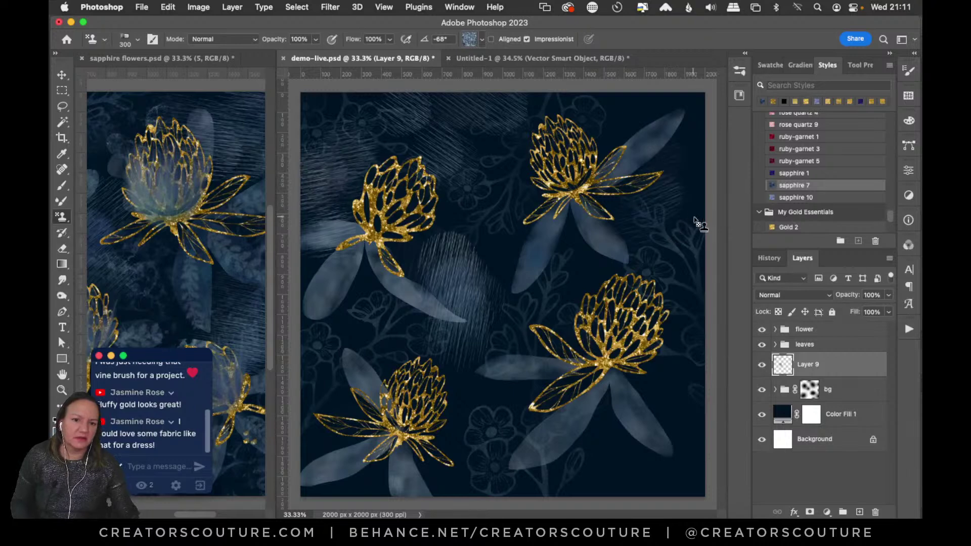
pyautogui.click(695, 174)
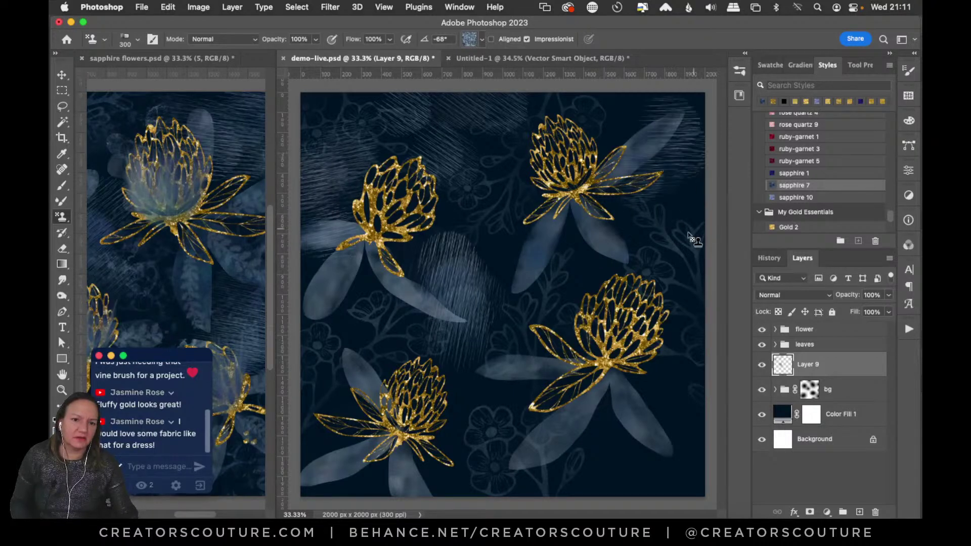
pyautogui.click(589, 280)
pyautogui.click(674, 410)
pyautogui.press('super+z')
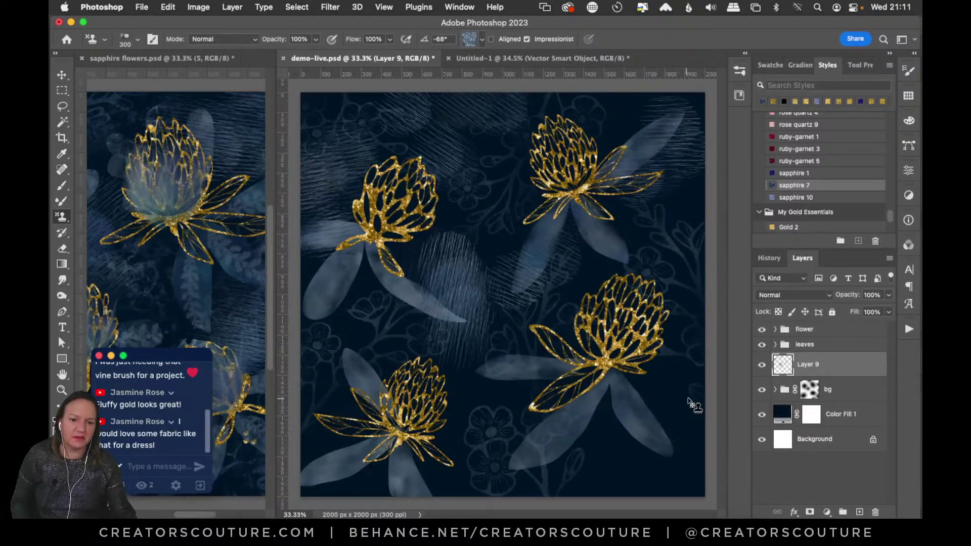
pyautogui.click(687, 407)
# Stamp hatched texture over the background florals between the two lower flowers, undoing strokes until one is kept.
pyautogui.click(490, 419)
pyautogui.press('super+z')
pyautogui.click(490, 432)
pyautogui.press('super+z')
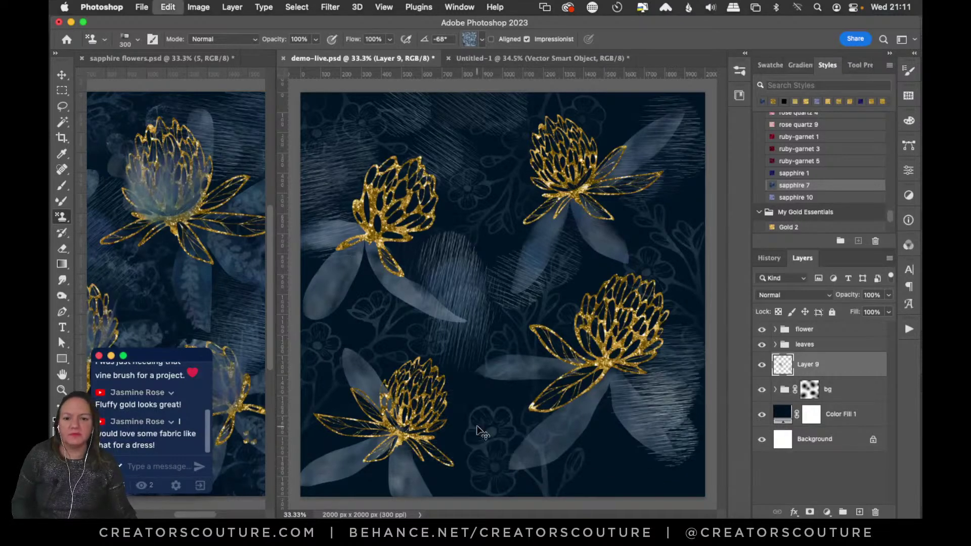
pyautogui.click(477, 434)
pyautogui.press('super+z')
pyautogui.click(478, 419)
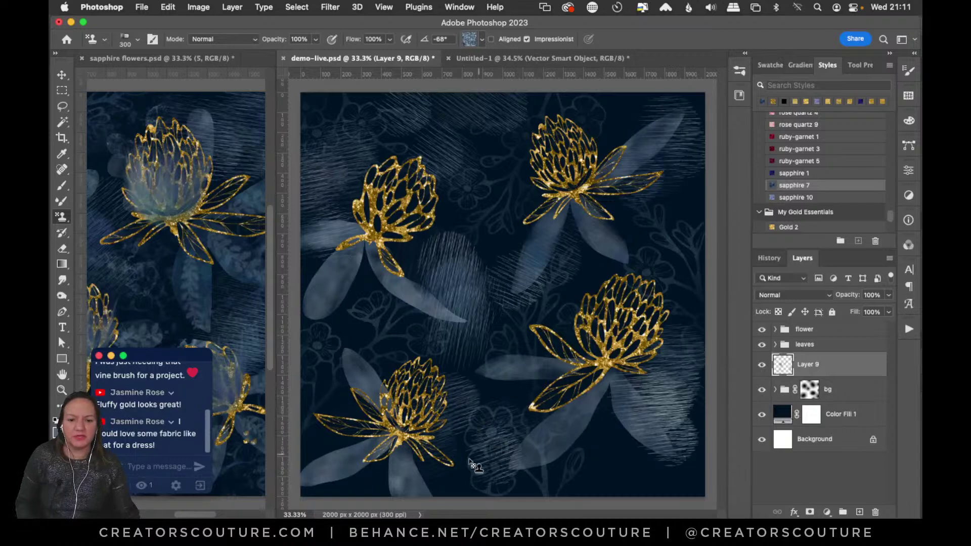
# Add hatched texture beside the lower-left flower and along the canvas's bottom edge under the lower-right flower.
pyautogui.click(316, 433)
pyautogui.click(619, 465)
pyautogui.press('super+z')
pyautogui.click(641, 487)
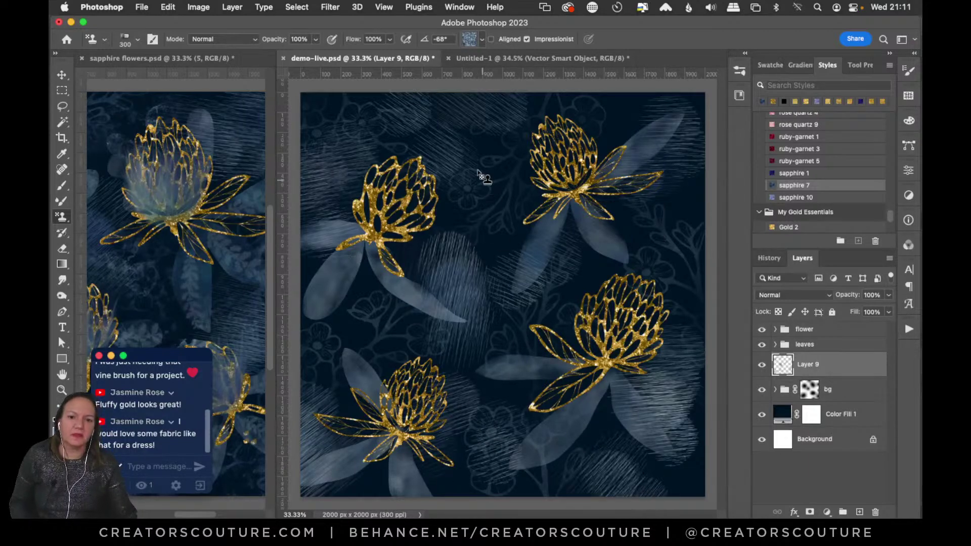
# Layer more hatching above the upper-left flower, along the left edge, and below the upper-right flower near the right edge.
pyautogui.click(467, 129)
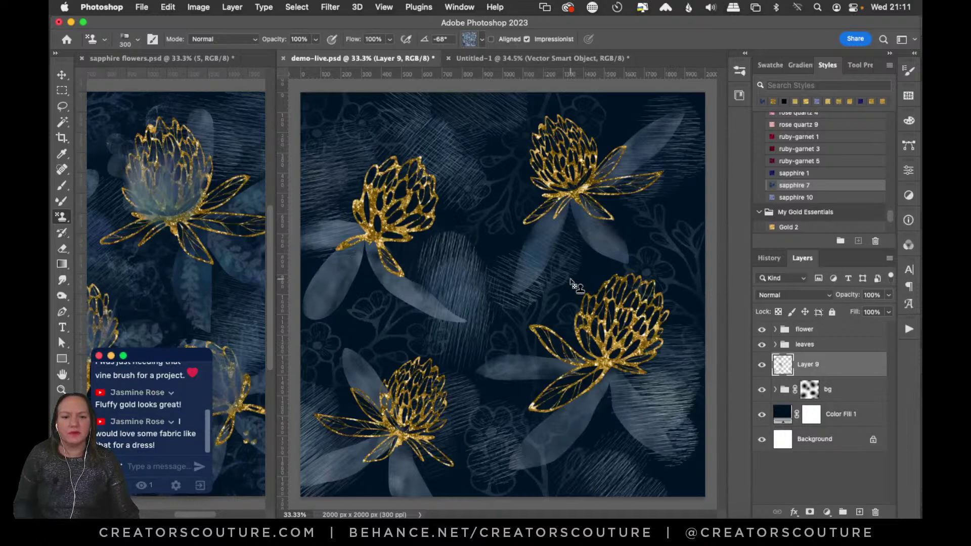
pyautogui.click(331, 346)
pyautogui.click(677, 208)
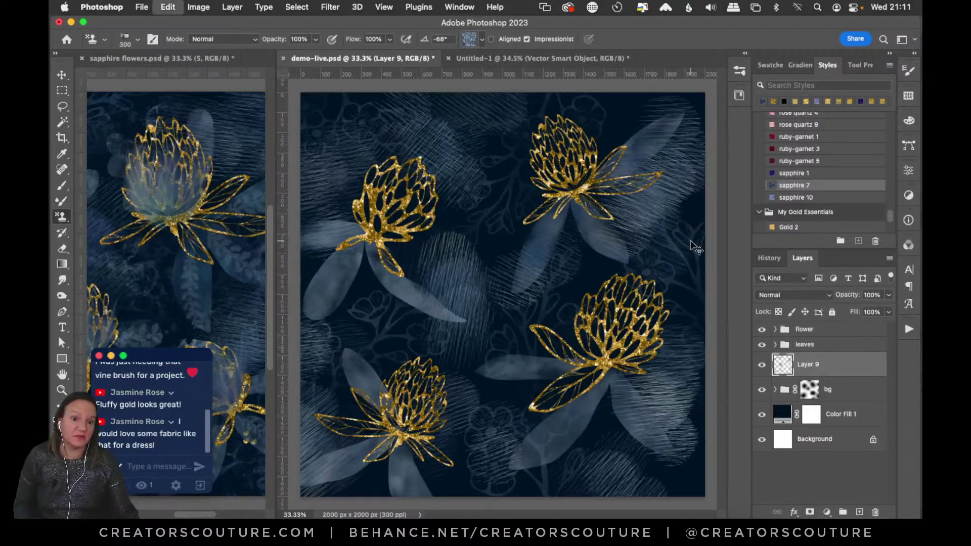
pyautogui.press('super+z')
pyautogui.click(686, 248)
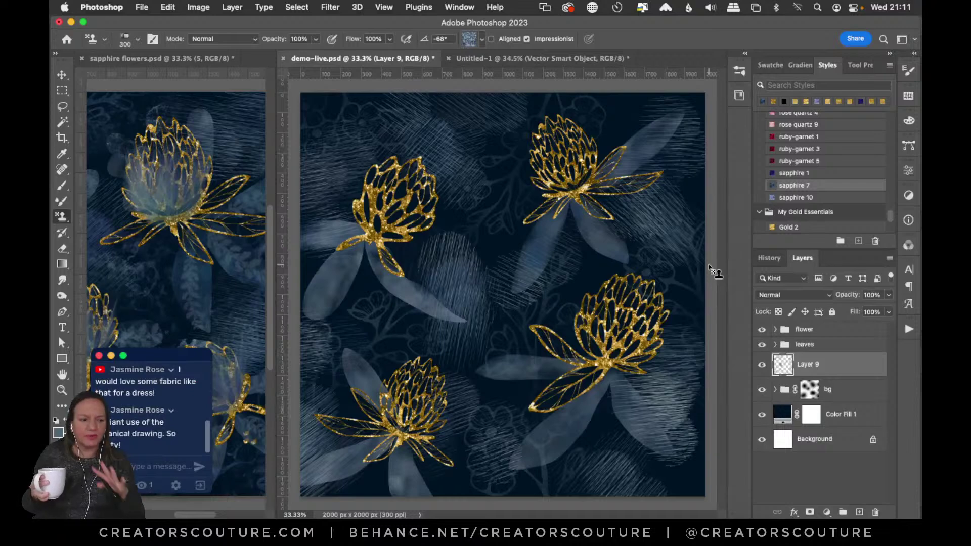
# Move the chat window off the sapphire flowers.psd artwork and compare its texture with demo-live.psd.
pyautogui.hotkey('ctrl', 'Down')
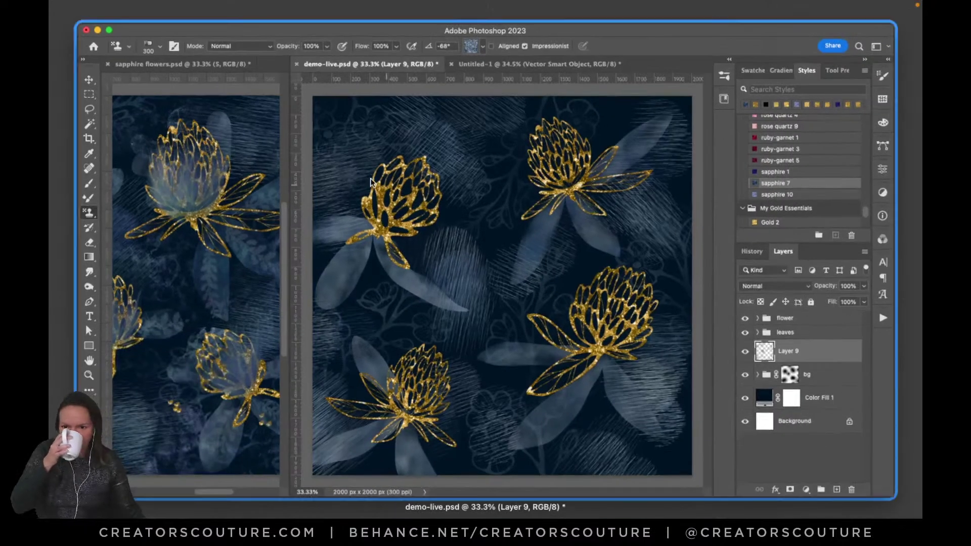
pyautogui.click(288, 107)
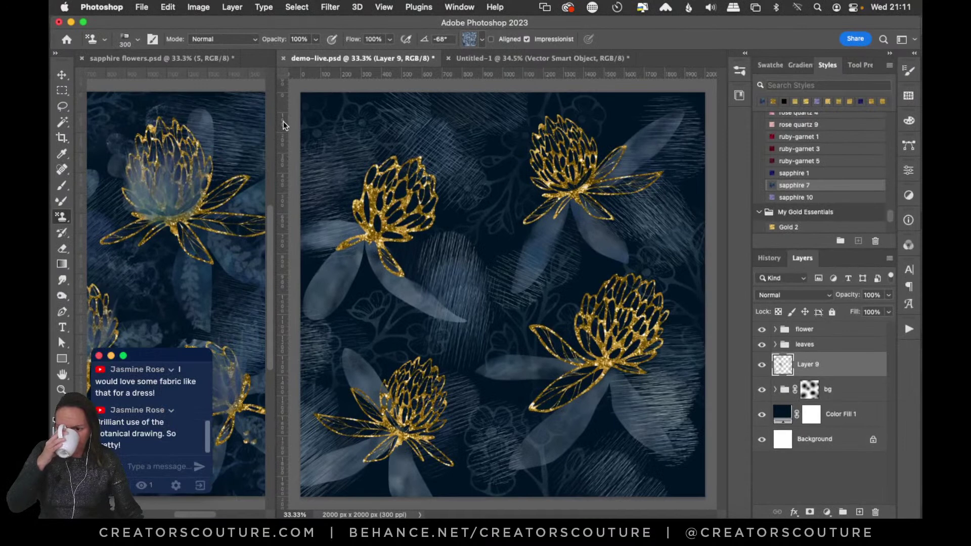
pyautogui.click(188, 514)
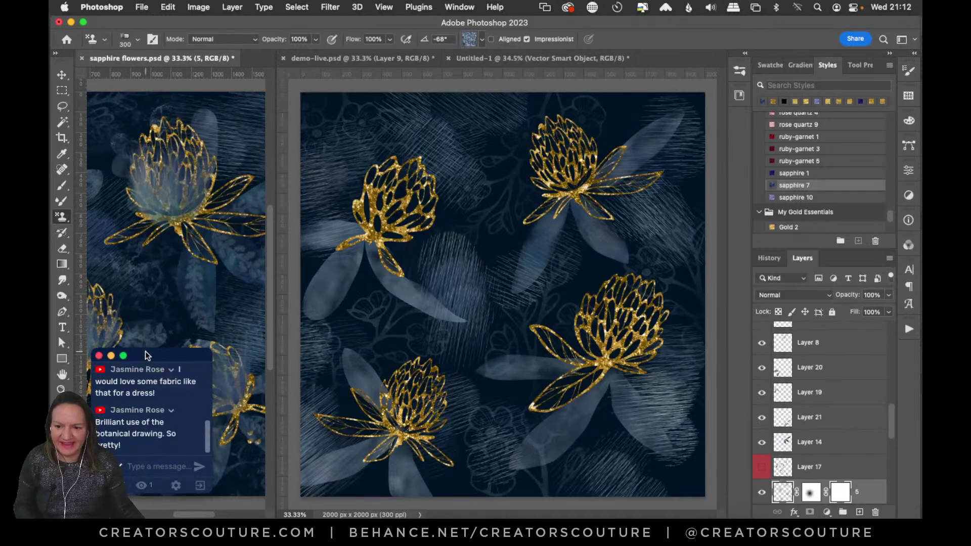
pyautogui.moveTo(145, 352); pyautogui.dragTo(152, 369)
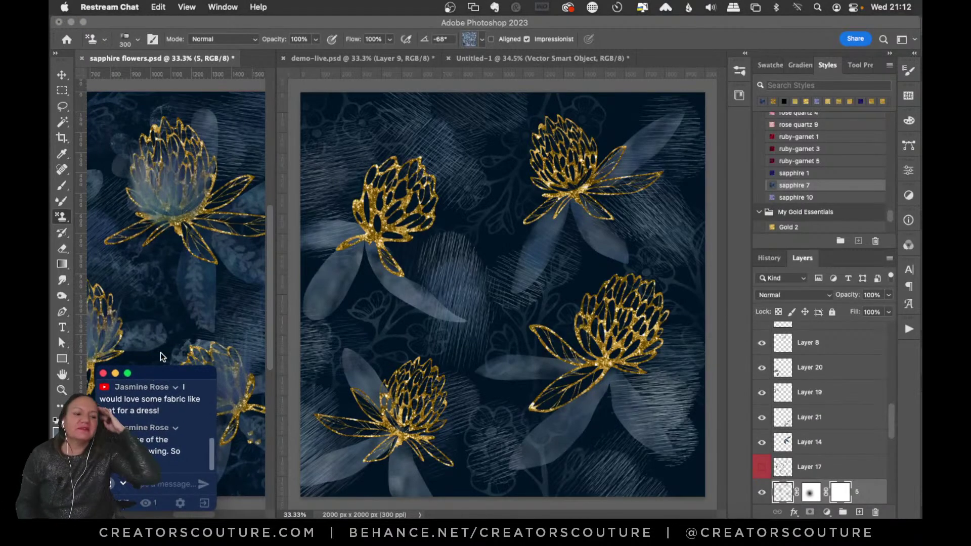
pyautogui.moveTo(156, 372); pyautogui.dragTo(139, 475)
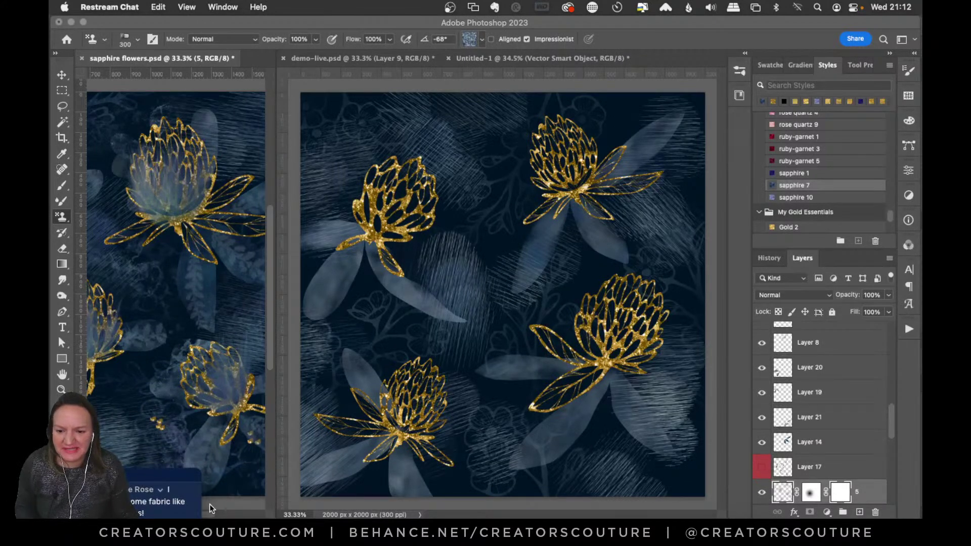
pyautogui.moveTo(206, 505)
pyautogui.mouseDown()
pyautogui.moveTo(231, 516)
pyautogui.moveTo(207, 515)
pyautogui.mouseUp()
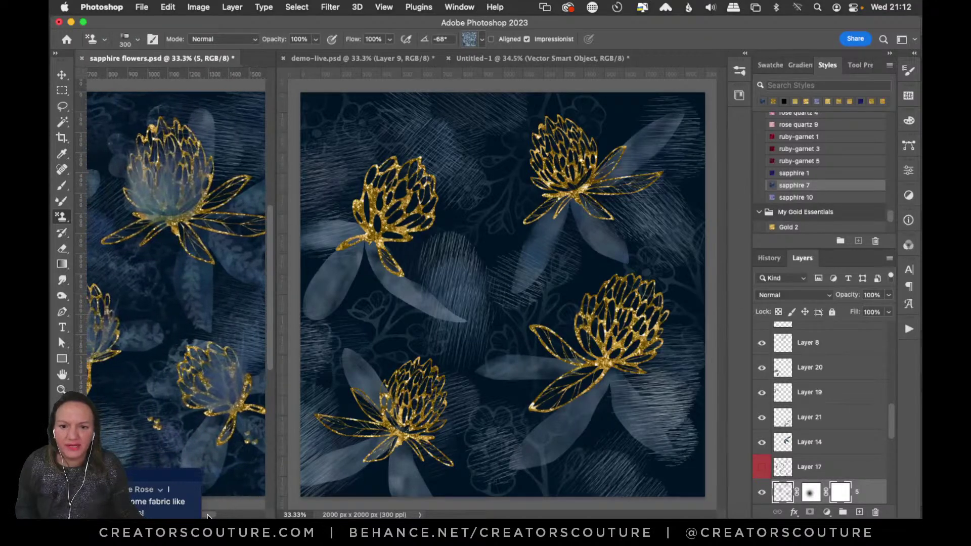
pyautogui.click(347, 176)
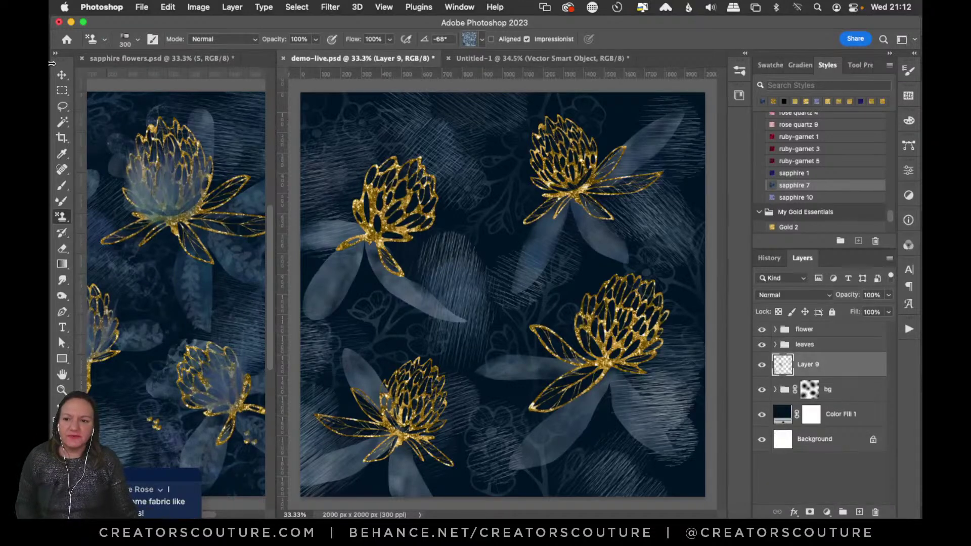
pyautogui.click(63, 76)
pyautogui.moveTo(144, 469); pyautogui.dragTo(151, 365)
pyautogui.click(397, 192)
pyautogui.moveTo(374, 190); pyautogui.dragTo(382, 189)
pyautogui.press('super+z')
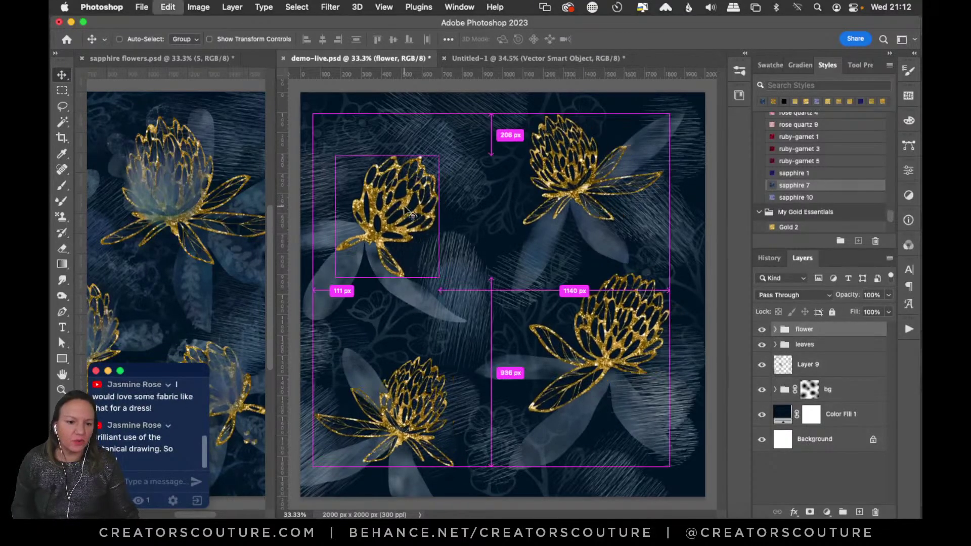
# Examine the petal shapes behind the gold flowers on the left side of the sapphire flowers.psd artwork.
pyautogui.click(815, 346)
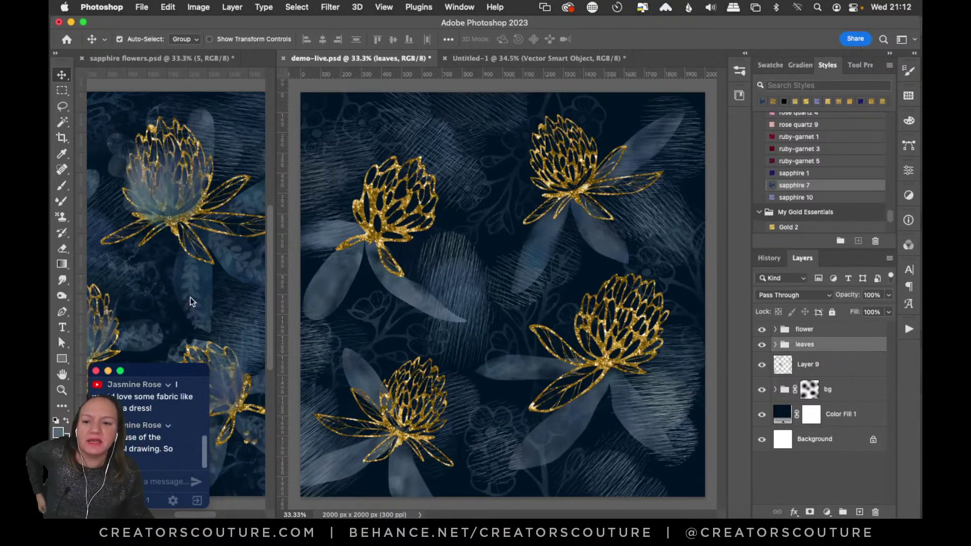
pyautogui.moveTo(148, 377); pyautogui.dragTo(136, 495)
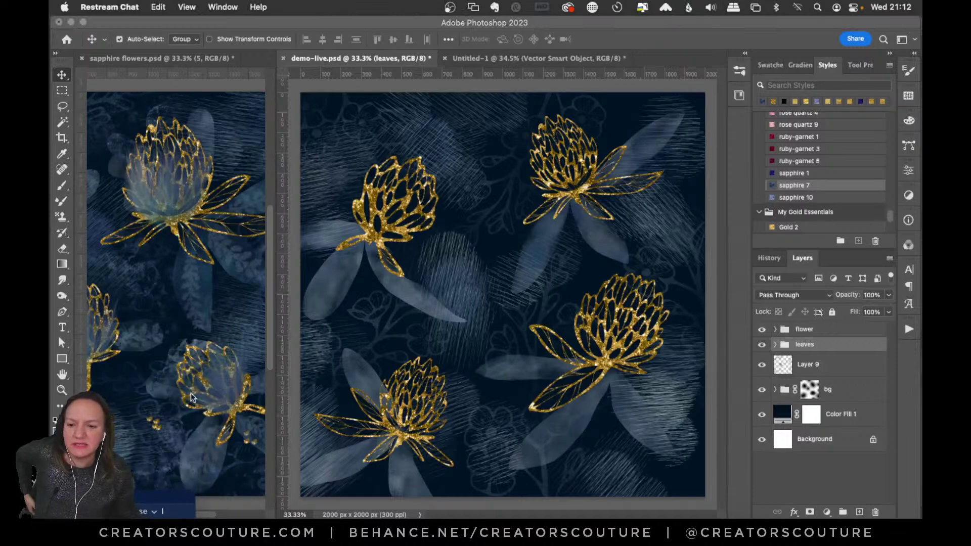
pyautogui.click(206, 516)
pyautogui.hscroll(-8, 184, 454)
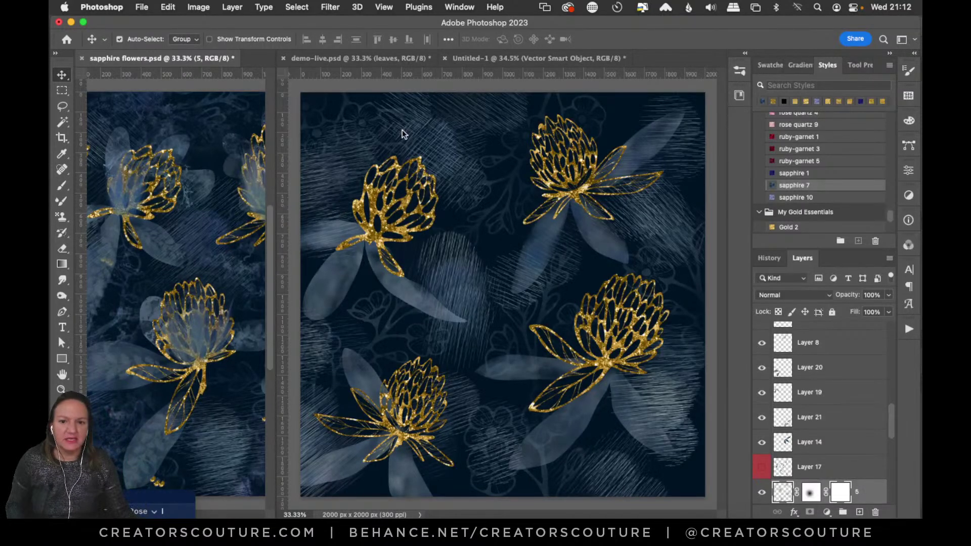
pyautogui.click(405, 202)
pyautogui.click(152, 494)
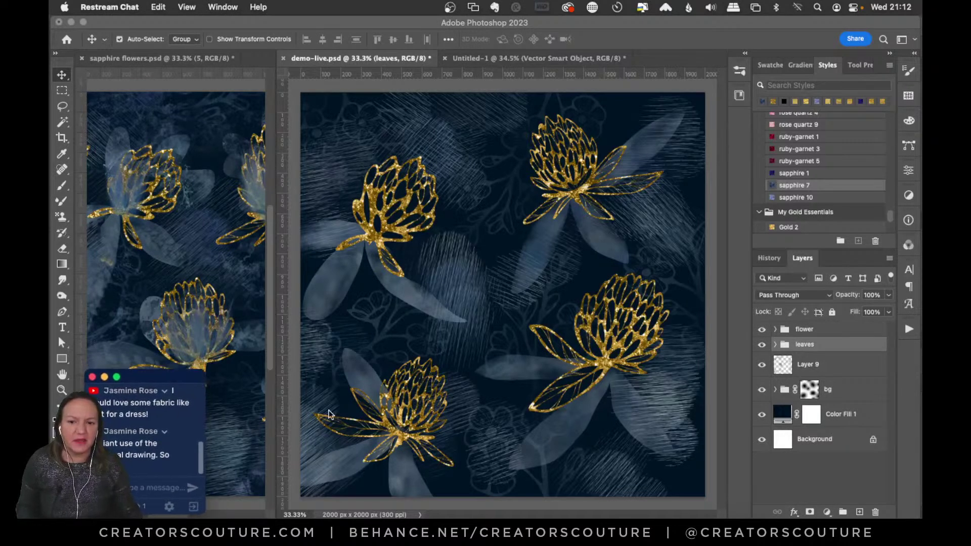
# Identify the flower group by toggling its visibility, and add a new layer between the flower and leaves groups.
pyautogui.click(402, 316)
pyautogui.click(421, 184)
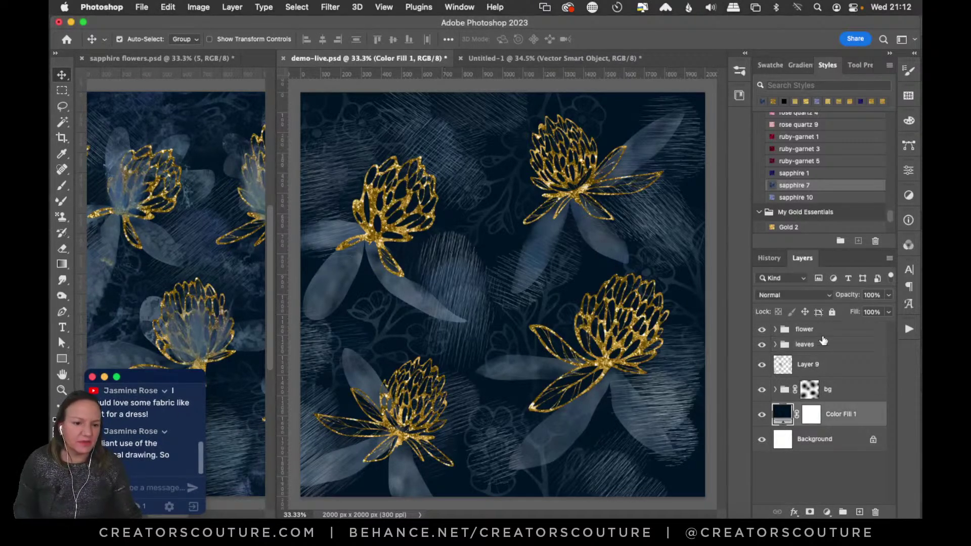
pyautogui.click(804, 330)
pyautogui.click(761, 330)
pyautogui.click(762, 329)
pyautogui.click(832, 348)
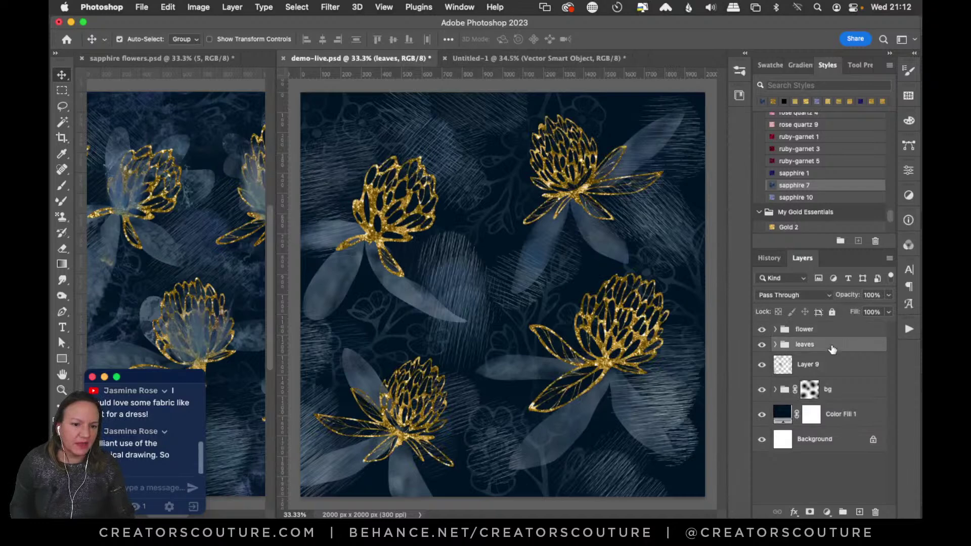
pyautogui.click(858, 511)
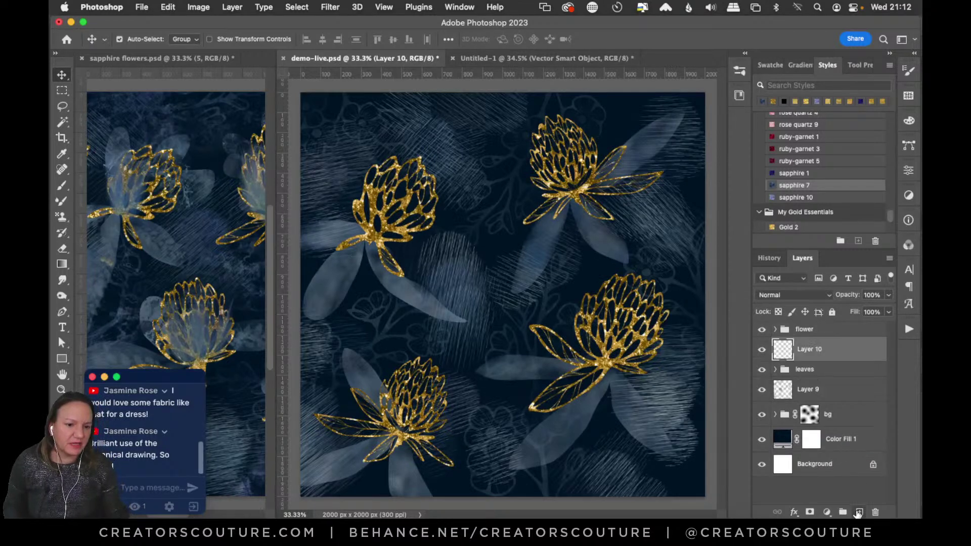
# Draw a freehand Lasso selection of rounded petal shapes around and behind the upper-left gold flower.
pyautogui.click(62, 106)
pyautogui.rightClick(62, 106)
pyautogui.click(94, 101)
pyautogui.moveTo(363, 221)
pyautogui.mouseDown()
pyautogui.moveTo(354, 152)
pyautogui.moveTo(376, 161)
pyautogui.moveTo(387, 191)
pyautogui.moveTo(443, 161)
pyautogui.mouseUp()
pyautogui.moveTo(437, 208)
pyautogui.mouseDown()
pyautogui.moveTo(466, 215)
pyautogui.moveTo(453, 238)
pyautogui.mouseUp()
pyautogui.moveTo(373, 241); pyautogui.dragTo(374, 241)
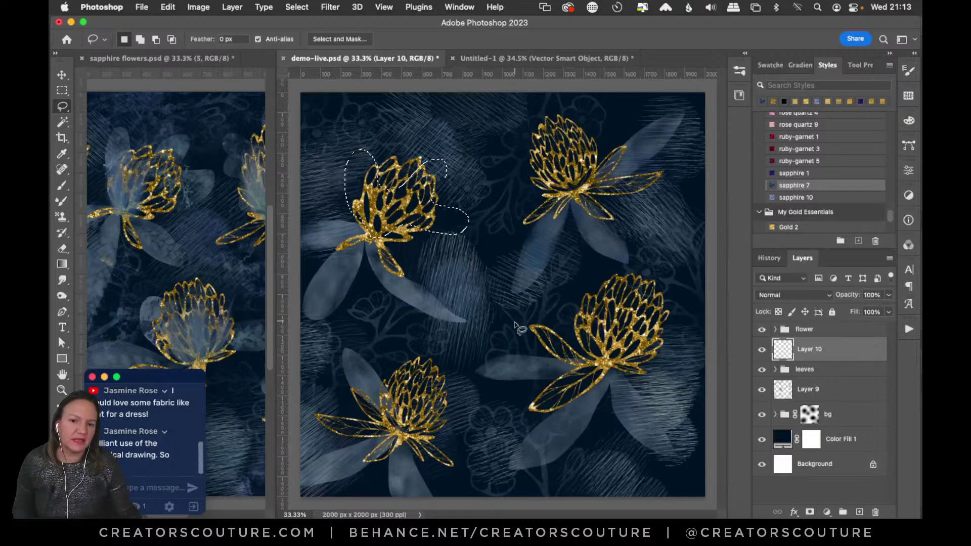
# Hide the hatched texture on Layer 9.
pyautogui.click(761, 390)
pyautogui.click(761, 390)
pyautogui.click(762, 389)
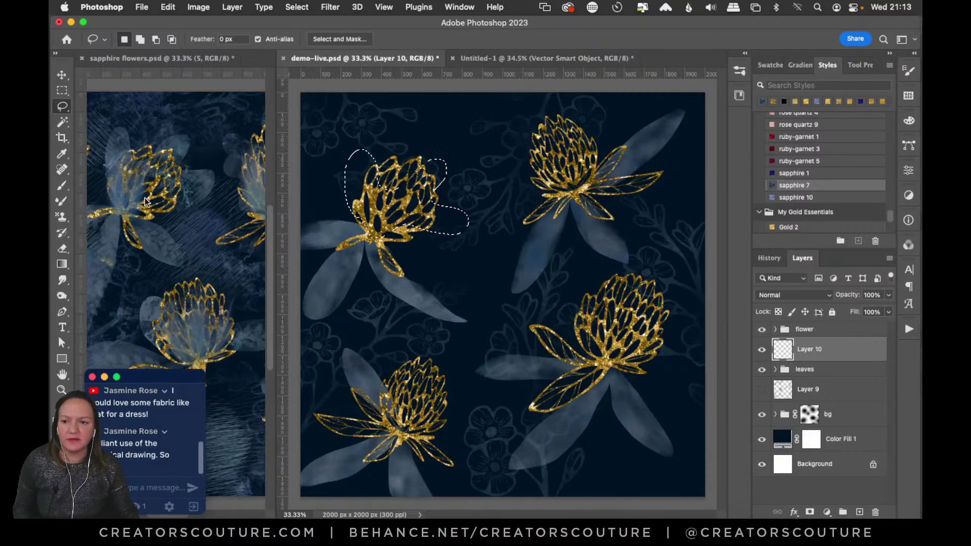
# Paint the selected petals on Layer 10 with the Pattern Stamp tool, using the 1-marble brush from PS Marble-Metamorphis at 500 px.
pyautogui.click(63, 218)
pyautogui.click(110, 216)
pyautogui.click(740, 72)
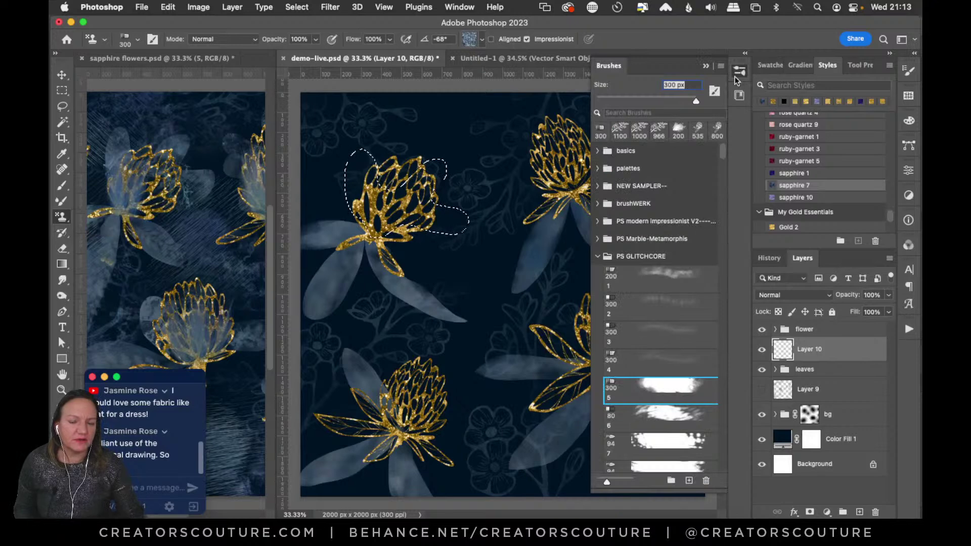
pyautogui.click(611, 259)
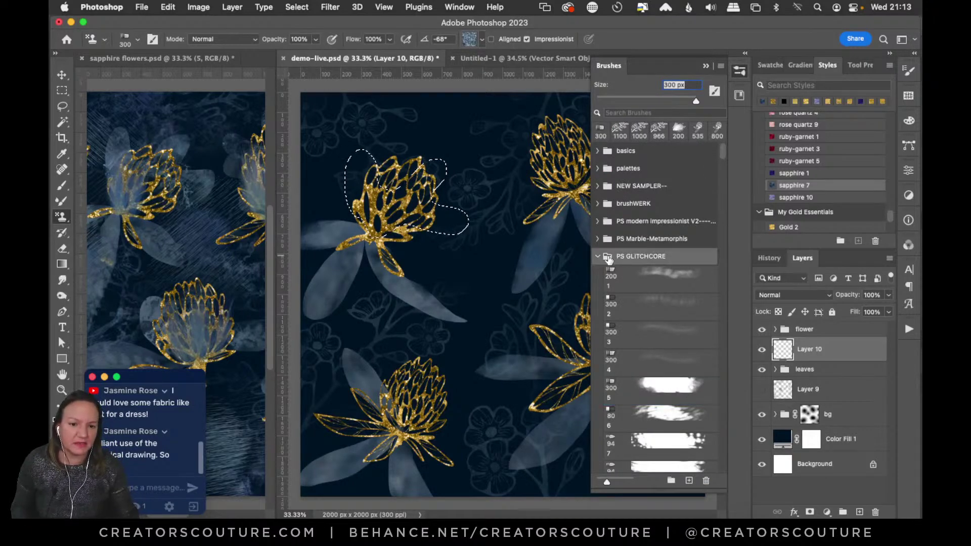
pyautogui.click(598, 257)
pyautogui.click(597, 239)
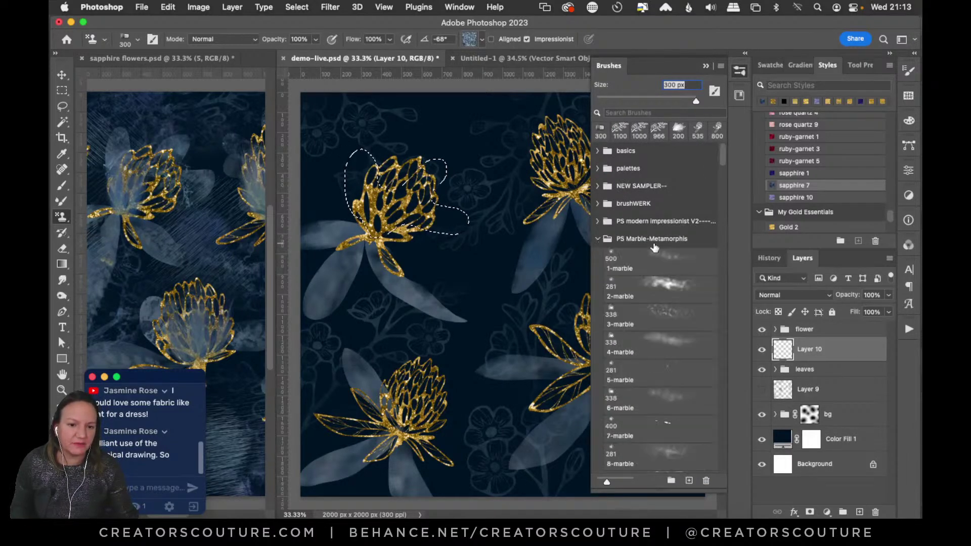
pyautogui.click(661, 265)
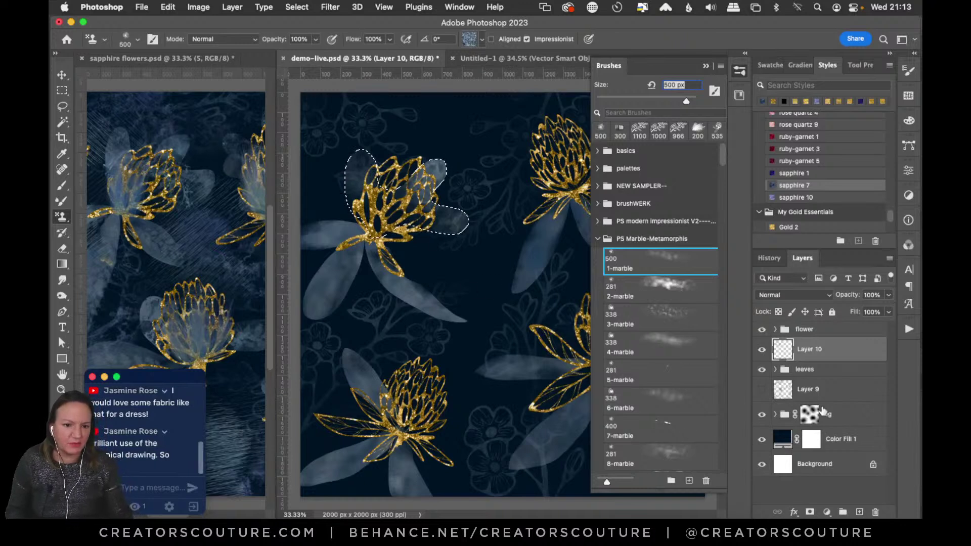
# Add a new layer above Layer 10, and try out the 27-marble brush on the selected petals.
pyautogui.click(761, 350)
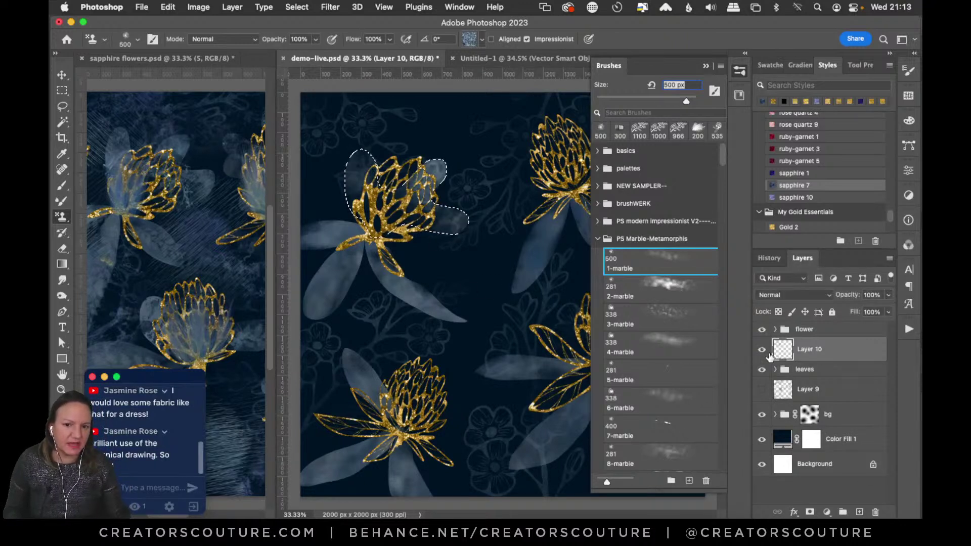
pyautogui.click(859, 512)
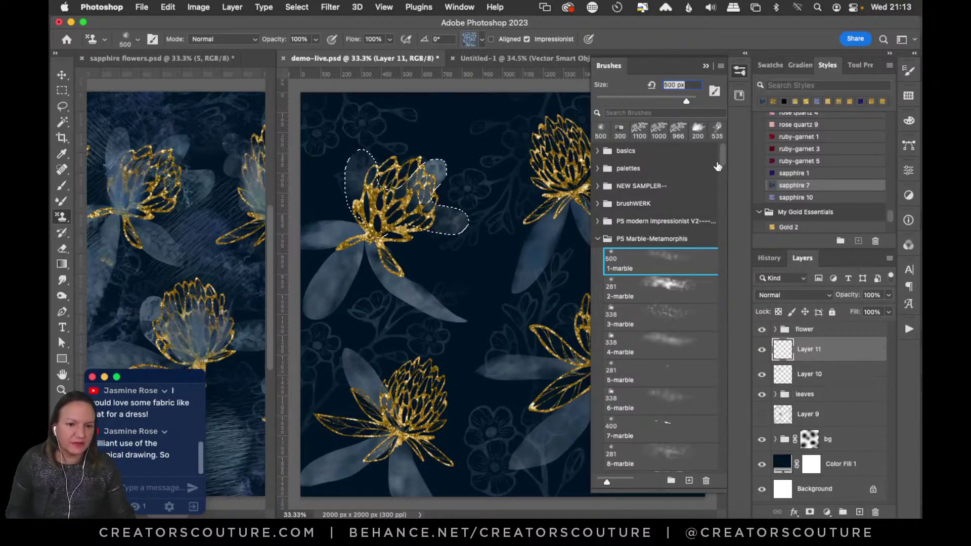
pyautogui.scroll(-10, 717, 170)
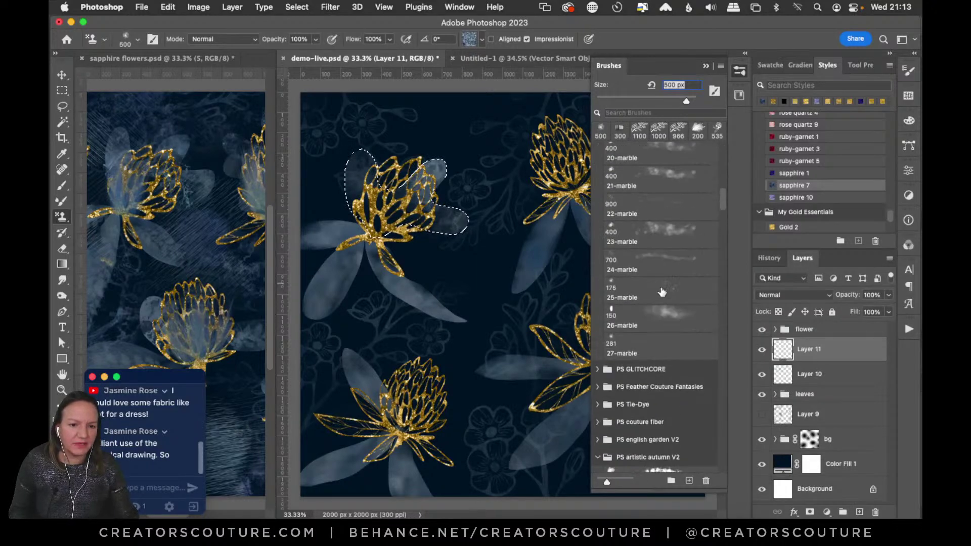
pyautogui.click(642, 352)
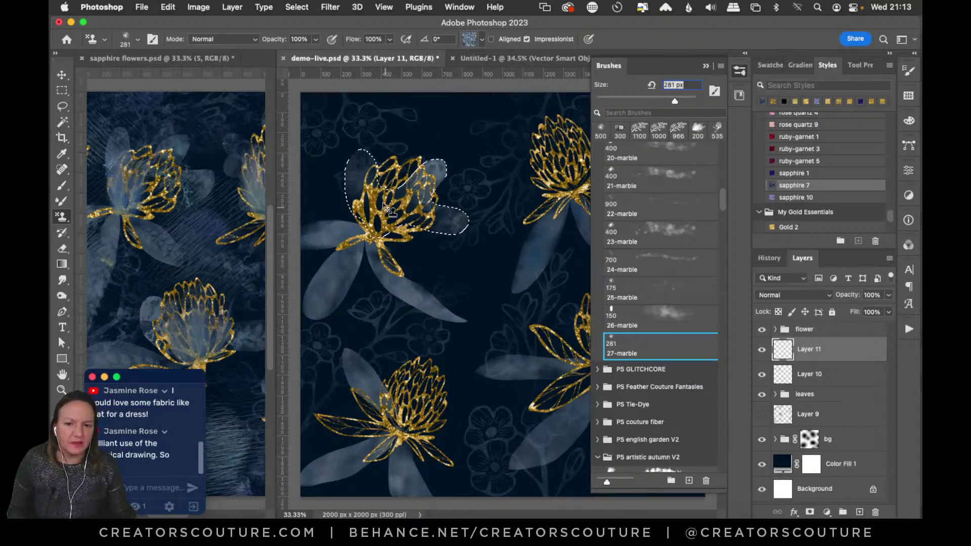
pyautogui.click(371, 208)
pyautogui.press('super+z')
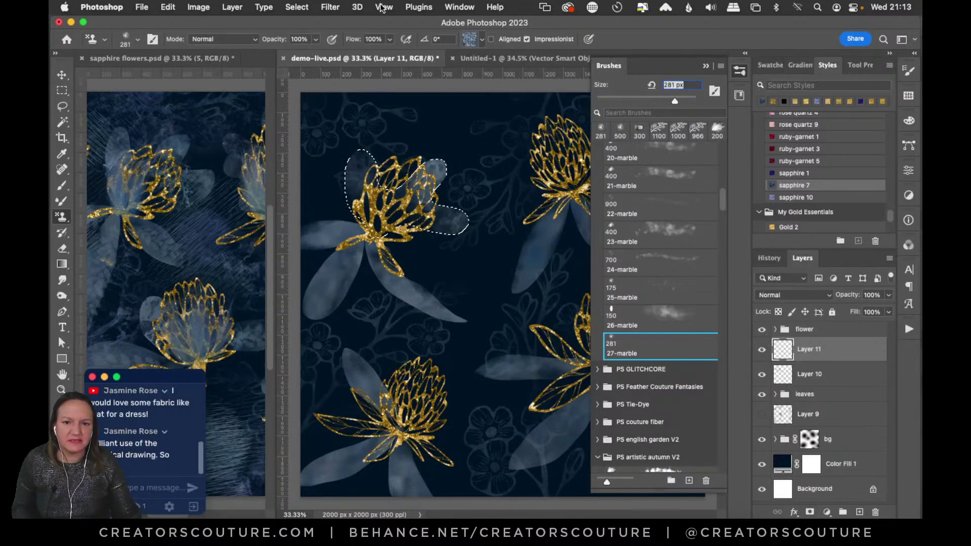
# Stamp sapphire pattern 2 over the selected petals of the upper-left flower with the 27-marble brush, and deselect.
pyautogui.click(481, 39)
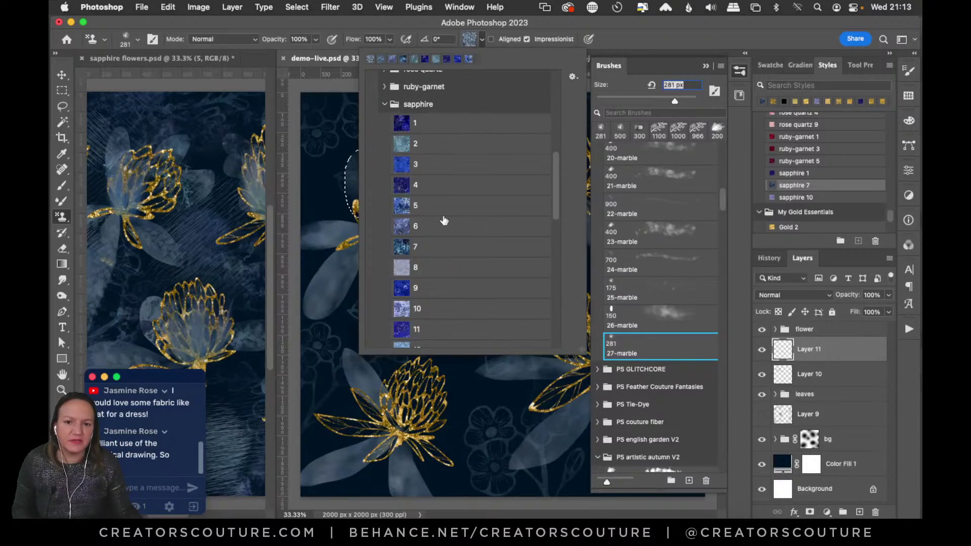
pyautogui.click(429, 146)
pyautogui.click(361, 181)
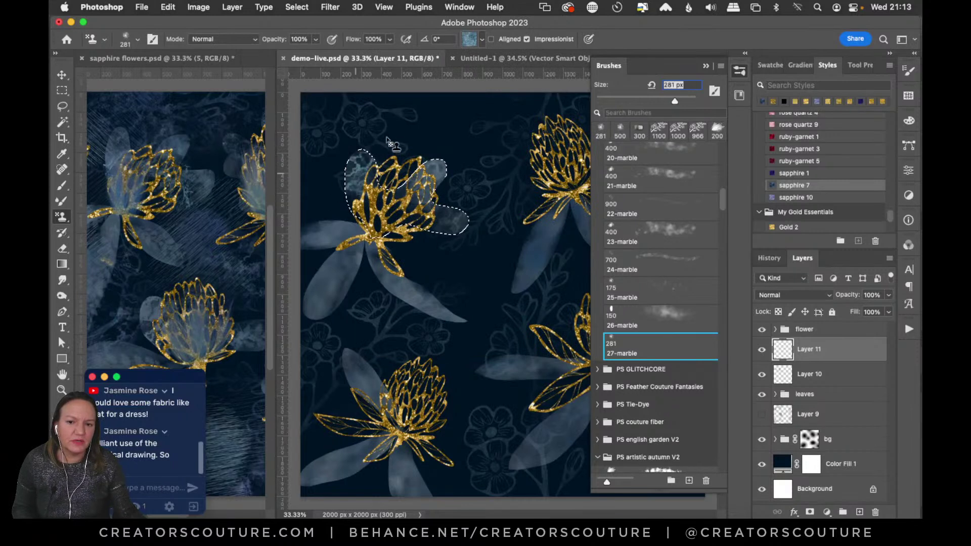
pyautogui.press('super+z')
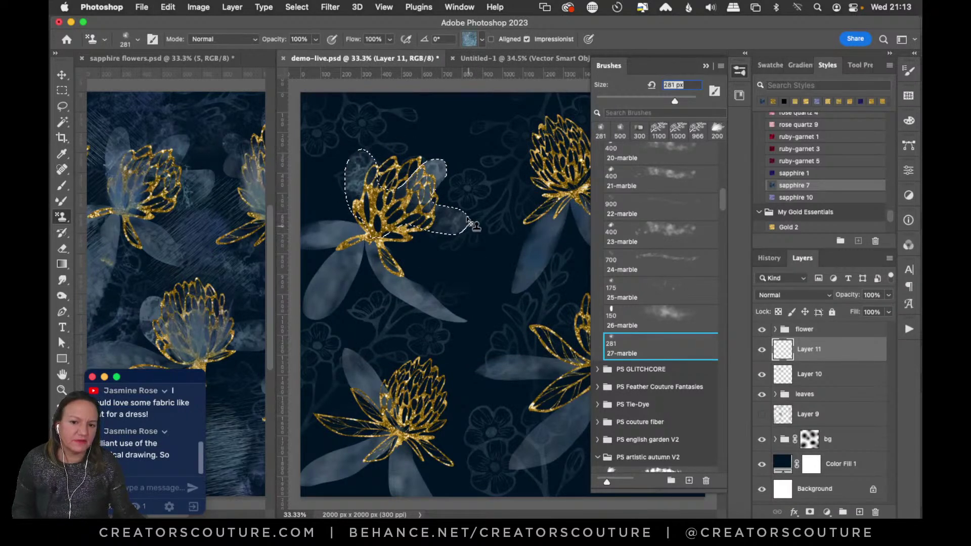
pyautogui.press('super+d')
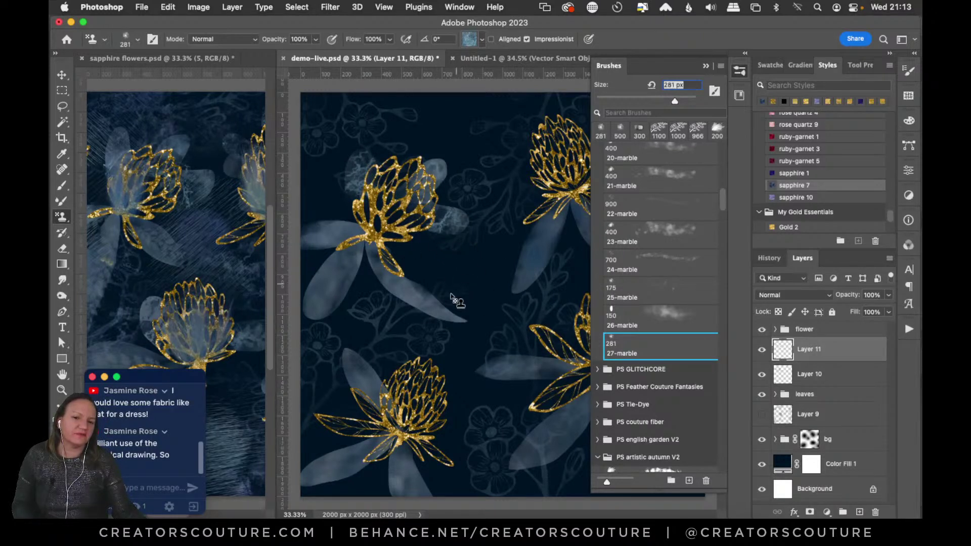
# Lower the opacity of Layer 10 to 78%, and add a new layer above Layer 11.
pyautogui.click(820, 374)
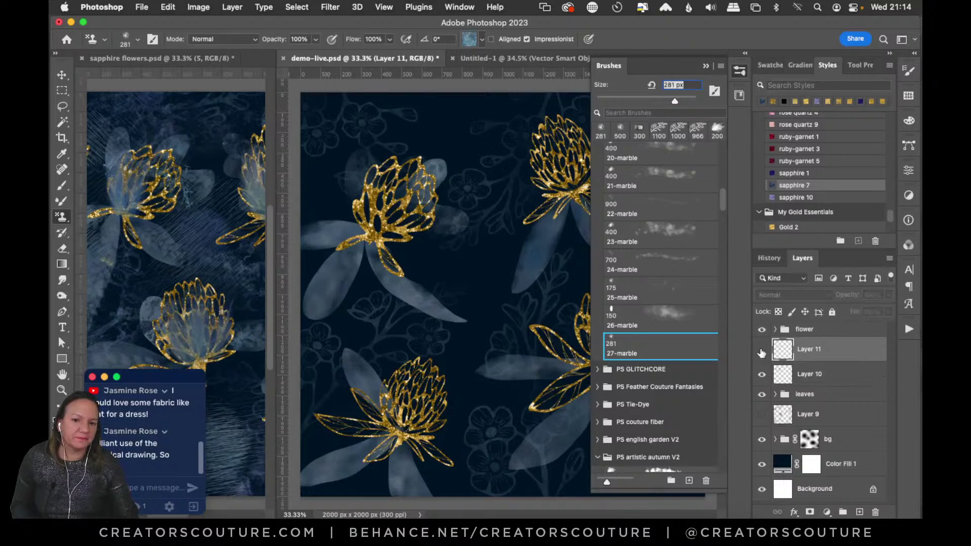
pyautogui.moveTo(888, 296); pyautogui.dragTo(874, 309)
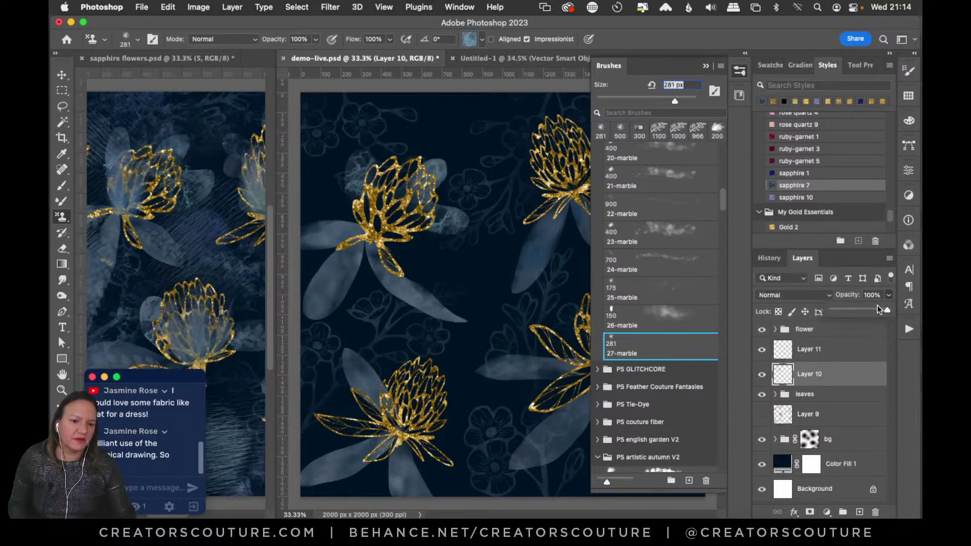
pyautogui.click(740, 74)
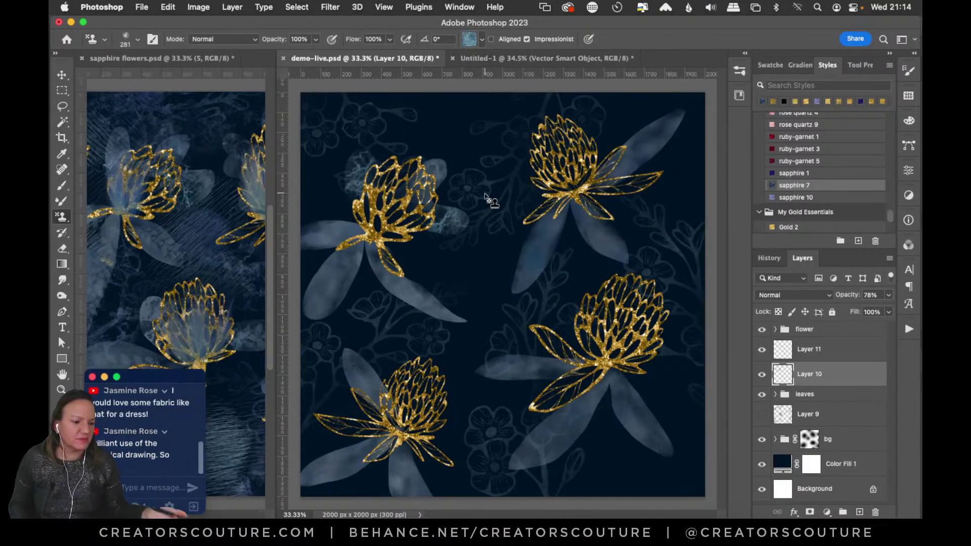
pyautogui.click(829, 354)
pyautogui.click(858, 512)
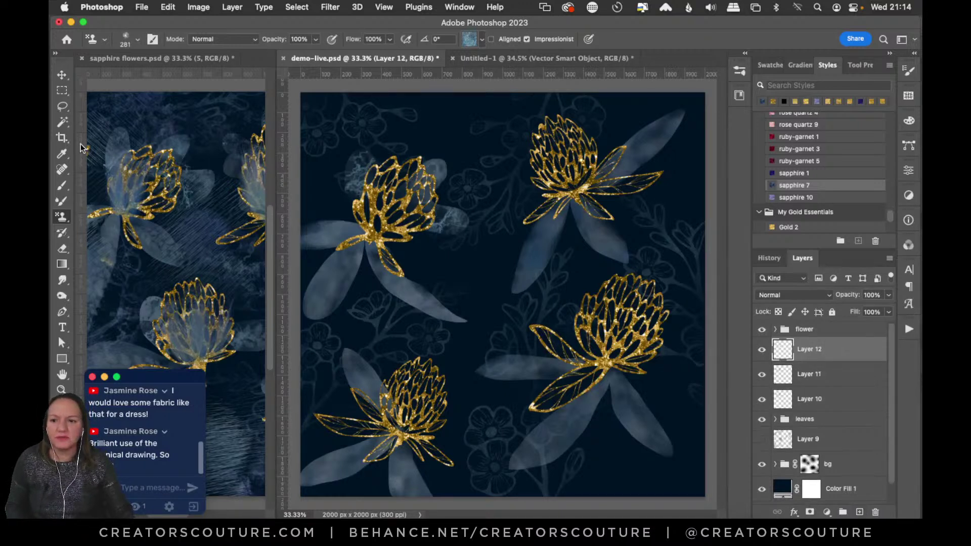
# Draw a freehand Lasso selection of three rounded petals around the upper-right gold flower, and switch back to the Pattern Stamp tool.
pyautogui.click(63, 109)
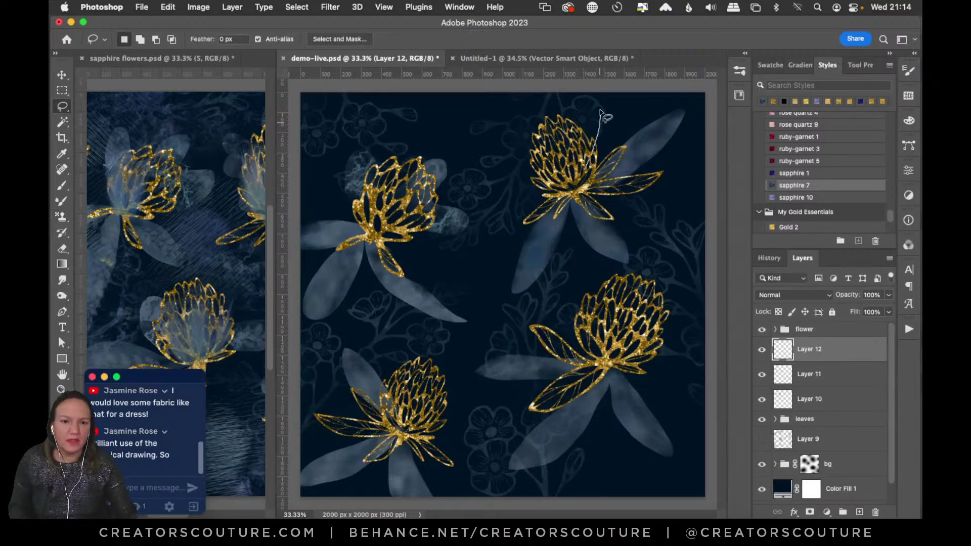
pyautogui.moveTo(569, 135)
pyautogui.mouseDown()
pyautogui.moveTo(536, 125)
pyautogui.moveTo(497, 137)
pyautogui.mouseUp()
pyautogui.moveTo(521, 177)
pyautogui.mouseDown()
pyautogui.moveTo(541, 191)
pyautogui.moveTo(566, 192)
pyautogui.mouseUp()
pyautogui.click(61, 216)
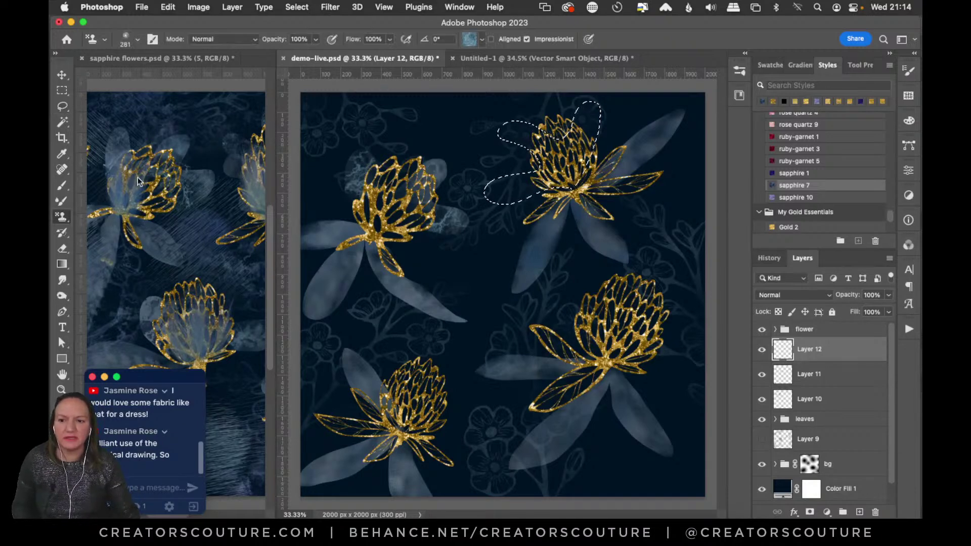
# Try painting the selected petals of the upper-right flower with sapphire pattern 2 and the 21-marble brush at 400 px.
pyautogui.click(740, 71)
pyautogui.scroll(2, 720, 205)
pyautogui.click(672, 201)
pyautogui.moveTo(509, 132)
pyautogui.mouseDown()
pyautogui.moveTo(522, 173)
pyautogui.moveTo(510, 193)
pyautogui.mouseUp()
pyautogui.moveTo(592, 116)
pyautogui.mouseDown()
pyautogui.moveTo(614, 157)
pyautogui.moveTo(596, 135)
pyautogui.mouseUp()
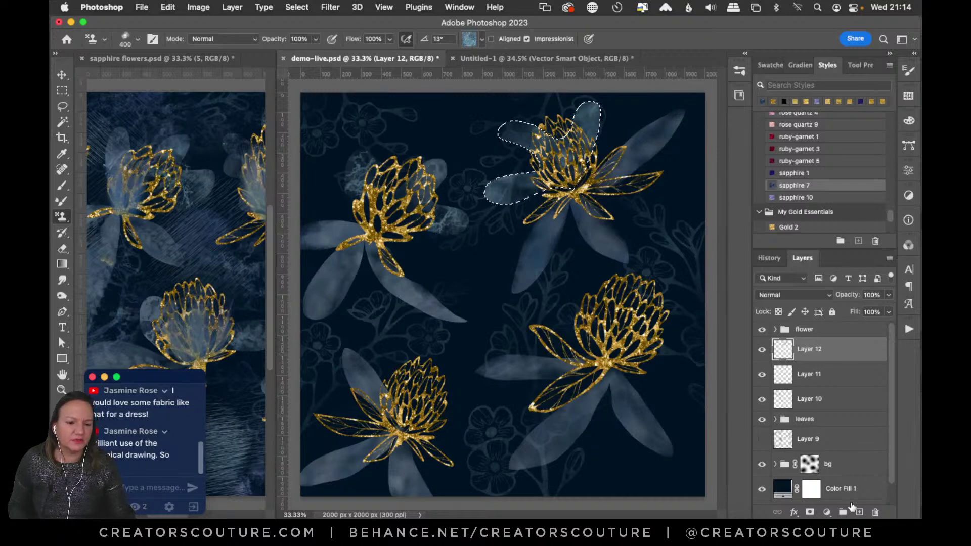
# Add a layer above Layer 12, then undo it together with the 21-marble strokes on the upper-right petals.
pyautogui.click(859, 512)
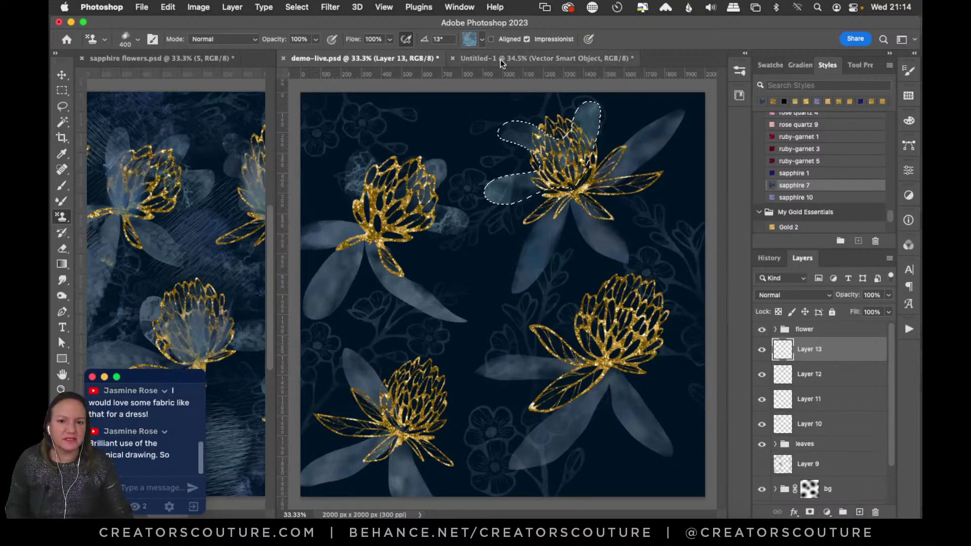
pyautogui.click(468, 39)
pyautogui.click(633, 49)
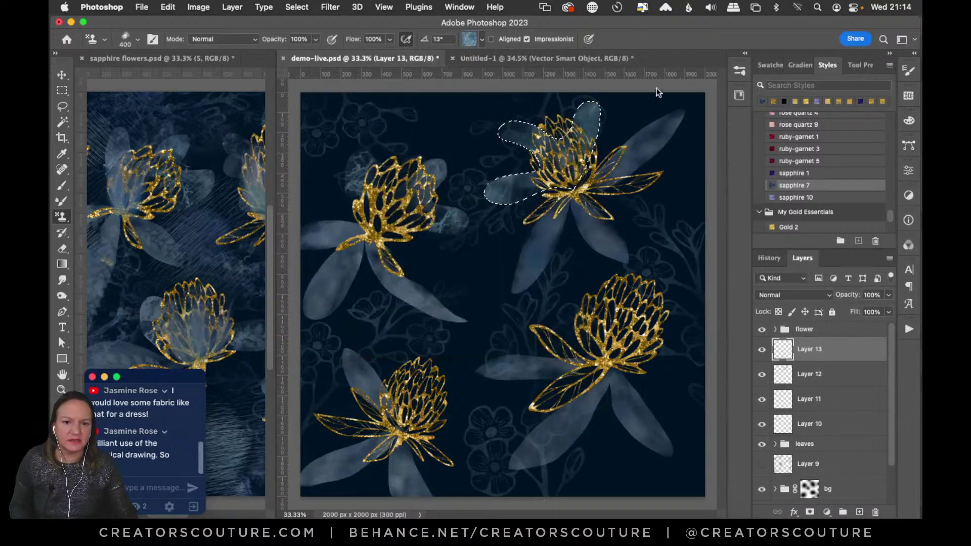
pyautogui.press('super+z')
pyautogui.press('super+z')
pyautogui.press('super+z')
pyautogui.press('super+z')
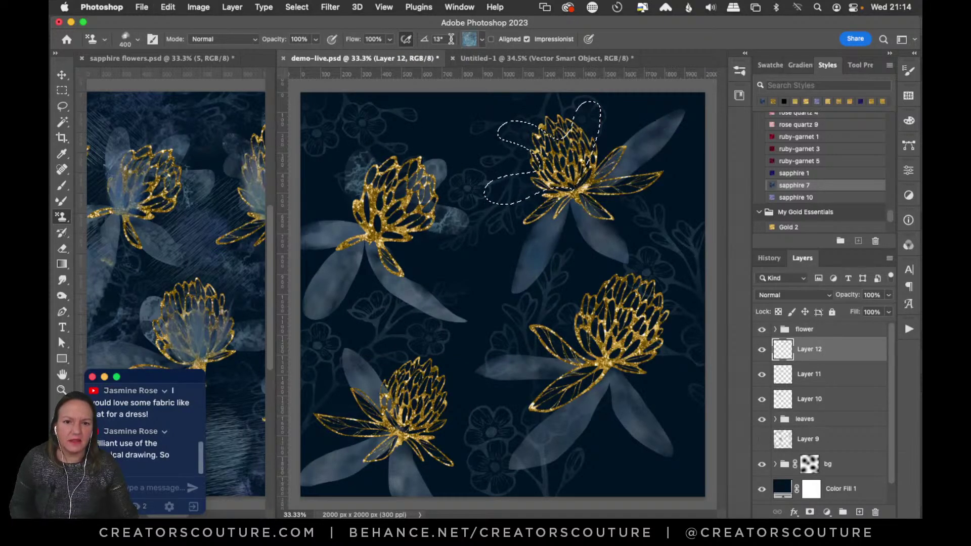
# Stamp a different sapphire pattern over the selected upper-right petals on Layer 12 with the 16-marble brush, and deselect.
pyautogui.click(469, 39)
pyautogui.moveTo(553, 181); pyautogui.dragTo(543, 241)
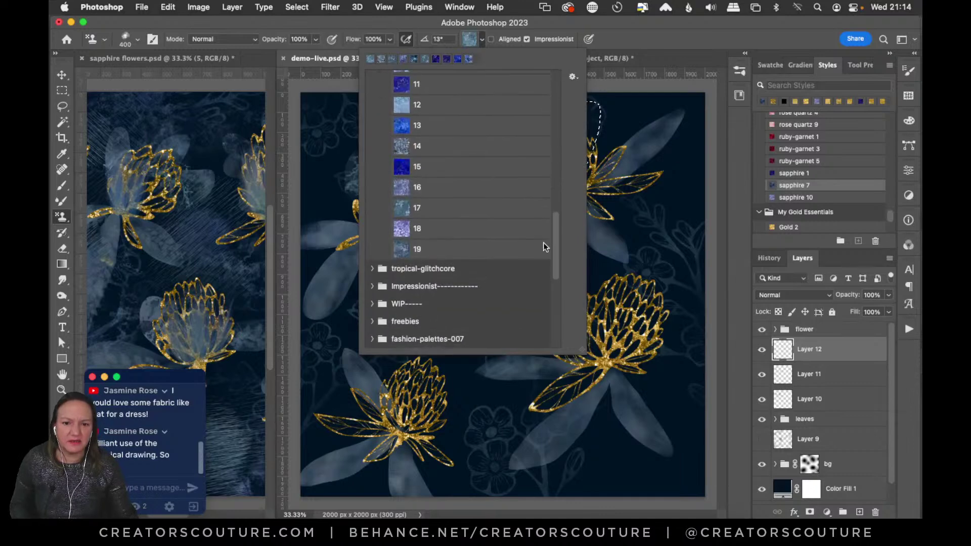
pyautogui.click(644, 44)
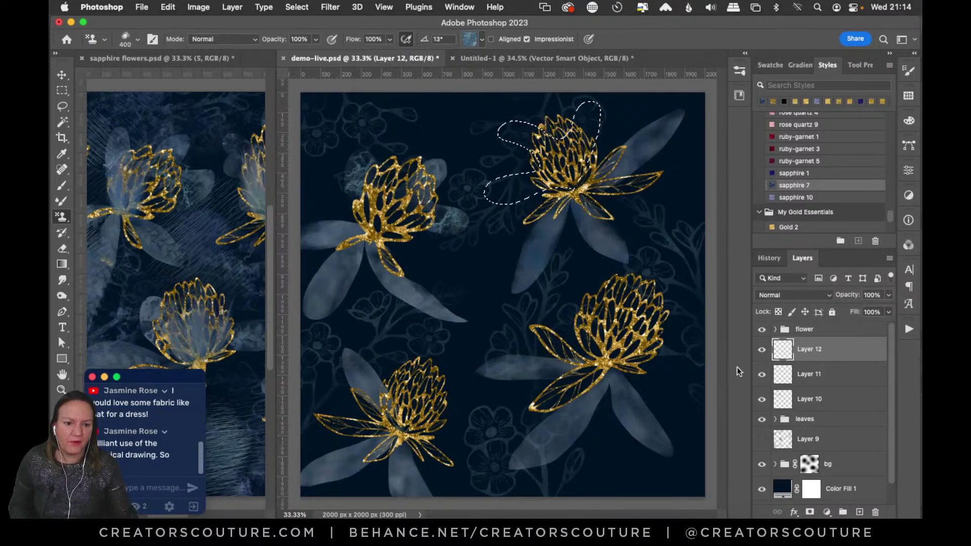
pyautogui.click(739, 70)
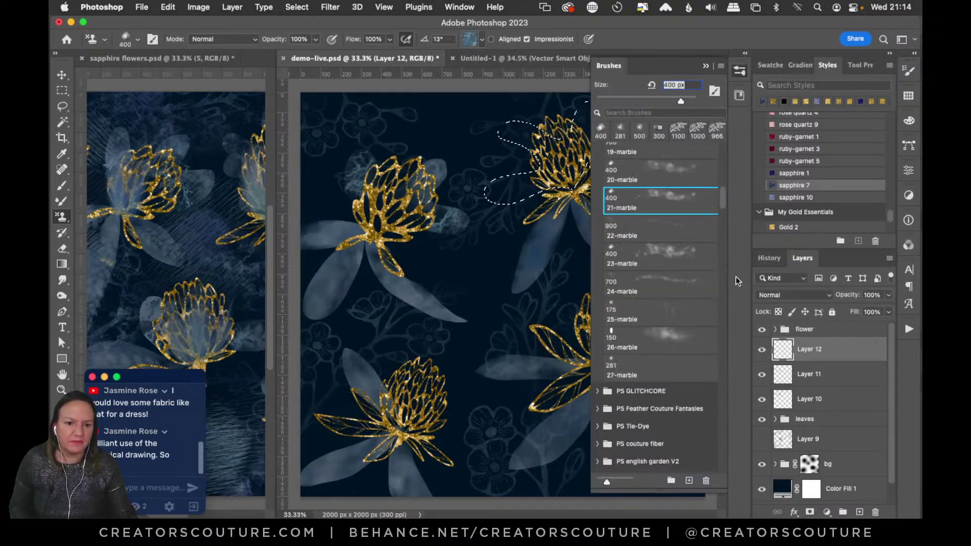
pyautogui.scroll(3, 711, 236)
pyautogui.click(665, 249)
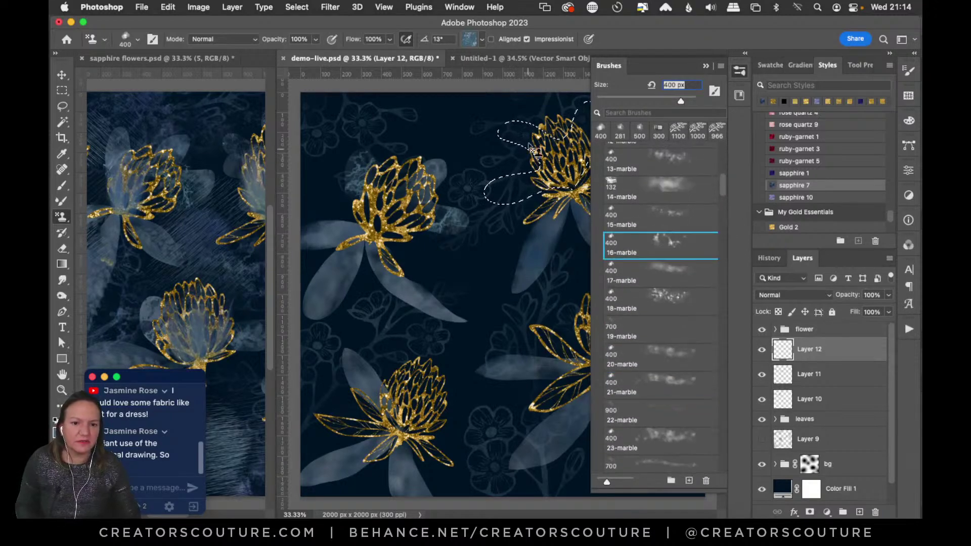
pyautogui.click(739, 71)
pyautogui.press('super+d')
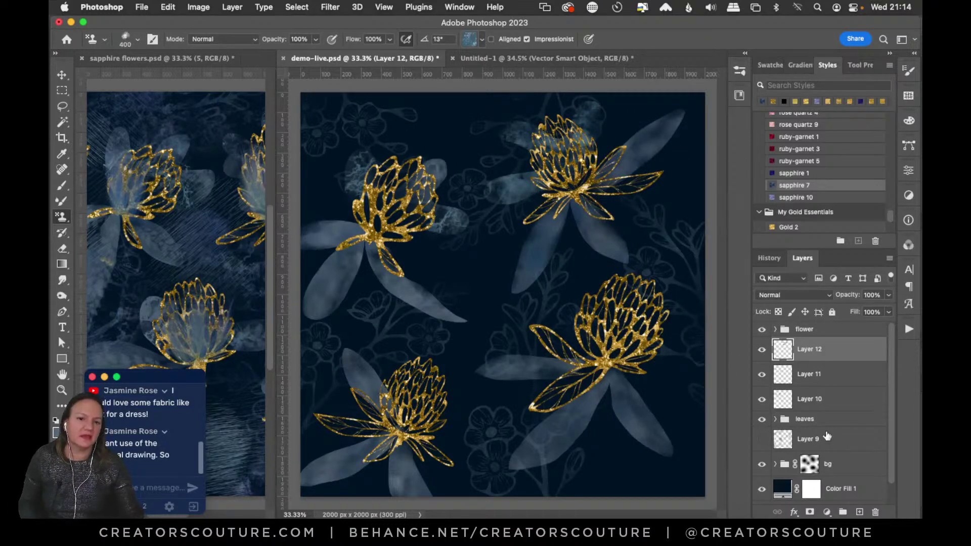
# Add a new layer above Layer 12 and reselect the petal shapes around the upper-right flower.
pyautogui.click(857, 512)
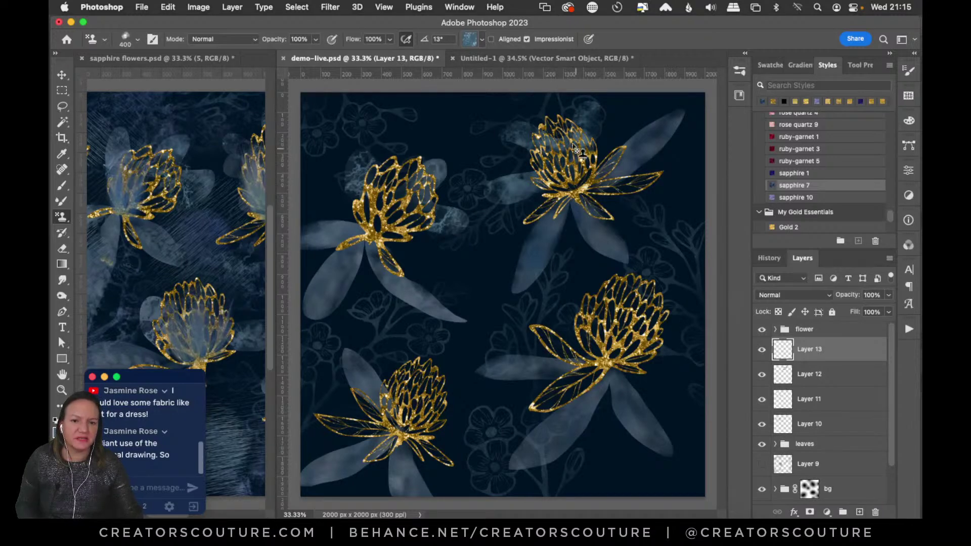
pyautogui.click(296, 7)
pyautogui.click(309, 44)
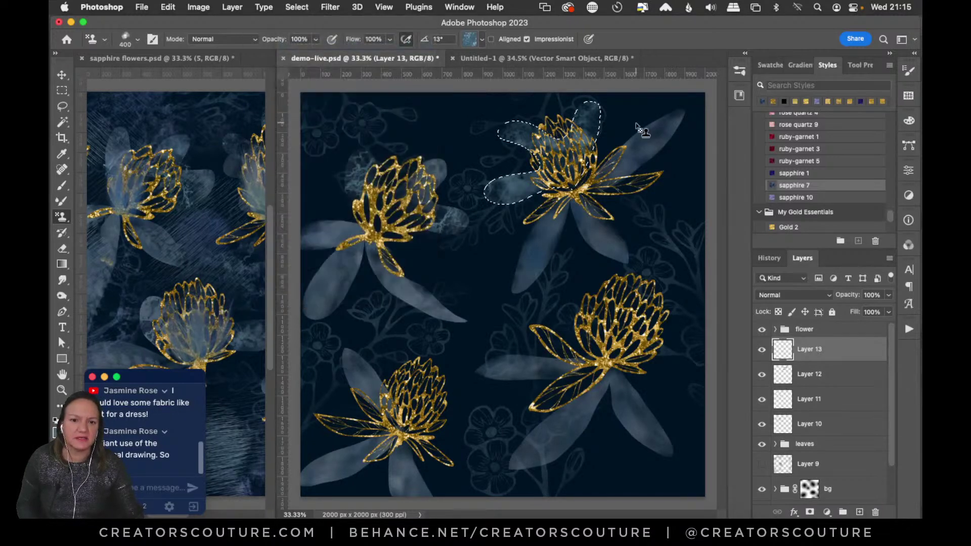
# Stamp texture over the selected upper-right petals on Layer 13 with the 25-marble brush at 175 px.
pyautogui.click(738, 72)
pyautogui.moveTo(722, 189); pyautogui.dragTo(717, 208)
pyautogui.click(653, 242)
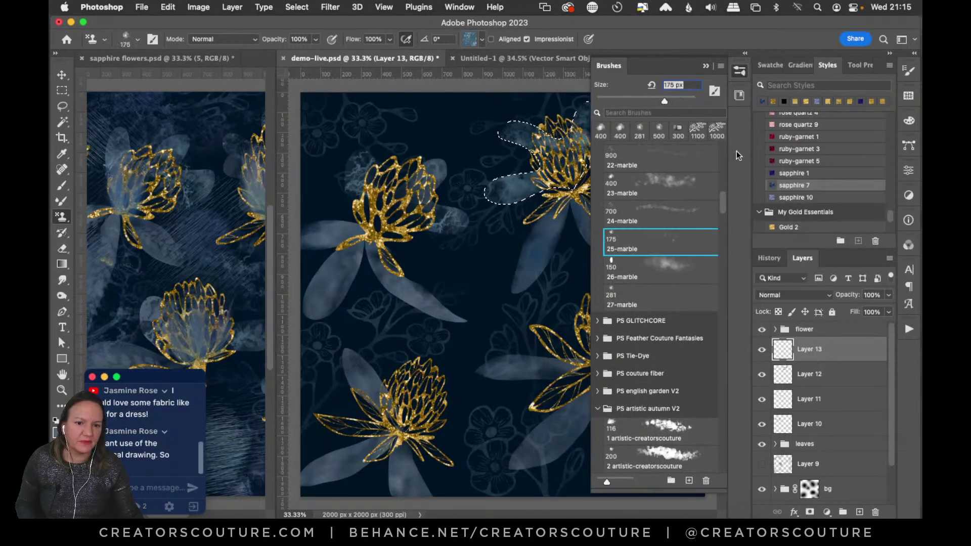
pyautogui.click(738, 73)
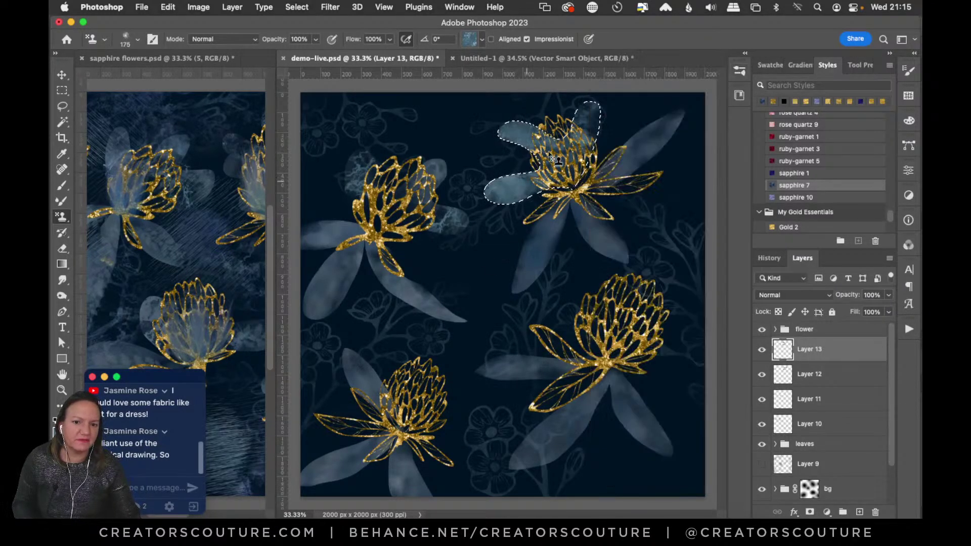
# Try the 24-marble and 26-marble brushes on the upper-right petals, and stamp them with the 22-marble brush at 900 px.
pyautogui.click(739, 71)
pyautogui.click(653, 222)
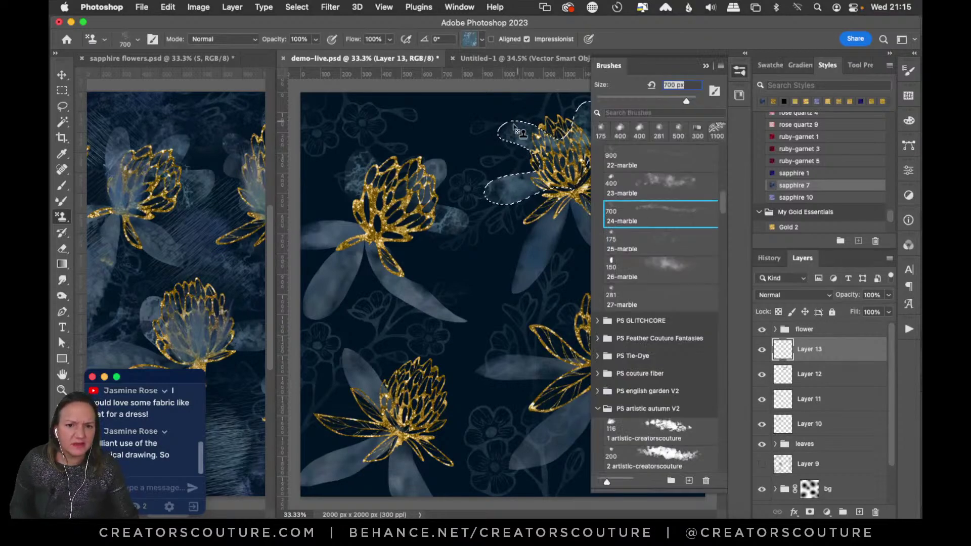
pyautogui.click(643, 278)
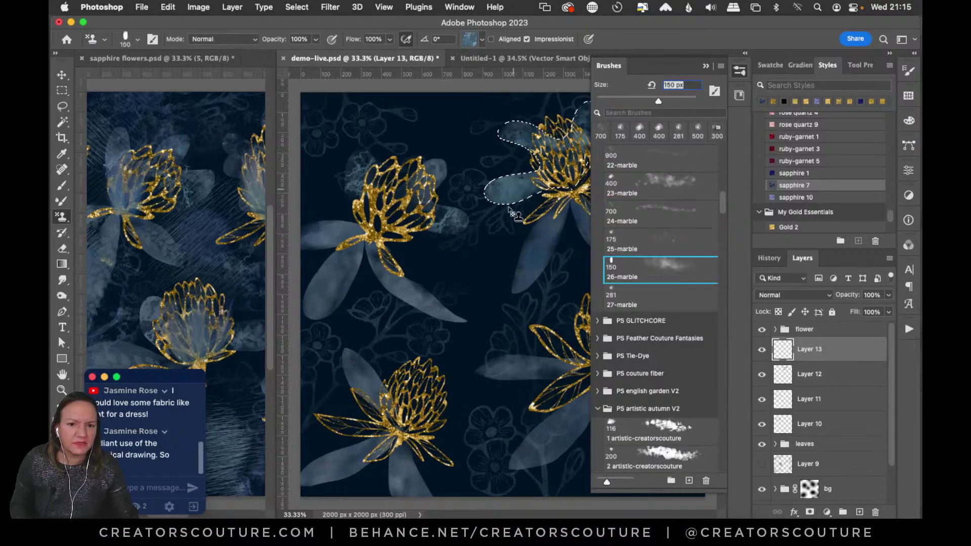
pyautogui.click(654, 156)
pyautogui.moveTo(516, 148)
pyautogui.mouseDown()
pyautogui.moveTo(534, 133)
pyautogui.moveTo(515, 182)
pyautogui.mouseUp()
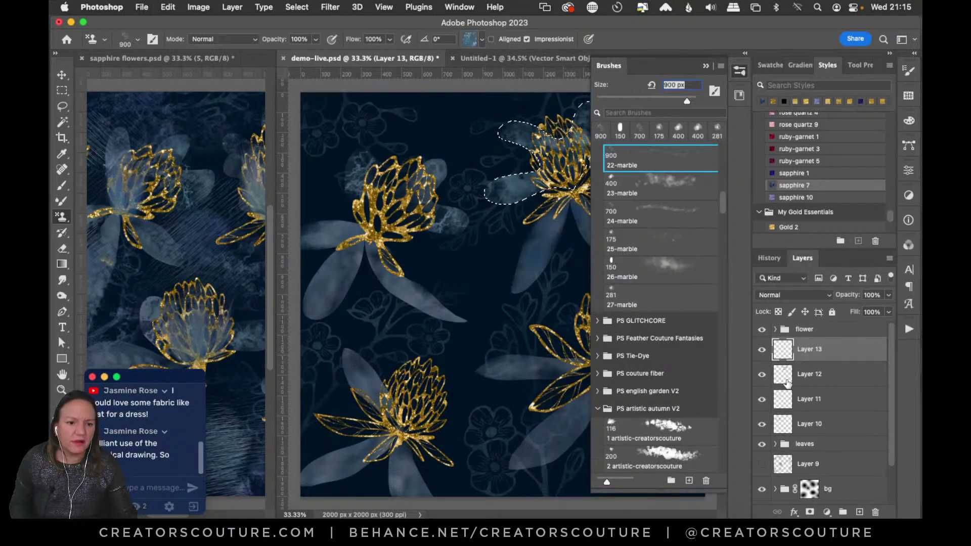
# Stamp pattern 12 over the selected upper-right petals on Layer 13, deselect, and reduce the layer's opacity to 54%.
pyautogui.click(469, 39)
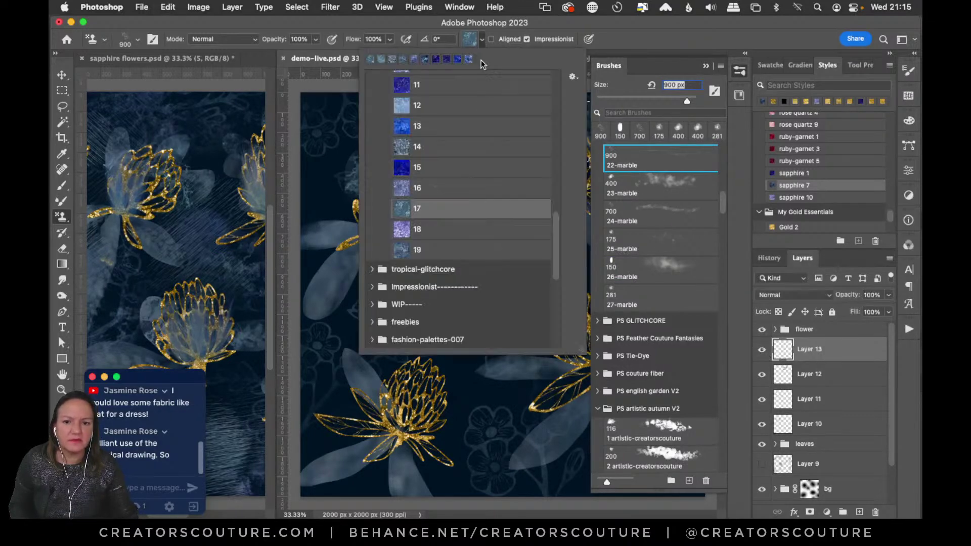
pyautogui.click(484, 104)
pyautogui.click(739, 71)
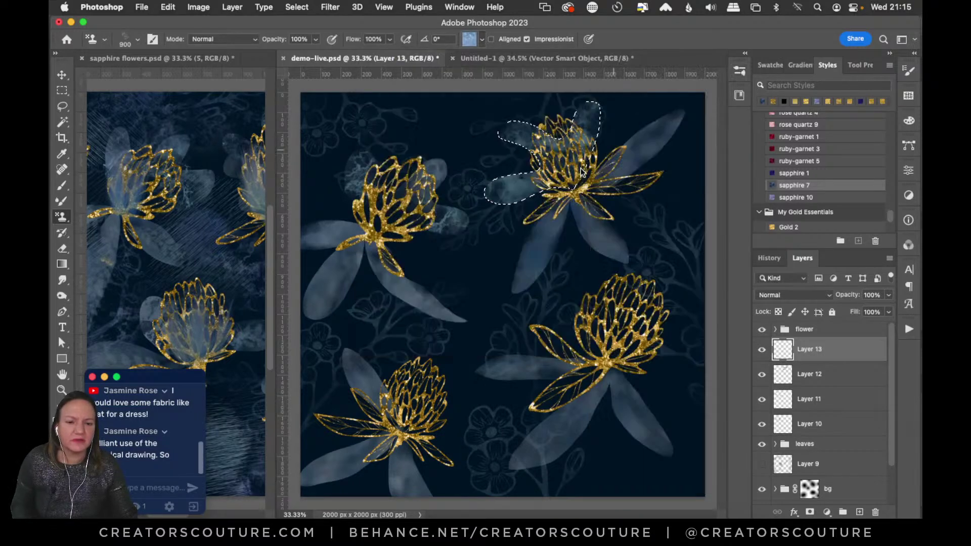
pyautogui.moveTo(510, 202); pyautogui.dragTo(546, 134)
pyautogui.press('super+d')
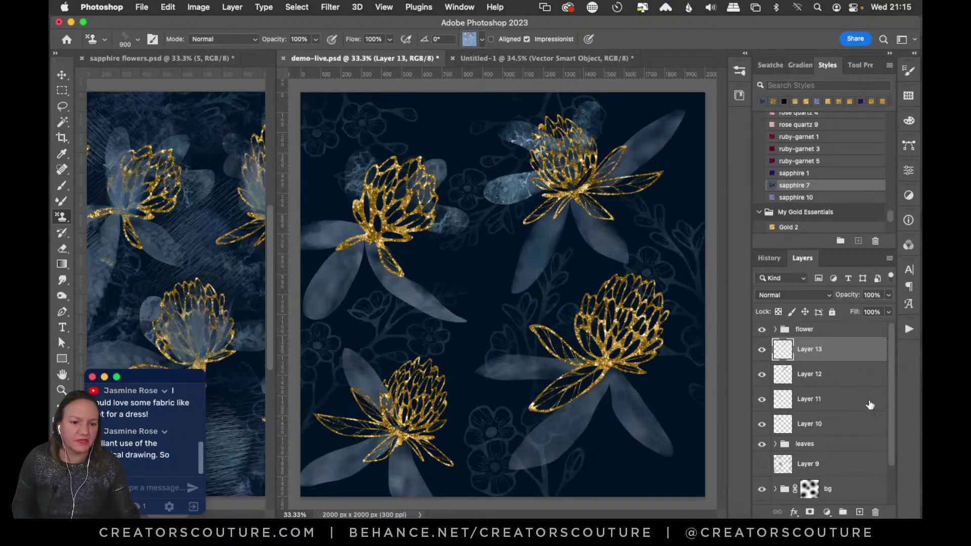
pyautogui.click(762, 350)
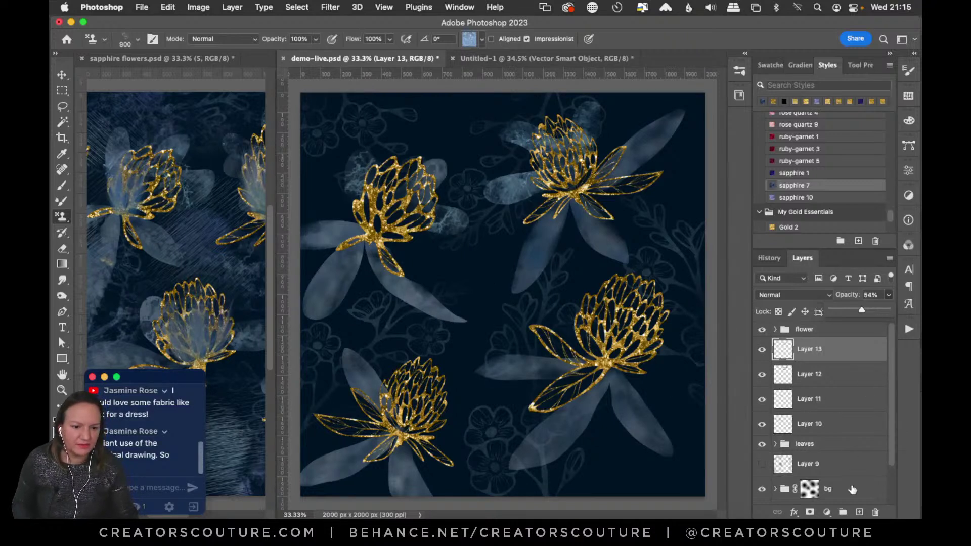
# Add a new layer above Layer 13 and draw a freehand selection of petal shapes around the lower-left flower.
pyautogui.click(859, 512)
pyautogui.click(62, 106)
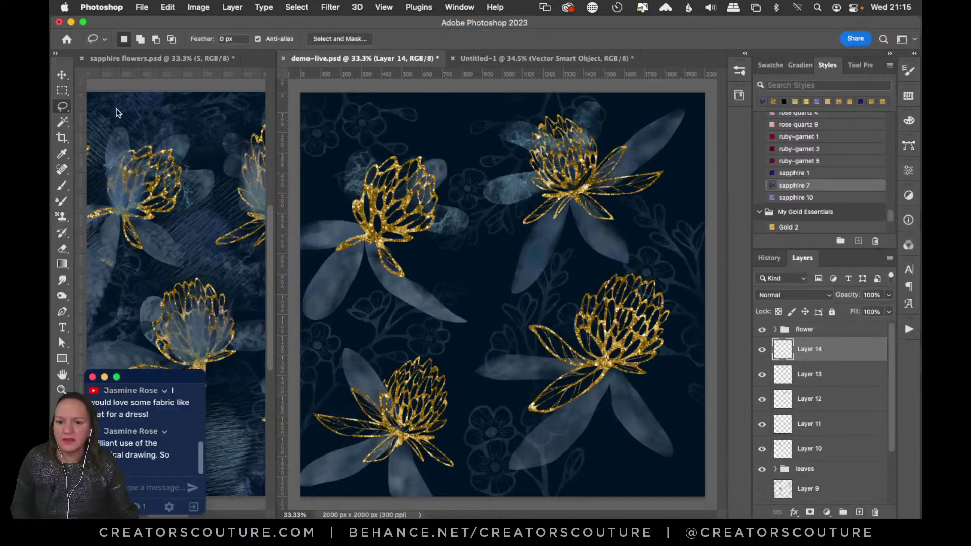
pyautogui.moveTo(402, 399)
pyautogui.mouseDown()
pyautogui.moveTo(453, 364)
pyautogui.moveTo(461, 387)
pyautogui.moveTo(453, 422)
pyautogui.moveTo(478, 451)
pyautogui.mouseUp()
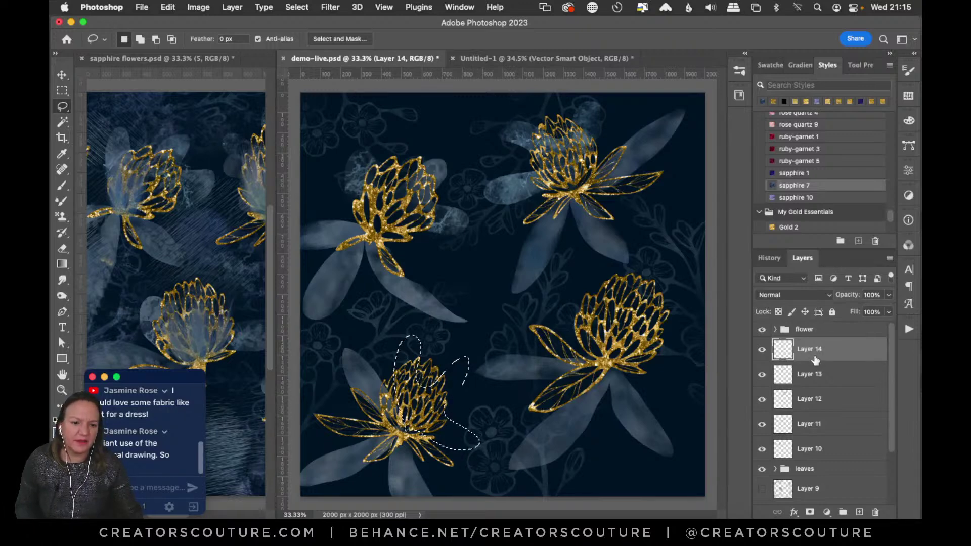
# Paint the selected lower-left petals on Layer 14 with the 23-marble brush at 400 px.
pyautogui.click(739, 70)
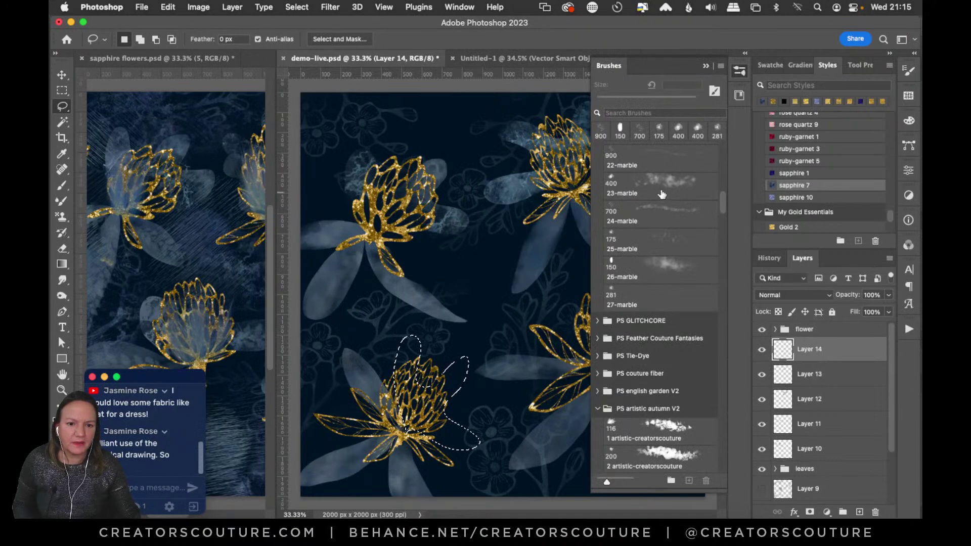
pyautogui.click(660, 186)
pyautogui.moveTo(429, 341)
pyautogui.mouseDown()
pyautogui.moveTo(404, 360)
pyautogui.moveTo(418, 354)
pyautogui.moveTo(462, 450)
pyautogui.mouseUp()
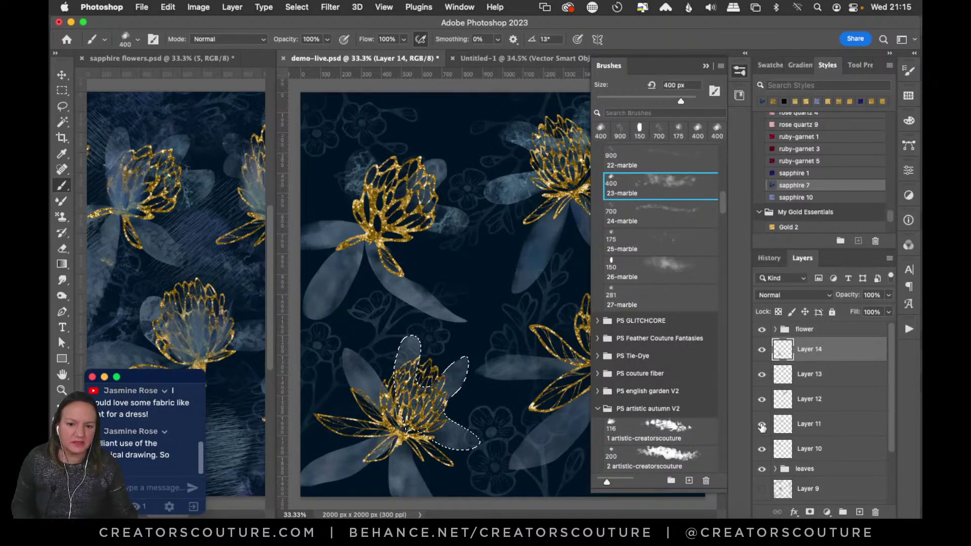
# Add a new layer above Layer 14 and ready the Pattern Stamp tool with the 25-marble brush at 175 px.
pyautogui.click(858, 511)
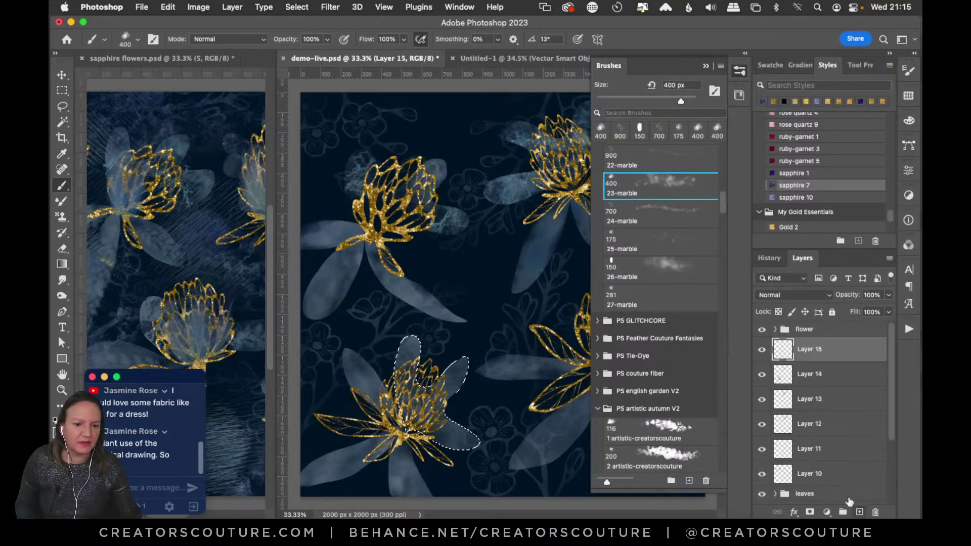
pyautogui.click(654, 224)
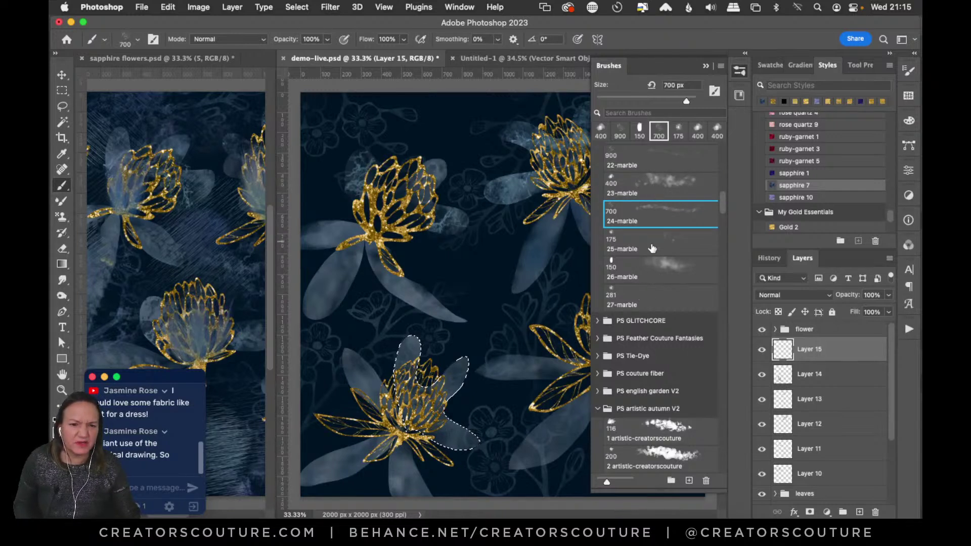
pyautogui.click(644, 245)
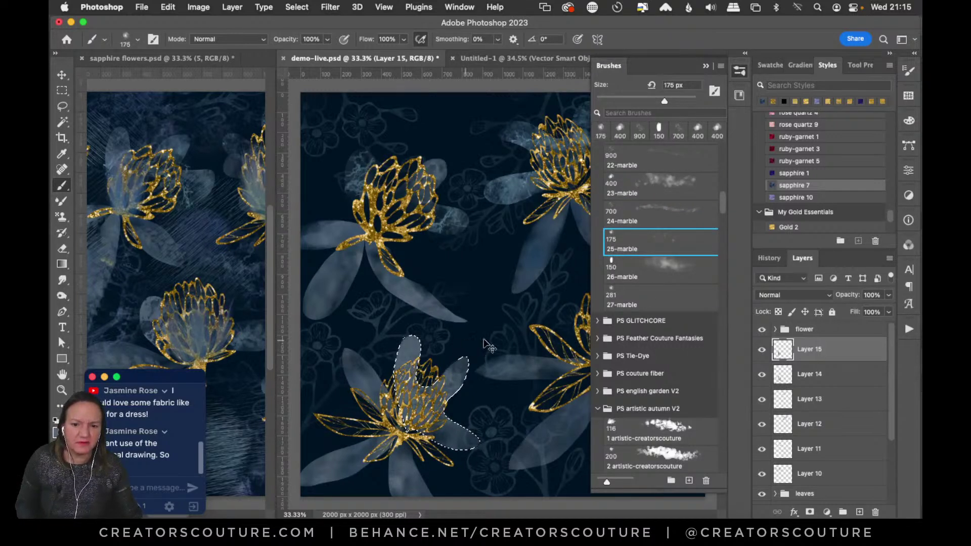
pyautogui.click(63, 217)
pyautogui.click(662, 241)
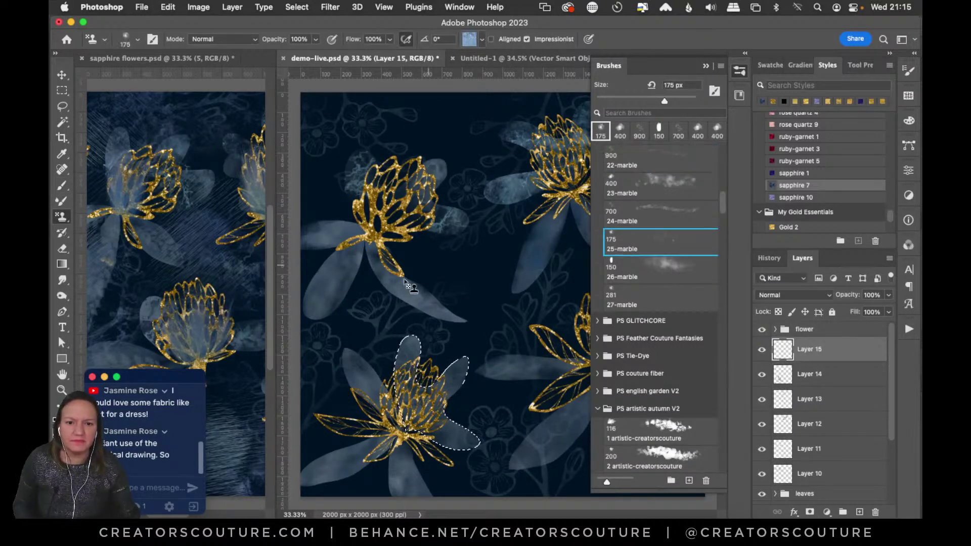
# Choose pattern 17 as the stamp pattern for the lower-left flower's petals.
pyautogui.click(470, 40)
pyautogui.click(615, 38)
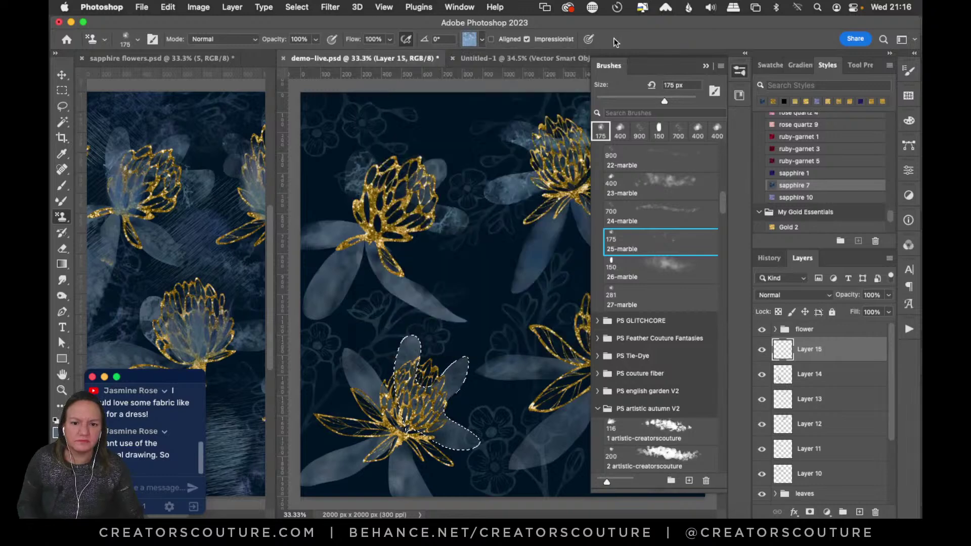
pyautogui.click(478, 41)
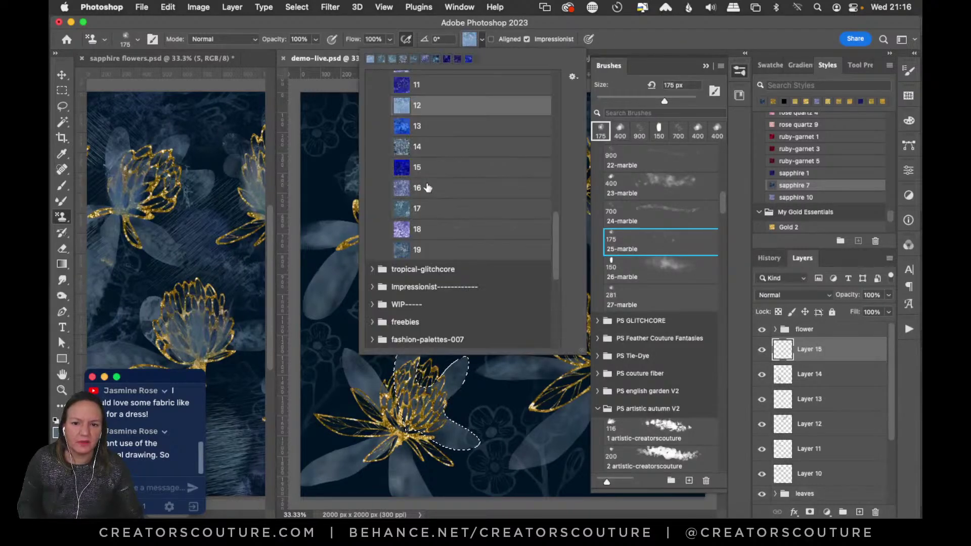
pyautogui.click(430, 230)
pyautogui.click(433, 252)
pyautogui.click(438, 209)
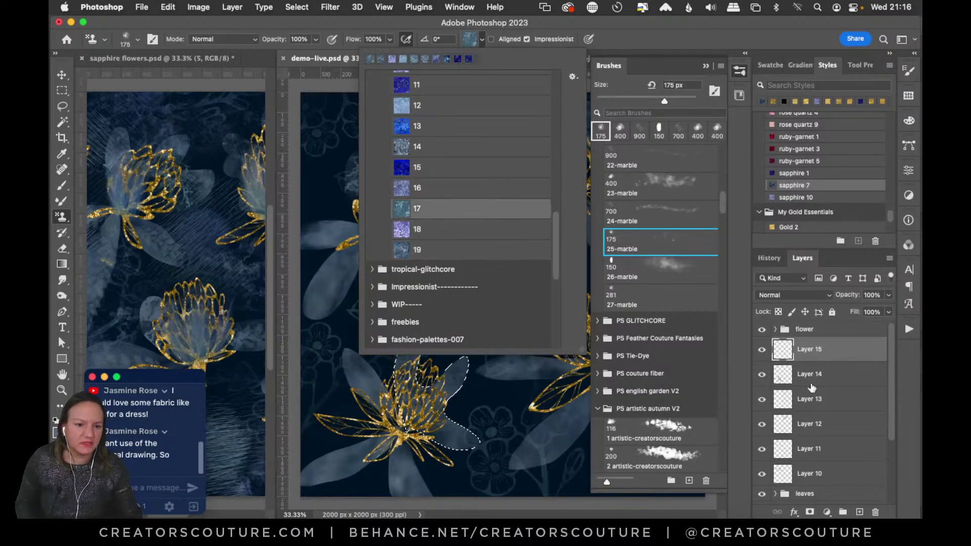
pyautogui.click(566, 133)
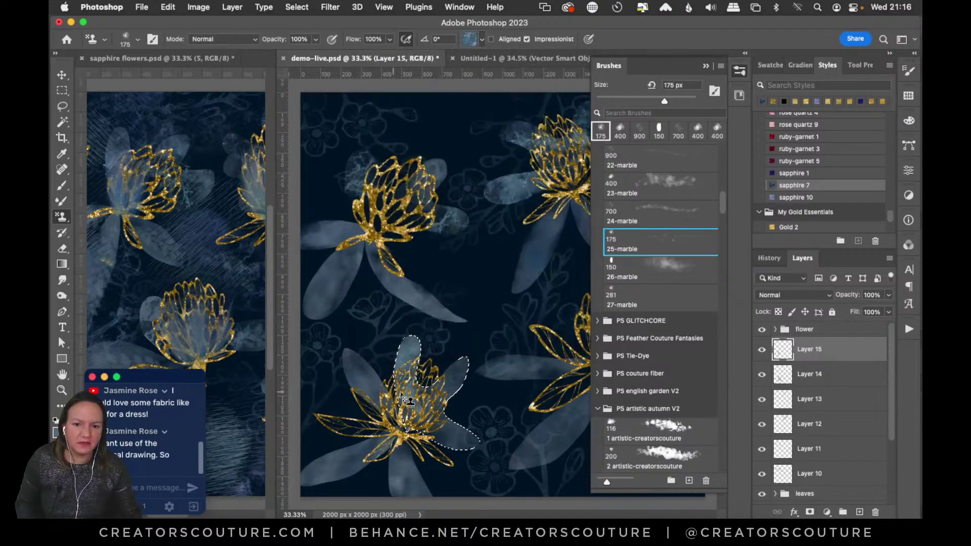
# Try the 22-marble, 21-marble, 23-marble and 5-marble brushes for stamping the selected lower-left petals.
pyautogui.click(650, 167)
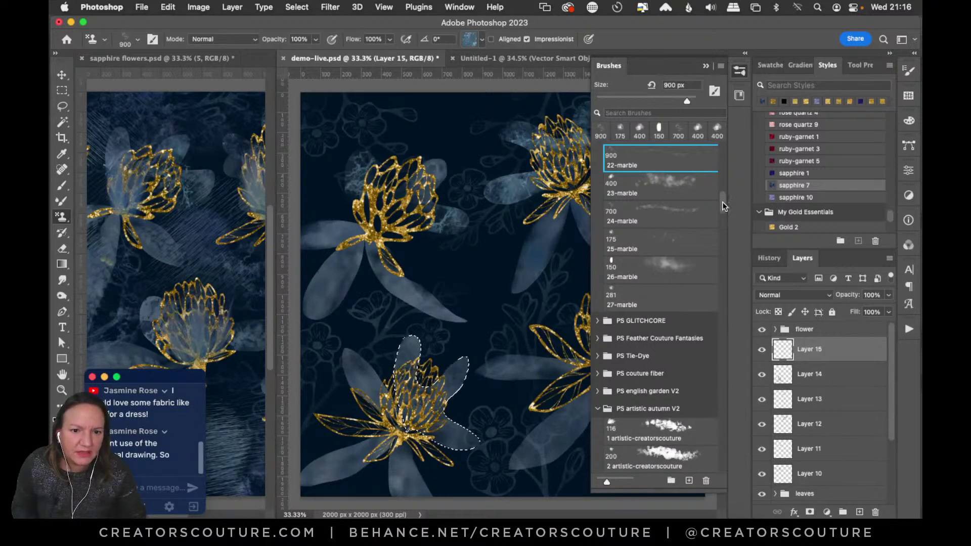
pyautogui.scroll(3, 687, 221)
pyautogui.click(632, 217)
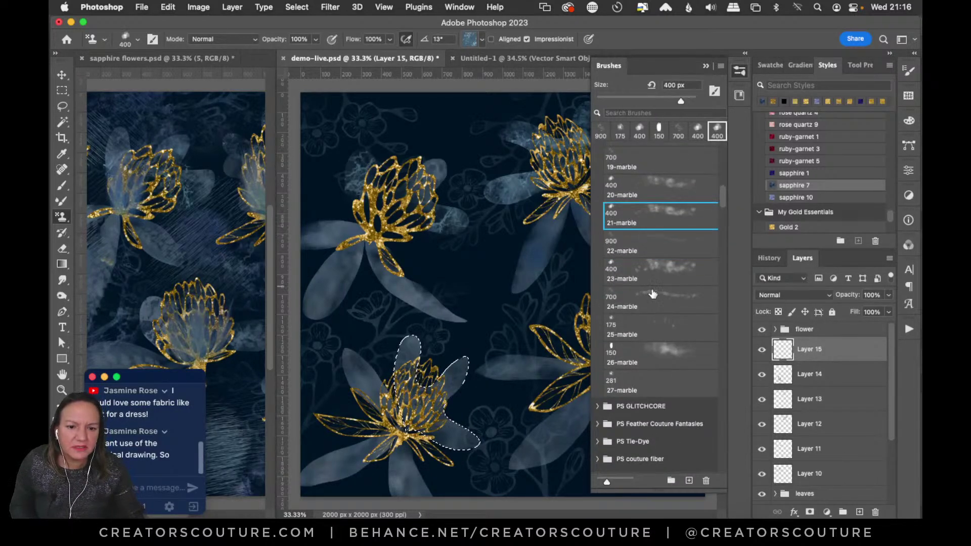
pyautogui.click(650, 282)
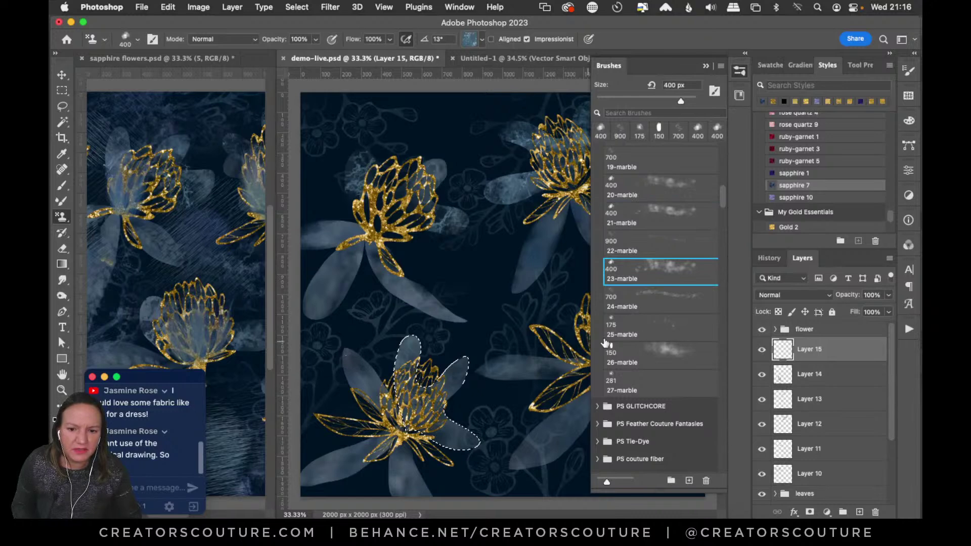
pyautogui.moveTo(724, 201); pyautogui.dragTo(729, 171)
pyautogui.click(660, 260)
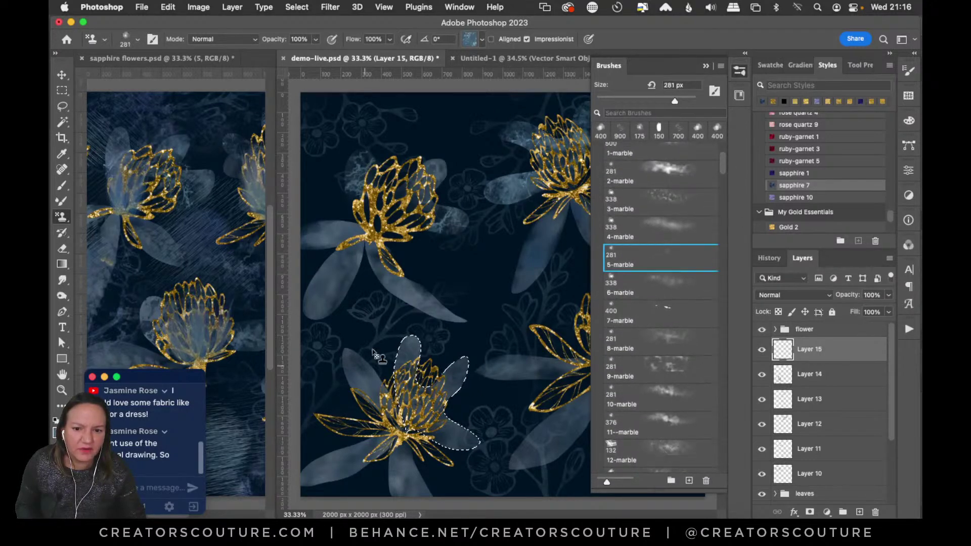
pyautogui.moveTo(724, 159); pyautogui.dragTo(721, 196)
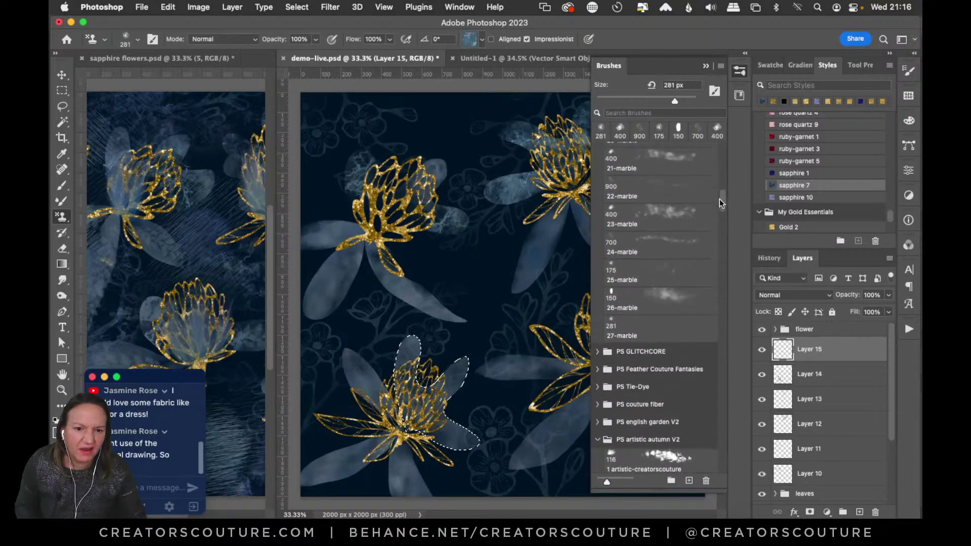
pyautogui.click(657, 190)
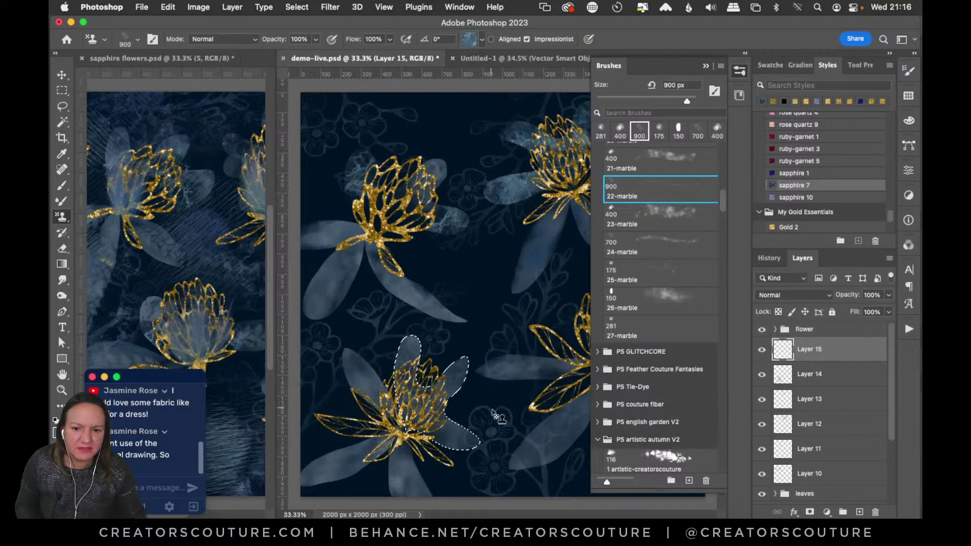
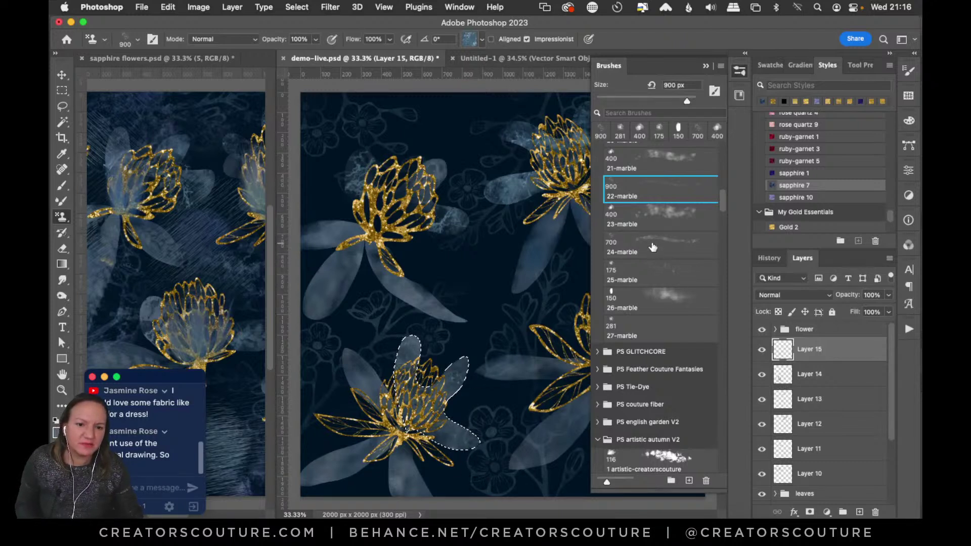
# Stamp texture over the selected lower-left petals on Layer 15 with the 27-marble brush at 281 px, and deselect.
pyautogui.click(652, 282)
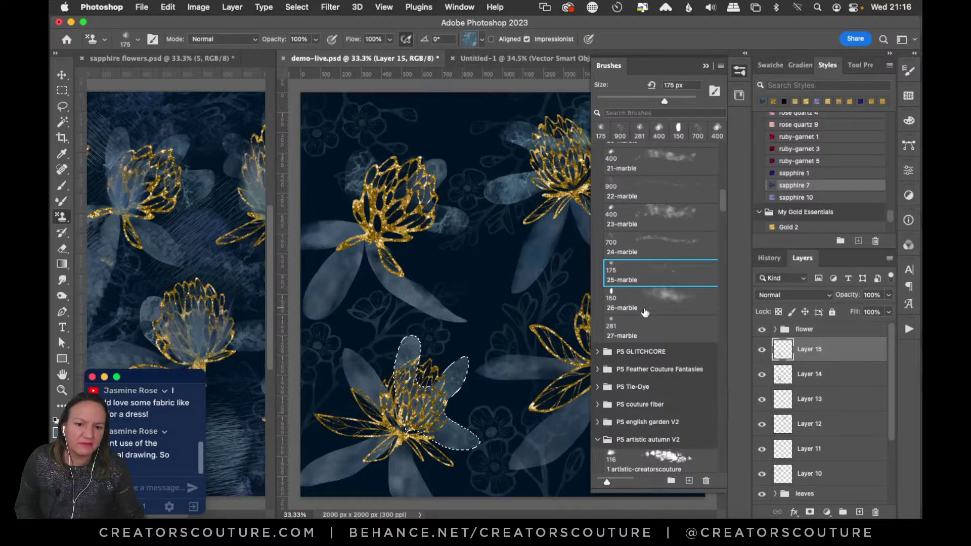
pyautogui.click(640, 300)
pyautogui.click(632, 334)
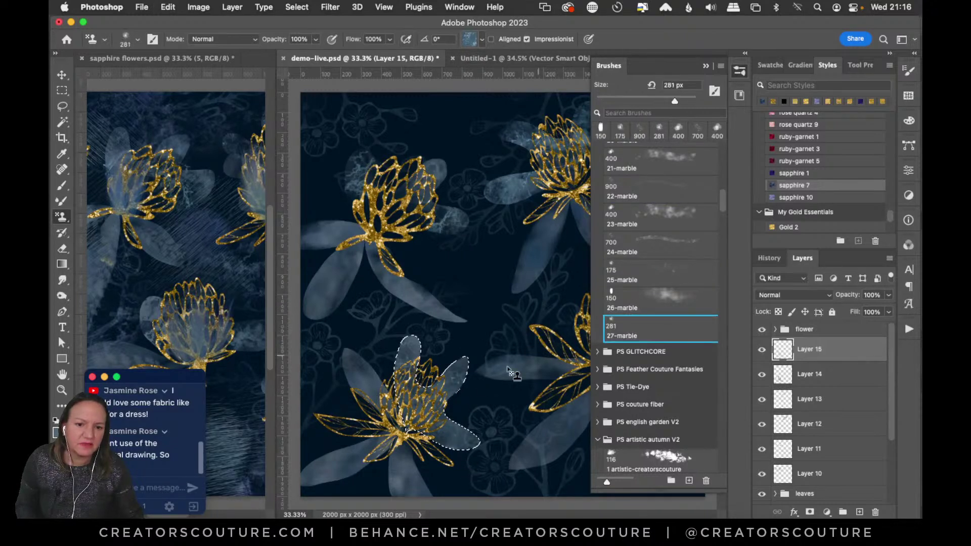
pyautogui.press('super+d')
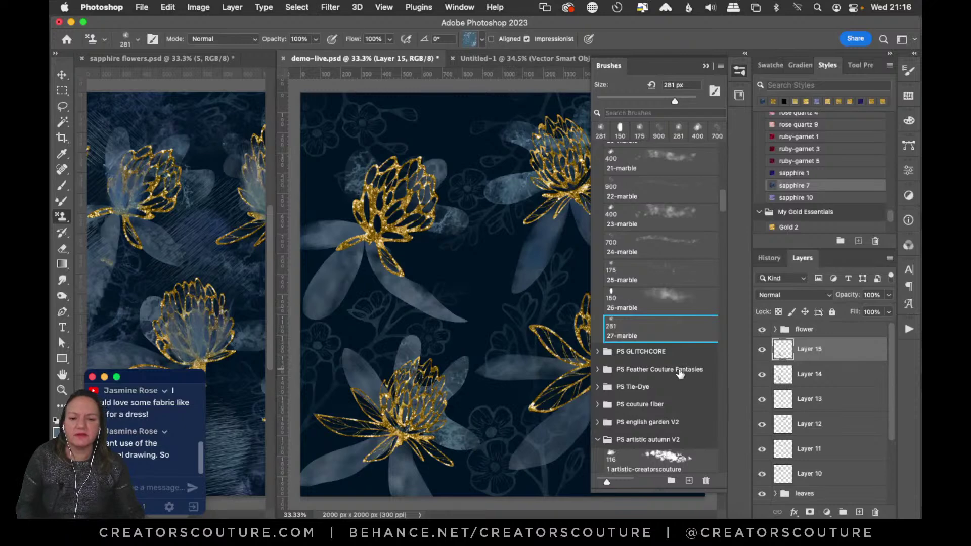
pyautogui.click(740, 74)
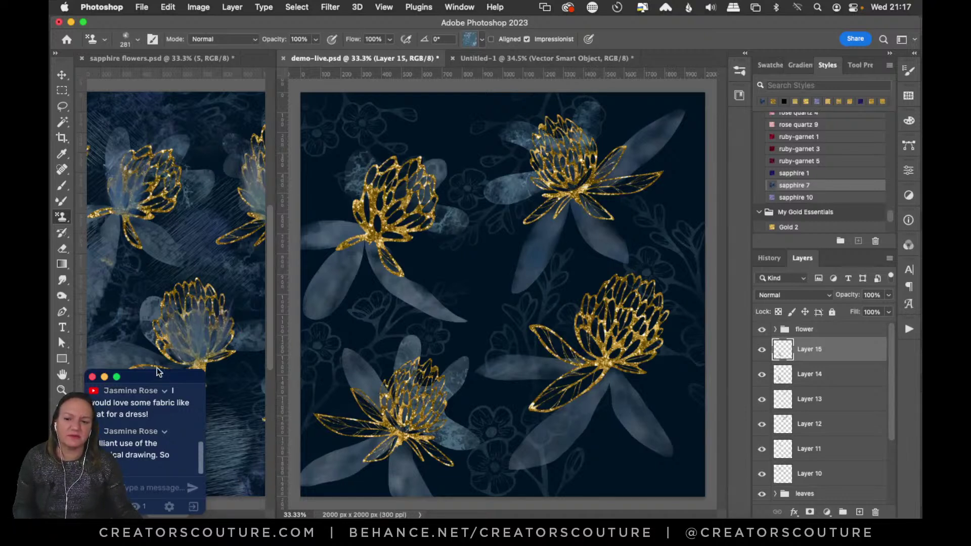
# Add a new layer above Layer 15 and draw a freehand selection of petal shapes around the lower-right flower.
pyautogui.moveTo(164, 375); pyautogui.dragTo(149, 448)
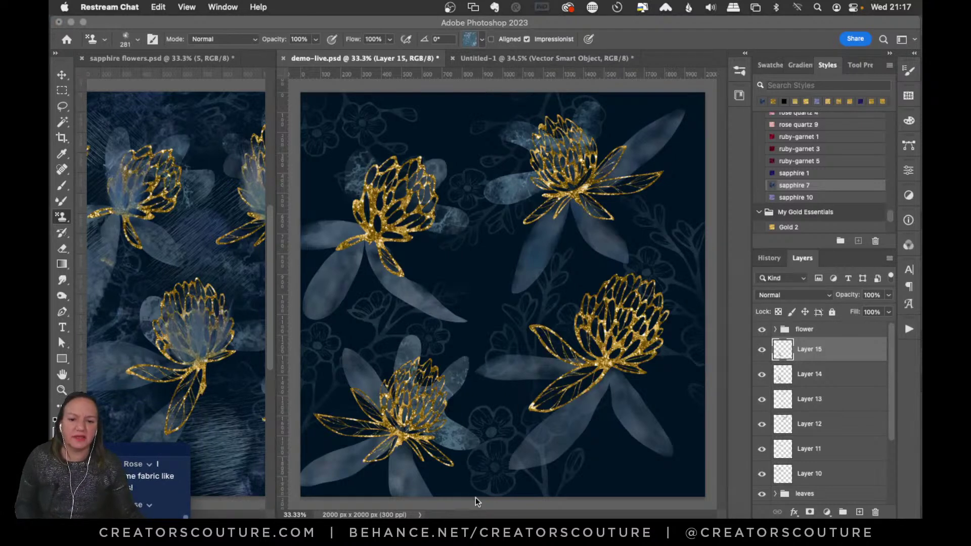
pyautogui.click(859, 512)
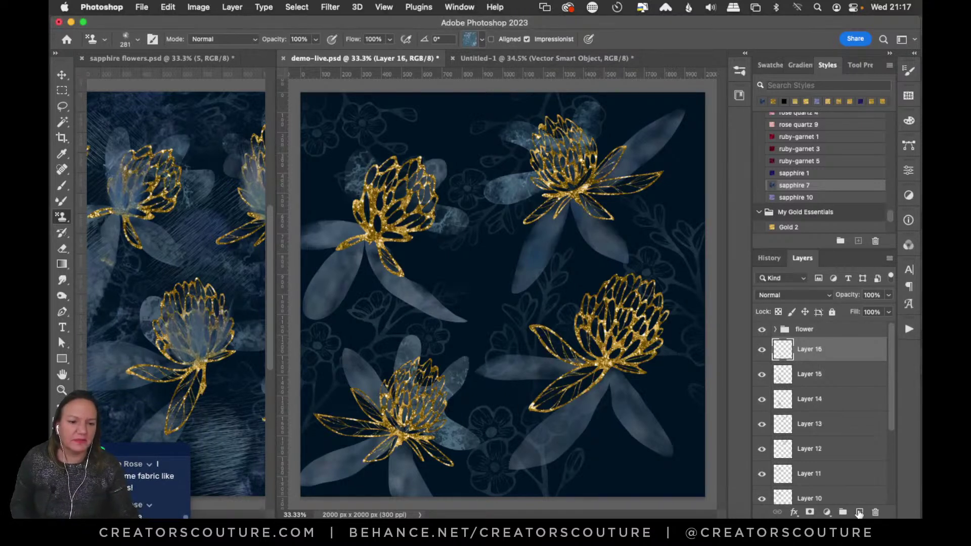
pyautogui.press('l')
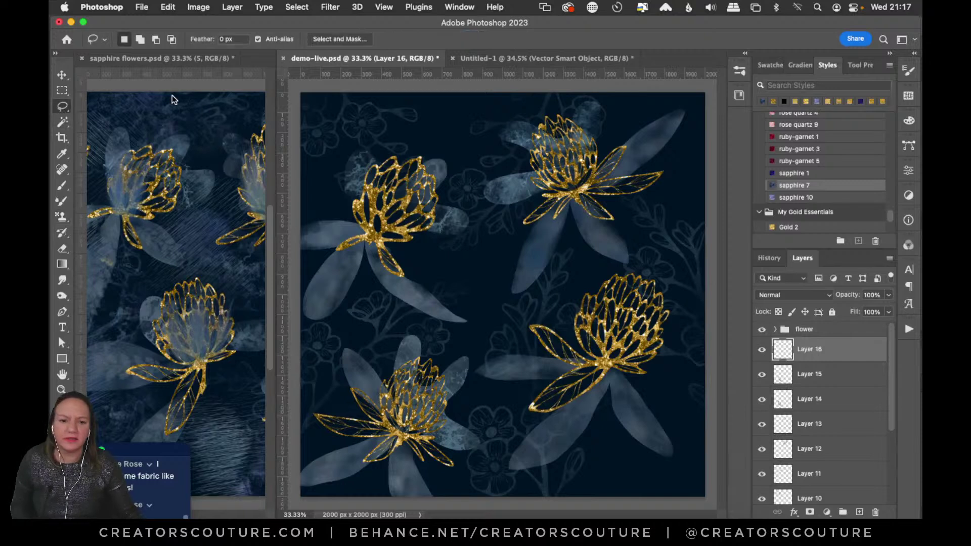
pyautogui.moveTo(596, 341)
pyautogui.mouseDown()
pyautogui.moveTo(580, 322)
pyautogui.moveTo(599, 274)
pyautogui.mouseUp()
pyautogui.moveTo(661, 279)
pyautogui.mouseDown()
pyautogui.moveTo(676, 340)
pyautogui.moveTo(645, 378)
pyautogui.moveTo(612, 374)
pyautogui.moveTo(581, 285)
pyautogui.mouseUp()
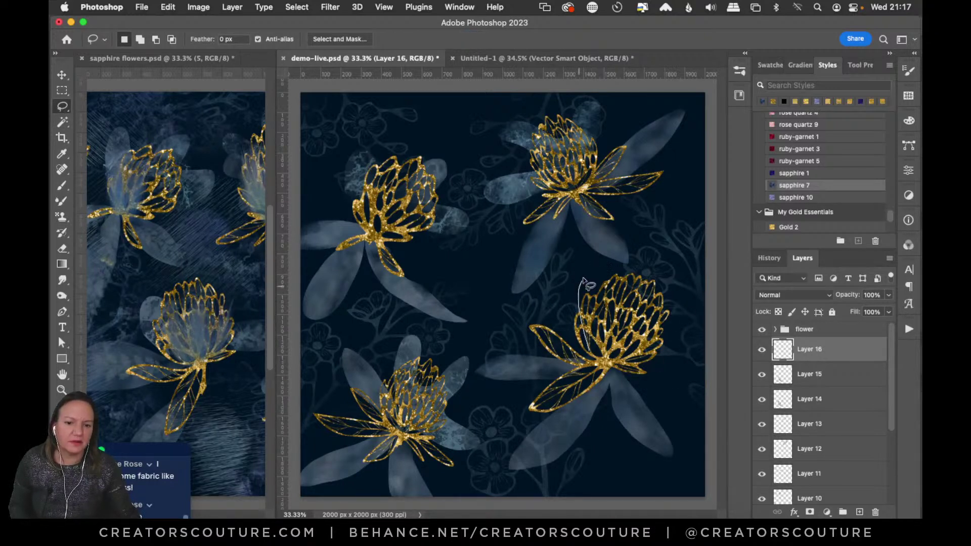
pyautogui.moveTo(641, 272)
pyautogui.mouseDown()
pyautogui.moveTo(659, 298)
pyautogui.moveTo(692, 289)
pyautogui.mouseUp()
pyautogui.moveTo(681, 360)
pyautogui.mouseDown()
pyautogui.moveTo(651, 374)
pyautogui.moveTo(613, 373)
pyautogui.mouseUp()
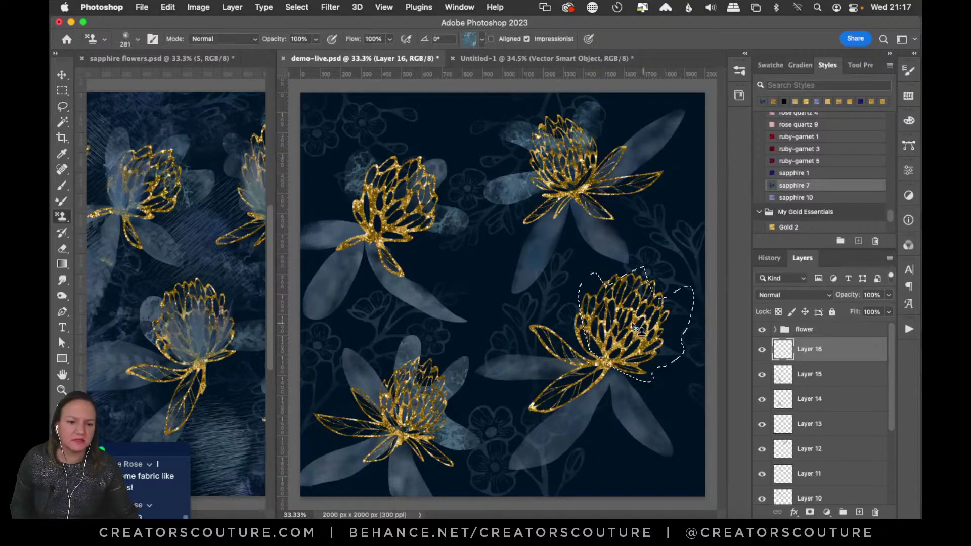
# Stamp pattern 17 over the selected lower-right petals on Layer 16 with the 27-marble brush, undoing the unwanted stroke.
pyautogui.moveTo(598, 295)
pyautogui.mouseDown()
pyautogui.moveTo(570, 334)
pyautogui.moveTo(625, 354)
pyautogui.moveTo(678, 390)
pyautogui.moveTo(723, 402)
pyautogui.mouseUp()
pyautogui.press('super+z')
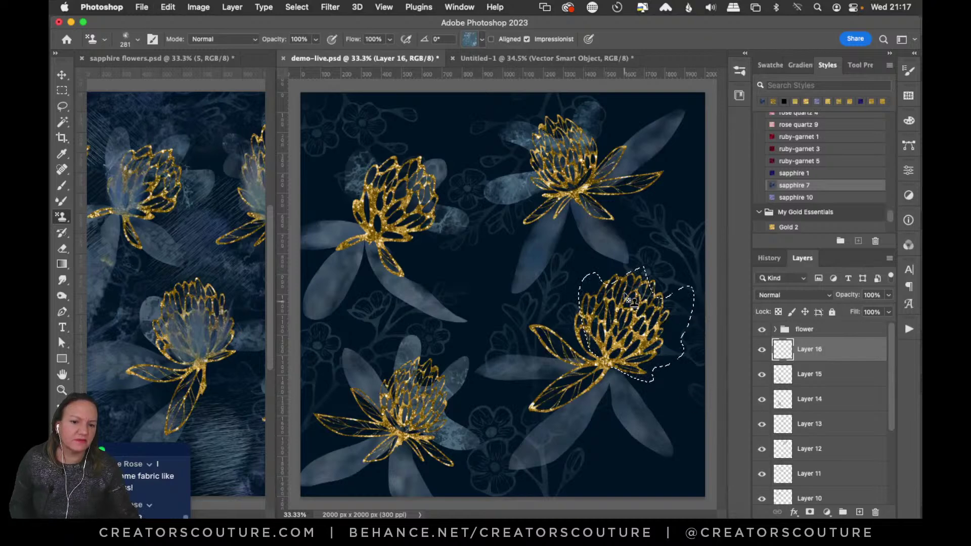
# Add a new layer above Layer 15, stamp the selected lower-right petals with the 23-marble brush at 400 px, deselect, and save the file.
pyautogui.click(827, 373)
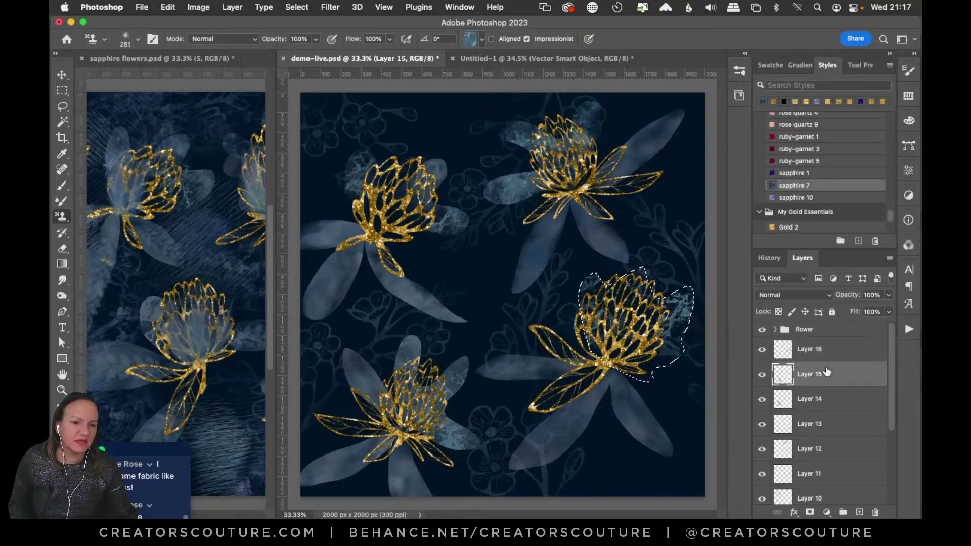
pyautogui.click(860, 512)
pyautogui.click(739, 71)
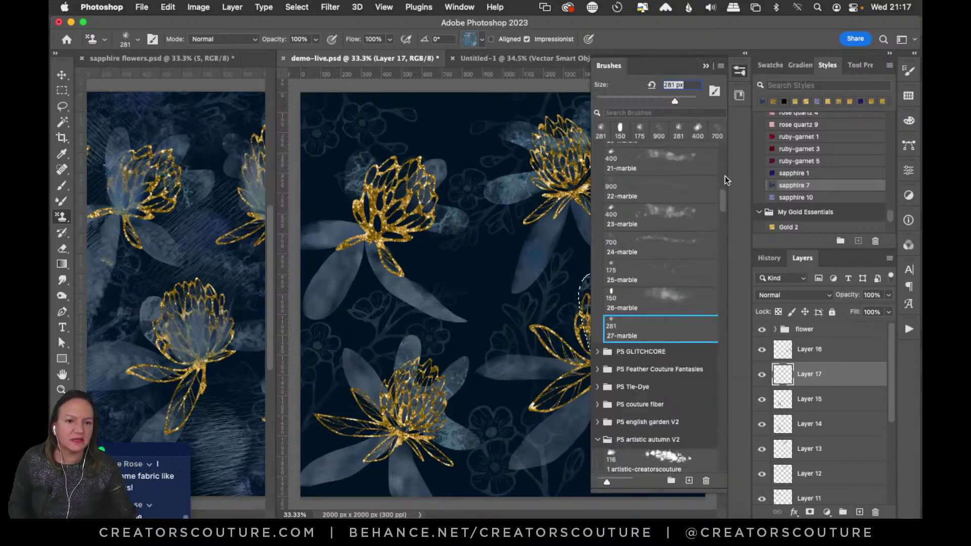
pyautogui.click(668, 228)
pyautogui.moveTo(591, 303); pyautogui.dragTo(677, 360)
pyautogui.hotkey('ctrl', 'd')
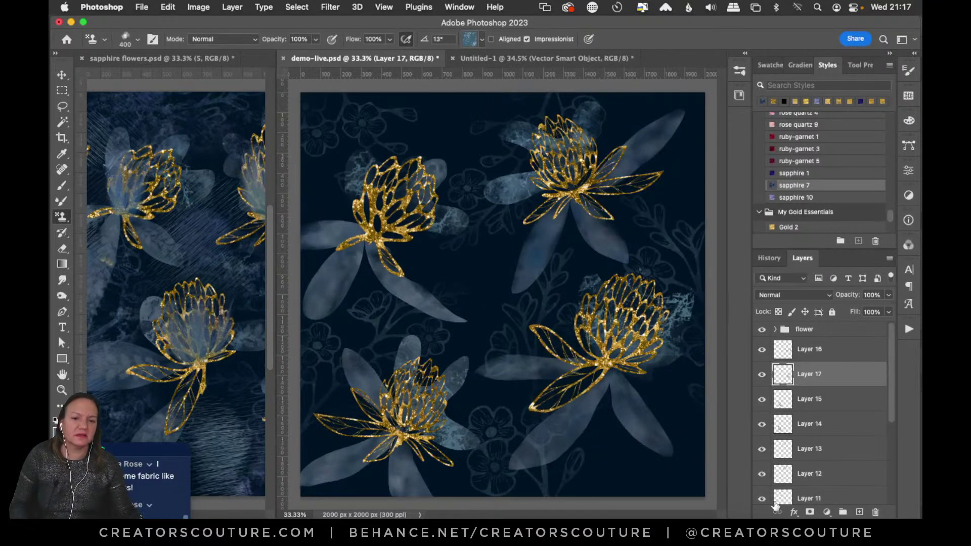
pyautogui.hotkey('ctrl', 's')
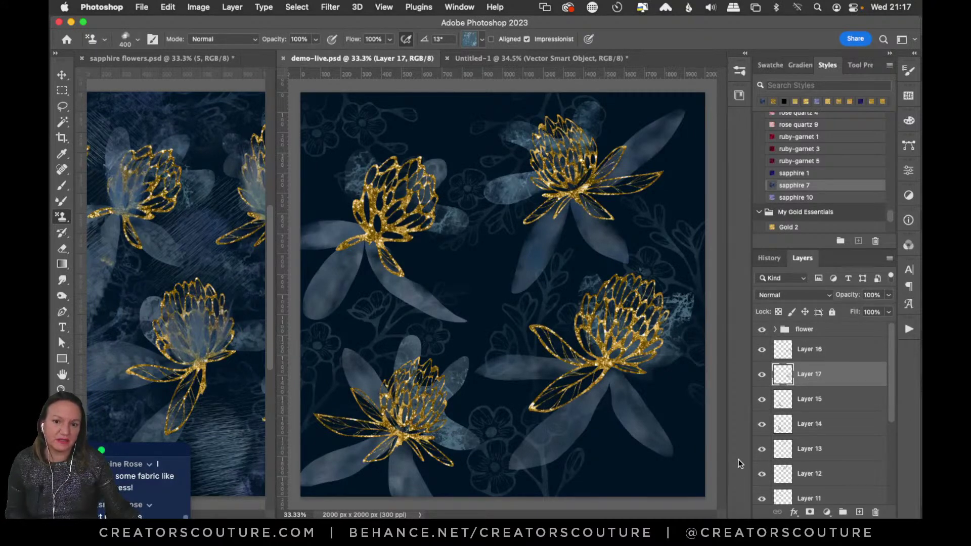
# Add a new layer above the flower group and choose the 1-feather-creatorscouture brush at 300 px from PS Feather Couture Fantasies.
pyautogui.click(867, 331)
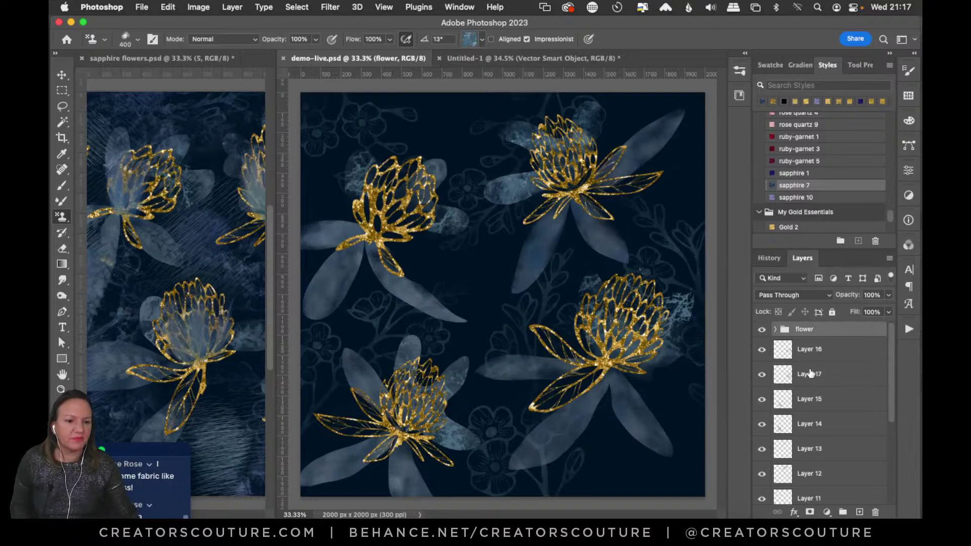
pyautogui.click(860, 512)
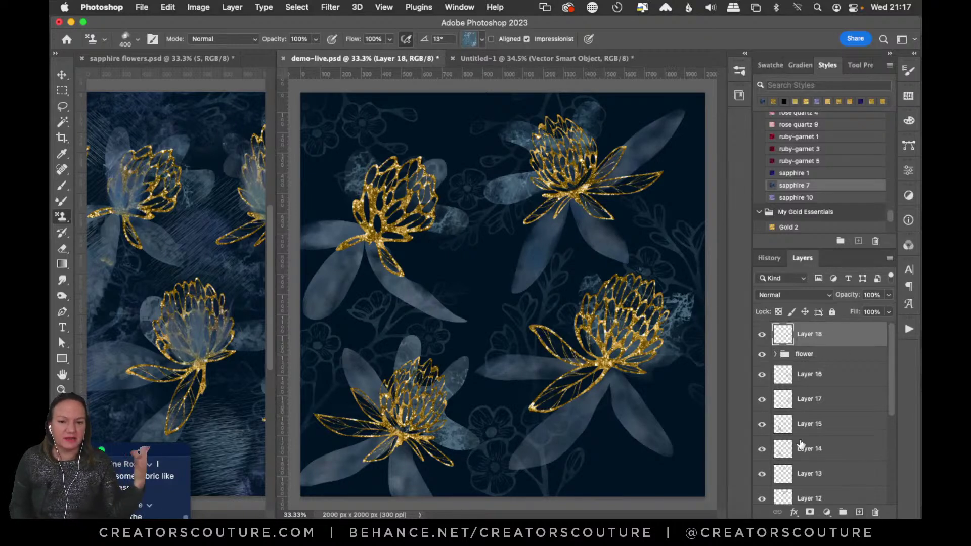
pyautogui.click(738, 73)
pyautogui.moveTo(724, 201); pyautogui.dragTo(723, 206)
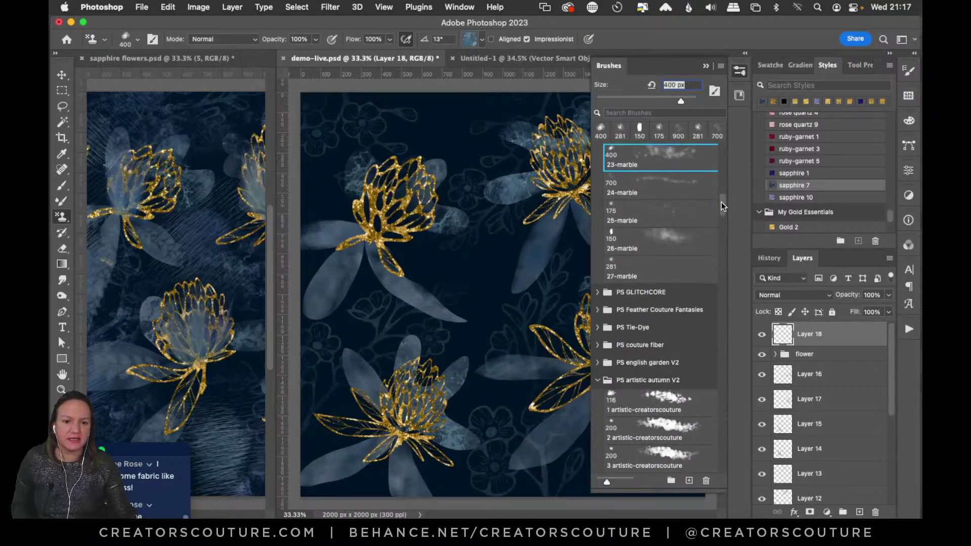
pyautogui.click(597, 310)
pyautogui.click(646, 333)
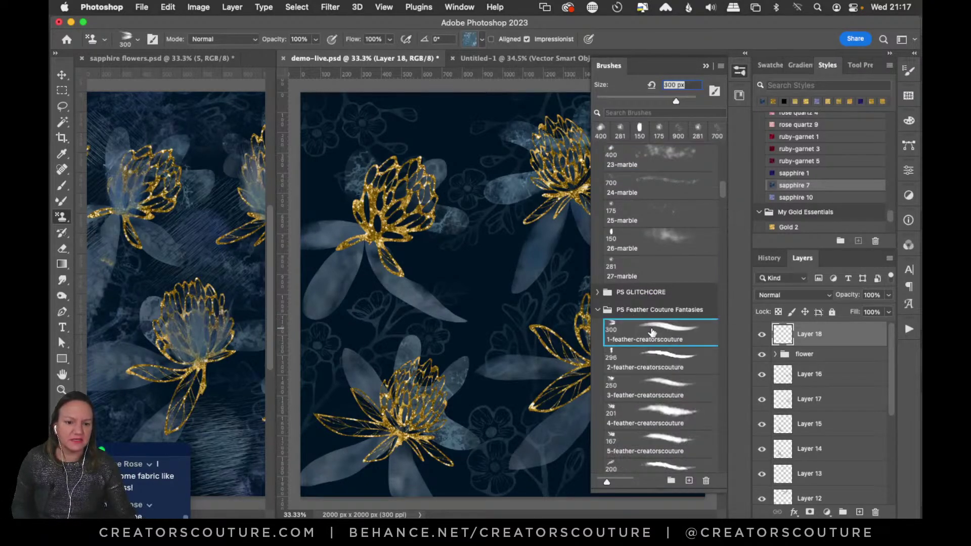
pyautogui.click(735, 76)
# Choose sapphire pattern 19 and try a 300 px feather stroke over the upper-left flower, then undo it.
pyautogui.click(469, 40)
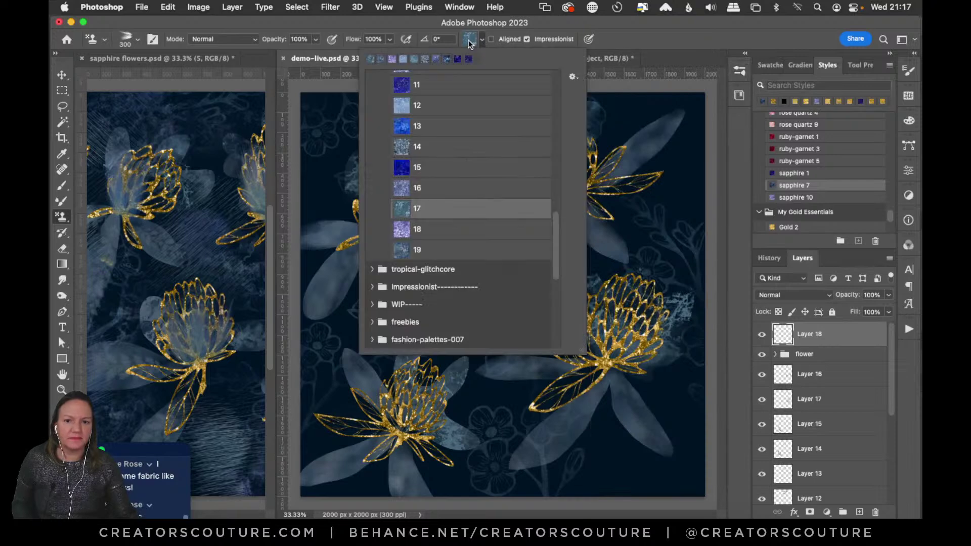
pyautogui.click(466, 252)
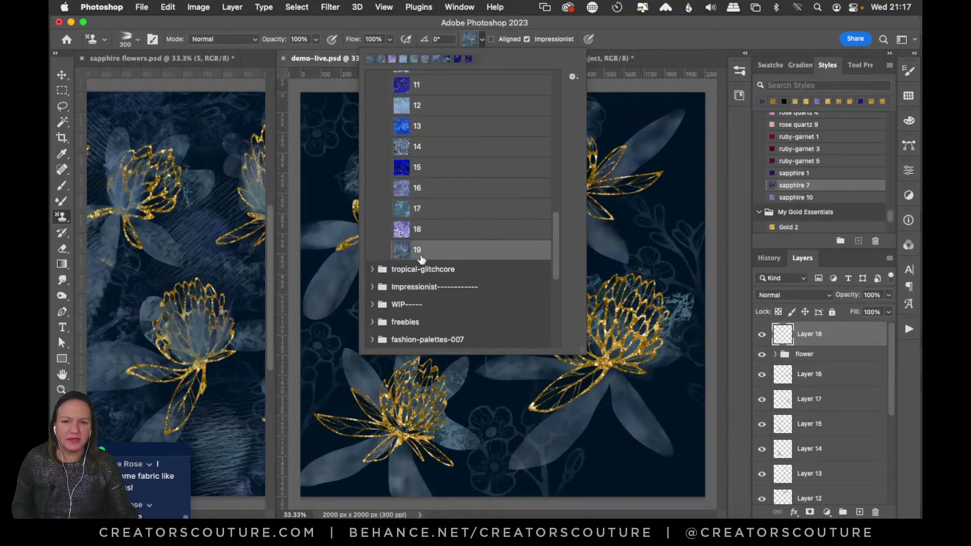
pyautogui.click(625, 40)
pyautogui.moveTo(391, 233)
pyautogui.mouseDown()
pyautogui.moveTo(384, 192)
pyautogui.moveTo(375, 231)
pyautogui.mouseUp()
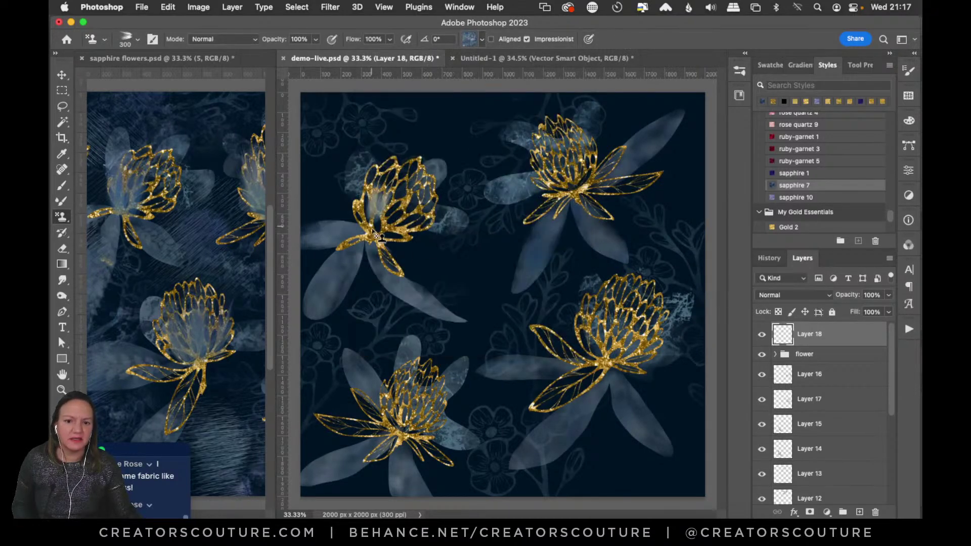
pyautogui.press('super+z')
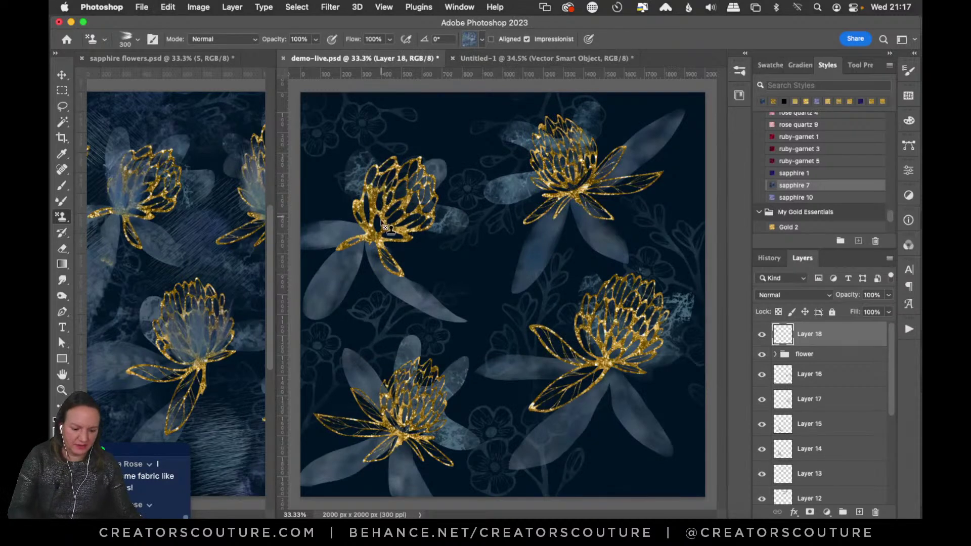
# Enlarge the feather brush to 500 px and stamp pattern 19 over the upper-left flower, undoing unwanted strokes.
pyautogui.press(']')
pyautogui.press(']')
pyautogui.moveTo(371, 192); pyautogui.dragTo(370, 230)
pyautogui.press('super+z')
pyautogui.moveTo(383, 186)
pyautogui.mouseDown()
pyautogui.moveTo(373, 212)
pyautogui.moveTo(395, 233)
pyautogui.moveTo(394, 205)
pyautogui.moveTo(384, 235)
pyautogui.moveTo(392, 216)
pyautogui.moveTo(388, 231)
pyautogui.moveTo(409, 227)
pyautogui.moveTo(412, 202)
pyautogui.moveTo(395, 228)
pyautogui.moveTo(421, 235)
pyautogui.moveTo(395, 243)
pyautogui.mouseUp()
pyautogui.press('super+z')
pyautogui.press('super+z')
pyautogui.moveTo(365, 181); pyautogui.dragTo(379, 228)
pyautogui.press('super+z')
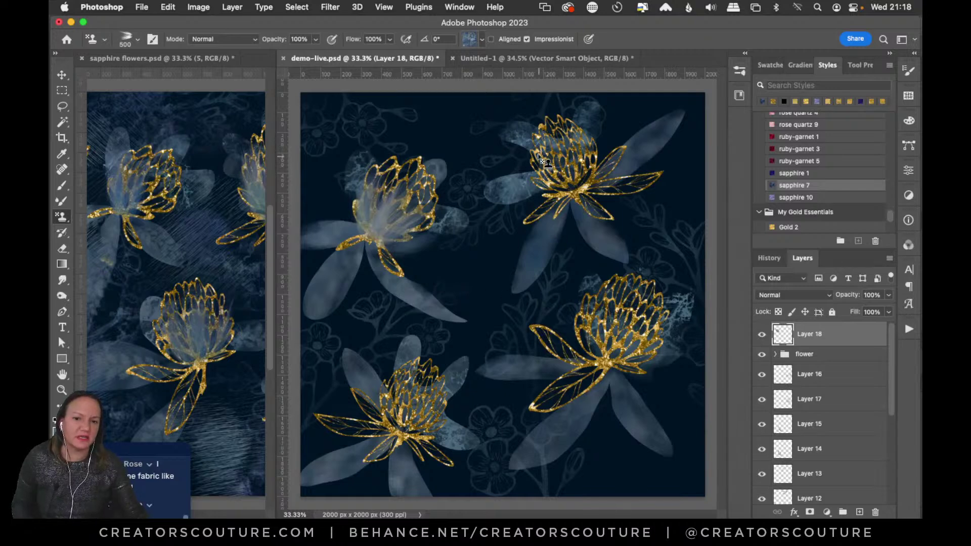
# Stamp feather strokes over the upper-right flower, switching from pattern 19 to sapphire pattern 17 and undoing the unwanted stroke.
pyautogui.moveTo(539, 155); pyautogui.dragTo(554, 185)
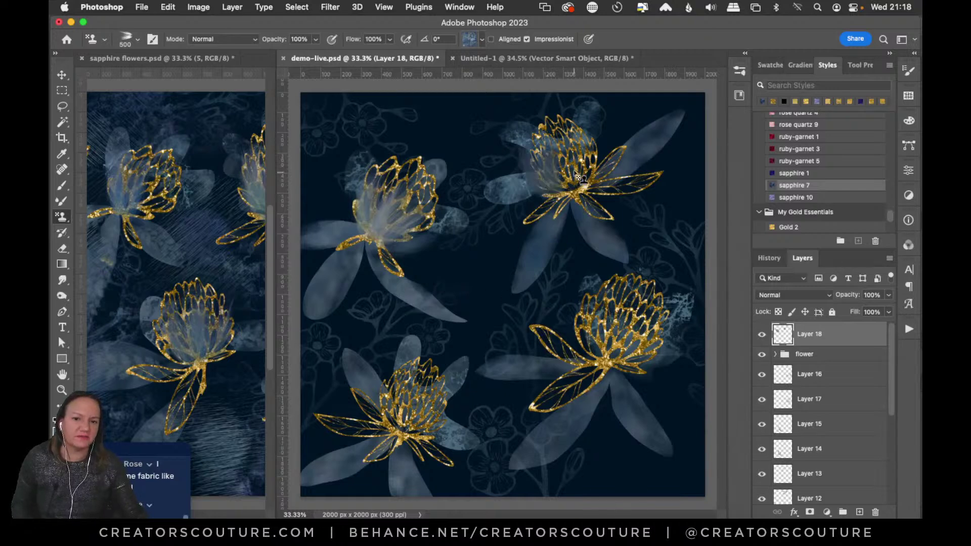
pyautogui.click(470, 39)
pyautogui.click(449, 210)
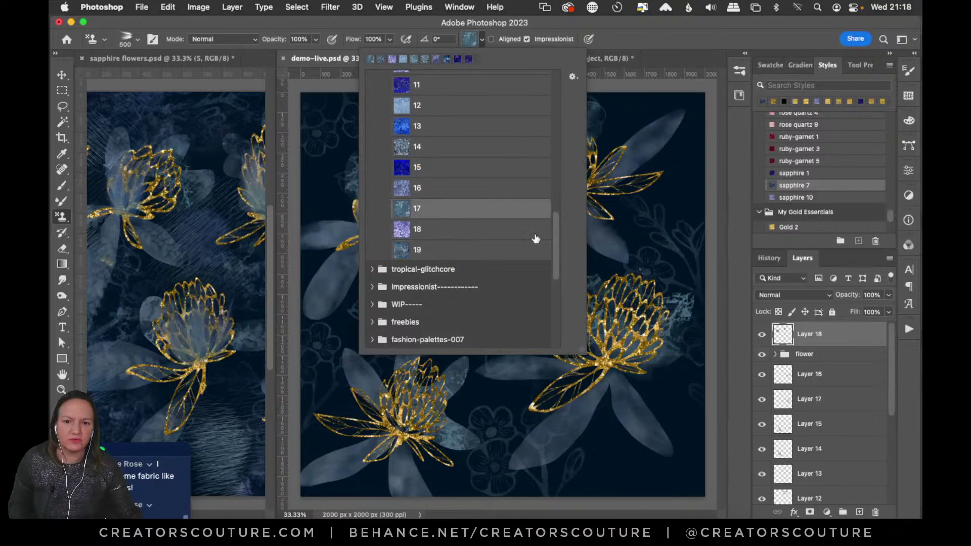
pyautogui.moveTo(560, 243); pyautogui.dragTo(562, 186)
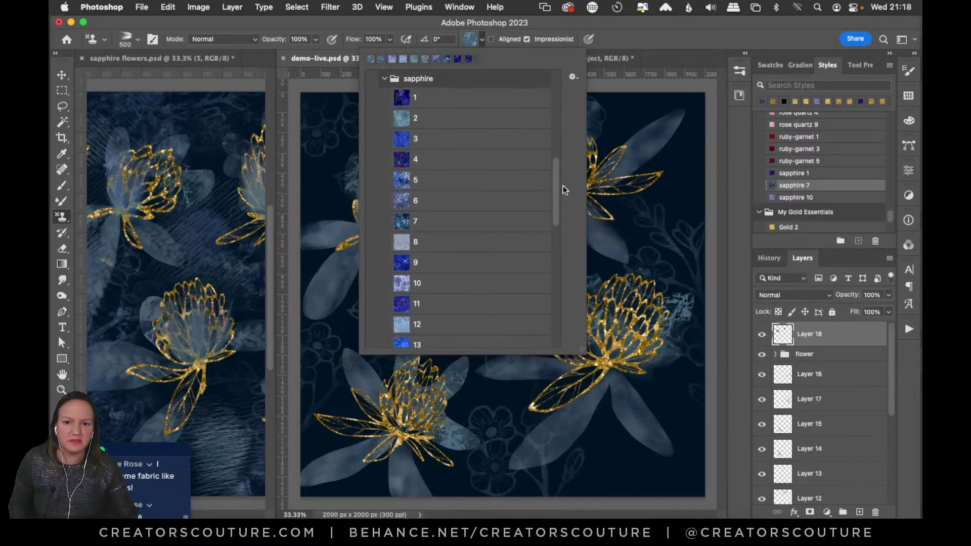
pyautogui.click(659, 29)
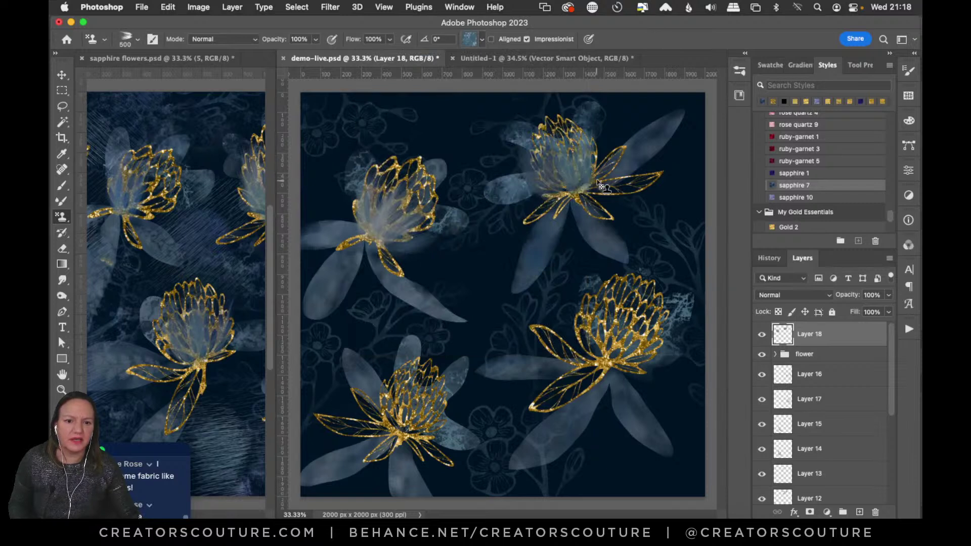
pyautogui.moveTo(590, 146); pyautogui.dragTo(581, 183)
pyautogui.press('super+z')
pyautogui.moveTo(592, 134); pyautogui.dragTo(577, 176)
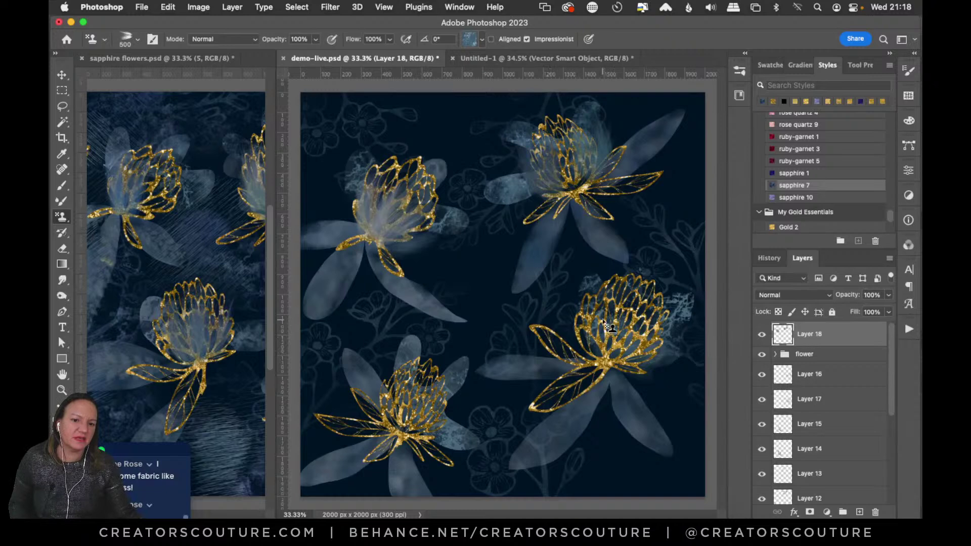
pyautogui.moveTo(607, 306); pyautogui.dragTo(586, 347)
pyautogui.press('super+z')
pyautogui.press('super+shift+z')
pyautogui.press('super+z')
# Choose sapphire pattern 2 and stamp feather strokes over the lower-right flower, undoing unwanted strokes.
pyautogui.click(481, 39)
pyautogui.click(436, 123)
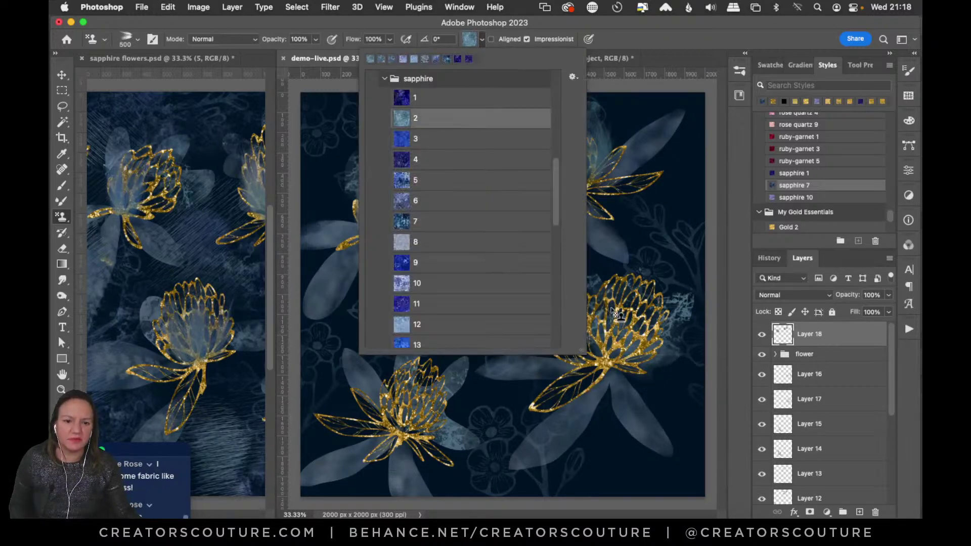
pyautogui.moveTo(613, 308); pyautogui.dragTo(603, 362)
pyautogui.press('super+z')
pyautogui.moveTo(590, 305)
pyautogui.mouseDown()
pyautogui.moveTo(609, 355)
pyautogui.moveTo(621, 357)
pyautogui.moveTo(651, 323)
pyautogui.moveTo(608, 363)
pyautogui.mouseUp()
pyautogui.press('super+z')
pyautogui.moveTo(656, 325)
pyautogui.mouseDown()
pyautogui.moveTo(636, 350)
pyautogui.moveTo(589, 365)
pyautogui.moveTo(618, 358)
pyautogui.moveTo(647, 329)
pyautogui.moveTo(604, 357)
pyautogui.moveTo(637, 368)
pyautogui.moveTo(654, 329)
pyautogui.moveTo(602, 354)
pyautogui.moveTo(617, 359)
pyautogui.moveTo(645, 336)
pyautogui.moveTo(613, 371)
pyautogui.mouseUp()
pyautogui.press('super+z')
pyautogui.press('super+z')
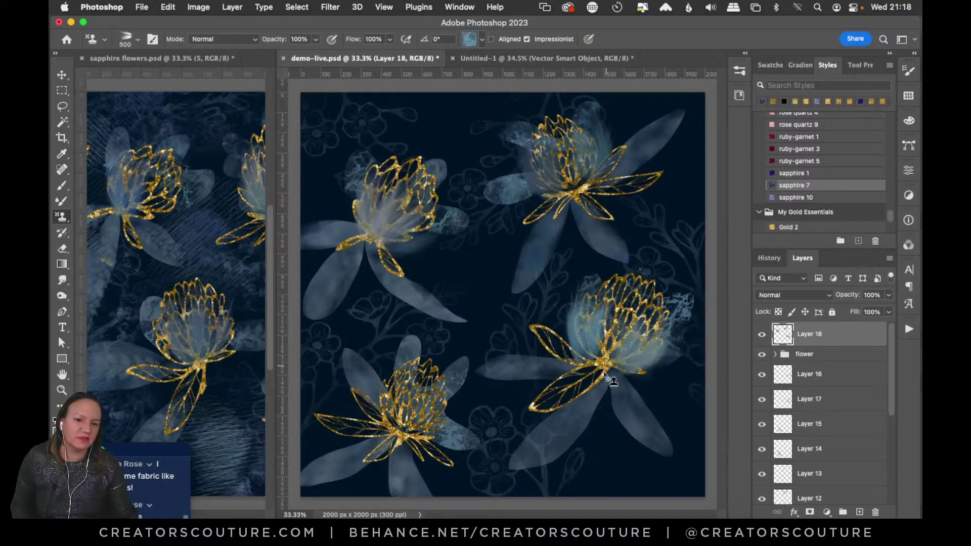
# Stamp pattern 2 feather strokes across the lower-left flower, redoing the first stroke.
pyautogui.moveTo(390, 363); pyautogui.dragTo(402, 415)
pyautogui.press('super+z')
pyautogui.moveTo(389, 372); pyautogui.dragTo(401, 428)
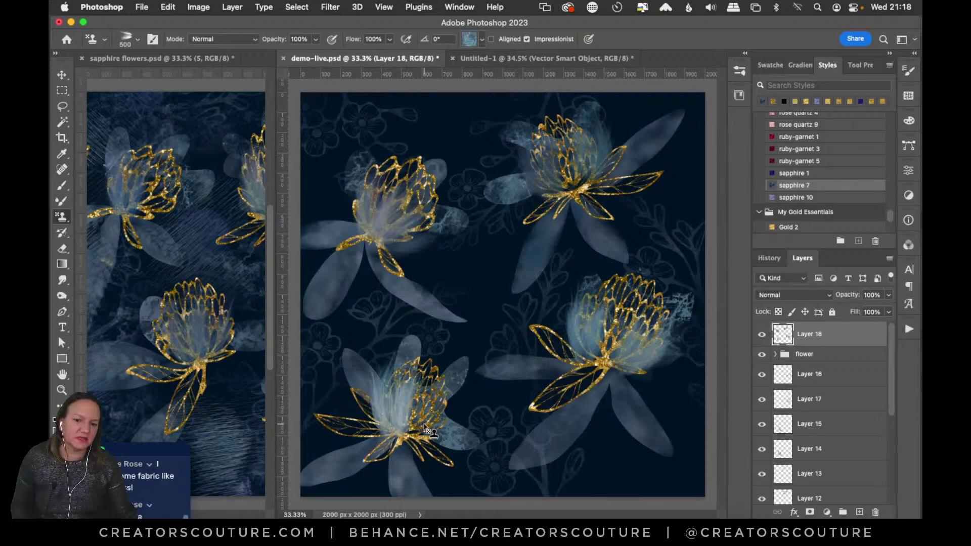
pyautogui.click(429, 429)
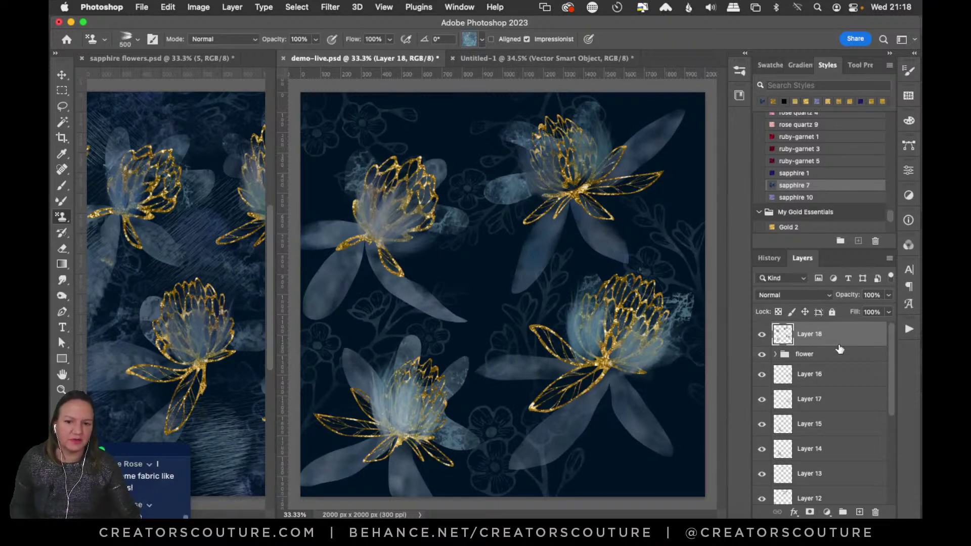
# Set Layer 18's opacity to 92%, save the file, and compare the artwork with that layer hidden and shown.
pyautogui.moveTo(889, 299); pyautogui.dragTo(867, 311)
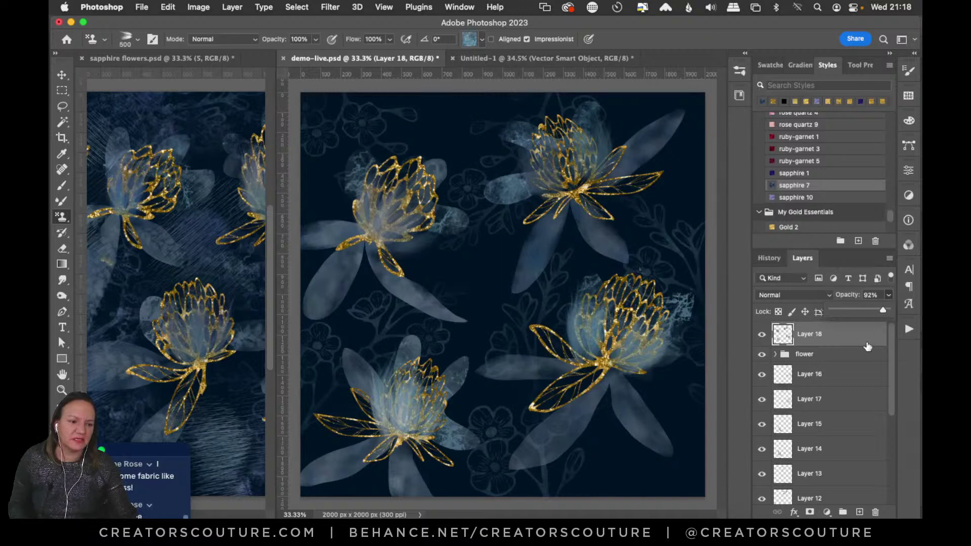
pyautogui.press('super+s')
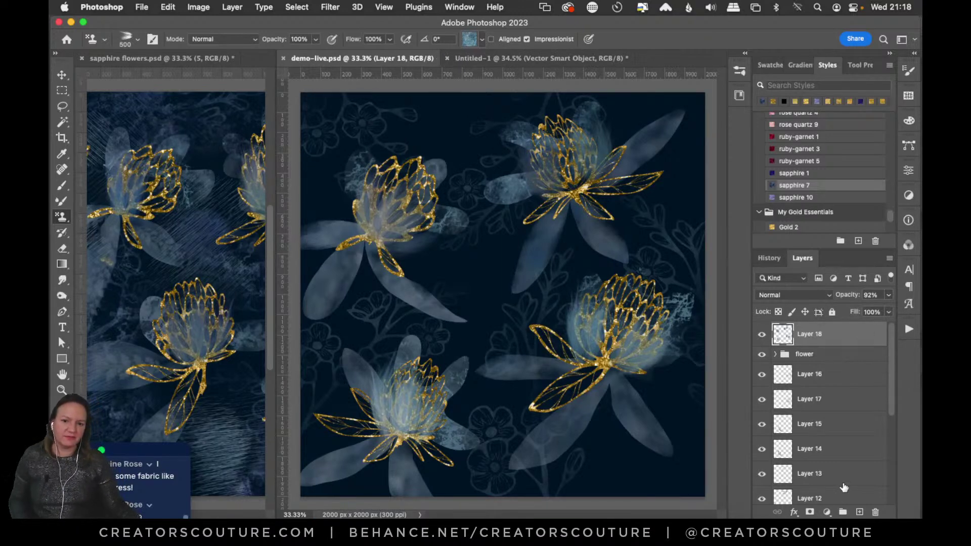
pyautogui.click(762, 334)
pyautogui.click(762, 334)
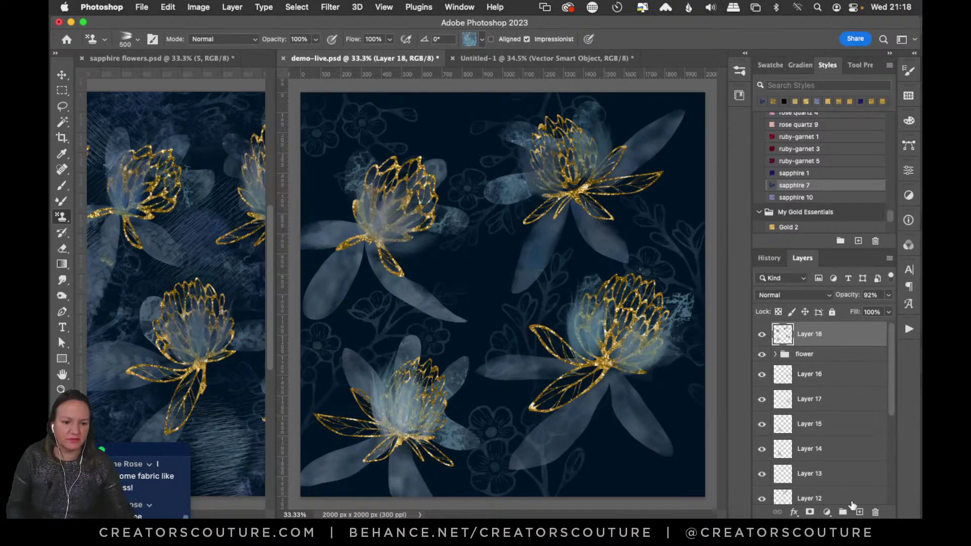
# Add a new layer above Layer 18, hide Layer 18, and choose sapphire pattern 14 for the feather brush.
pyautogui.click(859, 512)
pyautogui.click(763, 360)
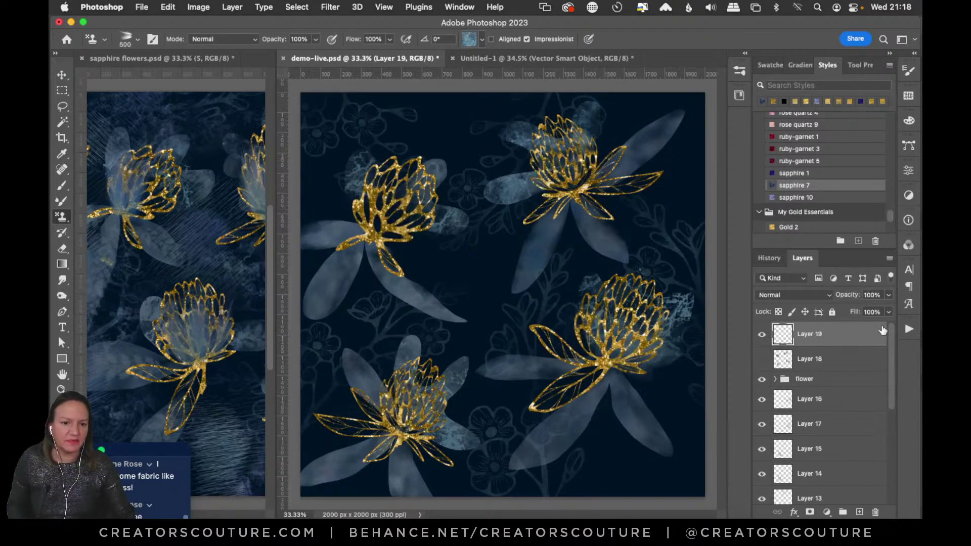
pyautogui.click(469, 39)
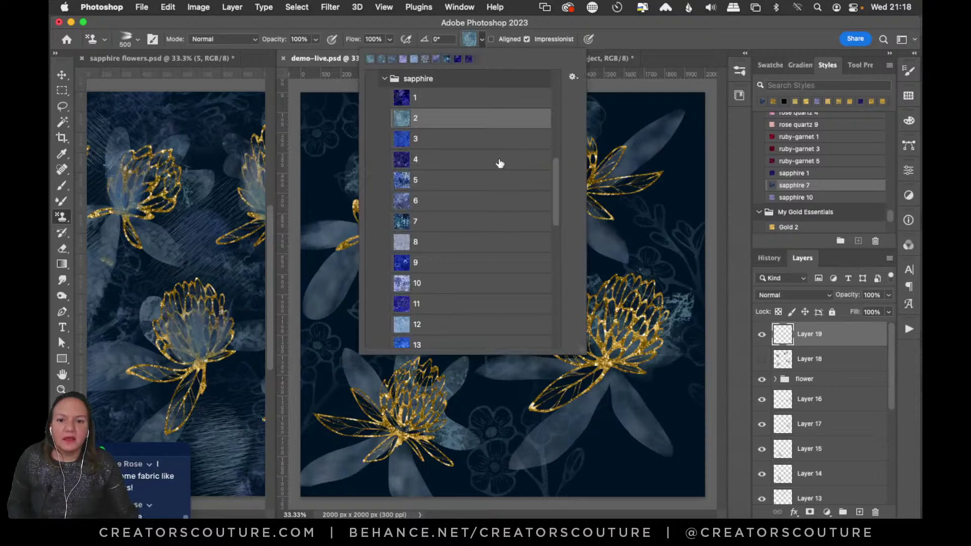
pyautogui.scroll(-5, 554, 197)
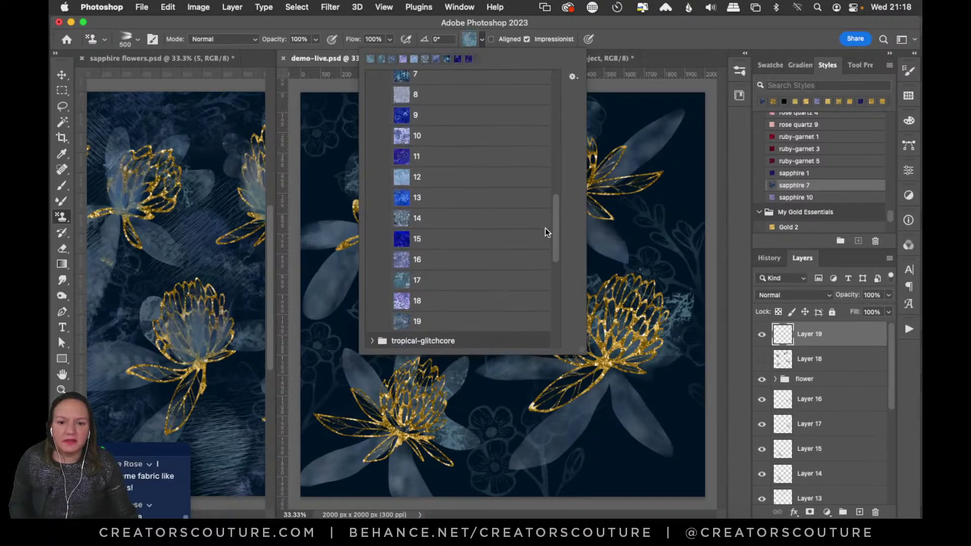
pyautogui.click(434, 225)
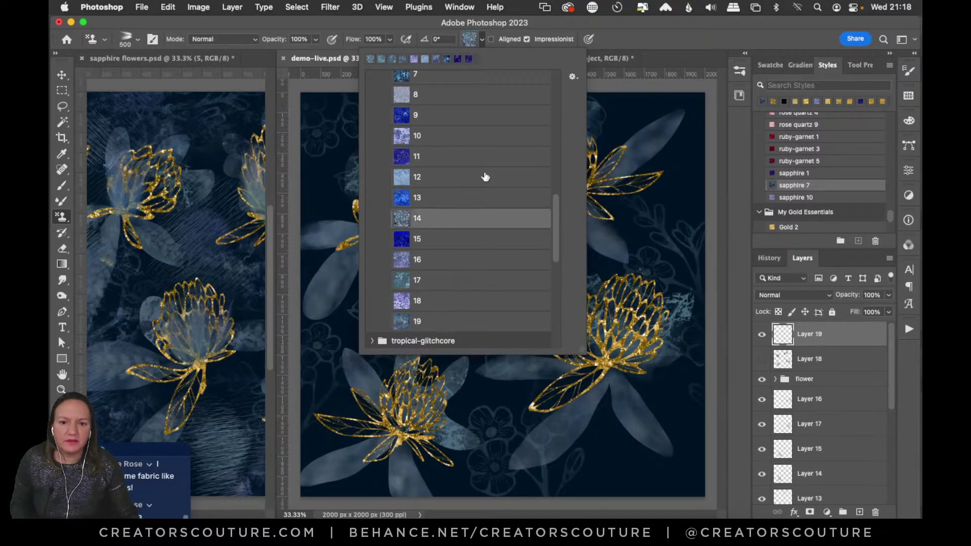
pyautogui.click(620, 39)
# Stamp pattern 14 feather strokes at 500 px over the upper-left and upper-right flowers on Layer 19, undoing unwanted strokes.
pyautogui.moveTo(372, 204); pyautogui.dragTo(385, 227)
pyautogui.press('super+z')
pyautogui.moveTo(369, 195)
pyautogui.mouseDown()
pyautogui.moveTo(389, 227)
pyautogui.moveTo(422, 213)
pyautogui.moveTo(401, 229)
pyautogui.moveTo(407, 212)
pyautogui.moveTo(396, 233)
pyautogui.mouseUp()
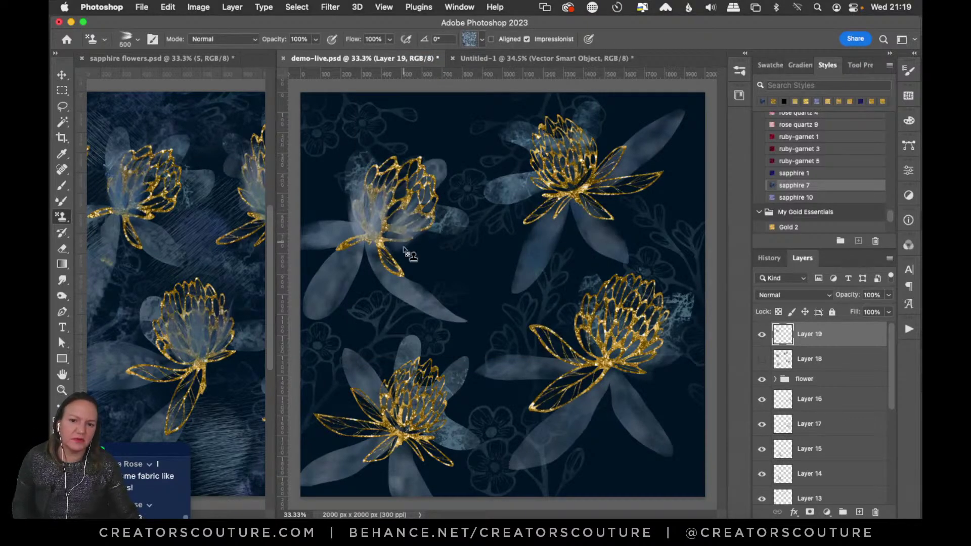
pyautogui.moveTo(536, 148)
pyautogui.mouseDown()
pyautogui.moveTo(543, 172)
pyautogui.moveTo(580, 193)
pyautogui.moveTo(572, 157)
pyautogui.moveTo(596, 186)
pyautogui.mouseUp()
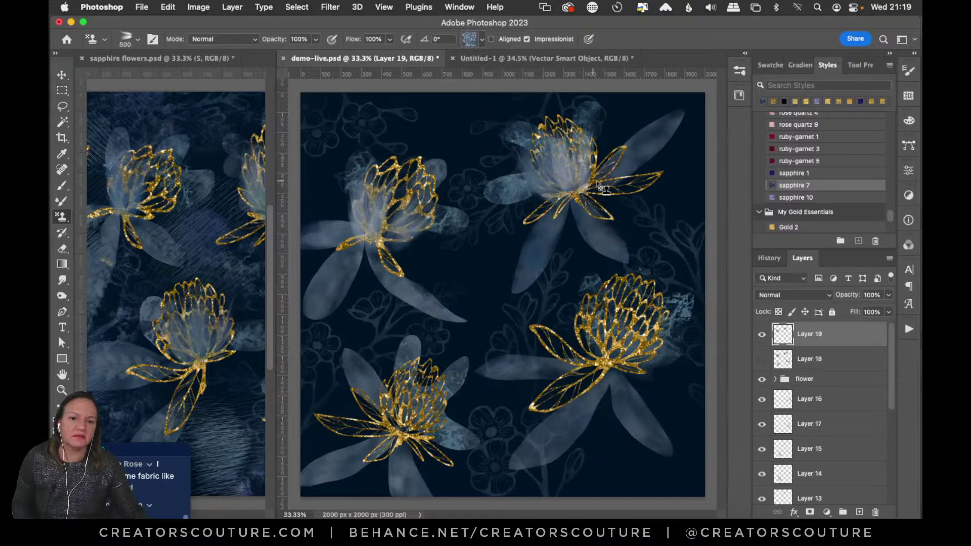
pyautogui.press('super+z')
pyautogui.moveTo(587, 146); pyautogui.dragTo(582, 181)
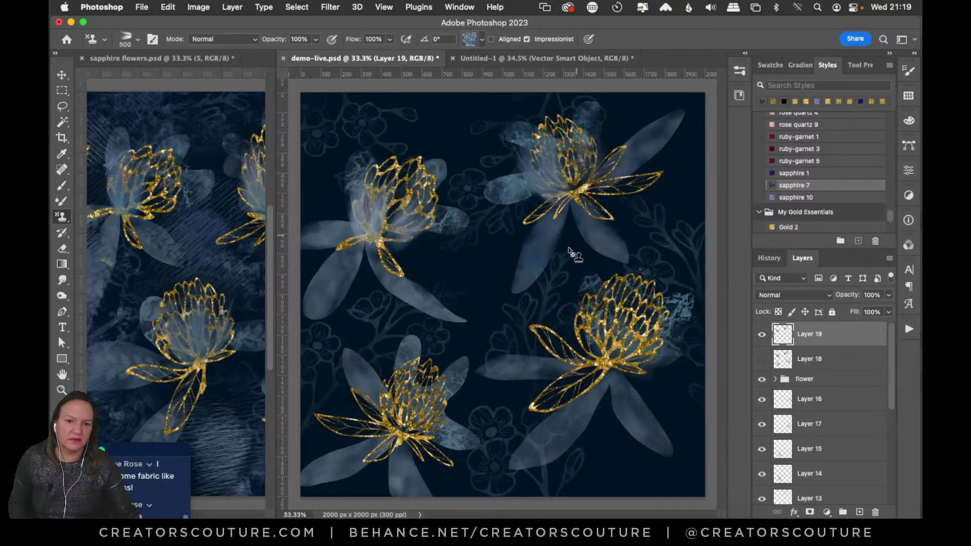
# Stamp pattern 14 feather strokes over the lower-left flower on Layer 19, undoing unwanted strokes.
pyautogui.moveTo(400, 381); pyautogui.dragTo(415, 418)
pyautogui.press('super+z')
pyautogui.moveTo(385, 389)
pyautogui.mouseDown()
pyautogui.moveTo(387, 409)
pyautogui.moveTo(420, 416)
pyautogui.moveTo(429, 403)
pyautogui.moveTo(428, 424)
pyautogui.moveTo(430, 398)
pyautogui.moveTo(433, 426)
pyautogui.moveTo(438, 398)
pyautogui.moveTo(414, 430)
pyautogui.moveTo(421, 480)
pyautogui.moveTo(407, 461)
pyautogui.moveTo(426, 400)
pyautogui.moveTo(403, 447)
pyautogui.mouseUp()
pyautogui.press('super+z')
pyautogui.press('super+z')
# Stamp pattern 14 feather strokes over the lower-right flower on Layer 19, undoing unwanted strokes, and save the file.
pyautogui.moveTo(625, 331)
pyautogui.mouseDown()
pyautogui.moveTo(597, 325)
pyautogui.moveTo(626, 363)
pyautogui.moveTo(618, 355)
pyautogui.moveTo(634, 361)
pyautogui.moveTo(643, 327)
pyautogui.moveTo(628, 360)
pyautogui.moveTo(648, 334)
pyautogui.moveTo(632, 374)
pyautogui.mouseUp()
pyautogui.press('super+z')
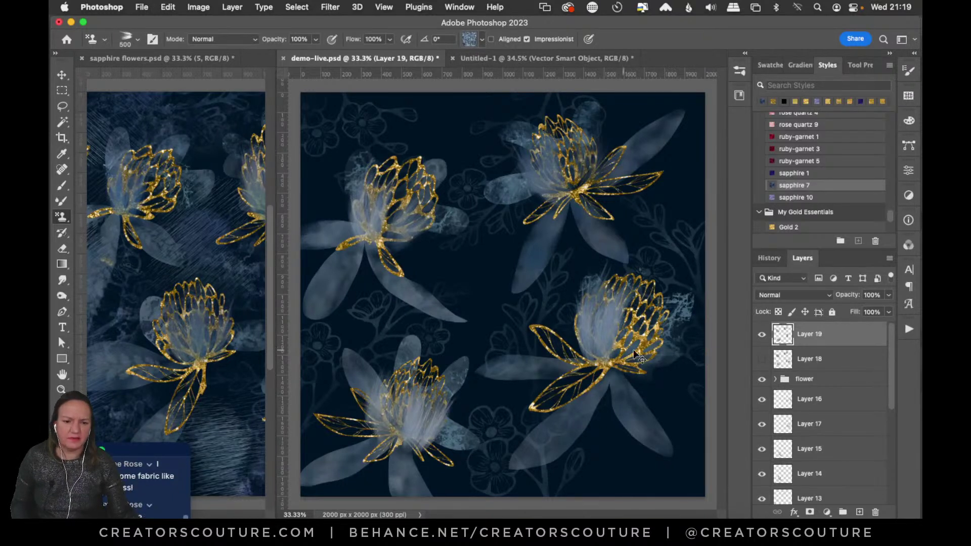
pyautogui.press('super+z')
pyautogui.moveTo(602, 324)
pyautogui.mouseDown()
pyautogui.moveTo(586, 338)
pyautogui.moveTo(626, 348)
pyautogui.moveTo(637, 310)
pyautogui.moveTo(613, 356)
pyautogui.moveTo(652, 343)
pyautogui.moveTo(627, 364)
pyautogui.mouseUp()
pyautogui.press('super+s')
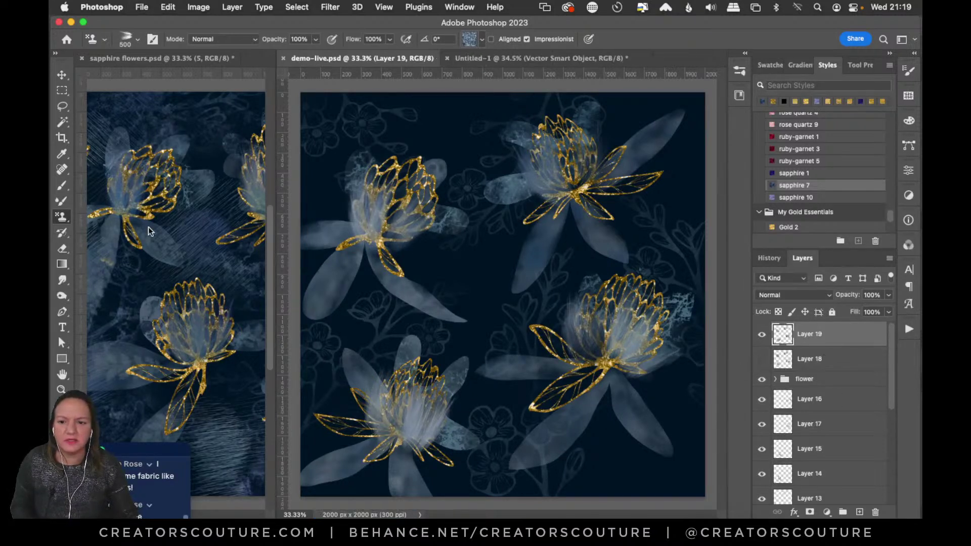
pyautogui.moveTo(890, 380); pyautogui.dragTo(879, 452)
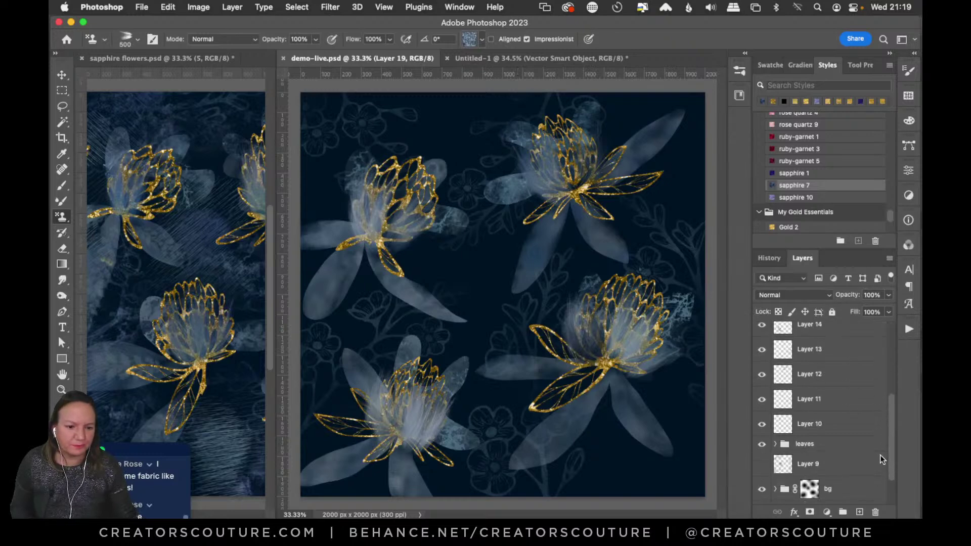
# Show the line texture on Layer 9 and add a layer mask to that layer.
pyautogui.click(761, 439)
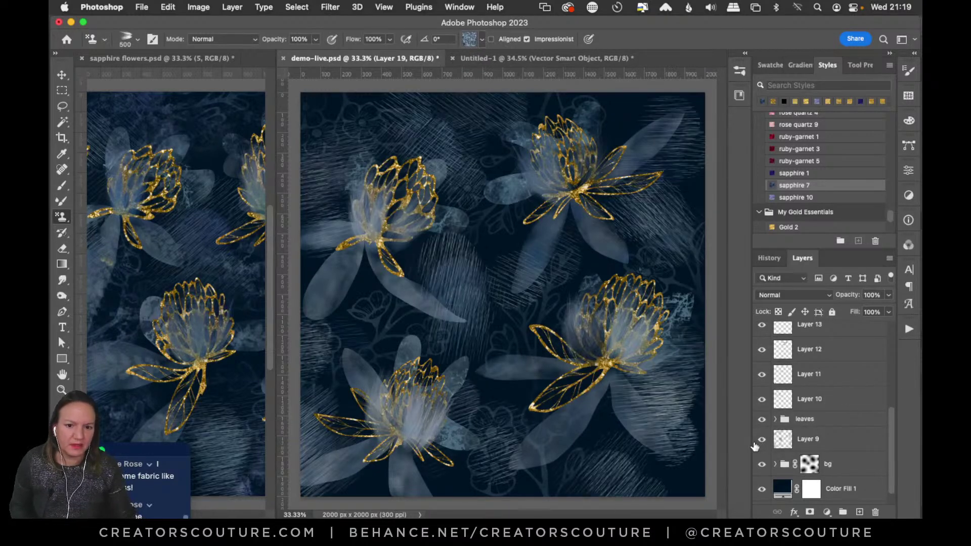
pyautogui.click(753, 445)
pyautogui.click(823, 440)
pyautogui.click(762, 439)
pyautogui.click(761, 440)
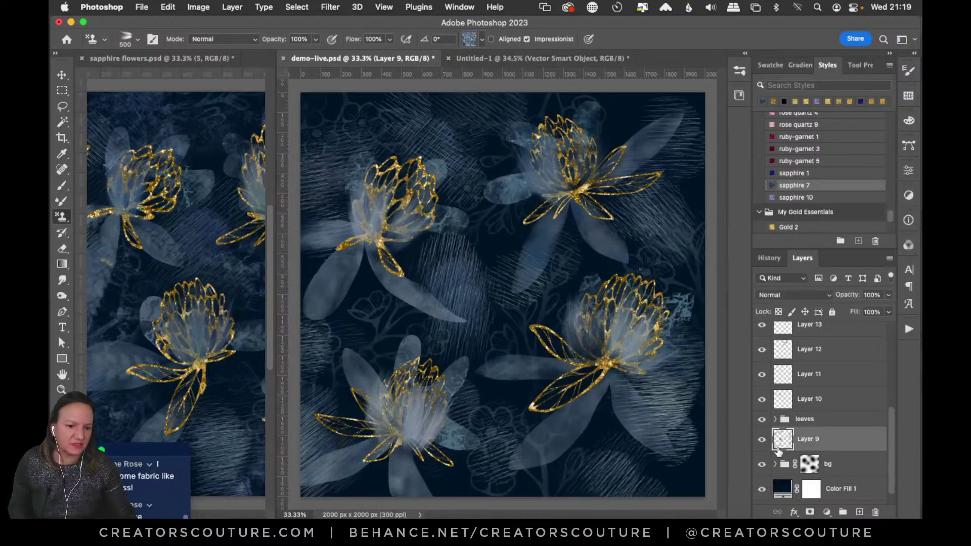
pyautogui.click(809, 512)
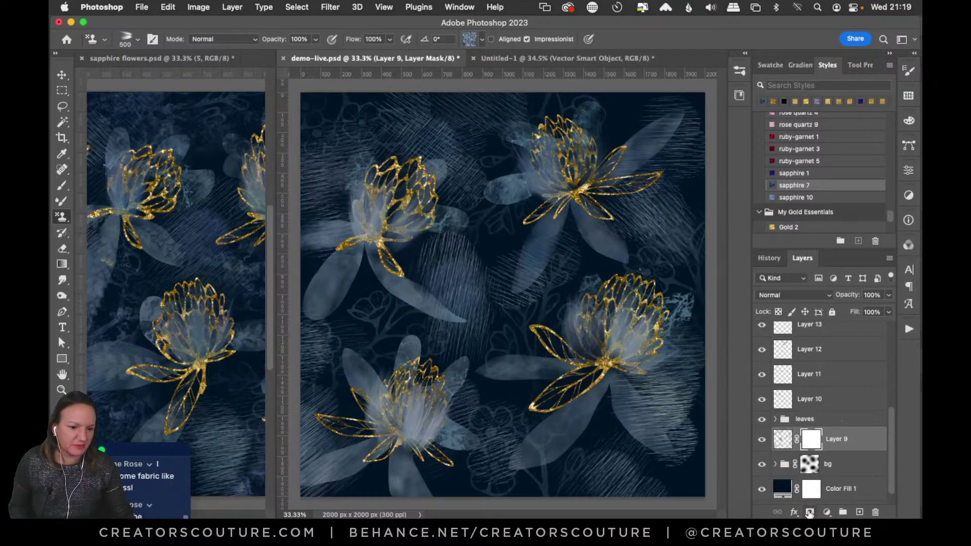
# Fade Layer 9's line texture around the four flowers with radial gradients on its mask, undoing an unwanted one.
pyautogui.moveTo(62, 268); pyautogui.dragTo(113, 262)
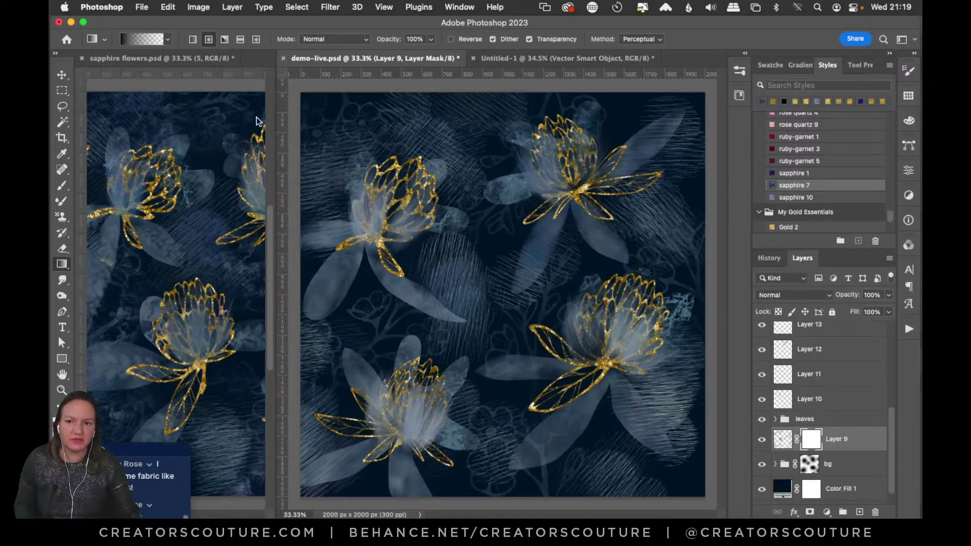
pyautogui.moveTo(380, 217); pyautogui.dragTo(381, 122)
pyautogui.press('super+z')
pyautogui.moveTo(395, 208); pyautogui.dragTo(407, 125)
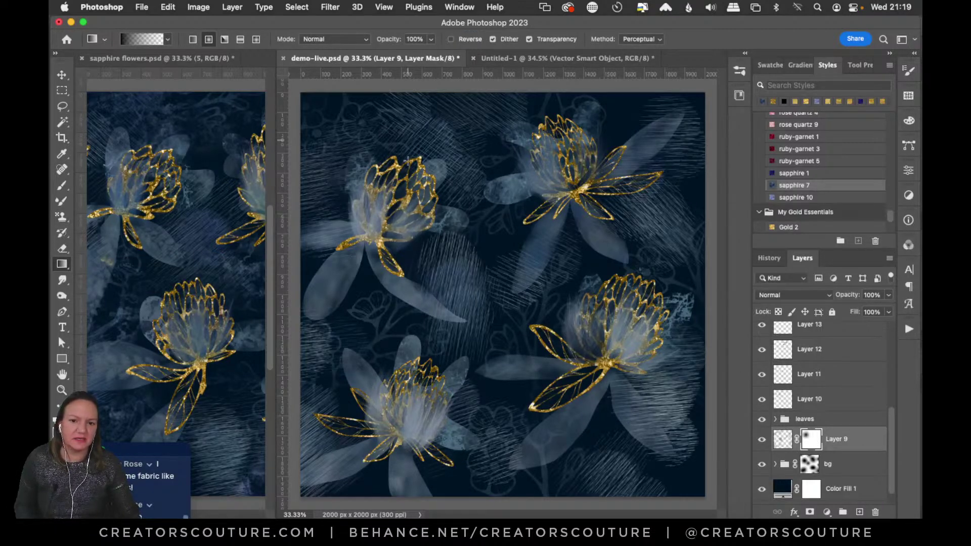
pyautogui.moveTo(580, 201)
pyautogui.mouseDown()
pyautogui.moveTo(510, 65)
pyautogui.moveTo(664, 127)
pyautogui.mouseUp()
pyautogui.moveTo(612, 397); pyautogui.dragTo(693, 332)
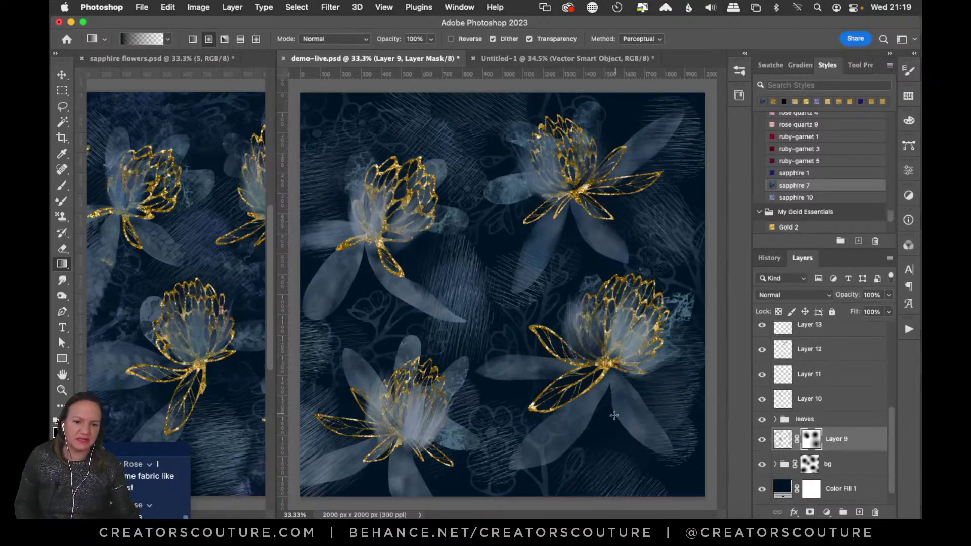
pyautogui.moveTo(424, 419); pyautogui.dragTo(445, 334)
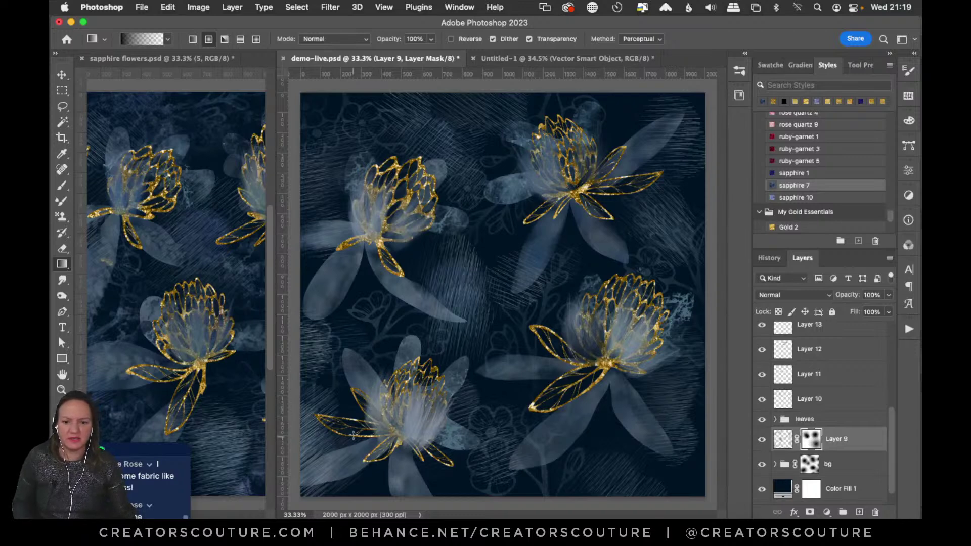
# Add radial gradients to Layer 9's mask at the lower-left edge and between the flowers, undoing unwanted ones, and save the file.
pyautogui.moveTo(356, 434); pyautogui.dragTo(317, 446)
pyautogui.moveTo(462, 177); pyautogui.dragTo(468, 198)
pyautogui.press('super+z')
pyautogui.moveTo(457, 304); pyautogui.dragTo(477, 274)
pyautogui.press('super+z')
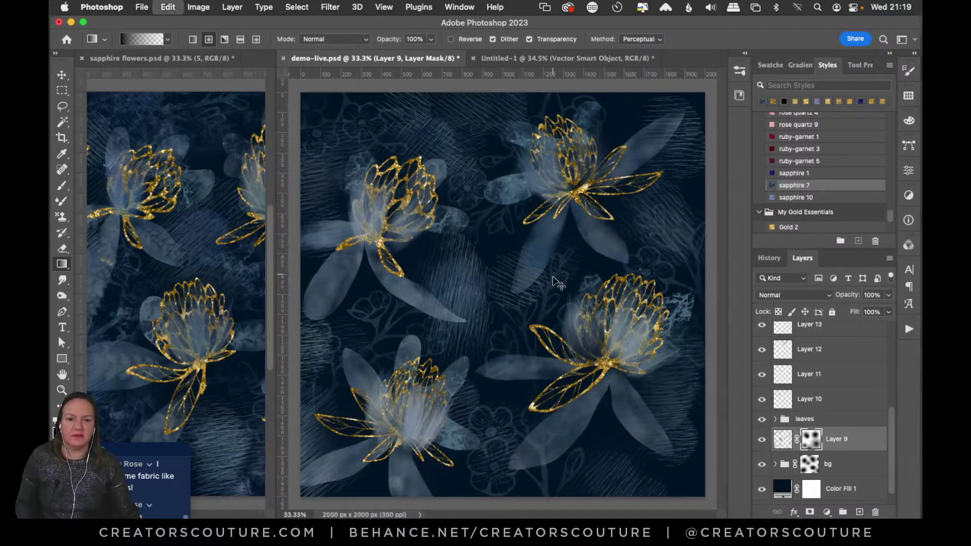
pyautogui.moveTo(471, 325); pyautogui.dragTo(558, 275)
pyautogui.press('super+z')
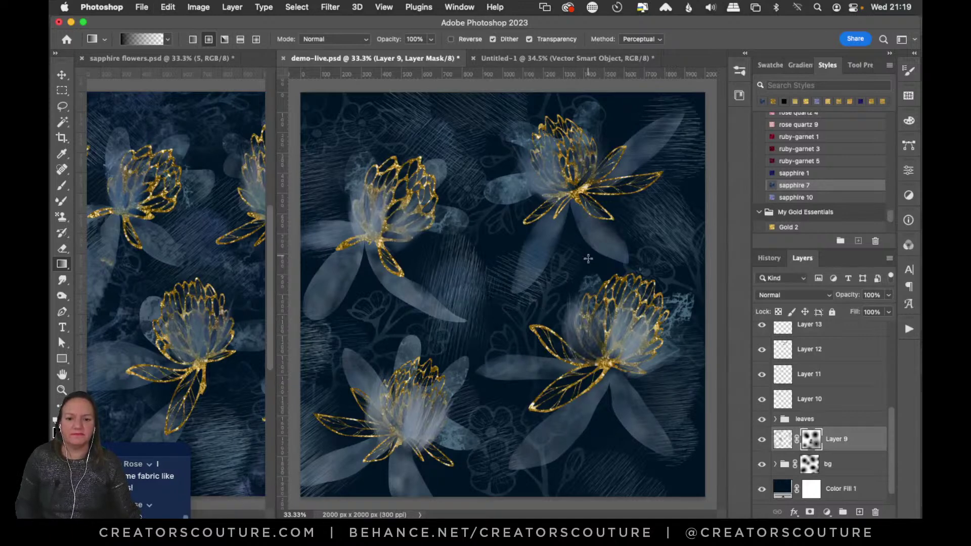
pyautogui.press('super+s')
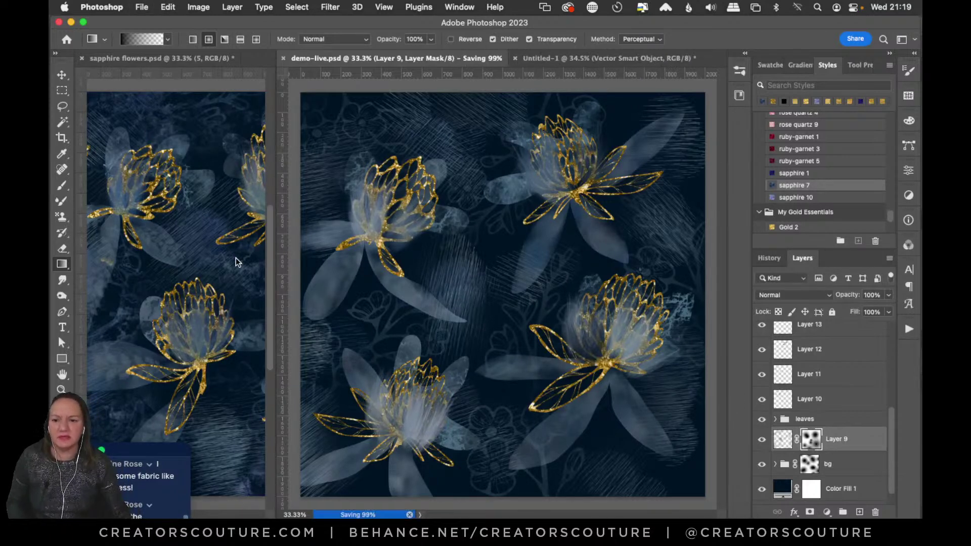
# Examine the right part of the sapphire flowers.psd background and compare its Group 2 with the bg group in demo-live.psd.
pyautogui.click(61, 75)
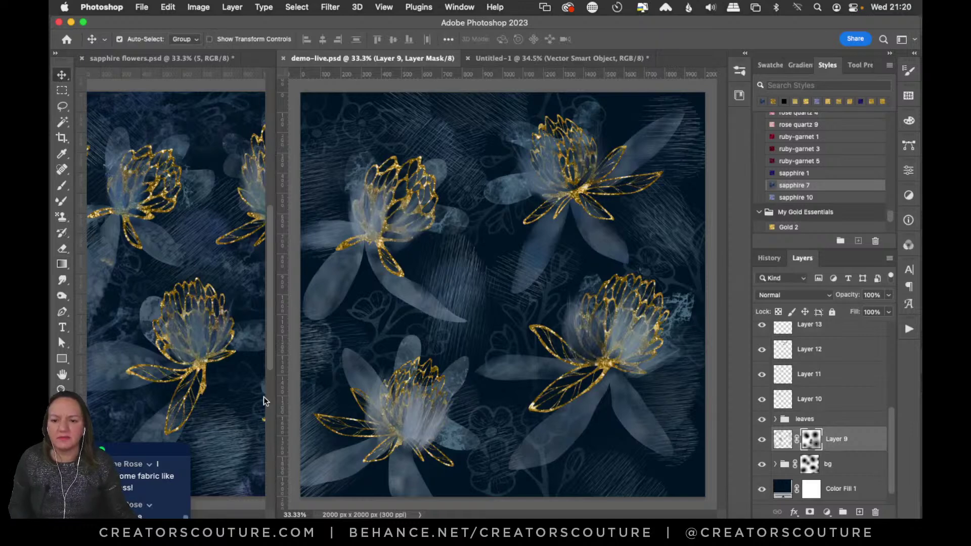
pyautogui.moveTo(276, 449); pyautogui.dragTo(314, 447)
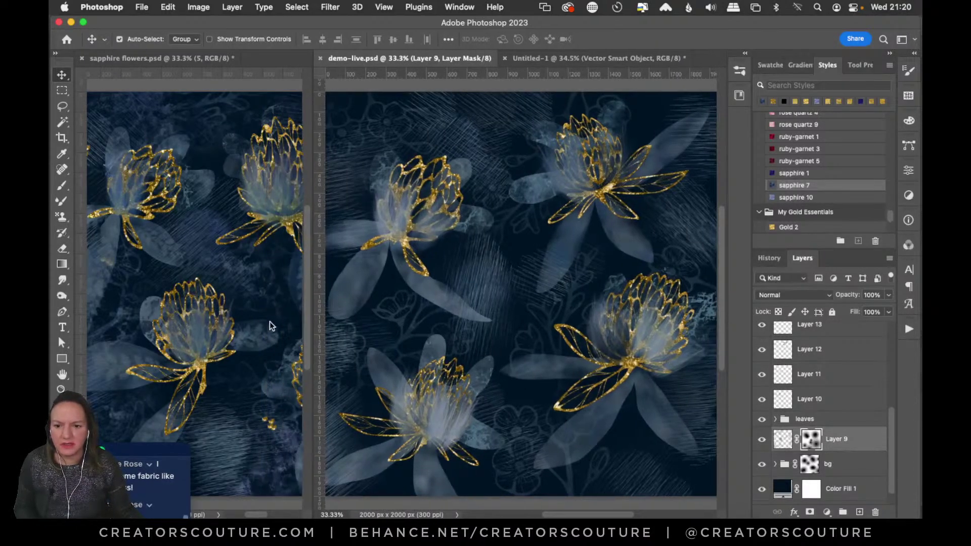
pyautogui.moveTo(256, 513); pyautogui.dragTo(277, 514)
pyautogui.moveTo(260, 247); pyautogui.dragTo(268, 248)
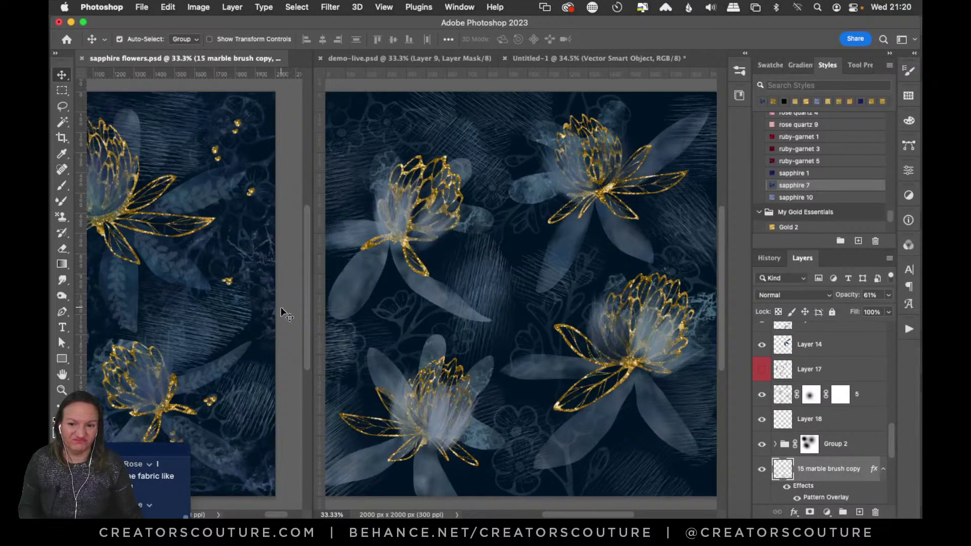
pyautogui.click(762, 444)
pyautogui.click(761, 445)
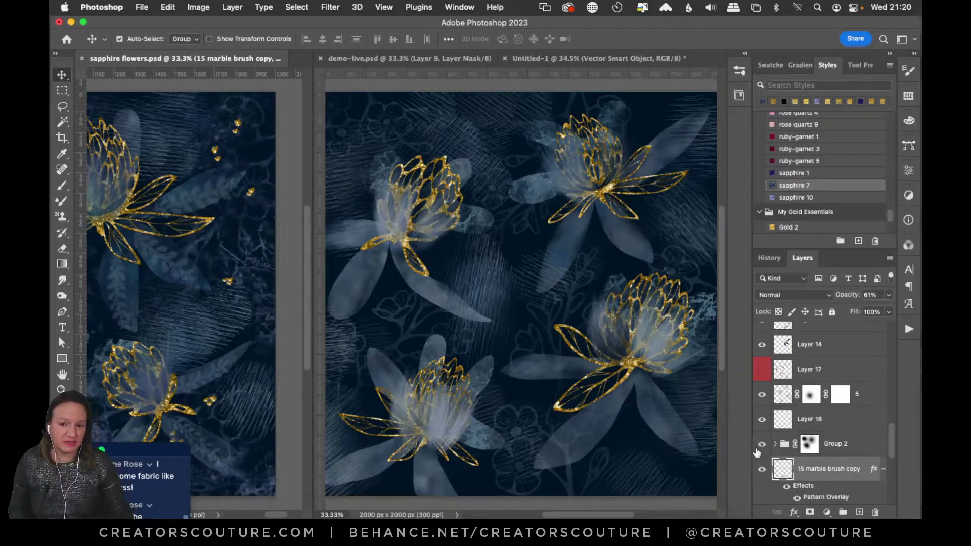
pyautogui.click(585, 127)
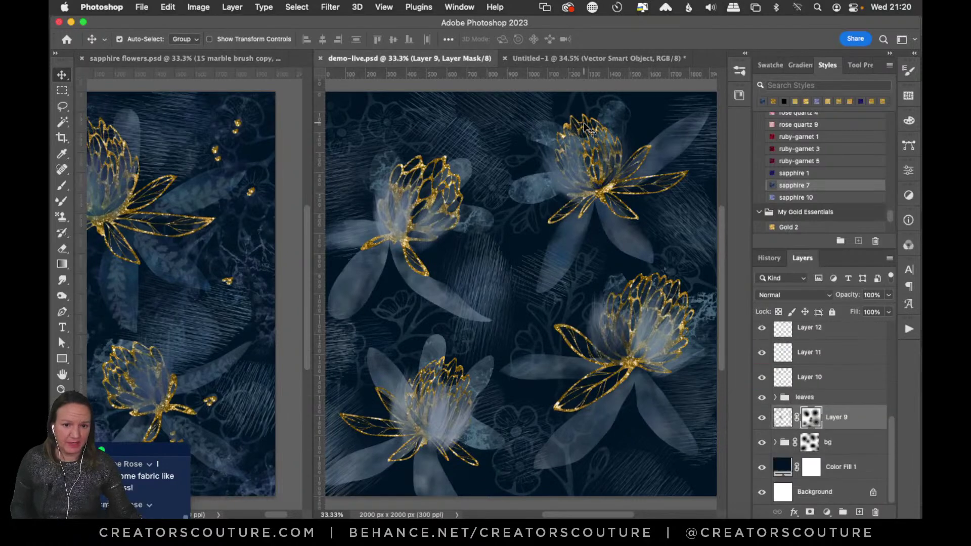
pyautogui.click(831, 444)
pyautogui.click(760, 443)
pyautogui.click(761, 443)
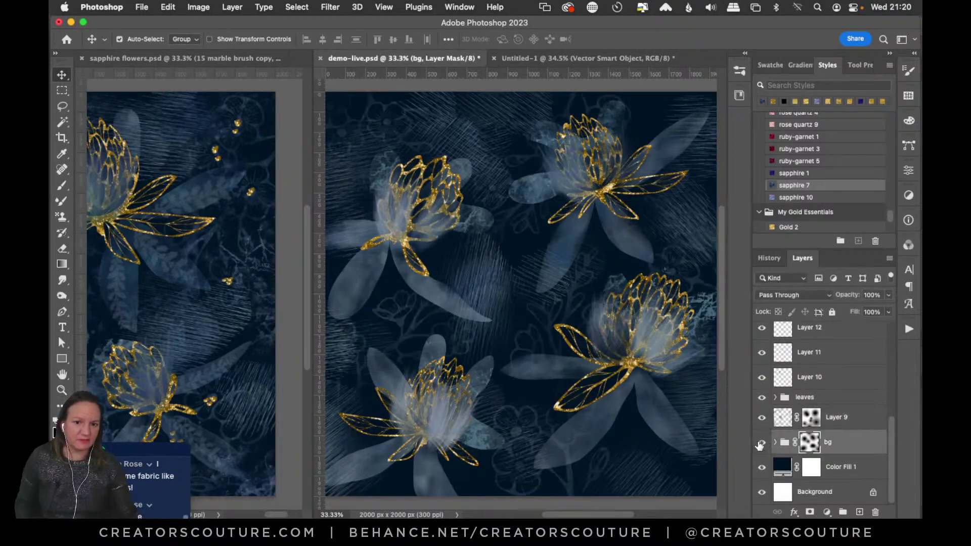
# Add a new layer above Color Fill 1 and choose the 15-marble brush at 400 px for the Pattern Stamp tool.
pyautogui.click(853, 468)
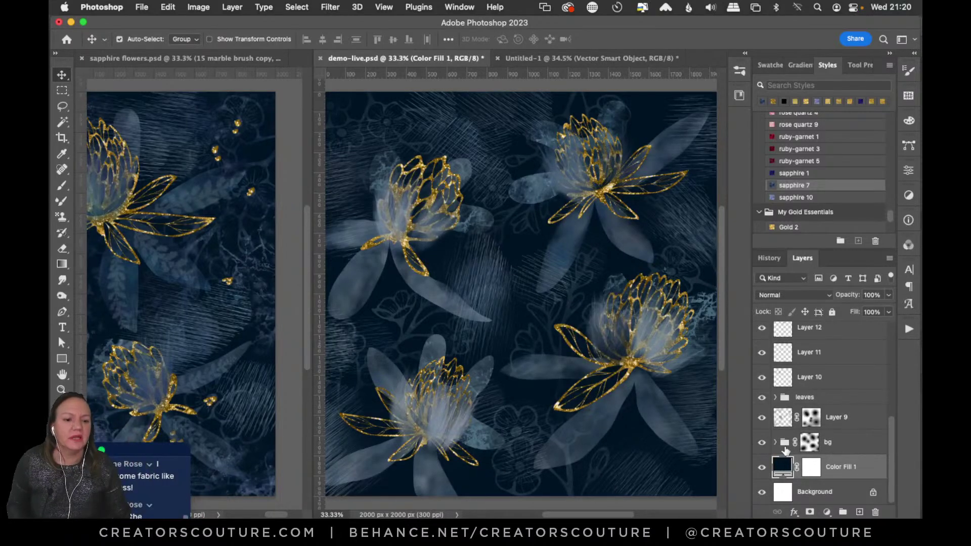
pyautogui.click(762, 444)
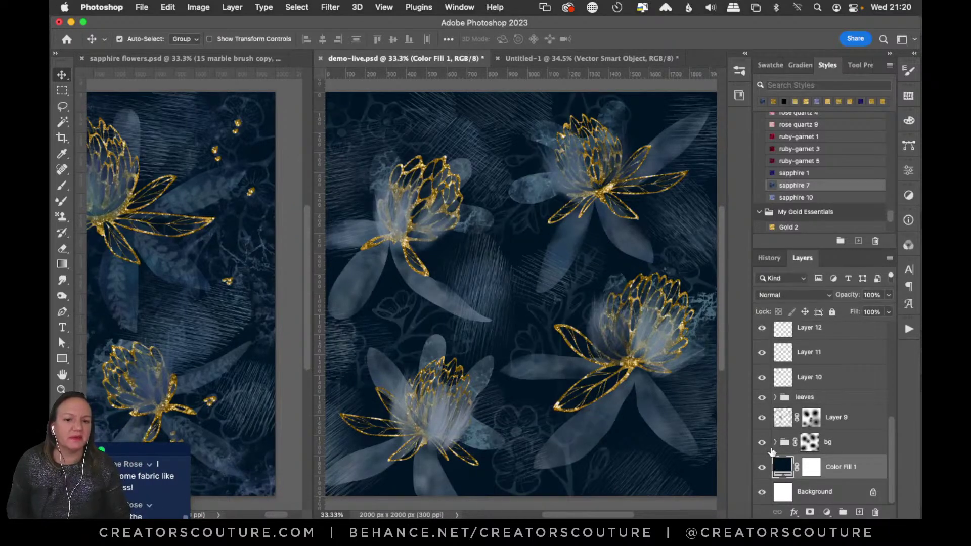
pyautogui.click(858, 512)
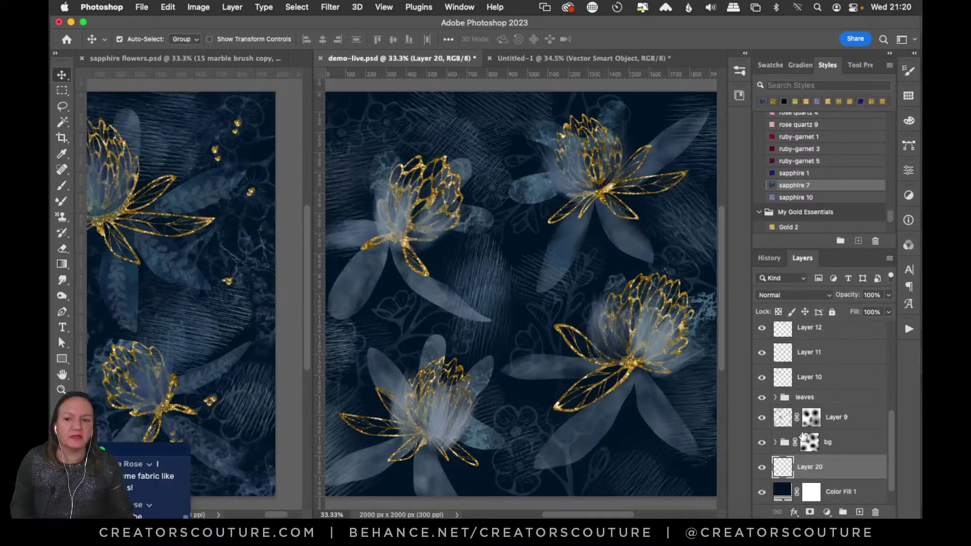
pyautogui.click(62, 218)
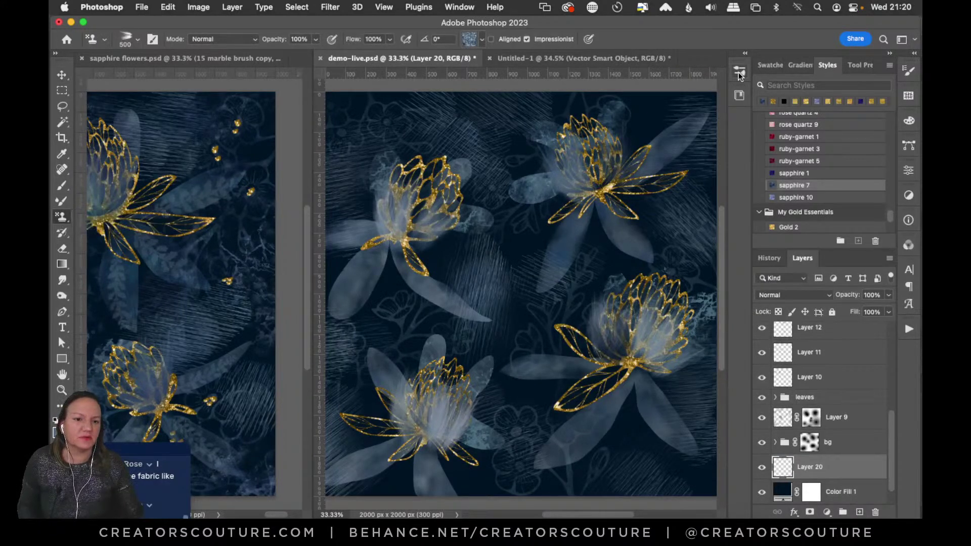
pyautogui.click(738, 71)
pyautogui.moveTo(721, 184); pyautogui.dragTo(722, 177)
pyautogui.click(182, 222)
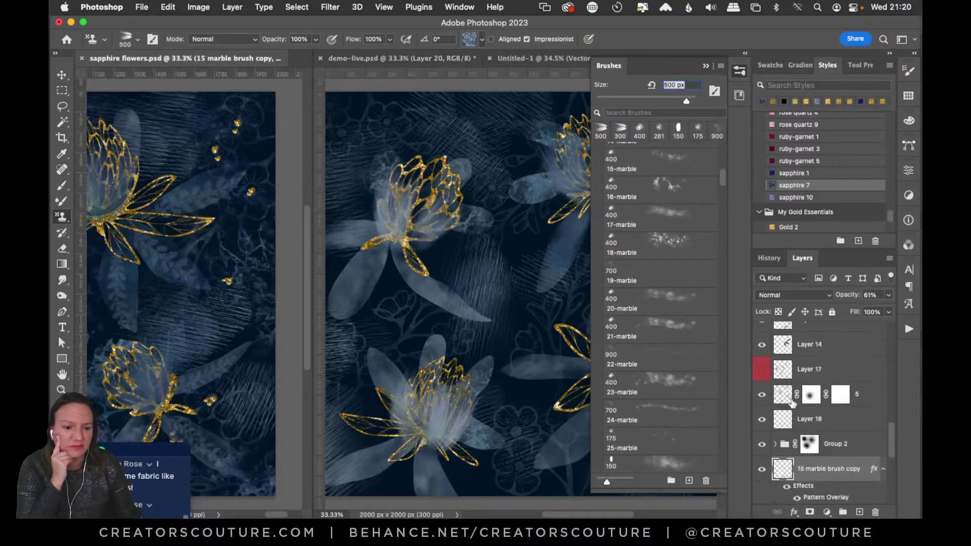
pyautogui.click(657, 163)
pyautogui.click(736, 76)
pyautogui.click(527, 126)
# Try stamping sapphire marble texture along the top of the pattern on Layer 20, undoing unwanted strokes.
pyautogui.moveTo(652, 109)
pyautogui.mouseDown()
pyautogui.moveTo(677, 105)
pyautogui.moveTo(589, 114)
pyautogui.mouseUp()
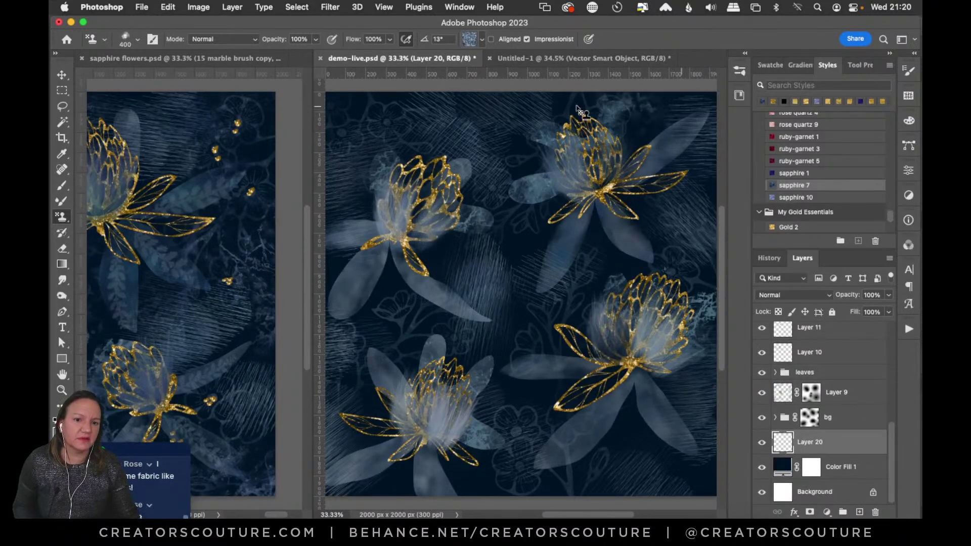
pyautogui.press('super+z')
pyautogui.moveTo(677, 105); pyautogui.dragTo(562, 113)
pyautogui.moveTo(373, 107); pyautogui.dragTo(333, 121)
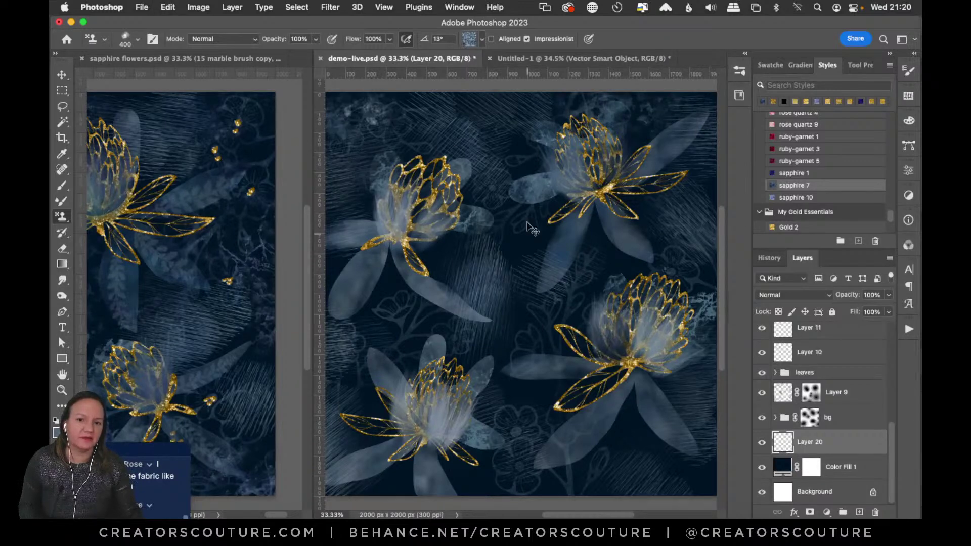
pyautogui.press('super+z')
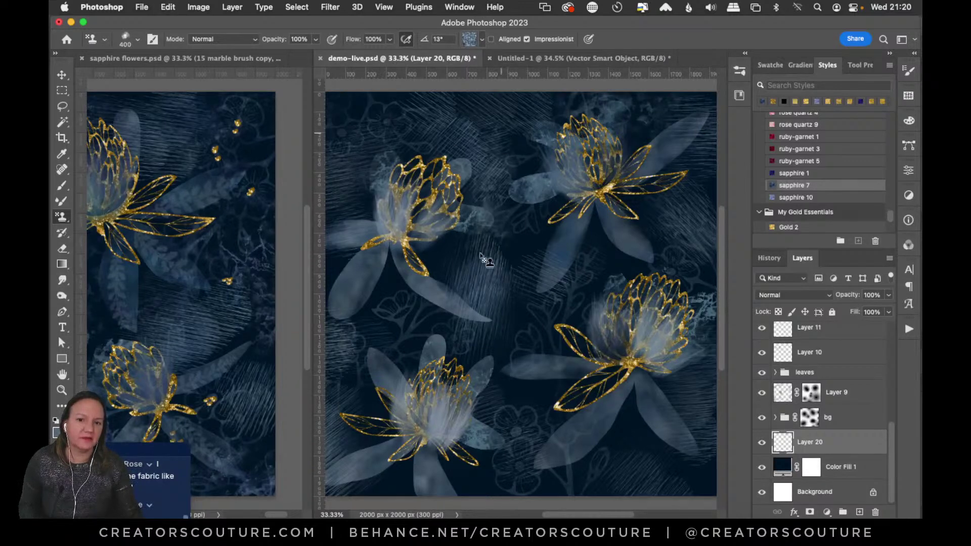
pyautogui.click(762, 394)
pyautogui.click(761, 394)
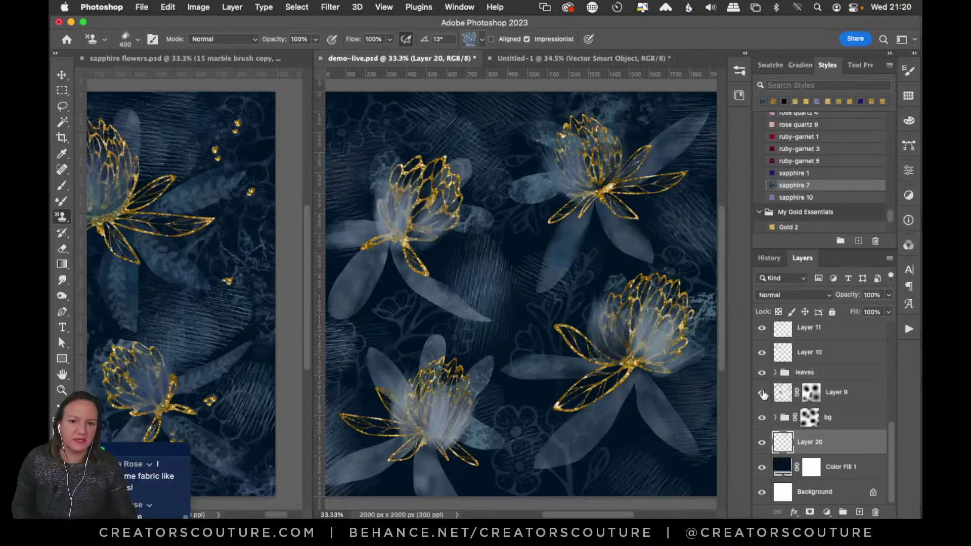
# Try stamping marble texture across the centre, left side and lower background on Layer 20, undoing an unwanted stroke.
pyautogui.click(520, 244)
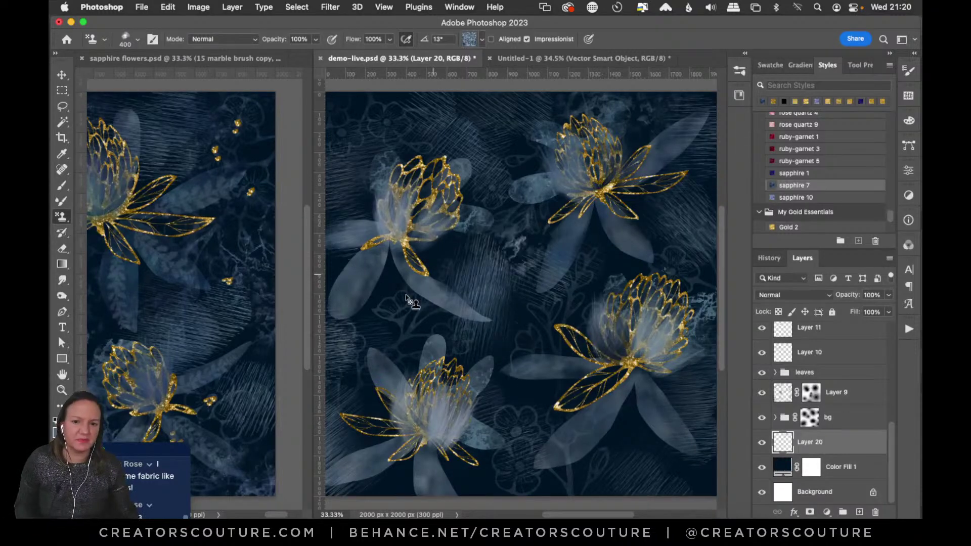
pyautogui.click(393, 316)
pyautogui.press('super+z')
pyautogui.moveTo(456, 257); pyautogui.dragTo(412, 310)
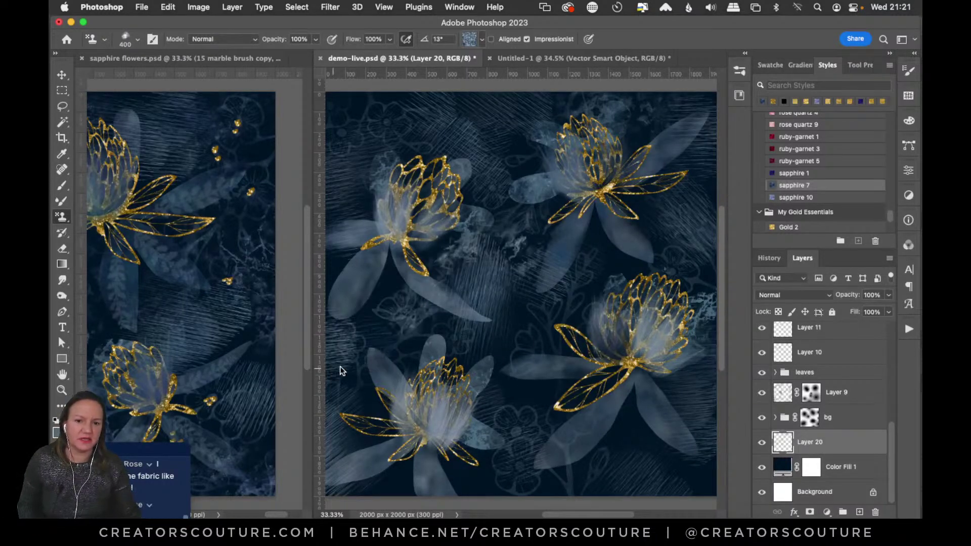
pyautogui.moveTo(421, 122); pyautogui.dragTo(344, 150)
pyautogui.moveTo(364, 338); pyautogui.dragTo(387, 508)
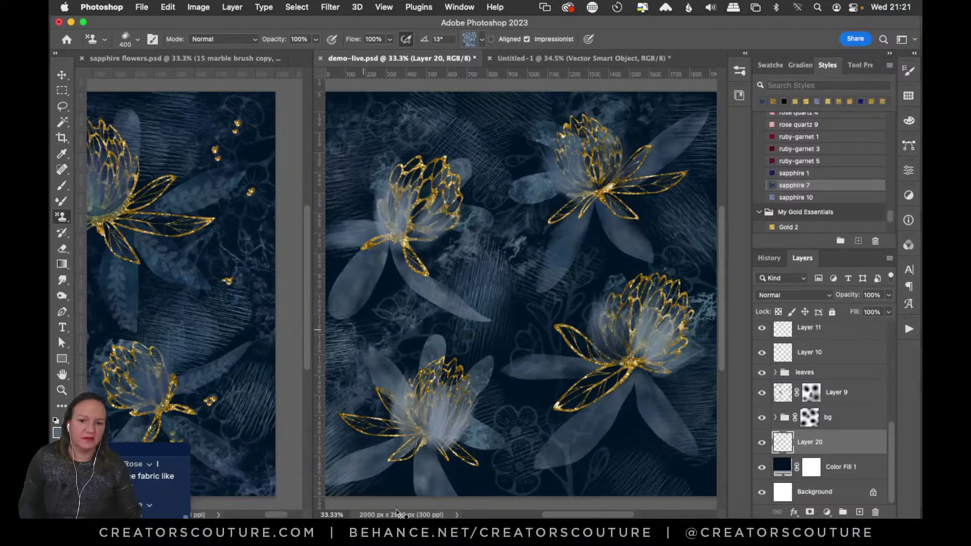
pyautogui.moveTo(569, 507)
pyautogui.mouseDown()
pyautogui.moveTo(513, 367)
pyautogui.moveTo(493, 456)
pyautogui.mouseUp()
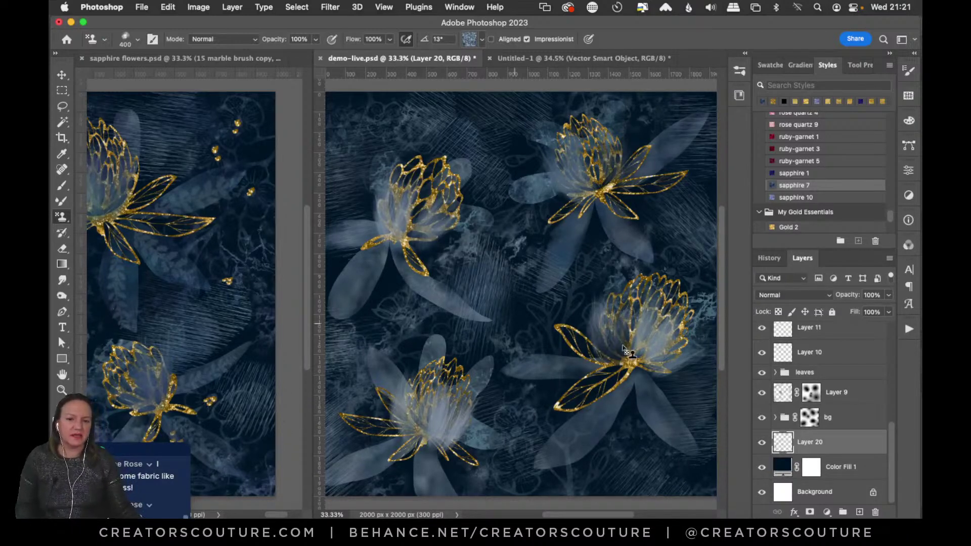
# Compare the marble texture with the bg group and Layer 9 each hidden, and clear everything from Layer 20.
pyautogui.click(762, 418)
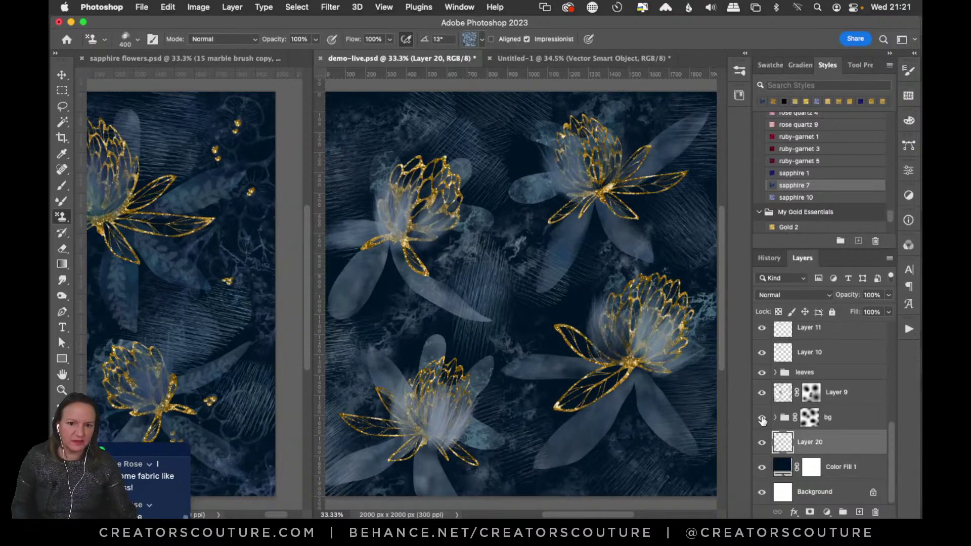
pyautogui.click(761, 418)
pyautogui.click(762, 394)
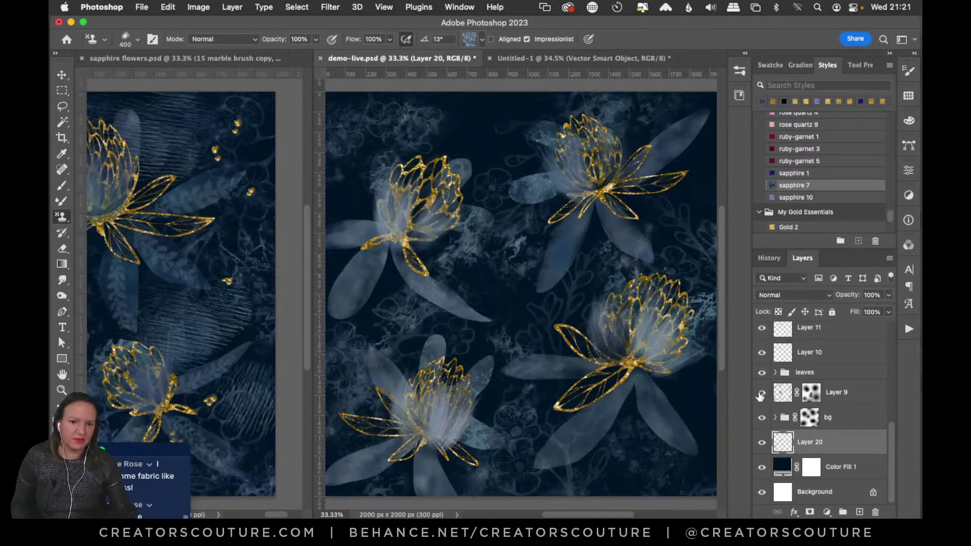
pyautogui.click(762, 393)
pyautogui.click(850, 394)
pyautogui.click(817, 441)
pyautogui.press('super+a')
pyautogui.press('Delete')
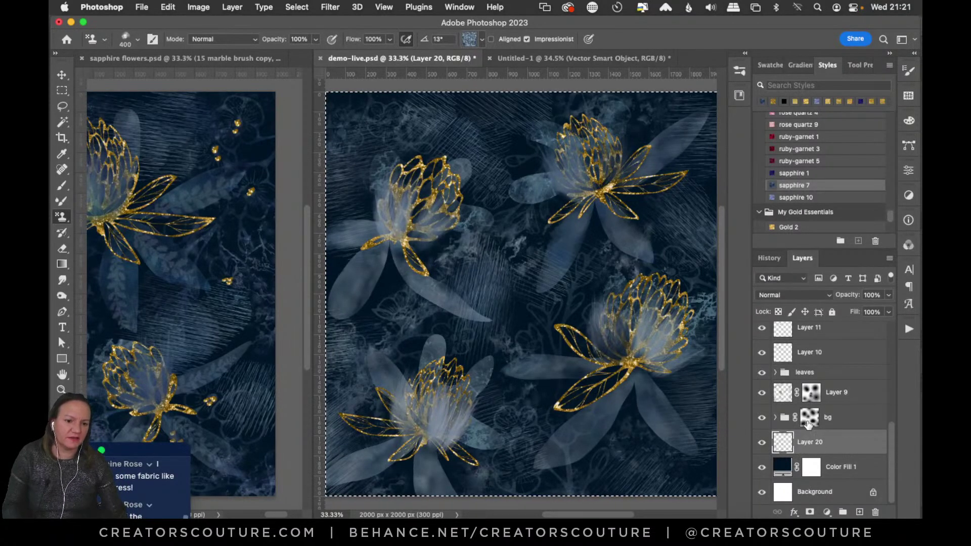
# Fade more of Layer 9's texture with radial gradients on its layer mask, including one across the upper-left flower.
pyautogui.click(809, 417)
pyautogui.click(762, 394)
pyautogui.click(761, 393)
pyautogui.click(809, 396)
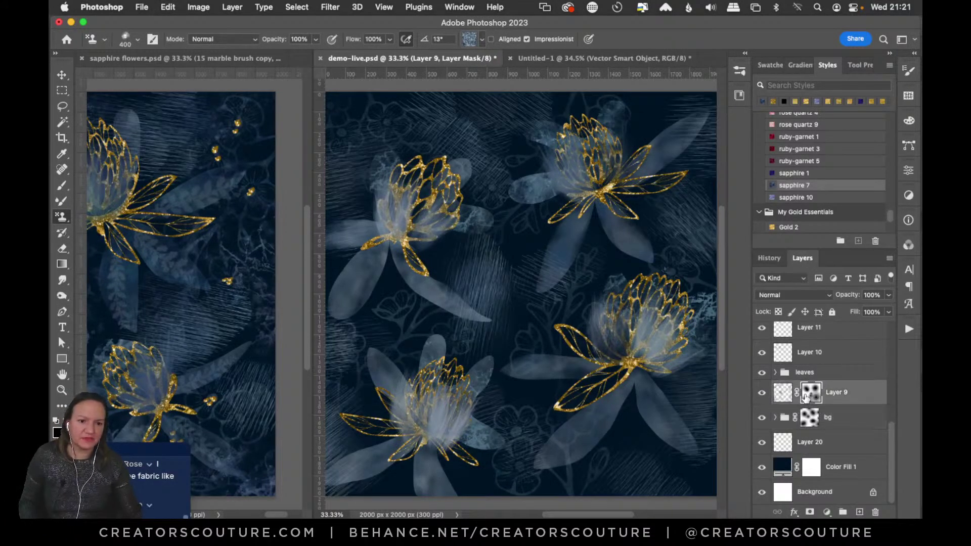
pyautogui.click(62, 263)
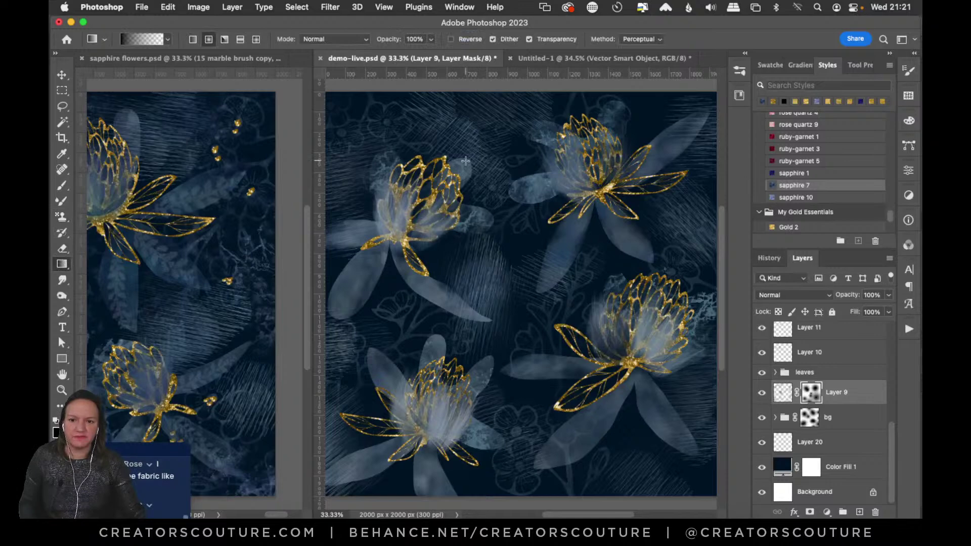
pyautogui.scroll(1, 445, 154)
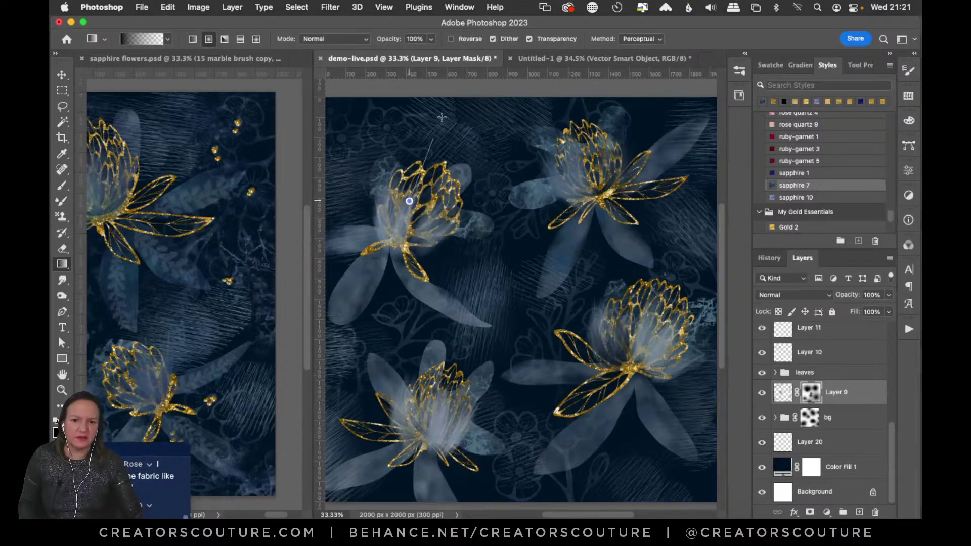
pyautogui.moveTo(409, 201); pyautogui.dragTo(428, 148)
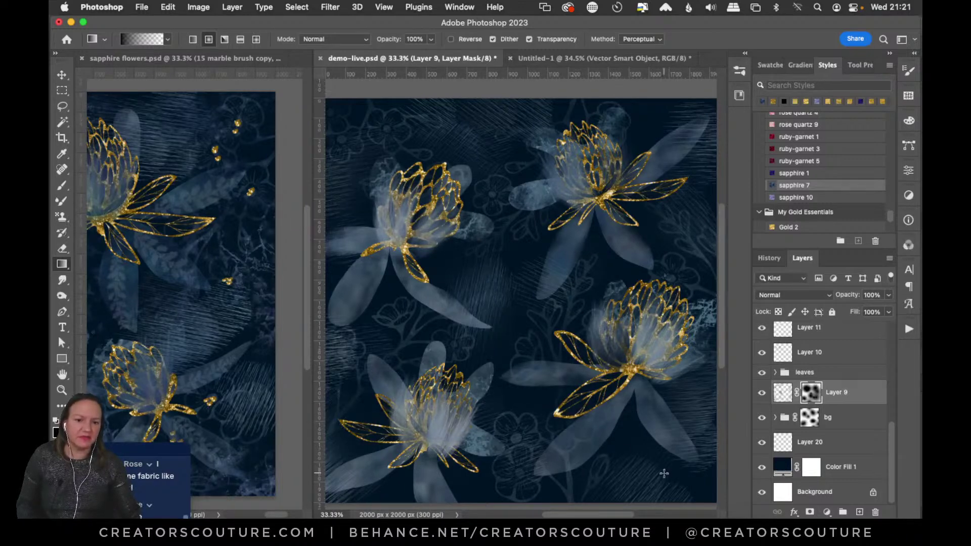
# Set Layer 20's opacity to 67% and try a Pattern Stamp stroke across the centre, undoing it.
pyautogui.click(825, 451)
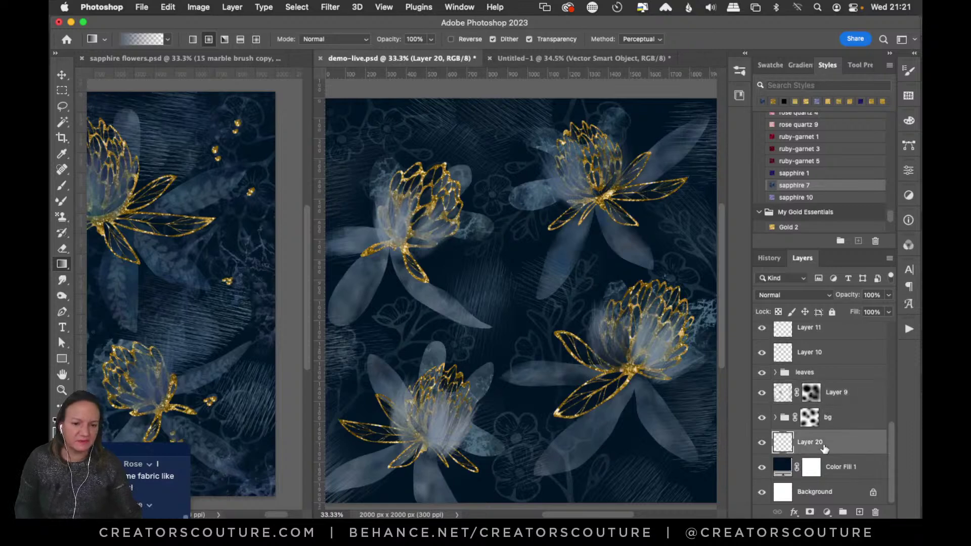
pyautogui.press('s')
pyautogui.click(888, 295)
pyautogui.moveTo(890, 310); pyautogui.dragTo(868, 309)
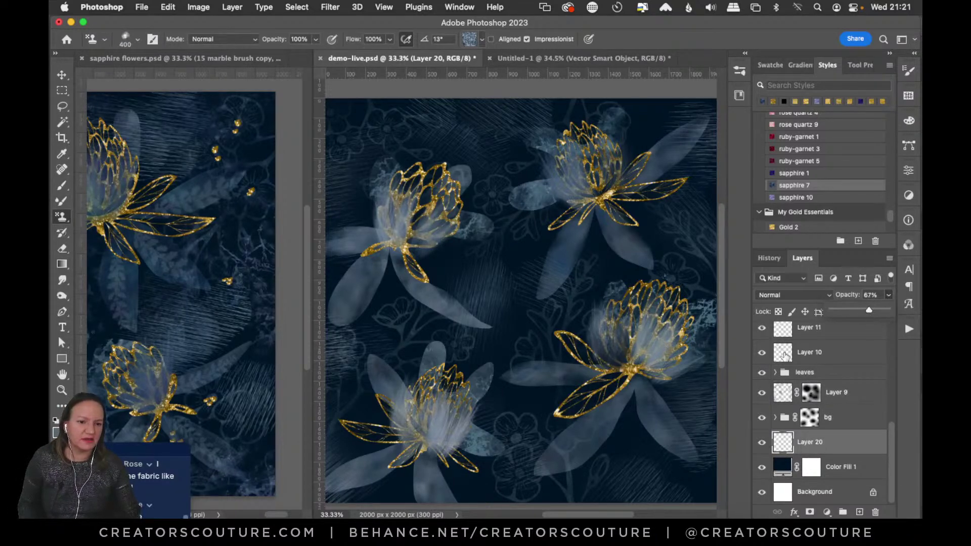
pyautogui.moveTo(497, 268)
pyautogui.mouseDown()
pyautogui.moveTo(459, 272)
pyautogui.moveTo(406, 335)
pyautogui.mouseUp()
pyautogui.press('super+z')
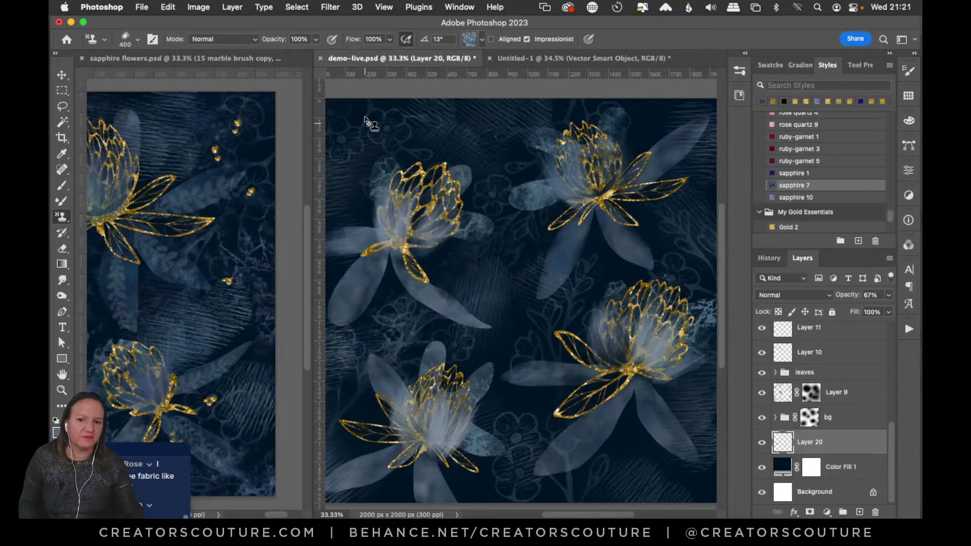
# Stamp sapphire marble texture around the flowers on Layer 20, covering the upper right, centre, lower left and lower right, undoing an unwanted stroke.
pyautogui.moveTo(584, 117); pyautogui.dragTo(728, 133)
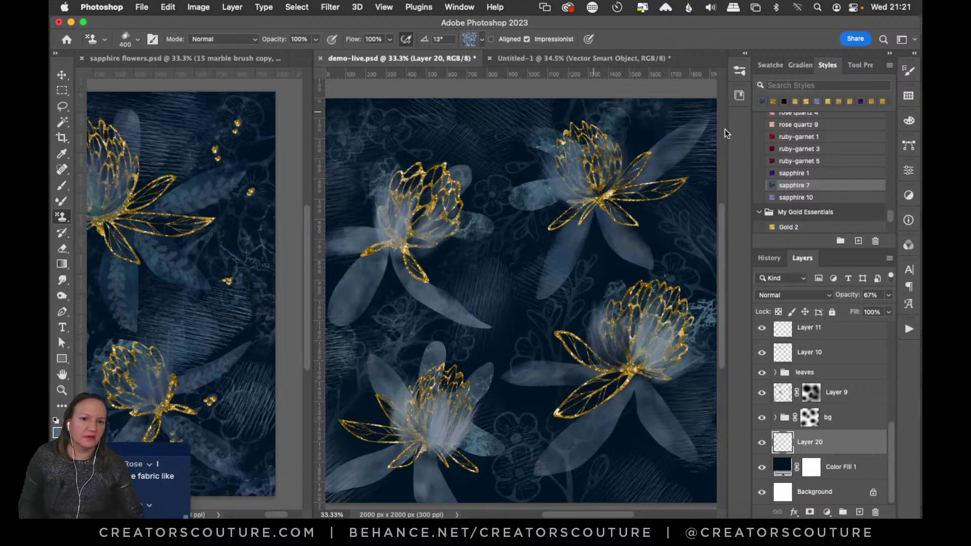
pyautogui.moveTo(605, 252); pyautogui.dragTo(543, 328)
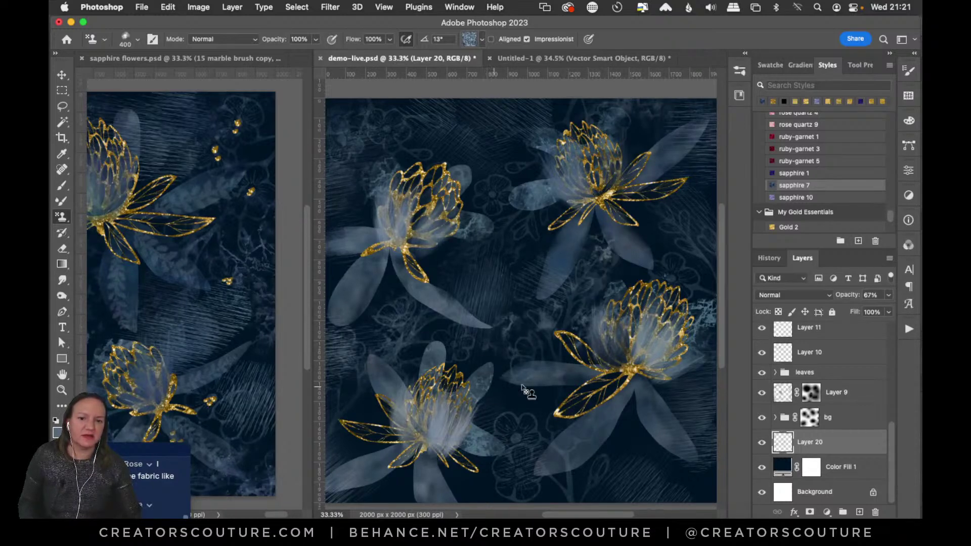
pyautogui.moveTo(394, 329); pyautogui.dragTo(344, 452)
pyautogui.moveTo(371, 415); pyautogui.dragTo(336, 450)
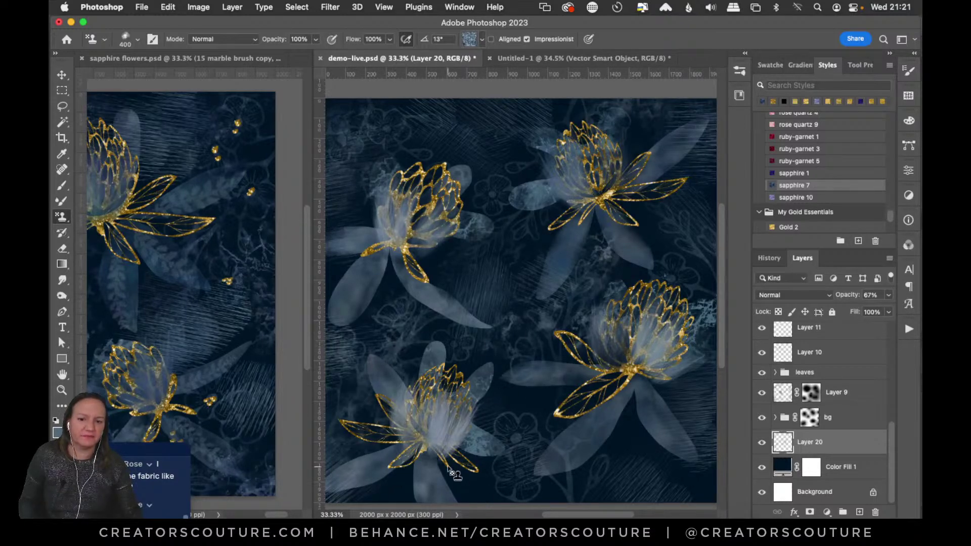
pyautogui.moveTo(565, 515); pyautogui.dragTo(579, 514)
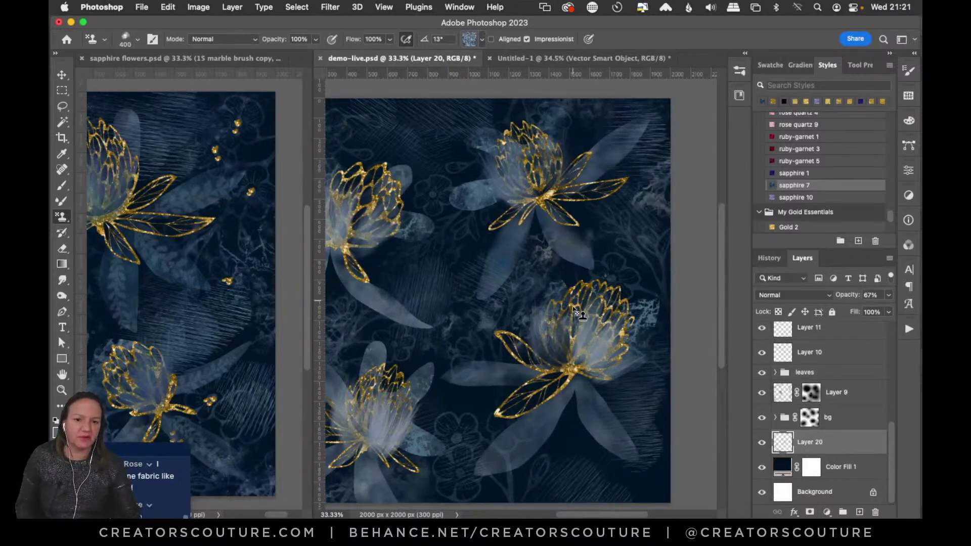
pyautogui.moveTo(639, 413); pyautogui.dragTo(570, 449)
pyautogui.press('super+z')
pyautogui.click(577, 431)
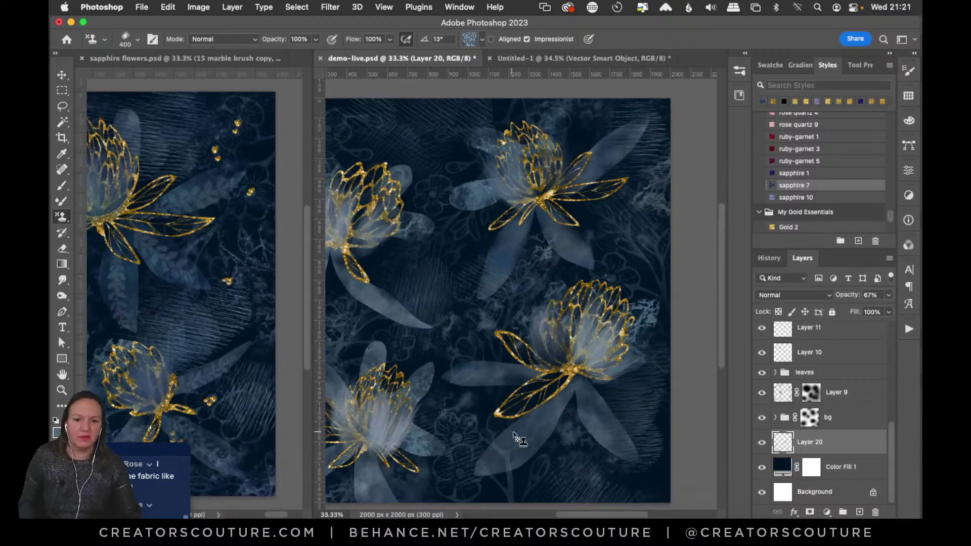
# Apply the sapphire 7 style to Layer 20 and switch to the Move tool.
pyautogui.click(791, 186)
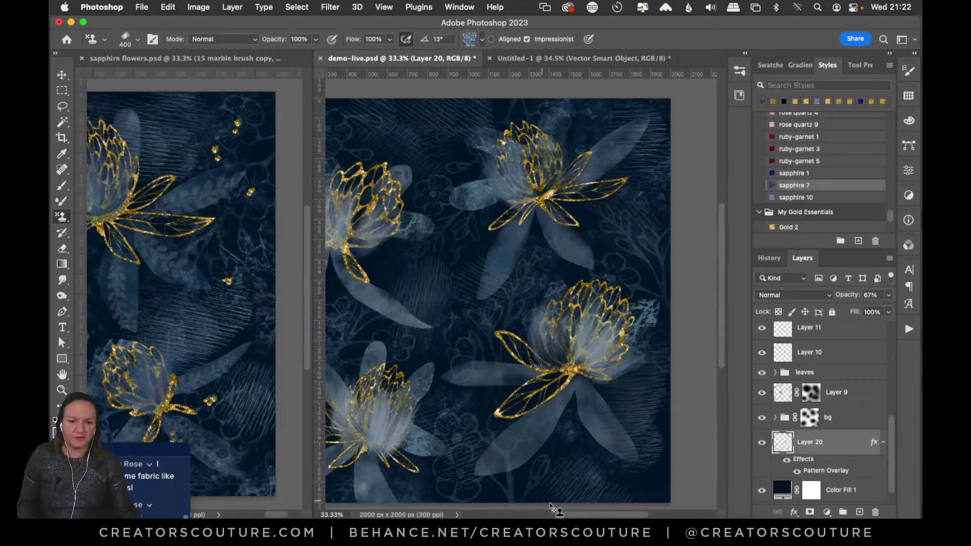
pyautogui.moveTo(578, 514); pyautogui.dragTo(560, 514)
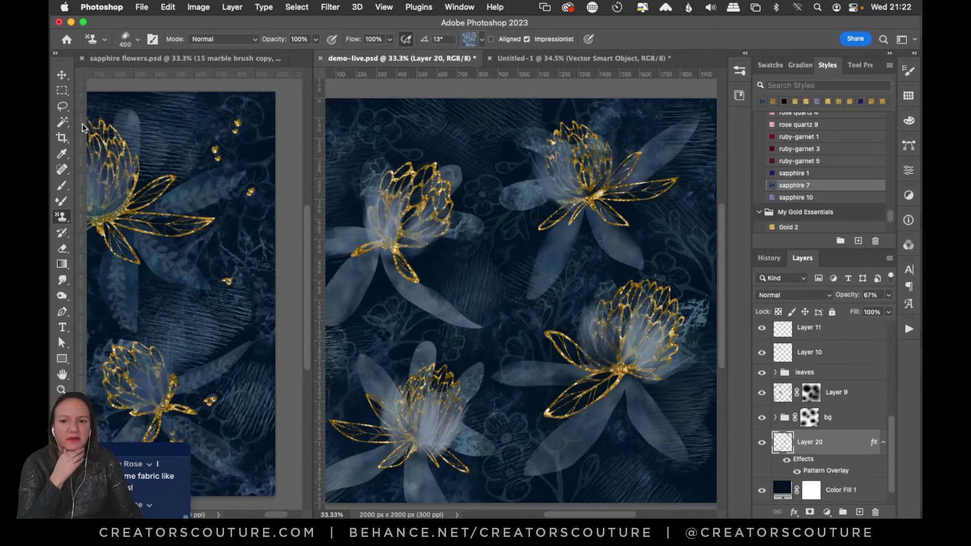
pyautogui.click(62, 74)
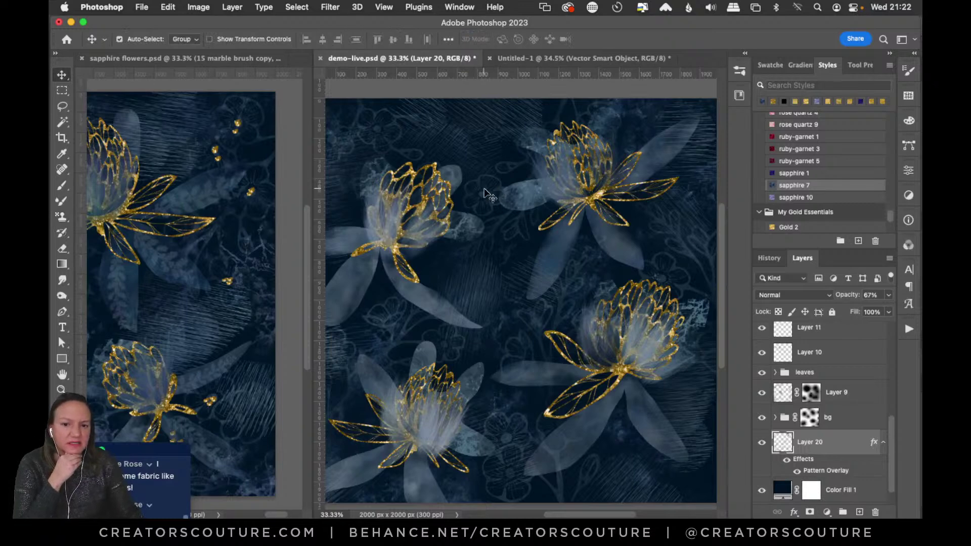
# Compare the pattern with the bg group hidden and shown, and add a new layer above that group.
pyautogui.click(809, 417)
pyautogui.click(763, 418)
pyautogui.click(762, 418)
pyautogui.click(859, 511)
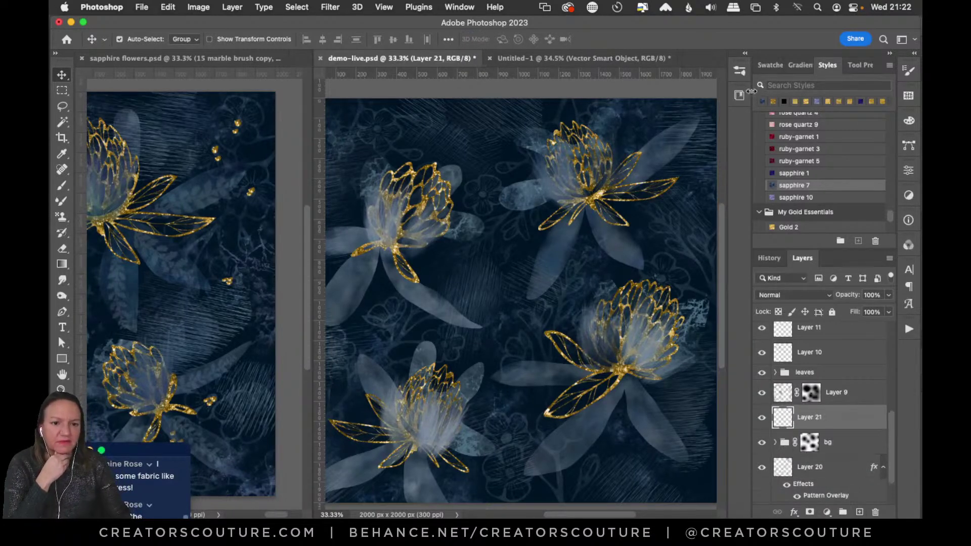
# Choose the 30 px dry-decorative-18 brush from the GoldPlay set, collapsing the Marble-Metamorphis and artistic autumn brush sets.
pyautogui.click(741, 71)
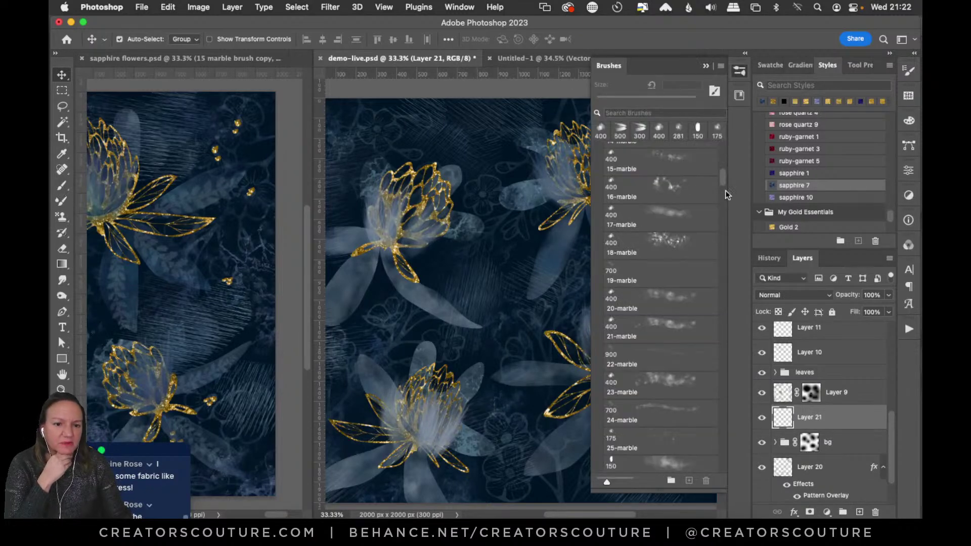
pyautogui.moveTo(724, 174); pyautogui.dragTo(724, 149)
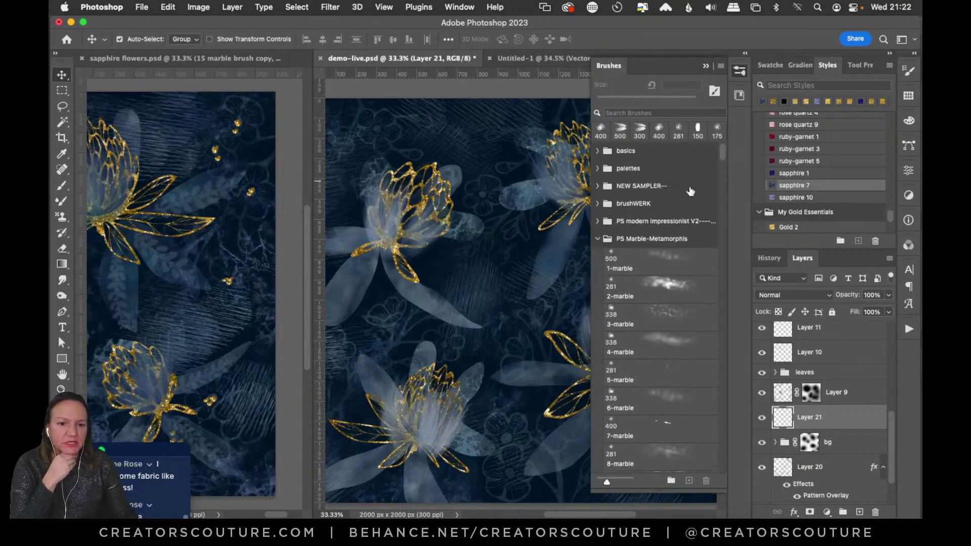
pyautogui.click(597, 239)
pyautogui.click(598, 274)
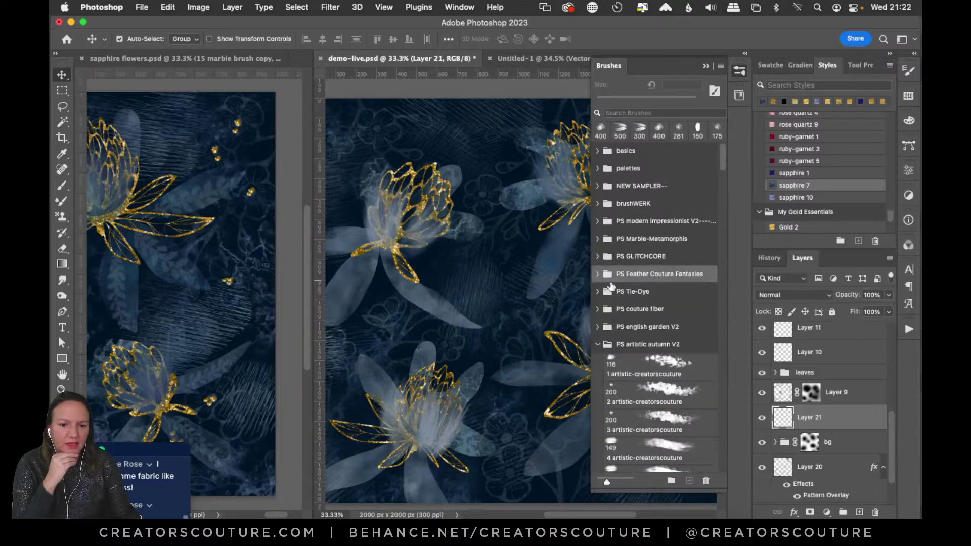
pyautogui.click(599, 344)
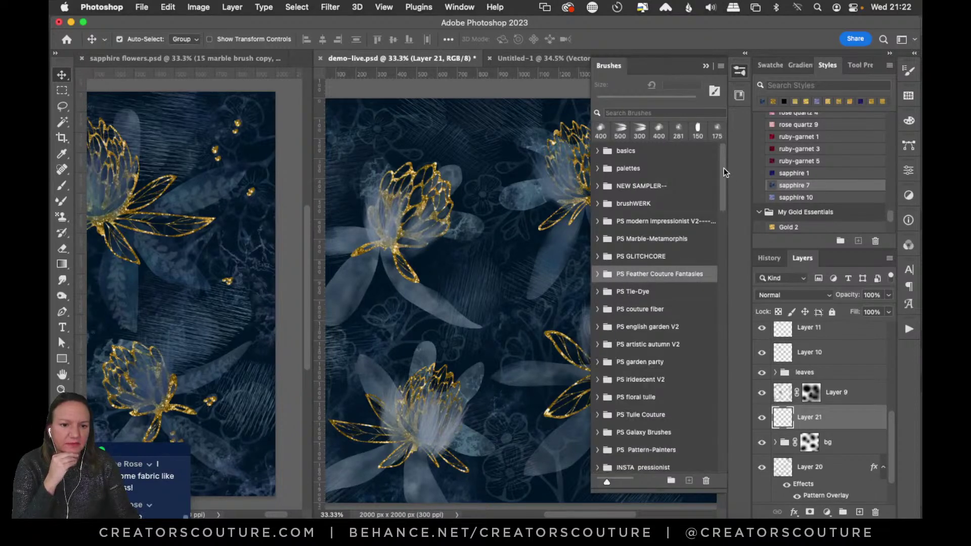
pyautogui.scroll(-5, 718, 189)
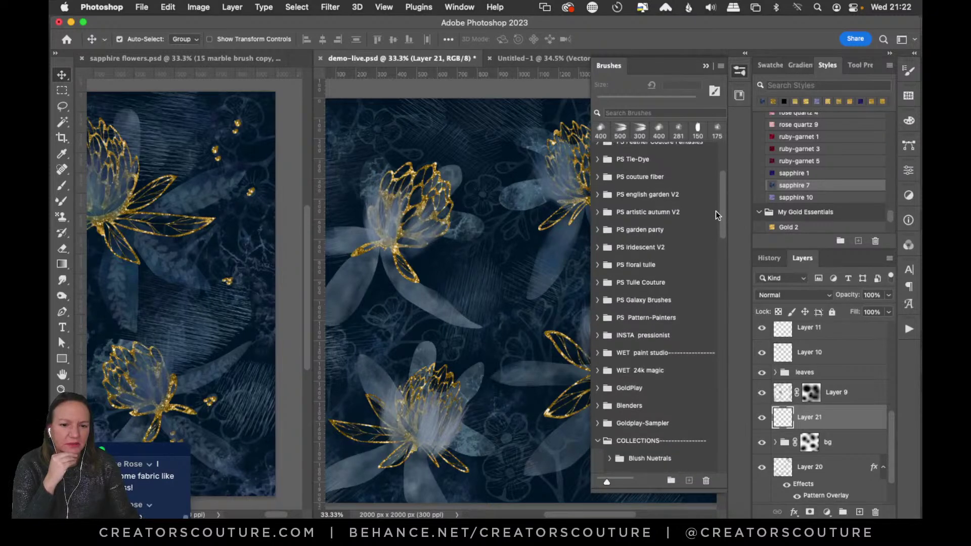
pyautogui.scroll(-3, 712, 222)
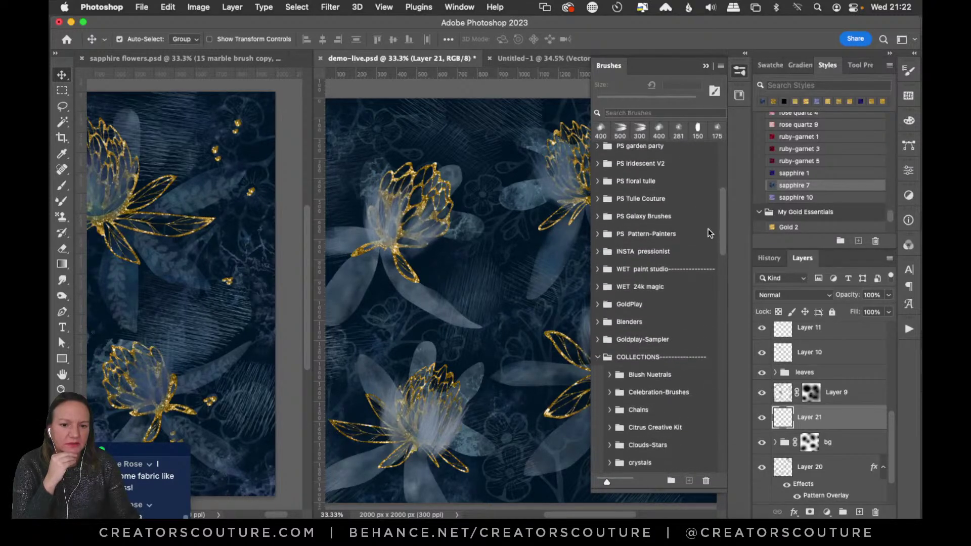
pyautogui.click(598, 306)
pyautogui.scroll(-10, 718, 199)
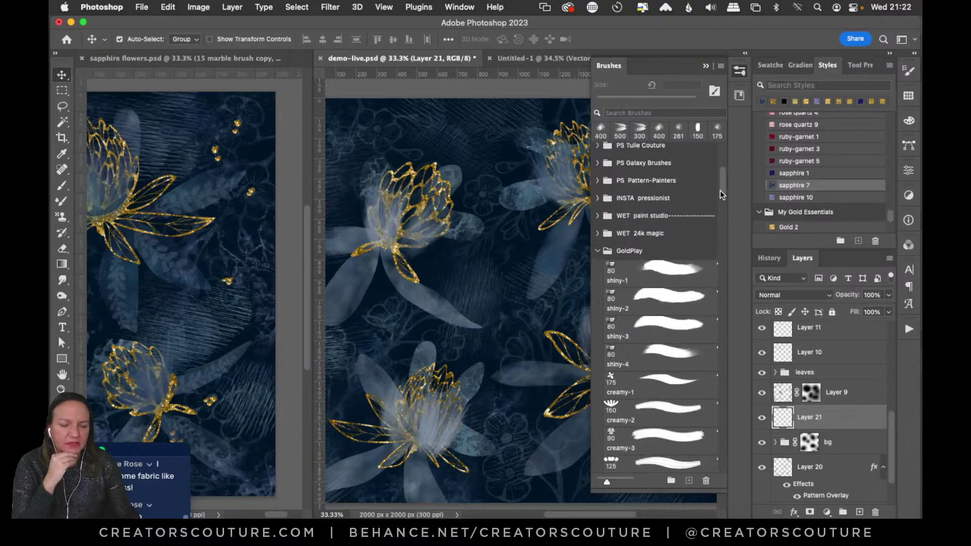
pyautogui.scroll(-6, 700, 283)
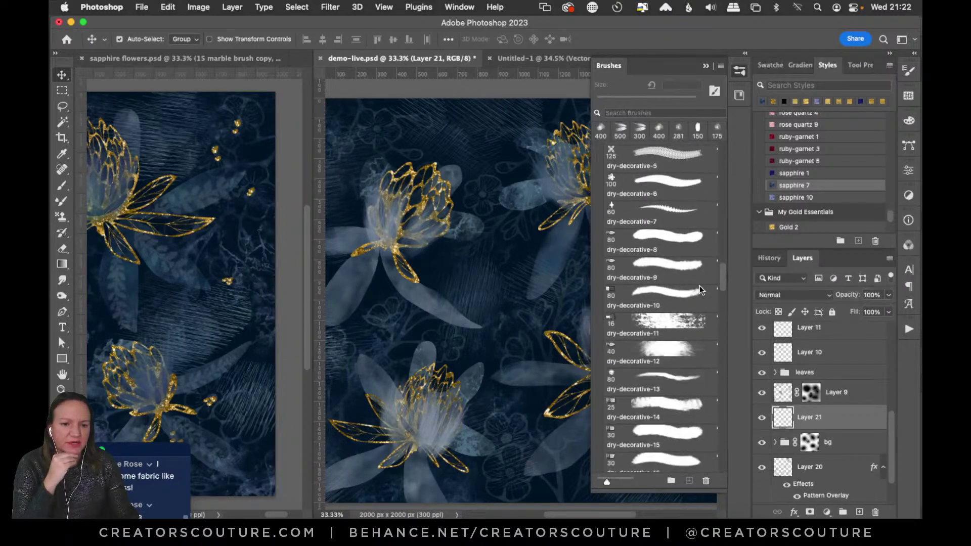
pyautogui.click(654, 290)
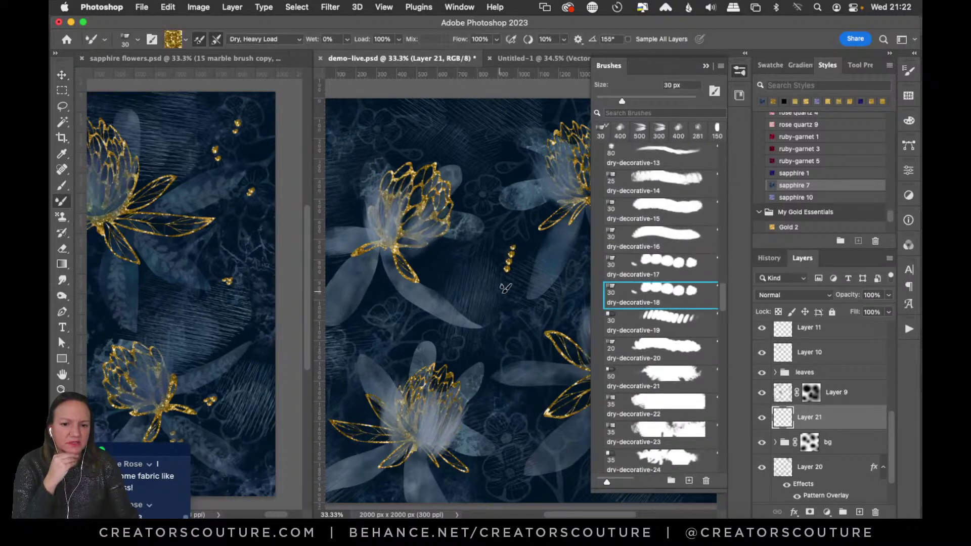
# Dab small clusters of gold dots on Layer 21 over the background line flowers and the gaps between the main flowers.
pyautogui.click(737, 73)
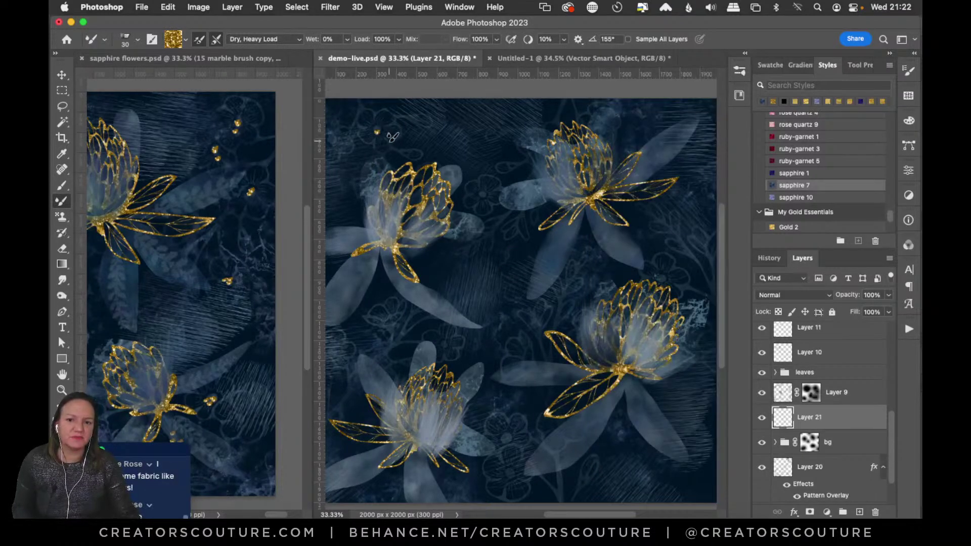
pyautogui.click(479, 192)
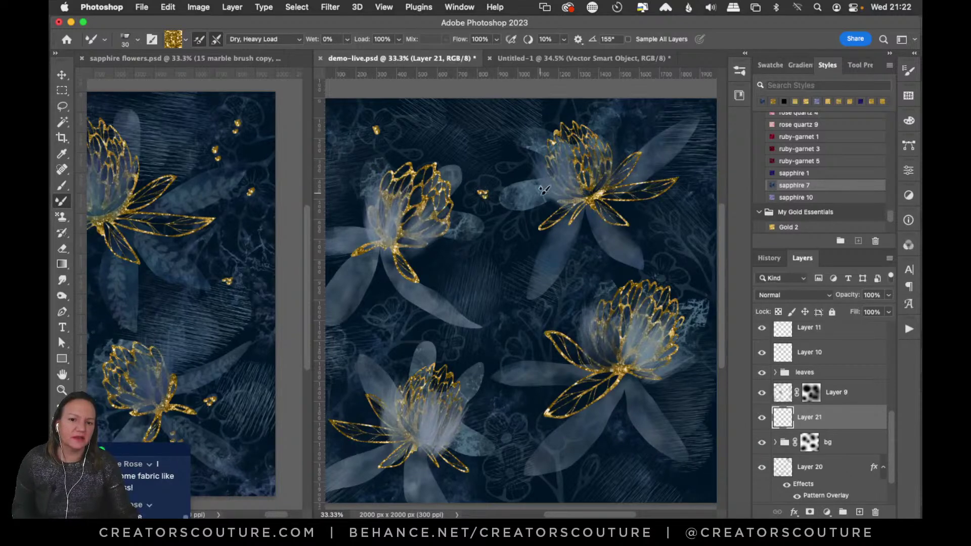
pyautogui.click(506, 437)
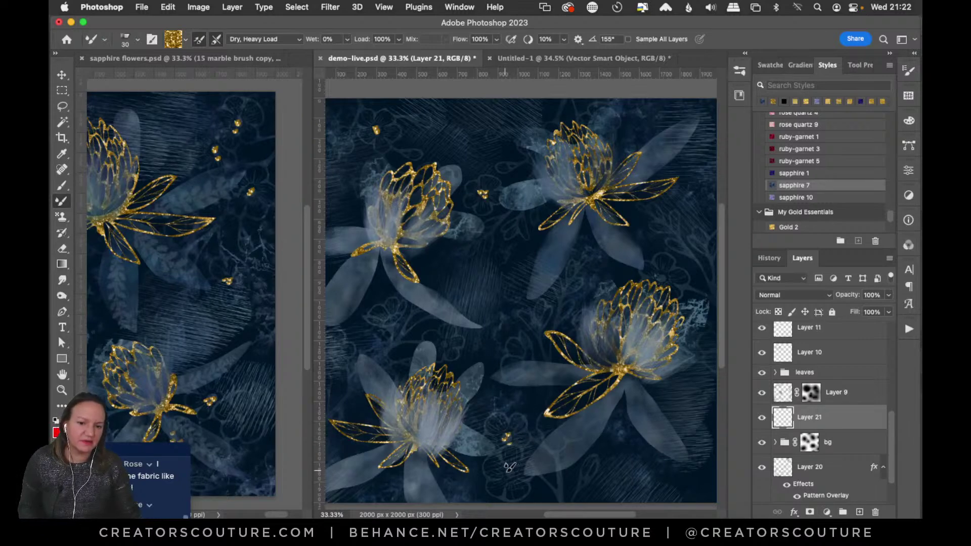
pyautogui.click(510, 481)
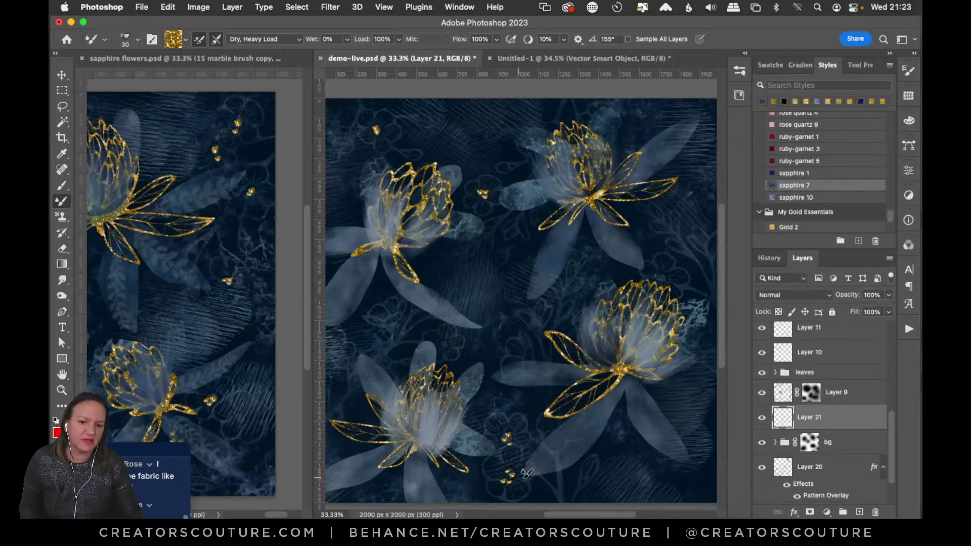
pyautogui.click(389, 318)
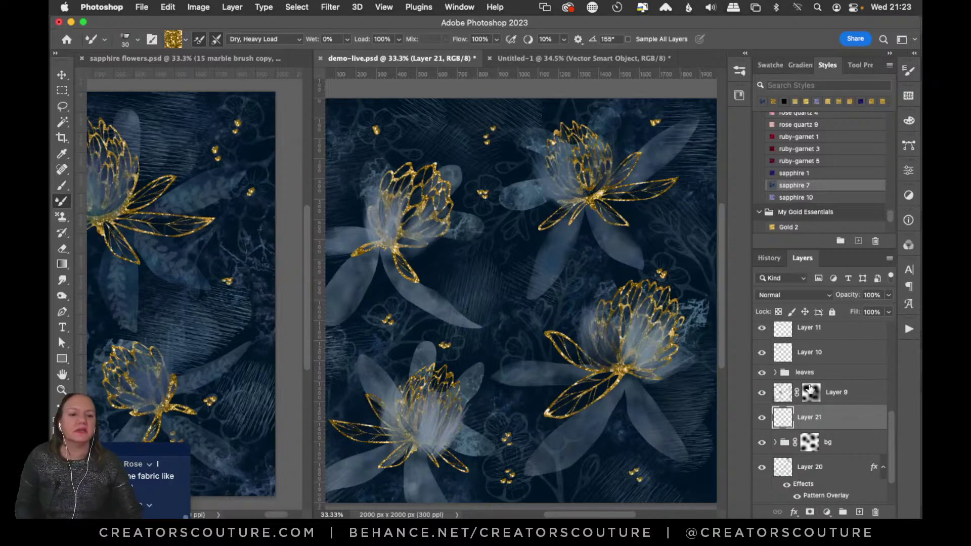
# Add a new layer above Layer 20 with the Gold 8 style and switch to the Brush tool.
pyautogui.scroll(-3, 891, 447)
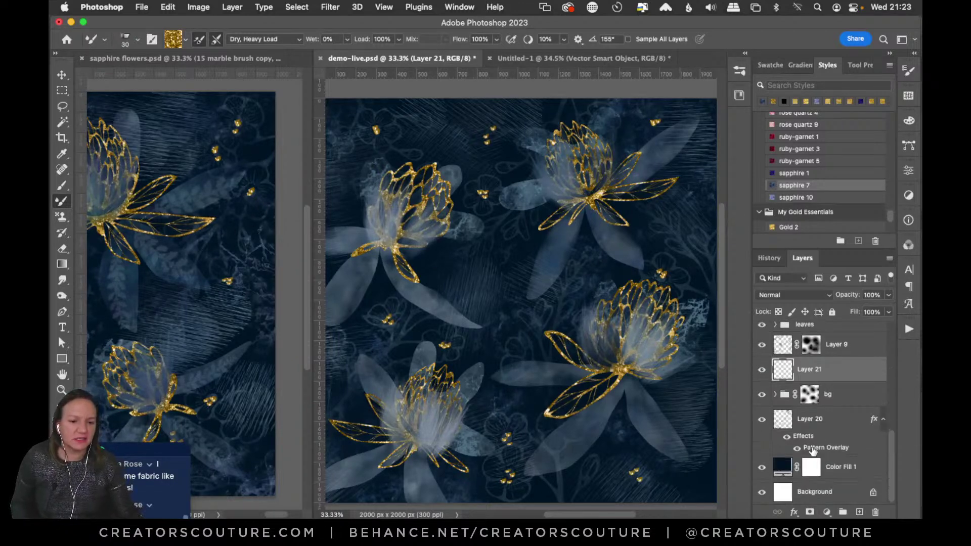
pyautogui.click(822, 422)
pyautogui.click(762, 419)
pyautogui.click(761, 422)
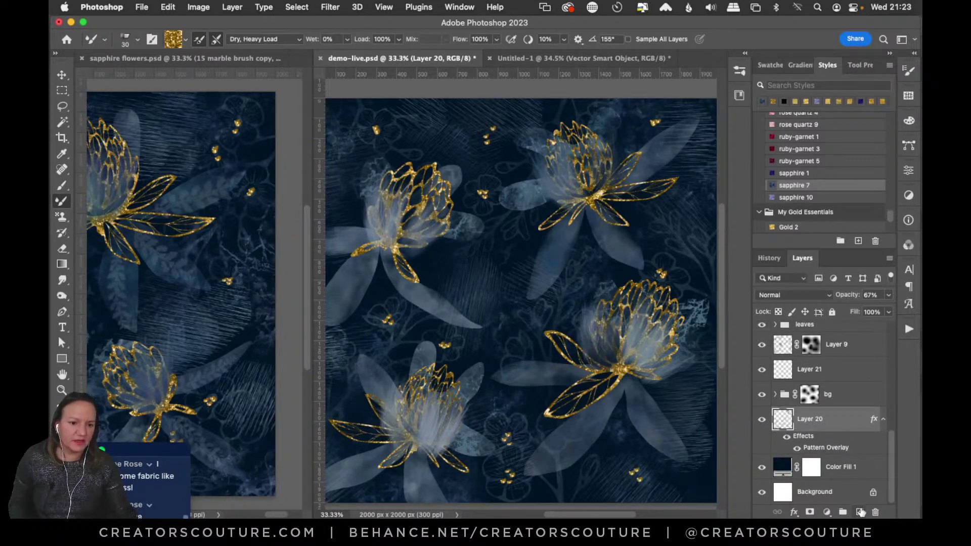
pyautogui.click(859, 511)
pyautogui.scroll(-3, 855, 193)
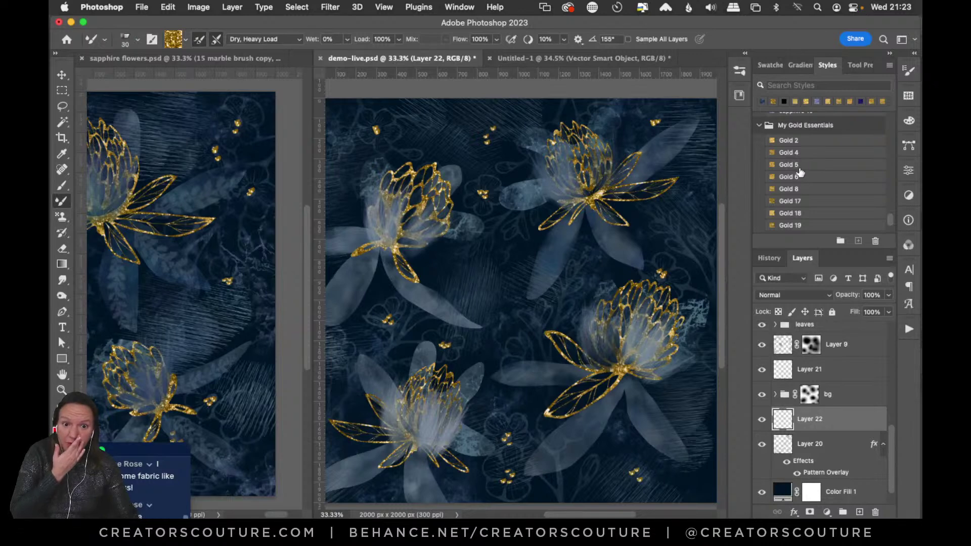
pyautogui.click(797, 189)
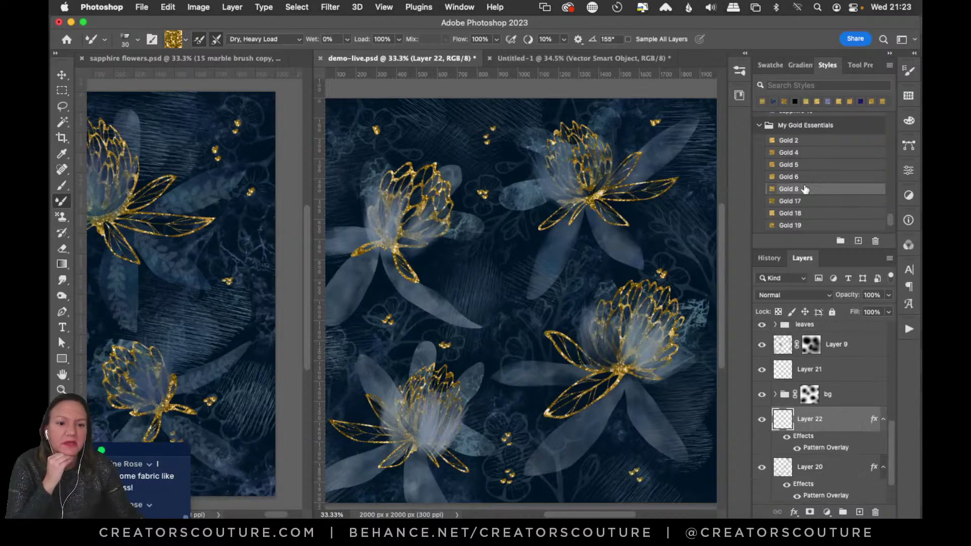
pyautogui.click(68, 185)
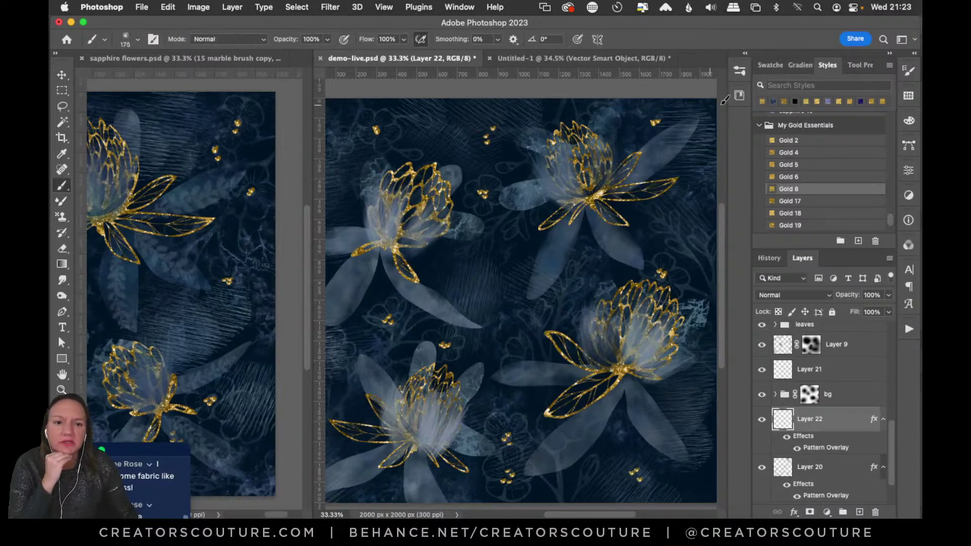
# Expand the Renaissance brush set and browse its Modern Renaissance brushes, selecting the 150 px 1 Modern Renaissance brush.
pyautogui.click(740, 71)
pyautogui.moveTo(725, 302)
pyautogui.mouseDown()
pyautogui.moveTo(707, 390)
pyautogui.moveTo(690, 411)
pyautogui.mouseUp()
pyautogui.scroll(-5, 690, 412)
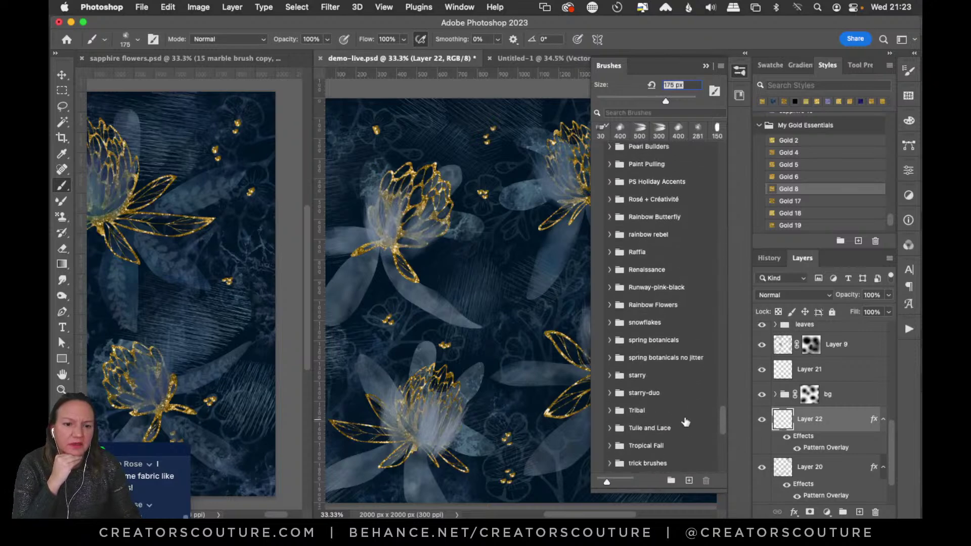
pyautogui.click(610, 271)
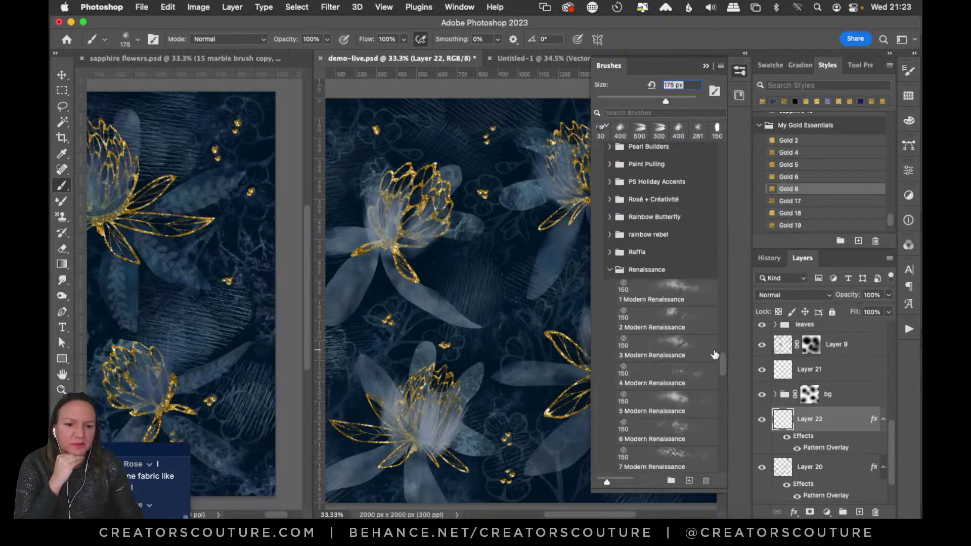
pyautogui.click(695, 303)
pyautogui.scroll(-3, 724, 375)
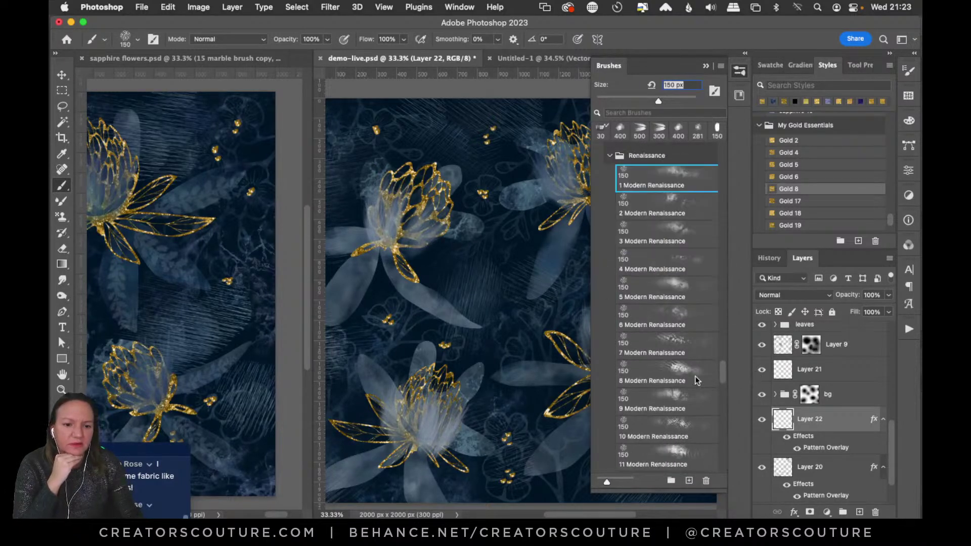
pyautogui.scroll(4, 669, 349)
pyautogui.scroll(-5, 719, 377)
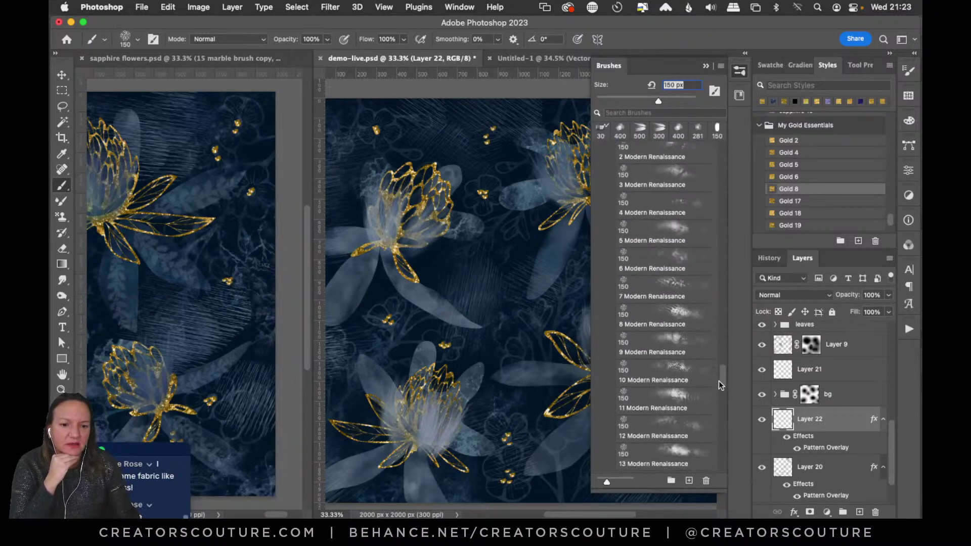
# Try the 150 px 10 Modern Renaissance brush with gold strokes on Layer 22 between the main flowers, undoing each stroke.
pyautogui.click(667, 357)
pyautogui.moveTo(489, 230)
pyautogui.mouseDown()
pyautogui.moveTo(469, 277)
pyautogui.moveTo(486, 335)
pyautogui.mouseUp()
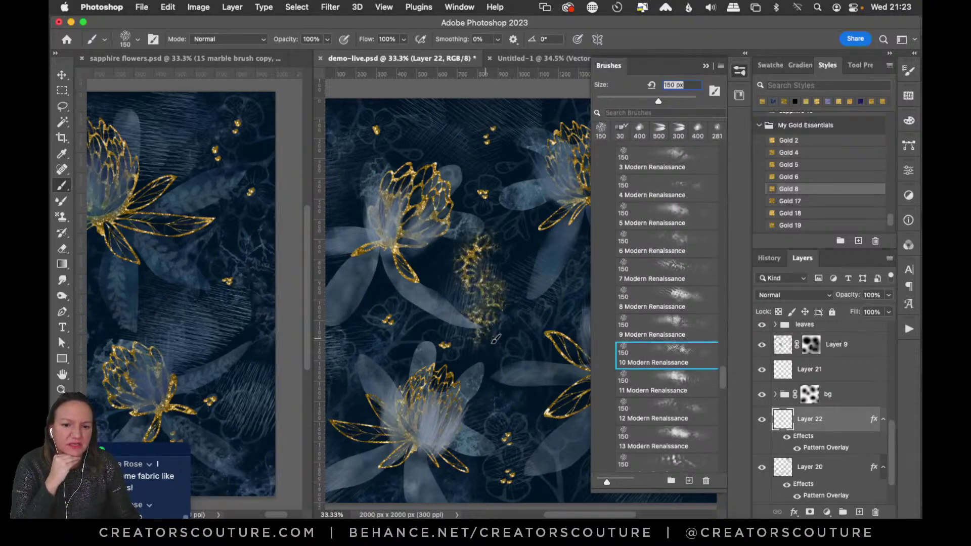
pyautogui.press('super+z')
pyautogui.click(739, 72)
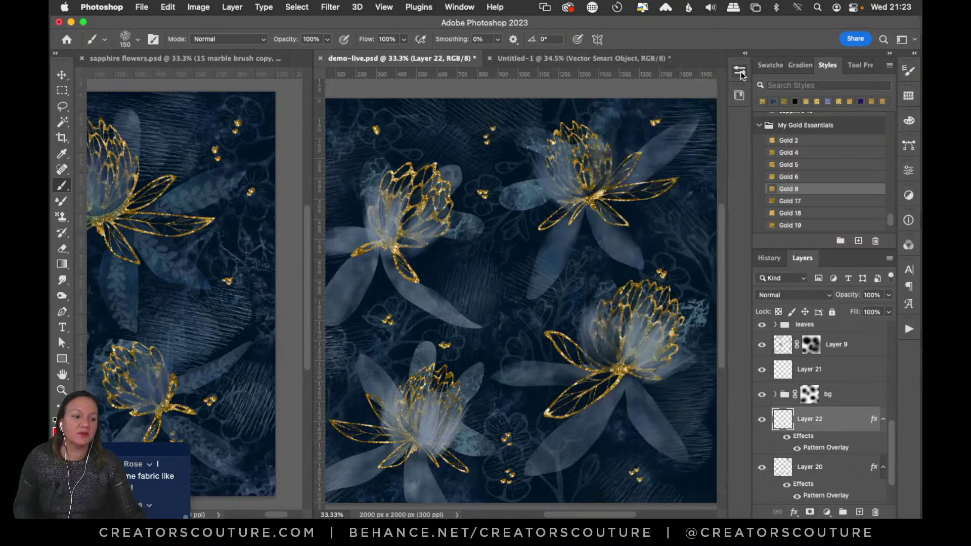
pyautogui.moveTo(493, 236)
pyautogui.mouseDown()
pyautogui.moveTo(436, 268)
pyautogui.moveTo(492, 300)
pyautogui.moveTo(513, 331)
pyautogui.mouseUp()
pyautogui.press('super+z')
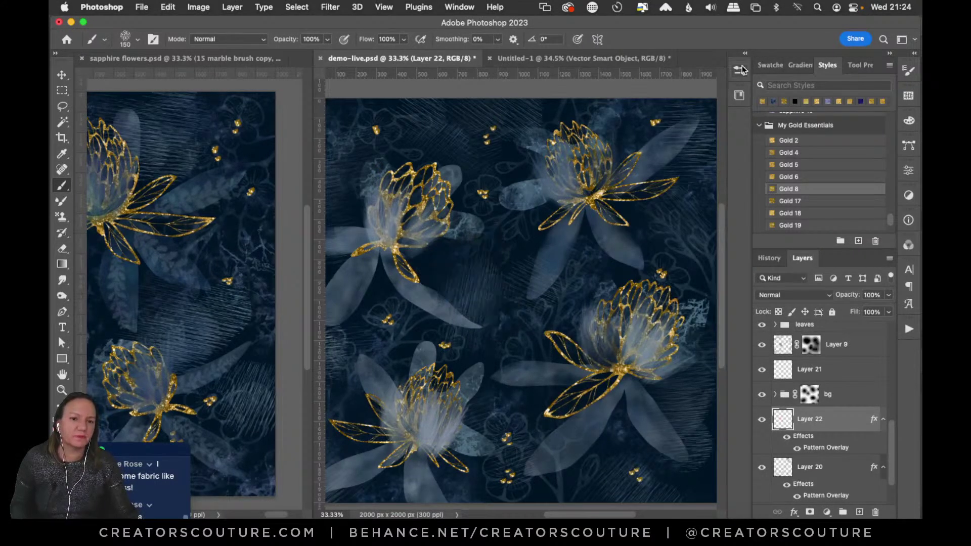
pyautogui.moveTo(494, 237)
pyautogui.mouseDown()
pyautogui.moveTo(458, 275)
pyautogui.moveTo(523, 323)
pyautogui.mouseUp()
pyautogui.press('super+z')
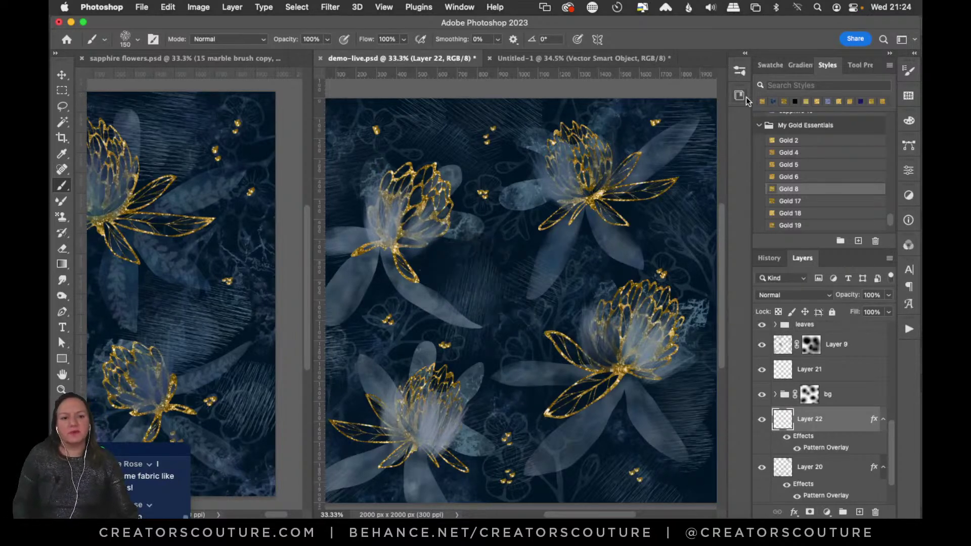
pyautogui.click(741, 72)
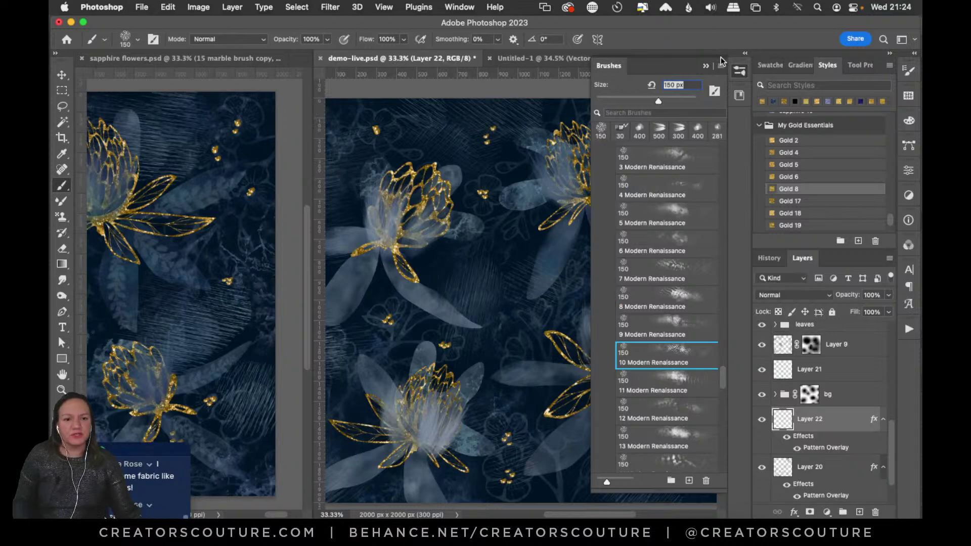
pyautogui.click(739, 71)
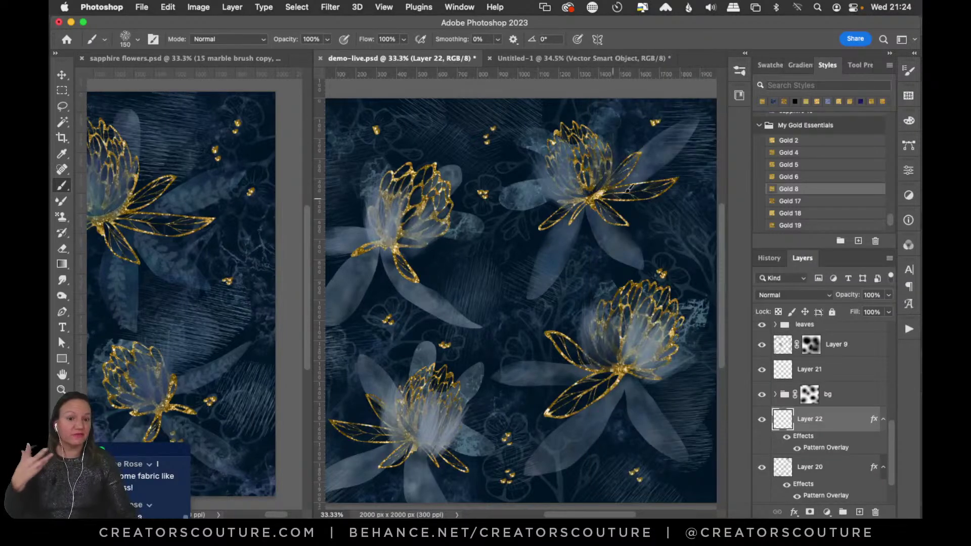
# Try the 12 Modern Renaissance brush with gold strokes around the upper-left flower on Layer 22, and clear the layer.
pyautogui.click(739, 72)
pyautogui.click(662, 406)
pyautogui.moveTo(472, 263); pyautogui.dragTo(495, 324)
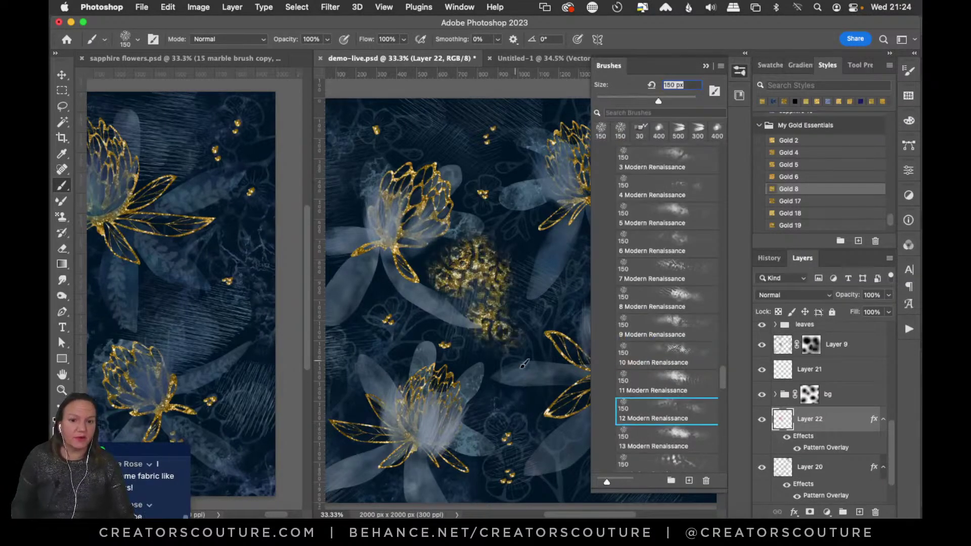
pyautogui.click(739, 71)
pyautogui.press('super+z')
pyautogui.moveTo(461, 252)
pyautogui.mouseDown()
pyautogui.moveTo(452, 271)
pyautogui.moveTo(524, 335)
pyautogui.mouseUp()
pyautogui.press('super+z')
pyautogui.moveTo(521, 225)
pyautogui.mouseDown()
pyautogui.moveTo(455, 252)
pyautogui.moveTo(424, 283)
pyautogui.moveTo(506, 314)
pyautogui.moveTo(523, 275)
pyautogui.mouseUp()
pyautogui.moveTo(349, 165)
pyautogui.mouseDown()
pyautogui.moveTo(376, 123)
pyautogui.moveTo(436, 152)
pyautogui.mouseUp()
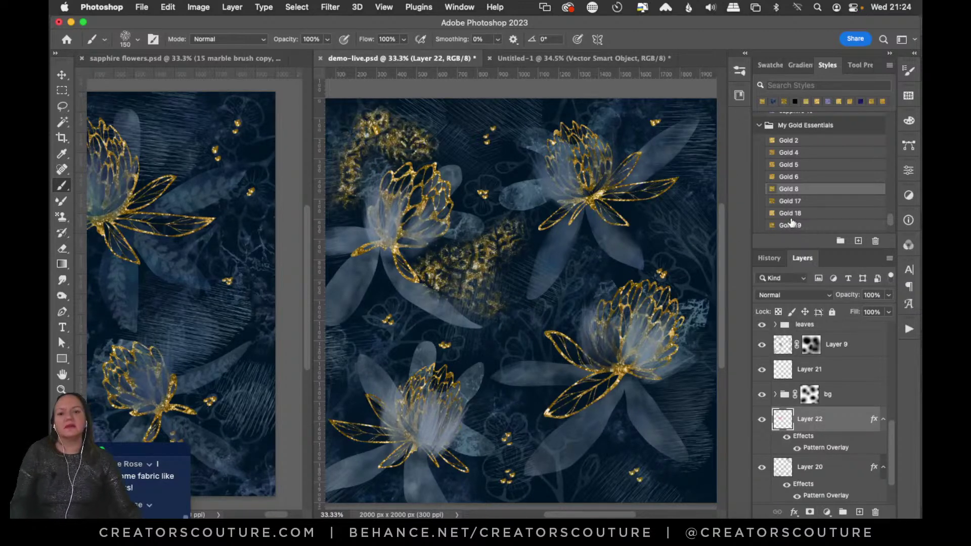
pyautogui.press('super+a')
pyautogui.press('Delete')
# Try the 17 Modern Renaissance brush with gold strokes on Layer 22 in the central gap, undoing the strokes.
pyautogui.click(739, 71)
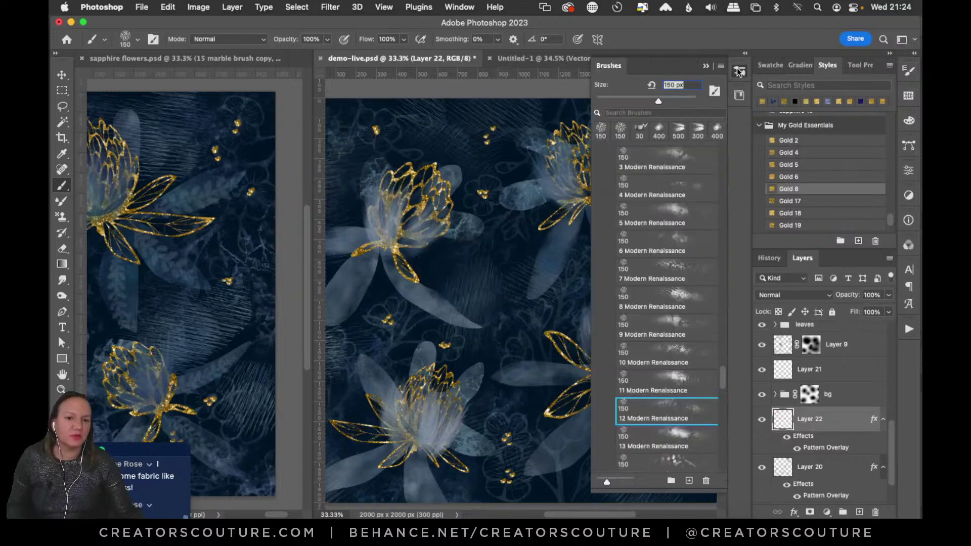
pyautogui.moveTo(724, 383); pyautogui.dragTo(720, 401)
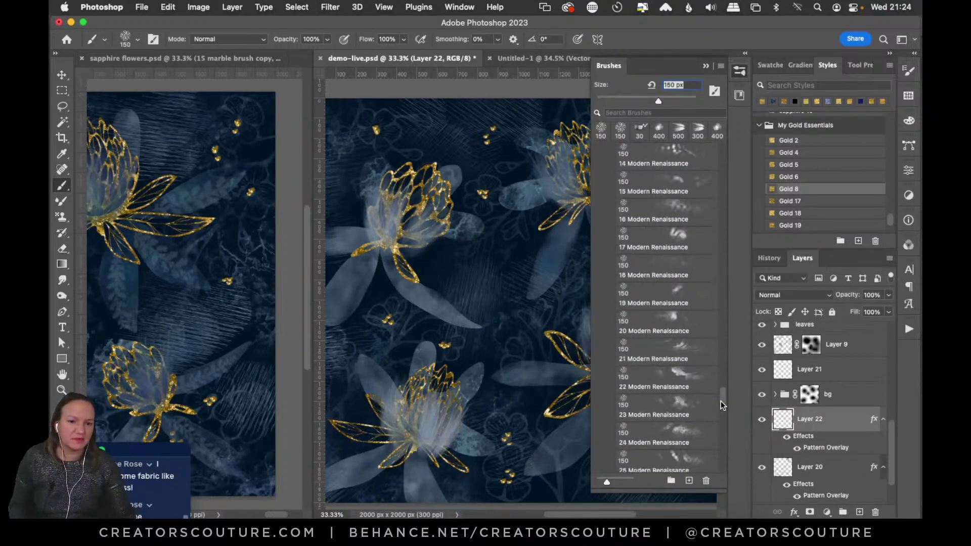
pyautogui.click(665, 332)
pyautogui.moveTo(493, 250); pyautogui.dragTo(506, 357)
pyautogui.click(739, 71)
pyautogui.press('super+z')
pyautogui.moveTo(440, 253)
pyautogui.mouseDown()
pyautogui.moveTo(505, 288)
pyautogui.moveTo(508, 395)
pyautogui.mouseUp()
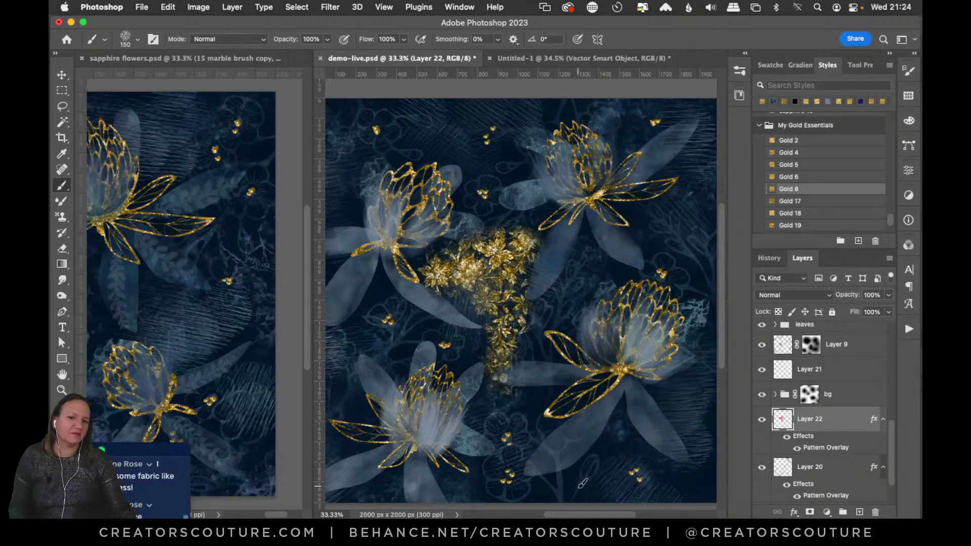
pyautogui.press('super+z')
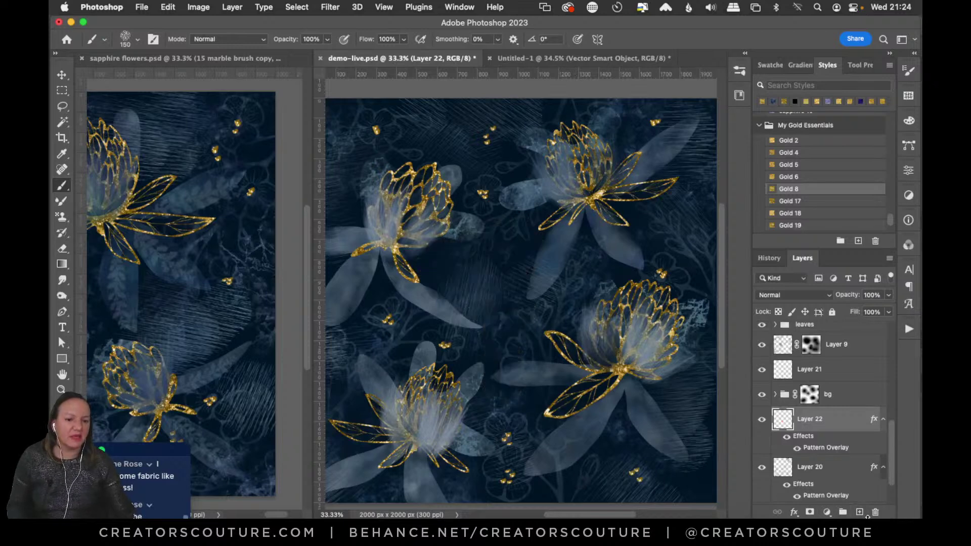
# Add a new layer above Layer 22 and test the brush there in red and in pale blue, undoing the strokes.
pyautogui.click(859, 512)
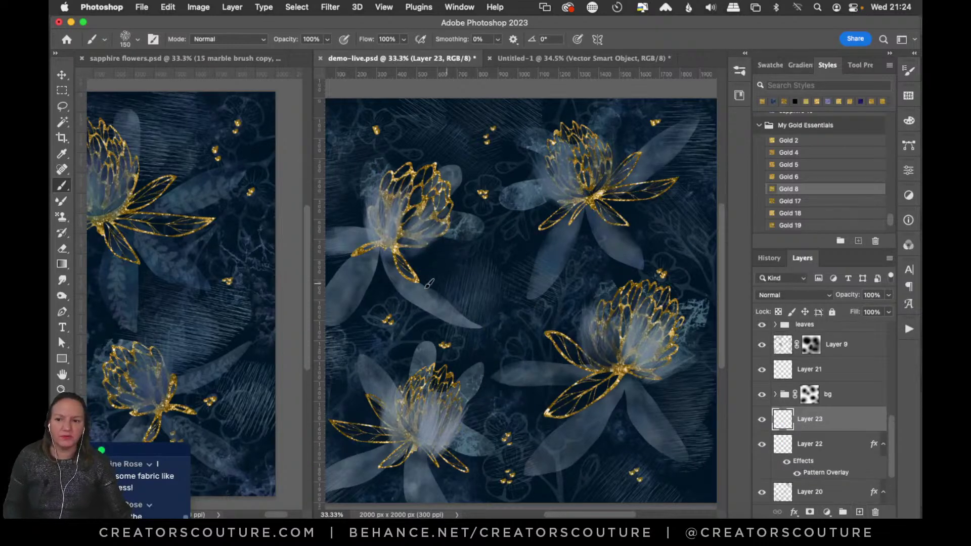
pyautogui.moveTo(440, 263)
pyautogui.mouseDown()
pyautogui.moveTo(516, 243)
pyautogui.moveTo(506, 275)
pyautogui.moveTo(535, 329)
pyautogui.mouseUp()
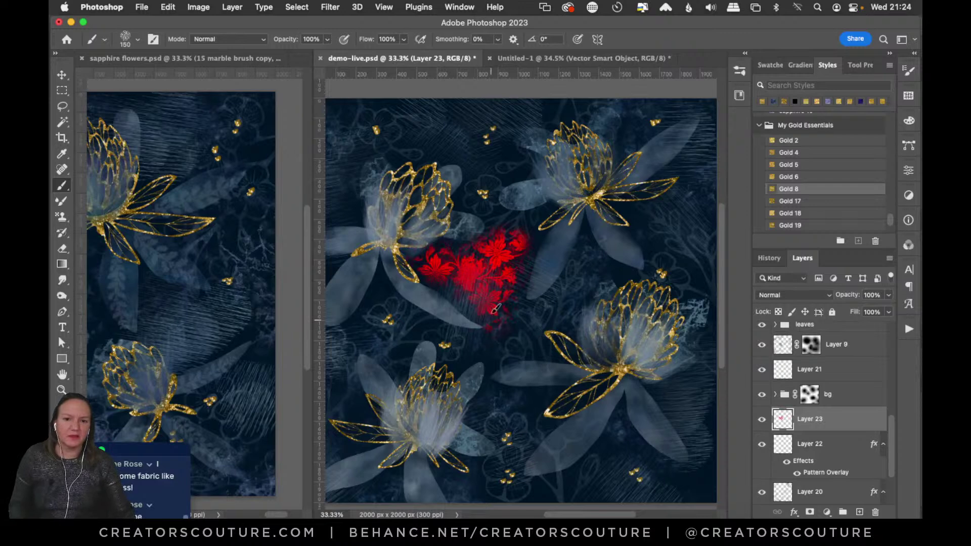
pyautogui.press('super+z')
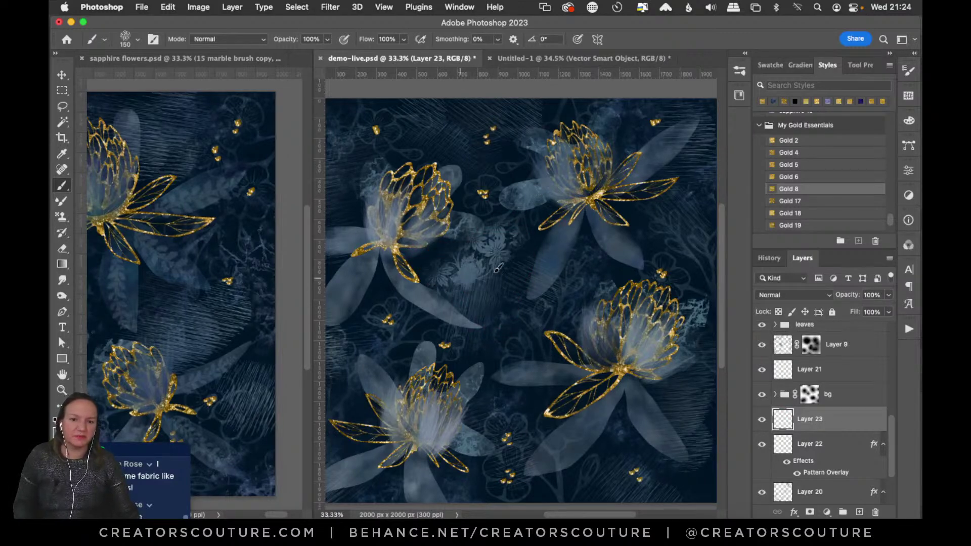
pyautogui.moveTo(480, 275); pyautogui.dragTo(534, 350)
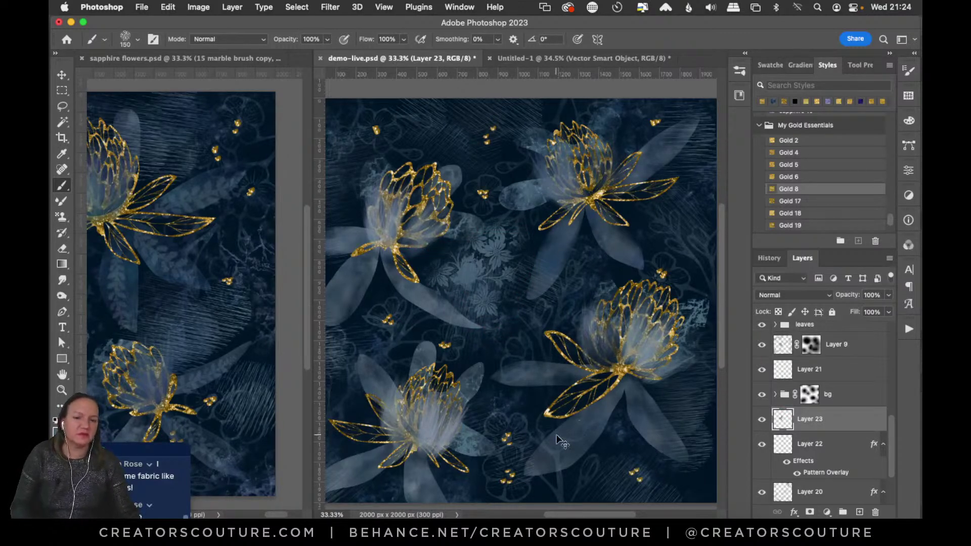
pyautogui.press('super+z')
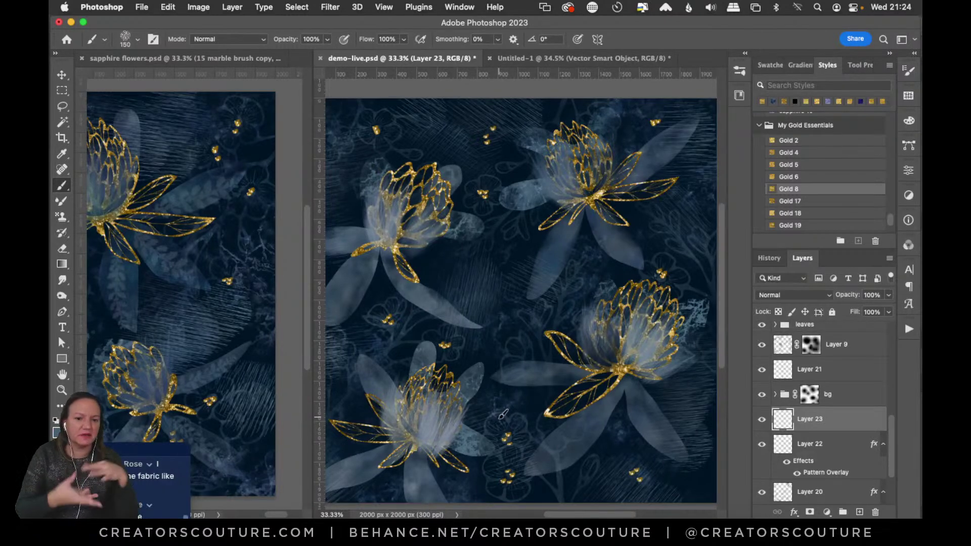
# Choose the 150 px 20 Modern Renaissance brush for painting on Layer 23.
pyautogui.click(739, 70)
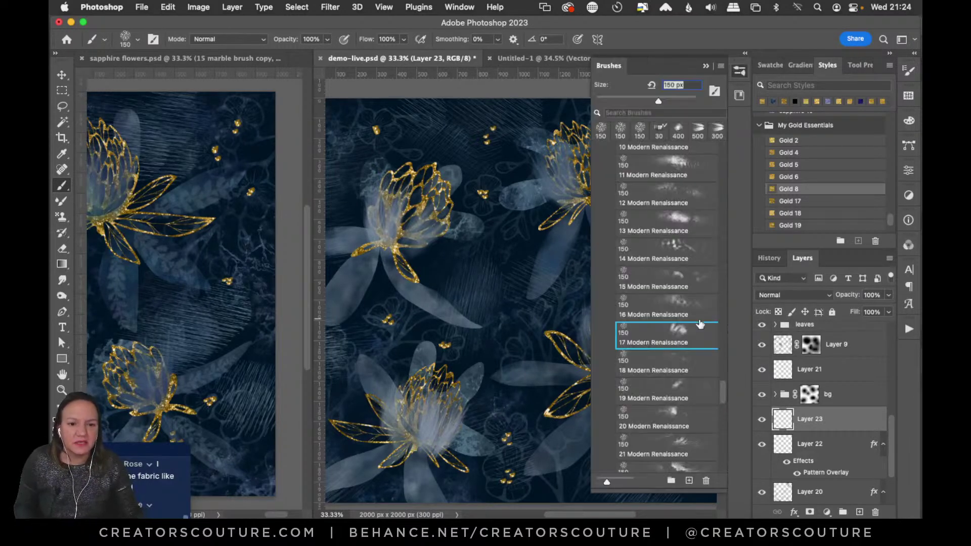
pyautogui.click(669, 423)
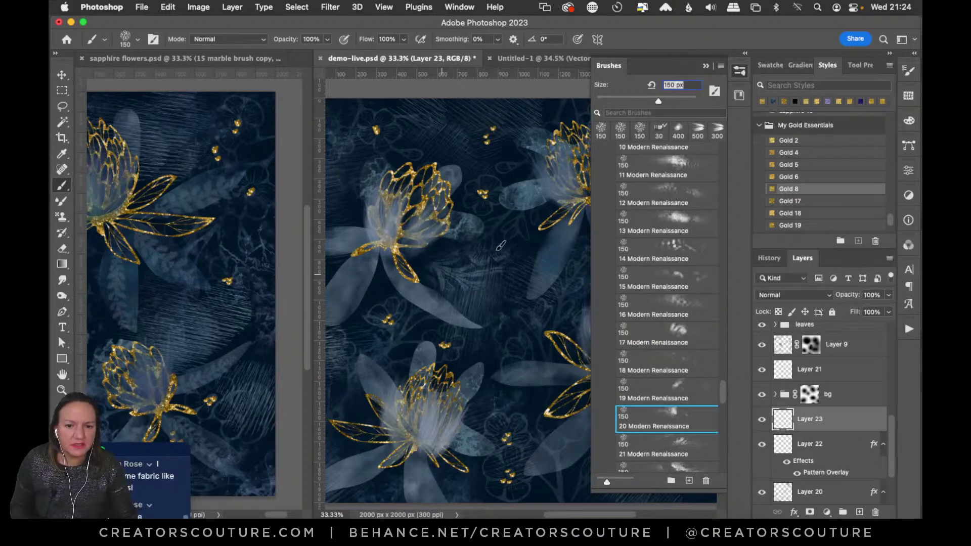
pyautogui.click(740, 71)
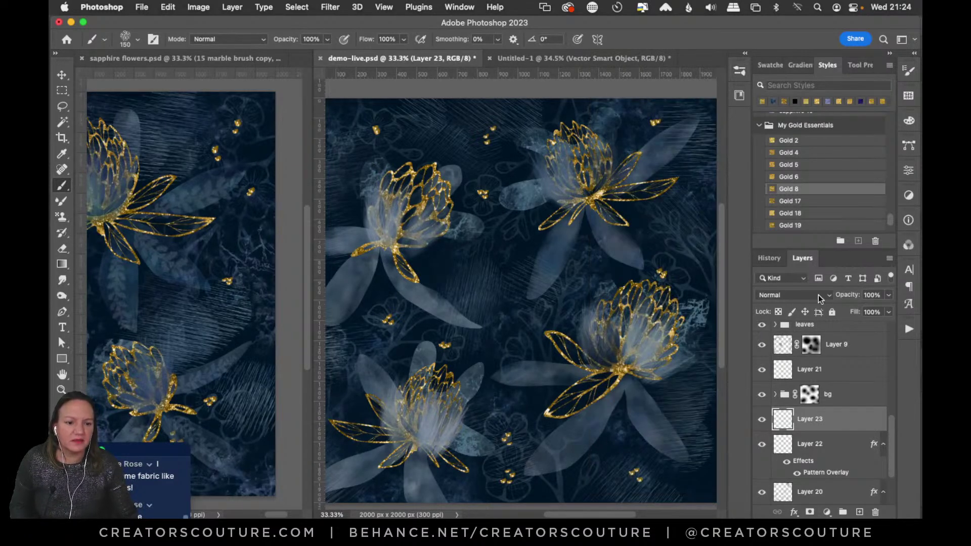
# Hide Layer 9 and Layer 20, checking the visibility of the bg group, Layer 23 and Layer 22.
pyautogui.click(765, 397)
pyautogui.click(763, 398)
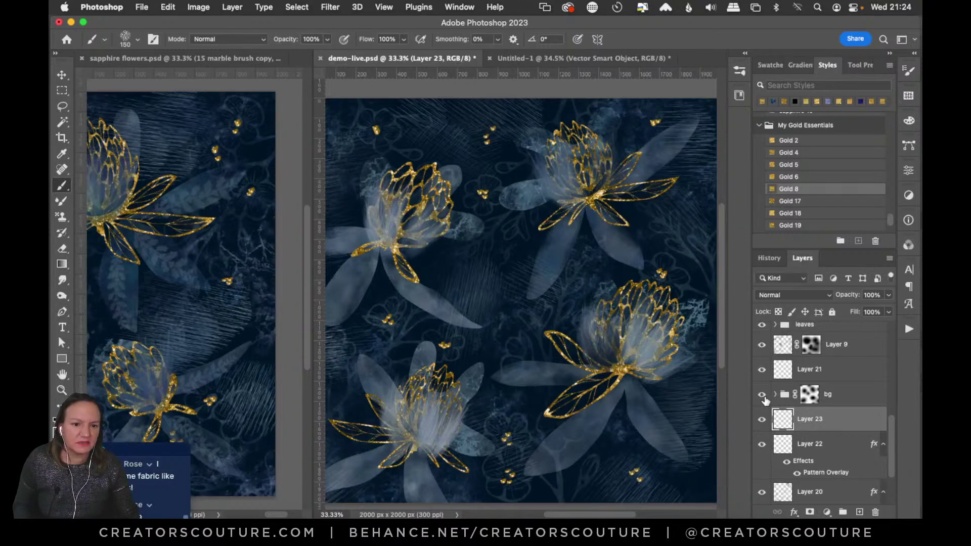
pyautogui.click(760, 345)
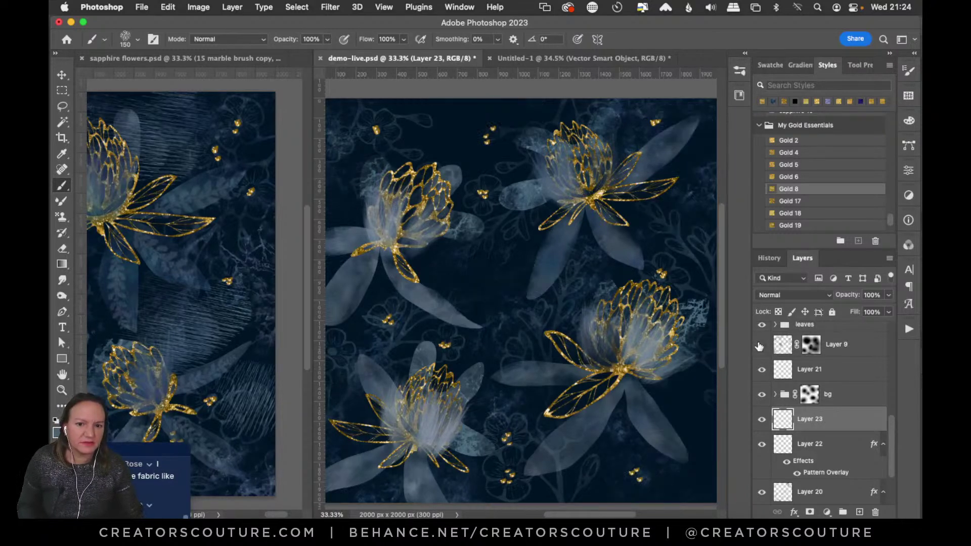
pyautogui.click(759, 420)
pyautogui.click(760, 421)
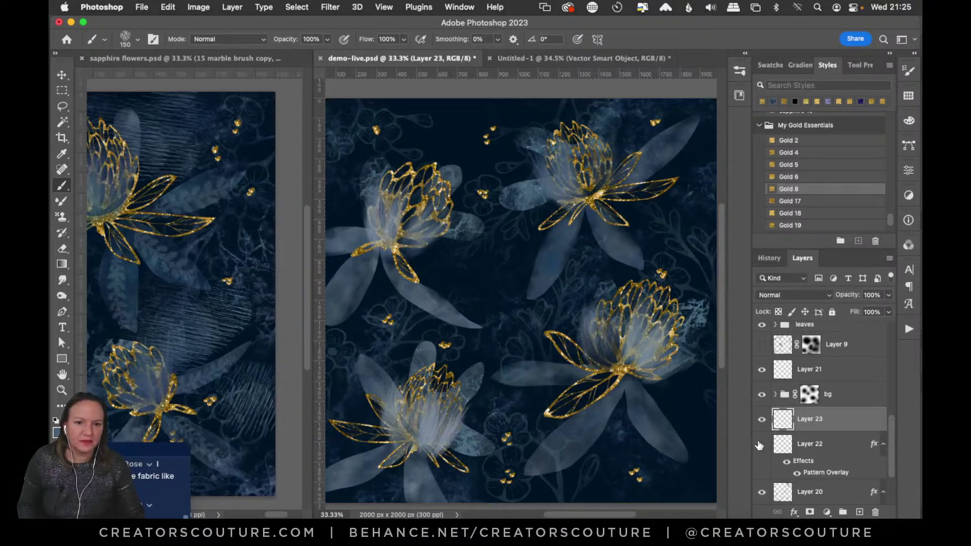
pyautogui.click(761, 445)
pyautogui.click(762, 447)
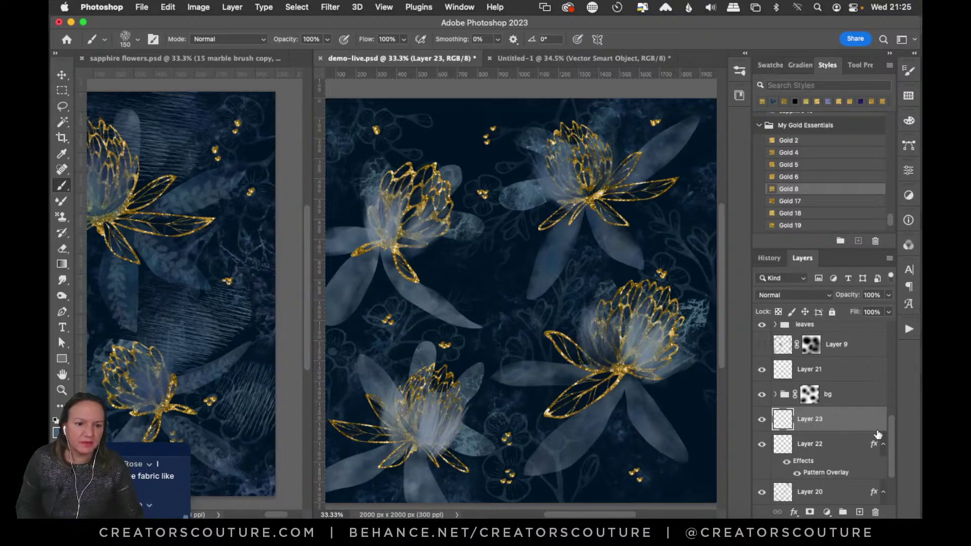
pyautogui.moveTo(891, 438); pyautogui.dragTo(891, 451)
pyautogui.click(763, 462)
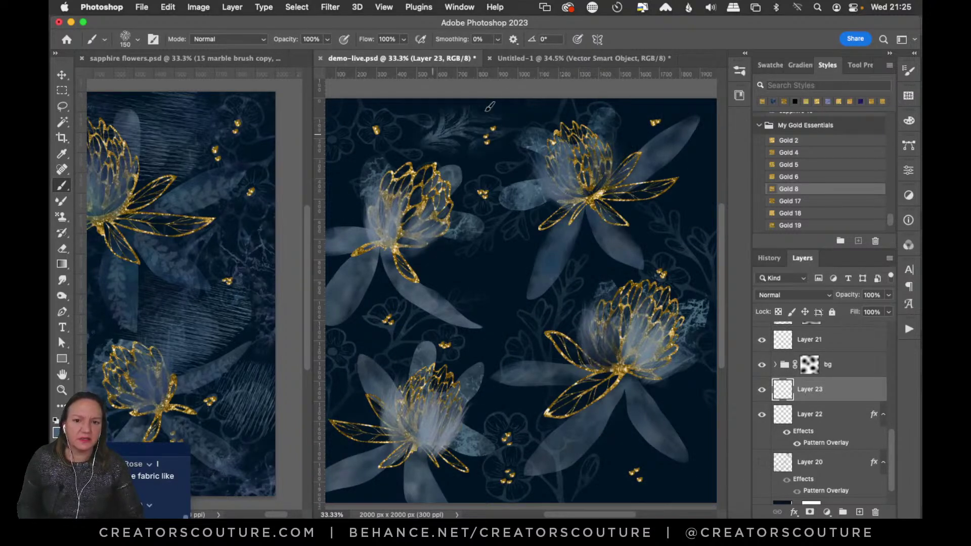
# Paint pale blue Renaissance ornaments on Layer 23 across the dark background gaps between and around the main flowers.
pyautogui.moveTo(405, 113)
pyautogui.mouseDown()
pyautogui.moveTo(408, 136)
pyautogui.moveTo(515, 115)
pyautogui.moveTo(412, 133)
pyautogui.moveTo(471, 139)
pyautogui.moveTo(493, 174)
pyautogui.moveTo(381, 167)
pyautogui.moveTo(370, 198)
pyautogui.mouseUp()
pyautogui.press('super+z')
pyautogui.click(336, 202)
pyautogui.moveTo(432, 272)
pyautogui.mouseDown()
pyautogui.moveTo(515, 254)
pyautogui.moveTo(447, 285)
pyautogui.moveTo(496, 326)
pyautogui.mouseUp()
pyautogui.moveTo(609, 118)
pyautogui.mouseDown()
pyautogui.moveTo(681, 110)
pyautogui.moveTo(660, 133)
pyautogui.moveTo(711, 142)
pyautogui.moveTo(681, 175)
pyautogui.moveTo(704, 185)
pyautogui.moveTo(723, 253)
pyautogui.mouseUp()
pyautogui.moveTo(357, 348)
pyautogui.mouseDown()
pyautogui.moveTo(367, 325)
pyautogui.moveTo(393, 353)
pyautogui.moveTo(353, 367)
pyautogui.moveTo(349, 408)
pyautogui.mouseUp()
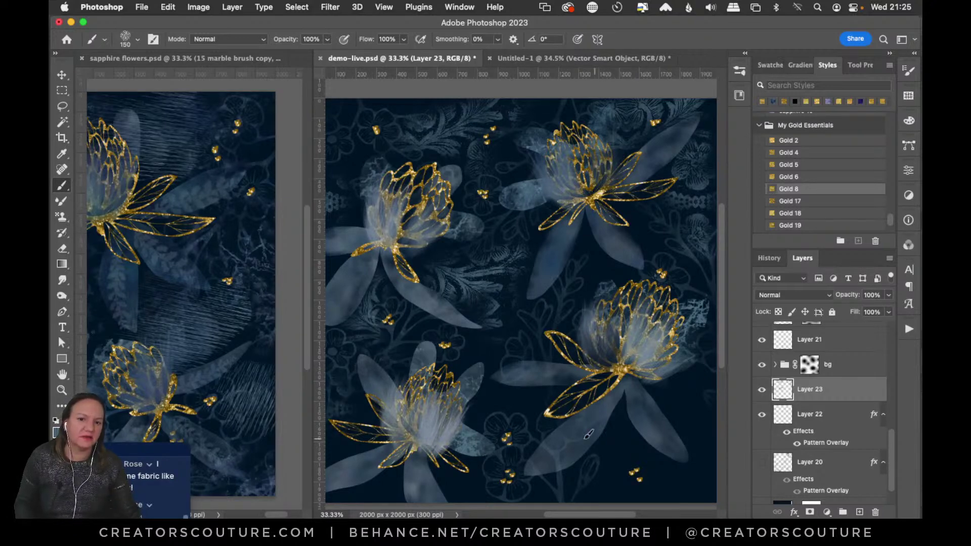
pyautogui.moveTo(563, 245)
pyautogui.mouseDown()
pyautogui.moveTo(634, 250)
pyautogui.moveTo(675, 283)
pyautogui.mouseUp()
pyautogui.moveTo(683, 421)
pyautogui.mouseDown()
pyautogui.moveTo(721, 457)
pyautogui.moveTo(689, 388)
pyautogui.moveTo(704, 459)
pyautogui.moveTo(631, 452)
pyautogui.moveTo(602, 492)
pyautogui.moveTo(603, 460)
pyautogui.moveTo(675, 505)
pyautogui.moveTo(711, 499)
pyautogui.moveTo(657, 465)
pyautogui.mouseUp()
pyautogui.moveTo(507, 416); pyautogui.dragTo(497, 341)
pyautogui.moveTo(506, 459)
pyautogui.mouseDown()
pyautogui.moveTo(500, 499)
pyautogui.moveTo(456, 496)
pyautogui.moveTo(470, 486)
pyautogui.moveTo(491, 510)
pyautogui.moveTo(379, 488)
pyautogui.mouseUp()
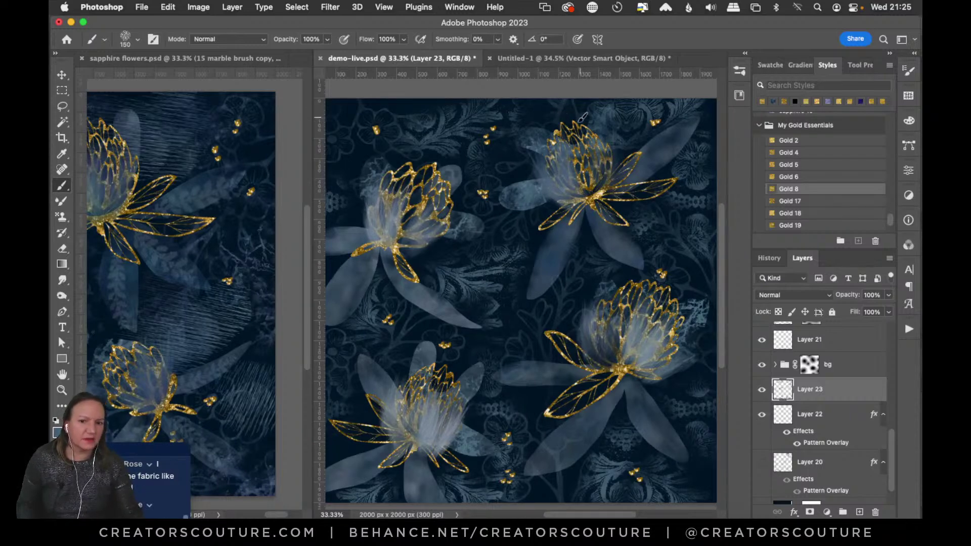
pyautogui.moveTo(538, 120); pyautogui.dragTo(545, 104)
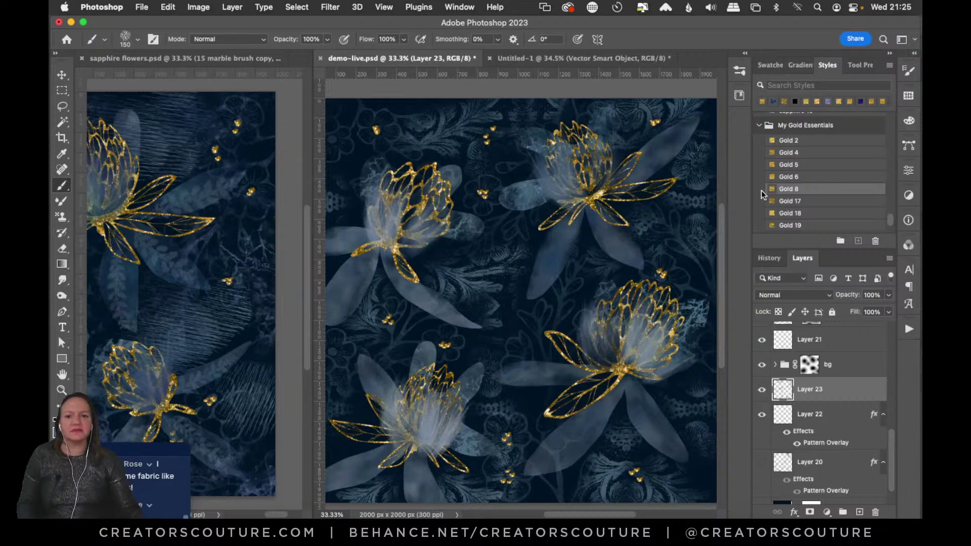
pyautogui.moveTo(347, 164); pyautogui.dragTo(350, 204)
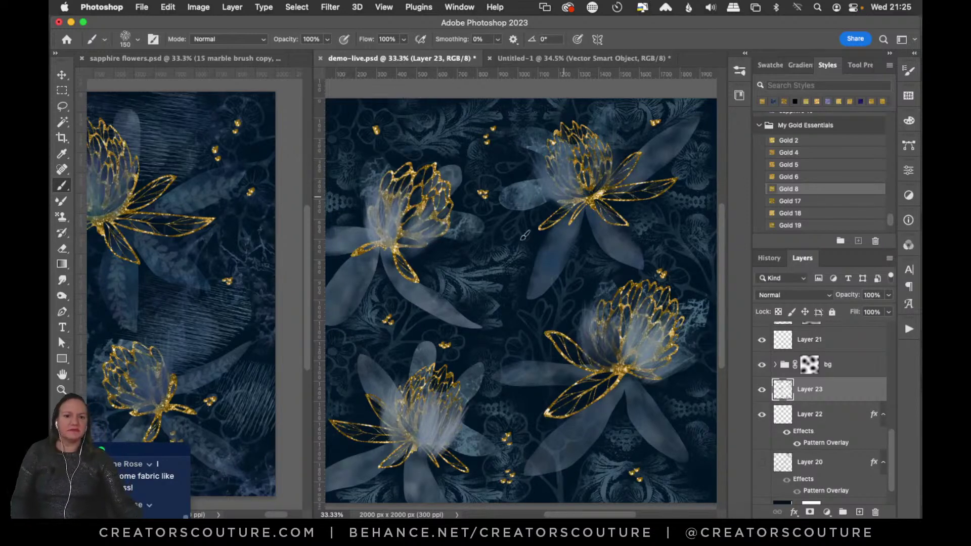
pyautogui.click(499, 322)
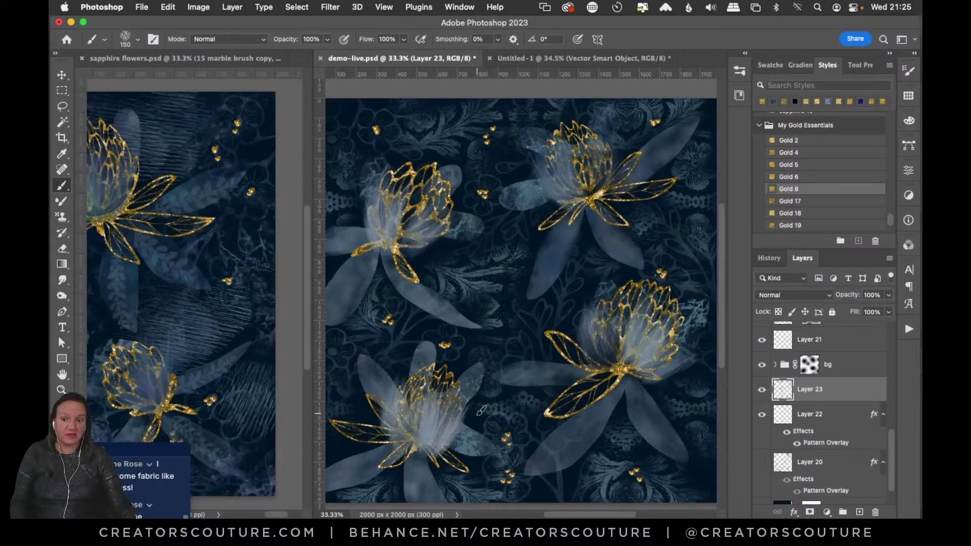
pyautogui.moveTo(133, 453)
pyautogui.mouseDown()
pyautogui.moveTo(151, 386)
pyautogui.moveTo(140, 446)
pyautogui.mouseUp()
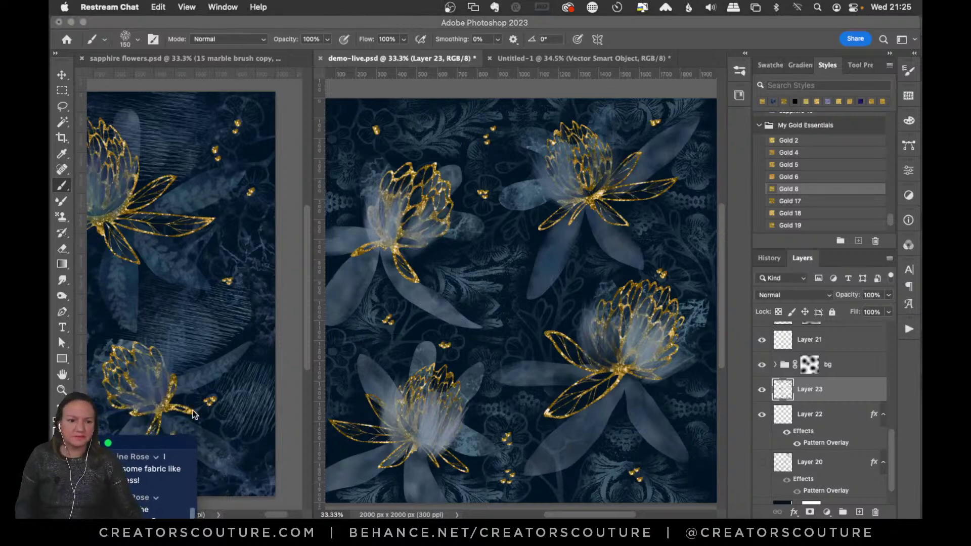
# Save demo-live.psd and compare the artwork with Layer 23 hidden and shown.
pyautogui.click(403, 364)
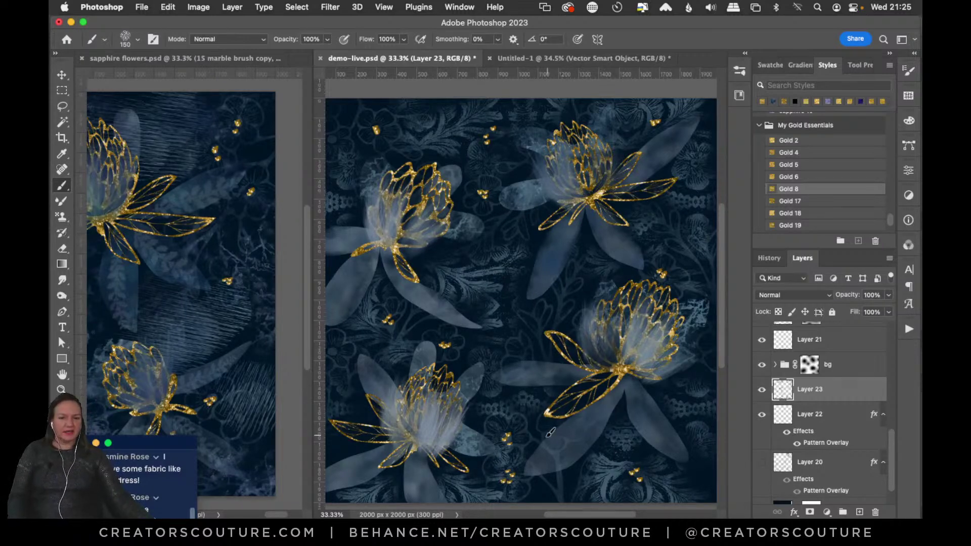
pyautogui.press('super+s')
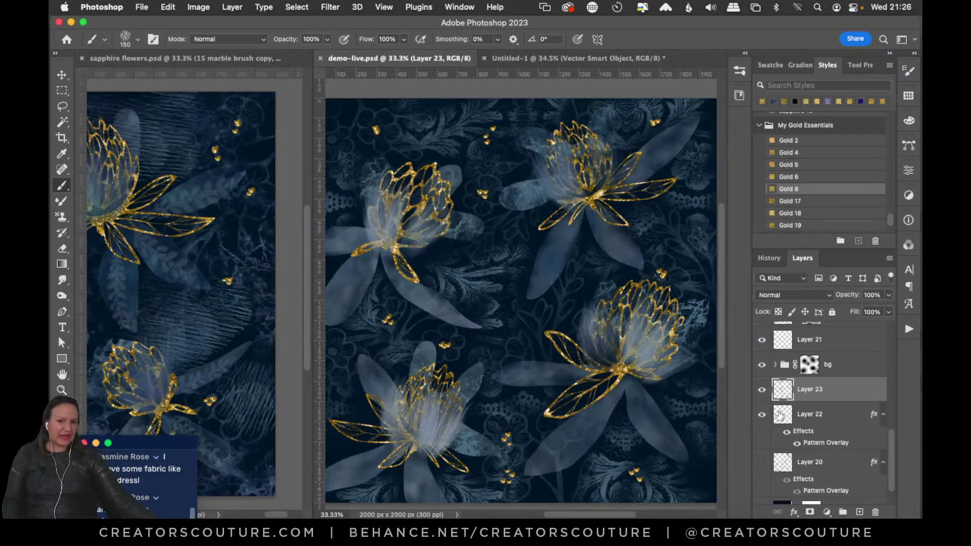
pyautogui.click(762, 389)
pyautogui.click(762, 390)
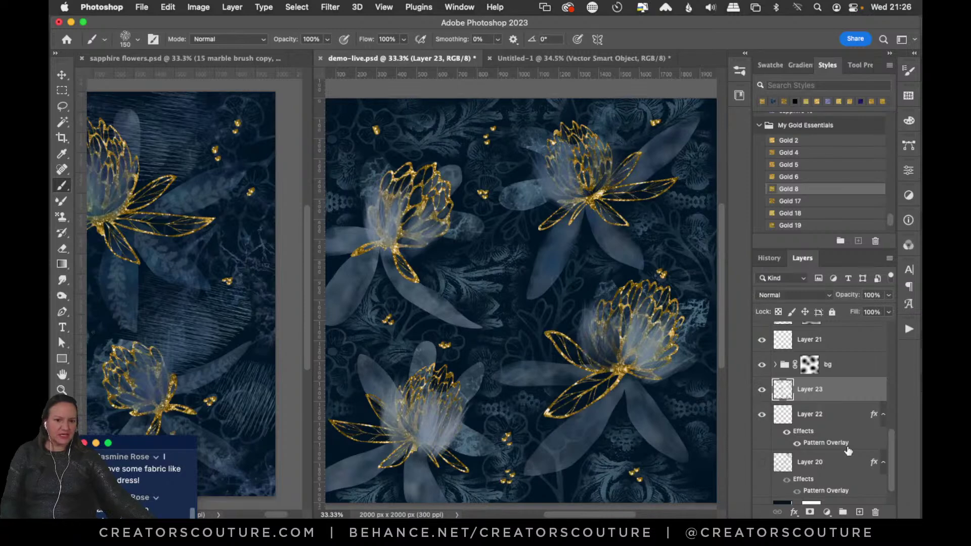
# Add a new layer directly above Color Fill 1 and apply the Gold 8 style to it.
pyautogui.scroll(-3, 893, 450)
pyautogui.click(843, 468)
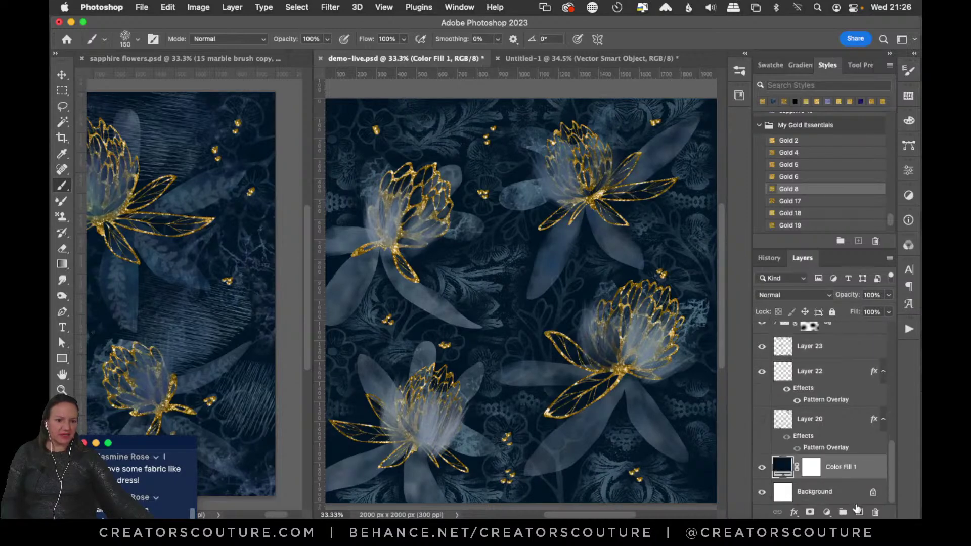
pyautogui.click(859, 512)
pyautogui.click(795, 190)
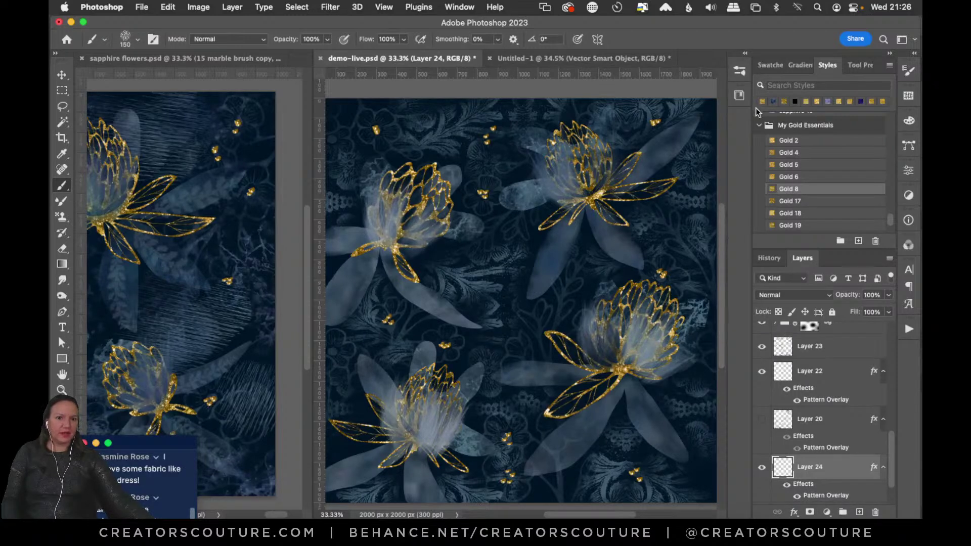
# Choose the 150 px 21 Modern Renaissance brush and paint gold ornaments on Layer 24 above the upper-left flower.
pyautogui.click(741, 70)
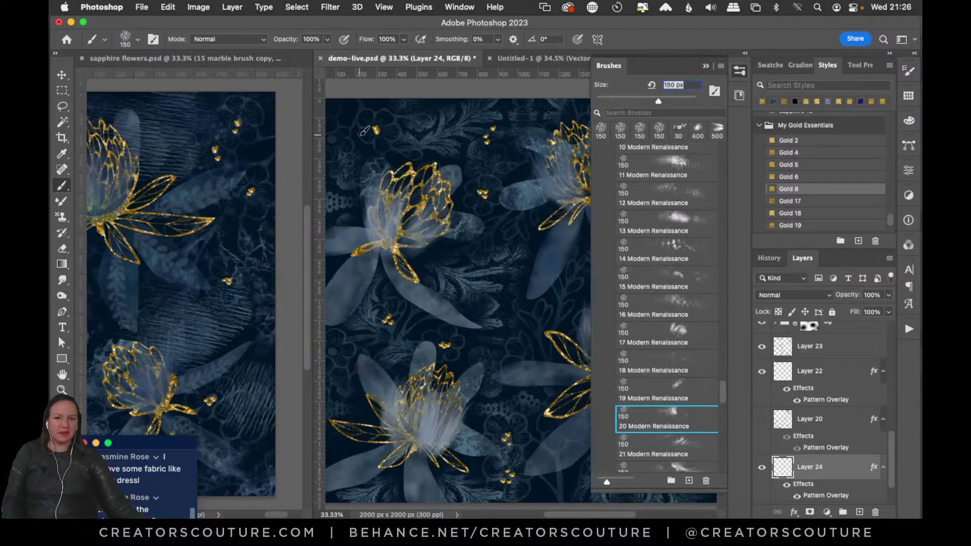
pyautogui.click(652, 445)
pyautogui.moveTo(405, 134); pyautogui.dragTo(353, 130)
pyautogui.press('super+z')
pyautogui.moveTo(422, 115); pyautogui.dragTo(471, 168)
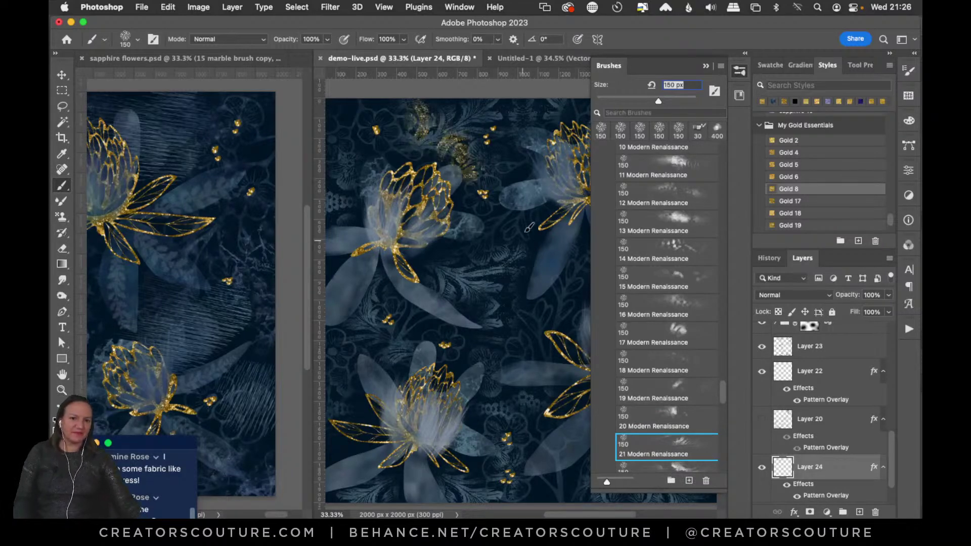
pyautogui.click(739, 70)
pyautogui.click(739, 71)
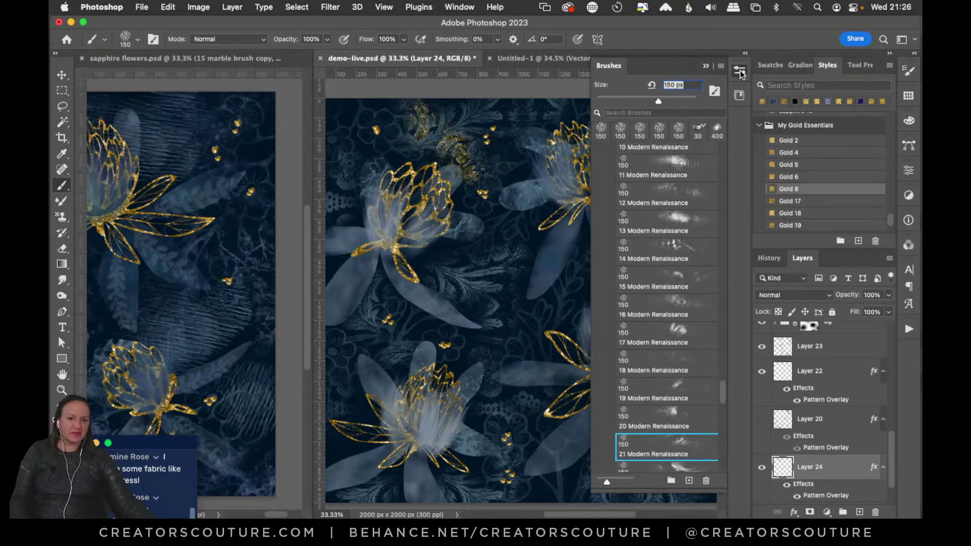
pyautogui.click(739, 72)
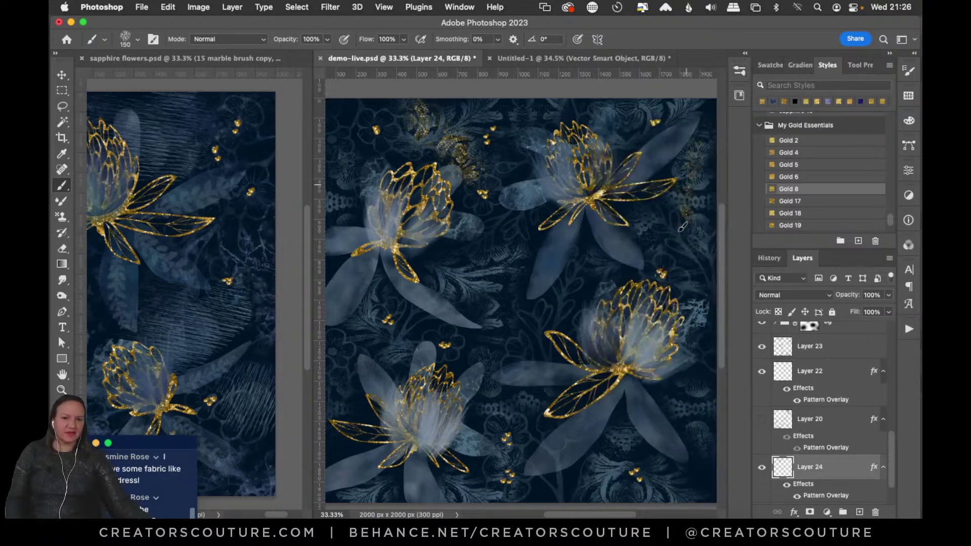
# Paint more gold ornaments on Layer 24 between the upper flowers, along the upper-left and right edges, and above the lower-left flower.
pyautogui.moveTo(524, 228); pyautogui.dragTo(519, 300)
pyautogui.press('super+z')
pyautogui.moveTo(529, 235); pyautogui.dragTo(520, 291)
pyautogui.moveTo(351, 176)
pyautogui.mouseDown()
pyautogui.moveTo(327, 163)
pyautogui.moveTo(360, 96)
pyautogui.mouseUp()
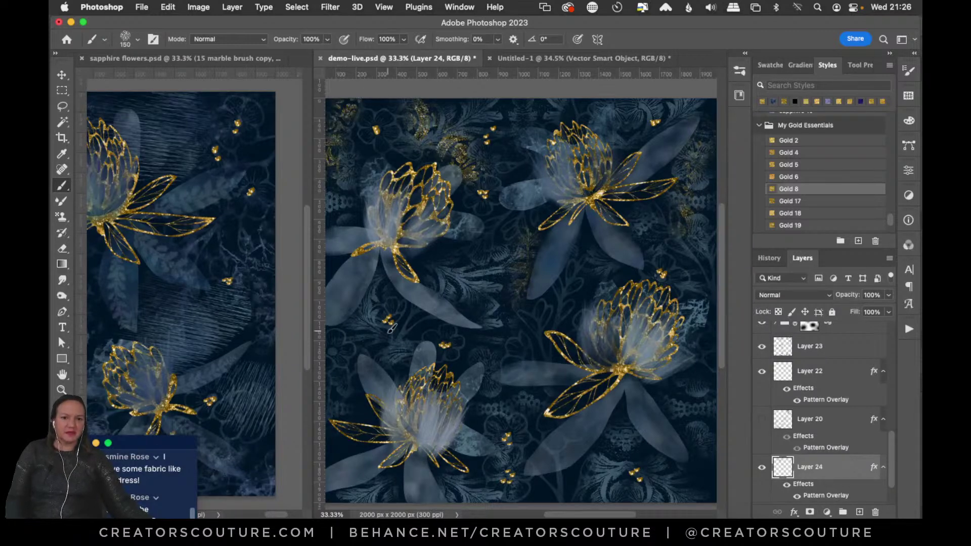
pyautogui.moveTo(359, 343)
pyautogui.mouseDown()
pyautogui.moveTo(410, 356)
pyautogui.moveTo(453, 331)
pyautogui.mouseUp()
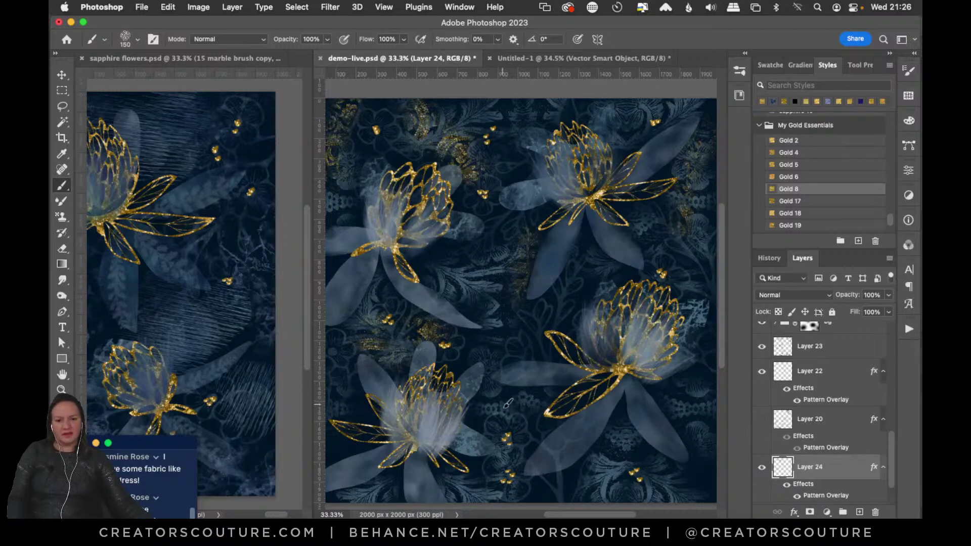
# Enlarge the brush to 200 px and stamp gold ornaments on Layer 24 in the gaps around the lower-right flower.
pyautogui.press(']')
pyautogui.press(']')
pyautogui.click(526, 326)
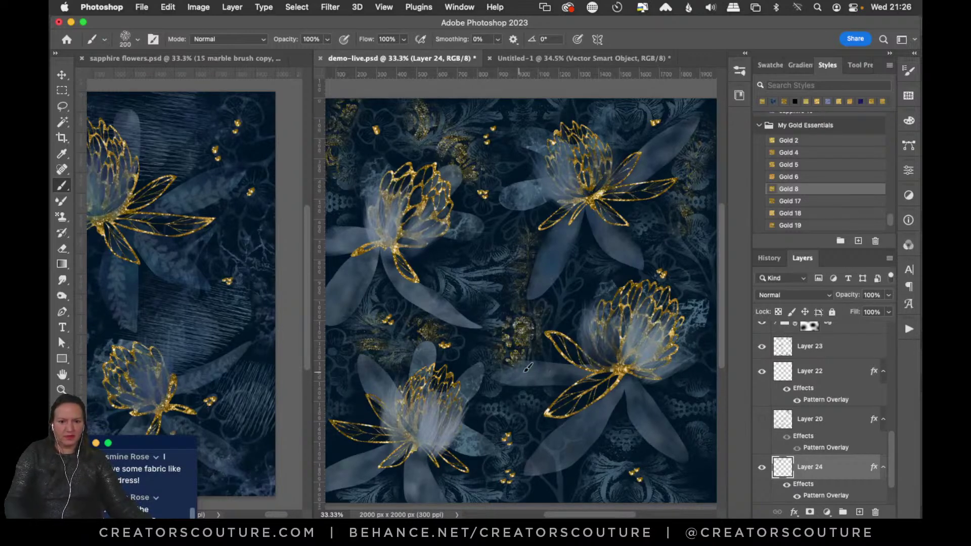
pyautogui.hotkey('ctrl', 'z')
pyautogui.click(538, 318)
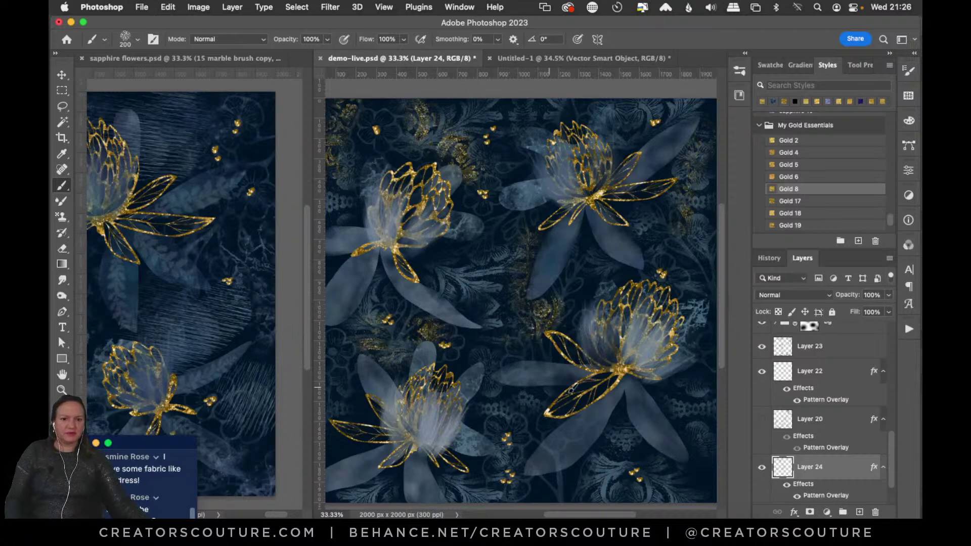
pyautogui.click(697, 378)
pyautogui.click(529, 401)
# Stamp gold ornaments on Layer 24 at the canvas's lower left edge and along its bottom edge, replacing the first left-edge stroke.
pyautogui.scroll(-2, 890, 448)
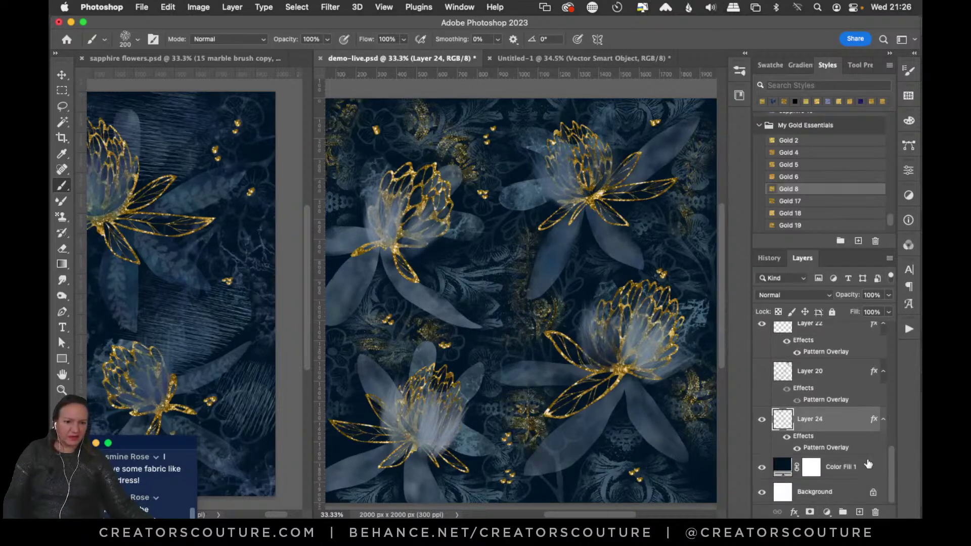
pyautogui.moveTo(341, 404); pyautogui.dragTo(333, 449)
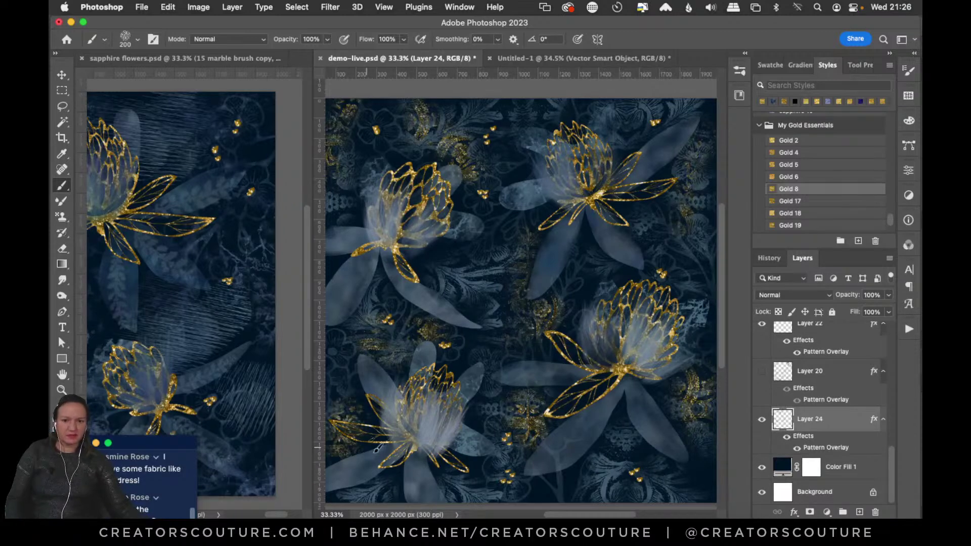
pyautogui.press('super+z')
pyautogui.click(342, 450)
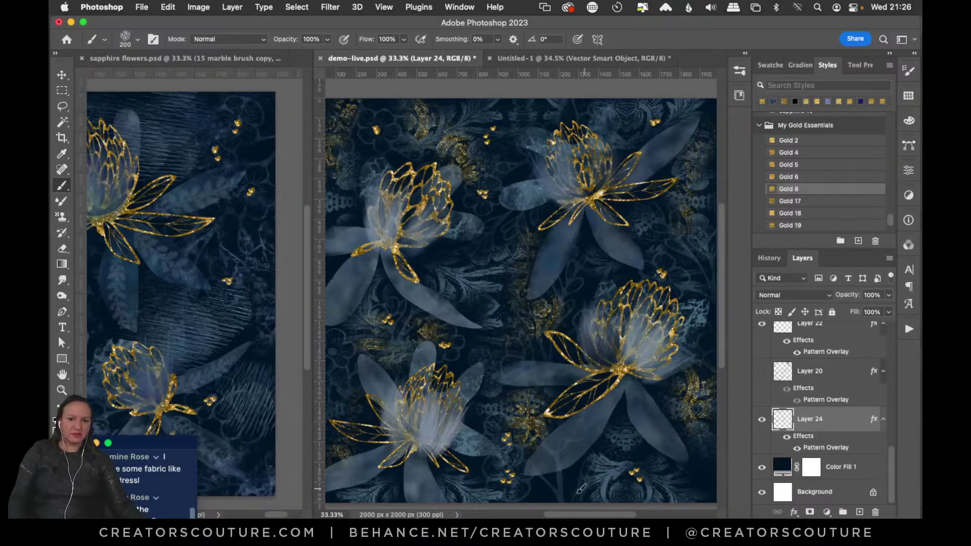
pyautogui.moveTo(528, 496); pyautogui.dragTo(566, 478)
pyautogui.click(687, 484)
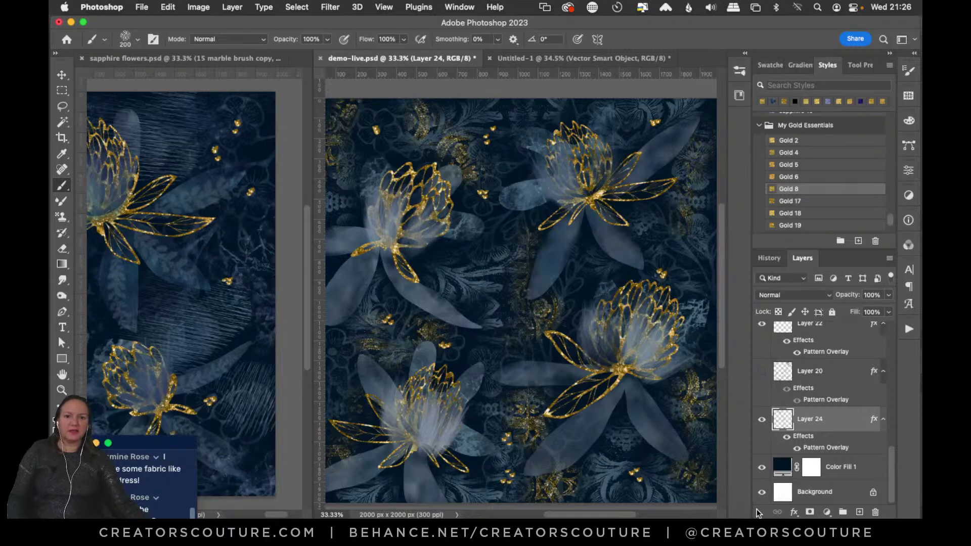
# Compare the artwork with and without Layer 24, save the file, and leave Layer 24 hidden.
pyautogui.click(762, 419)
pyautogui.click(761, 419)
pyautogui.press('super+s')
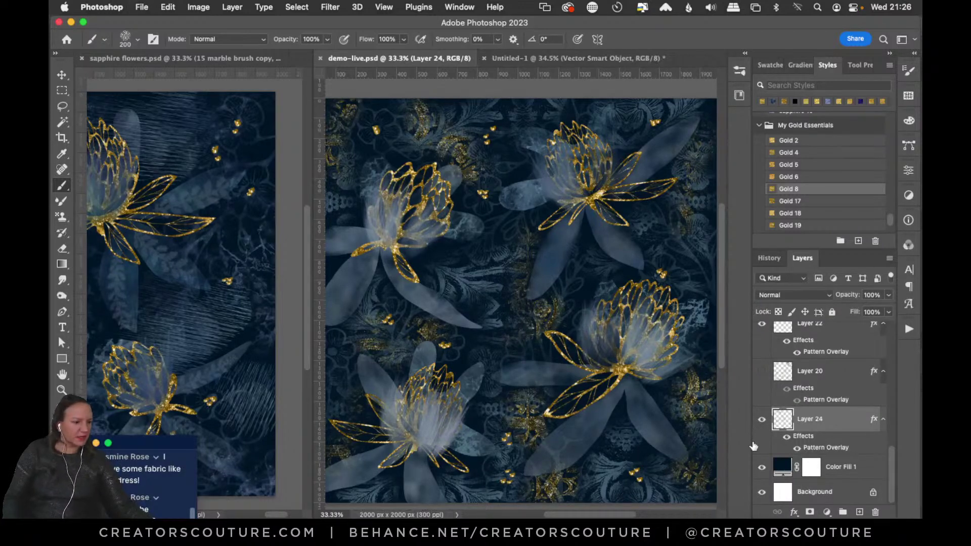
pyautogui.click(762, 428)
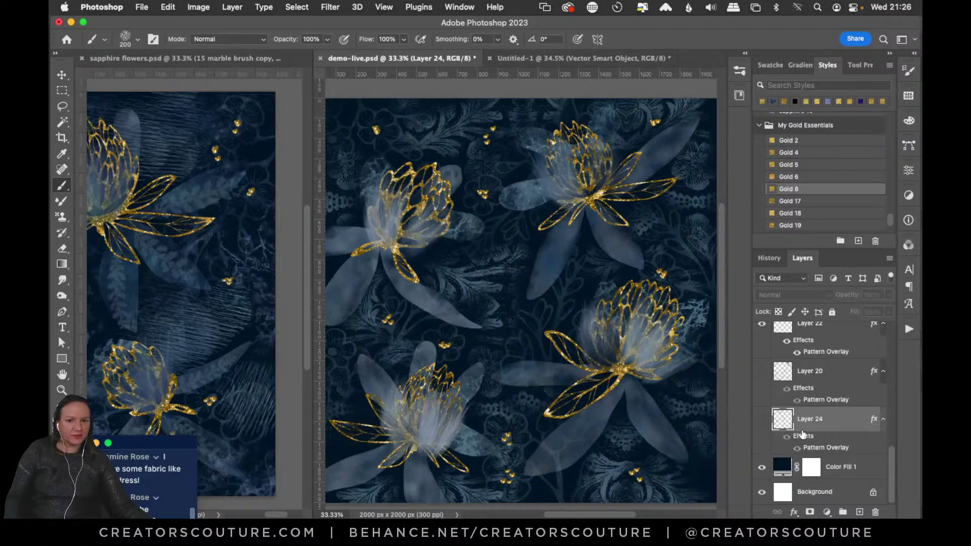
# Duplicate the hidden Layer 24, clear the copy's pixels and make the empty copy visible.
pyautogui.press('super+j')
pyautogui.press('super+a')
pyautogui.click(761, 419)
pyautogui.press('super+d')
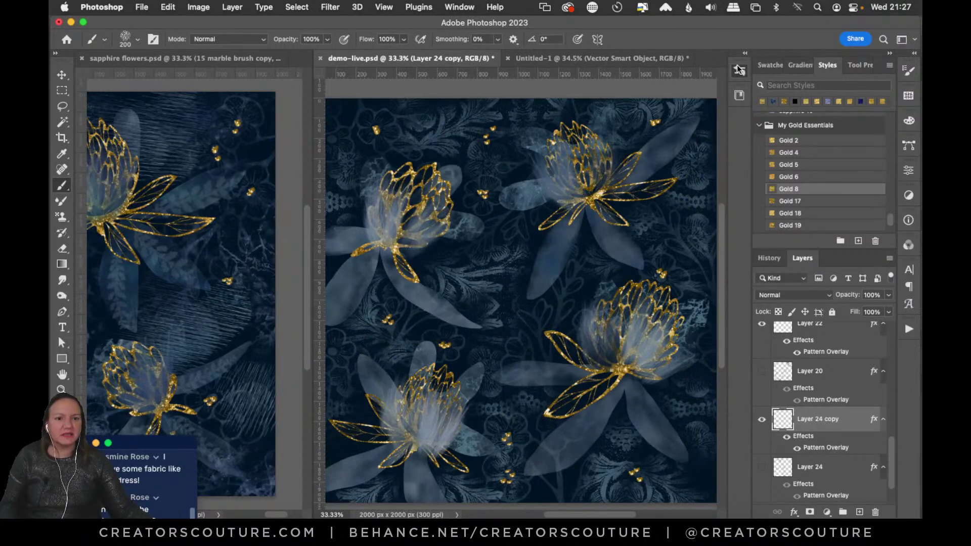
# Choose the 150 px 29 Modern Renaissance brush and undo a test stroke on Layer 24 copy.
pyautogui.click(738, 68)
pyautogui.moveTo(726, 395); pyautogui.dragTo(721, 415)
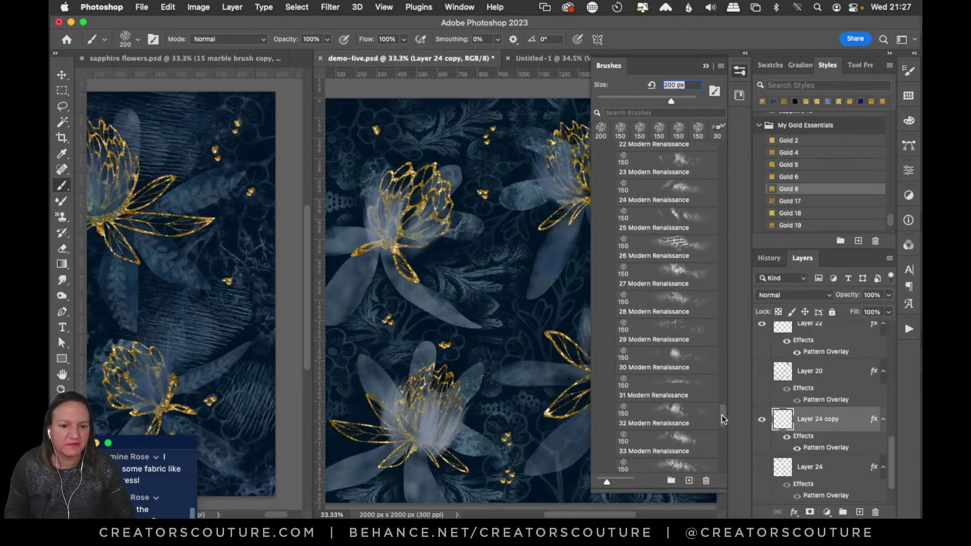
pyautogui.click(656, 353)
pyautogui.moveTo(499, 348)
pyautogui.mouseDown()
pyautogui.moveTo(496, 328)
pyautogui.moveTo(508, 385)
pyautogui.mouseUp()
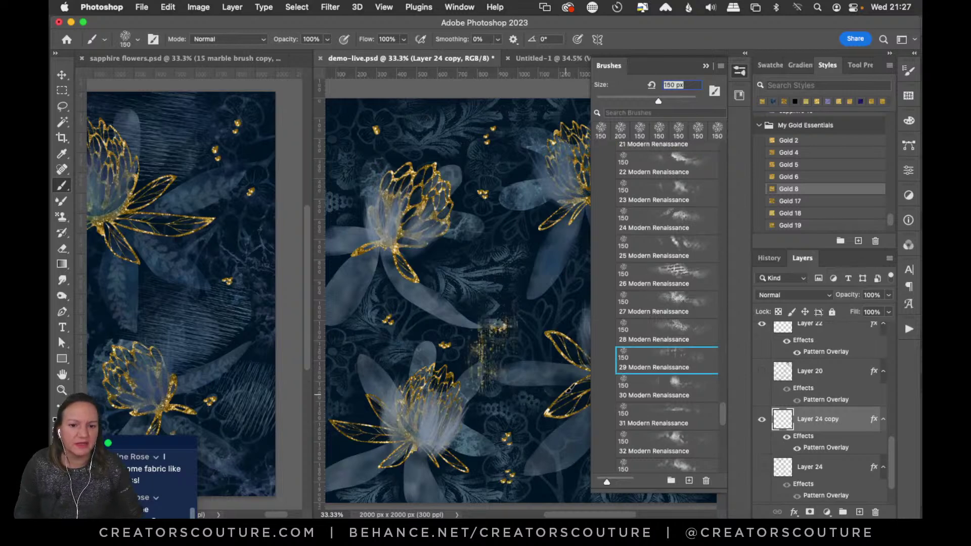
pyautogui.press('super+z')
# Try gold texture strokes across the canvas's upper area on Layer 24 copy and undo them.
pyautogui.click(739, 71)
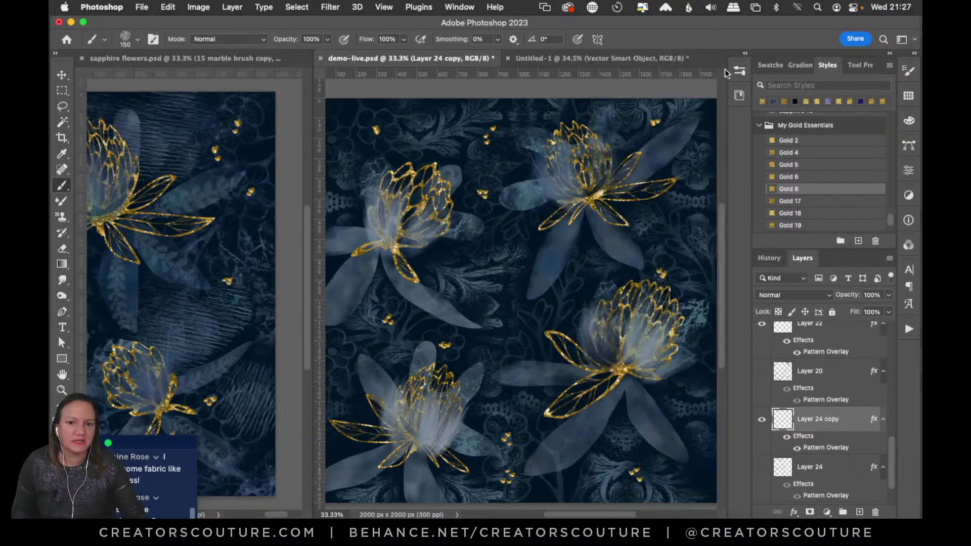
pyautogui.moveTo(331, 151)
pyautogui.mouseDown()
pyautogui.moveTo(393, 148)
pyautogui.moveTo(427, 124)
pyautogui.mouseUp()
pyautogui.press('super+z')
pyautogui.moveTo(521, 106)
pyautogui.mouseDown()
pyautogui.moveTo(507, 156)
pyautogui.moveTo(438, 137)
pyautogui.moveTo(343, 138)
pyautogui.moveTo(333, 120)
pyautogui.moveTo(347, 181)
pyautogui.mouseUp()
pyautogui.press('super+z')
# Paint gold 29 Modern Renaissance texture on Layer 24 copy in the background gaps around and between the flowers.
pyautogui.moveTo(351, 97); pyautogui.dragTo(349, 170)
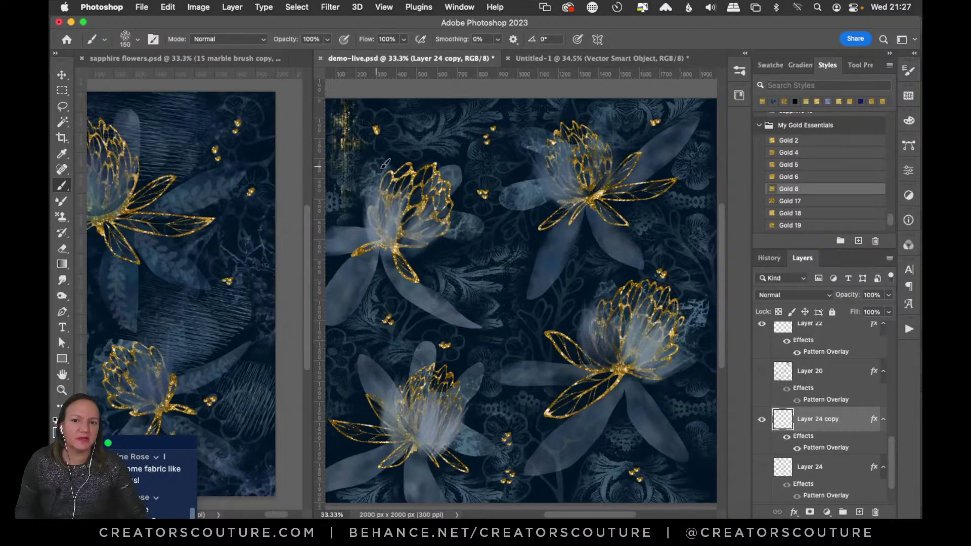
pyautogui.press('super+z')
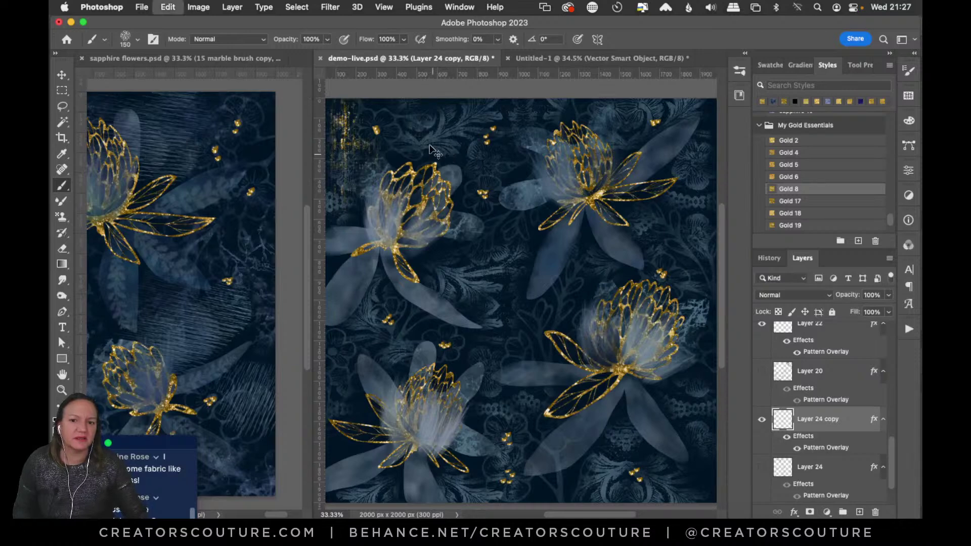
pyautogui.moveTo(434, 120)
pyautogui.mouseDown()
pyautogui.moveTo(437, 153)
pyautogui.moveTo(506, 200)
pyautogui.moveTo(520, 251)
pyautogui.mouseUp()
pyautogui.moveTo(477, 213); pyautogui.dragTo(506, 305)
pyautogui.moveTo(454, 281); pyautogui.dragTo(510, 298)
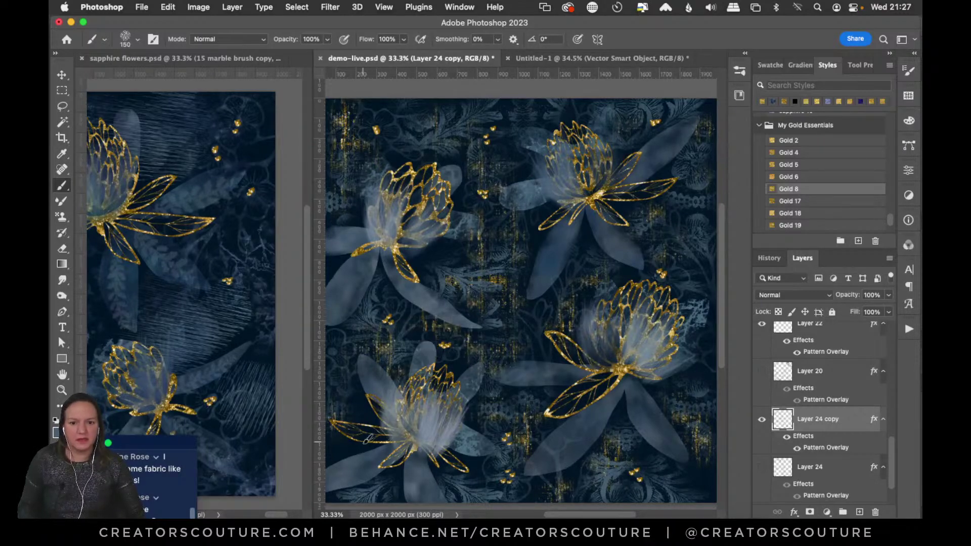
# Save the file, compare the gold textures of Layer 24 and Layer 24 copy, and leave both layers hidden.
pyautogui.press('super+s')
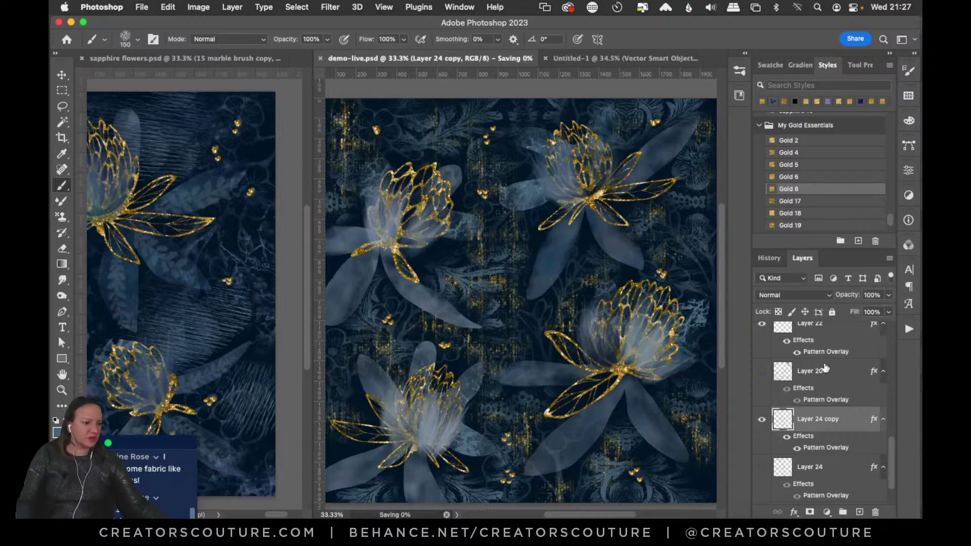
pyautogui.click(761, 427)
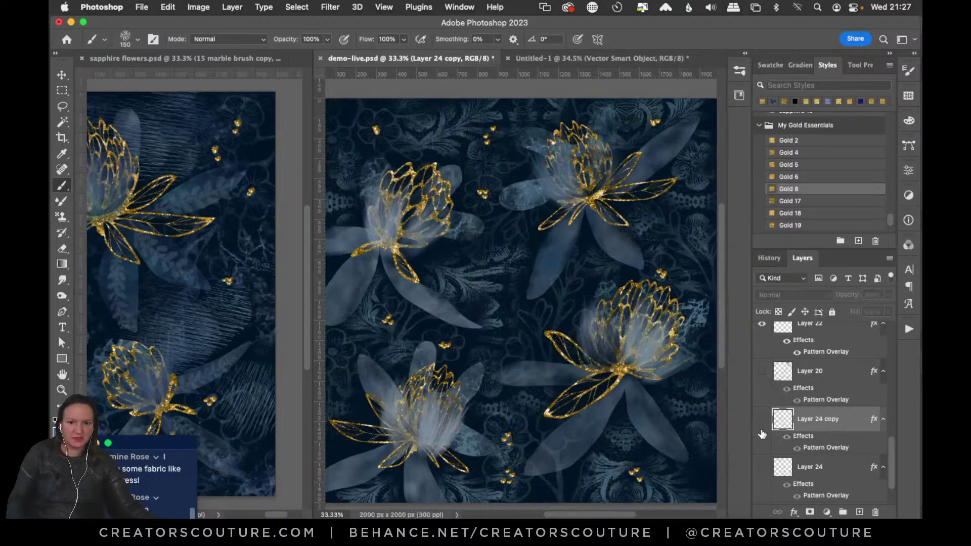
pyautogui.click(762, 468)
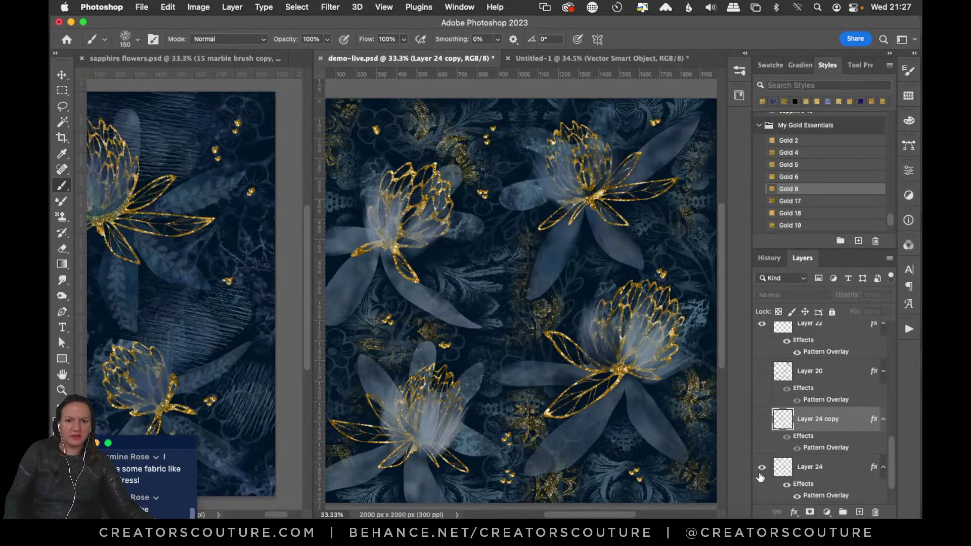
pyautogui.click(762, 467)
pyautogui.click(762, 419)
pyautogui.click(761, 425)
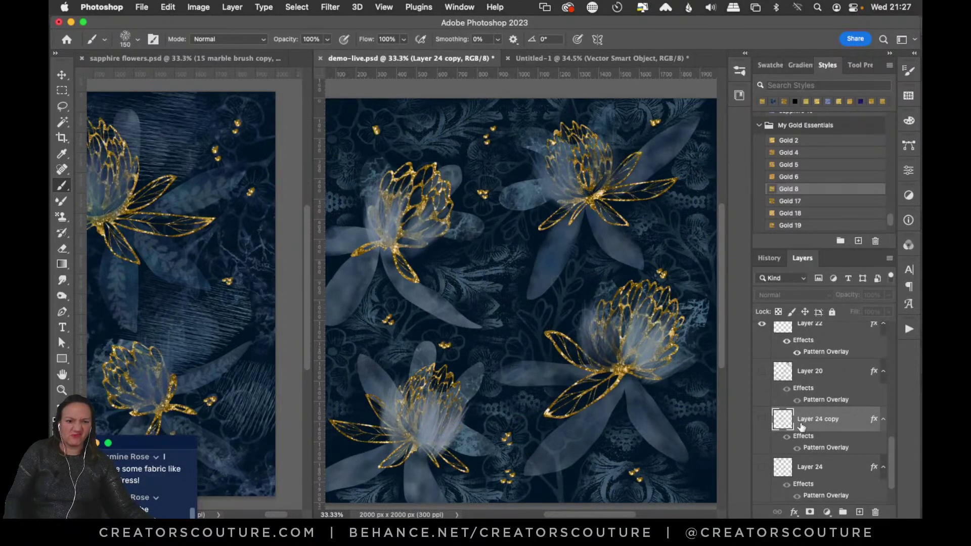
# Duplicate Layer 24 copy, clear the duplicate's pixels and make it visible.
pyautogui.press('super+j')
pyautogui.click(761, 424)
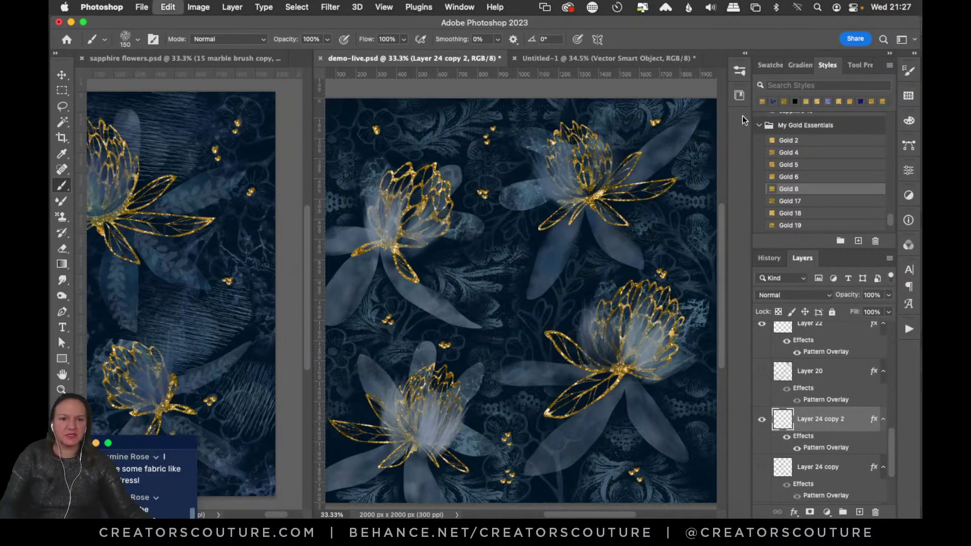
# Choose the 200 px starry 22 brush and scatter small gold specks on Layer 24 copy 2 above the upper-left flower.
pyautogui.click(739, 71)
pyautogui.moveTo(717, 406); pyautogui.dragTo(718, 432)
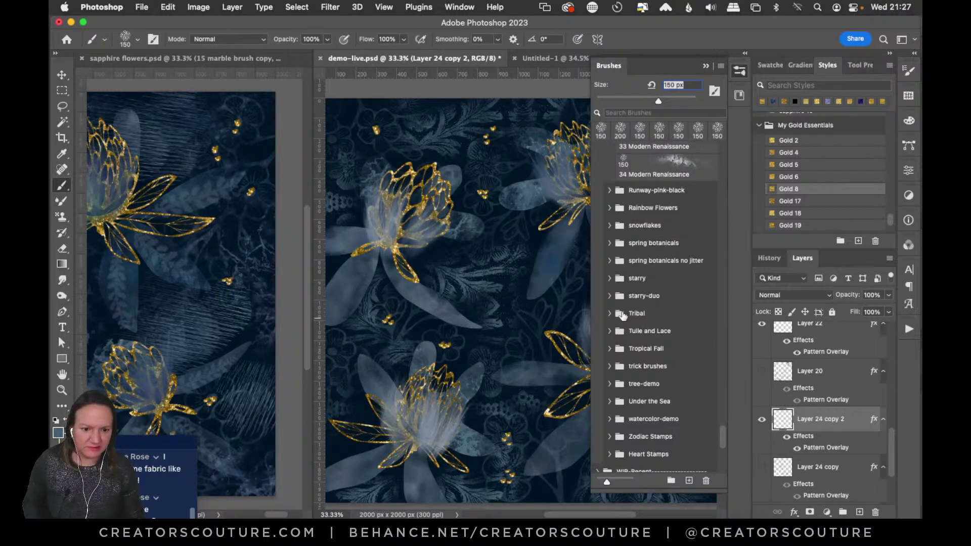
pyautogui.click(609, 279)
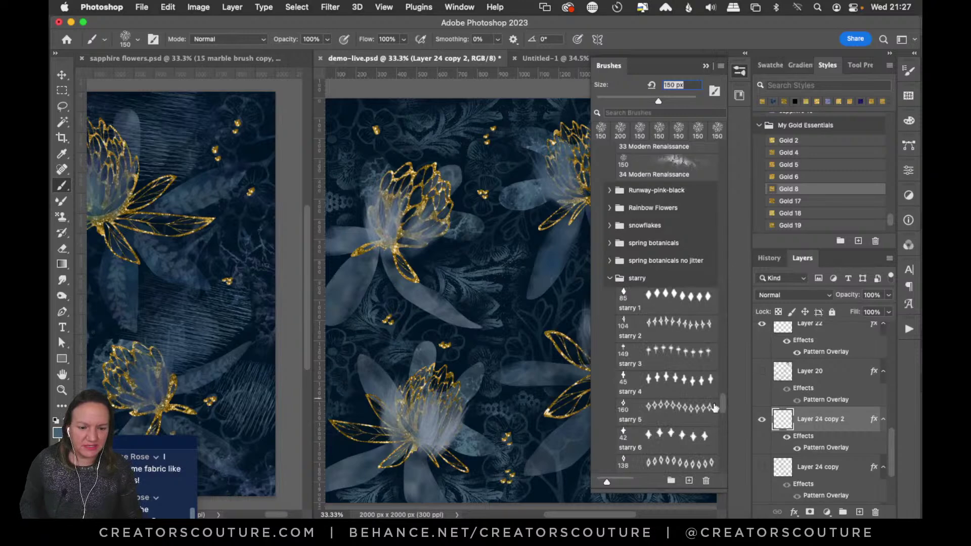
pyautogui.moveTo(723, 408); pyautogui.dragTo(717, 442)
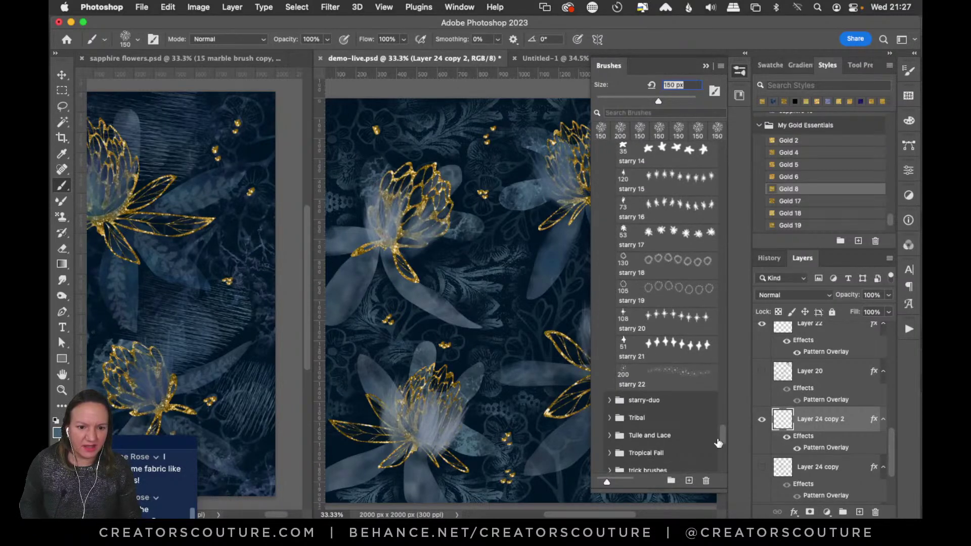
pyautogui.click(668, 380)
pyautogui.moveTo(429, 170)
pyautogui.mouseDown()
pyautogui.moveTo(439, 135)
pyautogui.moveTo(364, 124)
pyautogui.mouseUp()
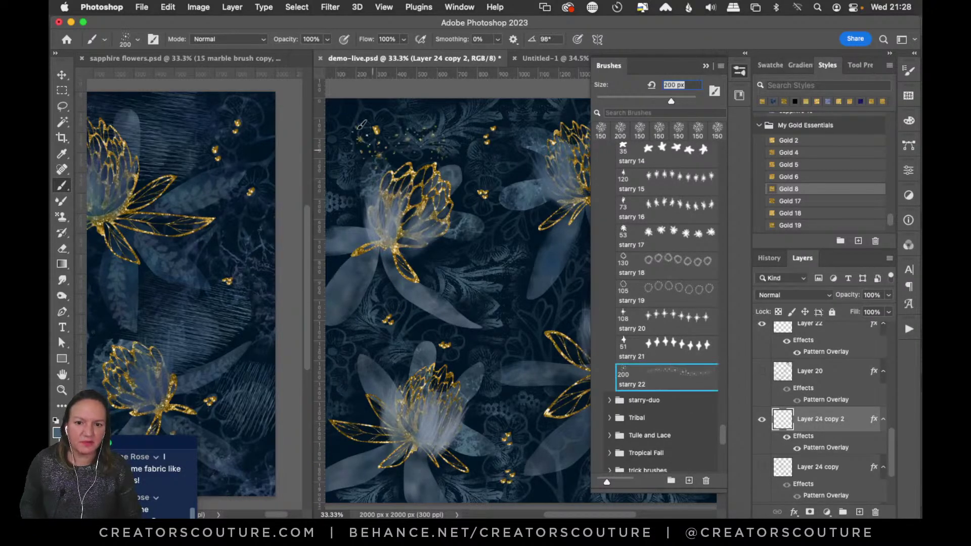
# Try scattering larger gold specks around the flowers on Layer 24 copy 2 with the starry 22 brush at 300 px.
pyautogui.click(740, 71)
pyautogui.press(']')
pyautogui.press(']')
pyautogui.press('super+z')
pyautogui.press('super+z')
pyautogui.moveTo(378, 131)
pyautogui.mouseDown()
pyautogui.moveTo(470, 152)
pyautogui.moveTo(427, 163)
pyautogui.moveTo(365, 127)
pyautogui.mouseUp()
pyautogui.press('super+z')
pyautogui.moveTo(354, 320); pyautogui.dragTo(357, 338)
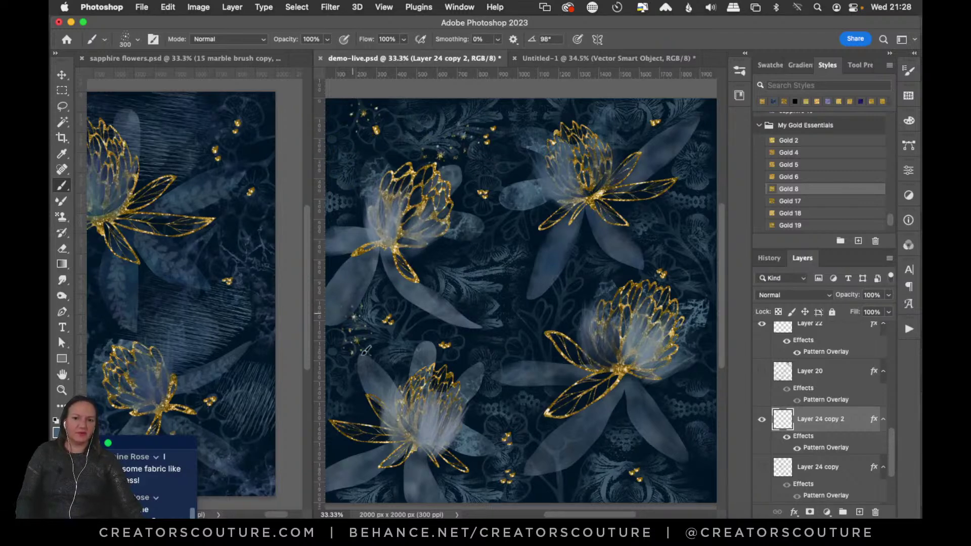
pyautogui.moveTo(450, 262); pyautogui.dragTo(477, 247)
pyautogui.click(514, 179)
pyautogui.click(525, 246)
pyautogui.click(524, 293)
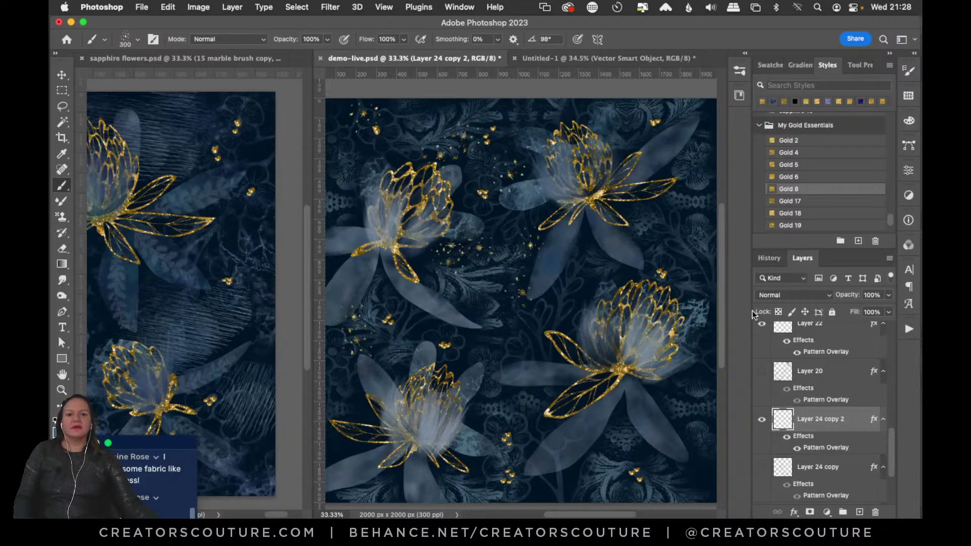
pyautogui.press('super+z')
pyautogui.moveTo(694, 164); pyautogui.dragTo(673, 236)
# Choose the Rosé Glitter brush from the Rosé + Créativité set at 25 px and test a stroke above the upper-left flower.
pyautogui.click(739, 71)
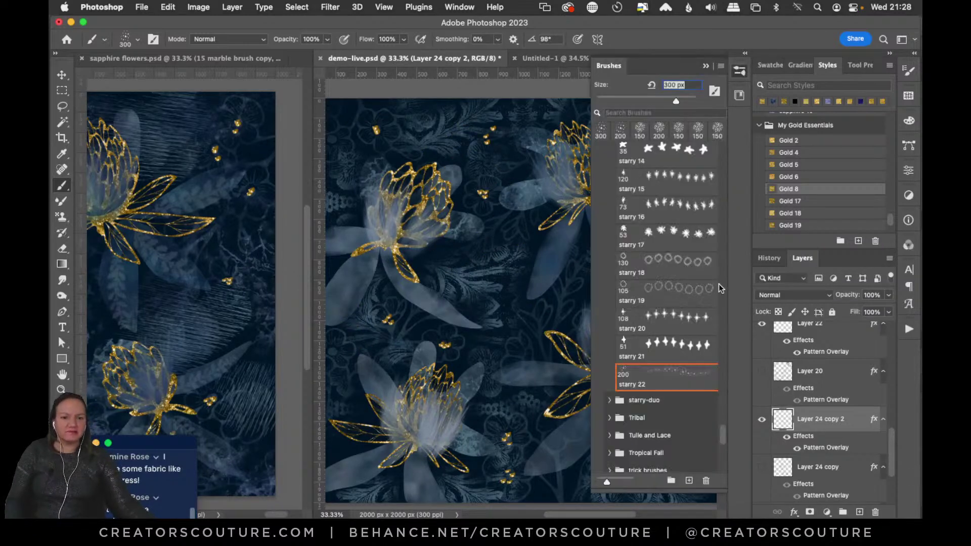
pyautogui.moveTo(721, 429)
pyautogui.mouseDown()
pyautogui.moveTo(720, 442)
pyautogui.moveTo(732, 317)
pyautogui.moveTo(729, 329)
pyautogui.mouseUp()
pyautogui.click(609, 265)
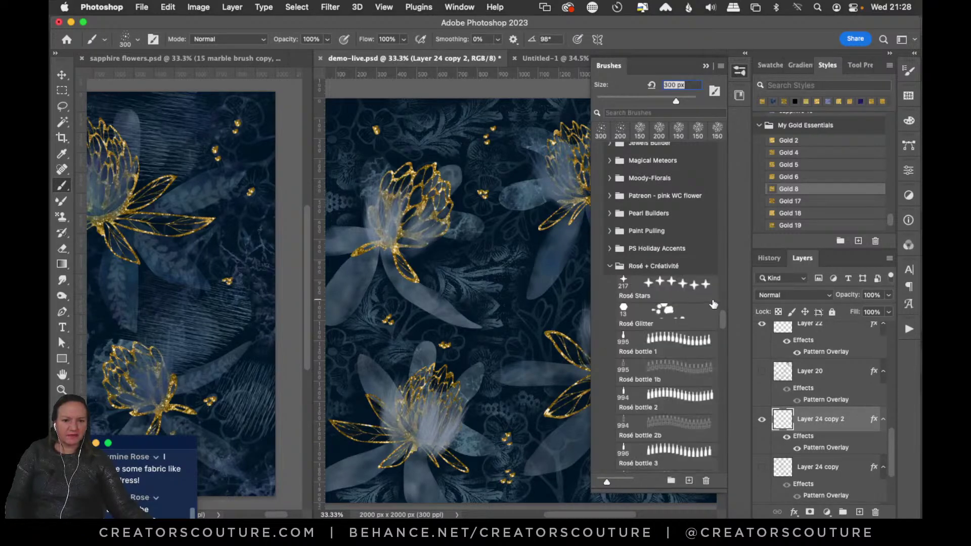
pyautogui.click(673, 311)
pyautogui.press(']')
pyautogui.press(']')
pyautogui.press(']')
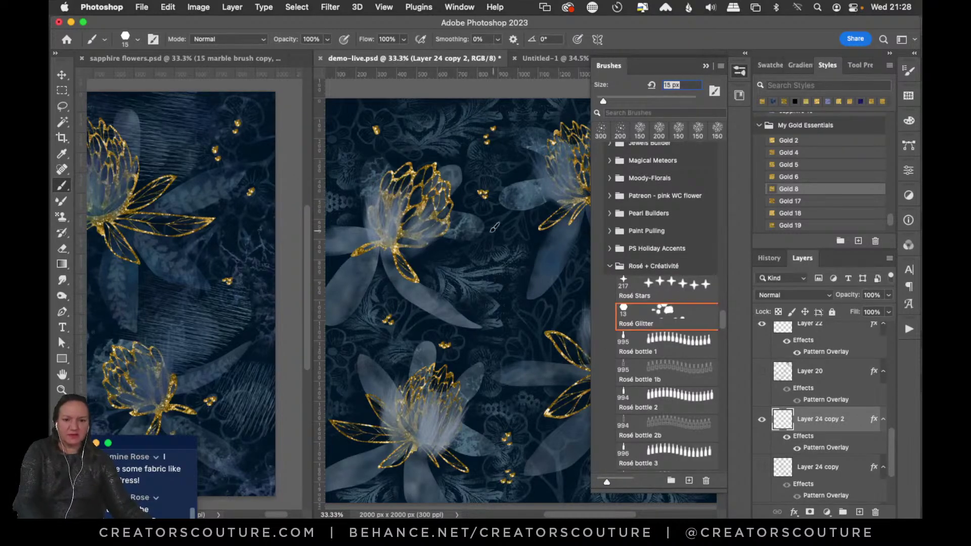
pyautogui.moveTo(385, 146); pyautogui.dragTo(412, 165)
pyautogui.press('super+z')
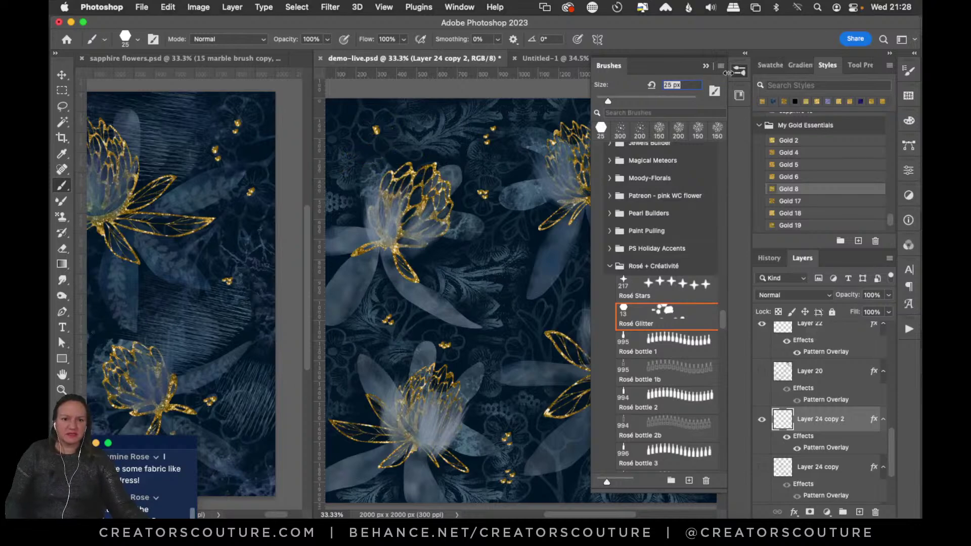
# Try painting gold glitter dots around the upper-left flower on Layer 24 copy 2, undoing the attempts.
pyautogui.click(739, 71)
pyautogui.moveTo(388, 120)
pyautogui.mouseDown()
pyautogui.moveTo(365, 146)
pyautogui.moveTo(356, 183)
pyautogui.mouseUp()
pyautogui.moveTo(343, 117)
pyautogui.mouseDown()
pyautogui.moveTo(411, 151)
pyautogui.moveTo(469, 207)
pyautogui.mouseUp()
pyautogui.press('super+a')
pyautogui.press('BackSpace')
pyautogui.press('super+d')
pyautogui.press('super+z')
pyautogui.moveTo(398, 160); pyautogui.dragTo(465, 203)
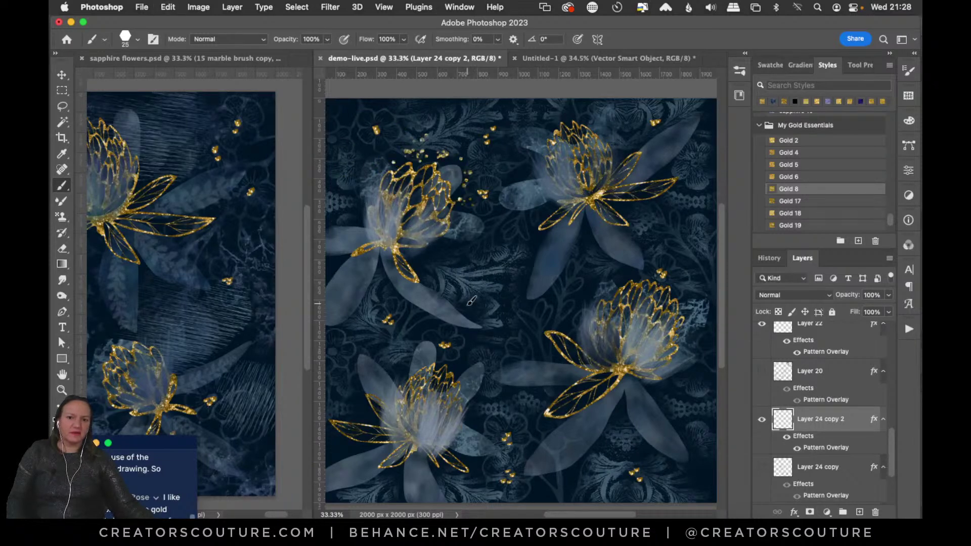
pyautogui.press('super+z')
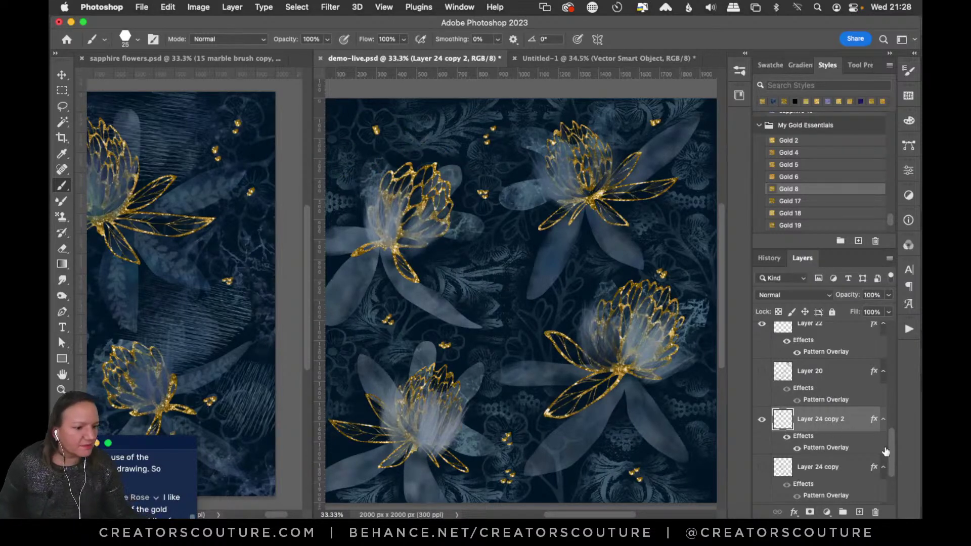
# Hide Layer 24 copy 2 and compare the gold textures of Layer 24 copy and Layer 24, leaving Layer 24 visible.
pyautogui.click(762, 420)
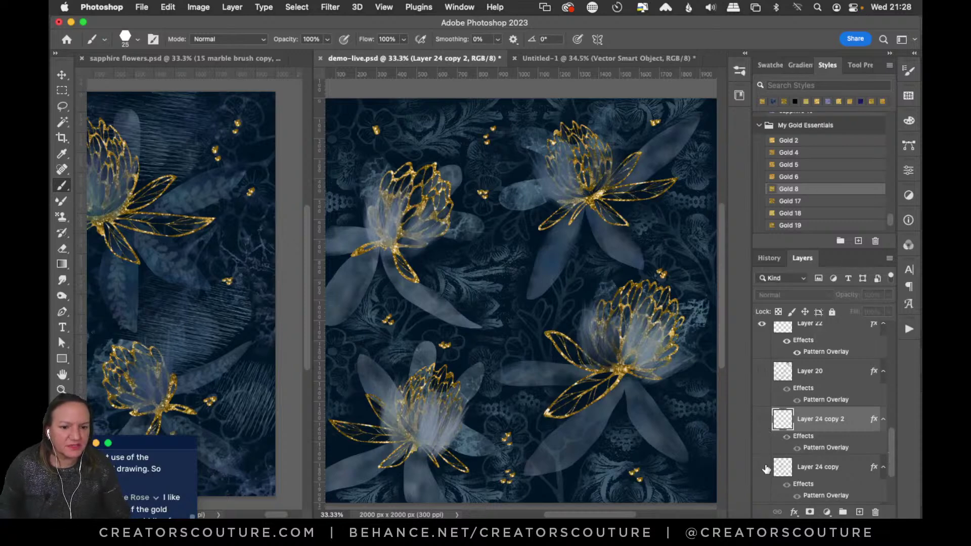
pyautogui.click(762, 467)
pyautogui.click(761, 469)
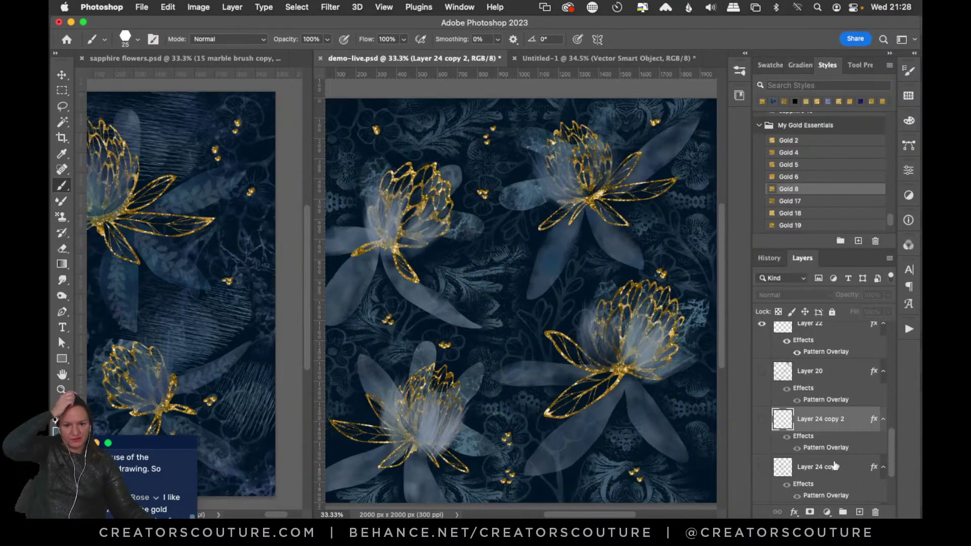
pyautogui.scroll(-2, 811, 465)
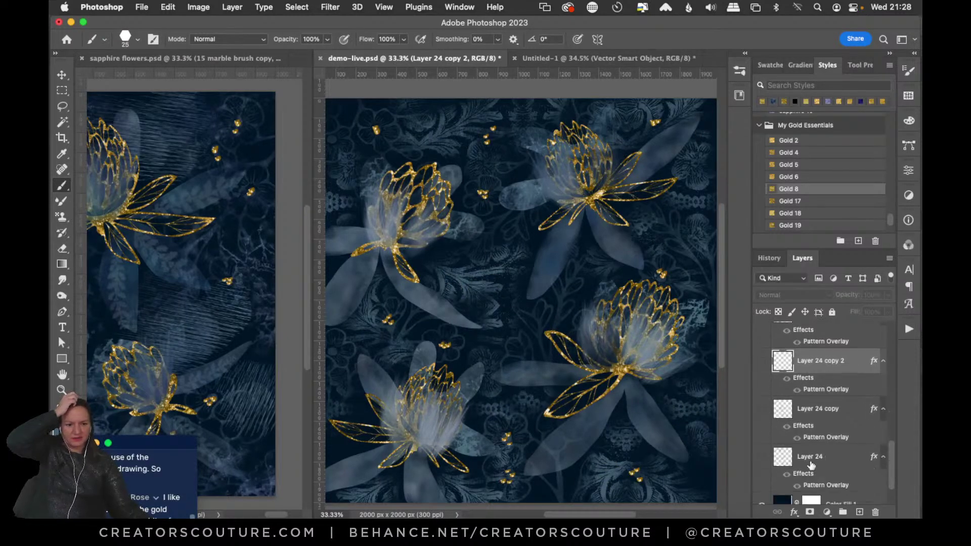
pyautogui.click(762, 457)
pyautogui.click(762, 460)
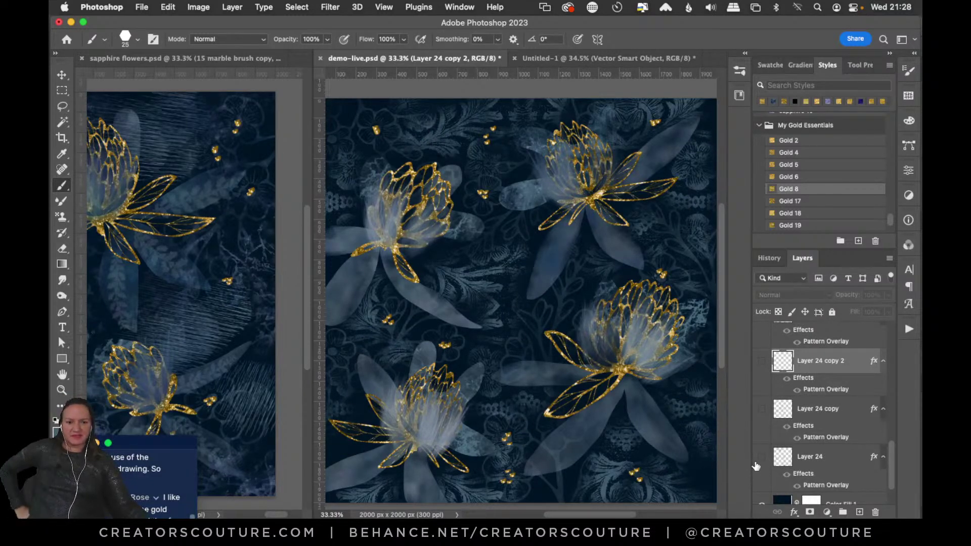
pyautogui.click(762, 457)
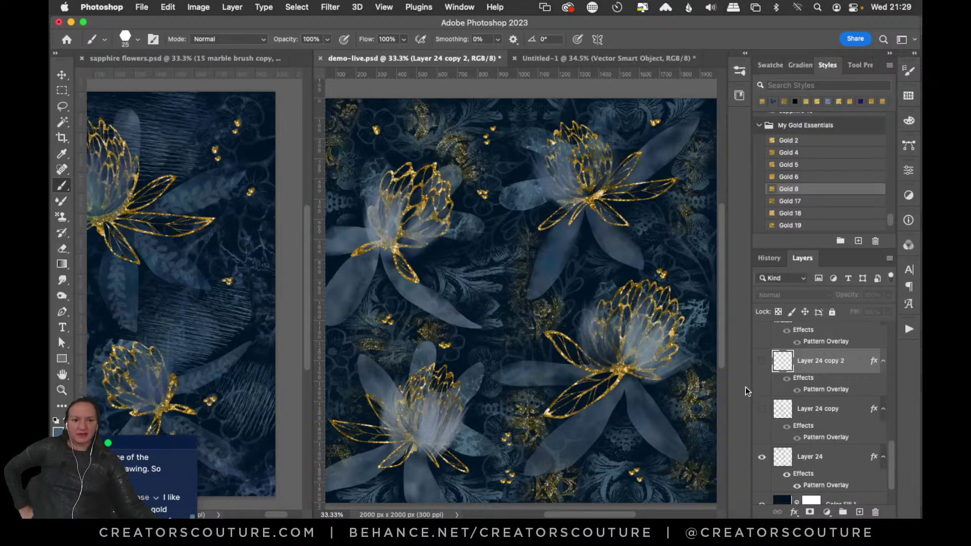
pyautogui.click(762, 458)
pyautogui.click(762, 458)
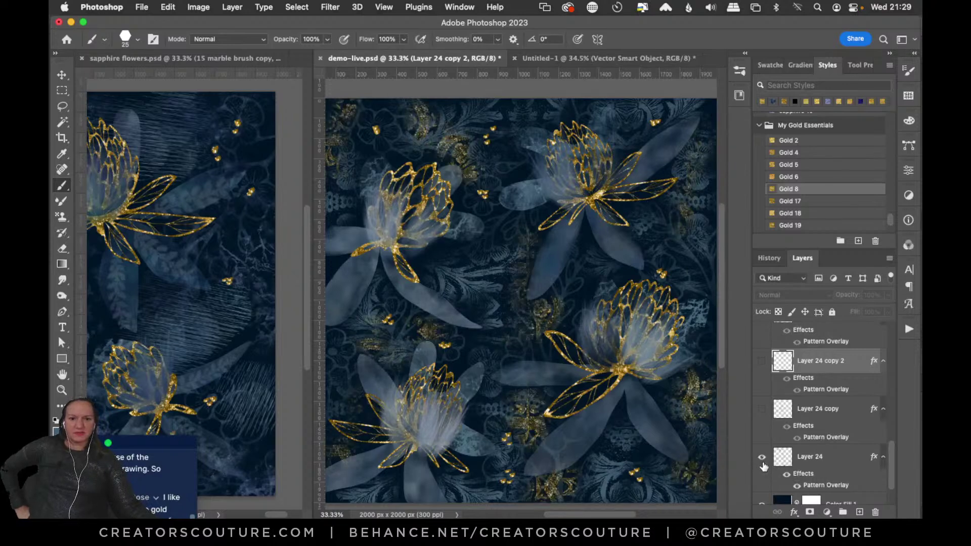
pyautogui.click(762, 458)
pyautogui.click(762, 458)
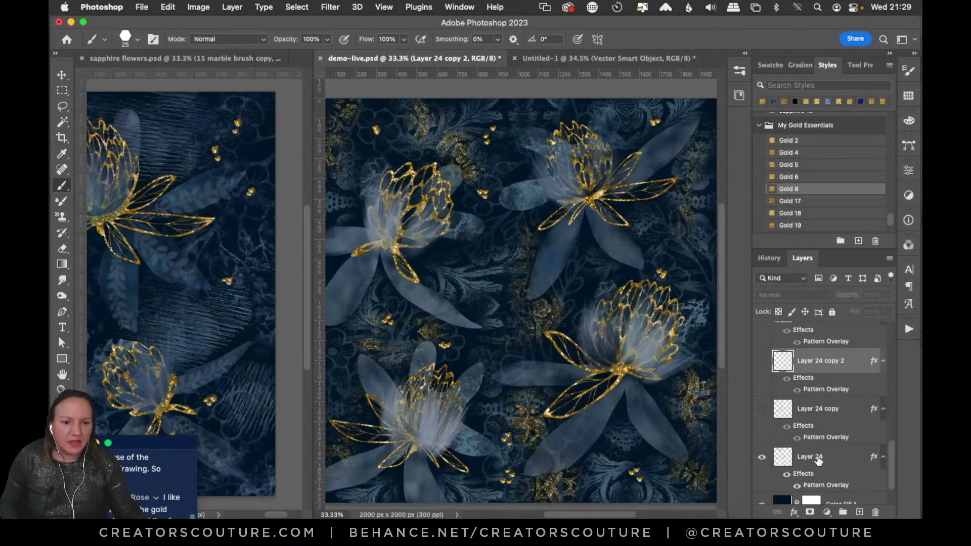
# Duplicate Layer 24, hide the original and clear all pixels from the duplicate.
pyautogui.click(813, 456)
pyautogui.press('super+j')
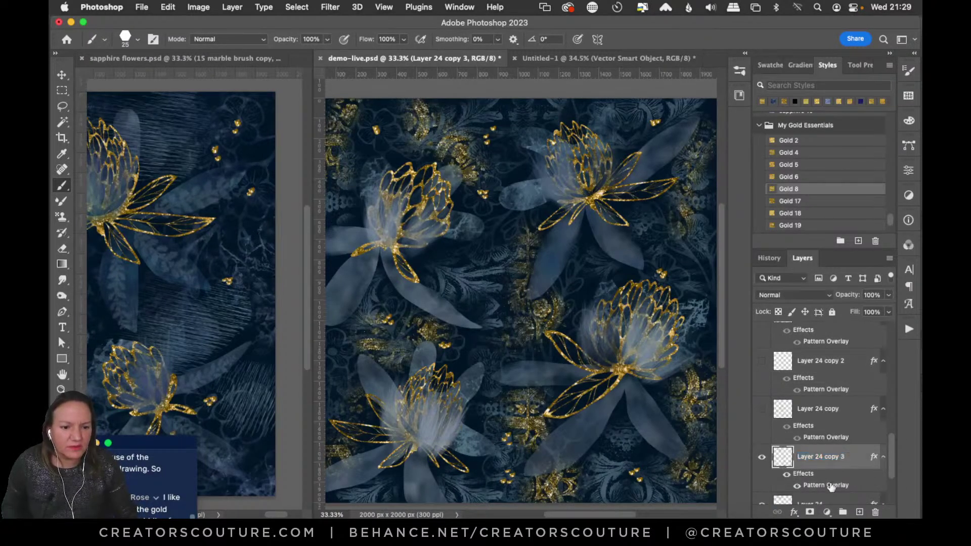
pyautogui.moveTo(890, 453); pyautogui.dragTo(887, 483)
pyautogui.press('super+a')
pyautogui.press('super+c')
pyautogui.press('super+d')
# Choose brush 5 from the PS GLITCHCORE set at 300 px.
pyautogui.click(739, 71)
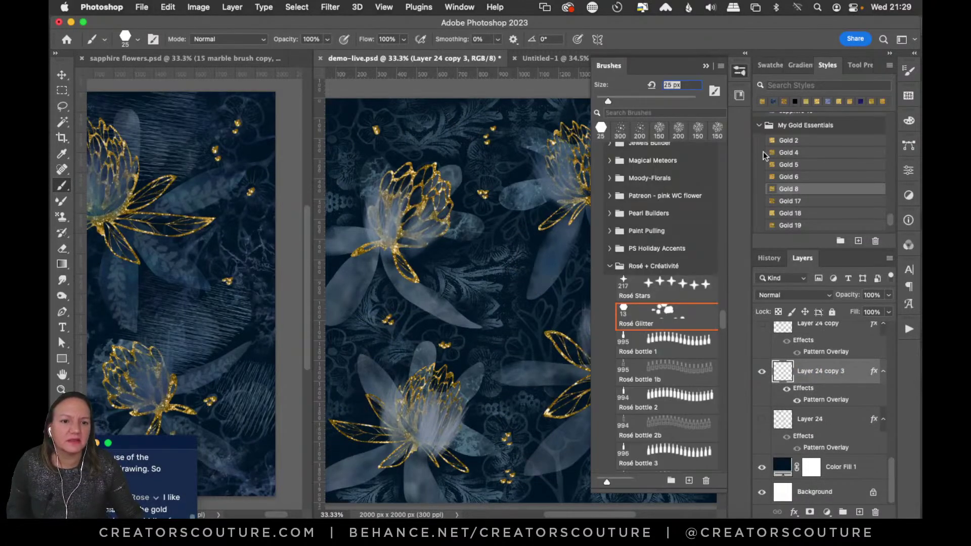
pyautogui.moveTo(723, 316)
pyautogui.mouseDown()
pyautogui.moveTo(727, 132)
pyautogui.moveTo(724, 167)
pyautogui.moveTo(727, 147)
pyautogui.moveTo(724, 156)
pyautogui.mouseUp()
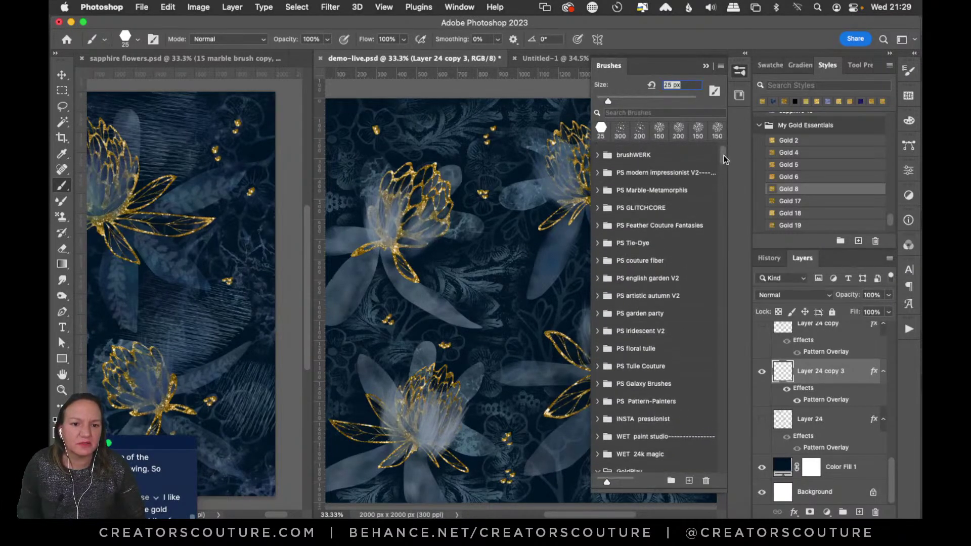
pyautogui.click(597, 208)
pyautogui.click(655, 340)
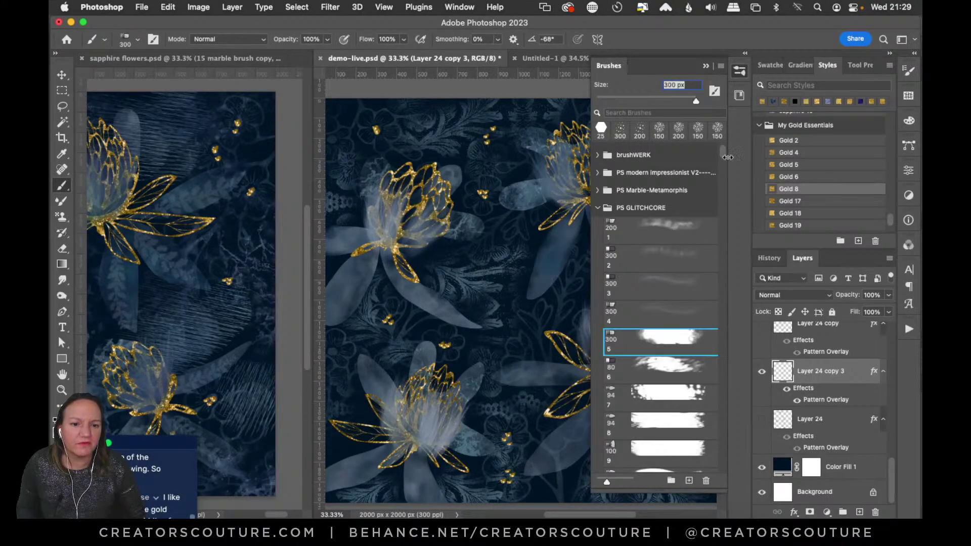
pyautogui.click(740, 72)
# Try painting dragged strokes of gold hatching above and beside the upper-left flower on Layer 24 copy 3.
pyautogui.moveTo(498, 153); pyautogui.dragTo(497, 203)
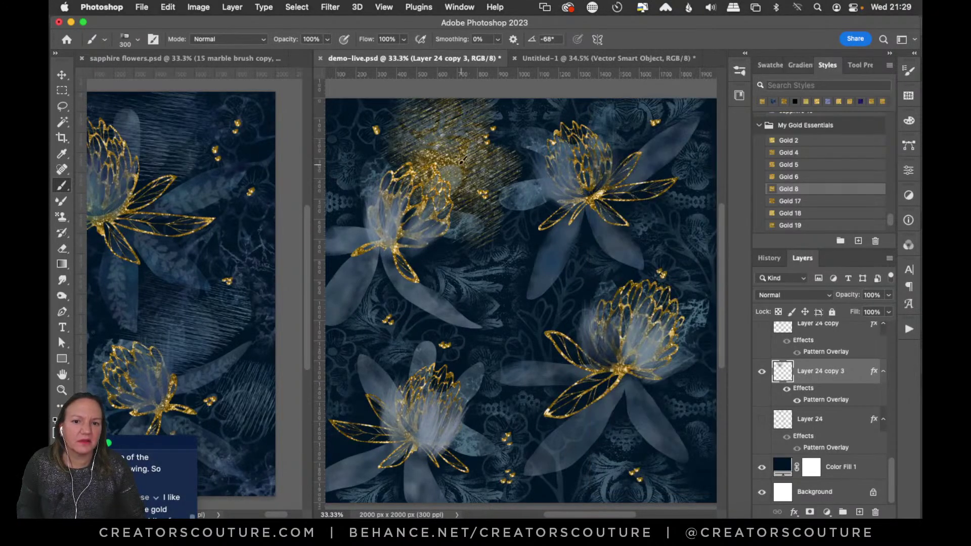
pyautogui.press('super+z')
pyautogui.moveTo(412, 132); pyautogui.dragTo(469, 151)
pyautogui.press('super+z')
pyautogui.moveTo(414, 132); pyautogui.dragTo(468, 157)
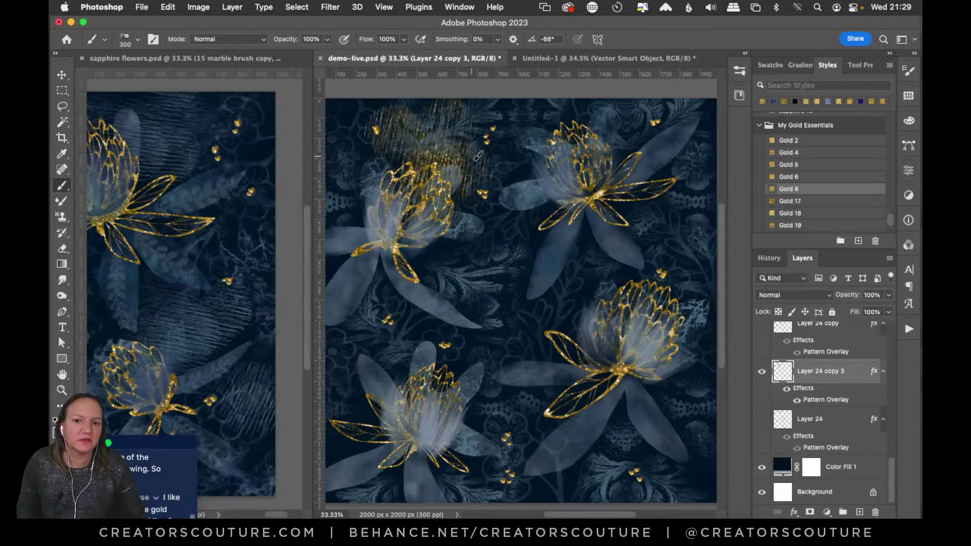
pyautogui.press('super+z')
pyautogui.click(494, 153)
pyautogui.press('super+z')
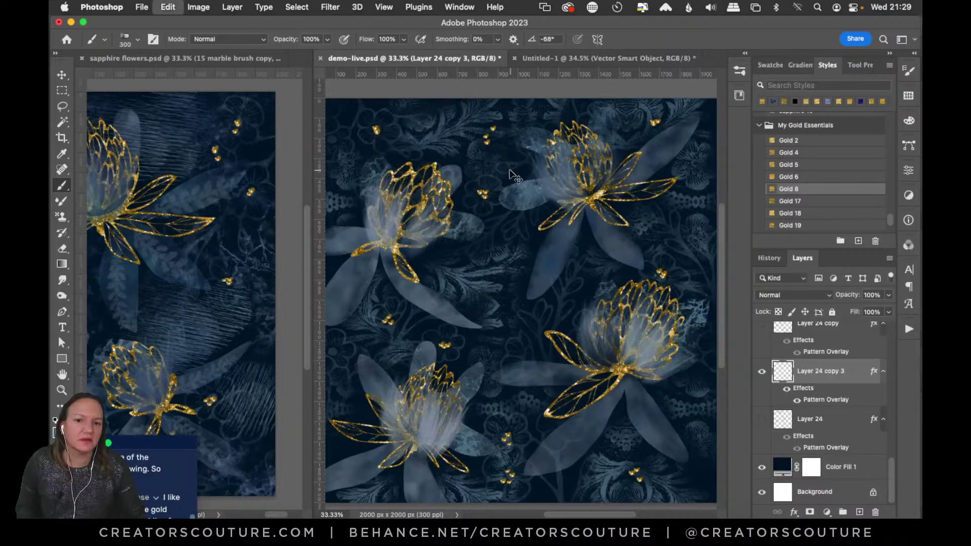
# Stamp patches of gold hatching on Layer 24 copy 3 in the gaps around the two left-hand flowers.
pyautogui.click(497, 152)
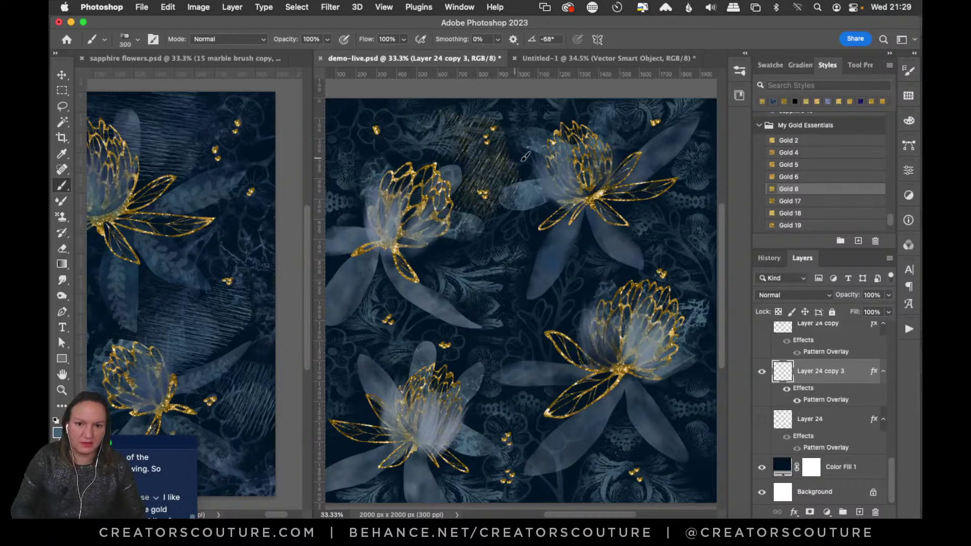
pyautogui.click(366, 144)
pyautogui.click(384, 338)
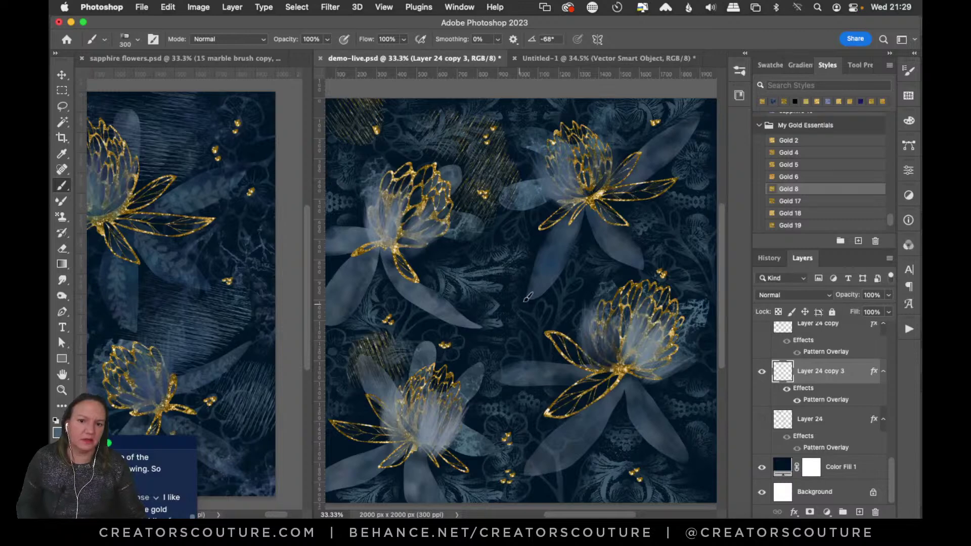
pyautogui.click(486, 264)
pyautogui.press('super+z')
pyautogui.click(549, 265)
pyautogui.press('super+z')
pyautogui.click(491, 326)
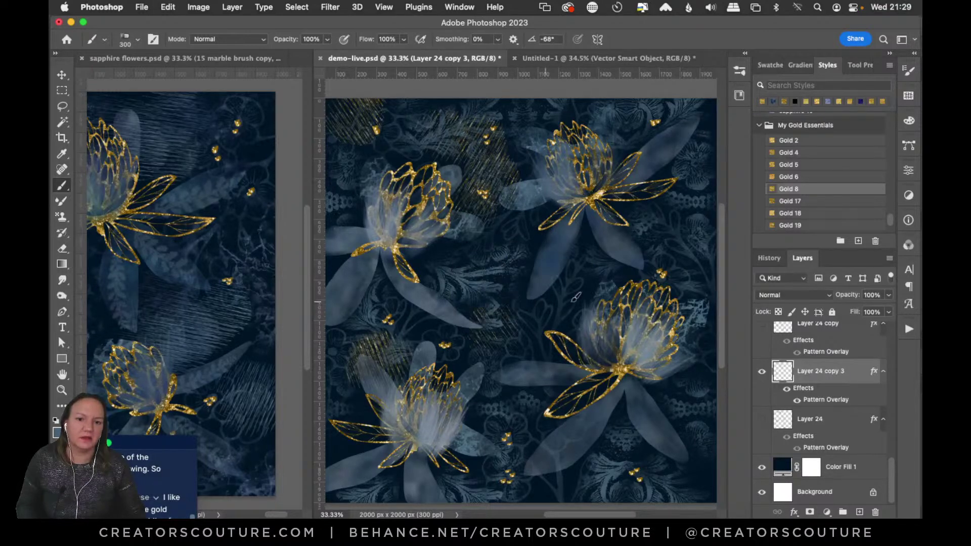
# Add gold hatching patches on Layer 24 copy 3 above, beside and below the lower-right flower.
pyautogui.click(598, 274)
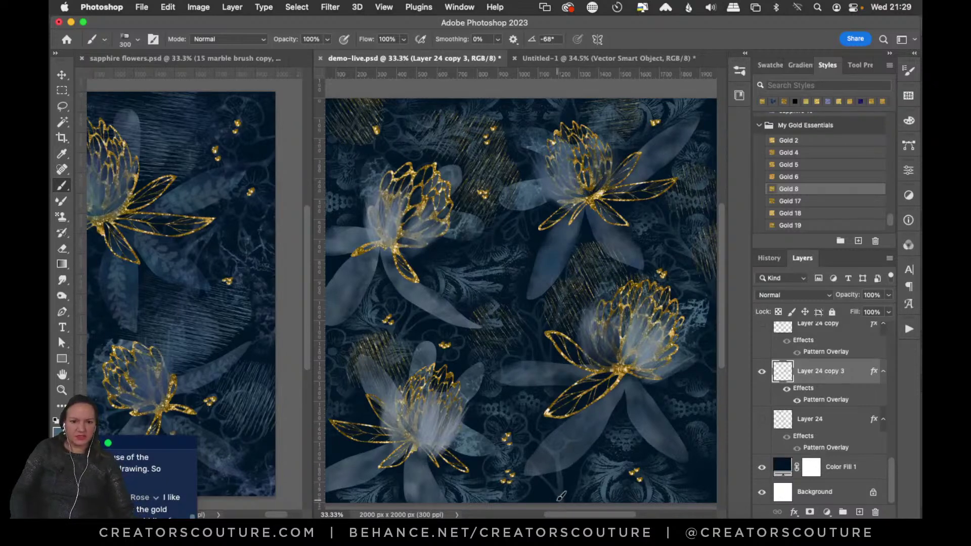
pyautogui.click(562, 470)
pyautogui.click(543, 405)
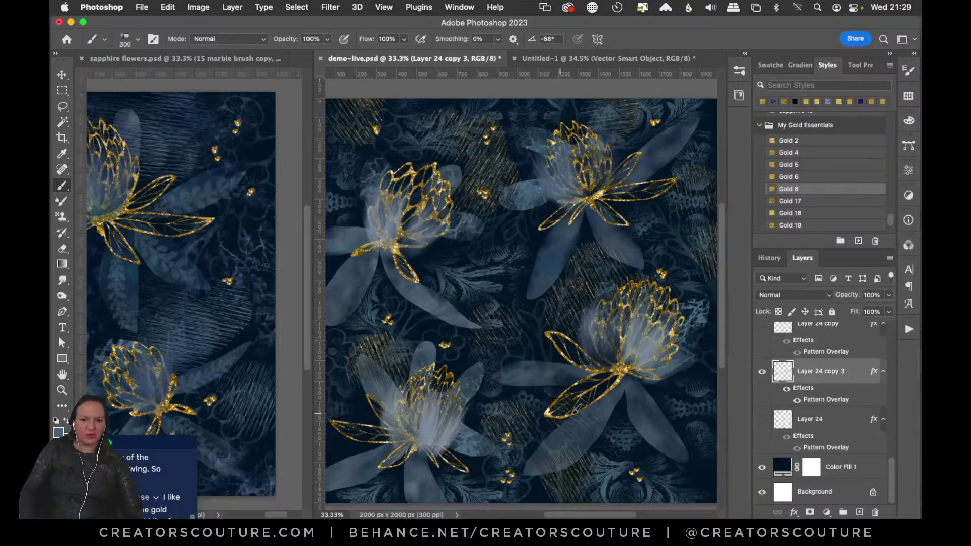
pyautogui.click(698, 436)
pyautogui.press('super+z')
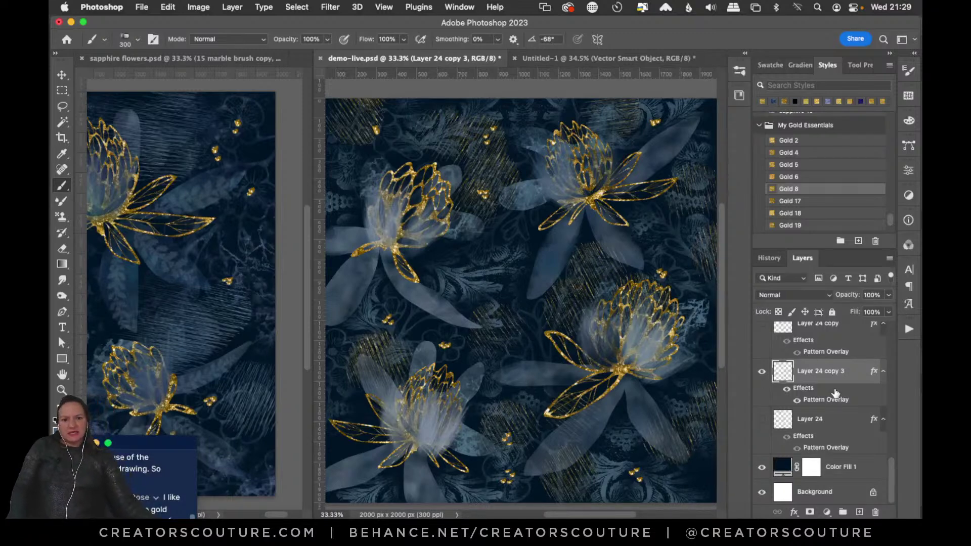
# Save the file and compare the design with and without Layer 24 copy 3, leaving the layer visible.
pyautogui.click(761, 373)
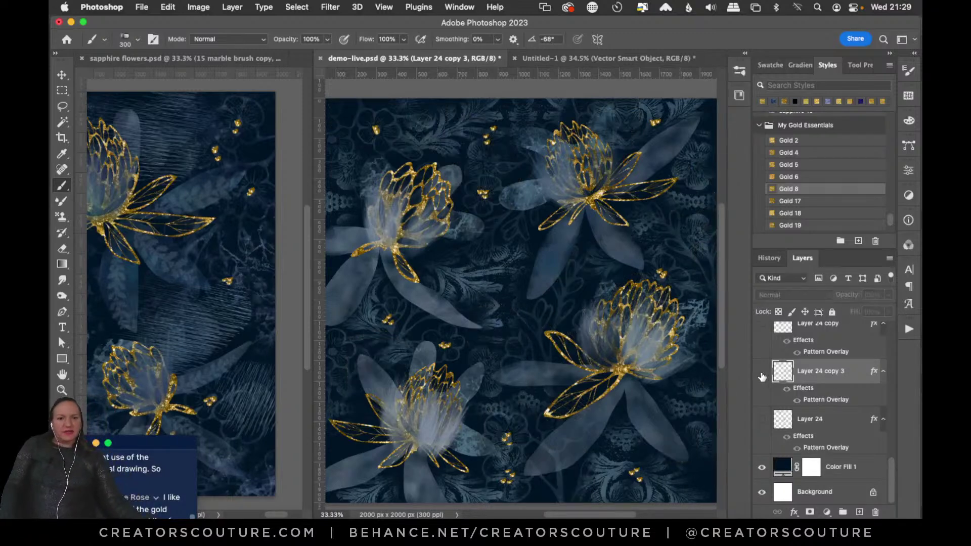
pyautogui.press('super+s')
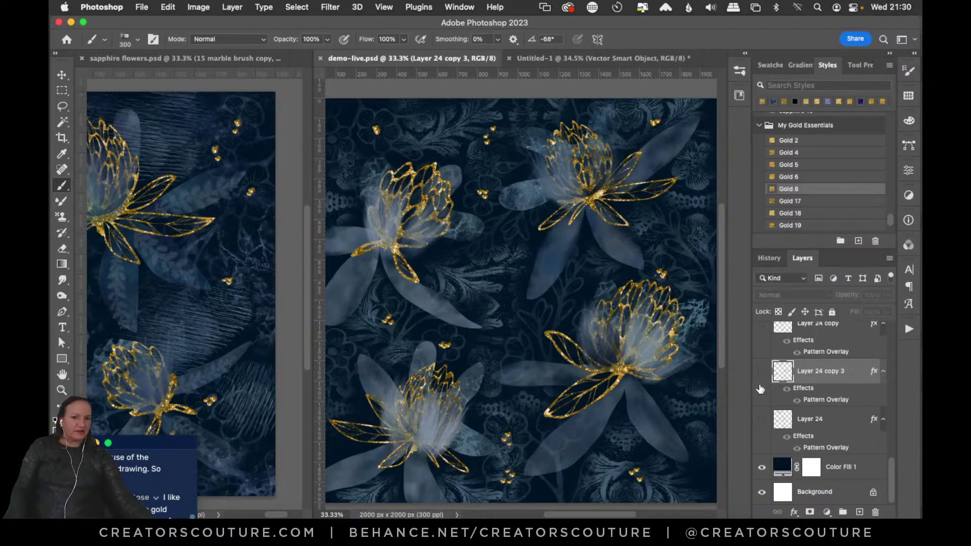
pyautogui.click(760, 383)
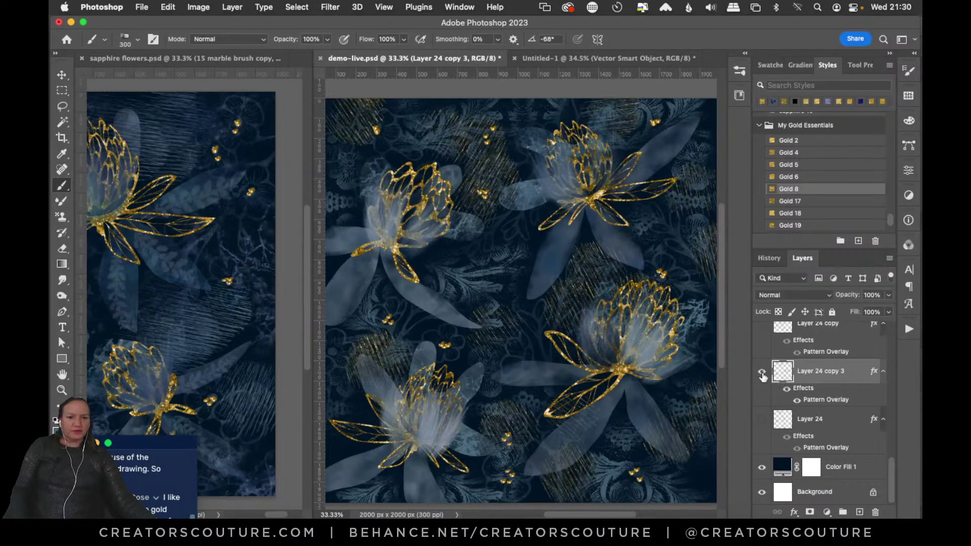
pyautogui.click(762, 374)
pyautogui.click(762, 373)
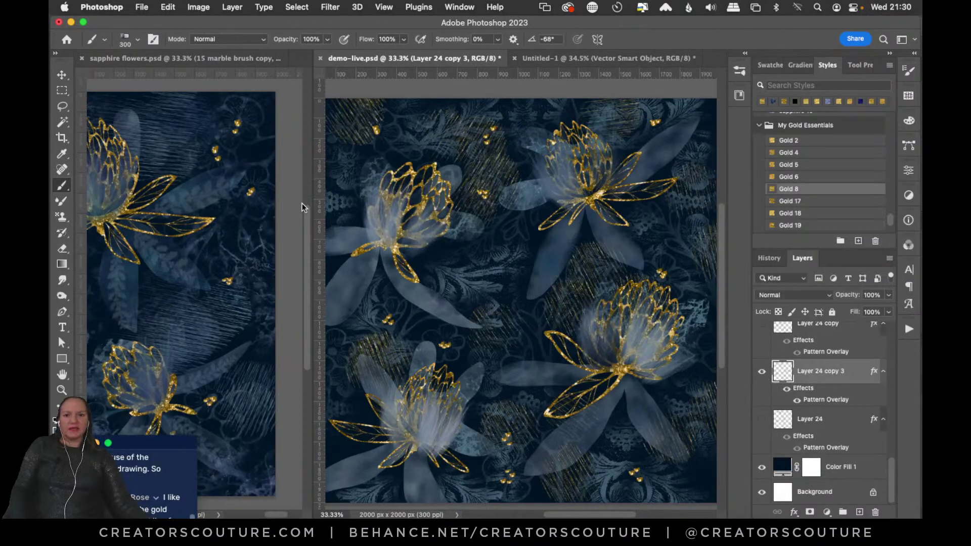
# Label Layer 21, which holds the scattered gold dots, in red, hide it and save the file.
pyautogui.click(61, 75)
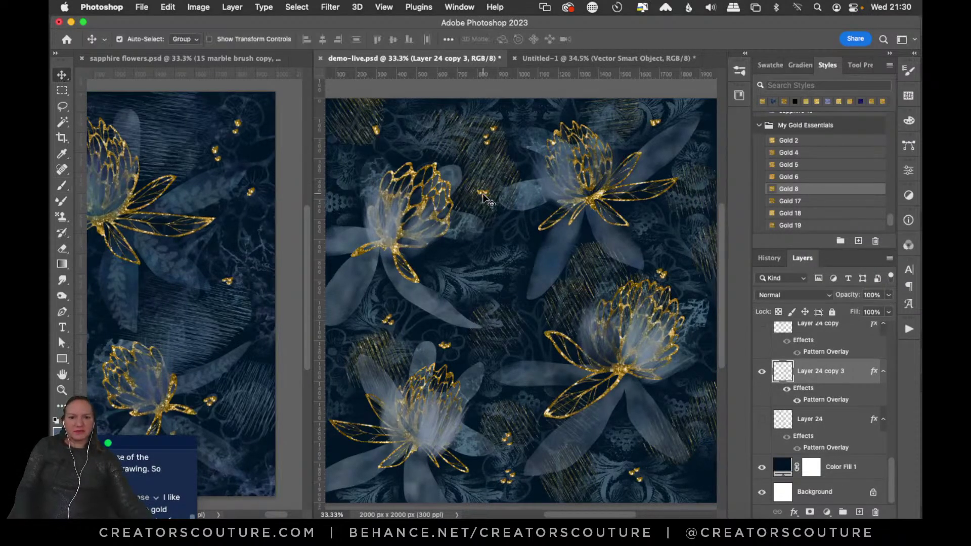
pyautogui.click(514, 188)
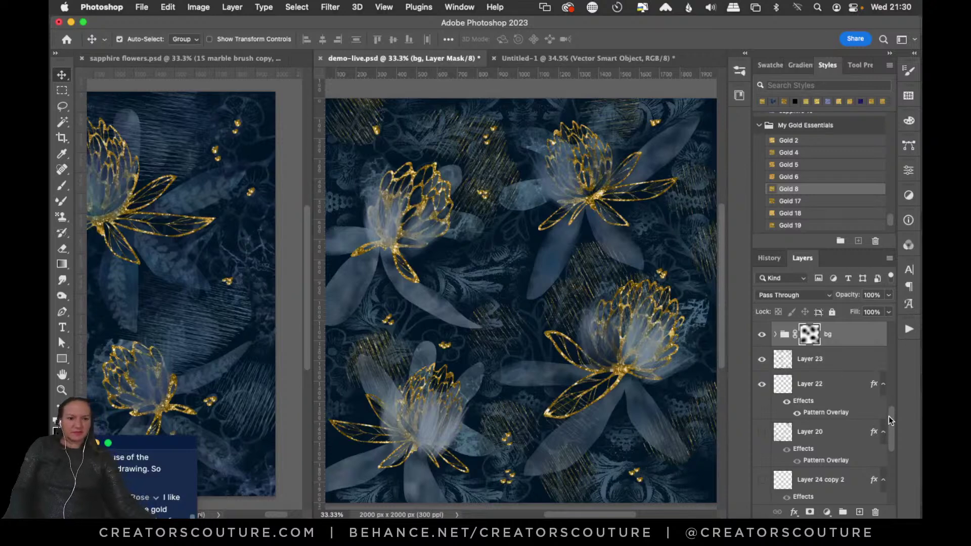
pyautogui.moveTo(890, 416); pyautogui.dragTo(891, 396)
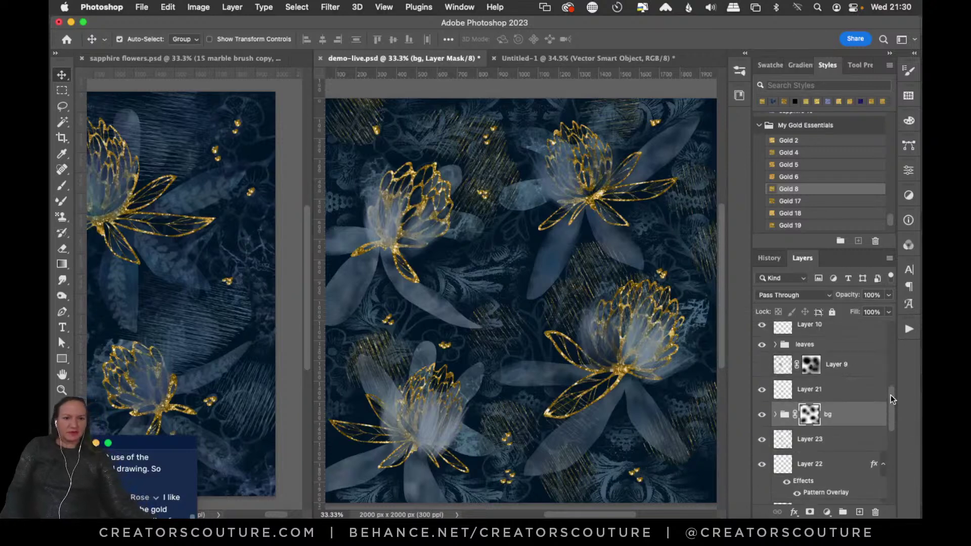
pyautogui.click(761, 391)
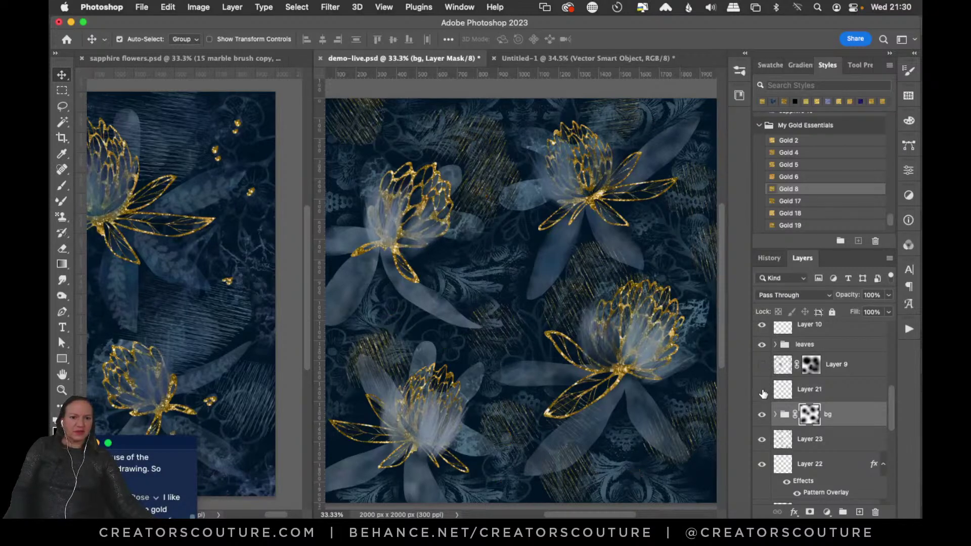
pyautogui.click(762, 390)
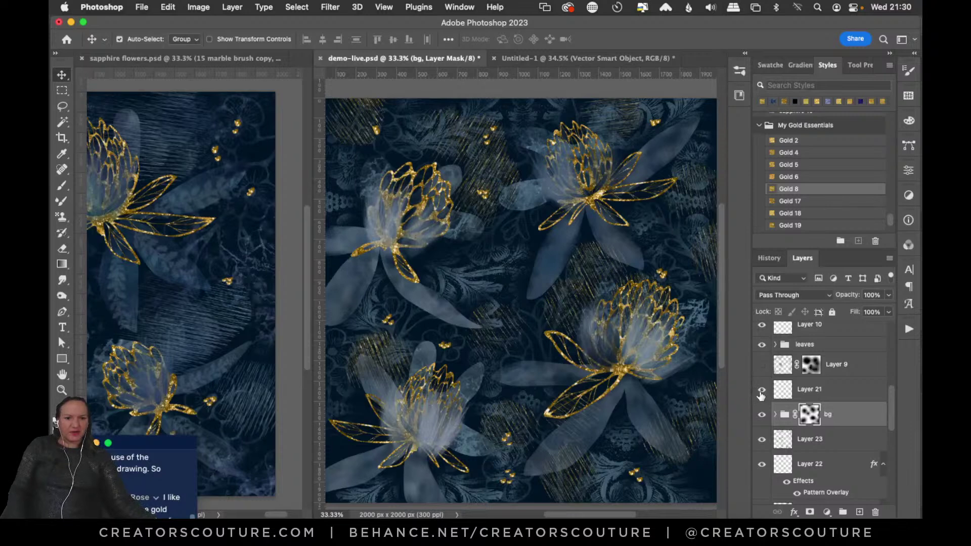
pyautogui.rightClick(761, 389)
pyautogui.click(781, 436)
pyautogui.click(761, 396)
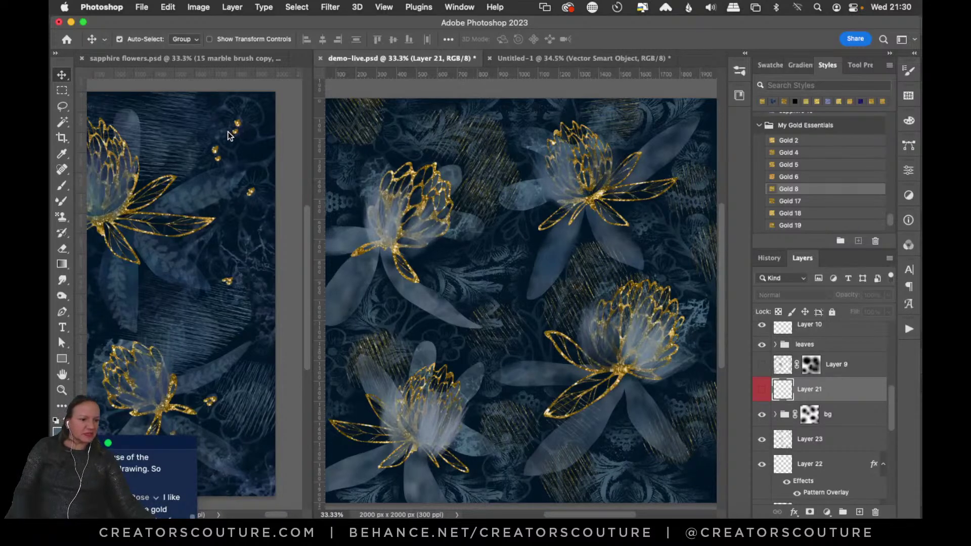
pyautogui.press('super+s')
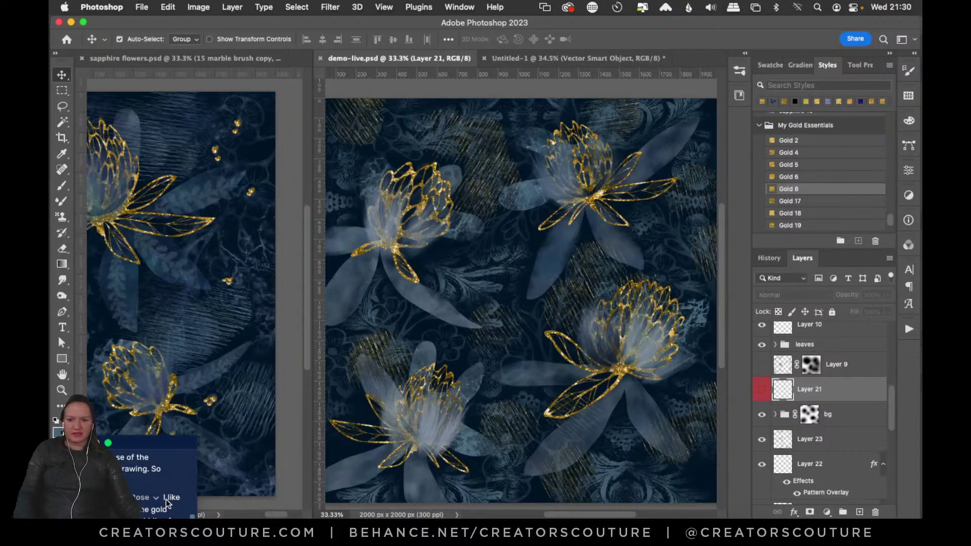
# Read the enlarged stream chat, and compare the design with and without the gold hatching on Layer 24 copy 3.
pyautogui.moveTo(149, 444); pyautogui.dragTo(145, 405)
pyautogui.scroll(4, 147, 425)
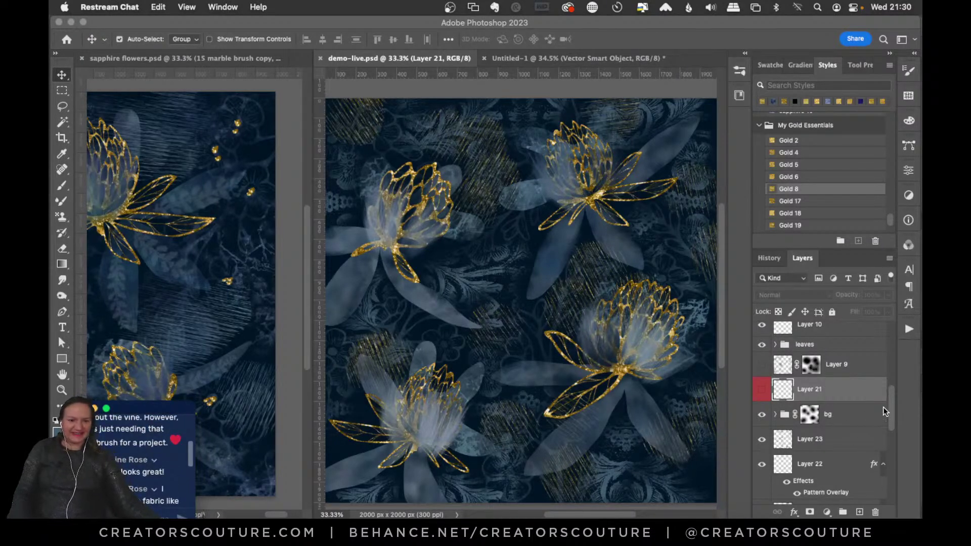
pyautogui.moveTo(890, 408); pyautogui.dragTo(888, 476)
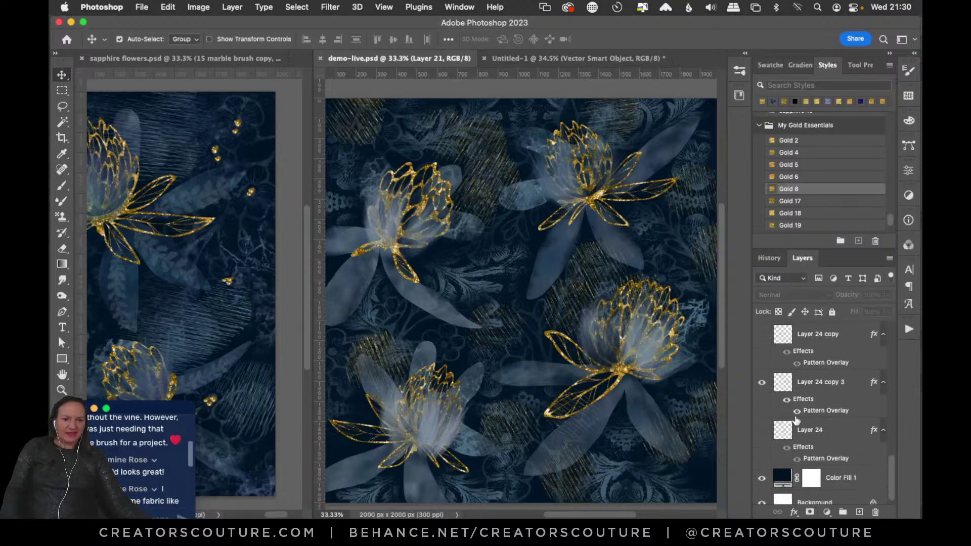
pyautogui.click(761, 384)
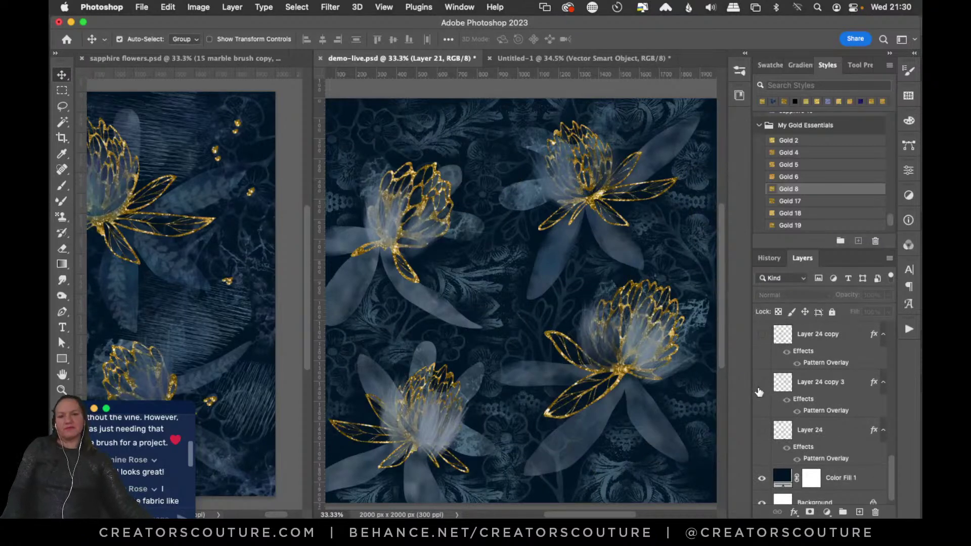
pyautogui.click(761, 384)
pyautogui.click(804, 398)
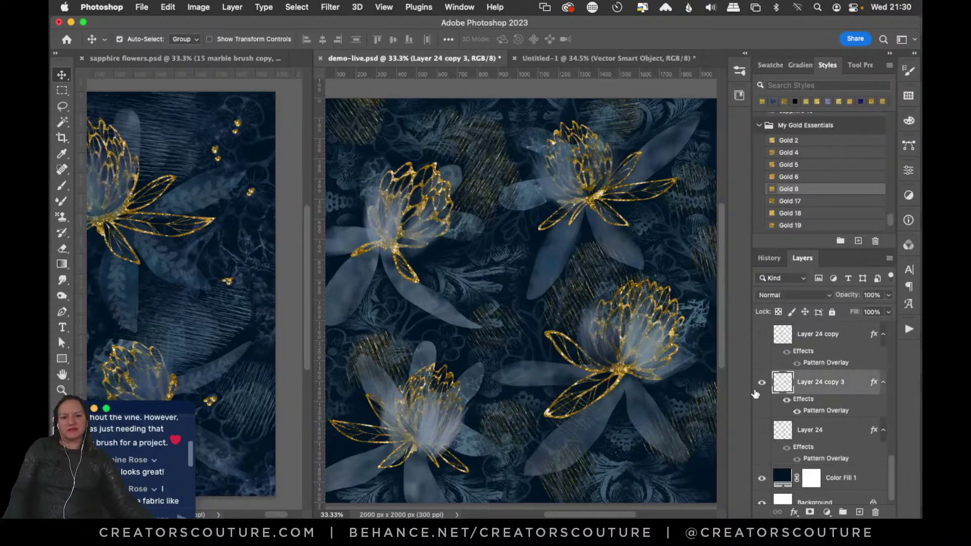
pyautogui.click(760, 384)
pyautogui.click(760, 384)
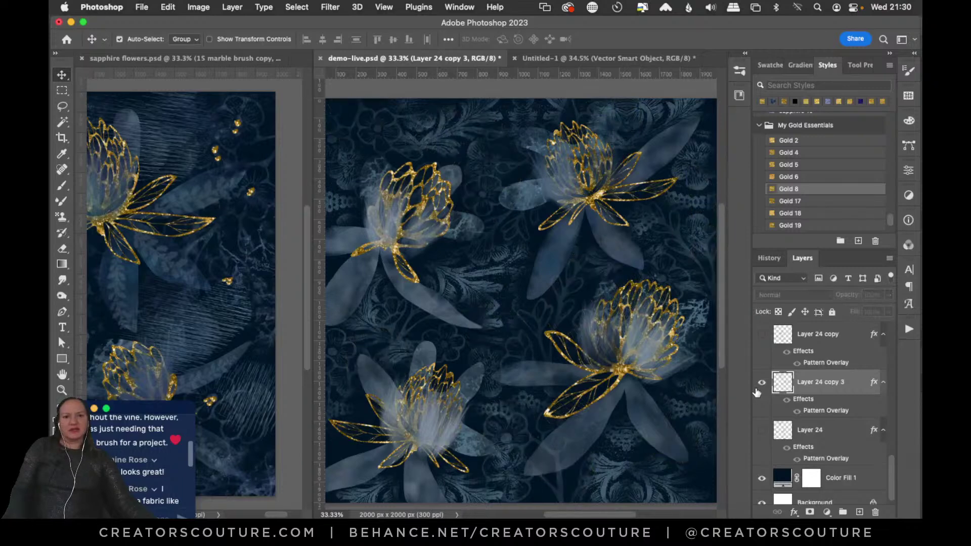
# Add a mask to Layer 24 copy 3, brush black over the hatching between the flowers to soften it, and save the file.
pyautogui.click(809, 512)
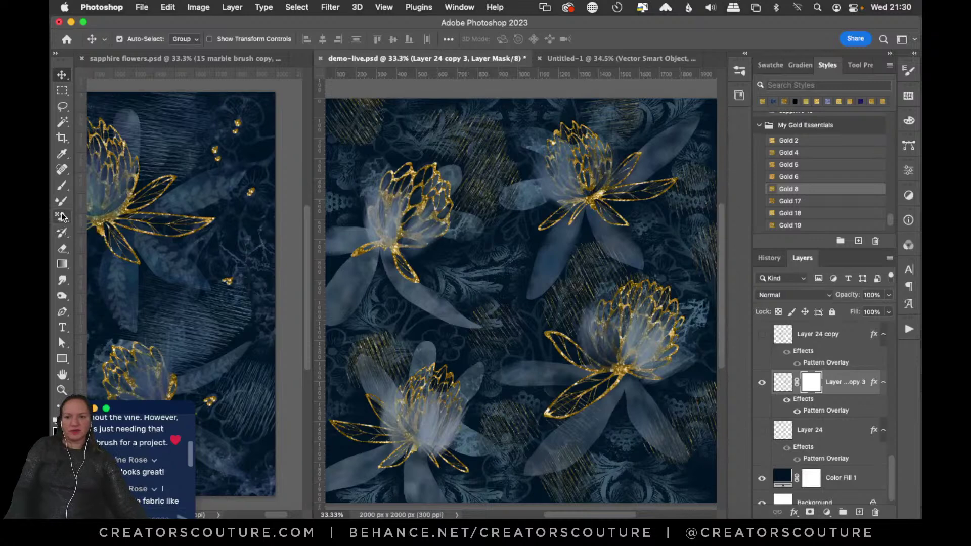
pyautogui.click(62, 185)
pyautogui.moveTo(365, 123)
pyautogui.mouseDown()
pyautogui.moveTo(465, 162)
pyautogui.moveTo(362, 138)
pyautogui.moveTo(465, 148)
pyautogui.moveTo(509, 174)
pyautogui.moveTo(508, 202)
pyautogui.mouseUp()
pyautogui.press('super+z')
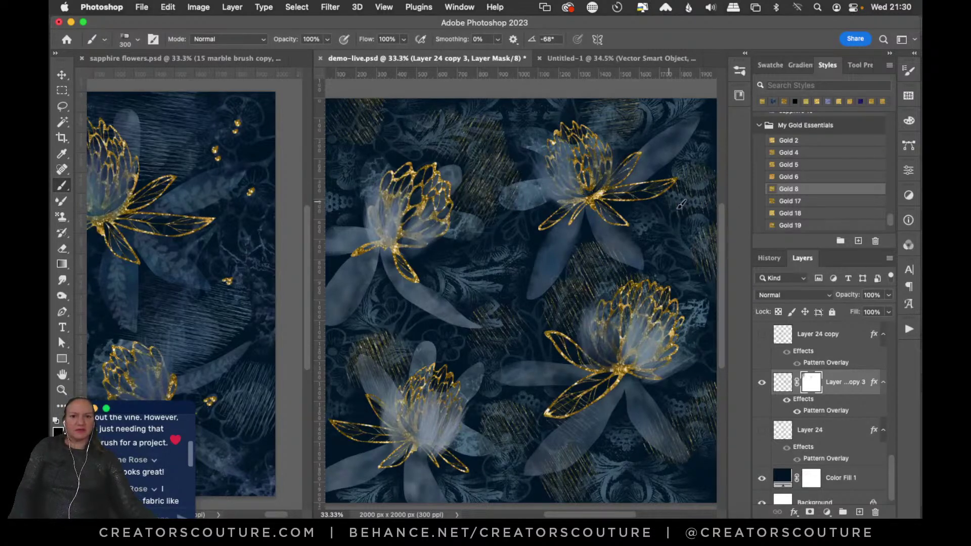
pyautogui.moveTo(590, 287)
pyautogui.mouseDown()
pyautogui.moveTo(601, 264)
pyautogui.moveTo(589, 364)
pyautogui.moveTo(509, 438)
pyautogui.moveTo(598, 448)
pyautogui.mouseUp()
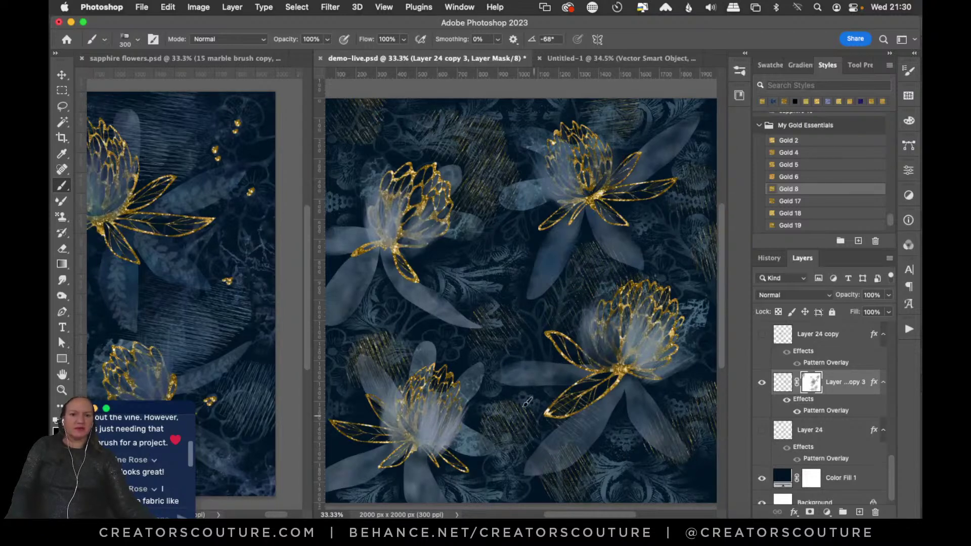
pyautogui.moveTo(504, 166); pyautogui.dragTo(472, 174)
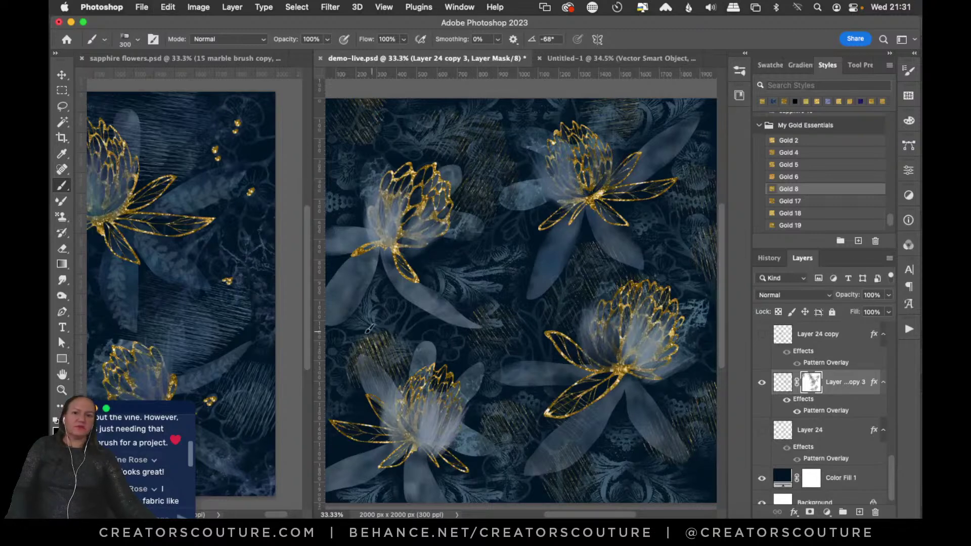
pyautogui.press('super+s')
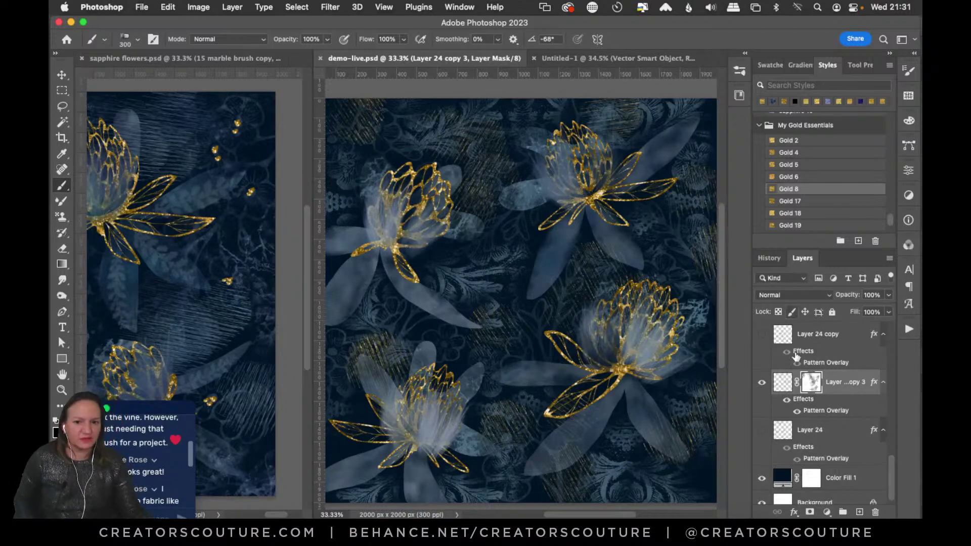
# Check the design without Layer 24 copy 3, and lower the layer's opacity to 72%.
pyautogui.click(761, 382)
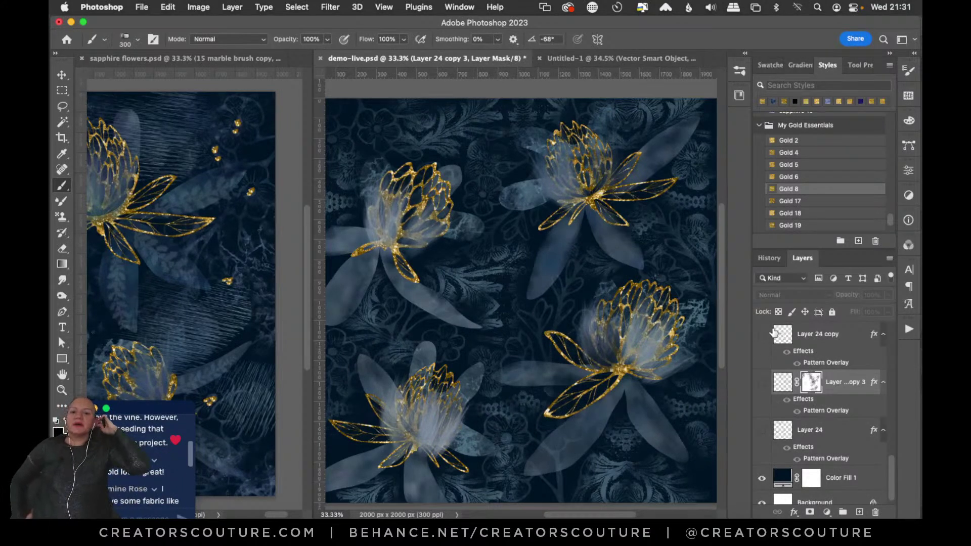
pyautogui.click(761, 383)
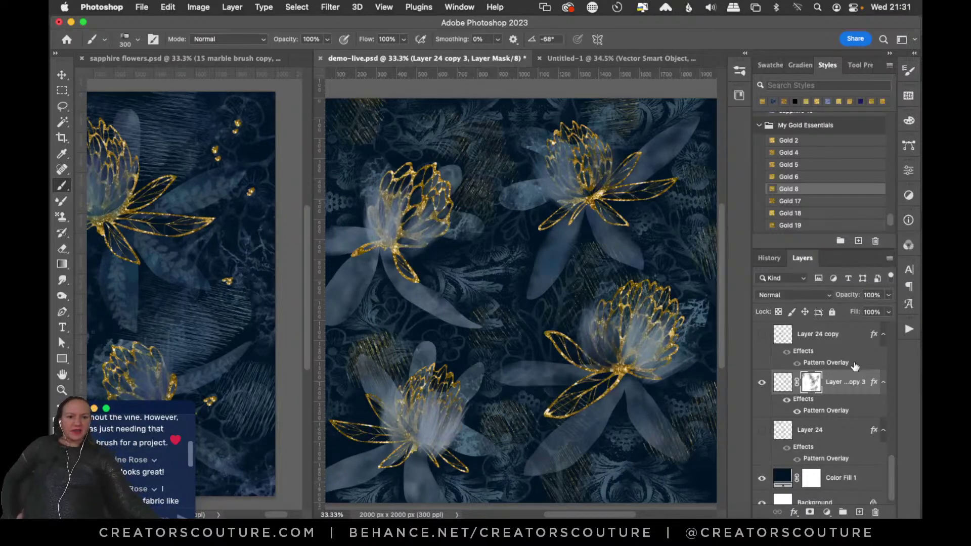
pyautogui.moveTo(887, 295); pyautogui.dragTo(871, 311)
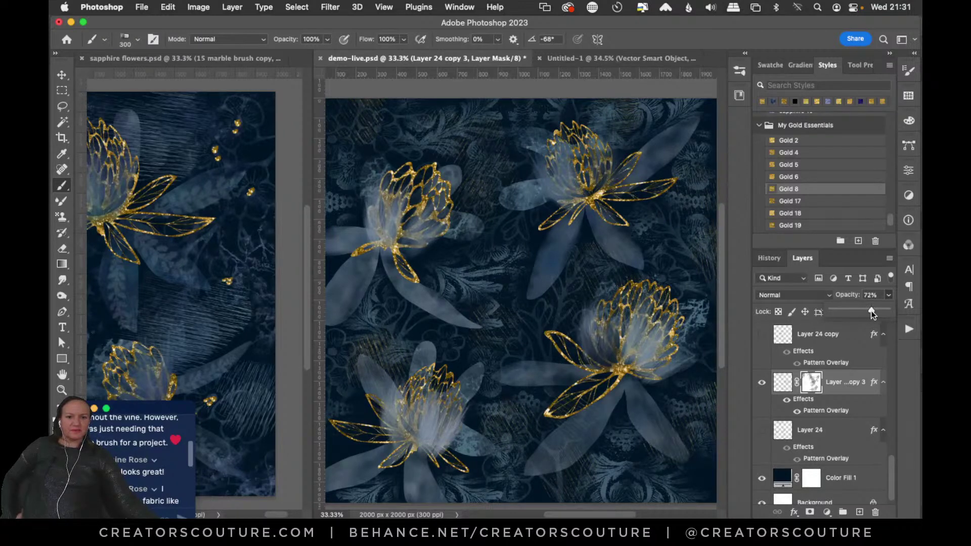
# Compare the design with and without the faded hatching, leave Layer 24 copy 3 hidden and save the file.
pyautogui.click(761, 390)
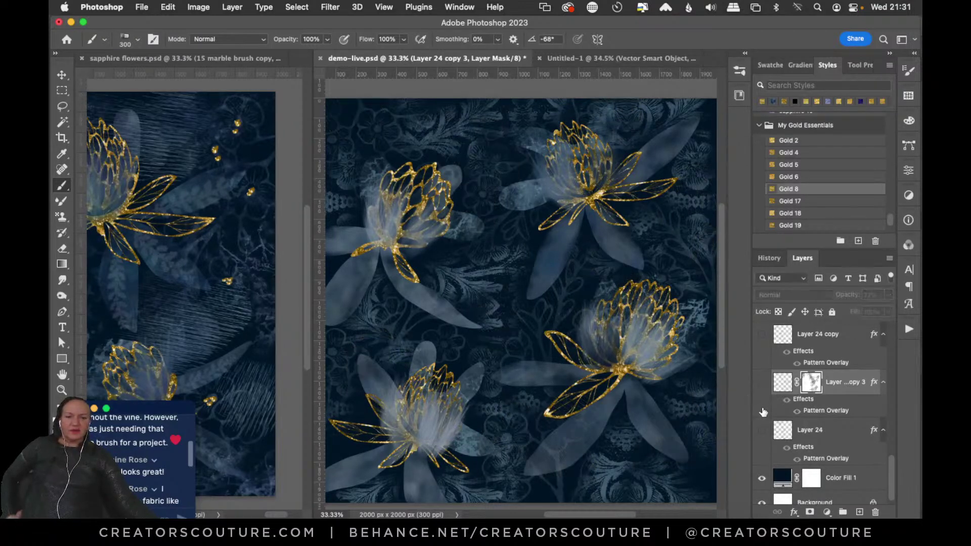
pyautogui.press('super+s')
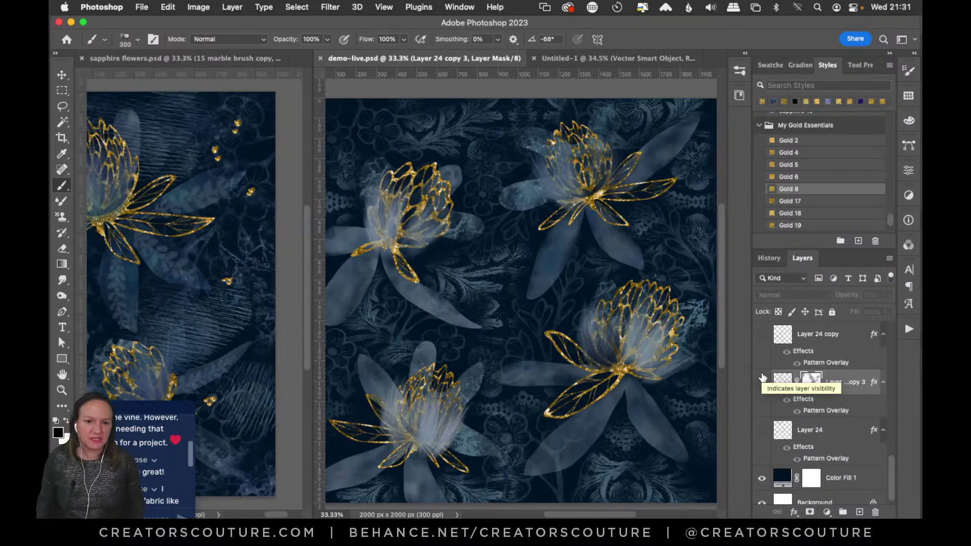
pyautogui.click(761, 382)
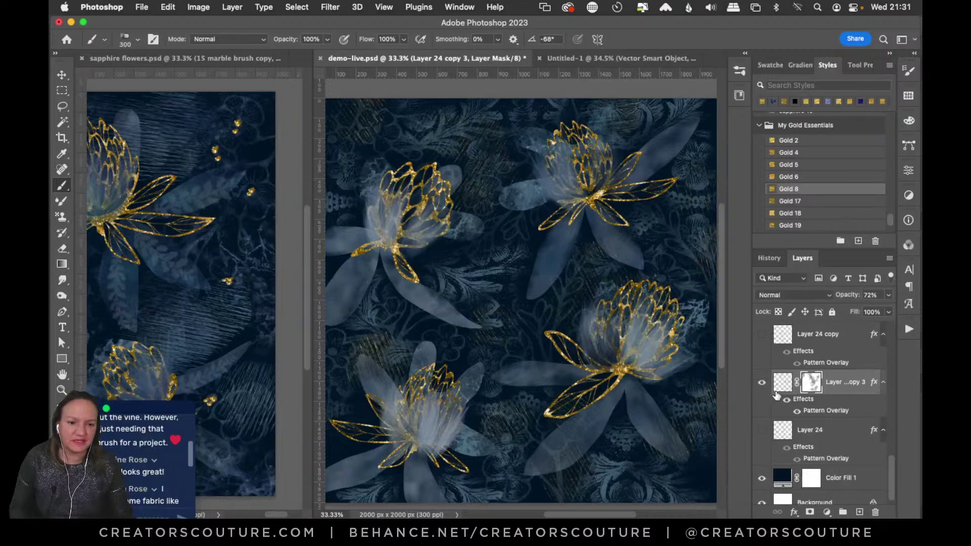
pyautogui.click(761, 383)
pyautogui.press('super+s')
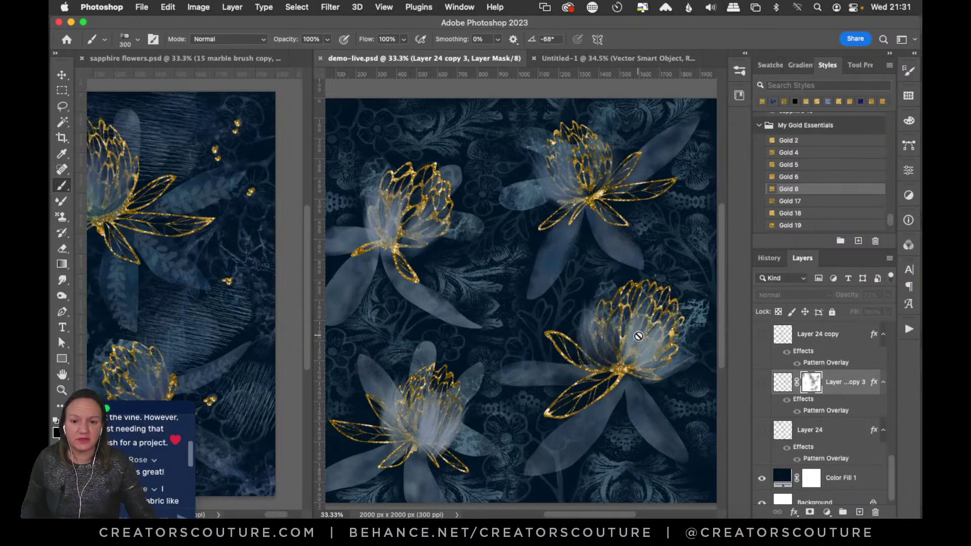
# Switch to Chrome and open the livestreams list of the creatorscouture profile on Behance in a new tab.
pyautogui.click(325, 528)
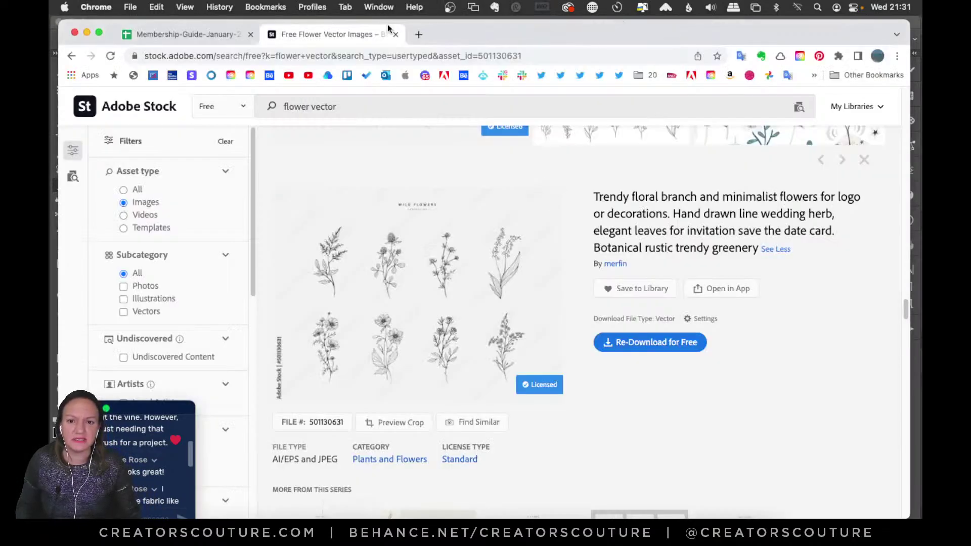
pyautogui.click(418, 35)
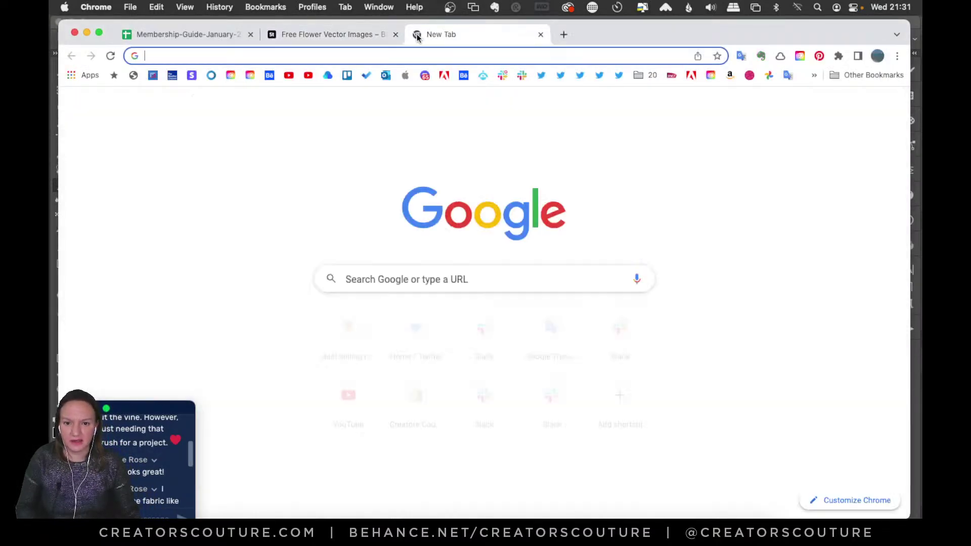
pyautogui.click(463, 75)
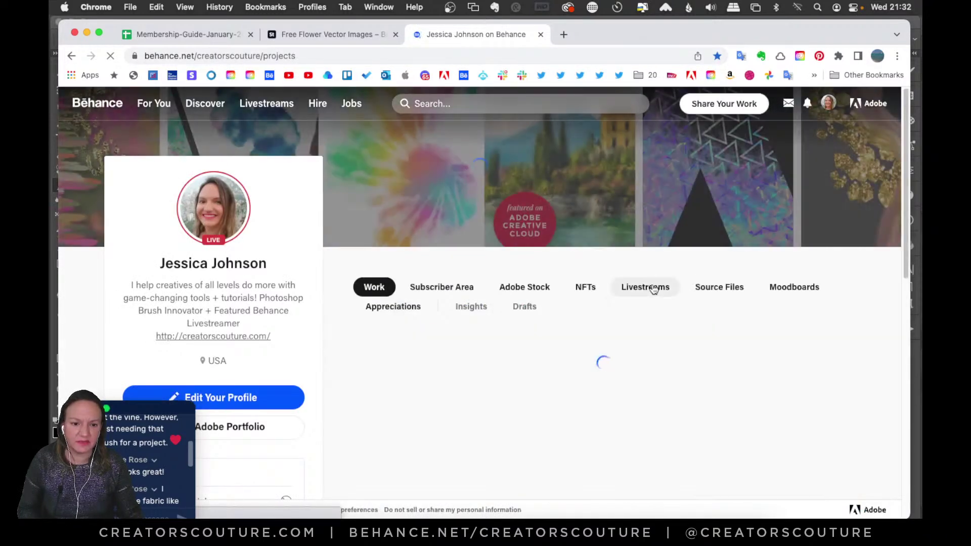
pyautogui.click(653, 289)
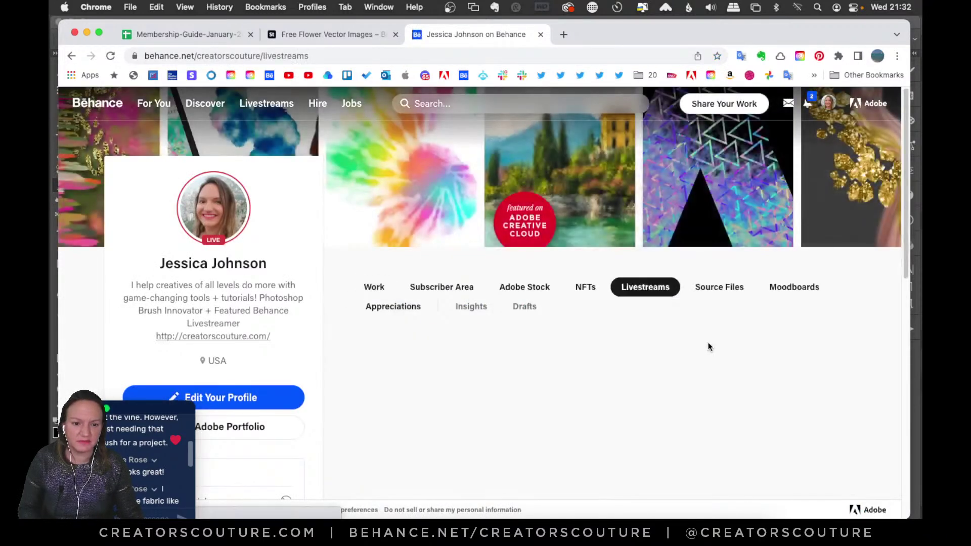
pyautogui.scroll(-10, 708, 346)
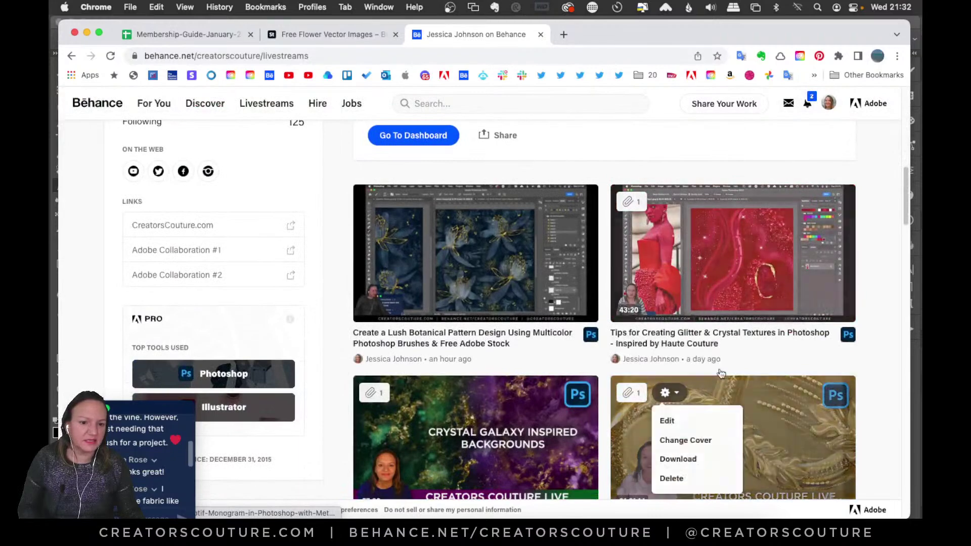
# View the source files attached to the glitter and crystal textures livestream, close the Behance page and put the browser away.
pyautogui.scroll(-3, 809, 323)
pyautogui.scroll(1, 852, 314)
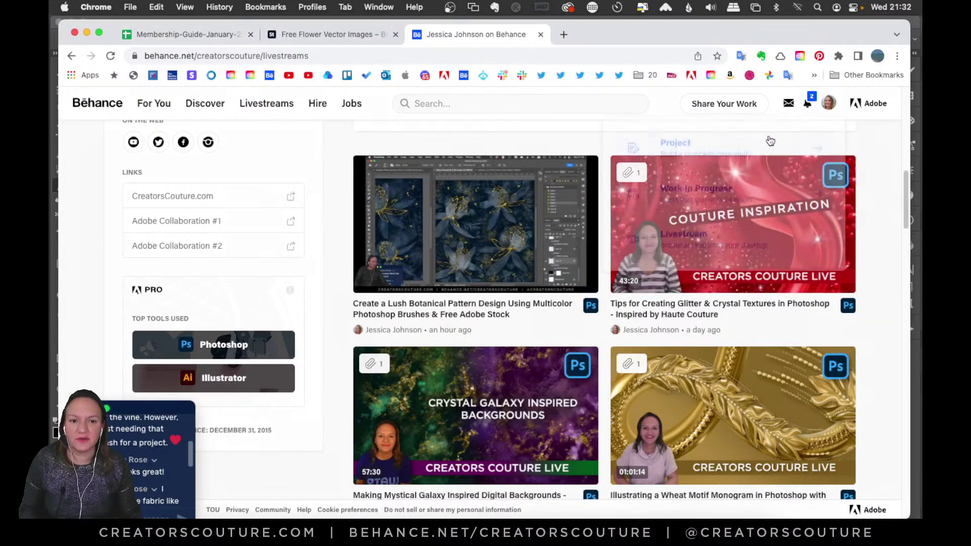
pyautogui.moveTo(743, 104)
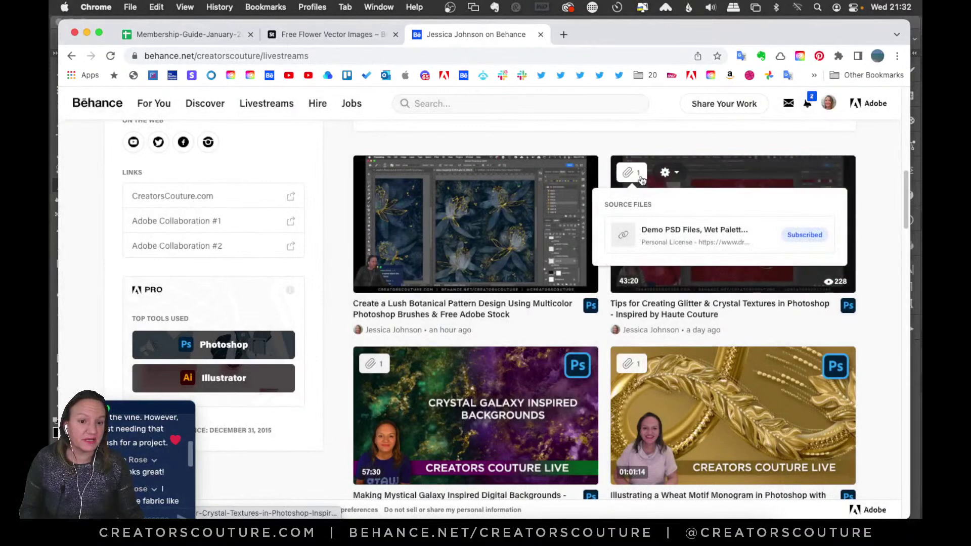
pyautogui.press('super+w')
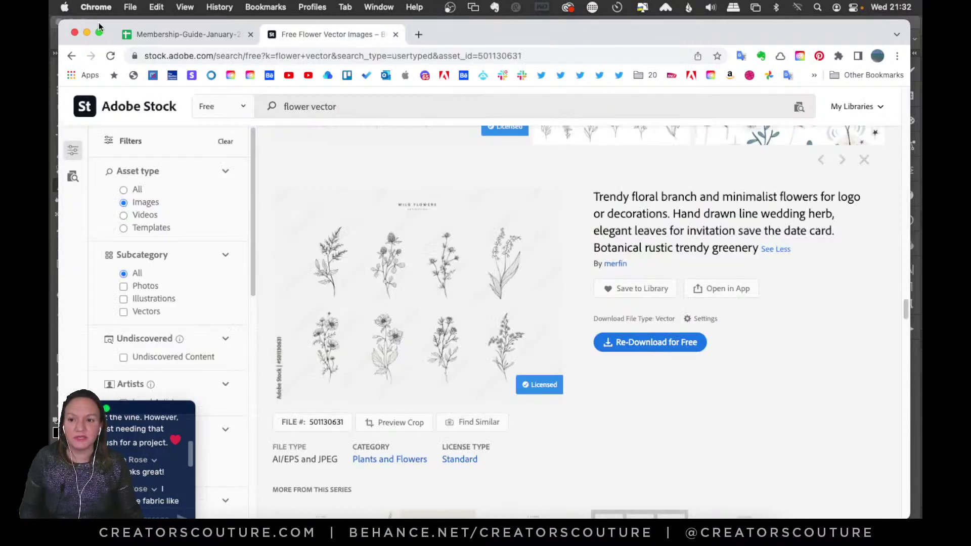
pyautogui.click(87, 32)
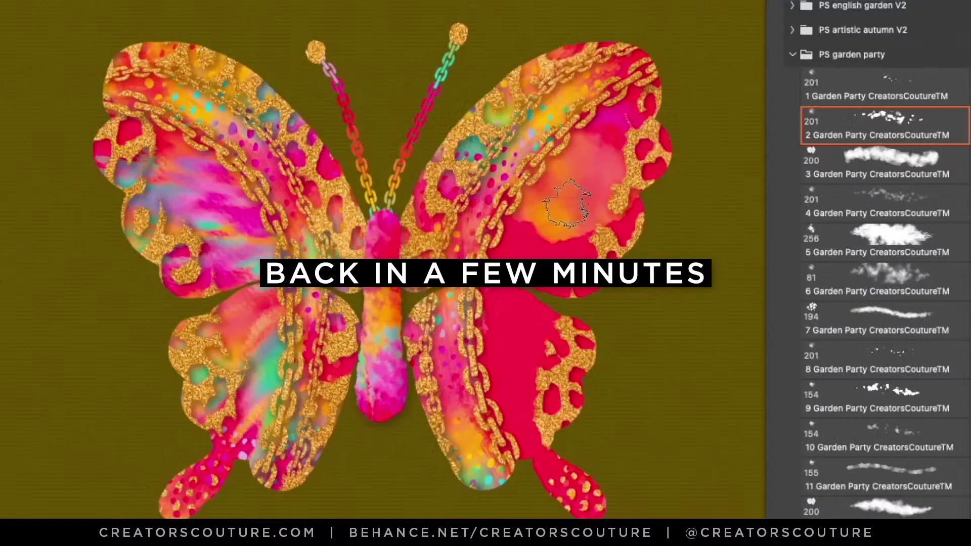
pyautogui.moveTo(567, 204)
pyautogui.mouseDown()
pyautogui.moveTo(514, 257)
pyautogui.moveTo(507, 387)
pyautogui.moveTo(554, 479)
pyautogui.moveTo(528, 282)
pyautogui.moveTo(600, 205)
pyautogui.moveTo(581, 203)
pyautogui.moveTo(649, 216)
pyautogui.moveTo(619, 131)
pyautogui.moveTo(561, 208)
pyautogui.moveTo(602, 137)
pyautogui.moveTo(588, 142)
pyautogui.moveTo(586, 175)
pyautogui.moveTo(526, 299)
pyautogui.moveTo(517, 386)
pyautogui.moveTo(570, 493)
pyautogui.mouseUp()
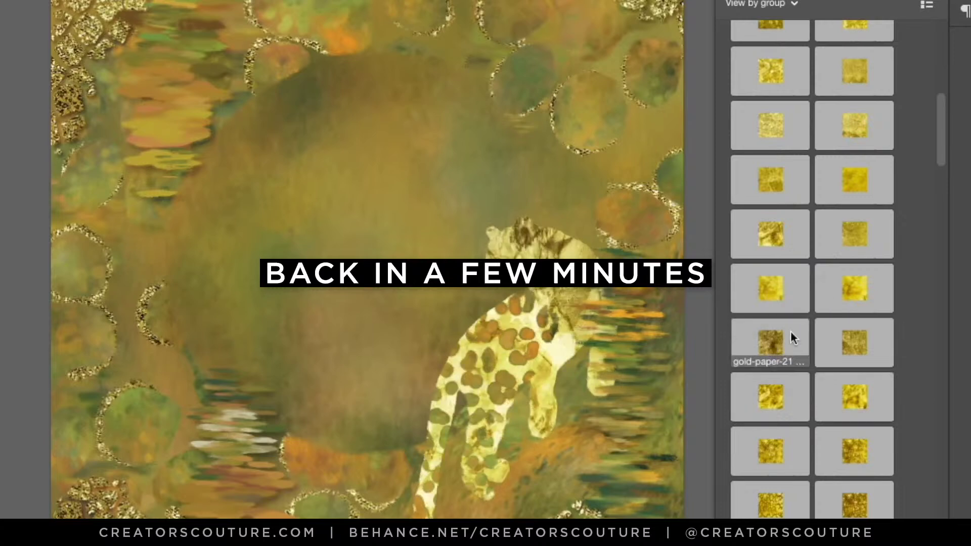
pyautogui.click(791, 331)
pyautogui.click(829, 293)
pyautogui.click(786, 290)
pyautogui.click(777, 246)
pyautogui.click(834, 234)
pyautogui.click(837, 183)
pyautogui.click(790, 186)
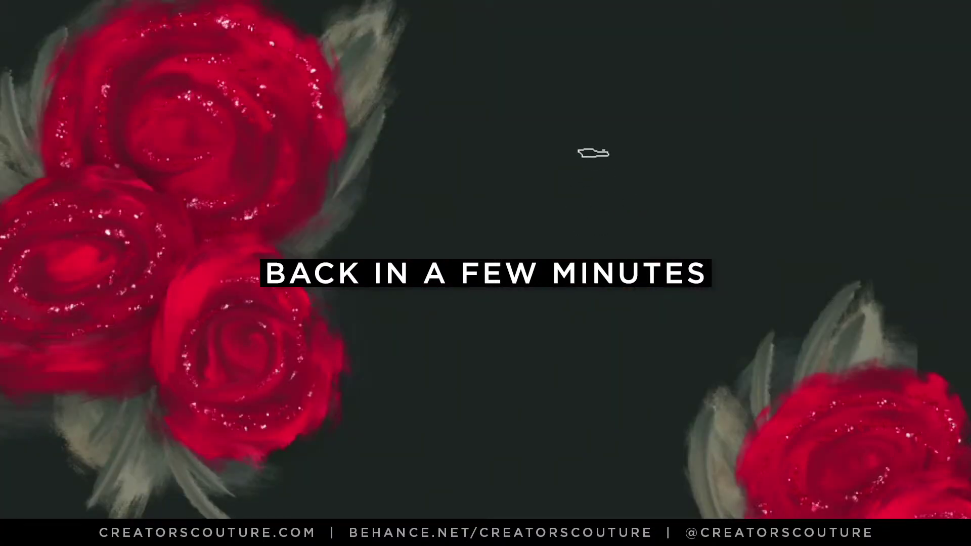
pyautogui.moveTo(589, 152)
pyautogui.mouseDown()
pyautogui.moveTo(602, 180)
pyautogui.moveTo(562, 182)
pyautogui.moveTo(687, 179)
pyautogui.moveTo(529, 174)
pyautogui.moveTo(556, 209)
pyautogui.moveTo(657, 145)
pyautogui.moveTo(618, 247)
pyautogui.moveTo(691, 249)
pyautogui.moveTo(632, 307)
pyautogui.moveTo(733, 283)
pyautogui.mouseUp()
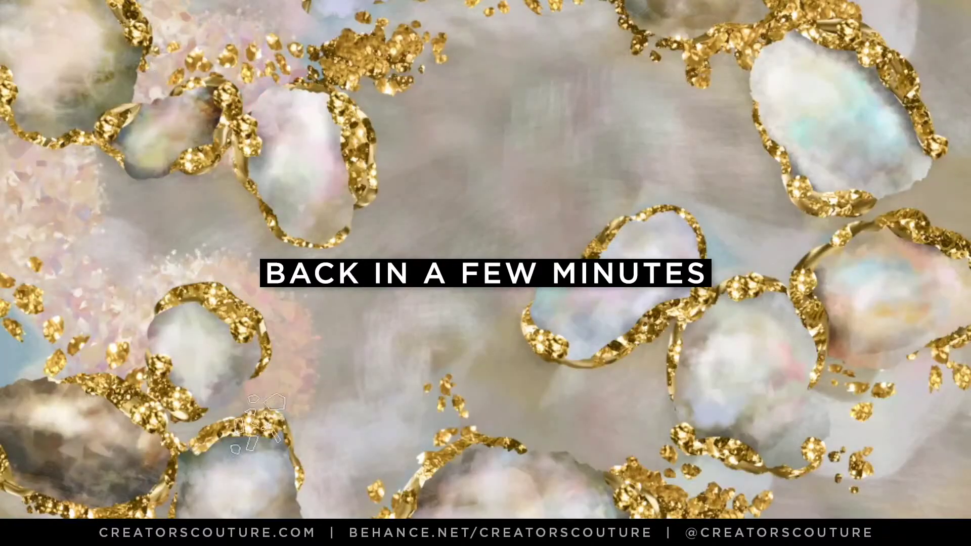
pyautogui.moveTo(258, 422)
pyautogui.mouseDown()
pyautogui.moveTo(531, 457)
pyautogui.moveTo(730, 308)
pyautogui.moveTo(842, 452)
pyautogui.mouseUp()
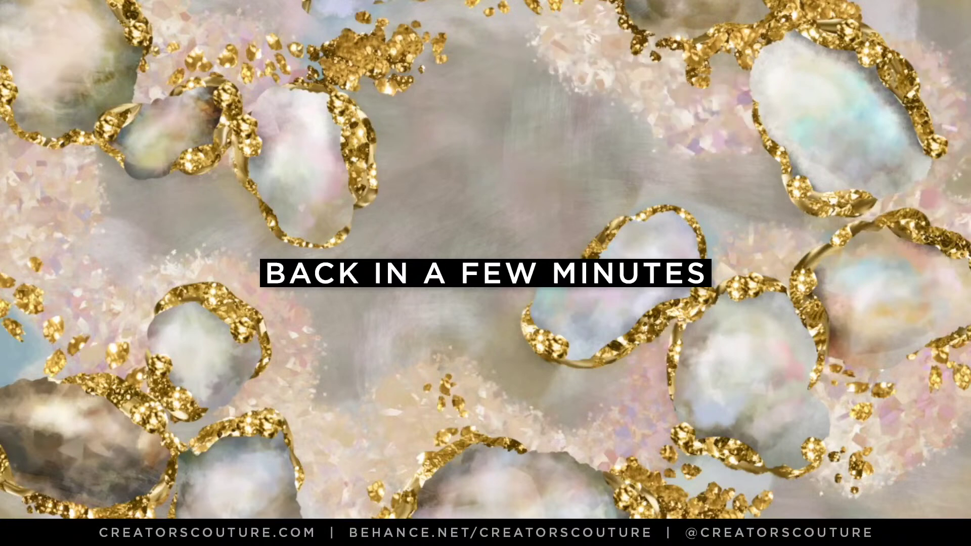